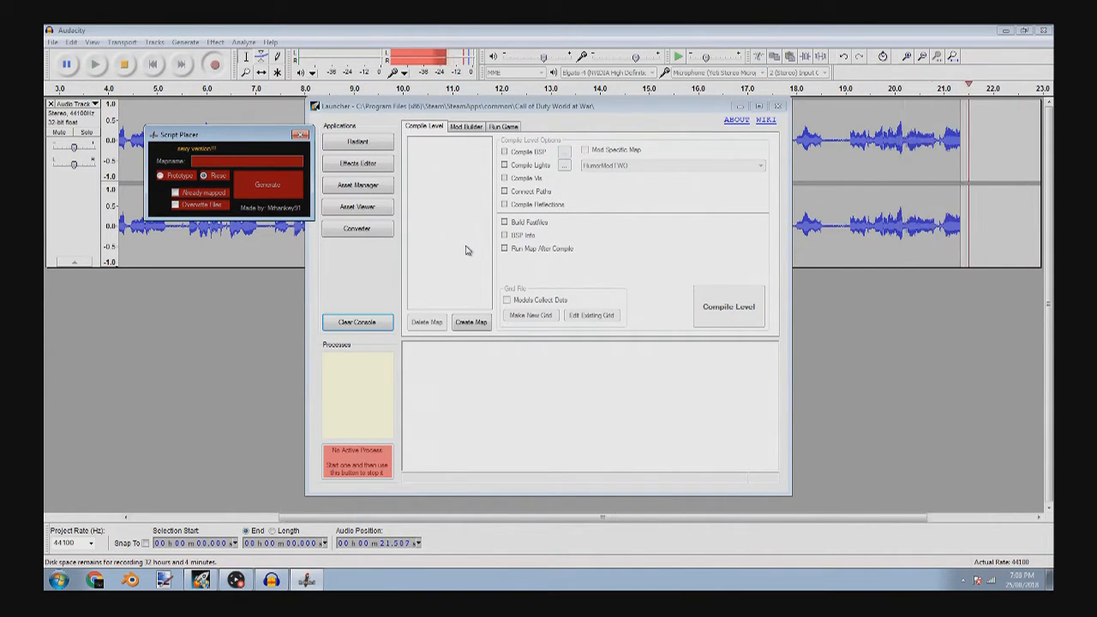
- Generate the base map files in Script Placer under the map name nazi_zombie_speed and dismiss the message
{"action": "type", "text": "_test"}
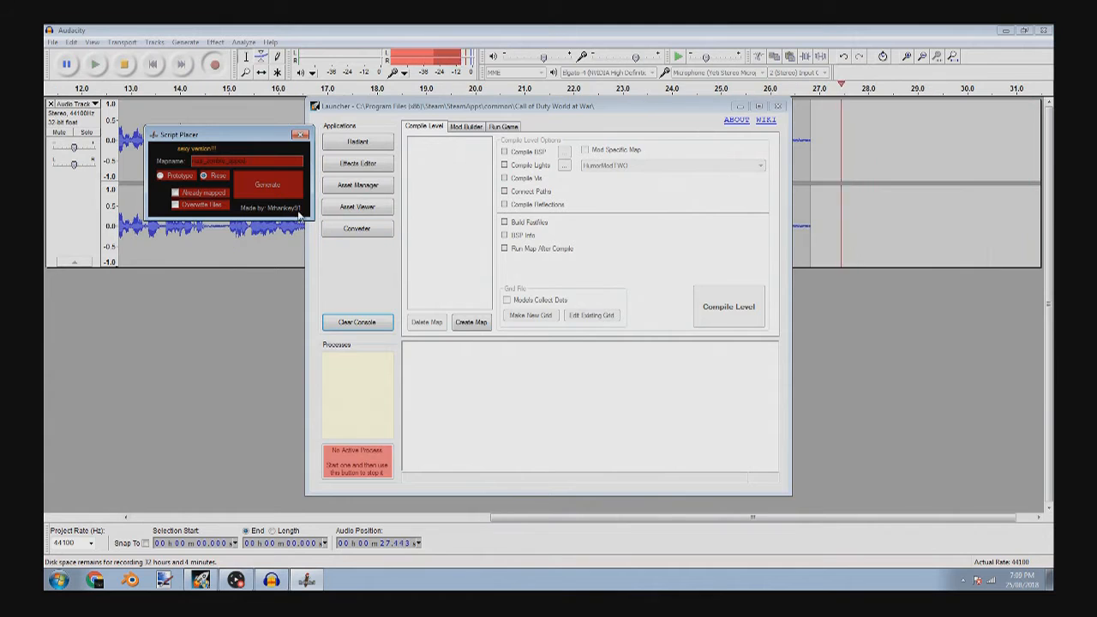
{"action": "left_click", "coordinate": [264, 182]}
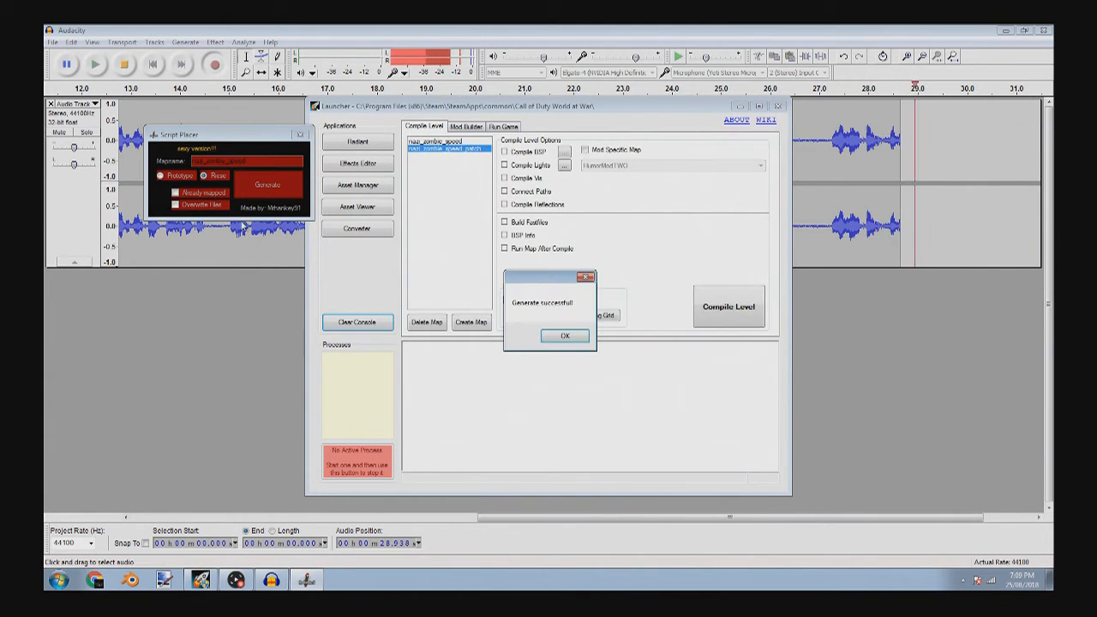
{"action": "left_click", "coordinate": [563, 338]}
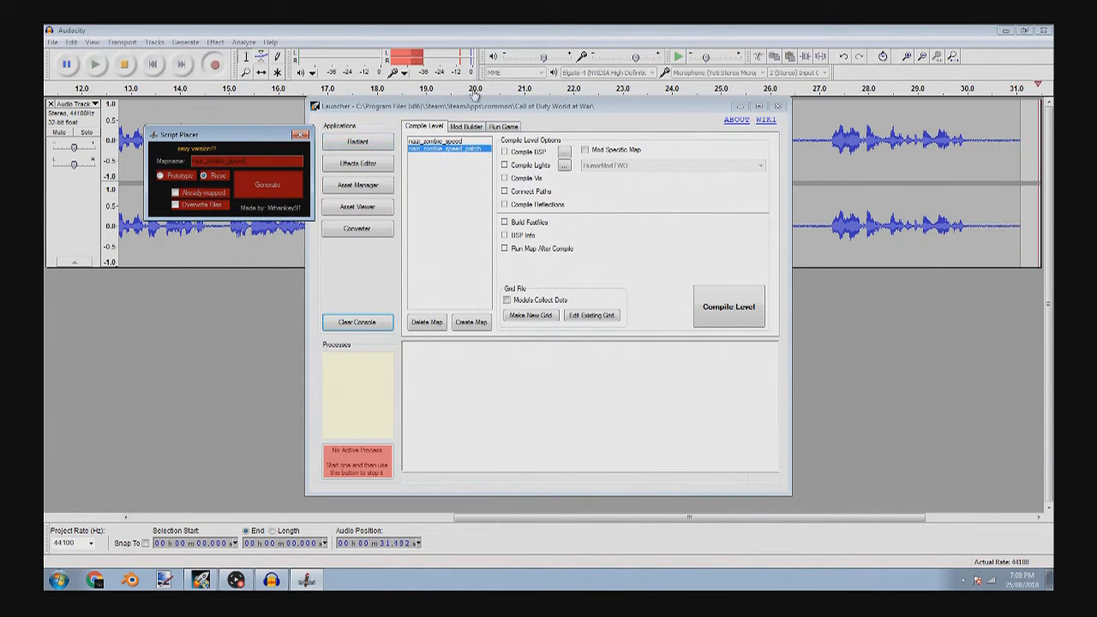
- Launch Radiant from the Launcher with the nazi_zombie_speed map selected, and close Script Placer
{"action": "left_click", "coordinate": [470, 150]}
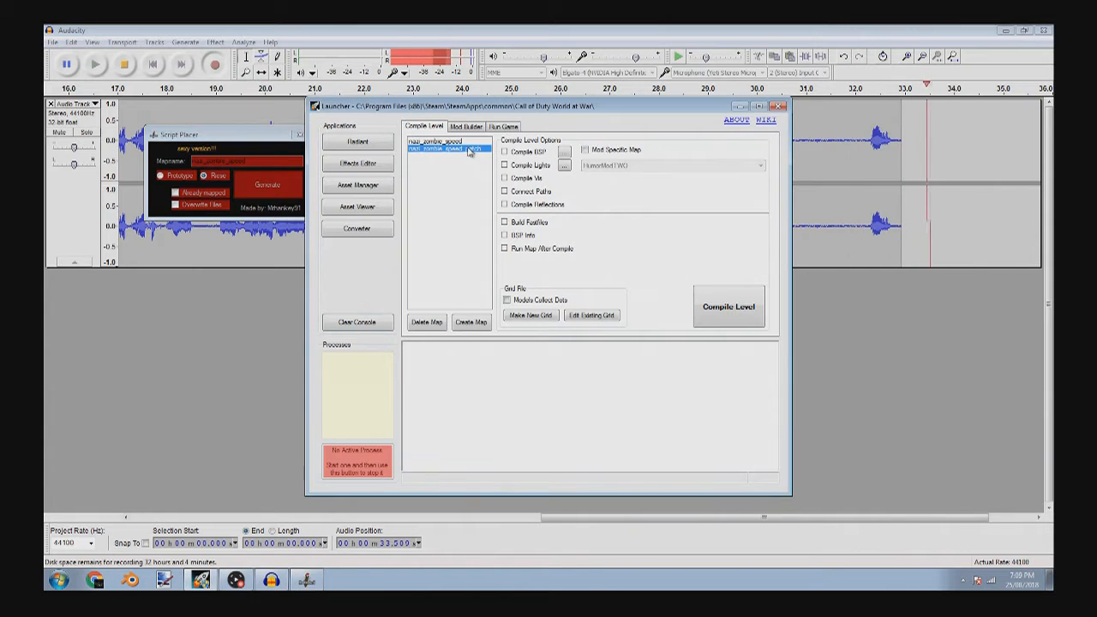
{"action": "left_click", "coordinate": [442, 141]}
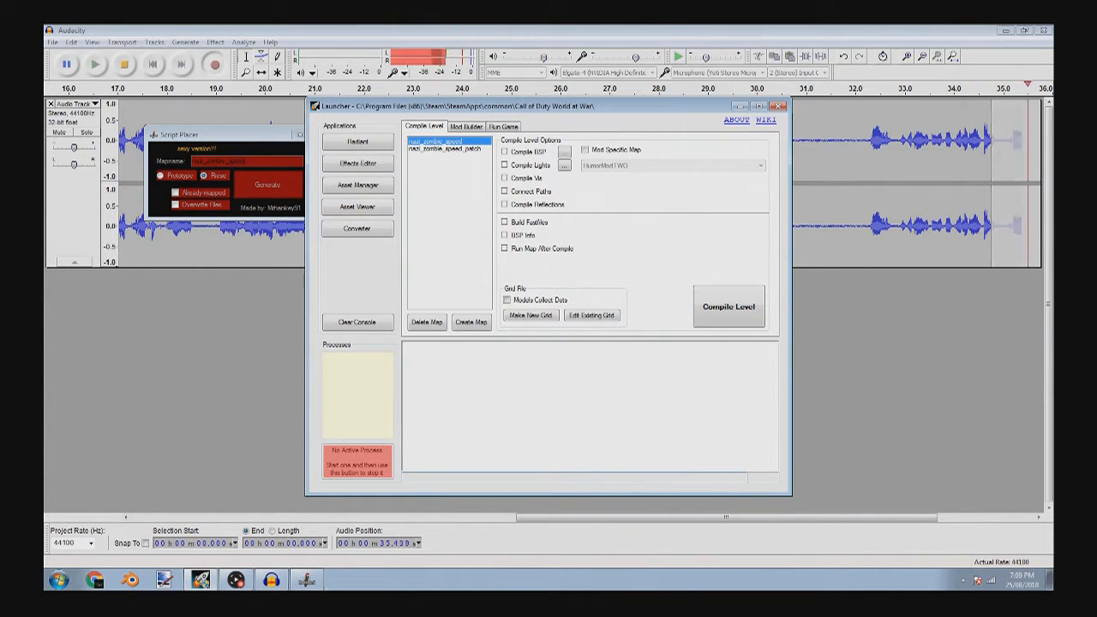
{"action": "left_click", "coordinate": [331, 148]}
{"action": "mouse_move", "coordinate": [342, 581]}
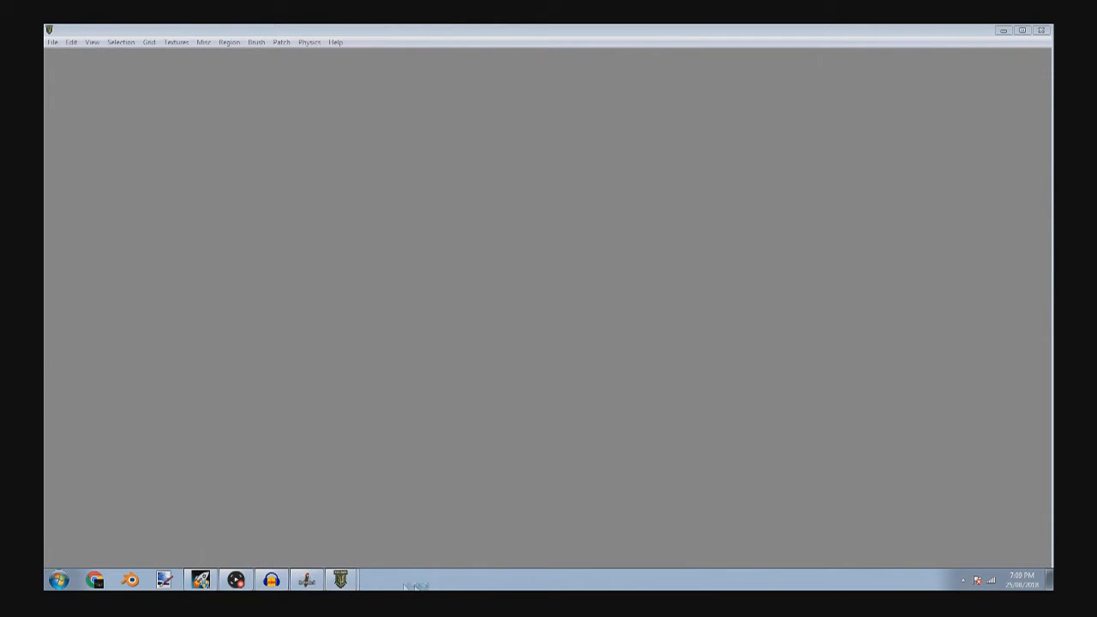
{"action": "right_click", "coordinate": [309, 582]}
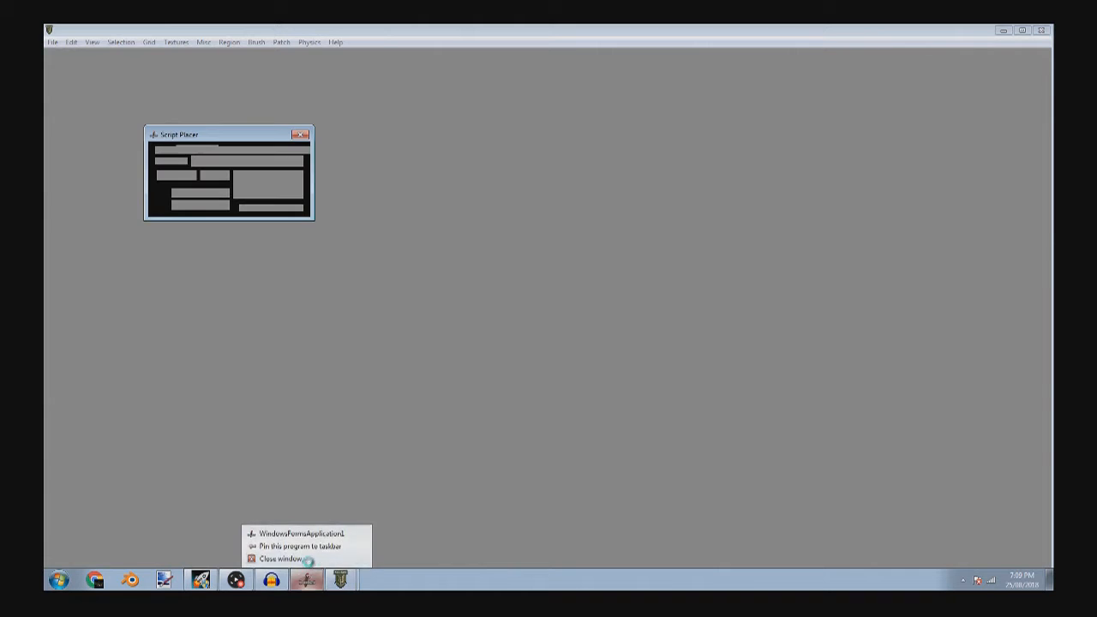
{"action": "left_click", "coordinate": [305, 560]}
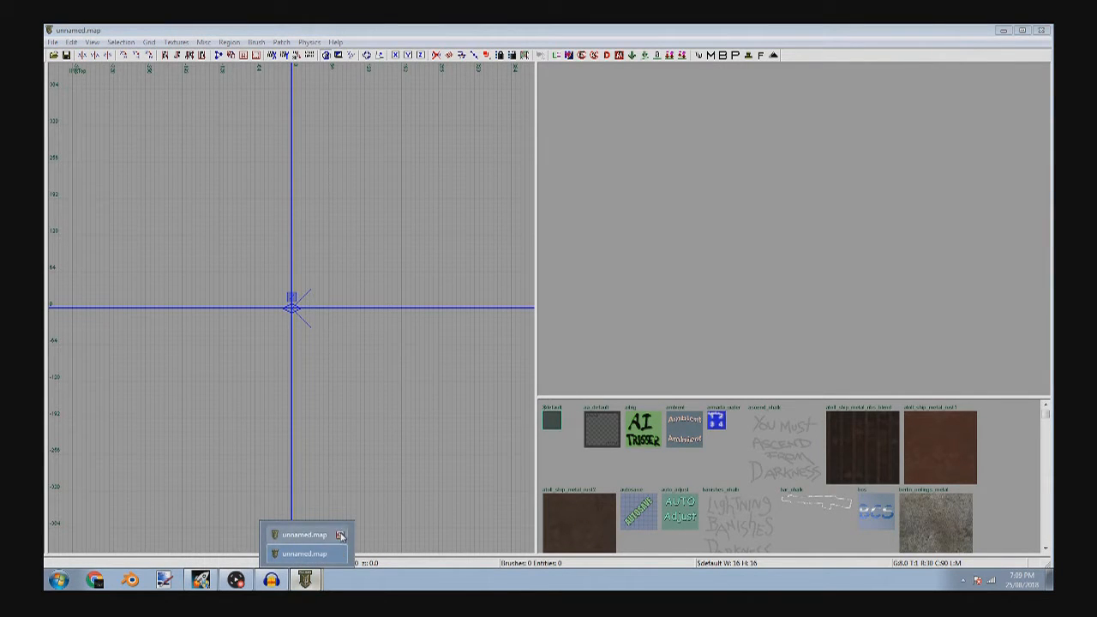
- Open the nazi_zombie_speed map from the map_source folder in Radiant
{"action": "left_click", "coordinate": [53, 42]}
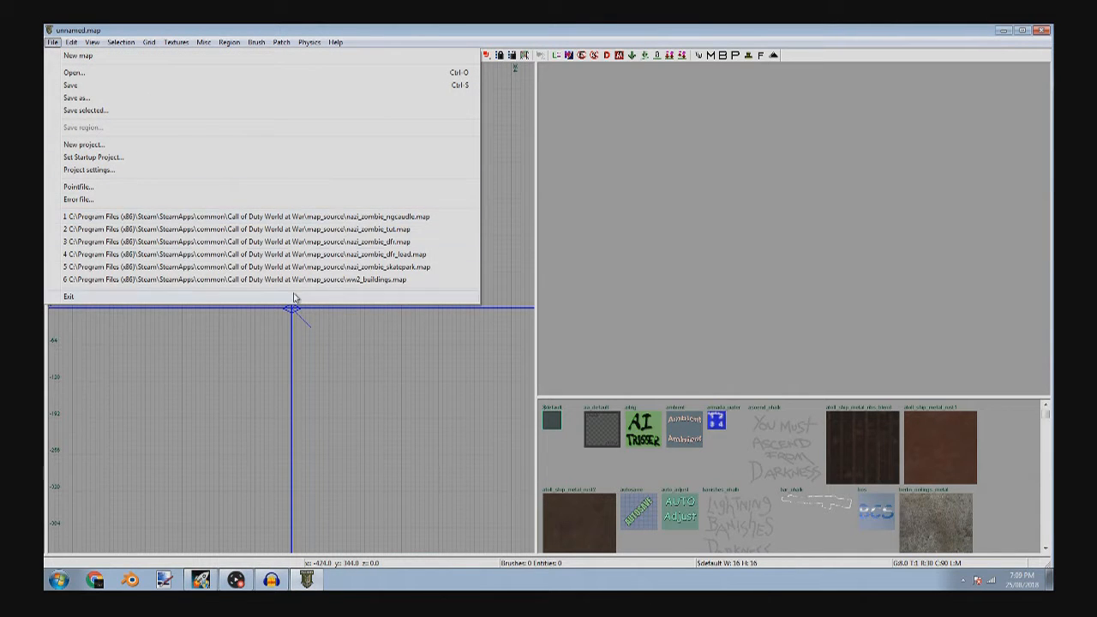
{"action": "left_click", "coordinate": [101, 73]}
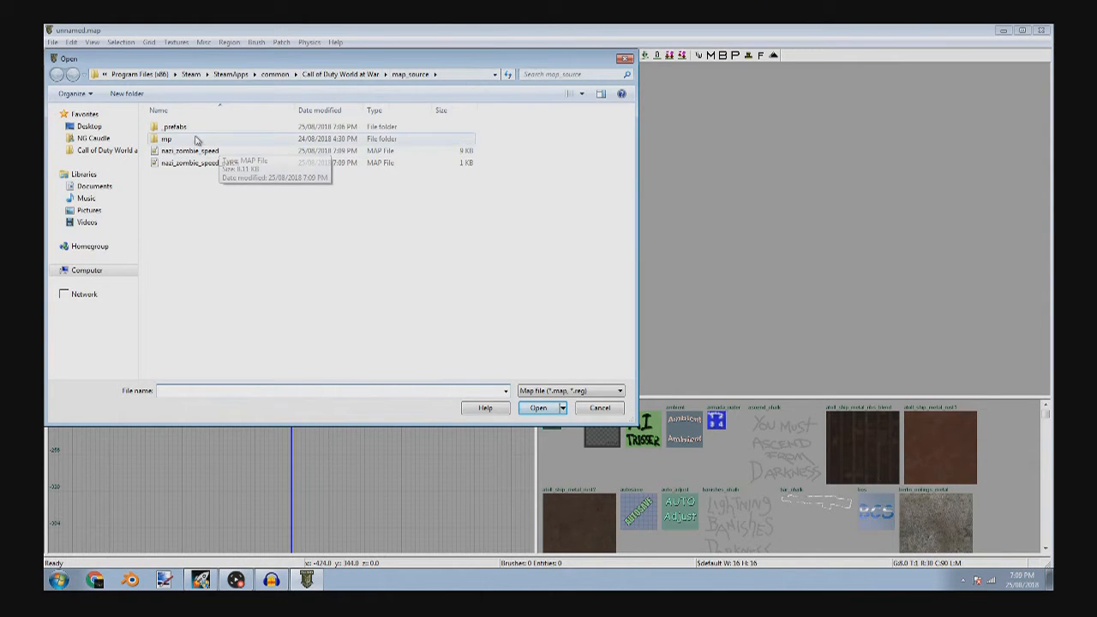
{"action": "double_click", "coordinate": [273, 150]}
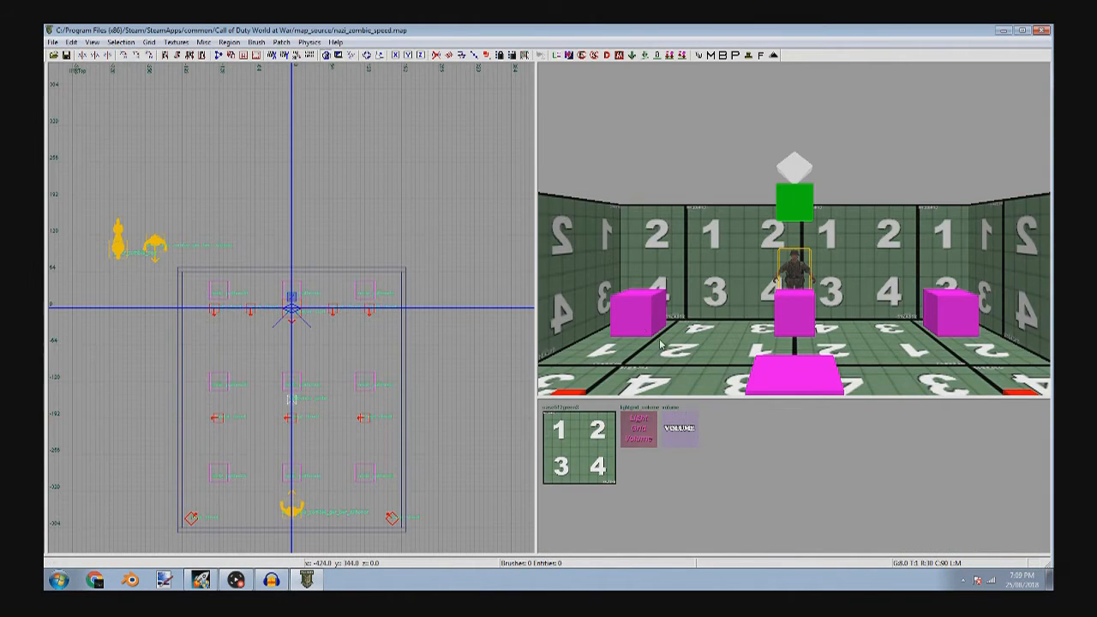
- Toggle the Translucent geometry filter and minimize the Filters window
{"action": "right_click_drag", "start_coordinate": [749, 246], "coordinate": [567, 394]}
{"action": "key", "text": "n"}
{"action": "left_click", "coordinate": [504, 540]}
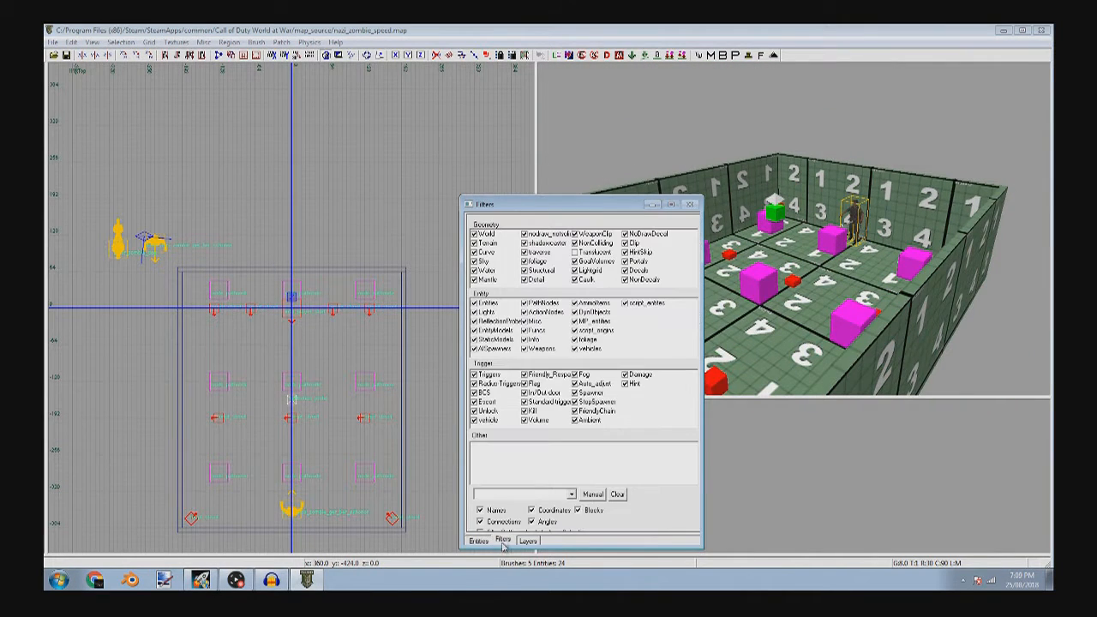
{"action": "left_click", "coordinate": [591, 254]}
{"action": "left_click", "coordinate": [589, 257]}
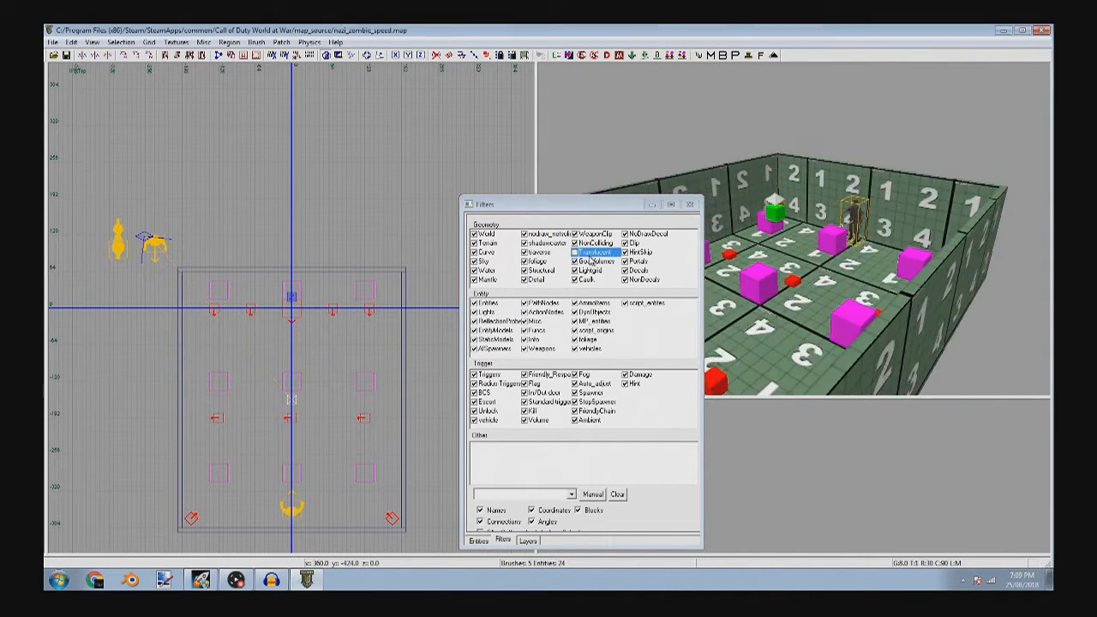
{"action": "left_click", "coordinate": [652, 205]}
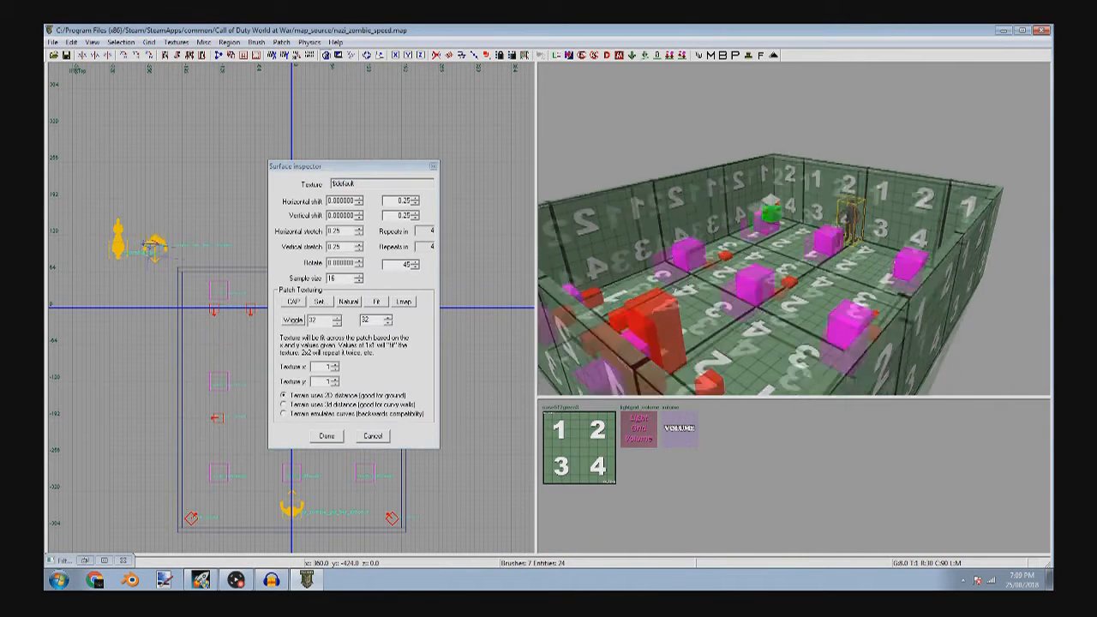
{"action": "scroll", "coordinate": [706, 208], "scroll_direction": "up", "scroll_amount": 5}
{"action": "key", "text": "s"}
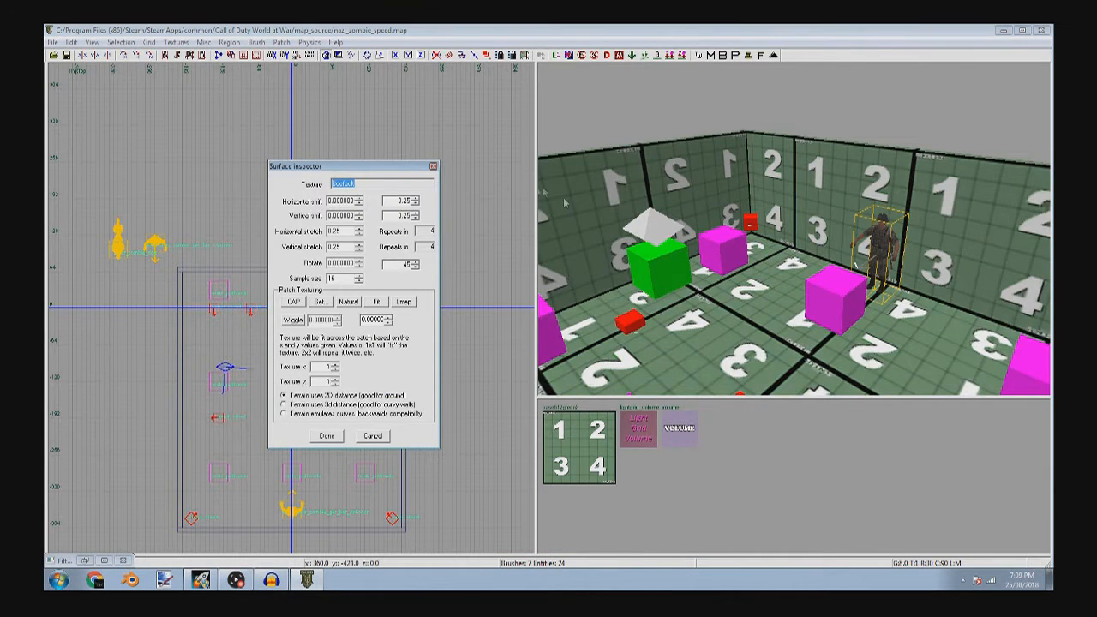
{"action": "left_click", "coordinate": [433, 166]}
- Open the Entity window beside the 3D view and delete the two red entities in the room's south corners
{"action": "key", "text": "n"}
{"action": "right_click_drag", "start_coordinate": [754, 221], "coordinate": [634, 191]}
{"action": "left_click_drag", "start_coordinate": [631, 207], "coordinate": [286, 125]}
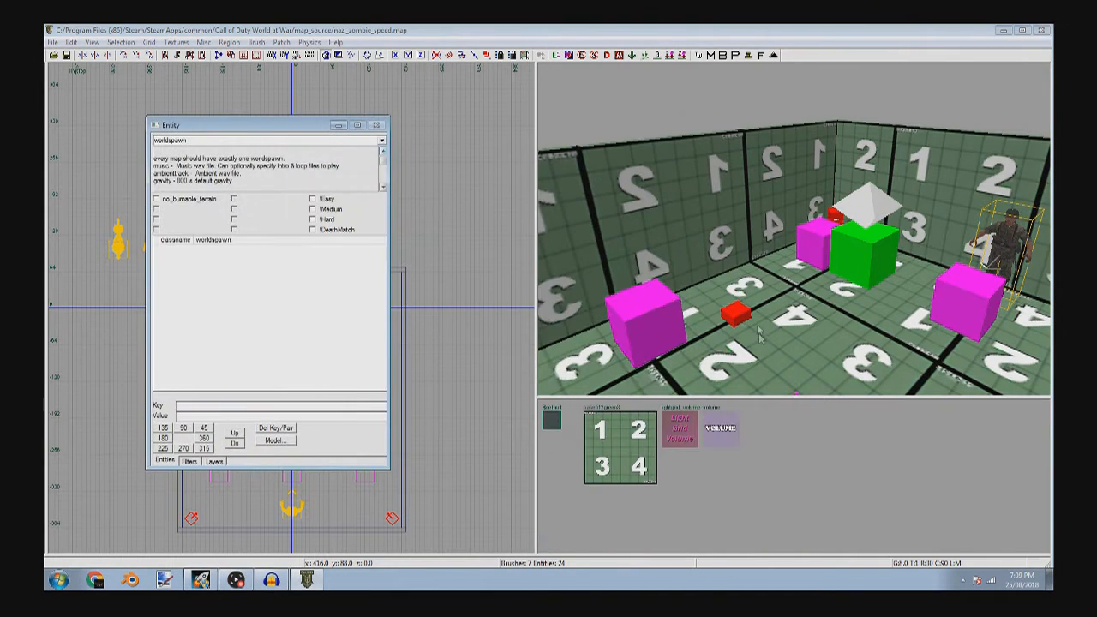
{"action": "left_click", "coordinate": [734, 315]}
{"action": "key", "text": "Escape"}
{"action": "right_click_drag", "start_coordinate": [735, 315], "coordinate": [795, 315]}
{"action": "left_click", "coordinate": [711, 321]}
{"action": "key", "text": "Escape"}
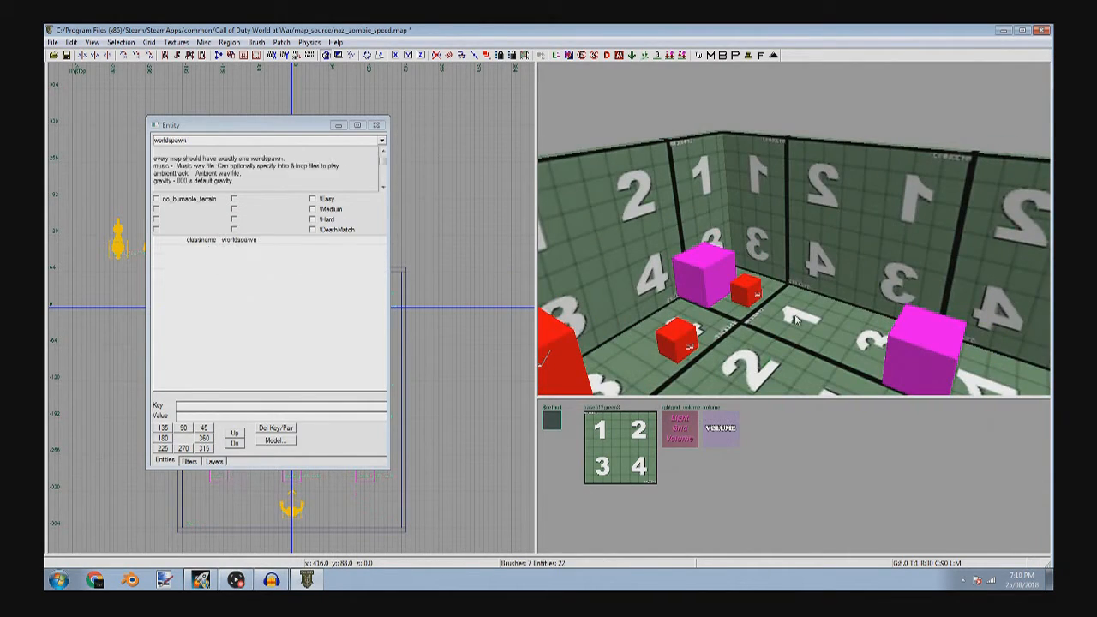
- Delete the westernmost yellow entity standing outside the room
{"action": "right_click_drag", "start_coordinate": [839, 261], "coordinate": [876, 244]}
{"action": "left_click", "coordinate": [961, 181], "text": "shift"}
{"action": "key", "text": "BackSpace"}
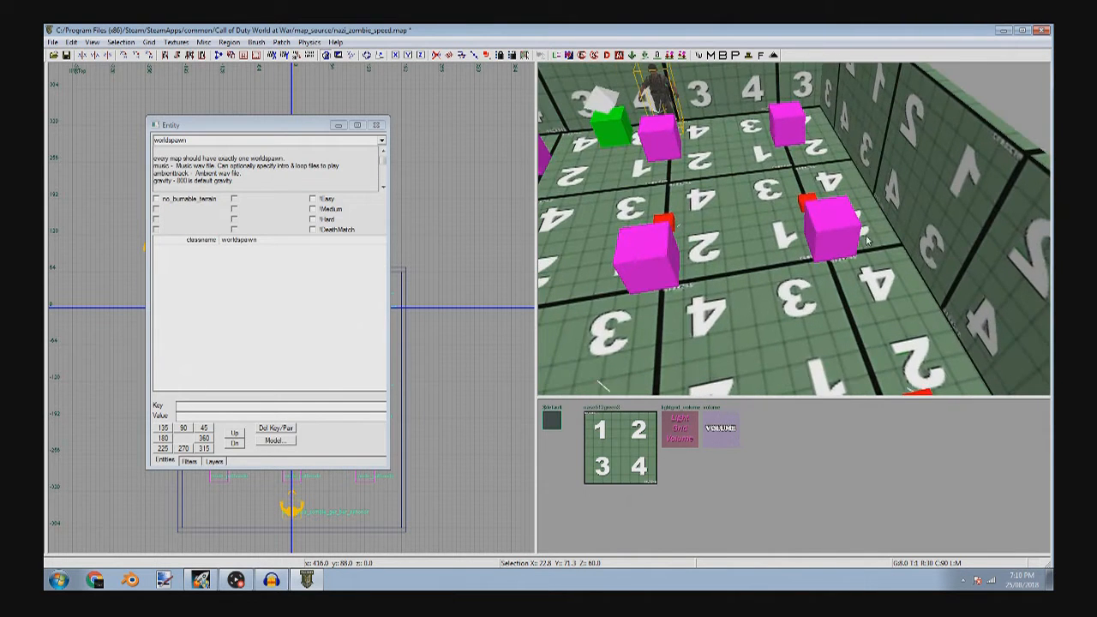
- Examine the remaining entities in the room, including the light near the player start
{"action": "right_click_drag", "start_coordinate": [665, 220], "coordinate": [716, 208]}
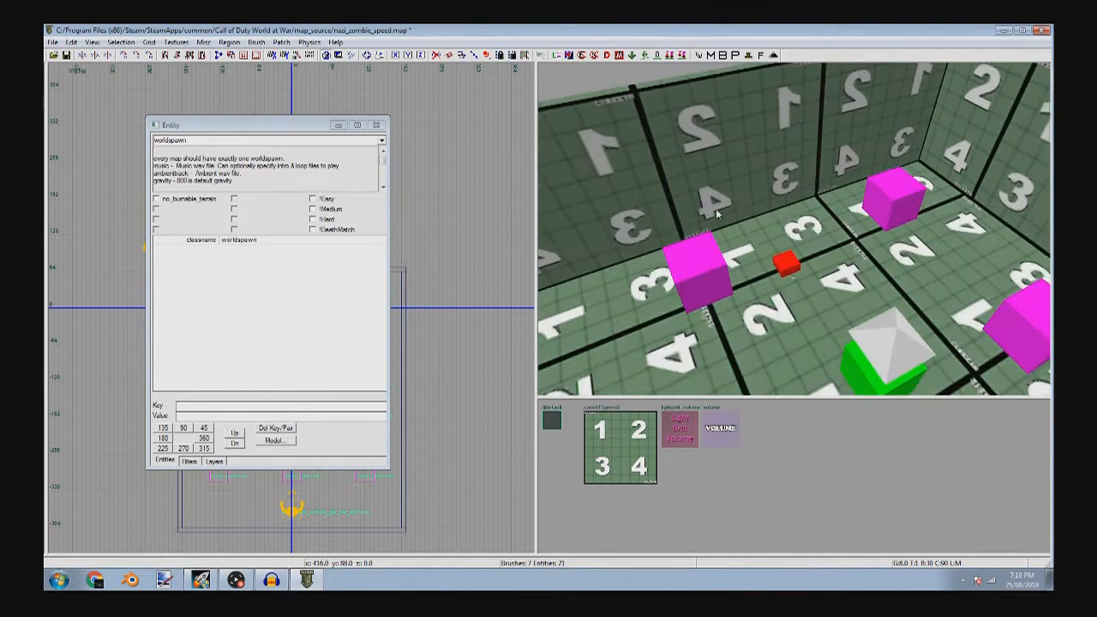
{"action": "right_click_drag", "start_coordinate": [705, 268], "coordinate": [744, 337]}
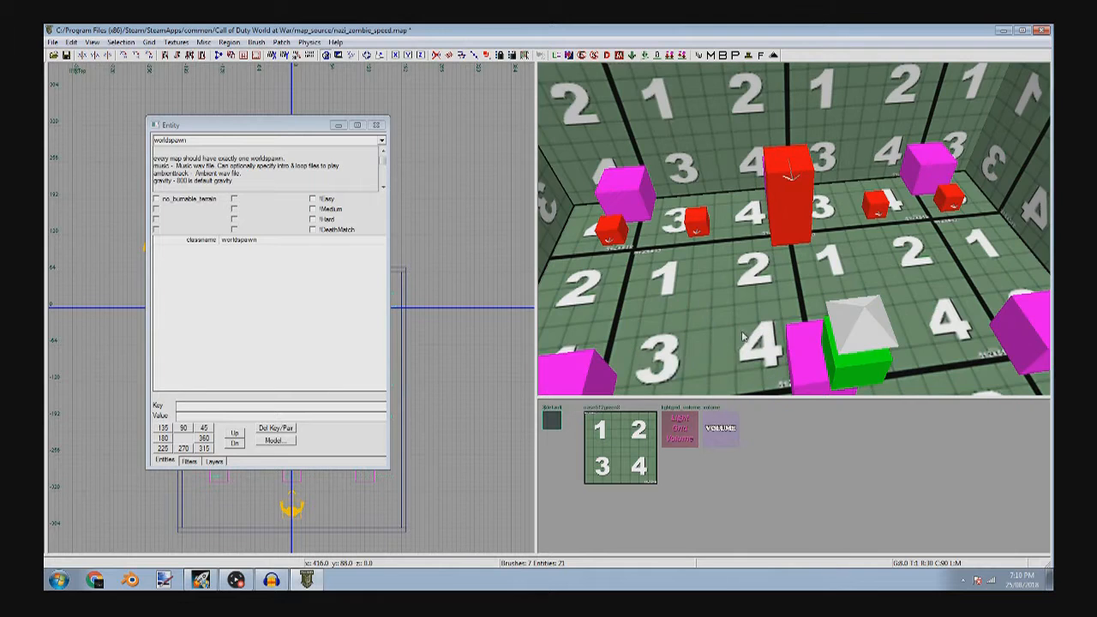
{"action": "right_click_drag", "start_coordinate": [895, 227], "coordinate": [876, 222]}
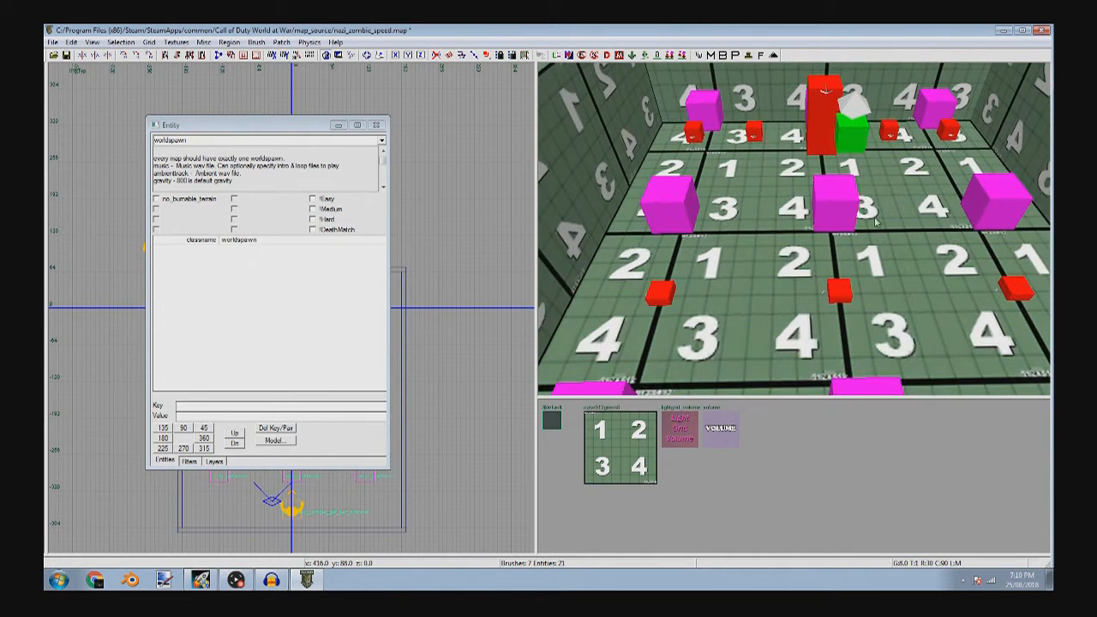
{"action": "left_click", "coordinate": [853, 108], "text": "shift"}
{"action": "left_click", "coordinate": [853, 109], "text": "shift"}
{"action": "left_click", "coordinate": [854, 109], "text": "shift"}
{"action": "left_click", "coordinate": [854, 109], "text": "shift"}
{"action": "right_click_drag", "start_coordinate": [853, 109], "coordinate": [854, 150]}
{"action": "right_click_drag", "start_coordinate": [776, 206], "coordinate": [738, 242]}
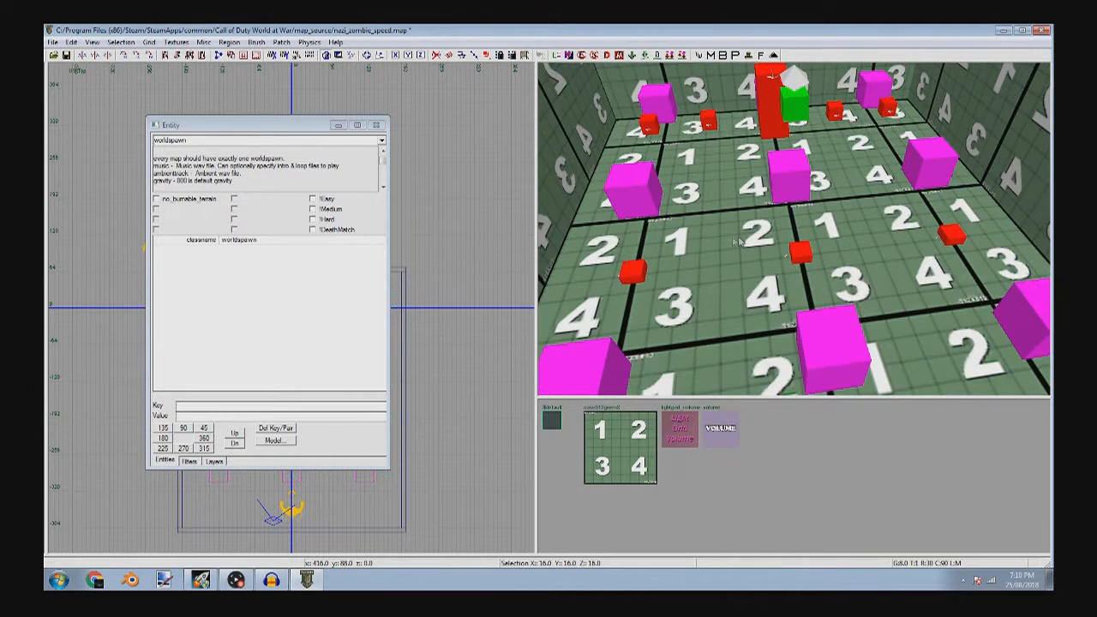
- Minimize the Entity window and widen the floor brush past both side walls to about 640 units
{"action": "left_click", "coordinate": [338, 125]}
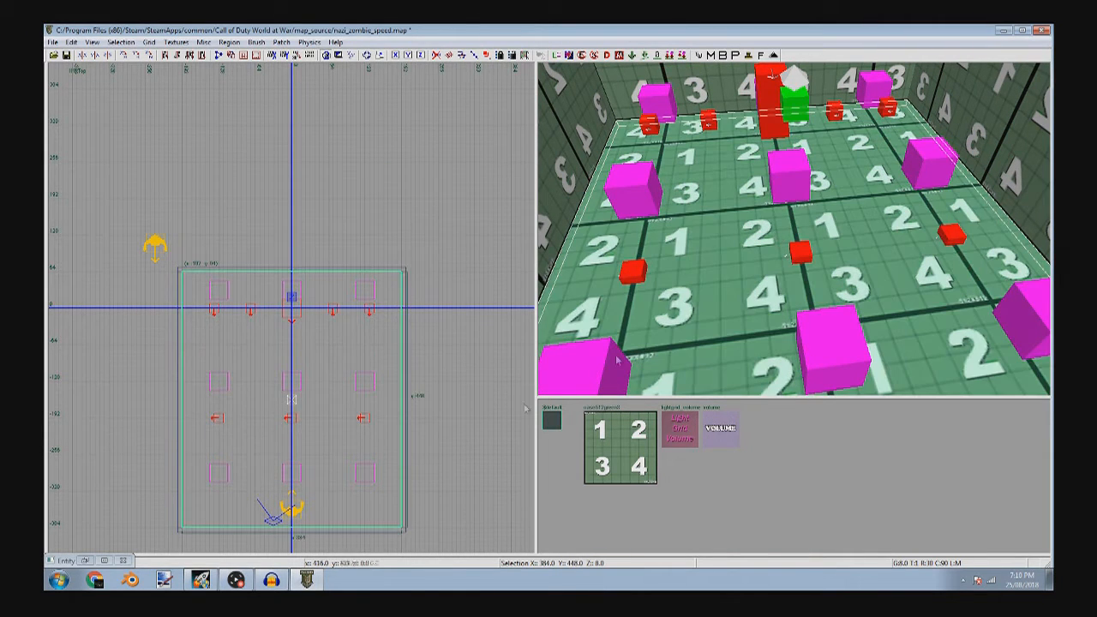
{"action": "key", "text": "y"}
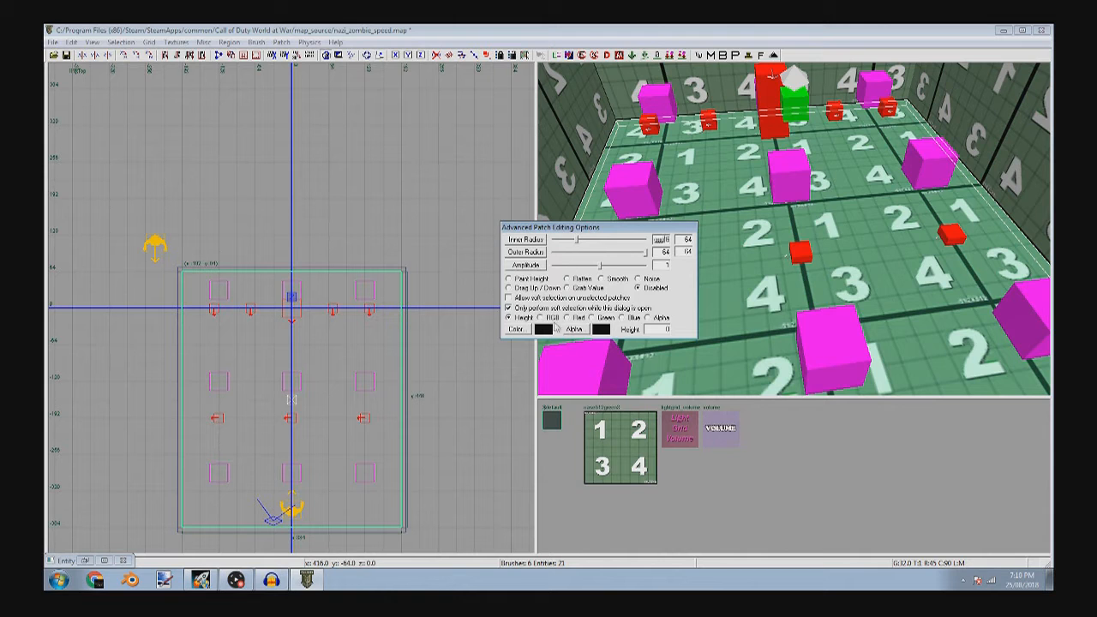
{"action": "key", "text": "Escape"}
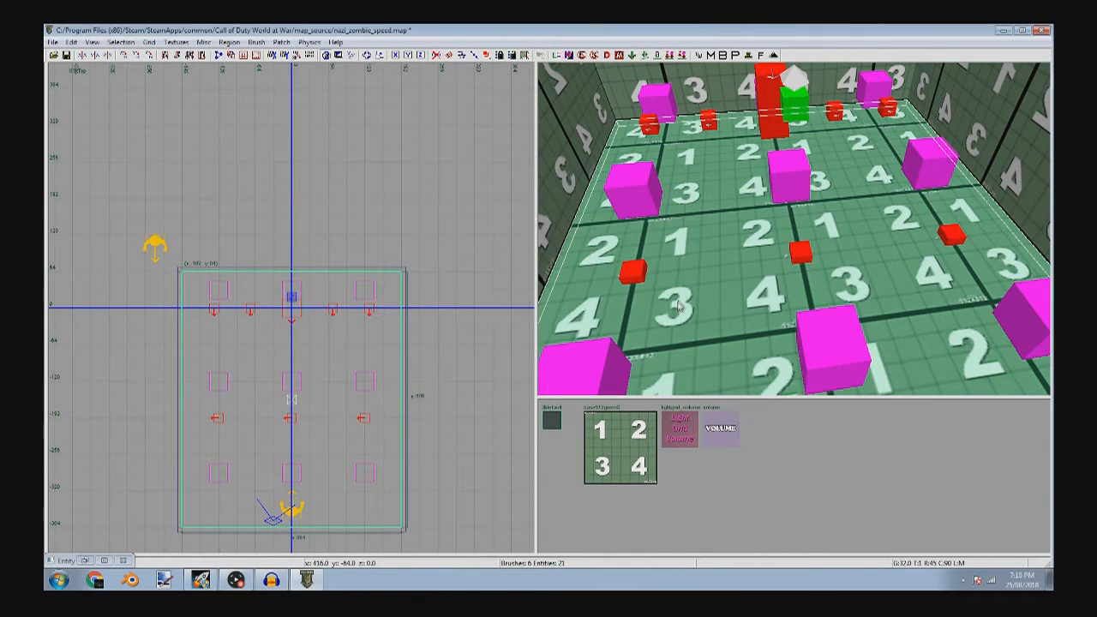
{"action": "scroll", "coordinate": [287, 358], "scroll_direction": "down", "scroll_amount": 3}
{"action": "scroll", "coordinate": [292, 354], "scroll_direction": "up", "scroll_amount": 3}
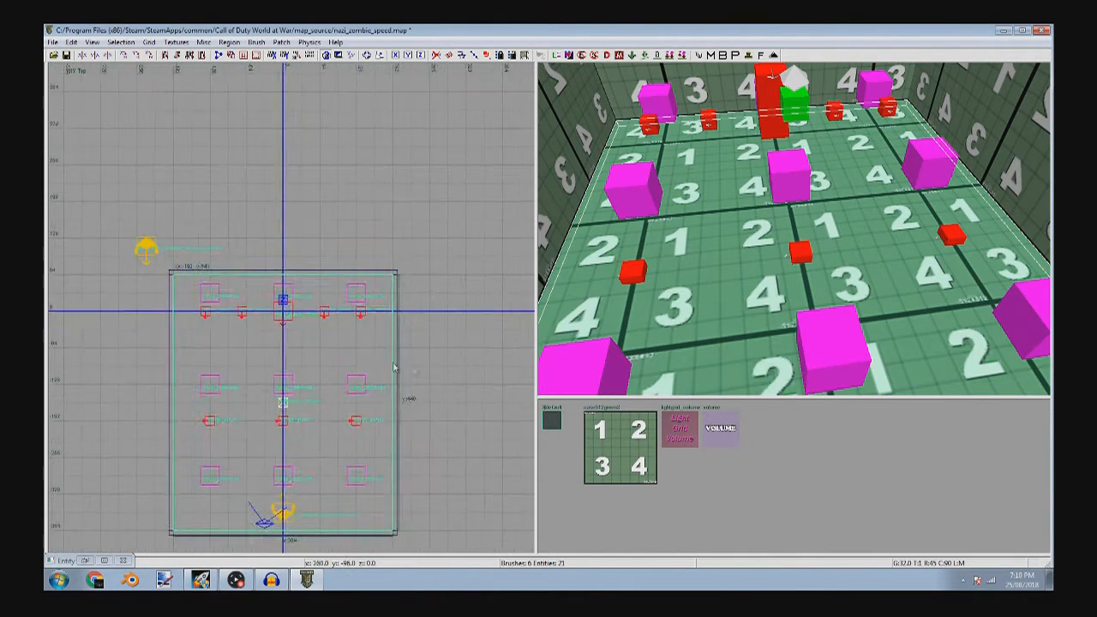
{"action": "right_click_drag", "start_coordinate": [414, 371], "coordinate": [344, 359]}
{"action": "left_click_drag", "start_coordinate": [344, 356], "coordinate": [414, 339]}
{"action": "right_click_drag", "start_coordinate": [154, 306], "coordinate": [572, 300]}
{"action": "left_click_drag", "start_coordinate": [248, 318], "coordinate": [196, 317]}
{"action": "scroll", "coordinate": [250, 335], "scroll_direction": "down", "scroll_amount": 3}
{"action": "scroll", "coordinate": [220, 270], "scroll_direction": "up", "scroll_amount": 1}
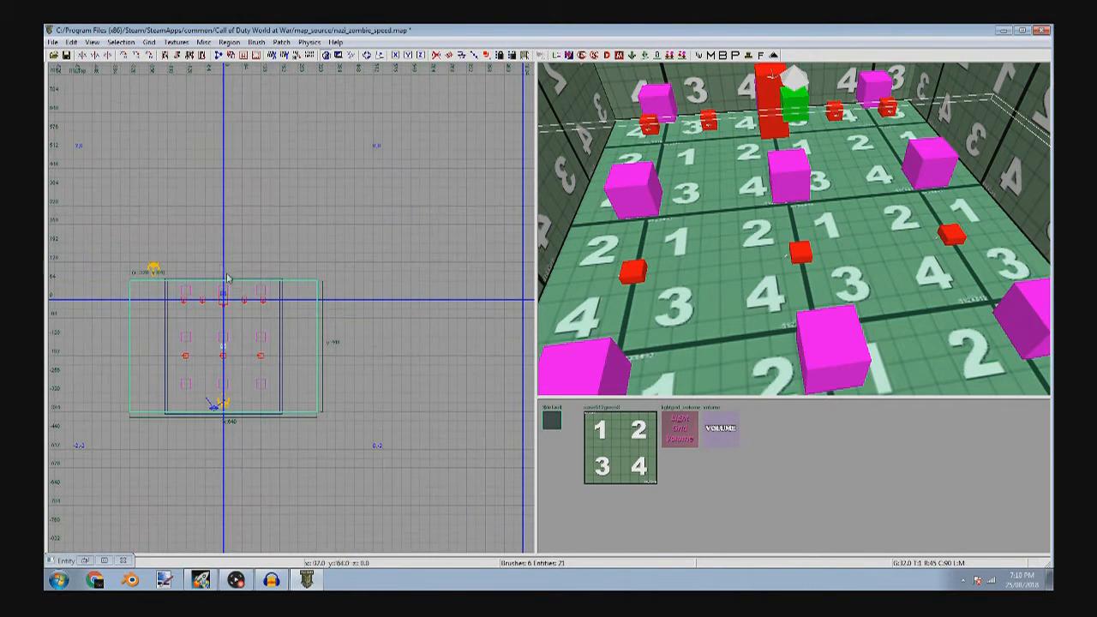
- Stretch the floor brush farther outward on its east and west sides and deselect it
{"action": "scroll", "coordinate": [357, 331], "scroll_direction": "up", "scroll_amount": 2}
{"action": "left_click_drag", "start_coordinate": [374, 326], "coordinate": [405, 325]}
{"action": "scroll", "coordinate": [228, 306], "scroll_direction": "down", "scroll_amount": 1}
{"action": "scroll", "coordinate": [234, 323], "scroll_direction": "up", "scroll_amount": 3}
{"action": "left_click_drag", "start_coordinate": [242, 322], "coordinate": [178, 325]}
{"action": "key", "text": "Escape"}
- Move the room's west wall outward to the west edge of the widened floor
{"action": "right_click_drag", "start_coordinate": [727, 245], "coordinate": [763, 273]}
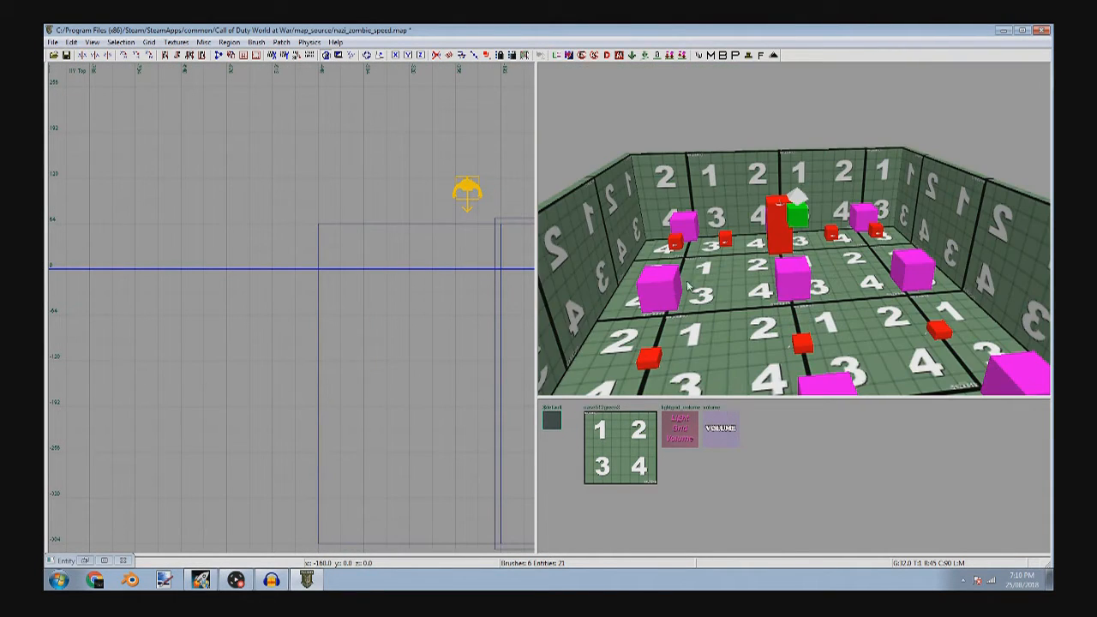
{"action": "left_click", "coordinate": [610, 301], "text": "shift"}
{"action": "right_click_drag", "start_coordinate": [320, 350], "coordinate": [312, 342]}
{"action": "left_click_drag", "start_coordinate": [312, 342], "coordinate": [107, 322]}
{"action": "mouse_move", "coordinate": [208, 319]}
{"action": "left_mouse_down"}
{"action": "mouse_move", "coordinate": [253, 318]}
{"action": "mouse_move", "coordinate": [224, 324]}
{"action": "left_mouse_up"}
{"action": "right_click_drag", "start_coordinate": [477, 370], "coordinate": [258, 324]}
{"action": "left_click_drag", "start_coordinate": [477, 369], "coordinate": [454, 369]}
{"action": "key", "text": "BackSpace"}
- Move the room's east wall outward to the east edge of the widened floor
{"action": "mouse_move", "coordinate": [763, 257]}
{"action": "right_mouse_down"}
{"action": "mouse_move", "coordinate": [686, 214]}
{"action": "mouse_move", "coordinate": [865, 240]}
{"action": "right_mouse_up"}
{"action": "left_click", "coordinate": [976, 233], "text": "shift"}
{"action": "scroll", "coordinate": [155, 182], "scroll_direction": "down", "scroll_amount": 4}
{"action": "scroll", "coordinate": [386, 227], "scroll_direction": "up", "scroll_amount": 4}
{"action": "left_click_drag", "start_coordinate": [389, 226], "coordinate": [549, 224]}
{"action": "left_click_drag", "start_coordinate": [156, 241], "coordinate": [178, 242]}
{"action": "key", "text": "BackSpace"}
- Set the grid size to 8 and extend the north wall eastward to meet the east wall
{"action": "left_click", "coordinate": [775, 208], "text": "shift"}
{"action": "right_click_drag", "start_coordinate": [152, 151], "coordinate": [180, 201]}
{"action": "left_click_drag", "start_coordinate": [351, 151], "coordinate": [471, 159]}
{"action": "key", "text": "ctrl+z"}
{"action": "scroll", "coordinate": [378, 162], "scroll_direction": "up", "scroll_amount": 5}
{"action": "scroll", "coordinate": [371, 162], "scroll_direction": "down", "scroll_amount": 4}
{"action": "right_click_drag", "start_coordinate": [371, 162], "coordinate": [528, 215]}
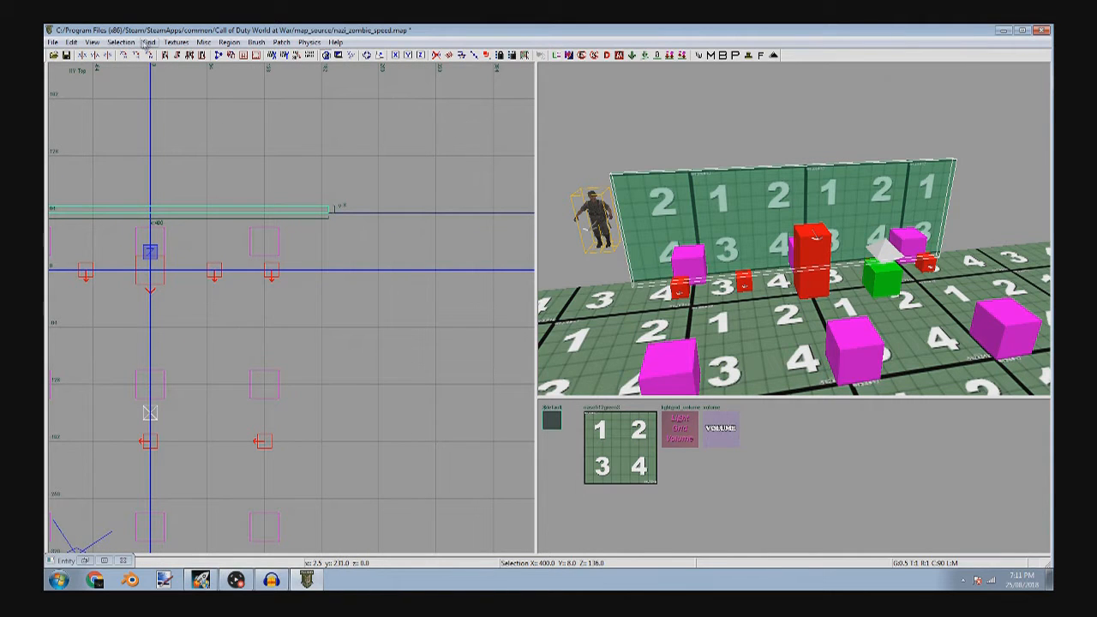
{"action": "left_click", "coordinate": [148, 42]}
{"action": "left_click", "coordinate": [176, 117]}
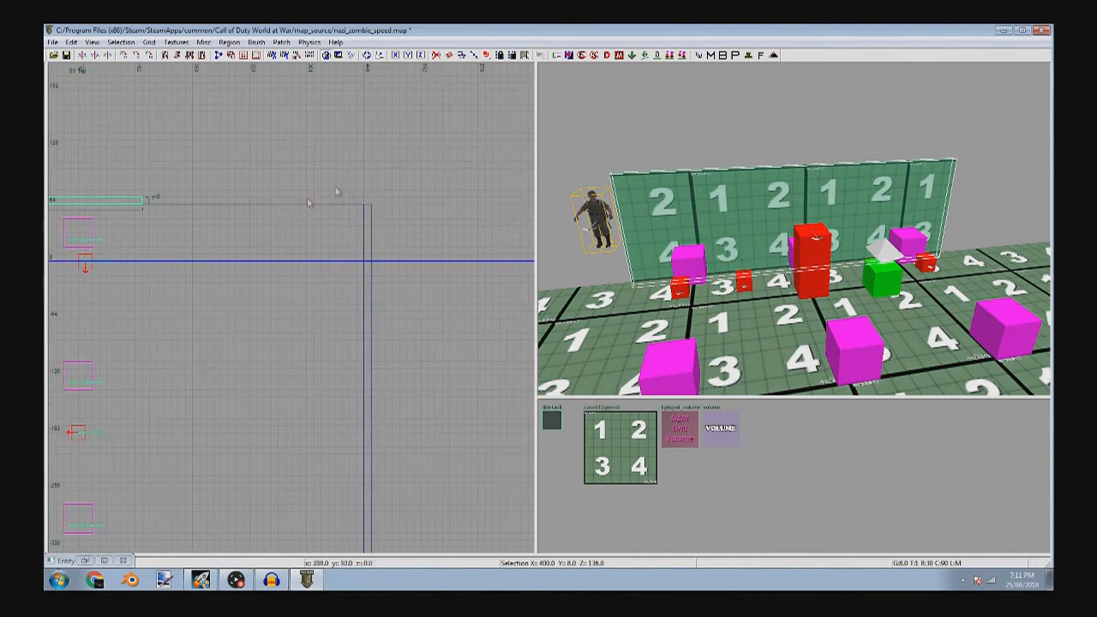
{"action": "left_click_drag", "start_coordinate": [189, 198], "coordinate": [399, 190]}
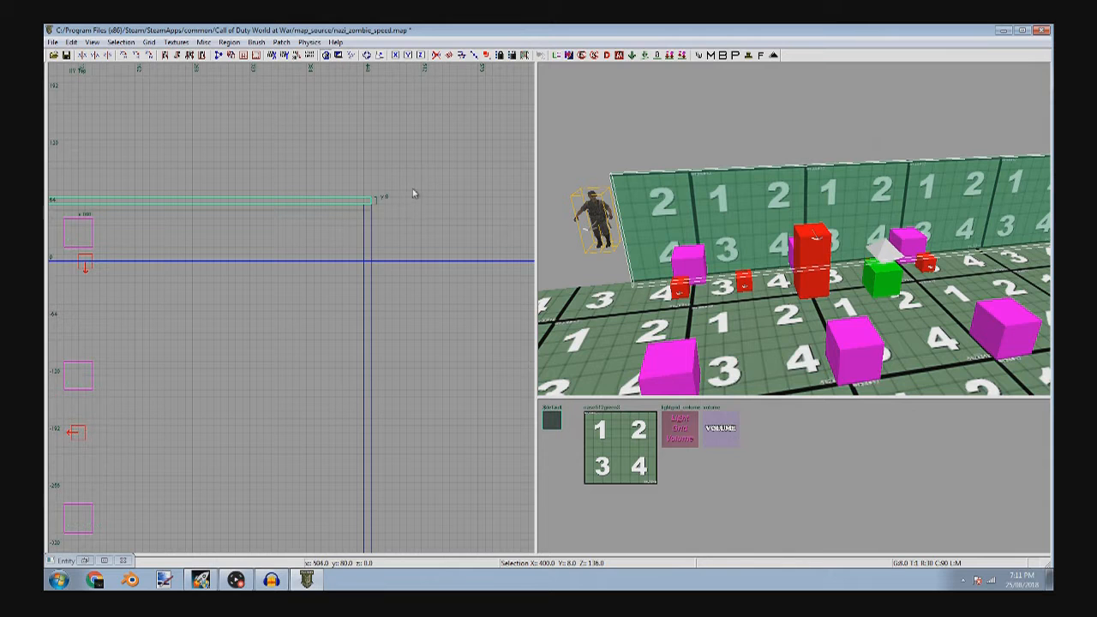
- Extend the north wall westward to meet the west wall and deselect it
{"action": "scroll", "coordinate": [367, 202], "scroll_direction": "up", "scroll_amount": 5}
{"action": "scroll", "coordinate": [318, 215], "scroll_direction": "down", "scroll_amount": 10}
{"action": "right_click_drag", "start_coordinate": [283, 229], "coordinate": [549, 238]}
{"action": "scroll", "coordinate": [357, 234], "scroll_direction": "up", "scroll_amount": 5}
{"action": "left_click_drag", "start_coordinate": [427, 204], "coordinate": [248, 198]}
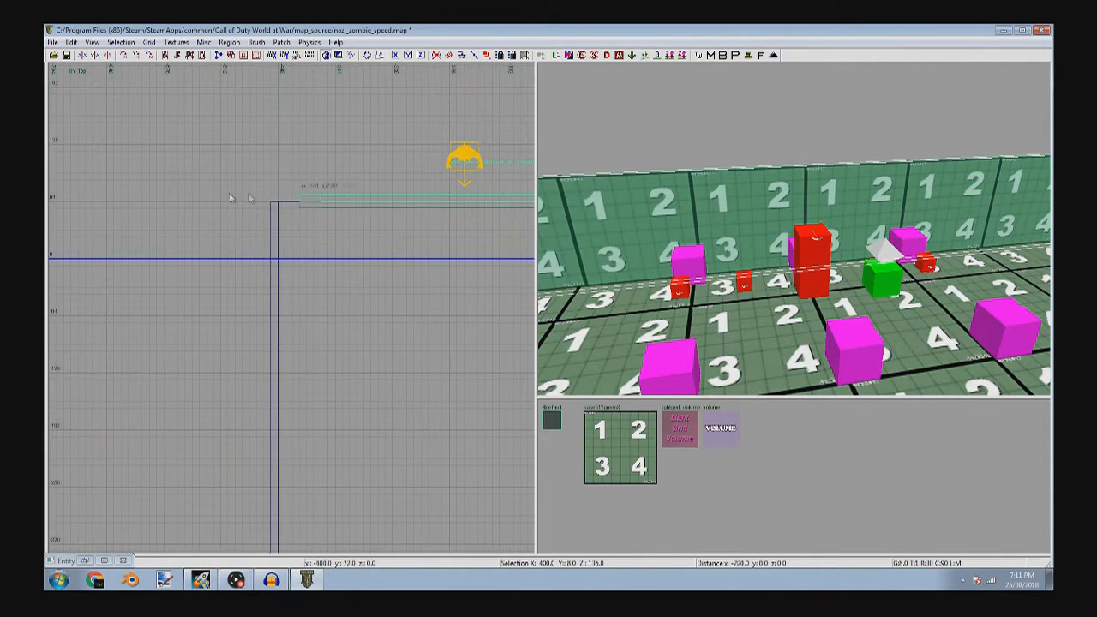
{"action": "key", "text": "Escape"}
- Select the south wall and extend it westward to the west wall
{"action": "right_click_drag", "start_coordinate": [651, 244], "coordinate": [729, 257]}
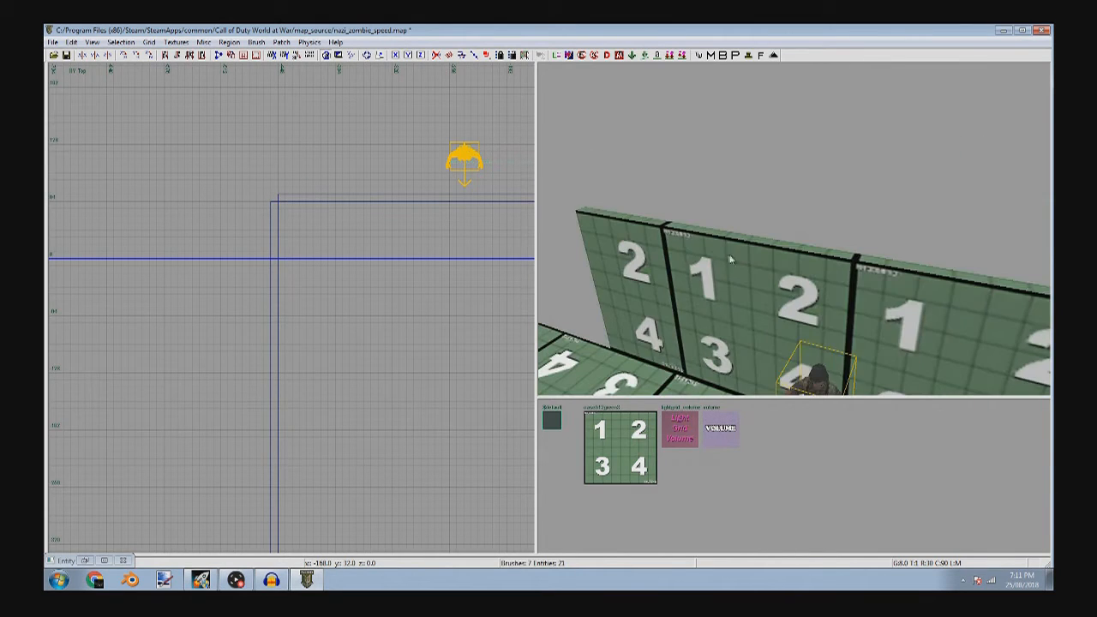
{"action": "left_click", "coordinate": [714, 267], "text": "shift"}
{"action": "scroll", "coordinate": [321, 283], "scroll_direction": "down", "scroll_amount": 5}
{"action": "right_click_drag", "start_coordinate": [370, 397], "coordinate": [320, 255]}
{"action": "scroll", "coordinate": [320, 255], "scroll_direction": "up", "scroll_amount": 6}
{"action": "mouse_move", "coordinate": [342, 296]}
{"action": "left_mouse_down"}
{"action": "mouse_move", "coordinate": [124, 287]}
{"action": "mouse_move", "coordinate": [152, 291]}
{"action": "left_mouse_up"}
- Extend the south wall eastward to the east wall, closing the enlarged room, and deselect it
{"action": "scroll", "coordinate": [161, 289], "scroll_direction": "down", "scroll_amount": 5}
{"action": "right_click_drag", "start_coordinate": [338, 307], "coordinate": [180, 283]}
{"action": "scroll", "coordinate": [314, 261], "scroll_direction": "up", "scroll_amount": 4}
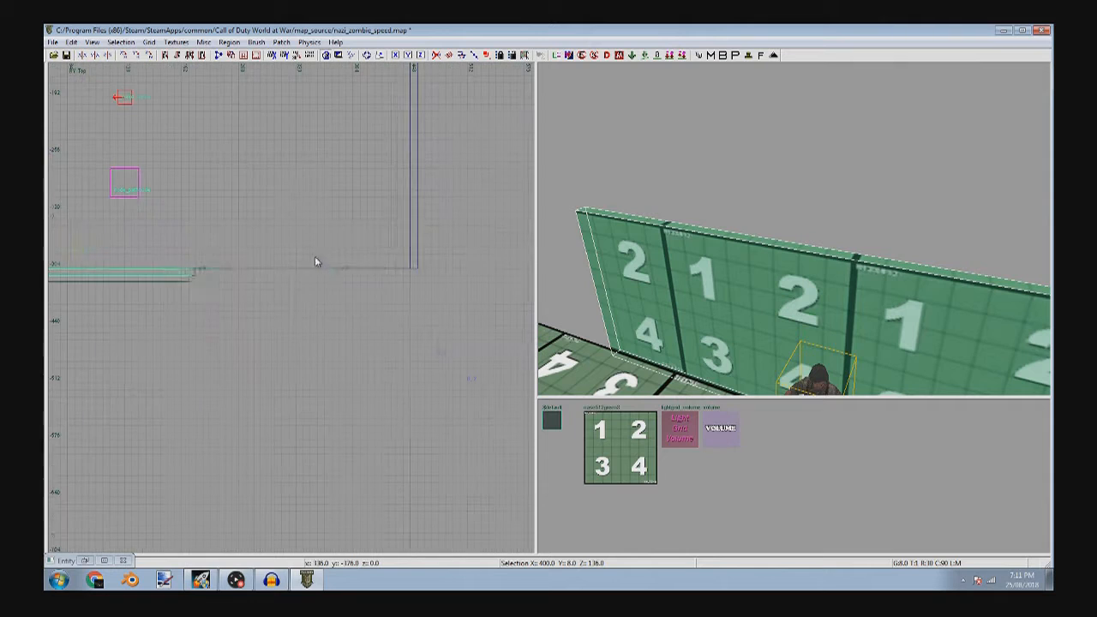
{"action": "left_click_drag", "start_coordinate": [249, 274], "coordinate": [400, 280]}
{"action": "key", "text": "Escape"}
{"action": "mouse_move", "coordinate": [685, 267]}
{"action": "right_mouse_down"}
{"action": "mouse_move", "coordinate": [651, 287]}
{"action": "mouse_move", "coordinate": [685, 268]}
{"action": "right_mouse_up"}
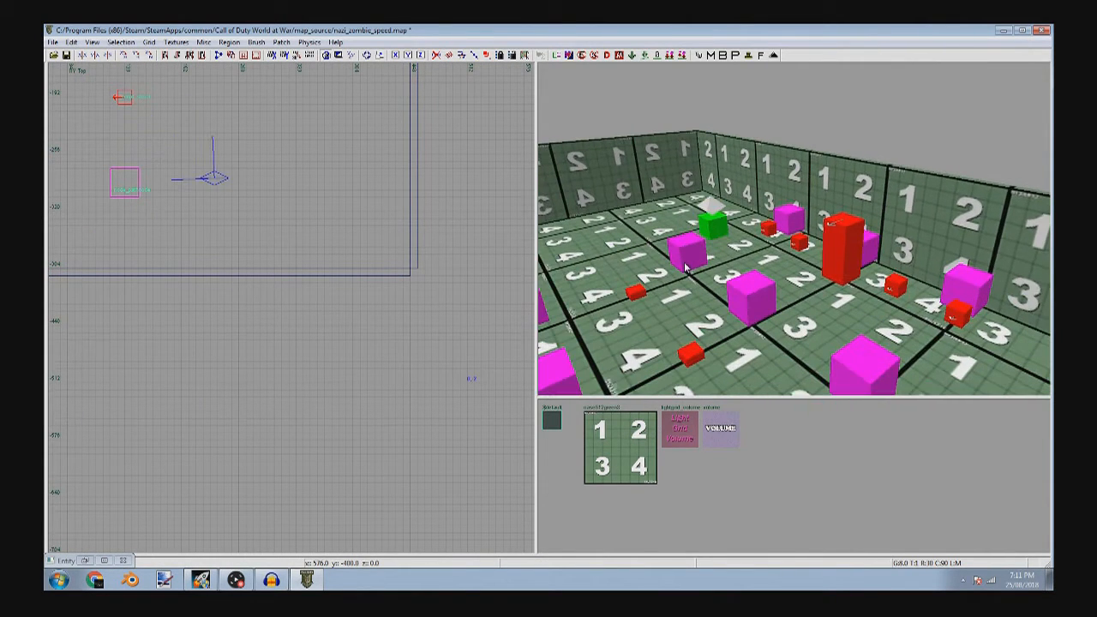
{"action": "right_click", "coordinate": [333, 429]}
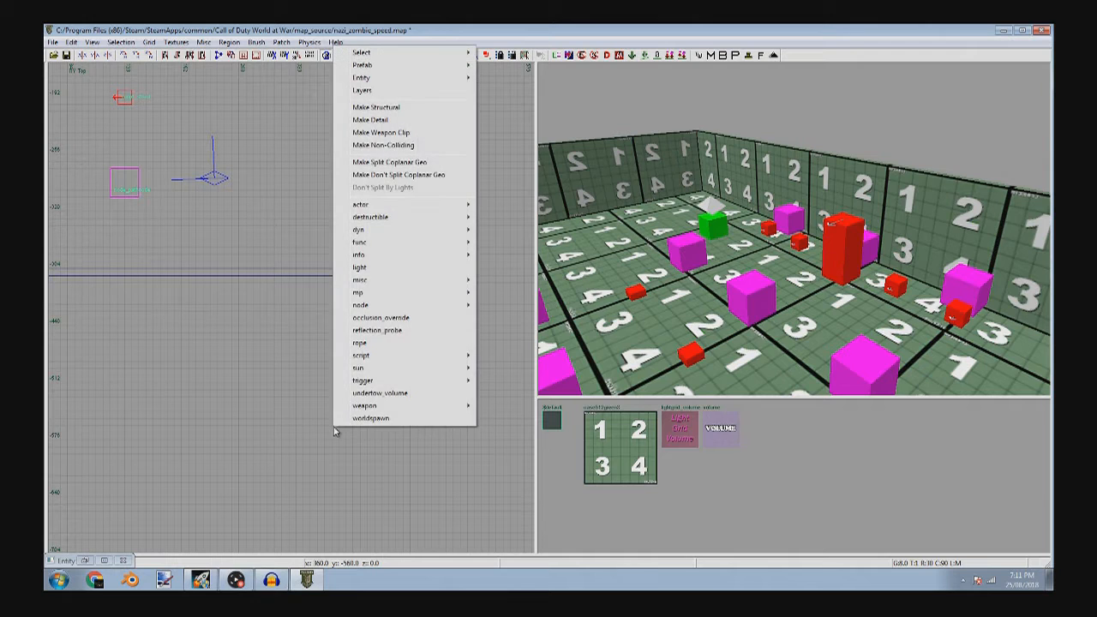
{"action": "right_click", "coordinate": [711, 317]}
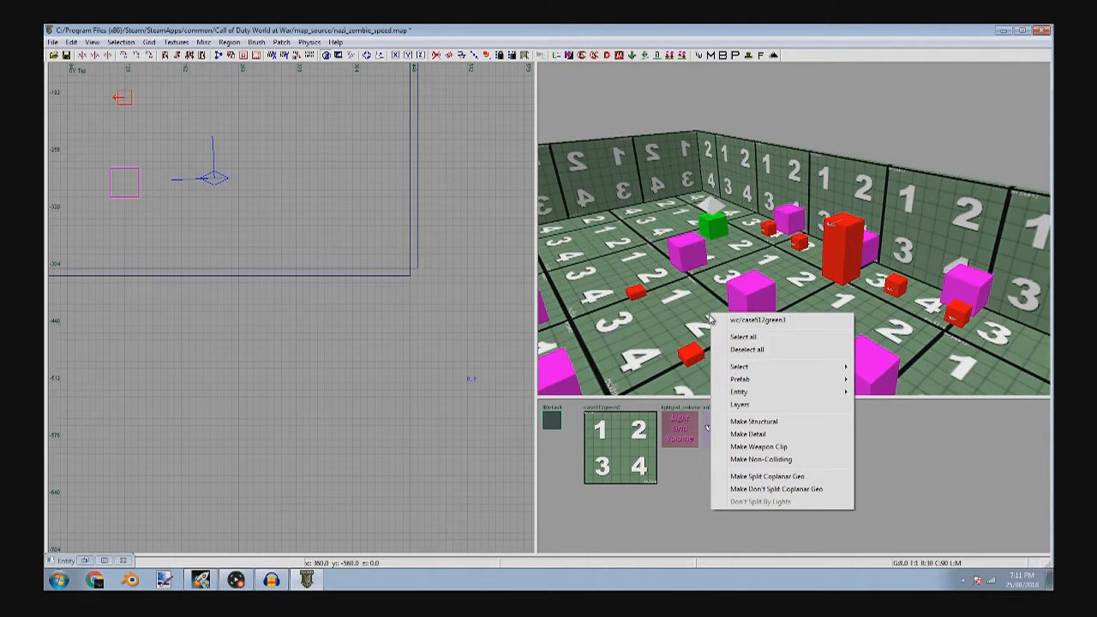
{"action": "right_click", "coordinate": [368, 351]}
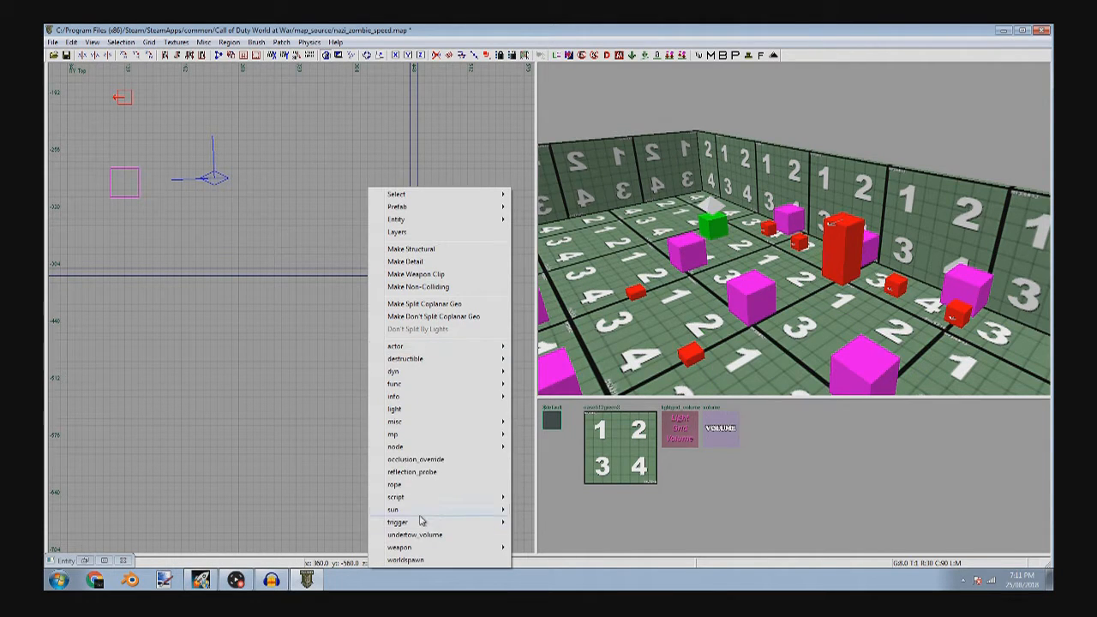
{"action": "mouse_move", "coordinate": [422, 509]}
{"action": "left_click", "coordinate": [536, 511]}
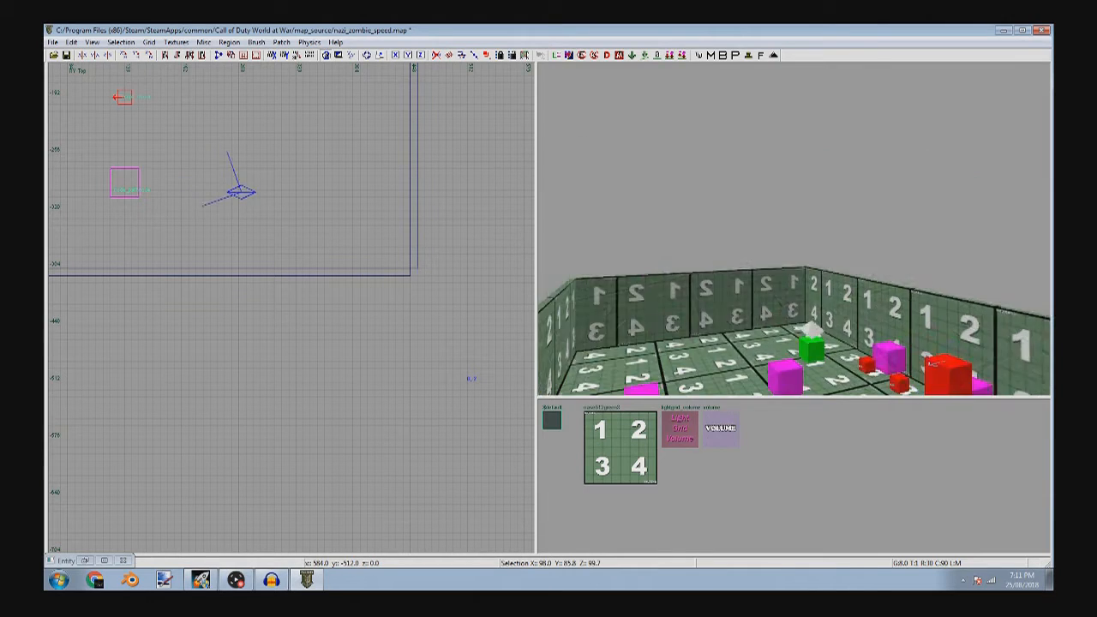
- Select the room's floor brush and list the textures of the tools usage category
{"action": "key", "text": "z"}
{"action": "right_click_drag", "start_coordinate": [809, 284], "coordinate": [812, 288]}
{"action": "right_click_drag", "start_coordinate": [704, 233], "coordinate": [735, 341]}
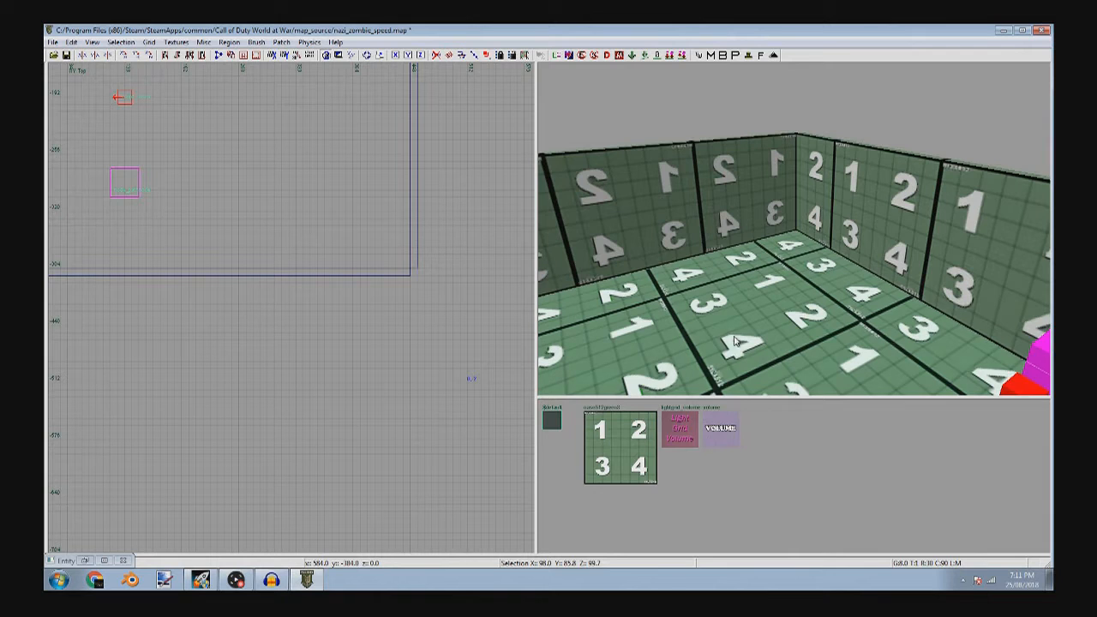
{"action": "left_click", "coordinate": [181, 43]}
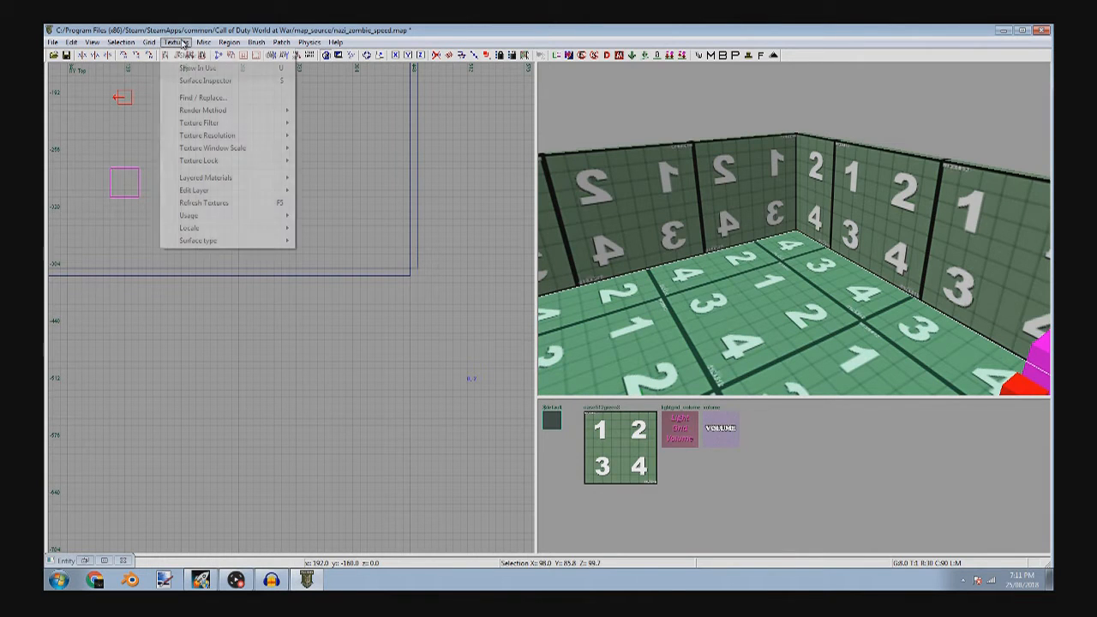
{"action": "mouse_move", "coordinate": [223, 218]}
{"action": "left_click", "coordinate": [335, 206]}
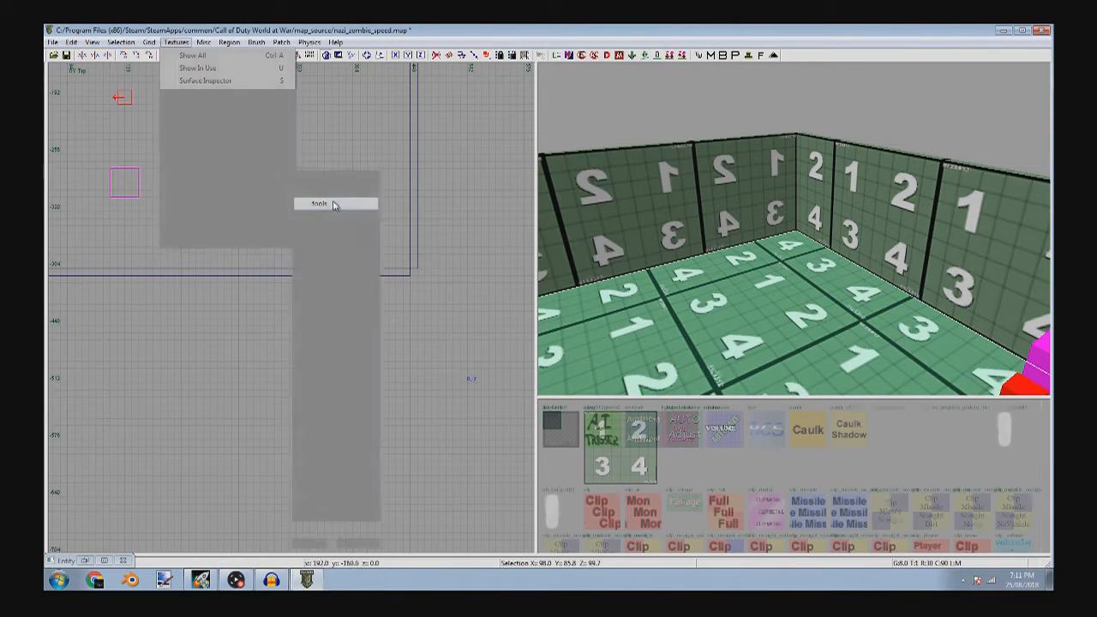
- Add the walls to the selection, apply the Caulk texture to the floor and walls, and deselect everything
{"action": "left_click", "coordinate": [733, 193], "text": "shift"}
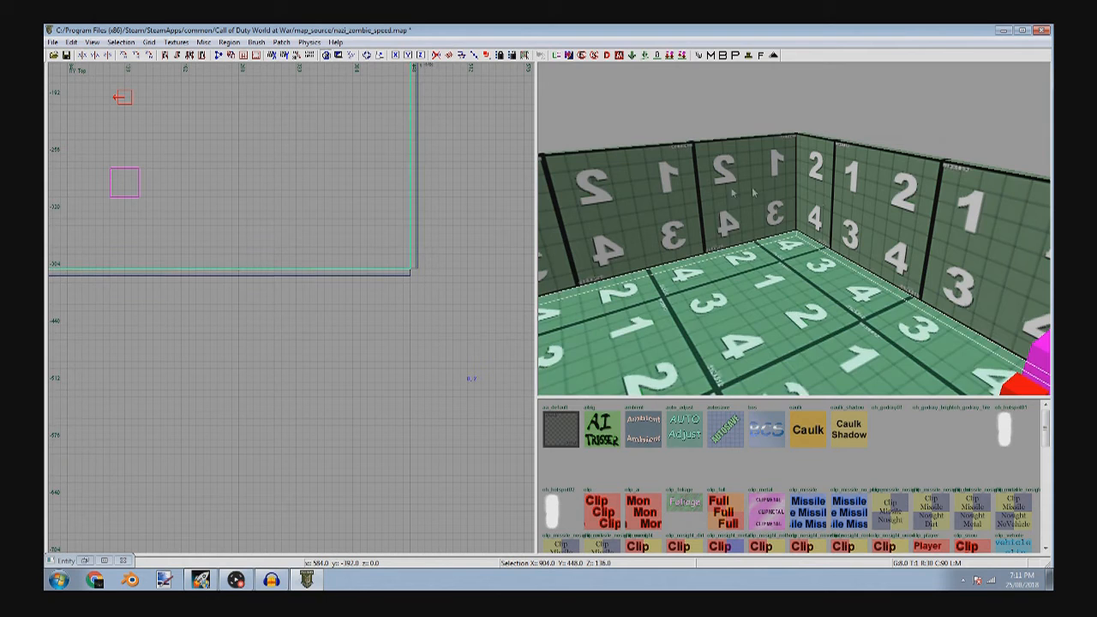
{"action": "left_click", "coordinate": [876, 261], "text": "shift"}
{"action": "right_click_drag", "start_coordinate": [876, 262], "coordinate": [877, 262]}
{"action": "left_click", "coordinate": [892, 172], "text": "shift"}
{"action": "right_click_drag", "start_coordinate": [891, 172], "coordinate": [900, 197]}
{"action": "left_click", "coordinate": [900, 197], "text": "shift"}
{"action": "left_click", "coordinate": [807, 433]}
{"action": "key", "text": "Escape"}
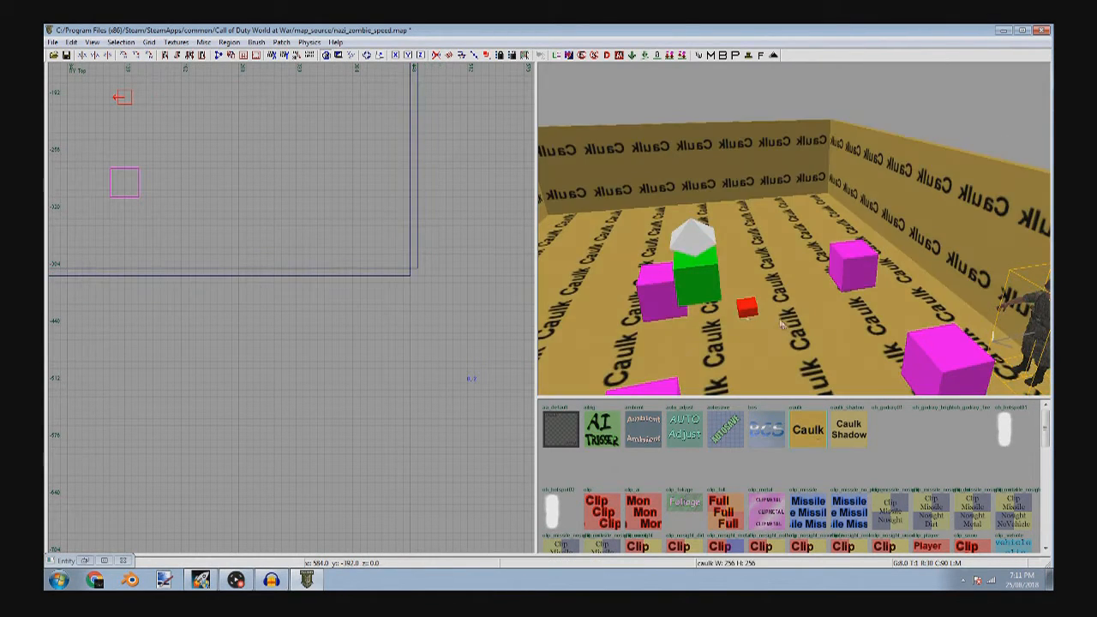
- List the floor textures and apply the red-and-white checkered concrete tile texture to the room's floor, leaving it deselected
{"action": "left_click", "coordinate": [176, 42]}
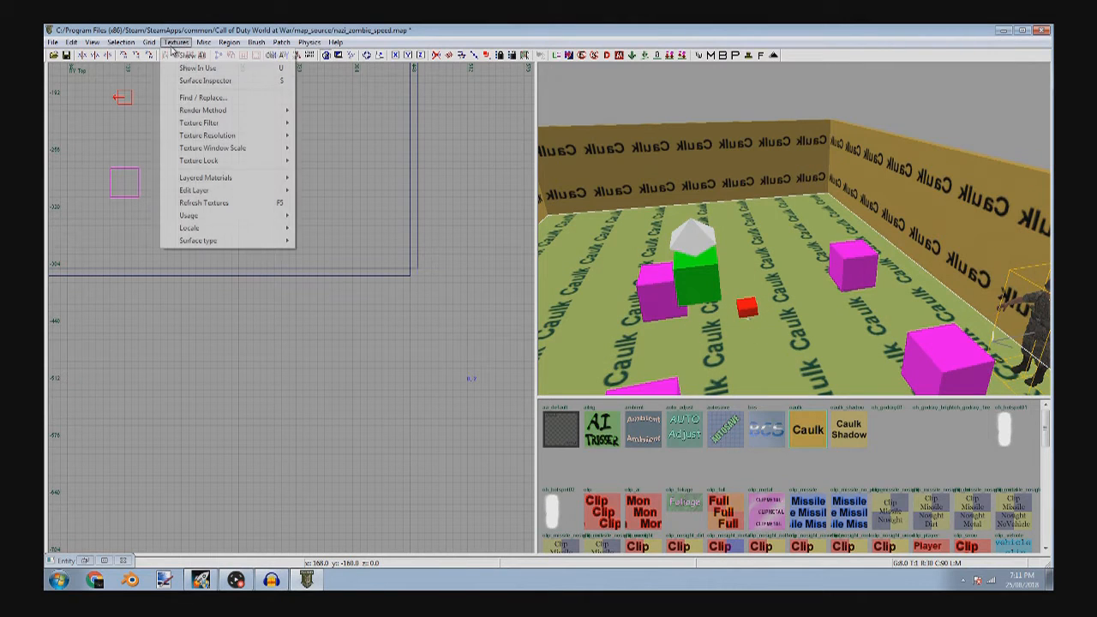
{"action": "mouse_move", "coordinate": [203, 218]}
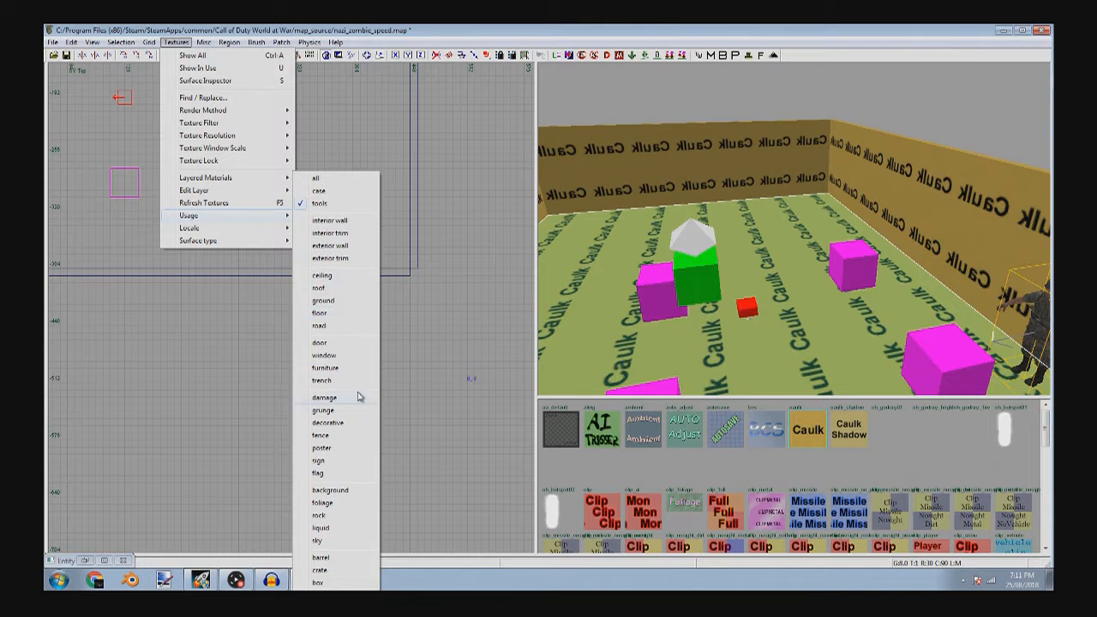
{"action": "left_click", "coordinate": [319, 313]}
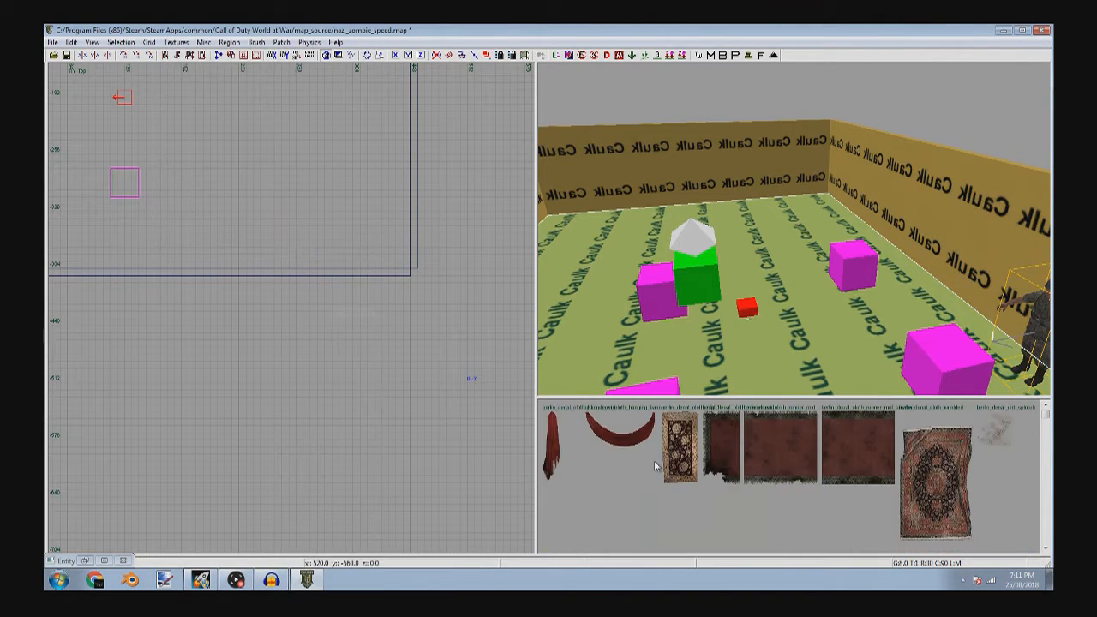
{"action": "right_click_drag", "start_coordinate": [741, 306], "coordinate": [804, 313]}
{"action": "left_click", "coordinate": [885, 478]}
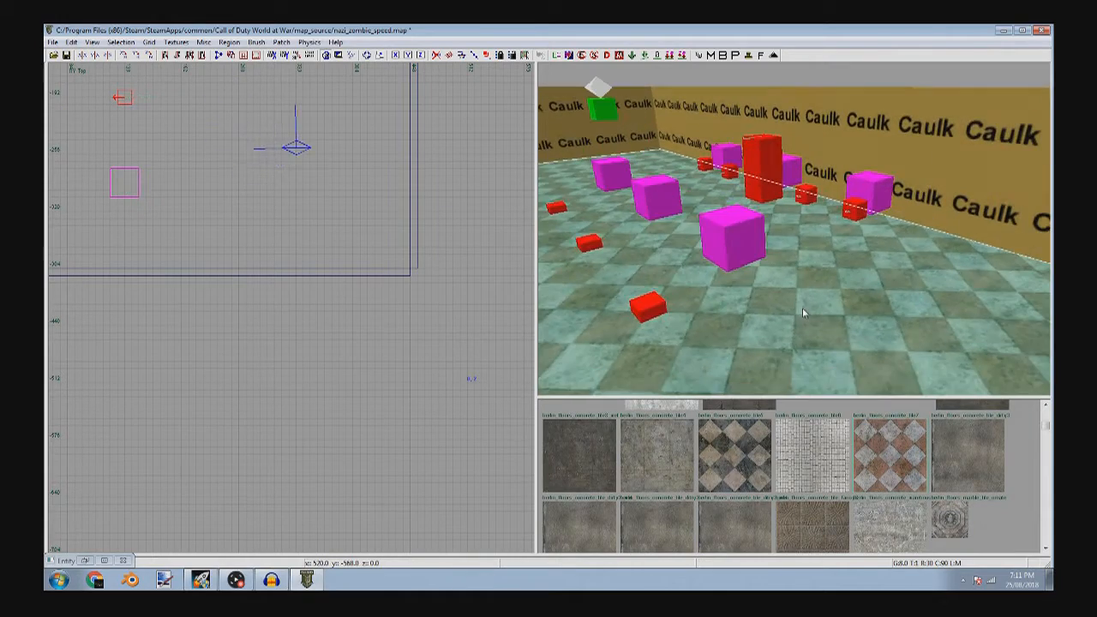
{"action": "key", "text": "Escape"}
- Select the walls, list the interior wall textures and apply the grey concrete block texture to them, leaving them deselected
{"action": "right_click_drag", "start_coordinate": [810, 268], "coordinate": [724, 167]}
{"action": "left_click", "coordinate": [769, 127], "text": "shift"}
{"action": "left_click", "coordinate": [724, 167], "text": "shift"}
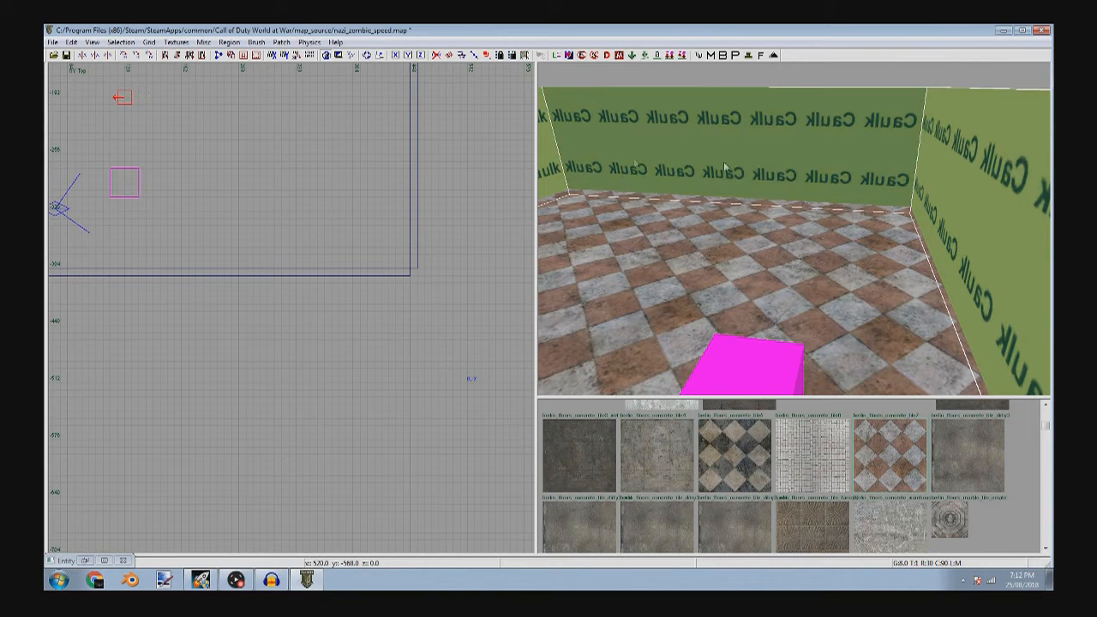
{"action": "left_click", "coordinate": [175, 42]}
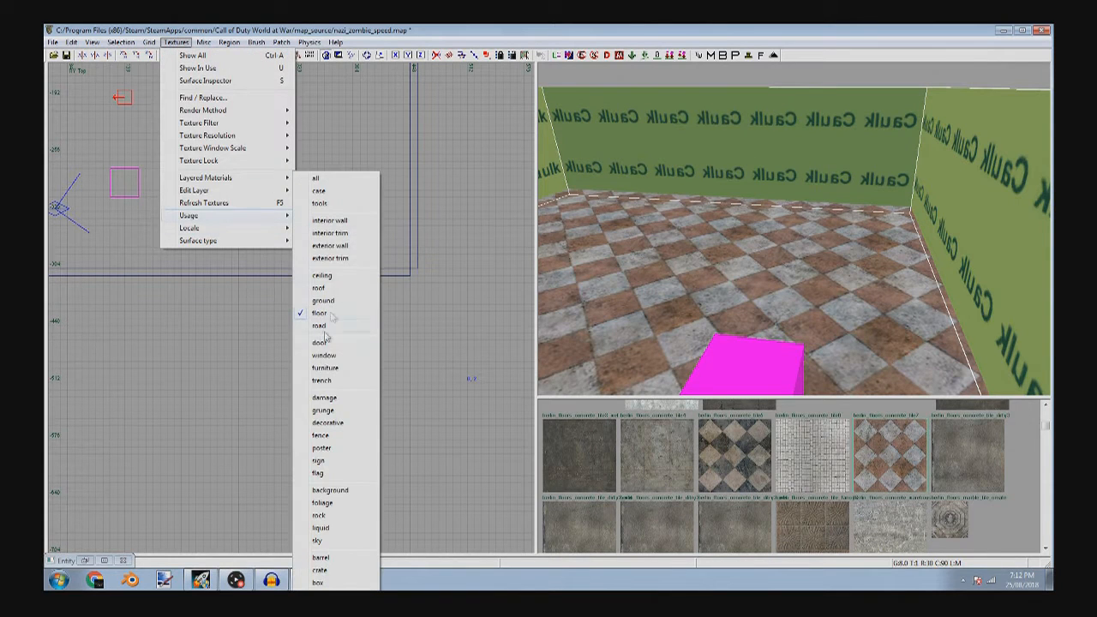
{"action": "left_click", "coordinate": [342, 224]}
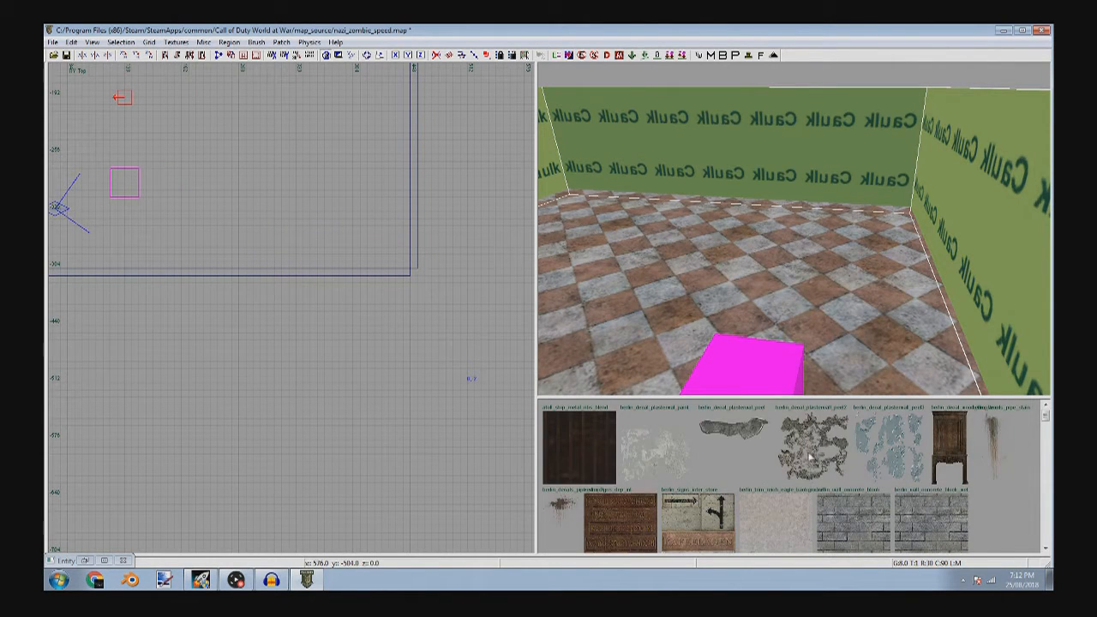
{"action": "scroll", "coordinate": [808, 460], "scroll_direction": "down", "scroll_amount": 2}
{"action": "scroll", "coordinate": [810, 464], "scroll_direction": "up", "scroll_amount": 1}
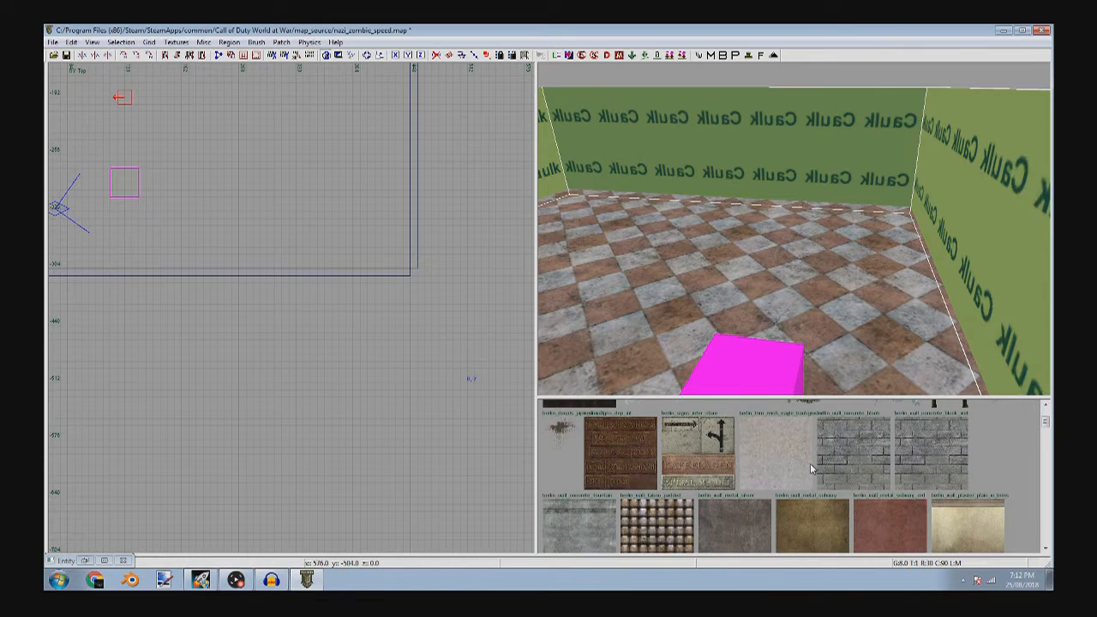
{"action": "mouse_move", "coordinate": [844, 377]}
{"action": "right_mouse_down"}
{"action": "mouse_move", "coordinate": [686, 257]}
{"action": "mouse_move", "coordinate": [832, 345]}
{"action": "mouse_move", "coordinate": [805, 360]}
{"action": "mouse_move", "coordinate": [891, 351]}
{"action": "mouse_move", "coordinate": [815, 343]}
{"action": "right_mouse_up"}
{"action": "key", "text": "Escape"}
- Set the grid size to 32, move the south wall about 128 units farther south and deselect it
{"action": "left_click", "coordinate": [814, 343], "text": "shift"}
{"action": "scroll", "coordinate": [287, 296], "scroll_direction": "down", "scroll_amount": 6}
{"action": "right_click_drag", "start_coordinate": [287, 295], "coordinate": [344, 327]}
{"action": "mouse_move", "coordinate": [651, 283]}
{"action": "right_mouse_down"}
{"action": "mouse_move", "coordinate": [771, 249]}
{"action": "mouse_move", "coordinate": [806, 278]}
{"action": "right_mouse_up"}
{"action": "left_click", "coordinate": [951, 253], "text": "shift"}
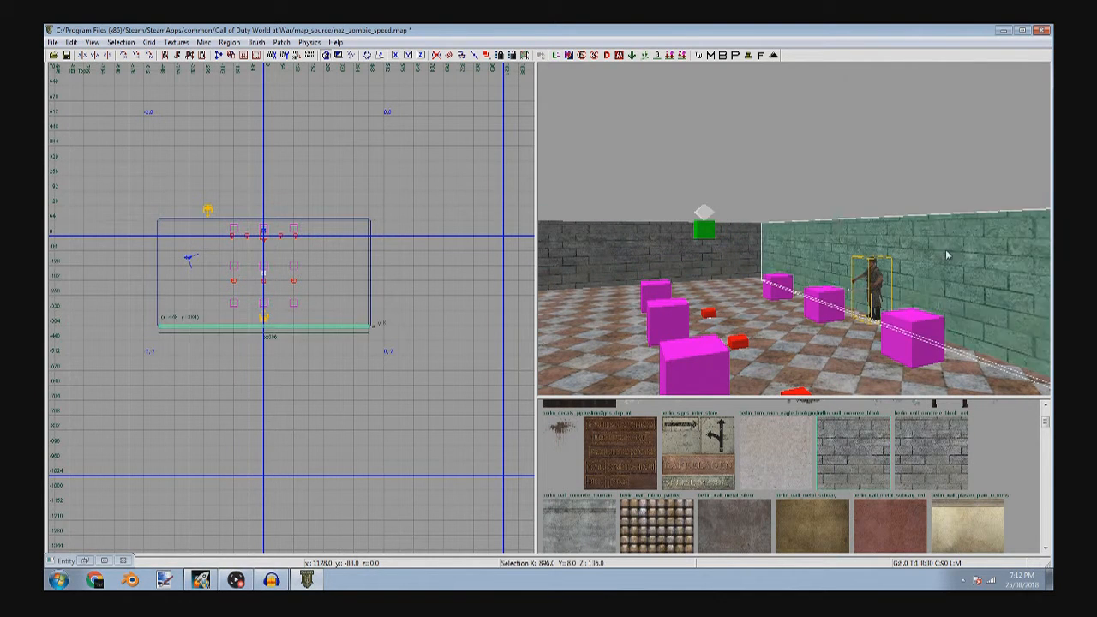
{"action": "right_click_drag", "start_coordinate": [952, 253], "coordinate": [888, 277]}
{"action": "left_click", "coordinate": [703, 300], "text": "shift"}
{"action": "left_click", "coordinate": [683, 288], "text": "shift"}
{"action": "left_click", "coordinate": [889, 277], "text": "shift"}
{"action": "scroll", "coordinate": [274, 336], "scroll_direction": "up", "scroll_amount": 3}
{"action": "scroll", "coordinate": [275, 336], "scroll_direction": "up", "scroll_amount": 3}
{"action": "key", "text": "6"}
{"action": "left_click_drag", "start_coordinate": [266, 360], "coordinate": [277, 476]}
{"action": "left_click_drag", "start_coordinate": [269, 246], "coordinate": [283, 365]}
{"action": "key", "text": "Escape"}
- Select the floor, extend it southward to meet the moved south wall and deselect it
{"action": "left_click", "coordinate": [708, 360], "text": "shift"}
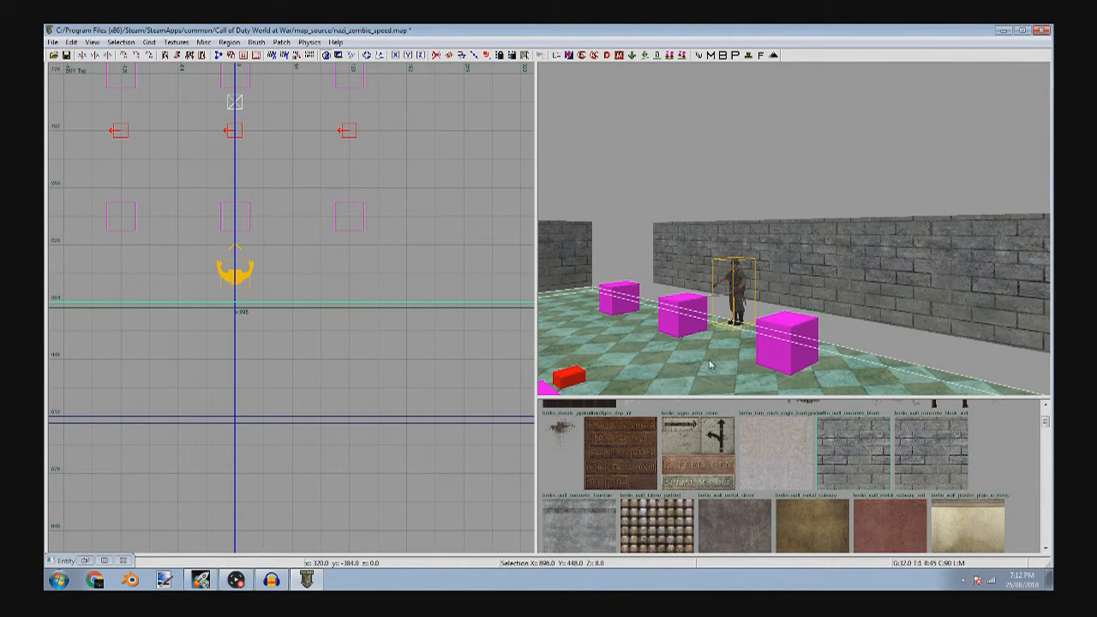
{"action": "scroll", "coordinate": [332, 324], "scroll_direction": "down", "scroll_amount": 5}
{"action": "left_click_drag", "start_coordinate": [331, 325], "coordinate": [332, 364]}
{"action": "key", "text": "Escape"}
- Select the east wall, lengthen it southward to 576 units to meet the south wall, and deselect it
{"action": "left_click", "coordinate": [549, 269], "text": "shift"}
{"action": "scroll", "coordinate": [431, 300], "scroll_direction": "down", "scroll_amount": 1}
{"action": "scroll", "coordinate": [431, 336], "scroll_direction": "up", "scroll_amount": 4}
{"action": "left_click_drag", "start_coordinate": [429, 337], "coordinate": [425, 427]}
{"action": "scroll", "coordinate": [411, 343], "scroll_direction": "down", "scroll_amount": 4}
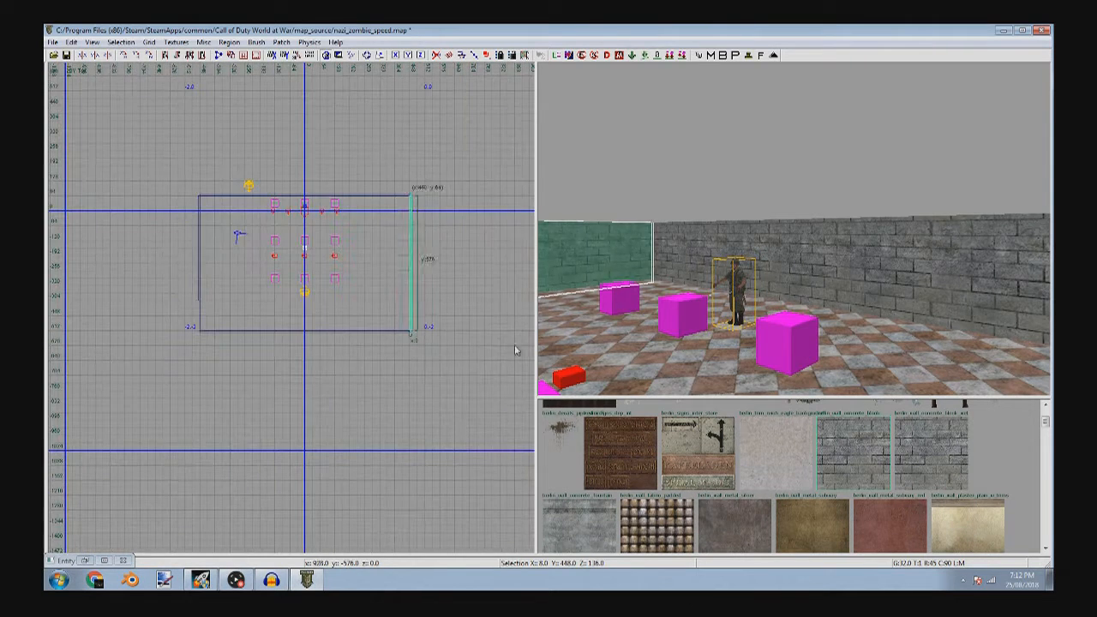
{"action": "key", "text": "Escape"}
- Select the west wall, lengthen it southward to 576 units, and deselect it
{"action": "right_click_drag", "start_coordinate": [617, 326], "coordinate": [840, 293]}
{"action": "left_click", "coordinate": [839, 293], "text": "shift"}
{"action": "left_click_drag", "start_coordinate": [248, 350], "coordinate": [247, 381]}
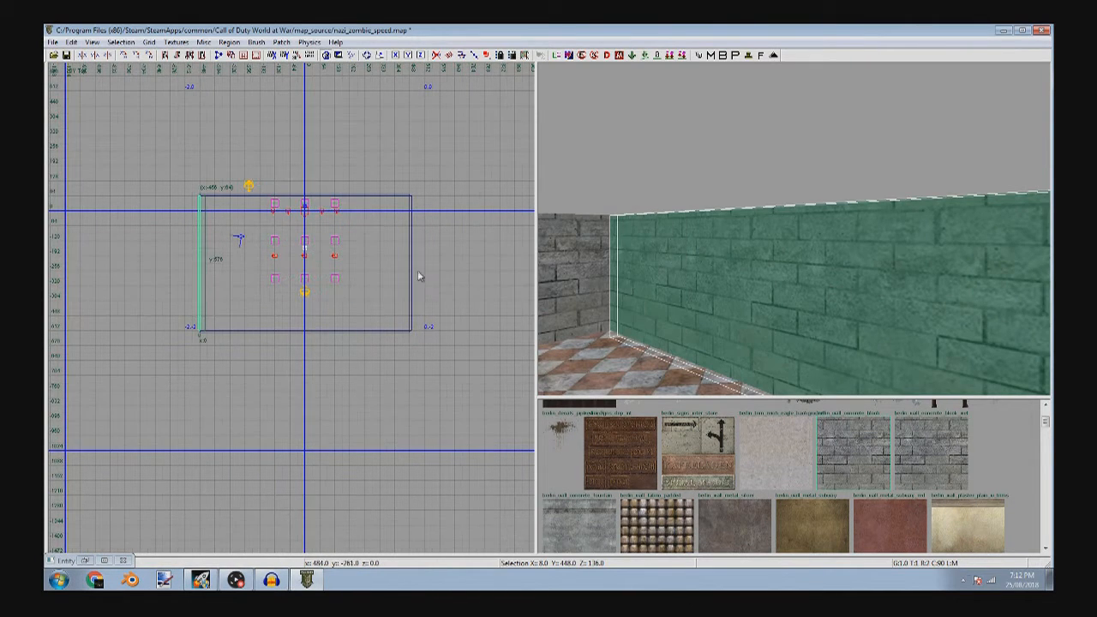
{"action": "key", "text": "Escape"}
- Duplicate the north wall and, with the grid size at 8, shorten the copy to about 128 units at the west corner
{"action": "right_click_drag", "start_coordinate": [599, 264], "coordinate": [673, 288]}
{"action": "left_click", "coordinate": [584, 310], "text": "shift"}
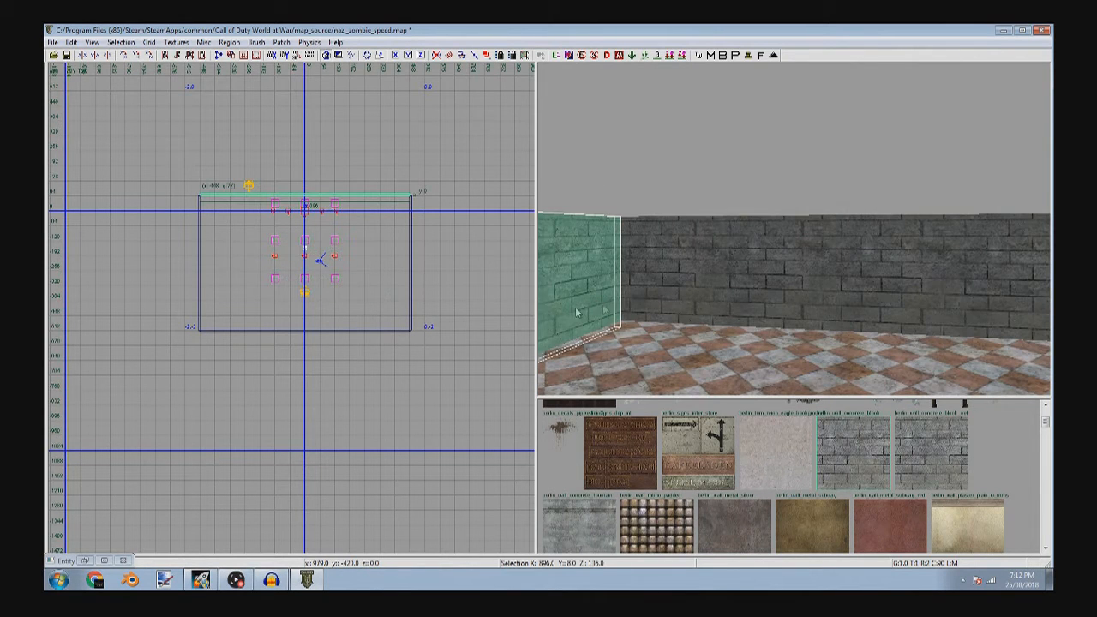
{"action": "right_click_drag", "start_coordinate": [576, 313], "coordinate": [600, 309]}
{"action": "scroll", "coordinate": [170, 204], "scroll_direction": "up", "scroll_amount": 4}
{"action": "scroll", "coordinate": [219, 195], "scroll_direction": "up", "scroll_amount": 8}
{"action": "left_click_drag", "start_coordinate": [237, 198], "coordinate": [230, 185]}
{"action": "scroll", "coordinate": [232, 192], "scroll_direction": "down", "scroll_amount": 8}
{"action": "key", "text": "4"}
{"action": "scroll", "coordinate": [363, 274], "scroll_direction": "down", "scroll_amount": 9}
{"action": "scroll", "coordinate": [436, 249], "scroll_direction": "up", "scroll_amount": 2}
{"action": "left_click_drag", "start_coordinate": [406, 248], "coordinate": [147, 246]}
{"action": "scroll", "coordinate": [147, 246], "scroll_direction": "up", "scroll_amount": 5}
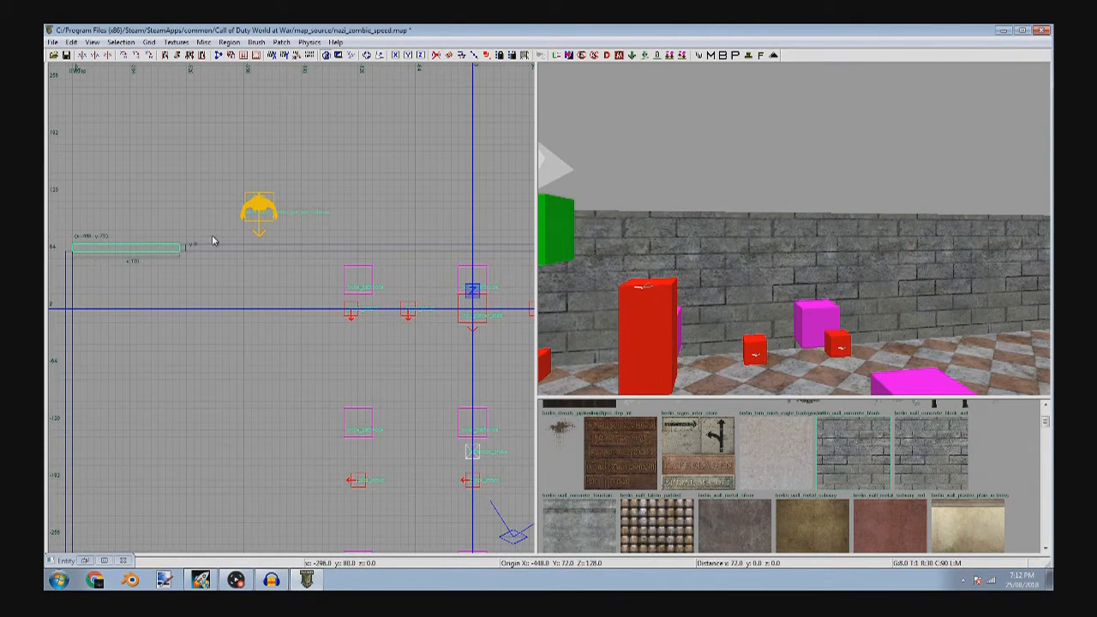
{"action": "key", "text": "Escape"}
- Duplicate the full north wall again and shorten this copy to about 128 units at the east corner
{"action": "left_click", "coordinate": [806, 280], "text": "shift"}
{"action": "key", "text": "space"}
{"action": "scroll", "coordinate": [60, 264], "scroll_direction": "up", "scroll_amount": 3}
{"action": "mouse_move", "coordinate": [121, 245]}
{"action": "left_mouse_down"}
{"action": "mouse_move", "coordinate": [102, 221]}
{"action": "mouse_move", "coordinate": [483, 242]}
{"action": "left_mouse_up"}
{"action": "scroll", "coordinate": [103, 224], "scroll_direction": "down", "scroll_amount": 3}
{"action": "scroll", "coordinate": [412, 255], "scroll_direction": "down", "scroll_amount": 3}
{"action": "left_click_drag", "start_coordinate": [211, 243], "coordinate": [253, 242]}
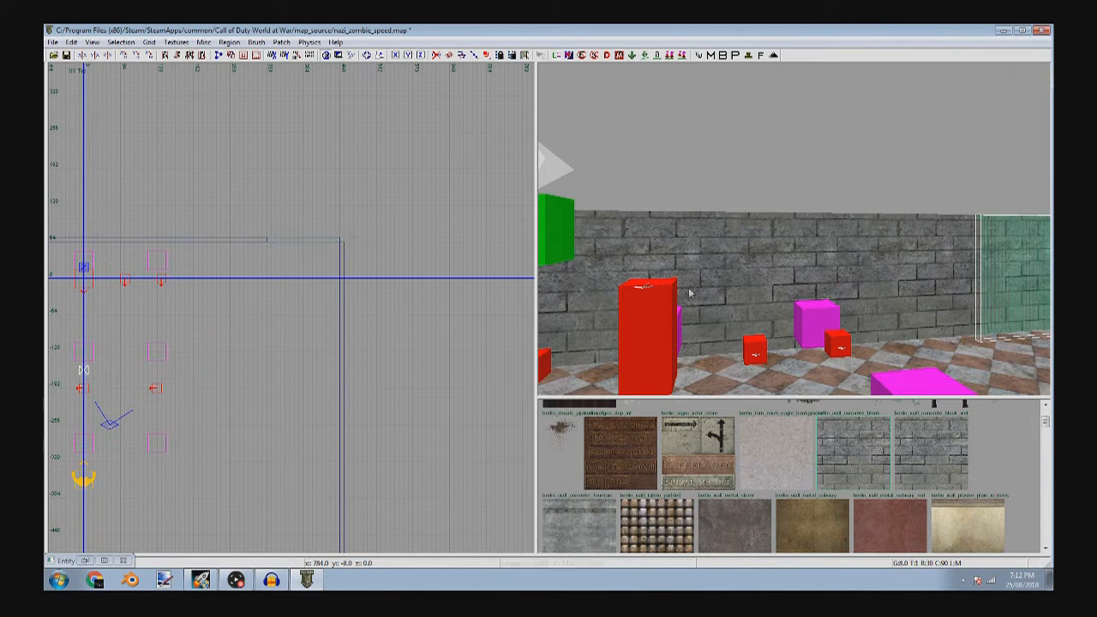
{"action": "key", "text": "Escape"}
- Shorten the original north wall from its east end to 768 units, up to the short eastern segment
{"action": "left_click", "coordinate": [850, 277], "text": "shift"}
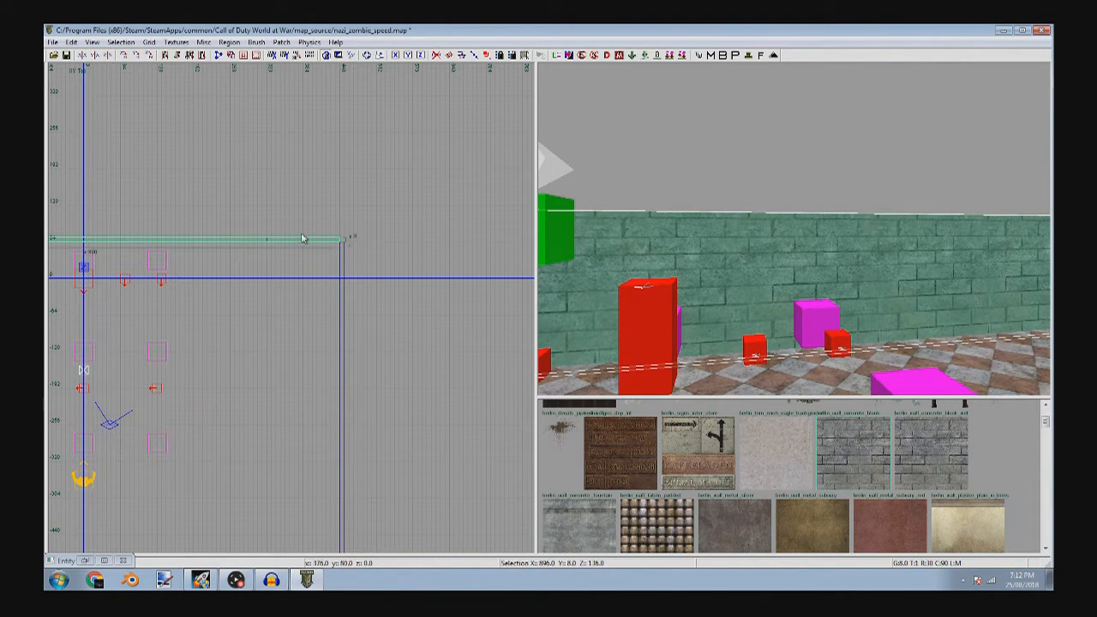
{"action": "scroll", "coordinate": [361, 247], "scroll_direction": "up", "scroll_amount": 2}
{"action": "mouse_move", "coordinate": [311, 252]}
{"action": "left_mouse_down"}
{"action": "mouse_move", "coordinate": [149, 244]}
{"action": "mouse_move", "coordinate": [260, 248]}
{"action": "left_mouse_up"}
{"action": "mouse_move", "coordinate": [1012, 300]}
{"action": "right_mouse_down"}
{"action": "mouse_move", "coordinate": [968, 265]}
{"action": "mouse_move", "coordinate": [918, 321]}
{"action": "right_mouse_up"}
{"action": "key", "text": "Escape"}
- Try resizing the long north wall at its east end beside the short segment, and undo the last change
{"action": "left_click", "coordinate": [581, 323], "text": "shift"}
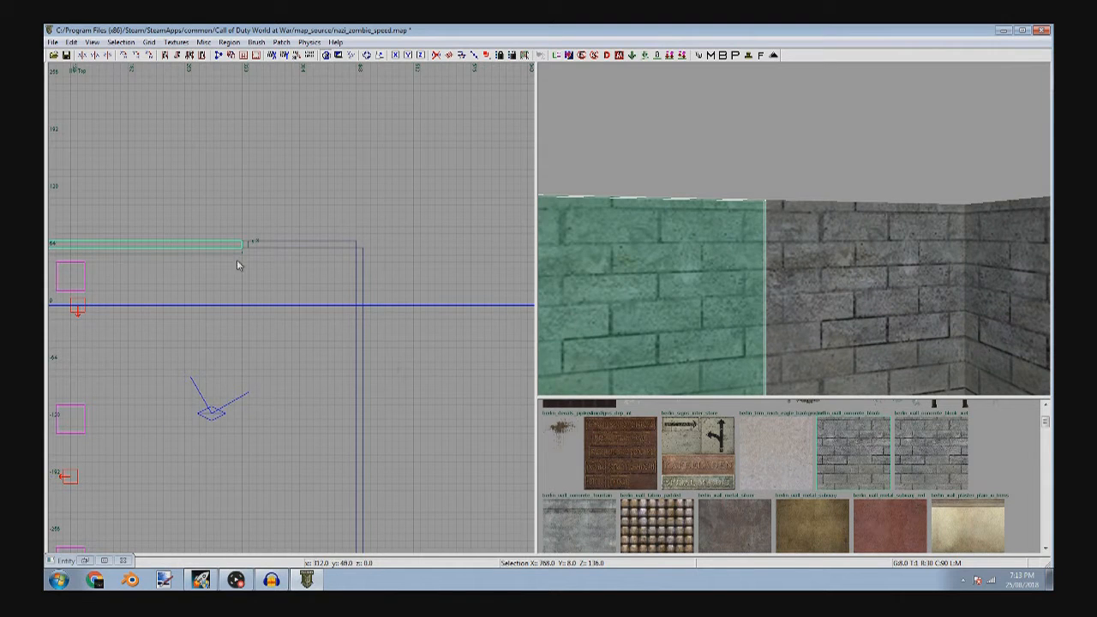
{"action": "scroll", "coordinate": [237, 264], "scroll_direction": "up", "scroll_amount": 2}
{"action": "mouse_move", "coordinate": [280, 253]}
{"action": "left_mouse_down"}
{"action": "mouse_move", "coordinate": [117, 254]}
{"action": "mouse_move", "coordinate": [430, 250]}
{"action": "mouse_move", "coordinate": [402, 250]}
{"action": "left_mouse_up"}
{"action": "key", "text": "Escape"}
{"action": "right_click_drag", "start_coordinate": [877, 317], "coordinate": [763, 281]}
{"action": "right_click_drag", "start_coordinate": [711, 248], "coordinate": [831, 260]}
{"action": "key", "text": "ctrl+z"}
{"action": "key", "text": "ctrl+z"}
{"action": "key", "text": "ctrl+y"}
{"action": "scroll", "coordinate": [369, 261], "scroll_direction": "down", "scroll_amount": 2}
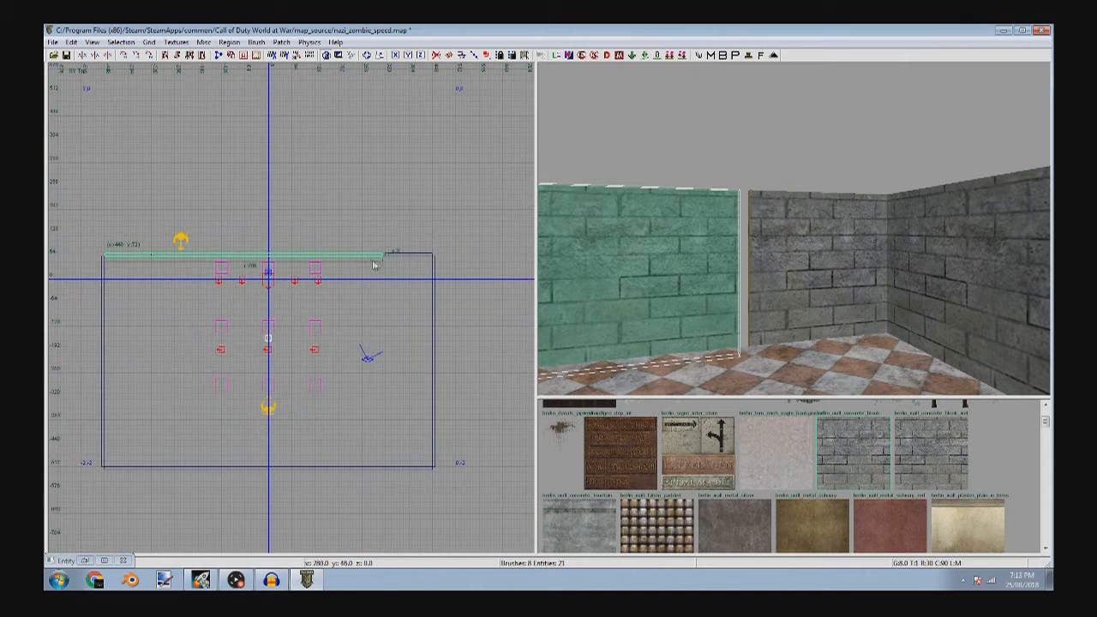
- Shorten both ends of the long north wall to leave openings about 128 units wide beside the short corner segments
{"action": "scroll", "coordinate": [373, 265], "scroll_direction": "up", "scroll_amount": 3}
{"action": "left_click_drag", "start_coordinate": [420, 250], "coordinate": [274, 249]}
{"action": "right_click_drag", "start_coordinate": [274, 249], "coordinate": [271, 252]}
{"action": "scroll", "coordinate": [270, 252], "scroll_direction": "down", "scroll_amount": 3}
{"action": "scroll", "coordinate": [403, 271], "scroll_direction": "up", "scroll_amount": 3}
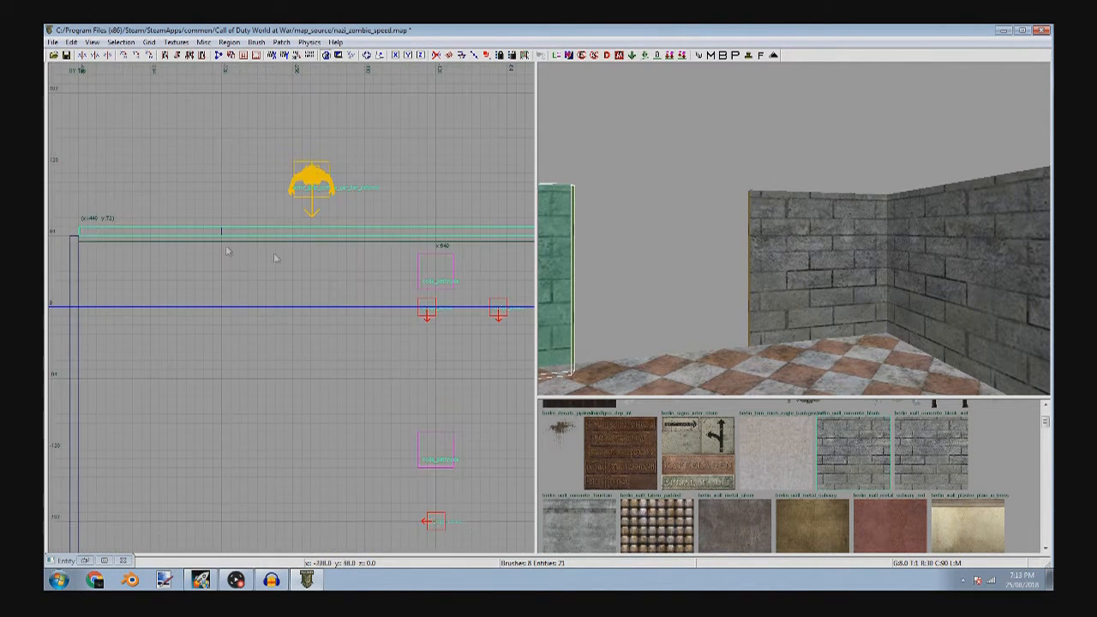
{"action": "right_click_drag", "start_coordinate": [96, 230], "coordinate": [120, 235]}
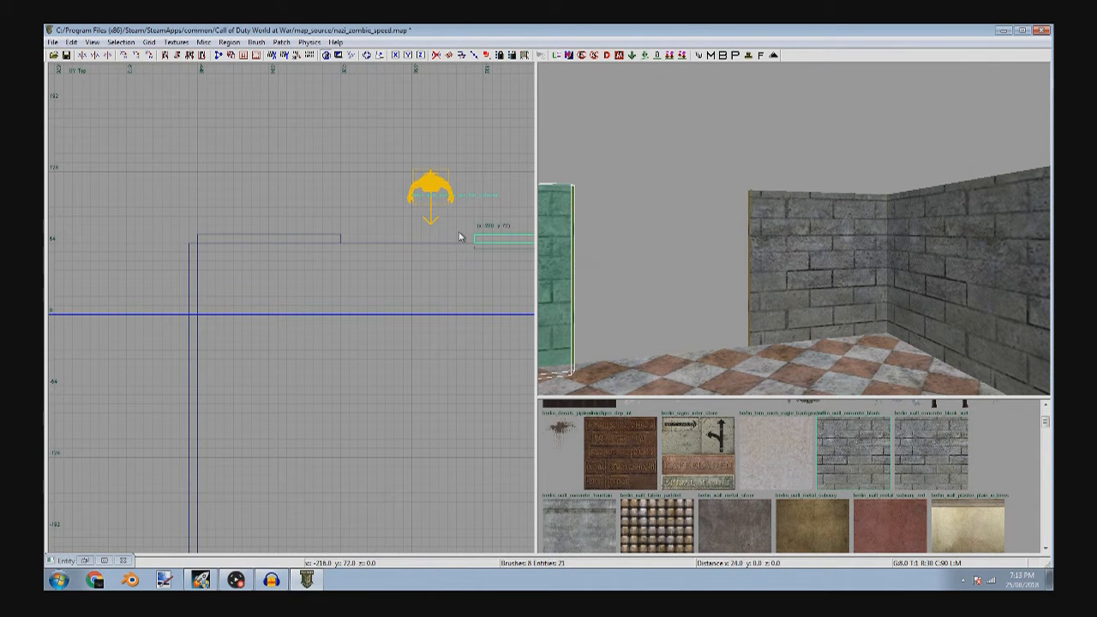
{"action": "key", "text": "Escape"}
- List the door textures in the texture browser
{"action": "right_click_drag", "start_coordinate": [697, 254], "coordinate": [566, 244]}
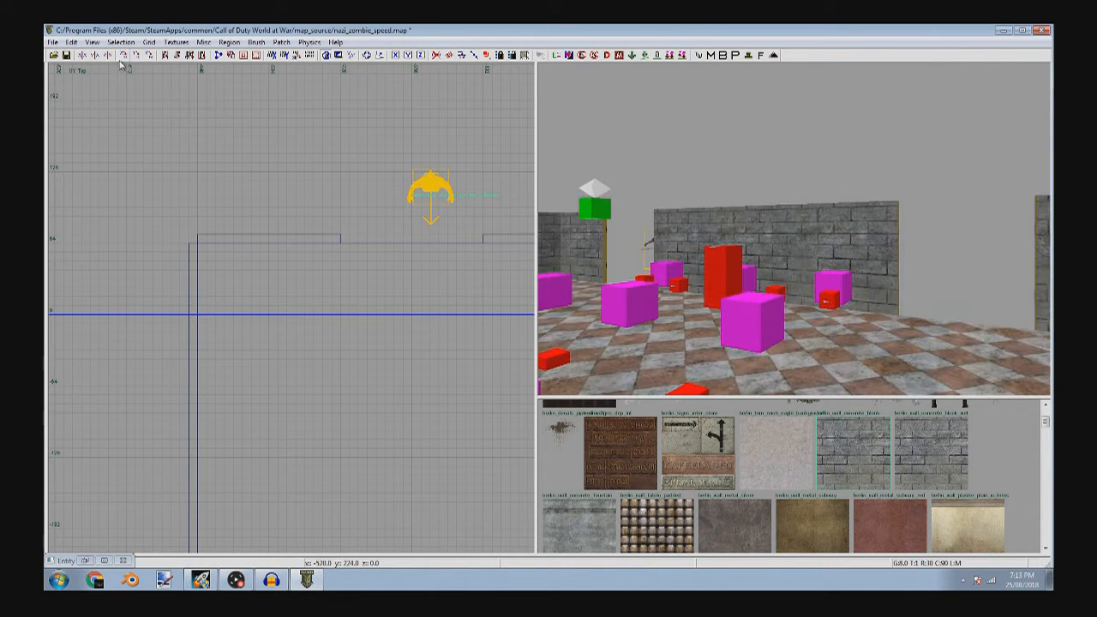
{"action": "left_click", "coordinate": [176, 42]}
{"action": "mouse_move", "coordinate": [241, 222]}
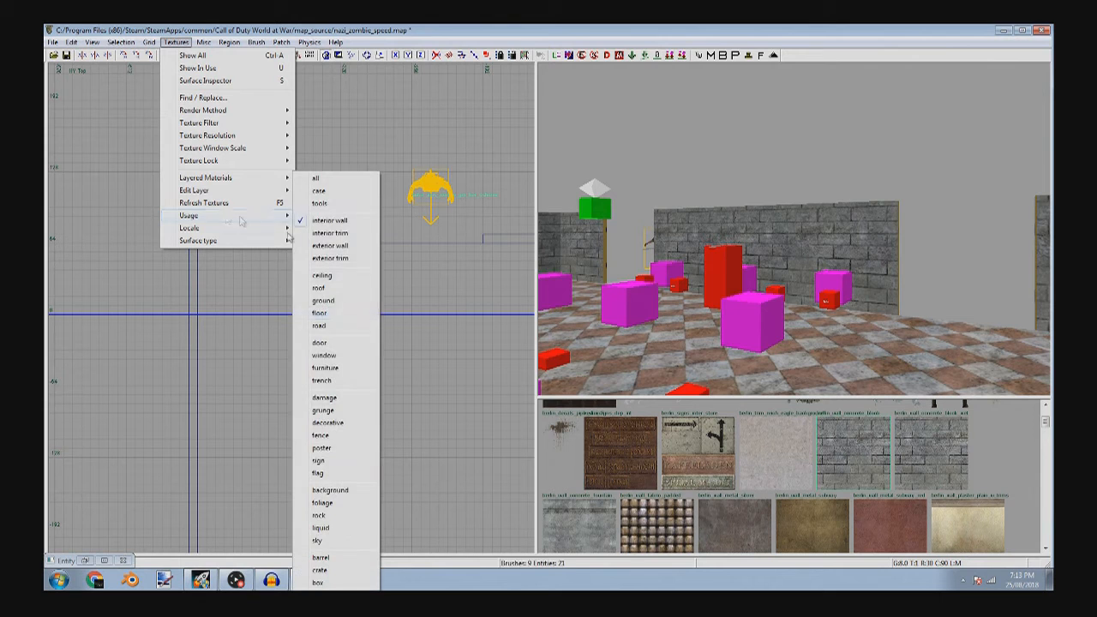
{"action": "left_click", "coordinate": [320, 343]}
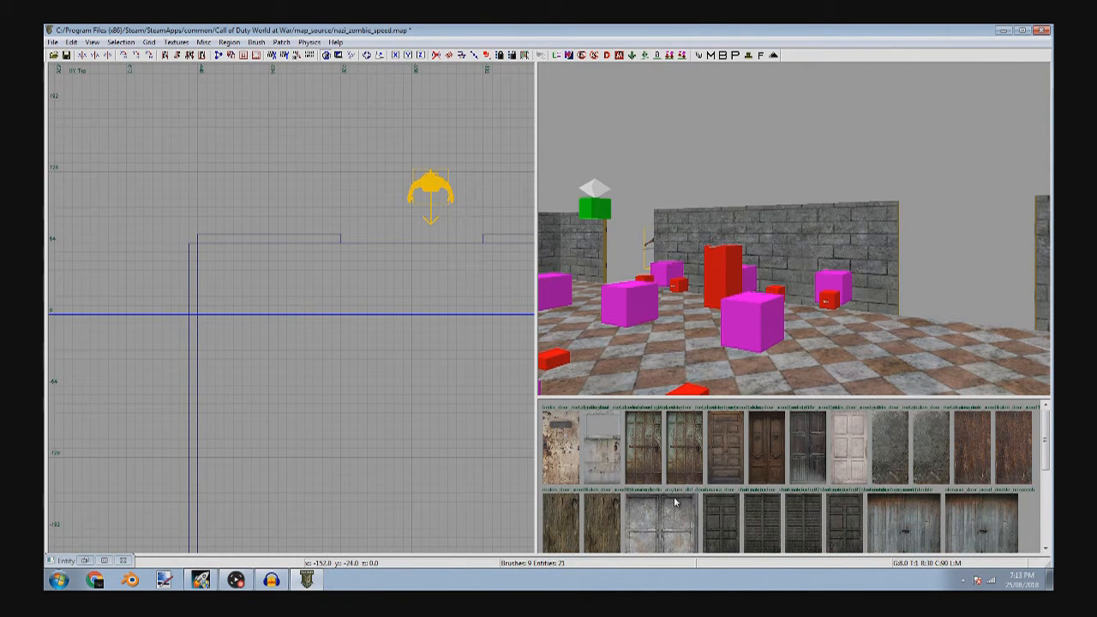
- Duplicate the middle north wall segment and resize the copy to 128 units wide so it fills the western opening
{"action": "left_click", "coordinate": [886, 270], "text": "shift"}
{"action": "scroll", "coordinate": [495, 257], "scroll_direction": "up", "scroll_amount": 4}
{"action": "mouse_move", "coordinate": [496, 258]}
{"action": "left_mouse_down"}
{"action": "mouse_move", "coordinate": [461, 242]}
{"action": "mouse_move", "coordinate": [291, 240]}
{"action": "left_mouse_up"}
{"action": "scroll", "coordinate": [455, 238], "scroll_direction": "down", "scroll_amount": 4}
{"action": "scroll", "coordinate": [302, 243], "scroll_direction": "down", "scroll_amount": 5}
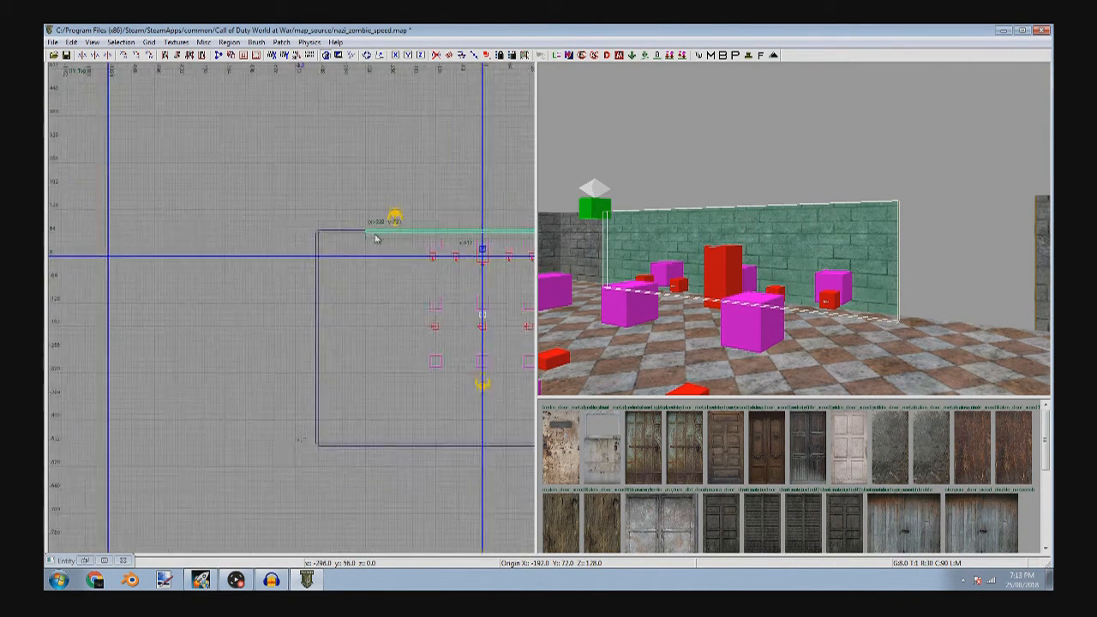
{"action": "mouse_move", "coordinate": [416, 232]}
{"action": "left_mouse_down"}
{"action": "mouse_move", "coordinate": [277, 229]}
{"action": "mouse_move", "coordinate": [296, 236]}
{"action": "left_mouse_up"}
{"action": "scroll", "coordinate": [294, 237], "scroll_direction": "up", "scroll_amount": 6}
- Reduce the copied wall to a 16-unit-high lintel over the western opening and lower the soldier model to floor level
{"action": "mouse_move", "coordinate": [668, 275]}
{"action": "right_mouse_down"}
{"action": "mouse_move", "coordinate": [790, 282]}
{"action": "mouse_move", "coordinate": [784, 224]}
{"action": "mouse_move", "coordinate": [849, 228]}
{"action": "right_mouse_up"}
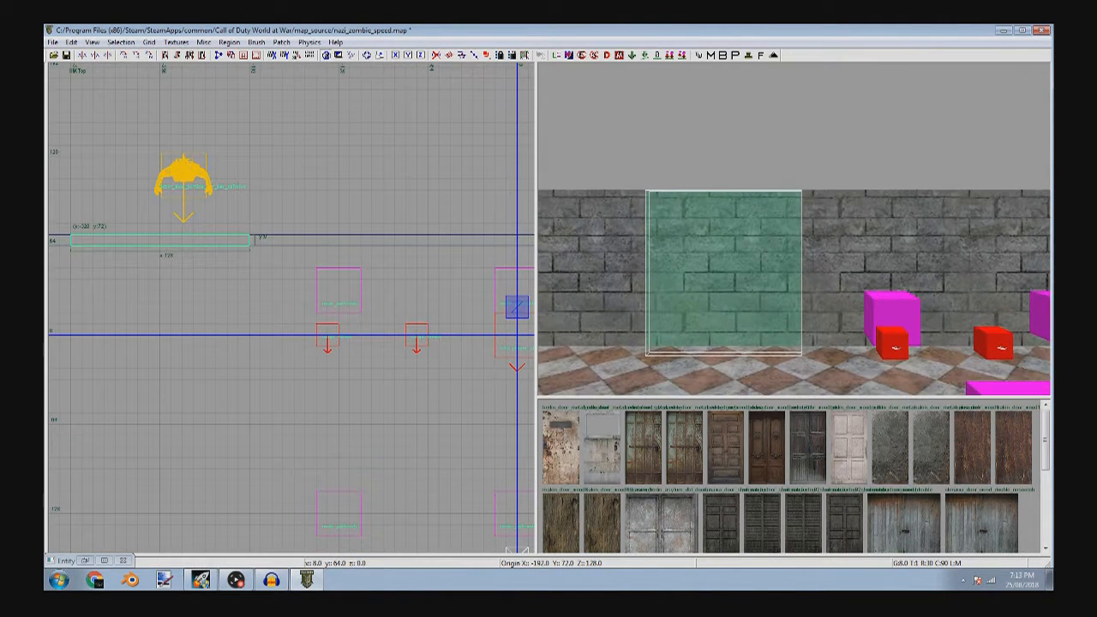
{"action": "key", "text": "ctrl+Tab"}
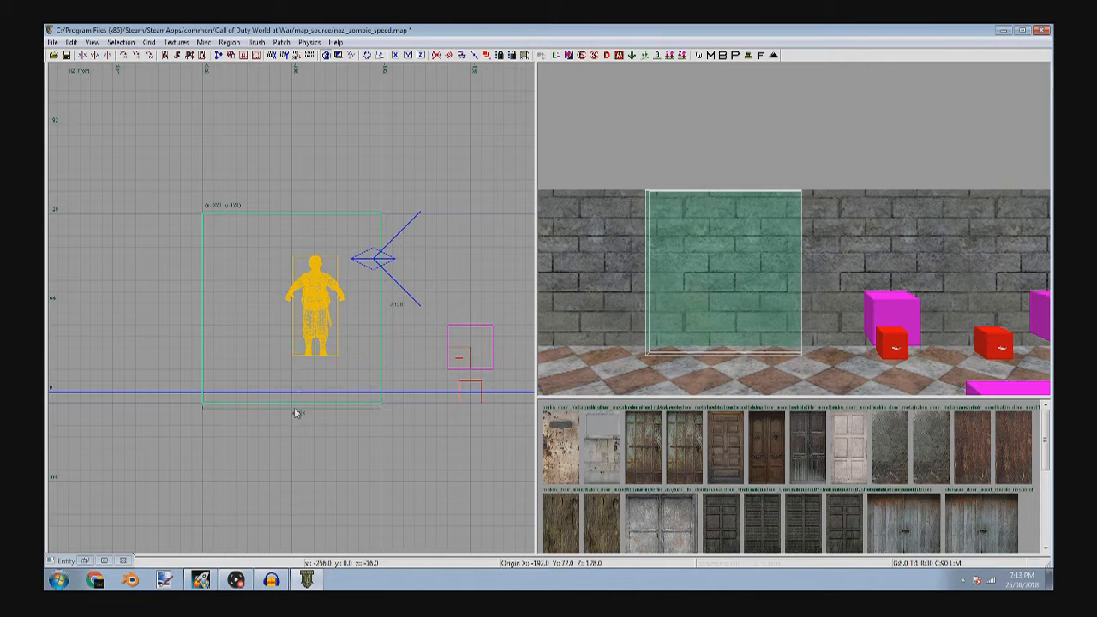
{"action": "left_click_drag", "start_coordinate": [294, 412], "coordinate": [309, 254]}
{"action": "key", "text": "Escape"}
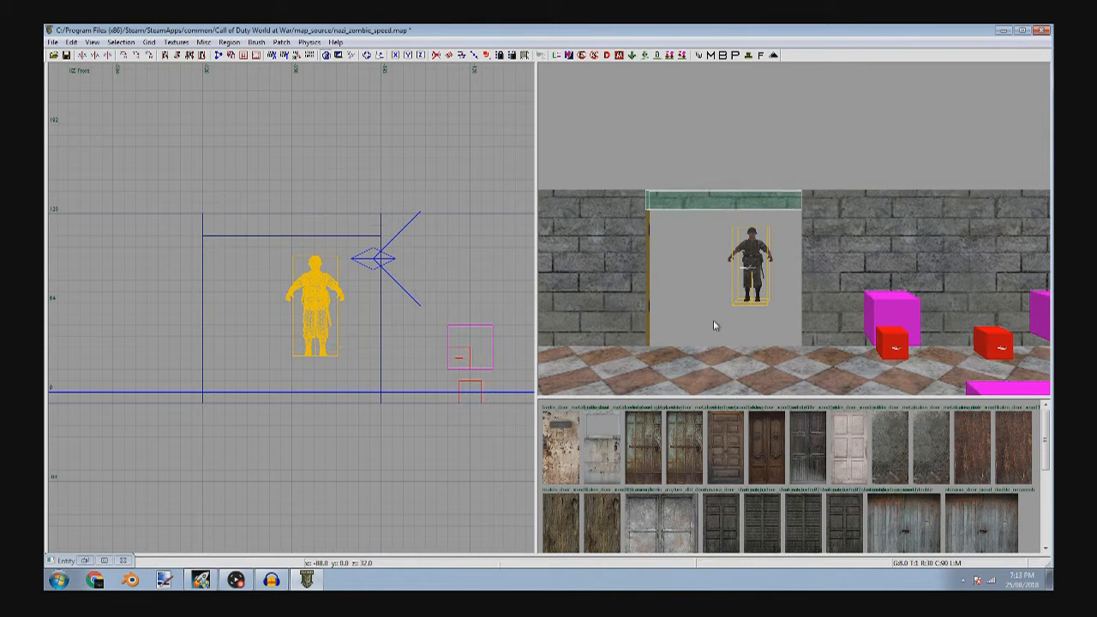
{"action": "left_click", "coordinate": [747, 259], "text": "shift"}
{"action": "left_click_drag", "start_coordinate": [319, 363], "coordinate": [304, 392]}
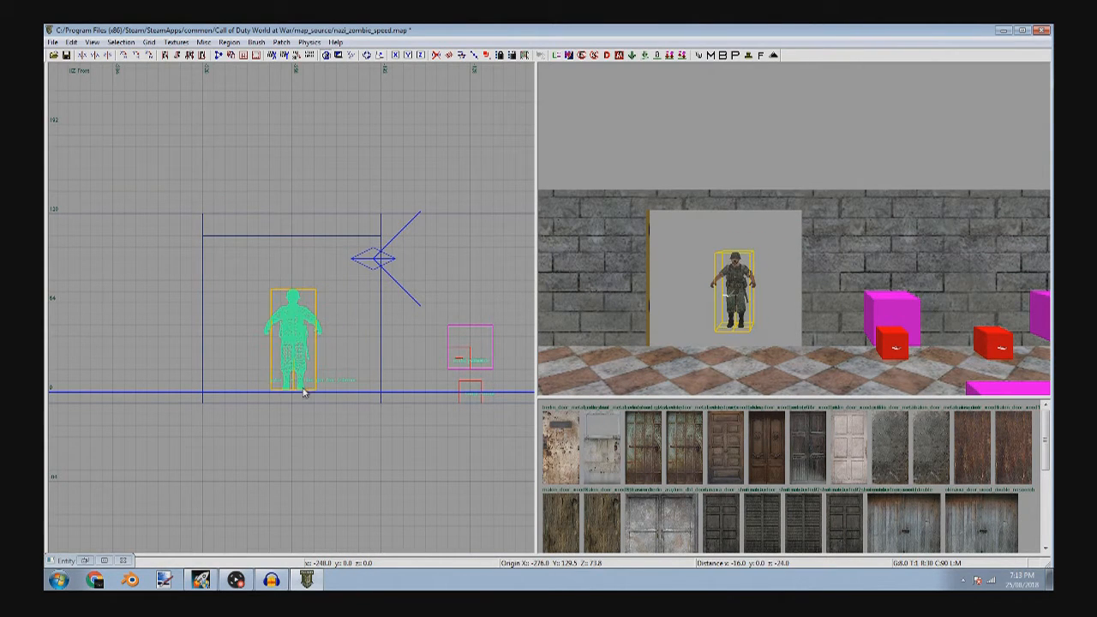
- Narrow the lintel over the western opening to 112 units by bringing in both ends 8 units
{"action": "left_click", "coordinate": [688, 208], "text": "shift"}
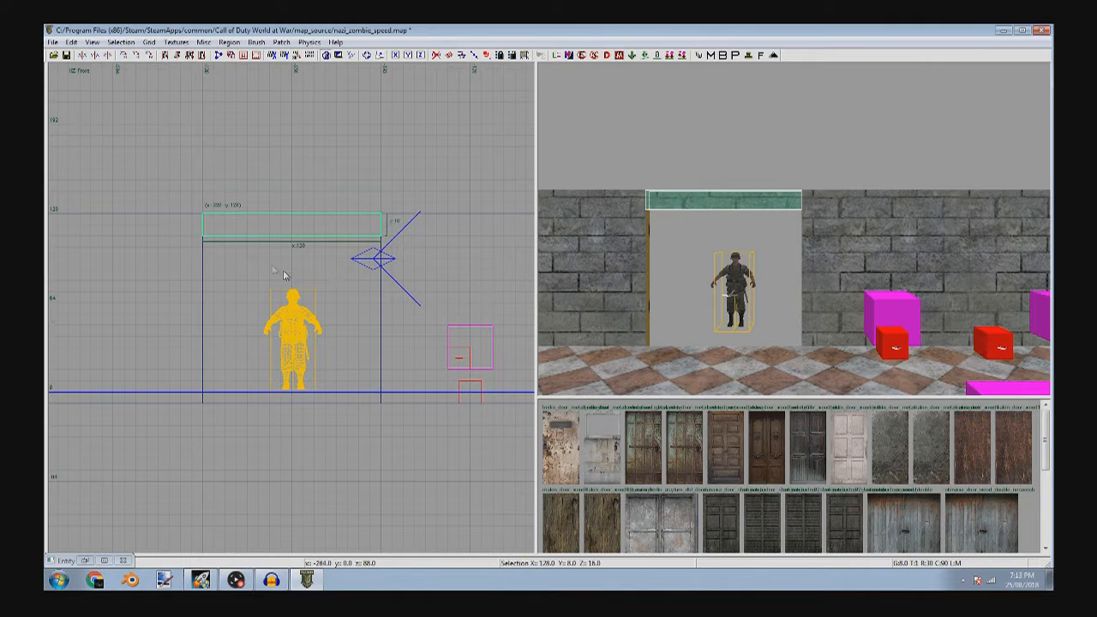
{"action": "scroll", "coordinate": [283, 270], "scroll_direction": "up", "scroll_amount": 3}
{"action": "scroll", "coordinate": [247, 264], "scroll_direction": "down", "scroll_amount": 1}
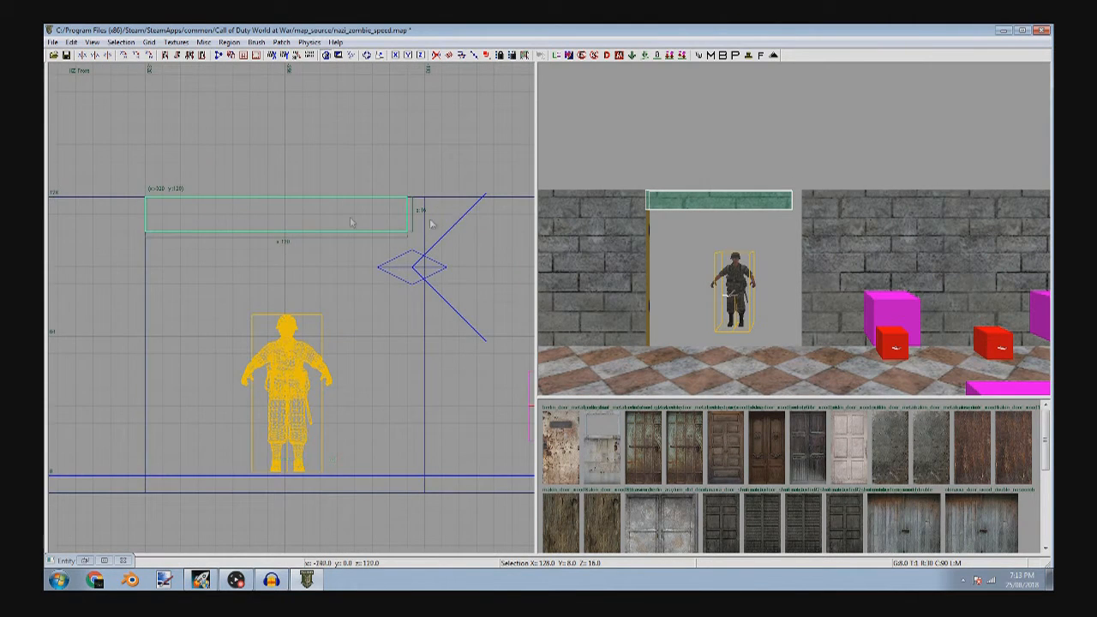
{"action": "right_click_drag", "start_coordinate": [349, 222], "coordinate": [456, 231]}
{"action": "left_click_drag", "start_coordinate": [197, 217], "coordinate": [214, 218]}
{"action": "key", "text": "Escape"}
- Extend the wall segments on both sides of the western opening 8 units each to meet the lintel ends
{"action": "left_click", "coordinate": [573, 276], "text": "shift"}
{"action": "left_click_drag", "start_coordinate": [310, 264], "coordinate": [326, 262]}
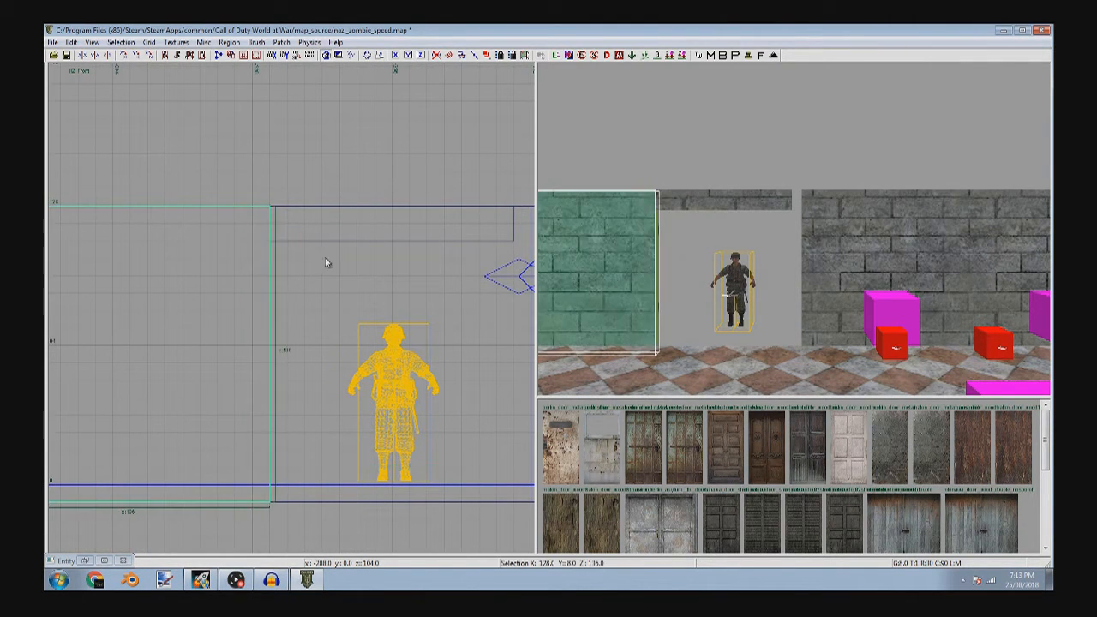
{"action": "key", "text": "Escape"}
{"action": "left_click", "coordinate": [841, 267], "text": "shift"}
{"action": "left_click_drag", "start_coordinate": [388, 282], "coordinate": [370, 282]}
{"action": "key", "text": "Escape"}
- Duplicate the lintel and centre the copy over the eastern opening in line with the north wall
{"action": "left_click", "coordinate": [770, 208], "text": "shift"}
{"action": "scroll", "coordinate": [401, 294], "scroll_direction": "down", "scroll_amount": 1}
{"action": "key", "text": "space"}
{"action": "left_click_drag", "start_coordinate": [417, 238], "coordinate": [415, 224]}
{"action": "scroll", "coordinate": [408, 249], "scroll_direction": "down", "scroll_amount": 4}
{"action": "key", "text": "ctrl+Tab"}
{"action": "key", "text": "ctrl+Tab"}
{"action": "scroll", "coordinate": [337, 295], "scroll_direction": "down", "scroll_amount": 5}
{"action": "left_click_drag", "start_coordinate": [337, 294], "coordinate": [468, 274]}
{"action": "left_click_drag", "start_coordinate": [250, 299], "coordinate": [375, 301]}
{"action": "scroll", "coordinate": [428, 310], "scroll_direction": "up", "scroll_amount": 8}
{"action": "left_click_drag", "start_coordinate": [328, 273], "coordinate": [299, 273]}
{"action": "scroll", "coordinate": [298, 273], "scroll_direction": "down", "scroll_amount": 3}
{"action": "scroll", "coordinate": [429, 302], "scroll_direction": "up", "scroll_amount": 3}
{"action": "left_click_drag", "start_coordinate": [422, 286], "coordinate": [409, 286]}
{"action": "right_click_drag", "start_coordinate": [358, 193], "coordinate": [517, 315]}
{"action": "left_click_drag", "start_coordinate": [356, 190], "coordinate": [346, 310]}
{"action": "right_click_drag", "start_coordinate": [550, 314], "coordinate": [725, 267]}
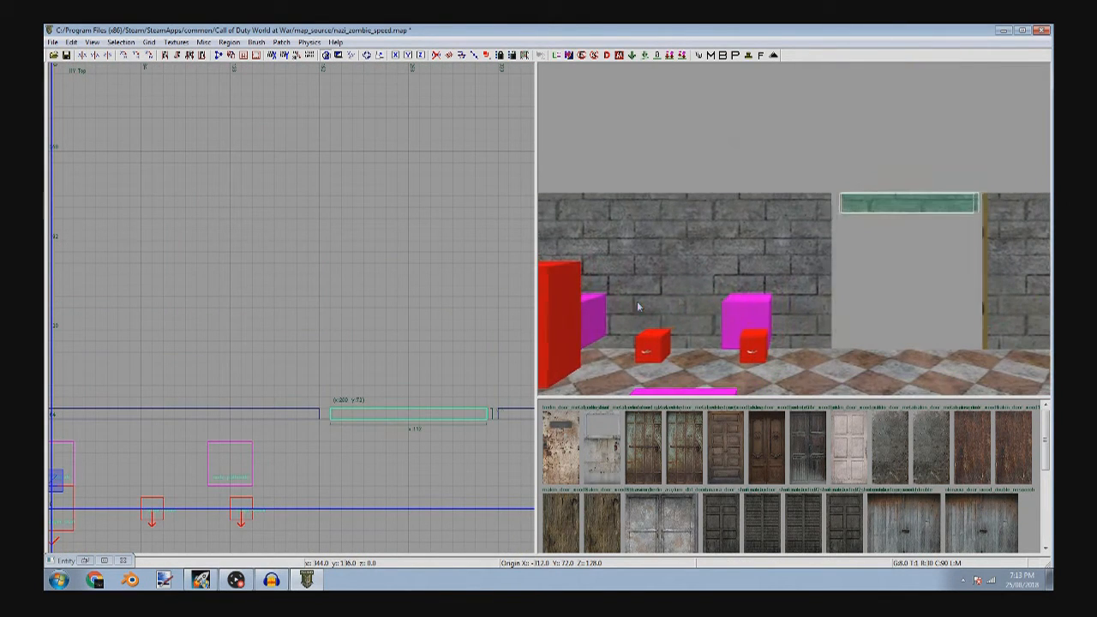
- Extend the middle north wall and the short eastern segment 8 units each to meet the eastern lintel
{"action": "key", "text": "Escape"}
{"action": "left_click", "coordinate": [726, 267], "text": "shift"}
{"action": "scroll", "coordinate": [354, 406], "scroll_direction": "up", "scroll_amount": 3}
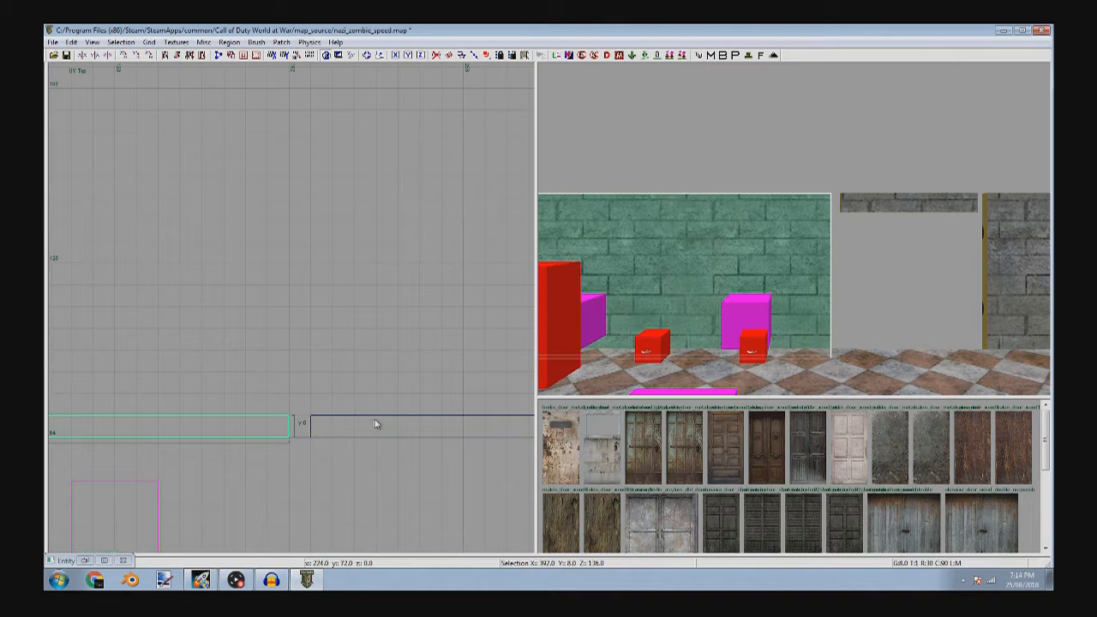
{"action": "key", "text": "Escape"}
{"action": "scroll", "coordinate": [325, 283], "scroll_direction": "down", "scroll_amount": 3}
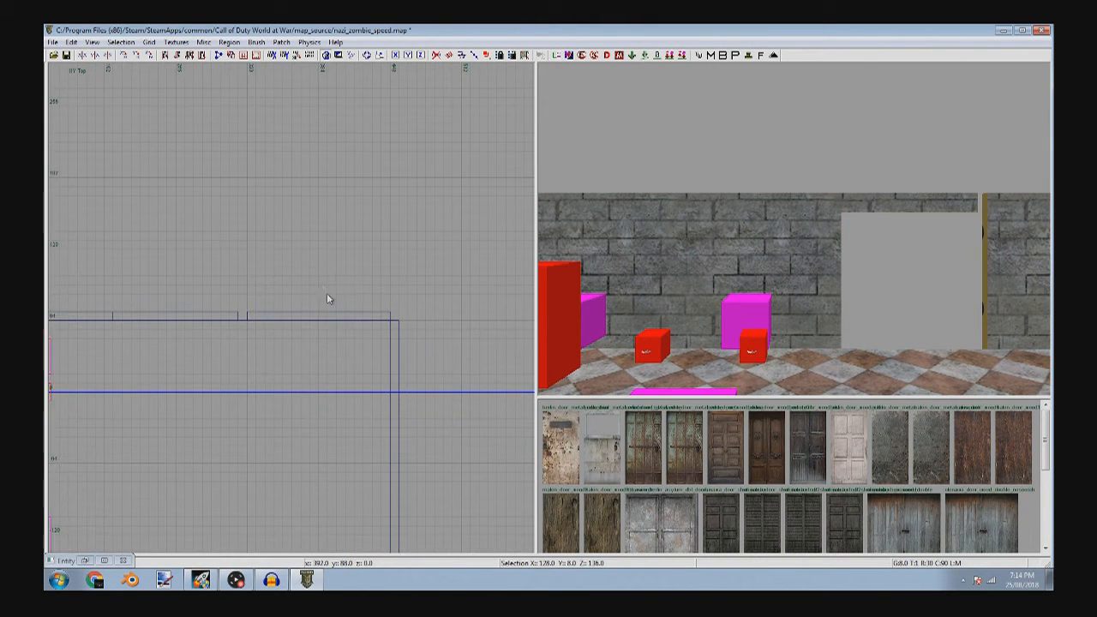
{"action": "left_click", "coordinate": [257, 317], "text": "shift"}
{"action": "key", "text": "Escape"}
- Apply the concrete block wall texture to the caulk faces around both doorways and on the outside of the north wall
{"action": "mouse_move", "coordinate": [741, 334]}
{"action": "right_mouse_down"}
{"action": "mouse_move", "coordinate": [793, 263]}
{"action": "mouse_move", "coordinate": [841, 246]}
{"action": "mouse_move", "coordinate": [857, 224]}
{"action": "mouse_move", "coordinate": [851, 186]}
{"action": "mouse_move", "coordinate": [870, 282]}
{"action": "right_mouse_up"}
{"action": "scroll", "coordinate": [366, 389], "scroll_direction": "down", "scroll_amount": 5}
{"action": "left_click", "coordinate": [840, 280], "text": "shift"}
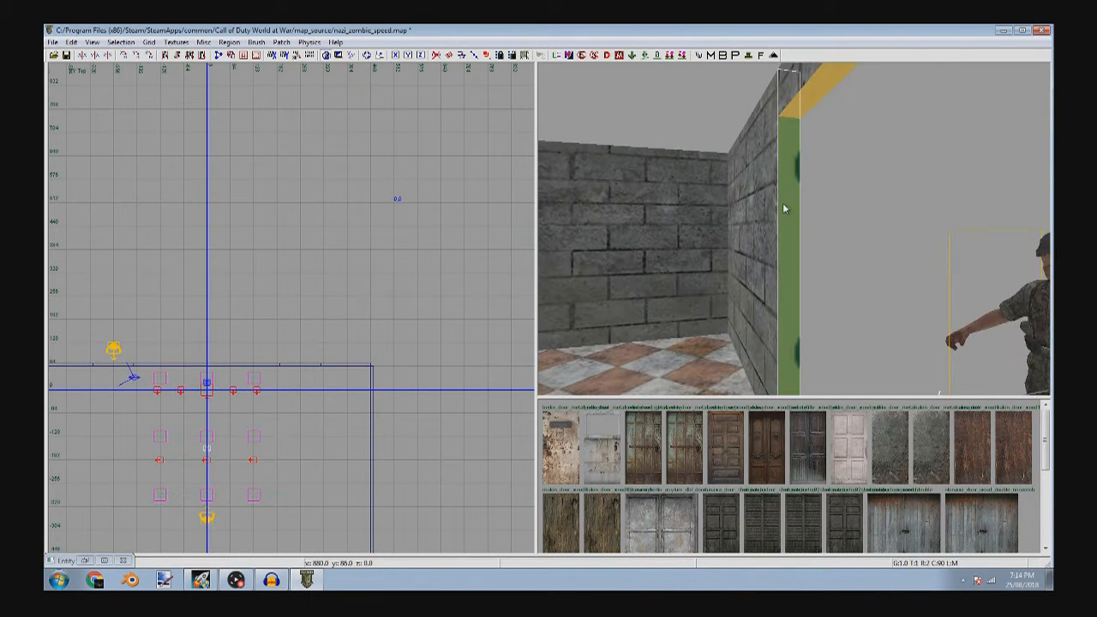
{"action": "right_click_drag", "start_coordinate": [804, 113], "coordinate": [945, 188]}
{"action": "left_click", "coordinate": [945, 189], "text": "shift"}
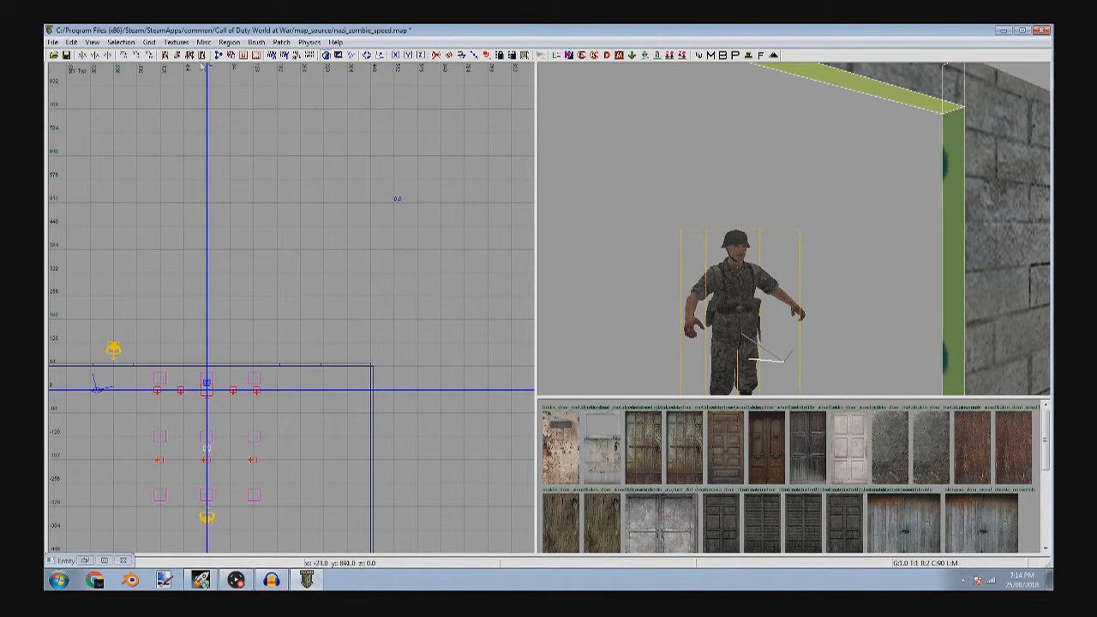
{"action": "left_click", "coordinate": [176, 42]}
{"action": "left_click", "coordinate": [196, 66]}
{"action": "key", "text": "Escape"}
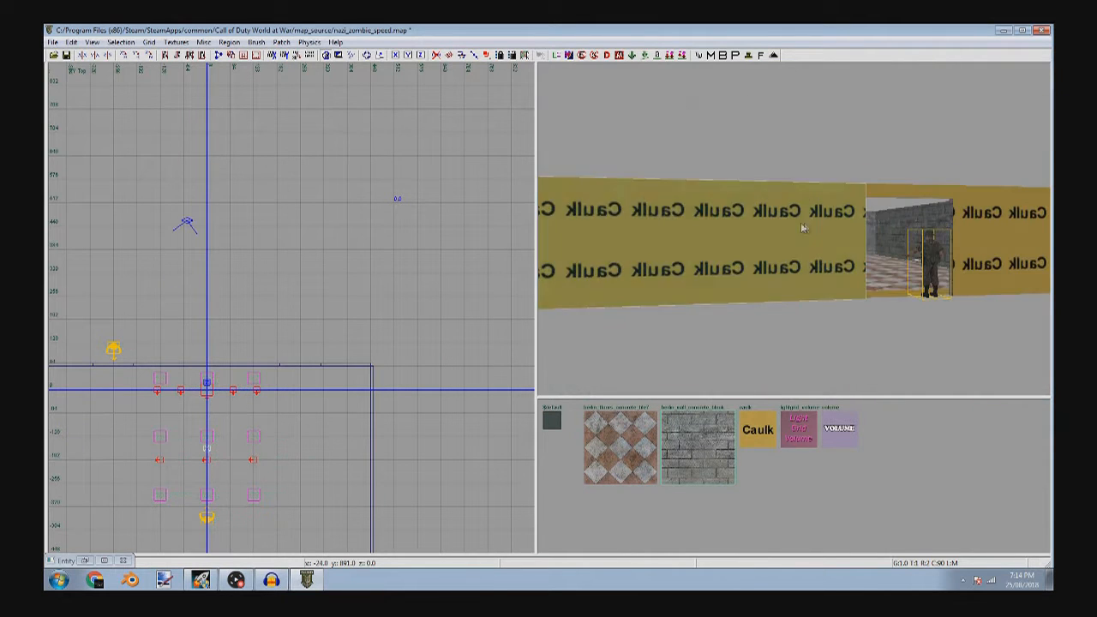
{"action": "left_click", "coordinate": [801, 222], "text": "shift"}
{"action": "left_click", "coordinate": [1002, 229], "text": "shift"}
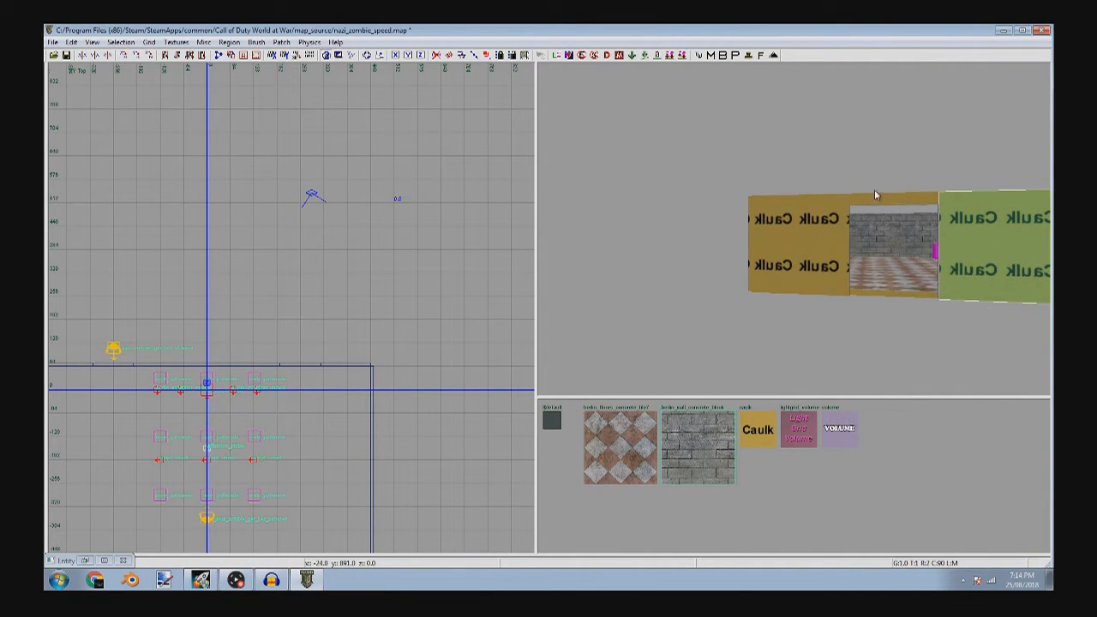
{"action": "left_click", "coordinate": [810, 219], "text": "shift"}
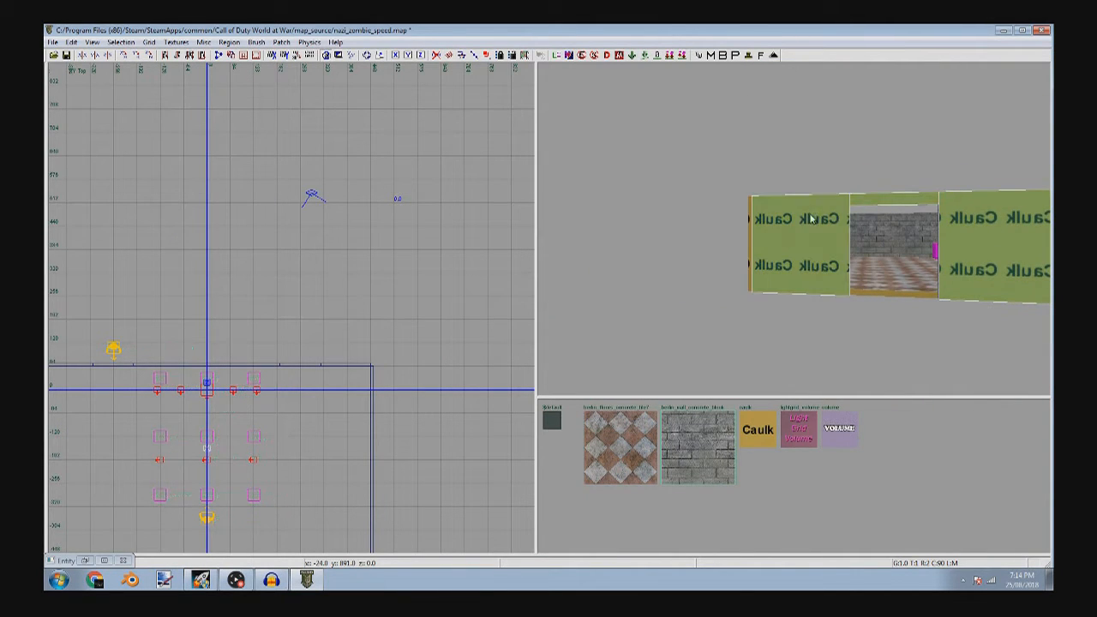
{"action": "left_click", "coordinate": [708, 444]}
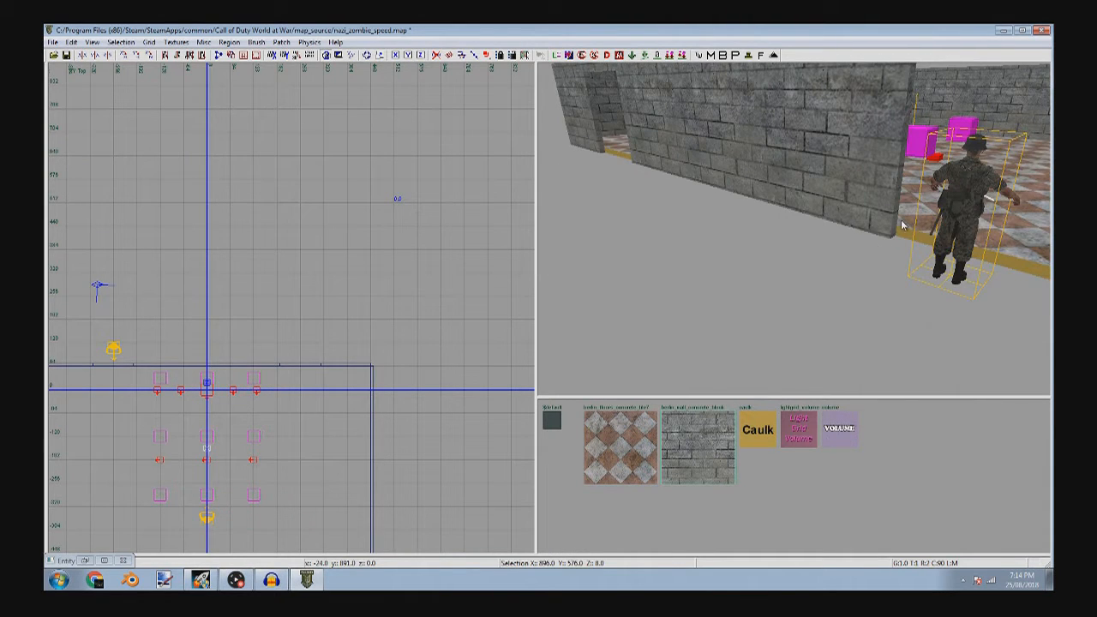
- Duplicate the checkered floor and place the copy north of the starting room as a second room's floor
{"action": "left_click", "coordinate": [901, 225], "text": "shift"}
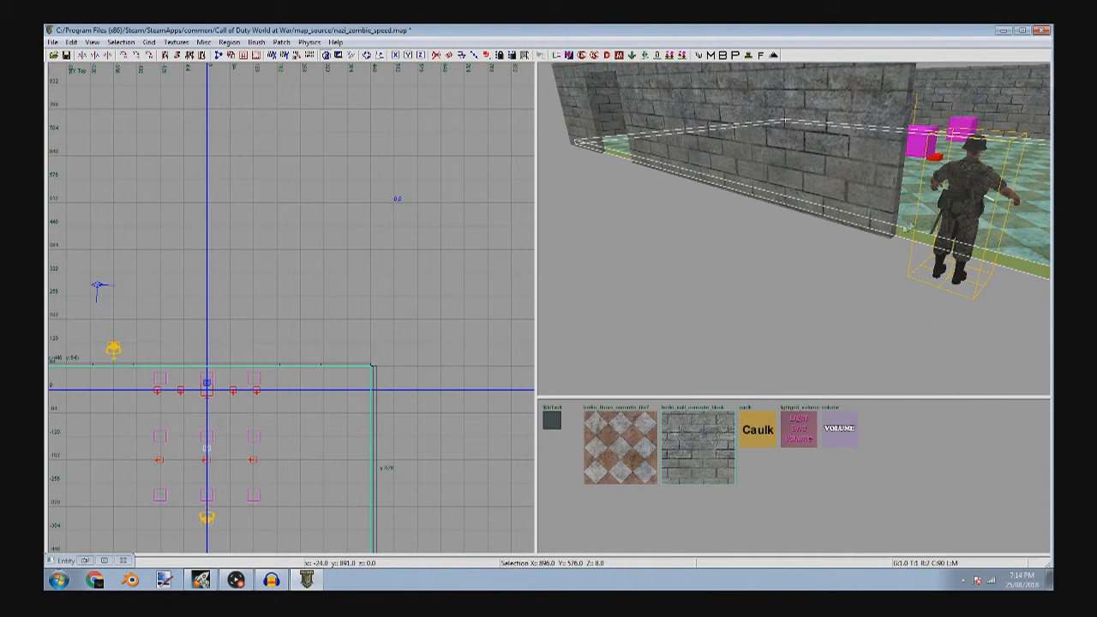
{"action": "scroll", "coordinate": [247, 353], "scroll_direction": "down", "scroll_amount": 2}
{"action": "scroll", "coordinate": [247, 351], "scroll_direction": "up", "scroll_amount": 4}
{"action": "left_click_drag", "start_coordinate": [251, 350], "coordinate": [273, 169]}
{"action": "right_click_drag", "start_coordinate": [781, 216], "coordinate": [759, 226]}
{"action": "right_click_drag", "start_coordinate": [365, 221], "coordinate": [381, 262]}
{"action": "left_click_drag", "start_coordinate": [380, 206], "coordinate": [391, 118]}
{"action": "key", "text": "Escape"}
- Duplicate the south wall and align the copy with the north edge of the new room's floor
{"action": "right_click_drag", "start_coordinate": [840, 248], "coordinate": [889, 201]}
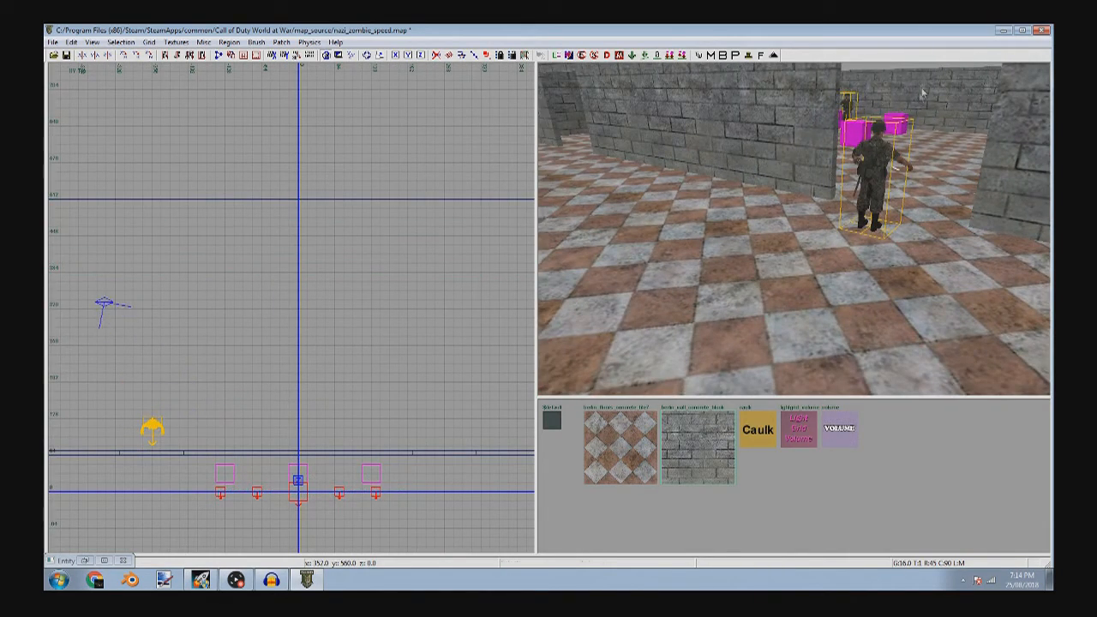
{"action": "left_click", "coordinate": [920, 99], "text": "shift"}
{"action": "scroll", "coordinate": [350, 243], "scroll_direction": "up", "scroll_amount": 4}
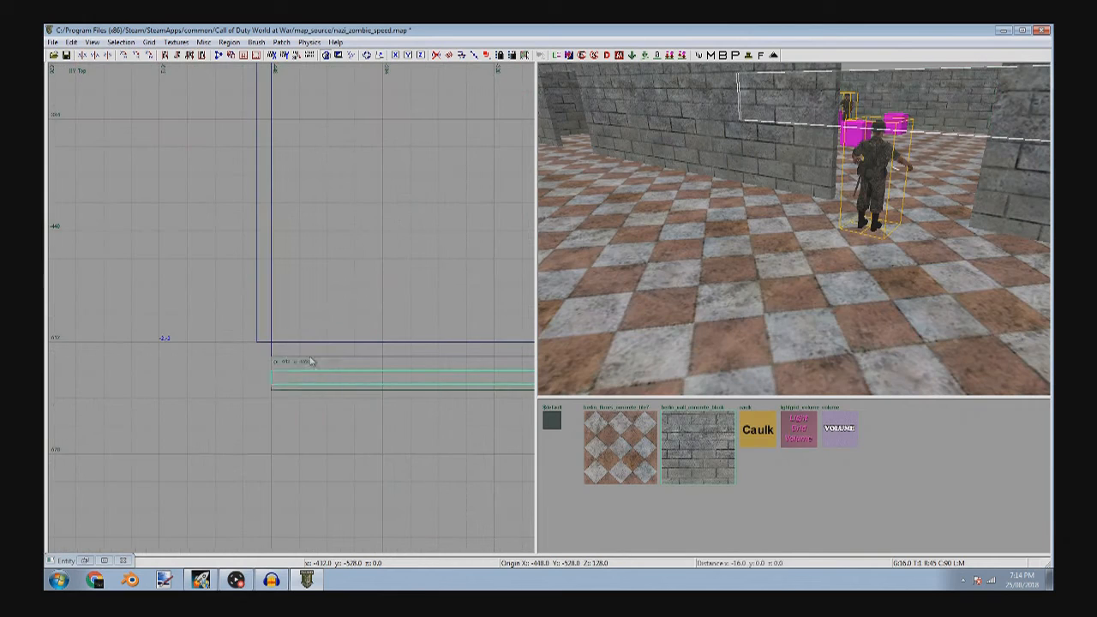
{"action": "scroll", "coordinate": [316, 370], "scroll_direction": "down", "scroll_amount": 5}
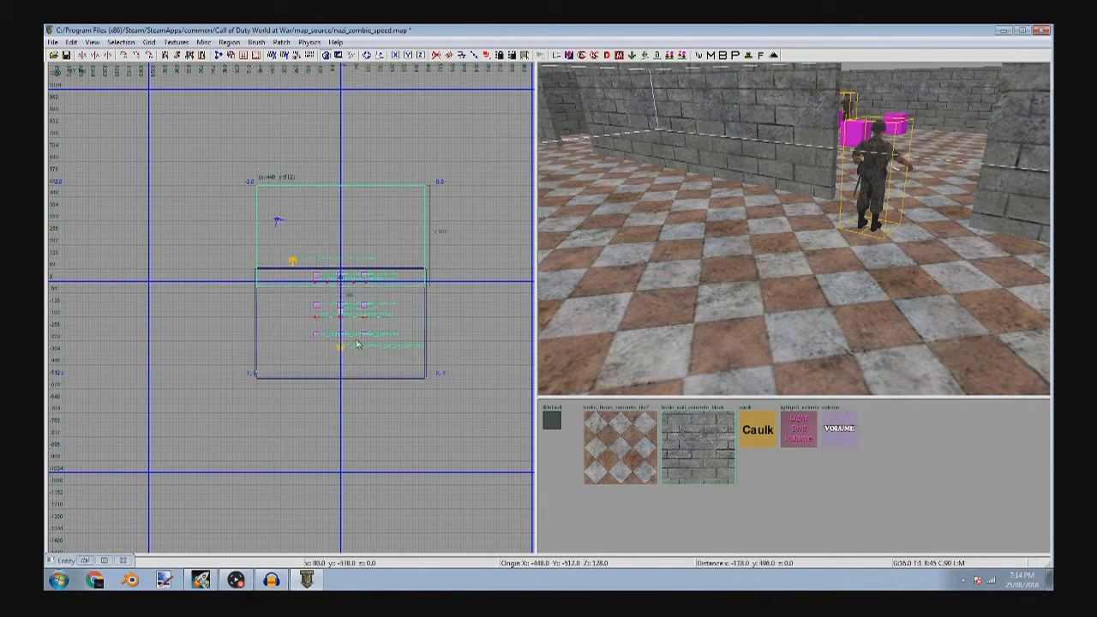
{"action": "scroll", "coordinate": [299, 215], "scroll_direction": "up", "scroll_amount": 6}
{"action": "left_click_drag", "start_coordinate": [223, 197], "coordinate": [214, 178]}
{"action": "mouse_move", "coordinate": [212, 180]}
{"action": "right_mouse_down"}
{"action": "mouse_move", "coordinate": [208, 195]}
{"action": "mouse_move", "coordinate": [225, 202]}
{"action": "right_mouse_up"}
{"action": "scroll", "coordinate": [188, 270], "scroll_direction": "up", "scroll_amount": 3}
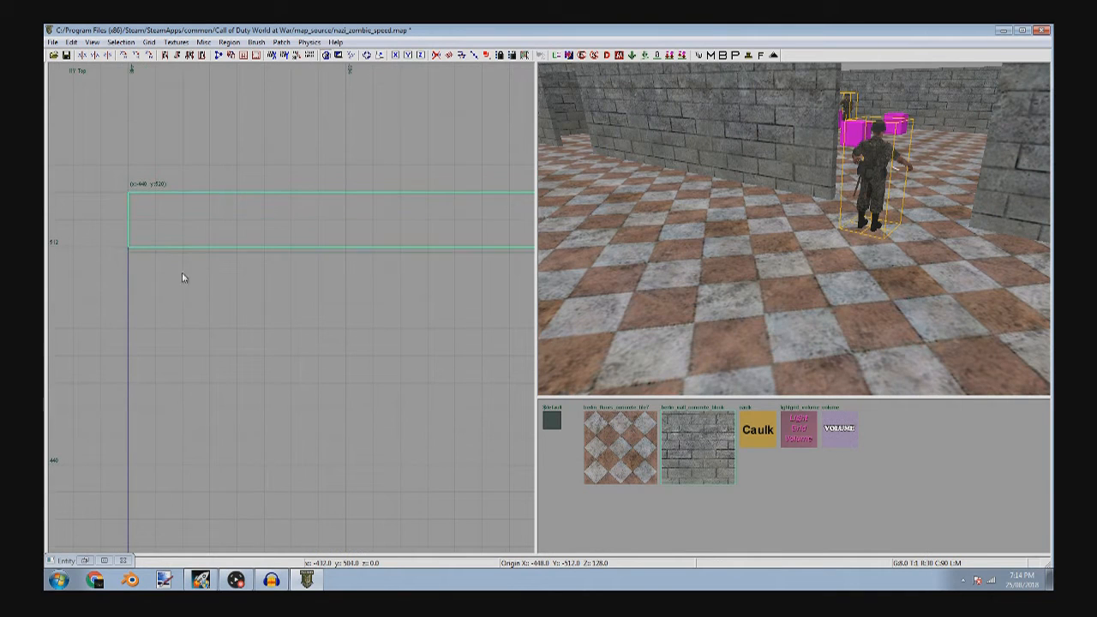
{"action": "scroll", "coordinate": [199, 230], "scroll_direction": "down", "scroll_amount": 10}
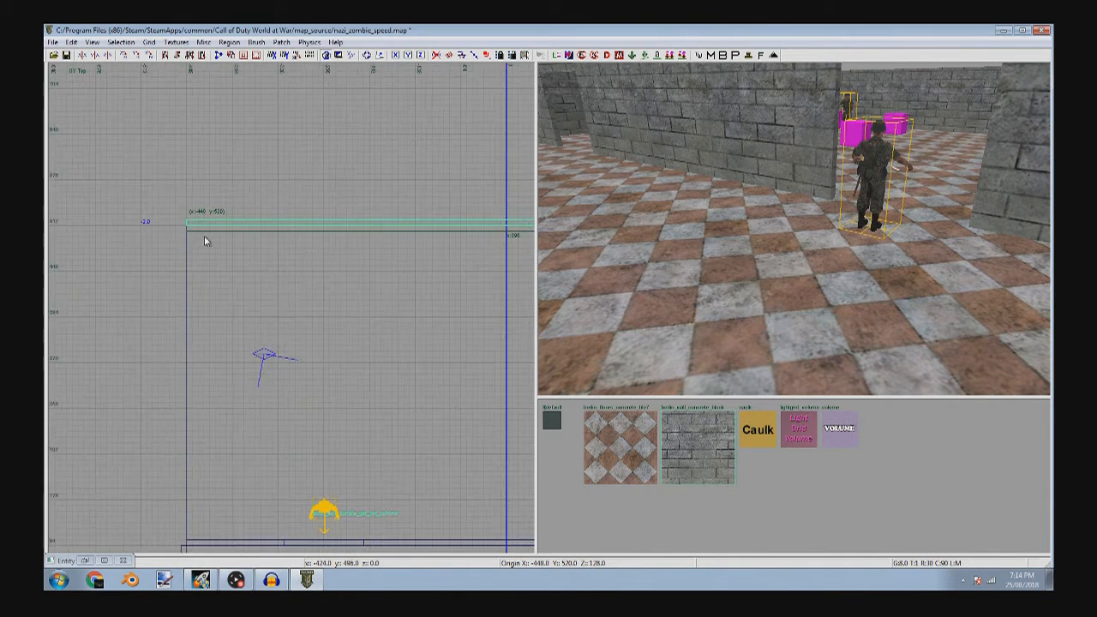
{"action": "key", "text": "Escape"}
- Extend the east and west walls northward to the new north wall, enclosing the second room
{"action": "key", "text": "ctrl+Tab"}
{"action": "key", "text": "ctrl+Tab"}
{"action": "right_click_drag", "start_coordinate": [786, 192], "coordinate": [791, 176]}
{"action": "left_click", "coordinate": [764, 135], "text": "shift"}
{"action": "right_click_drag", "start_coordinate": [731, 127], "coordinate": [790, 167]}
{"action": "left_click", "coordinate": [790, 166], "text": "shift"}
{"action": "mouse_move", "coordinate": [360, 295]}
{"action": "right_mouse_down"}
{"action": "mouse_move", "coordinate": [597, 281]}
{"action": "mouse_move", "coordinate": [370, 281]}
{"action": "right_mouse_up"}
{"action": "scroll", "coordinate": [360, 297], "scroll_direction": "up", "scroll_amount": 4}
{"action": "left_click_drag", "start_coordinate": [236, 312], "coordinate": [425, 309]}
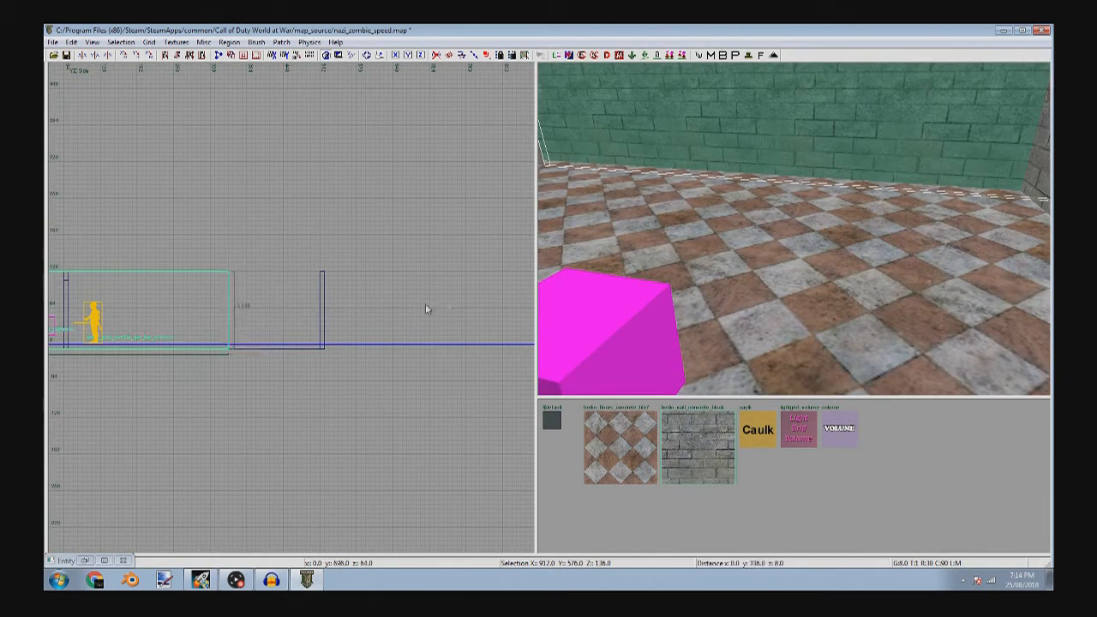
{"action": "scroll", "coordinate": [350, 301], "scroll_direction": "up", "scroll_amount": 5}
{"action": "key", "text": "Escape"}
- Apply the concrete block wall texture to the caulk inner face of the new room's north wall
{"action": "right_click_drag", "start_coordinate": [754, 240], "coordinate": [853, 132]}
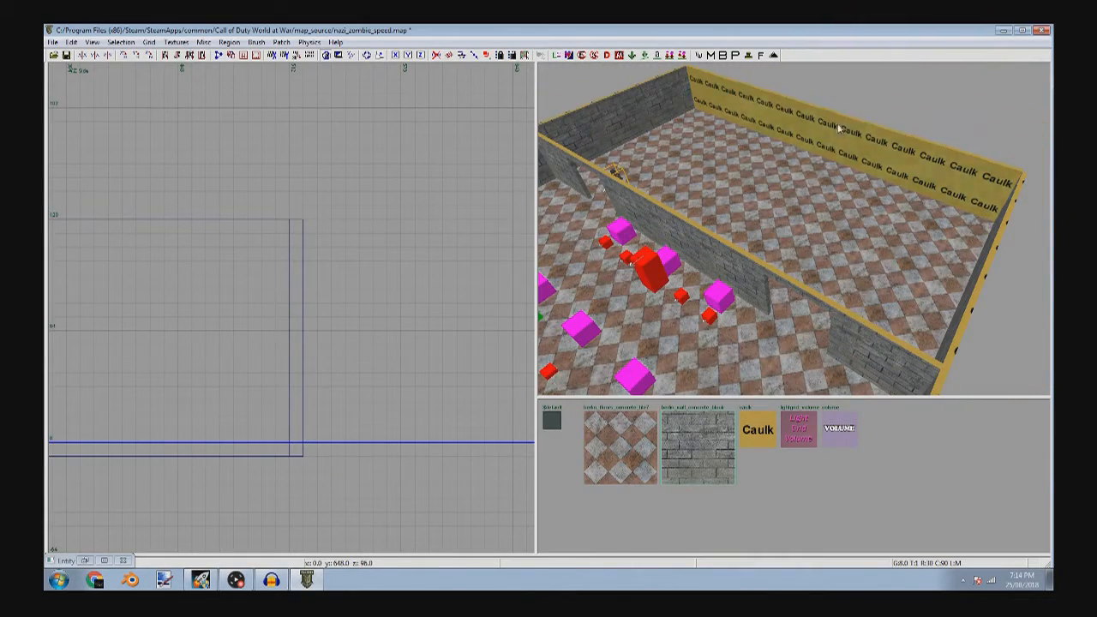
{"action": "left_click", "coordinate": [872, 140], "text": "ctrl+shift"}
{"action": "left_click", "coordinate": [700, 420]}
{"action": "key", "text": "Escape"}
- Create a script_brushmodel entity and fit it into the eastern doorway, 112 units wide and 8 units thick
{"action": "right_click_drag", "start_coordinate": [769, 221], "coordinate": [805, 240]}
{"action": "scroll", "coordinate": [171, 301], "scroll_direction": "down", "scroll_amount": 6}
{"action": "key", "text": "ctrl+Tab"}
{"action": "scroll", "coordinate": [191, 308], "scroll_direction": "down", "scroll_amount": 4}
{"action": "scroll", "coordinate": [244, 285], "scroll_direction": "up", "scroll_amount": 3}
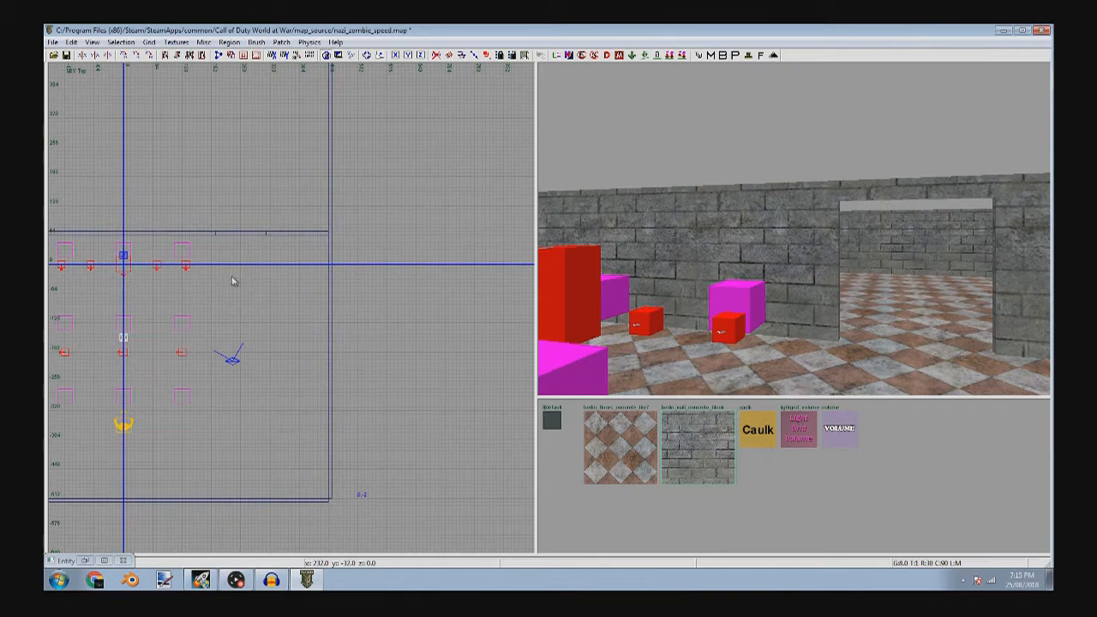
{"action": "right_click", "coordinate": [238, 284]}
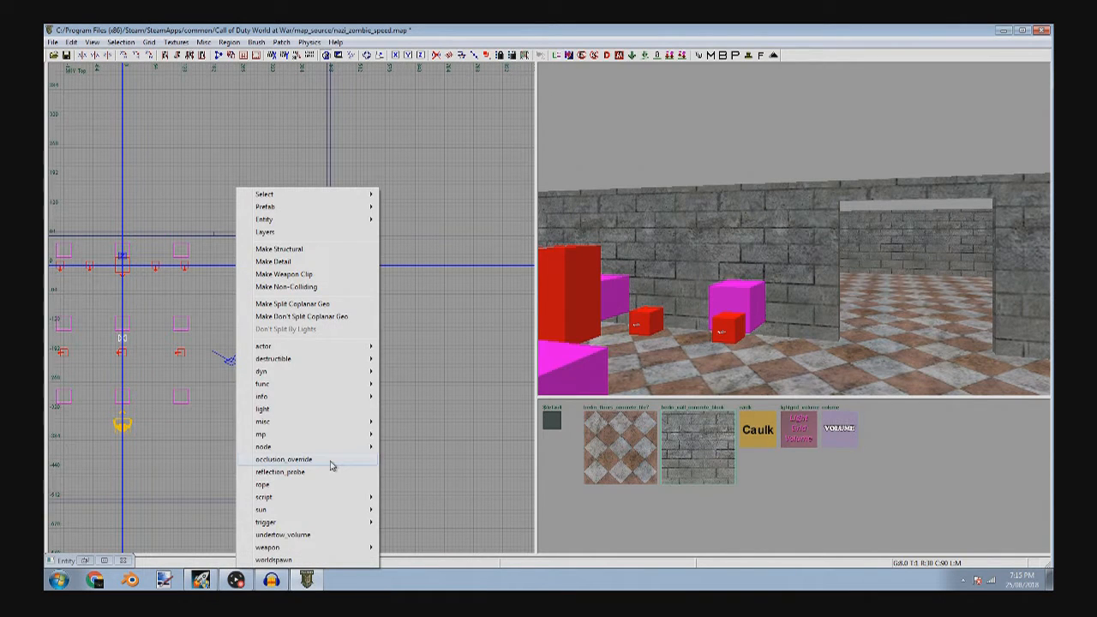
{"action": "mouse_move", "coordinate": [297, 501]}
{"action": "left_click", "coordinate": [413, 502]}
{"action": "scroll", "coordinate": [237, 280], "scroll_direction": "up", "scroll_amount": 1}
{"action": "left_click_drag", "start_coordinate": [245, 274], "coordinate": [218, 240]}
{"action": "scroll", "coordinate": [249, 230], "scroll_direction": "up", "scroll_amount": 5}
{"action": "right_click_drag", "start_coordinate": [218, 288], "coordinate": [212, 293]}
{"action": "mouse_move", "coordinate": [245, 257]}
{"action": "left_mouse_down"}
{"action": "mouse_move", "coordinate": [386, 257]}
{"action": "mouse_move", "coordinate": [372, 260]}
{"action": "left_mouse_up"}
{"action": "left_click_drag", "start_coordinate": [322, 330], "coordinate": [322, 269]}
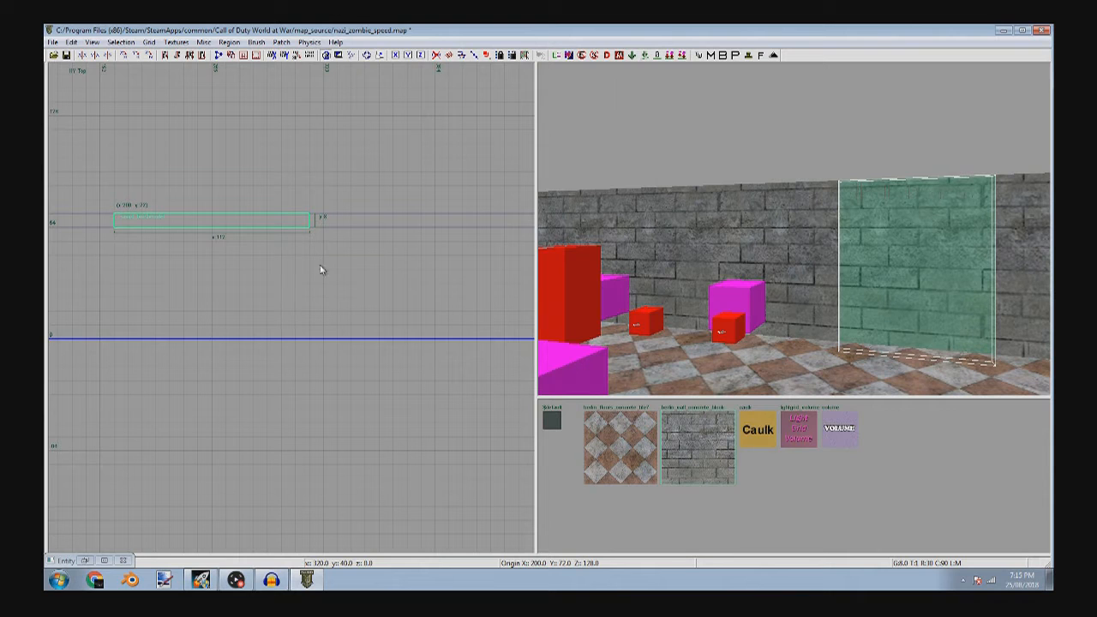
- Set the door brush to 112 units high so it spans from the floor to the underside of the lintel
{"action": "key", "text": "ctrl+Tab"}
{"action": "left_click_drag", "start_coordinate": [287, 441], "coordinate": [284, 428]}
{"action": "left_click_drag", "start_coordinate": [321, 169], "coordinate": [320, 190]}
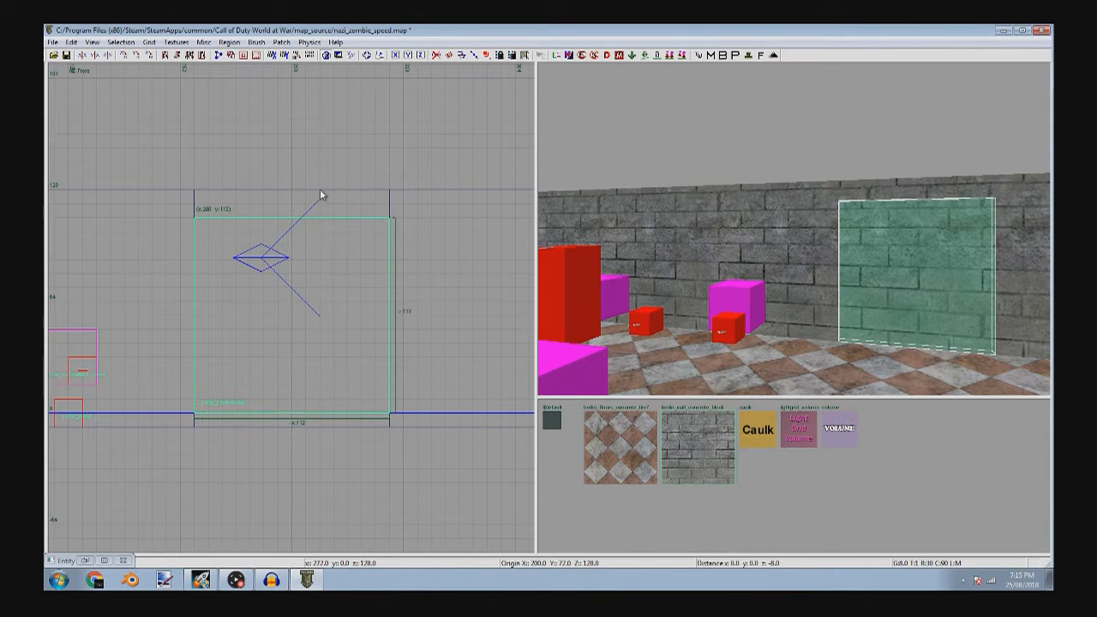
- Cover the door brush with caulk, list the door textures and apply mtl_anim_berlin_asylum_dbl_doors to the door face
{"action": "left_click", "coordinate": [756, 429]}
{"action": "right_click_drag", "start_coordinate": [936, 266], "coordinate": [942, 271]}
{"action": "mouse_move", "coordinate": [843, 289]}
{"action": "right_mouse_down"}
{"action": "mouse_move", "coordinate": [891, 258]}
{"action": "mouse_move", "coordinate": [892, 232]}
{"action": "mouse_move", "coordinate": [825, 220]}
{"action": "right_mouse_up"}
{"action": "left_click", "coordinate": [175, 42]}
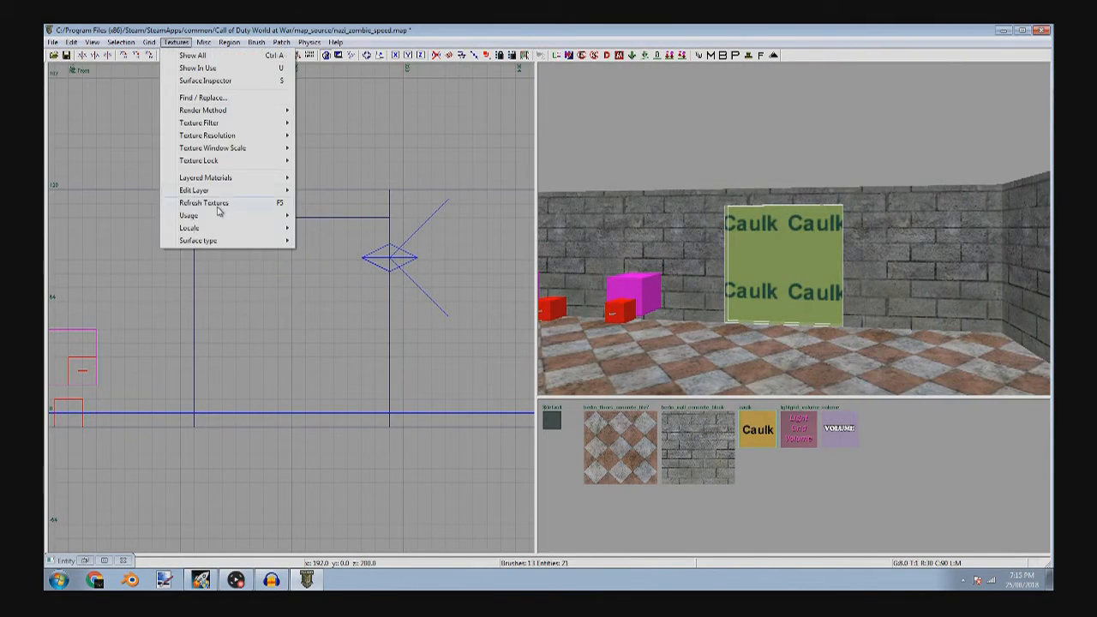
{"action": "mouse_move", "coordinate": [218, 216]}
{"action": "left_click", "coordinate": [319, 343]}
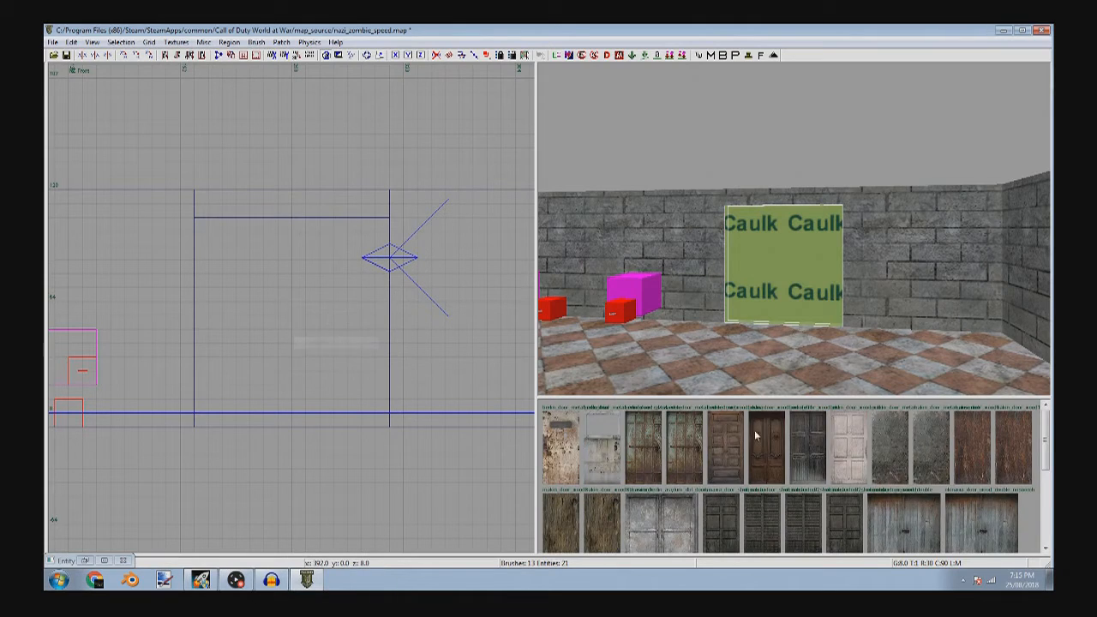
{"action": "left_click", "coordinate": [682, 528]}
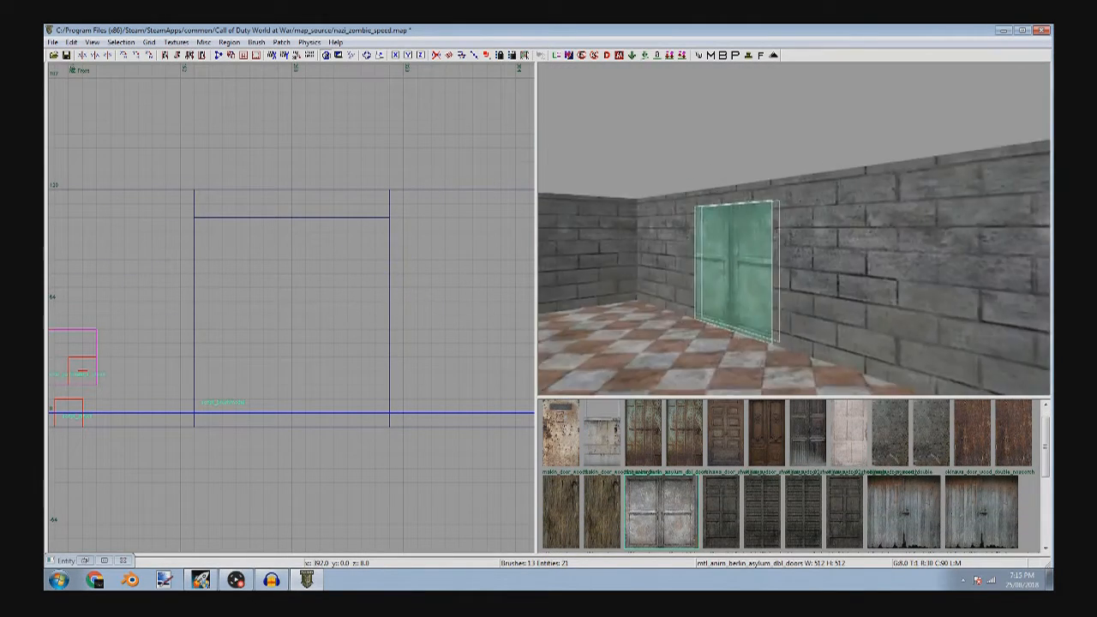
- Fit the double-door texture to the door face with one repeat in each direction
{"action": "right_click_drag", "start_coordinate": [794, 230], "coordinate": [767, 321]}
{"action": "key", "text": "s"}
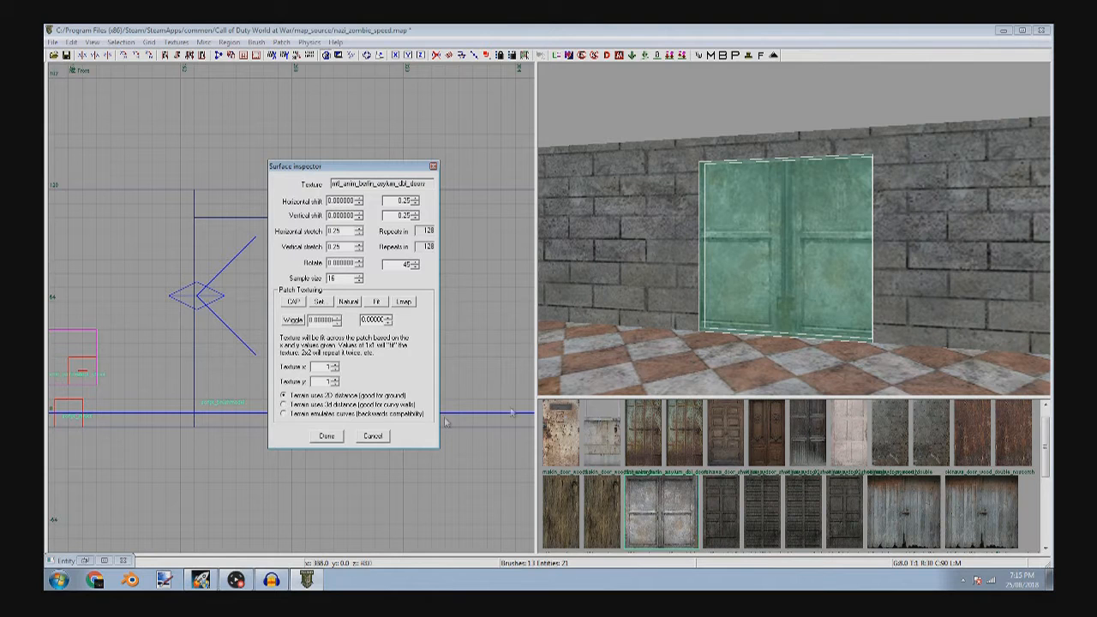
{"action": "left_click", "coordinate": [376, 302]}
{"action": "key", "text": "Escape"}
{"action": "key", "text": "Escape"}
{"action": "key", "text": "Up"}
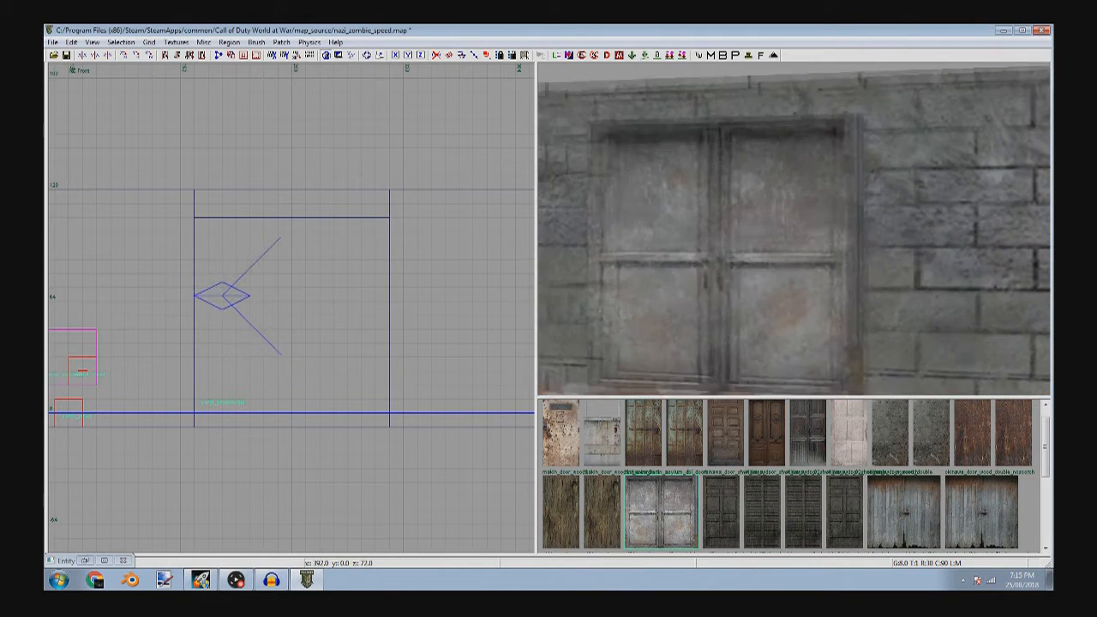
- Set the grid size to 2, widen the door brush at its west edge and refit the door texture
{"action": "left_click", "coordinate": [807, 249], "text": "shift"}
{"action": "key", "text": "2"}
{"action": "left_click_drag", "start_coordinate": [420, 275], "coordinate": [433, 273]}
{"action": "key", "text": "ctrl+z"}
{"action": "scroll", "coordinate": [204, 314], "scroll_direction": "up", "scroll_amount": 3}
{"action": "left_click_drag", "start_coordinate": [196, 323], "coordinate": [183, 323]}
{"action": "key", "text": "s"}
{"action": "left_click", "coordinate": [390, 299]}
{"action": "key", "text": "Escape"}
- Adjust the west edge to make the door brush 118 units wide and fit the texture to its front face again
{"action": "left_click", "coordinate": [748, 278], "text": "shift"}
{"action": "left_click_drag", "start_coordinate": [181, 301], "coordinate": [184, 303]}
{"action": "key", "text": "Escape"}
{"action": "left_click", "coordinate": [764, 291], "text": "shift"}
{"action": "key", "text": "s"}
{"action": "left_click", "coordinate": [377, 302]}
{"action": "key", "text": "Escape"}
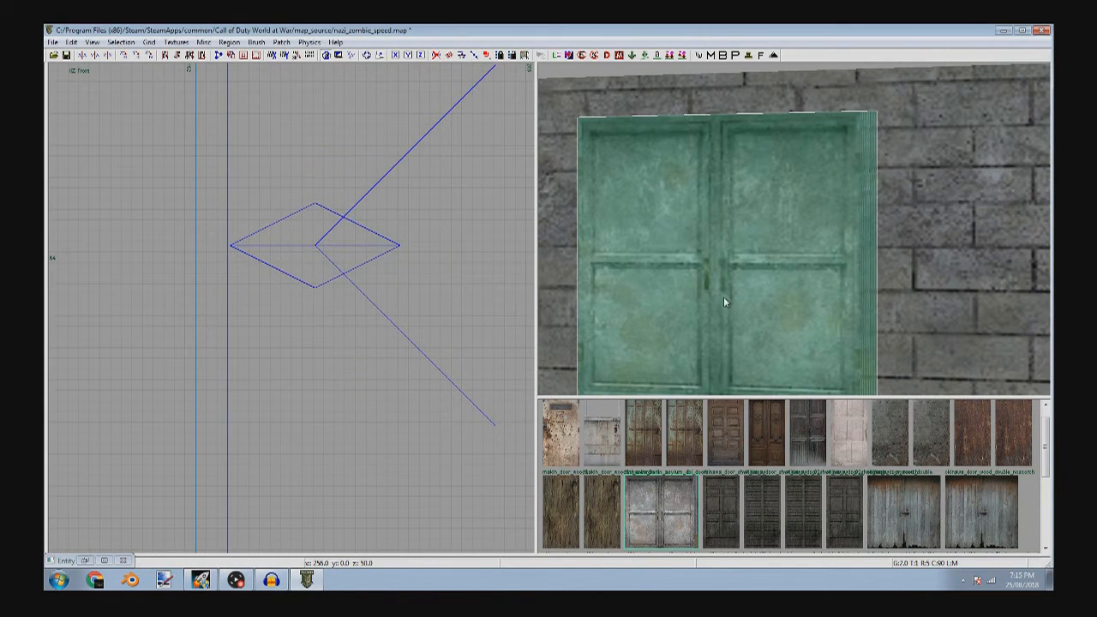
{"action": "key", "text": "Escape"}
{"action": "left_click", "coordinate": [731, 308], "text": "shift"}
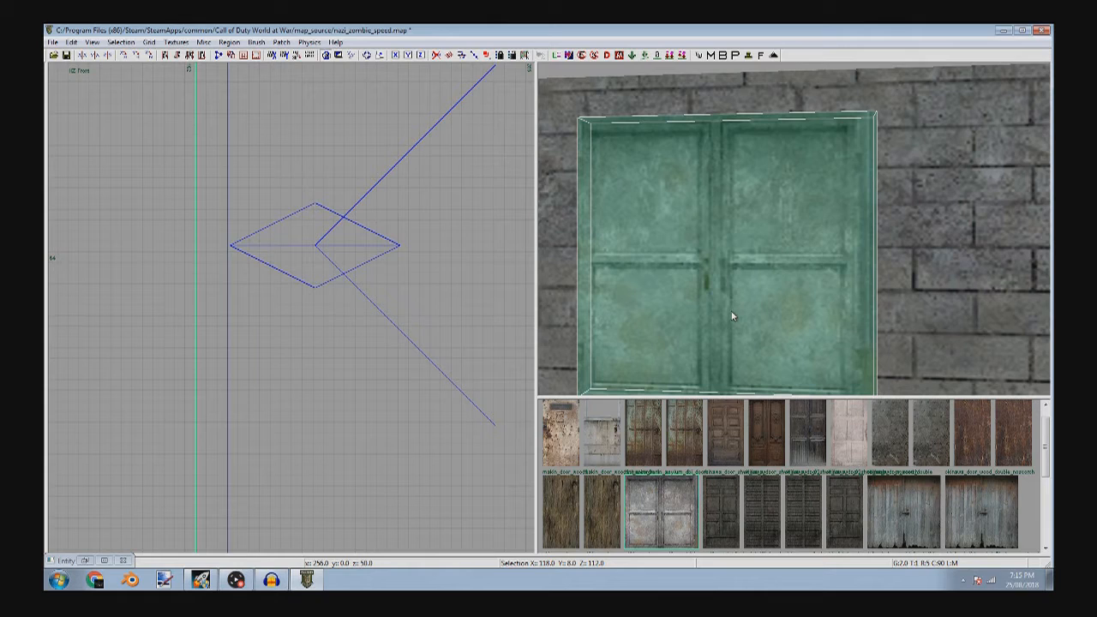
- Narrow the door brush to 112 units wide by moving its west edge to the doorway's edge, and review its surface settings
{"action": "left_click_drag", "start_coordinate": [176, 350], "coordinate": [208, 343]}
{"action": "key", "text": "Escape"}
{"action": "mouse_move", "coordinate": [735, 287]}
{"action": "right_mouse_down"}
{"action": "mouse_move", "coordinate": [686, 300]}
{"action": "mouse_move", "coordinate": [878, 286]}
{"action": "mouse_move", "coordinate": [617, 290]}
{"action": "right_mouse_up"}
{"action": "left_click", "coordinate": [840, 287], "text": "shift"}
{"action": "key", "text": "s"}
{"action": "left_click", "coordinate": [345, 247]}
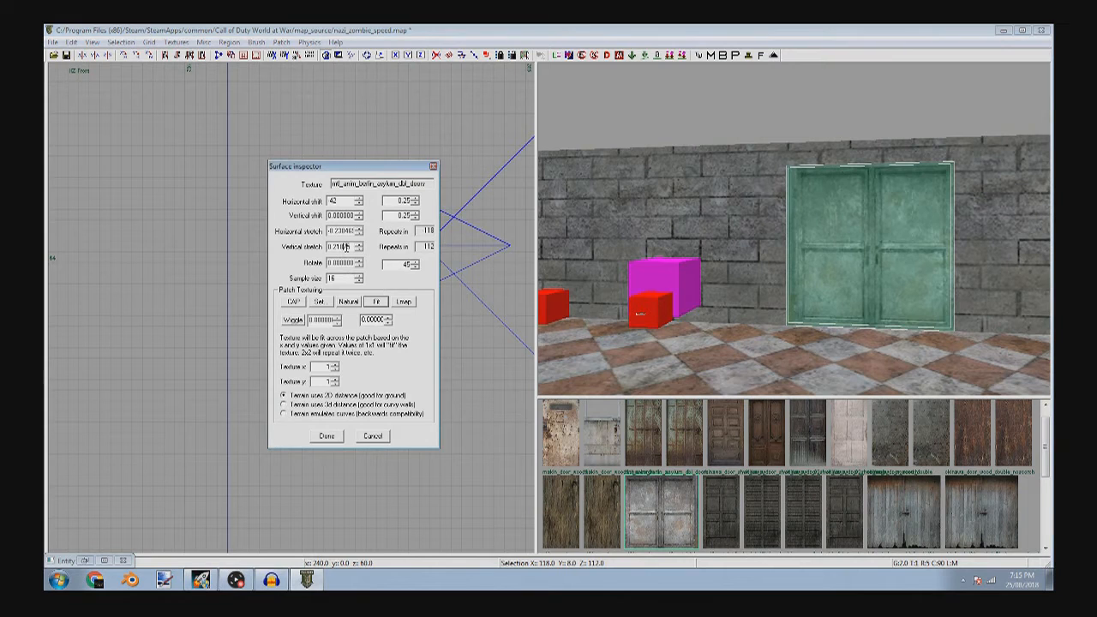
{"action": "key", "text": "Escape"}
{"action": "key", "text": "Escape"}
- Set the grid size to 32, turn the door brush into a script_brushmodel and open its entity properties
{"action": "right_click_drag", "start_coordinate": [928, 215], "coordinate": [806, 222]}
{"action": "left_click", "coordinate": [902, 290], "text": "shift"}
{"action": "right_click_drag", "start_coordinate": [902, 291], "coordinate": [943, 343]}
{"action": "scroll", "coordinate": [364, 272], "scroll_direction": "down", "scroll_amount": 11}
{"action": "key", "text": "6"}
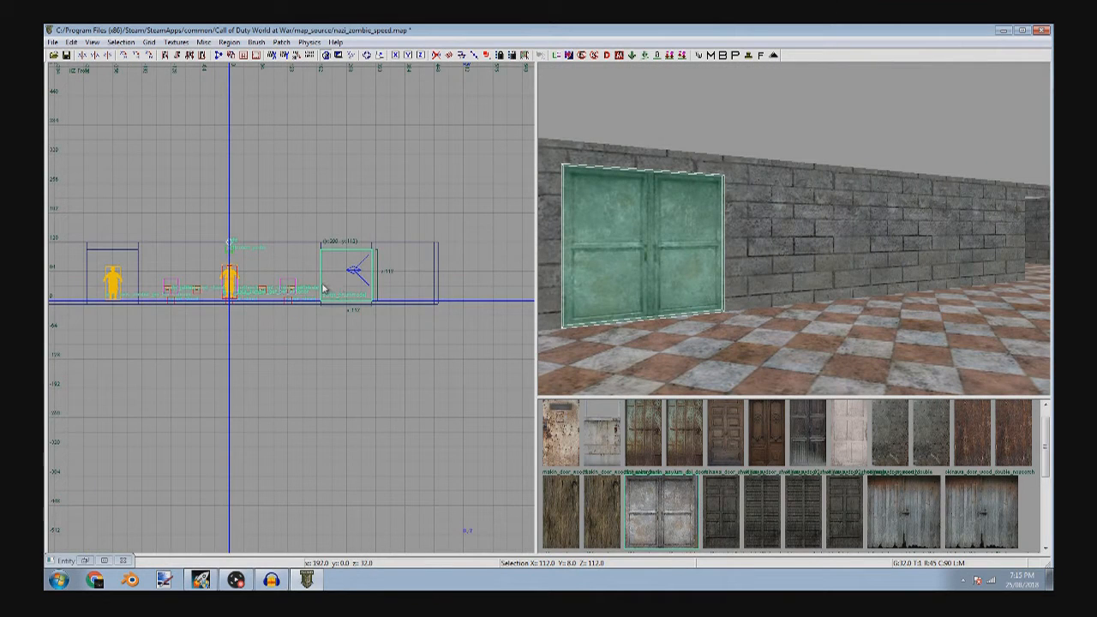
{"action": "key", "text": "n"}
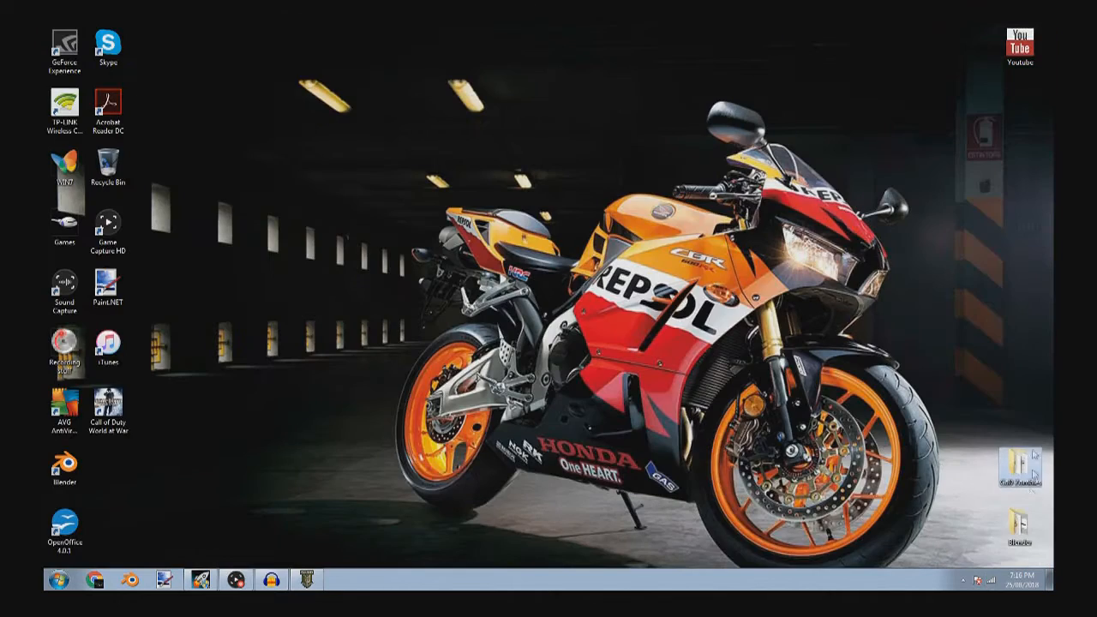
- Open the CoD_WaW_KVPs.rtf notes in OpenOffice Writer and place the entity properties beside the Debris keys
{"action": "double_click", "coordinate": [1033, 459]}
{"action": "double_click", "coordinate": [200, 146]}
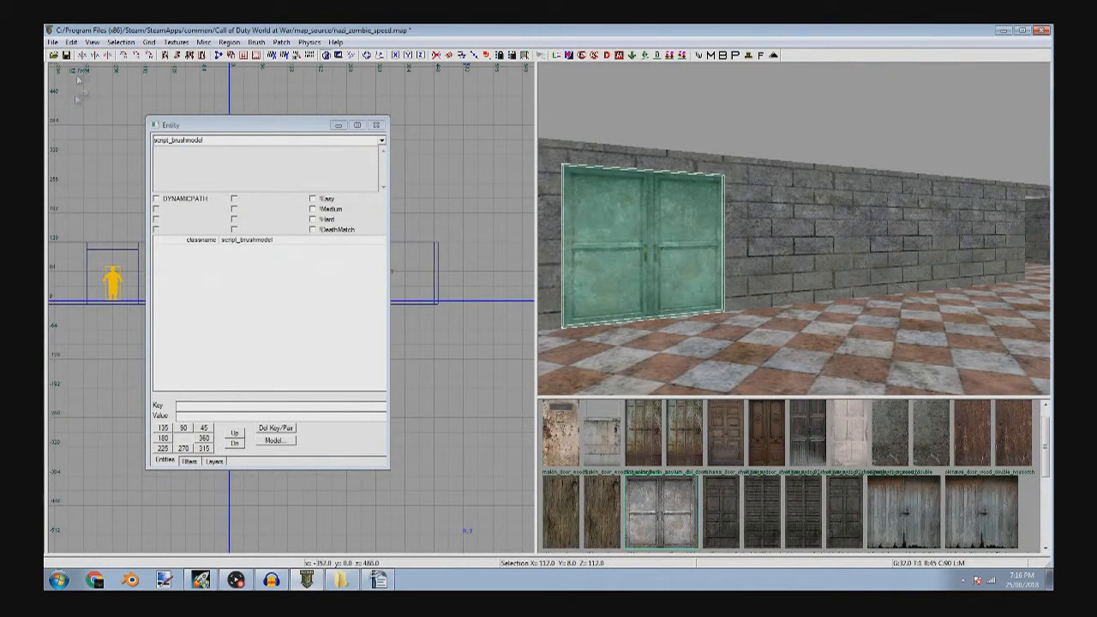
{"action": "left_click", "coordinate": [378, 580]}
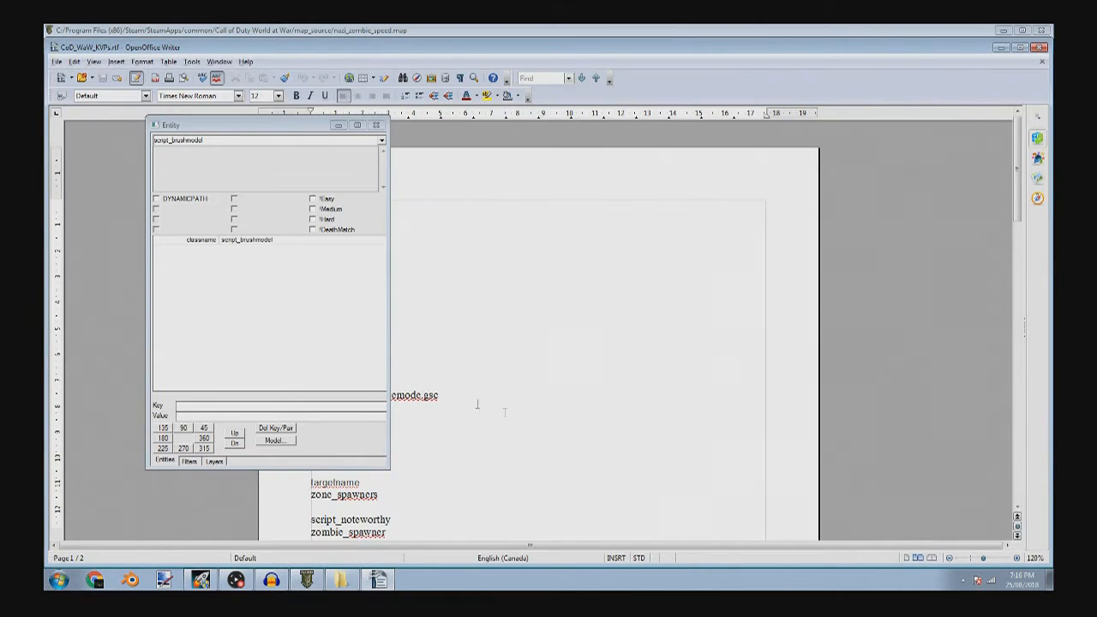
{"action": "left_click_drag", "start_coordinate": [275, 118], "coordinate": [650, 157]}
{"action": "left_click", "coordinate": [378, 581]}
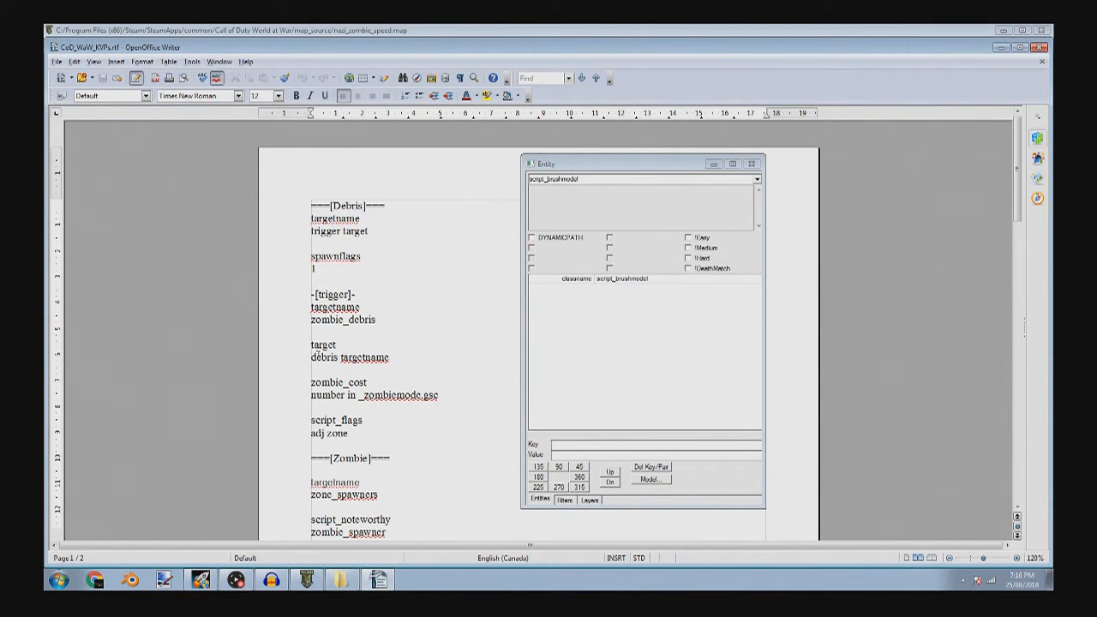
- Copy the targetname key from the notes and give the door entity the value door_left
{"action": "double_click", "coordinate": [334, 217]}
{"action": "key", "text": "ctrl+c"}
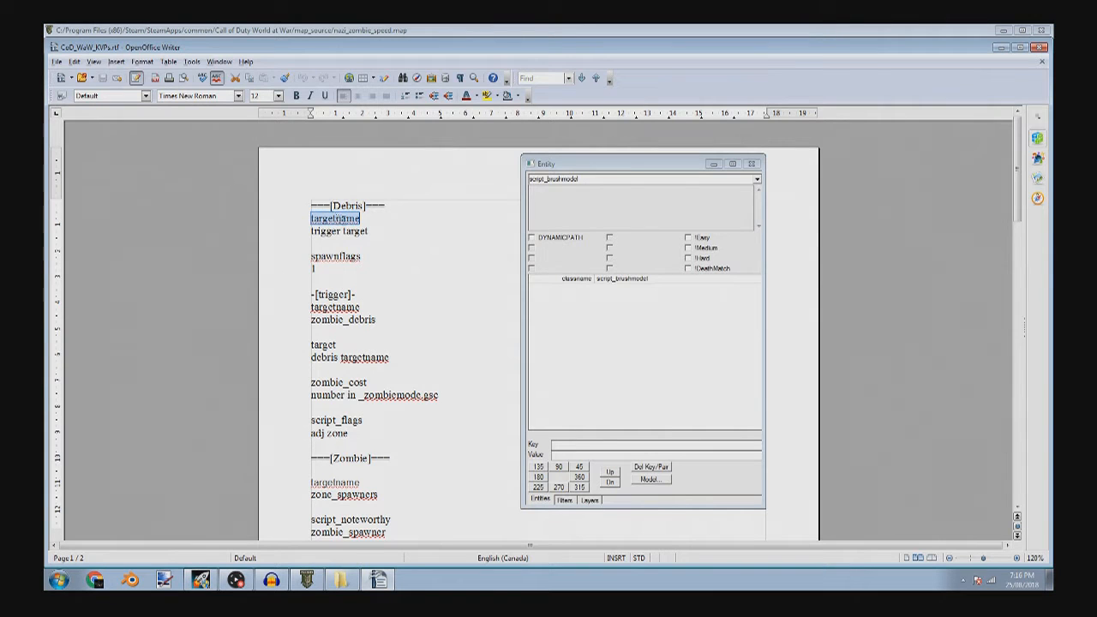
{"action": "left_click", "coordinate": [664, 443]}
{"action": "key", "text": "ctrl+v"}
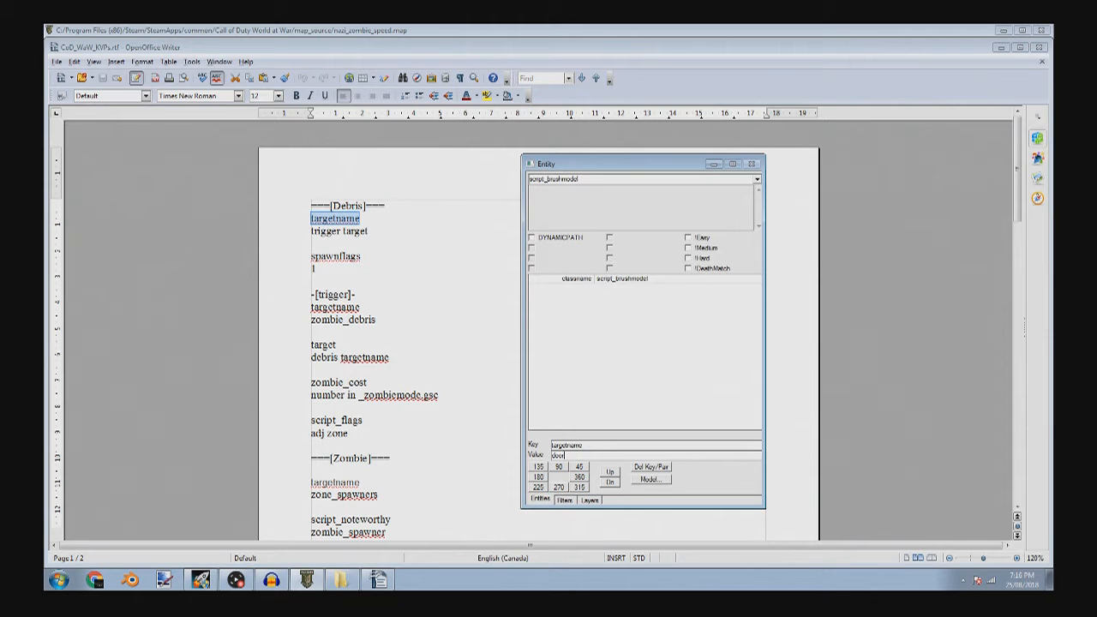
{"action": "key", "text": "Return"}
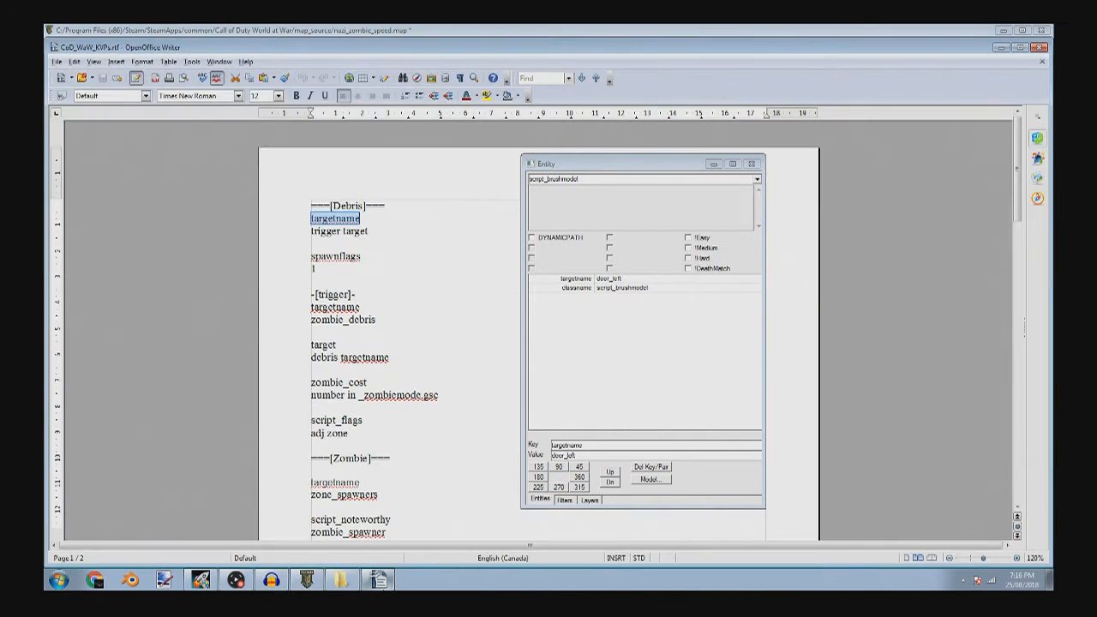
- Turn on the DYNAMICPATH spawn flag for the door_left entity and close its properties
{"action": "double_click", "coordinate": [347, 256]}
{"action": "left_click", "coordinate": [584, 443]}
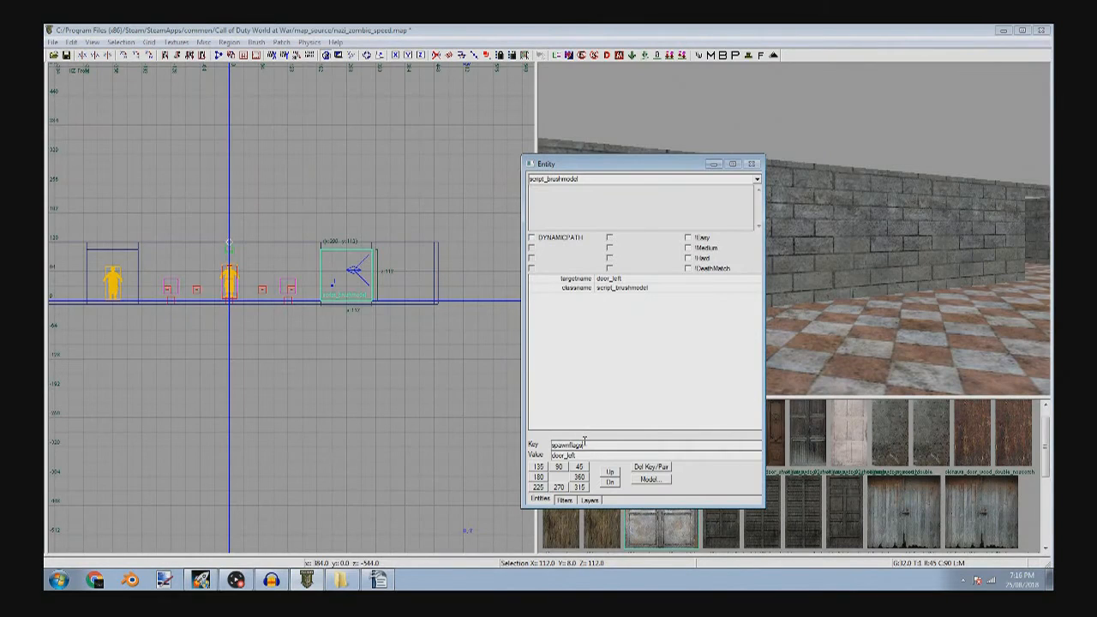
{"action": "left_click", "coordinate": [557, 239]}
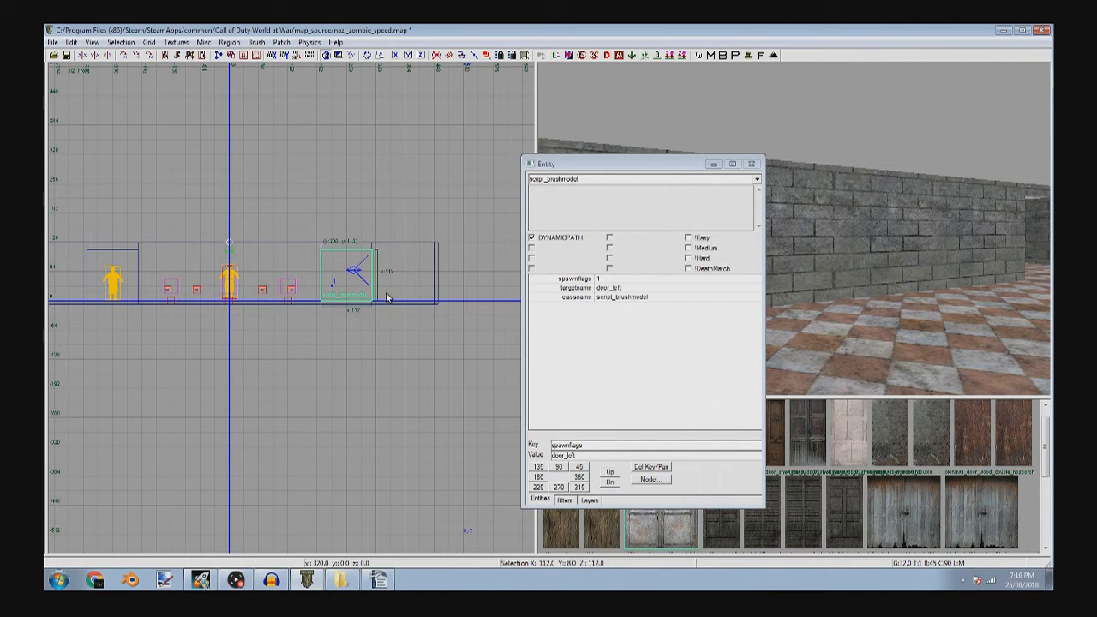
{"action": "left_click", "coordinate": [713, 164]}
{"action": "key", "text": "Escape"}
- Duplicate the door_left brush and place the copy in the other doorway of the same wall
{"action": "left_click", "coordinate": [679, 233], "text": "shift"}
{"action": "scroll", "coordinate": [281, 307], "scroll_direction": "down", "scroll_amount": 1}
{"action": "right_click_drag", "start_coordinate": [281, 306], "coordinate": [367, 307]}
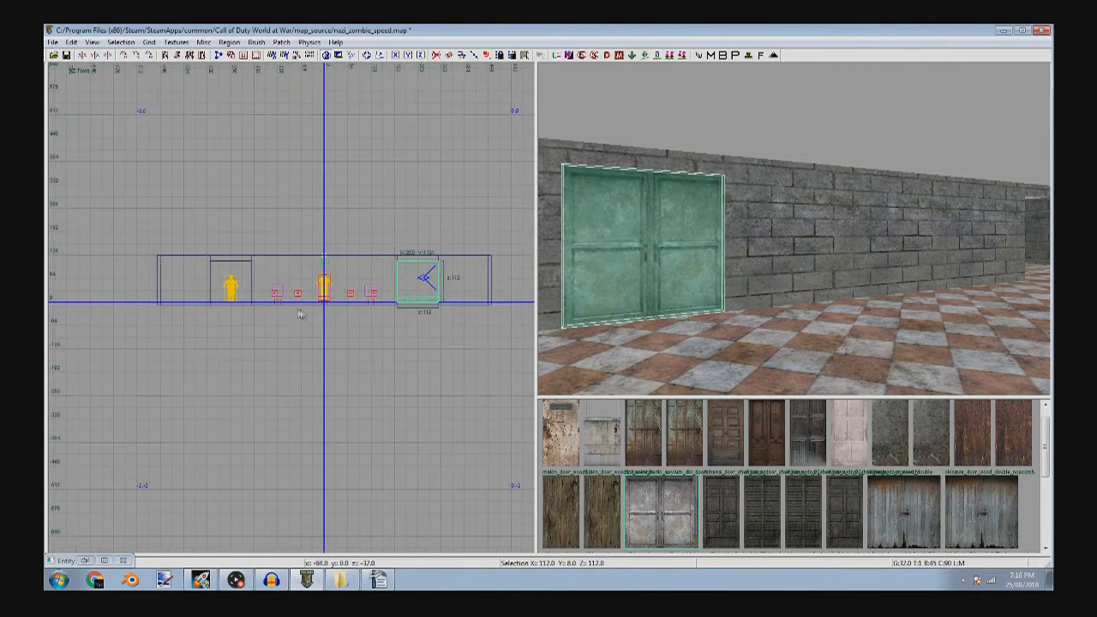
{"action": "key", "text": "space"}
{"action": "mouse_move", "coordinate": [435, 298]}
{"action": "left_mouse_down"}
{"action": "mouse_move", "coordinate": [224, 285]}
{"action": "mouse_move", "coordinate": [242, 283]}
{"action": "left_mouse_up"}
- Change the copied door's targetname to door_right and close its properties
{"action": "key", "text": "n"}
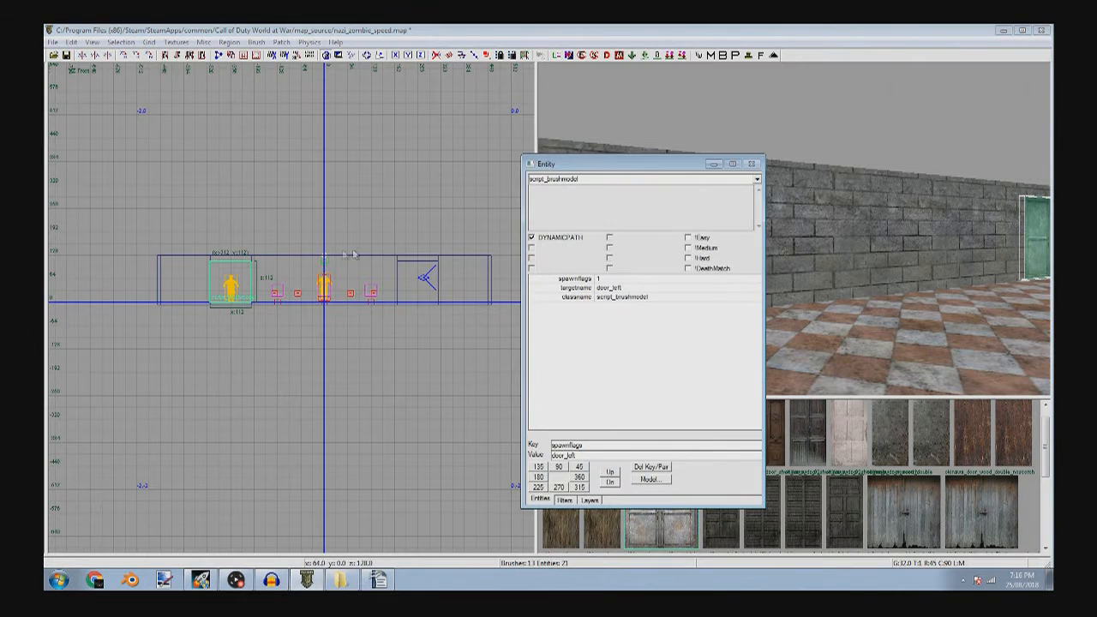
{"action": "left_click", "coordinate": [610, 289]}
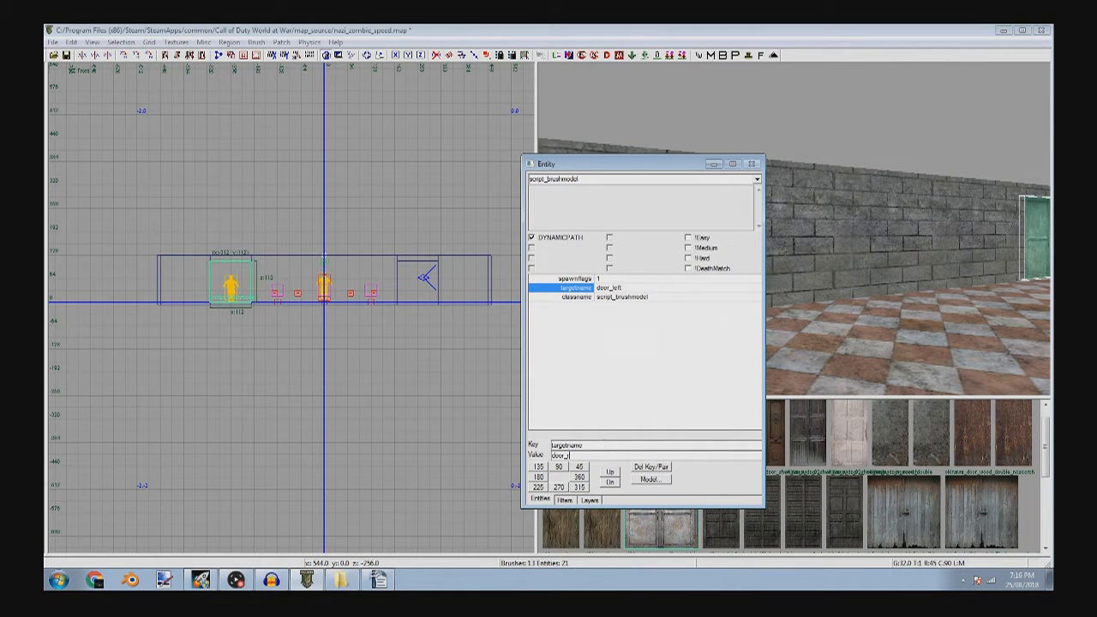
{"action": "key", "text": "Return"}
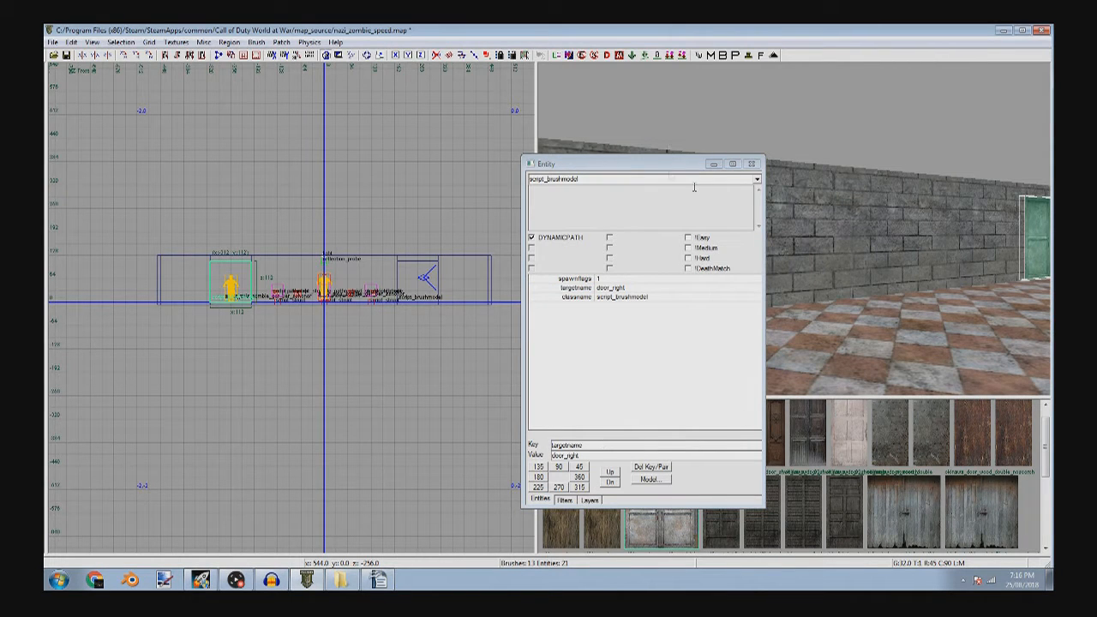
{"action": "left_click", "coordinate": [713, 163]}
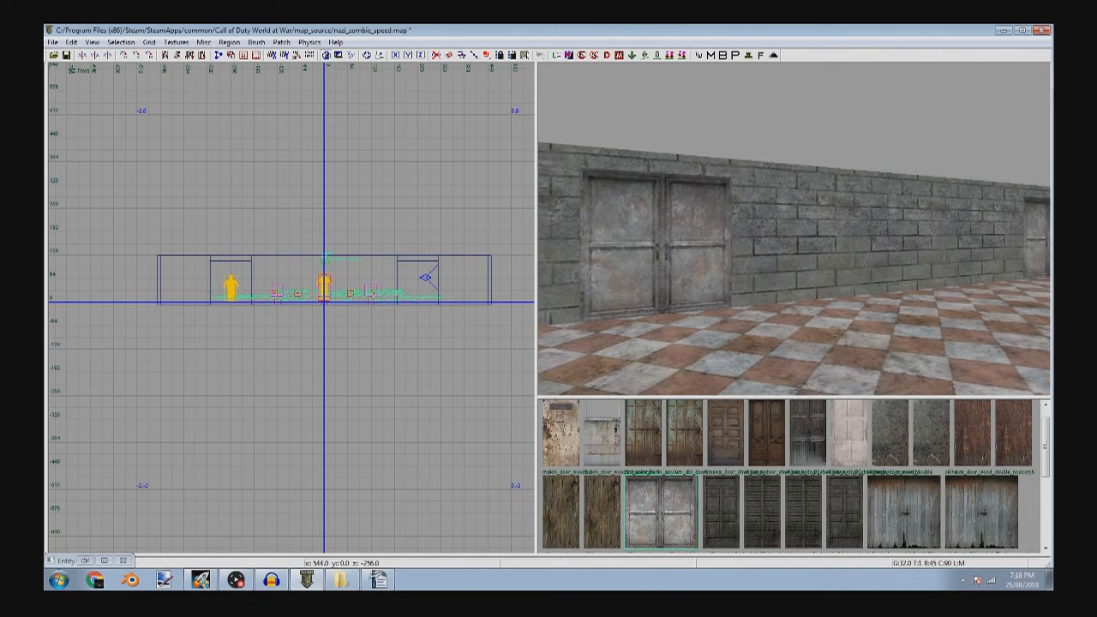
- Create a trigger_use brush and move it over the door_right doorway in the front view
{"action": "right_click", "coordinate": [261, 326]}
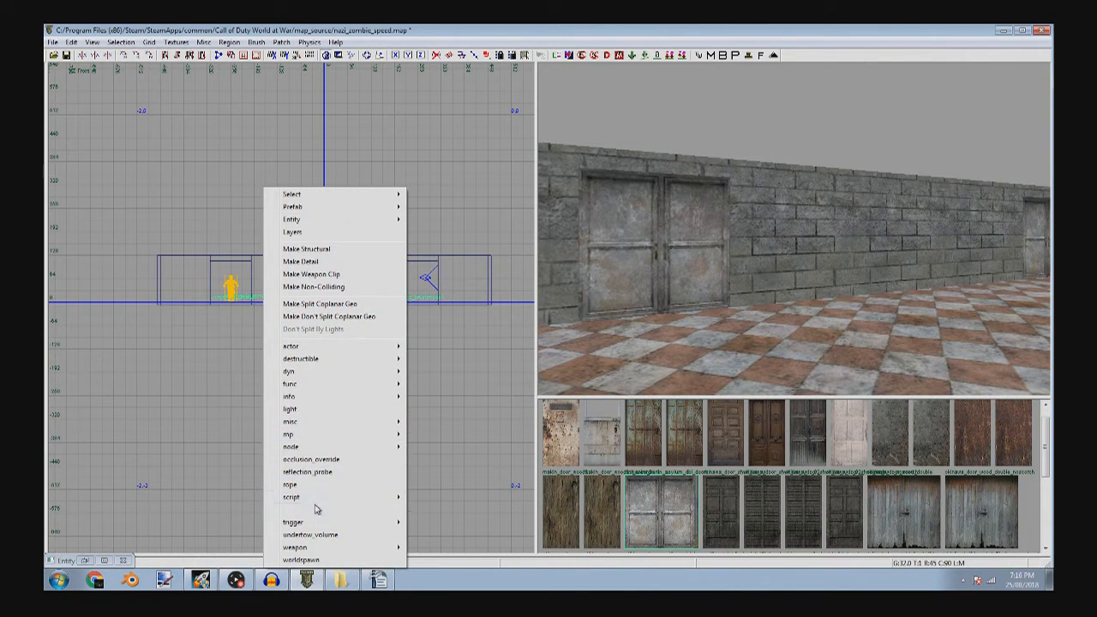
{"action": "mouse_move", "coordinate": [334, 523]}
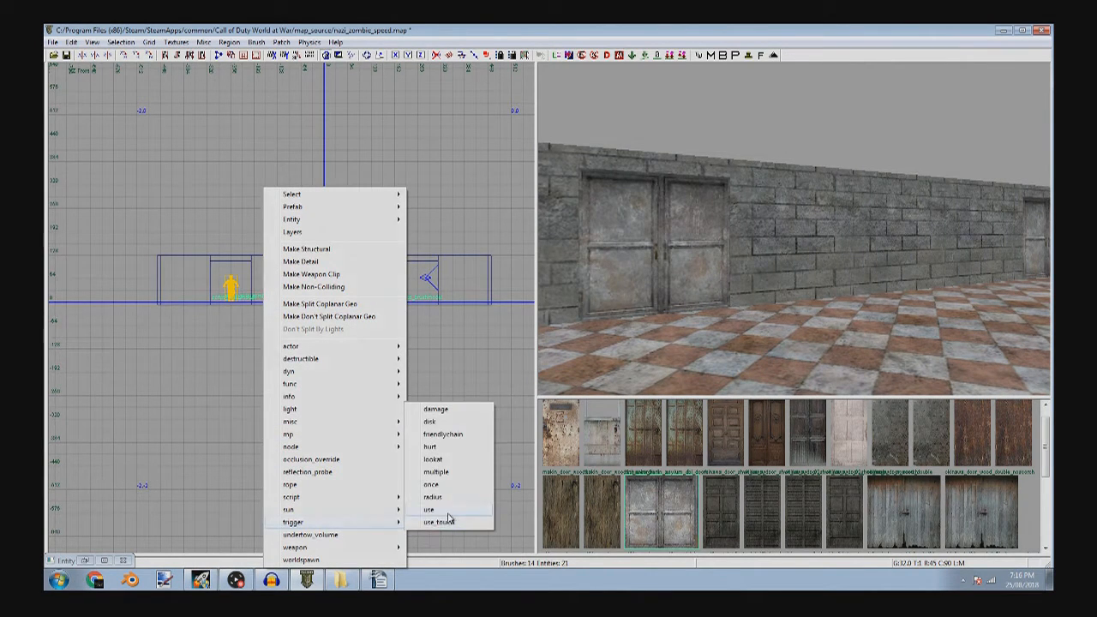
{"action": "left_click", "coordinate": [429, 522]}
{"action": "scroll", "coordinate": [247, 286], "scroll_direction": "up", "scroll_amount": 3}
{"action": "left_click_drag", "start_coordinate": [299, 329], "coordinate": [200, 269]}
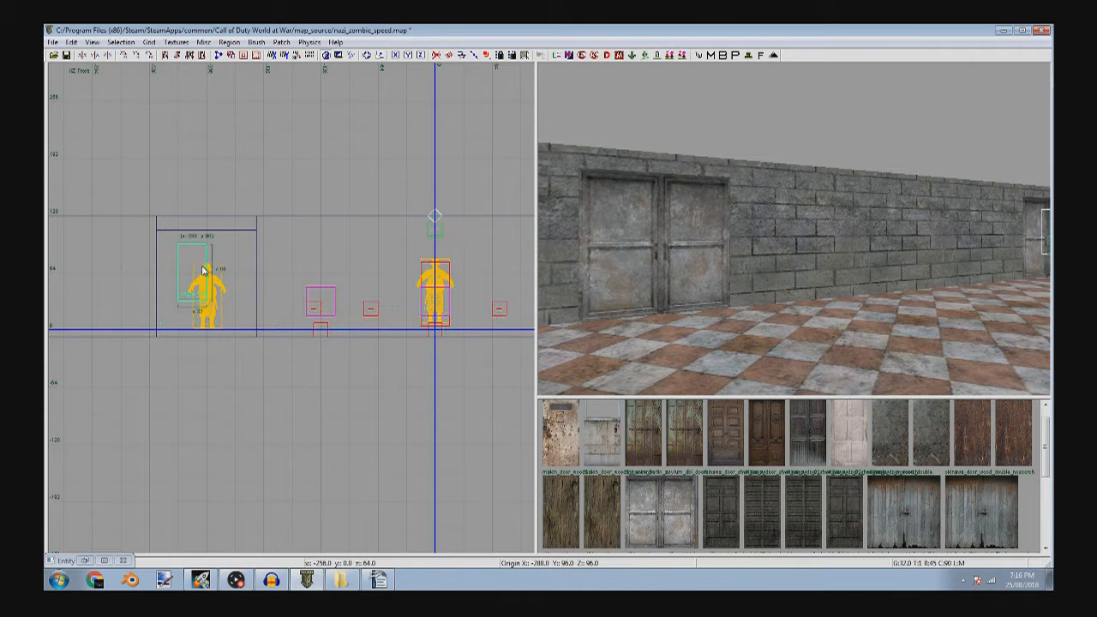
- Place the trigger just in front of the door_right doorway and size it 112 units wide and 8 units deep
{"action": "key", "text": "ctrl+Tab"}
{"action": "key", "text": "ctrl+Tab"}
{"action": "scroll", "coordinate": [302, 332], "scroll_direction": "up", "scroll_amount": 5}
{"action": "key", "text": "3"}
{"action": "left_click_drag", "start_coordinate": [300, 331], "coordinate": [145, 282]}
{"action": "right_click_drag", "start_coordinate": [220, 325], "coordinate": [252, 296]}
{"action": "left_click_drag", "start_coordinate": [252, 296], "coordinate": [401, 267]}
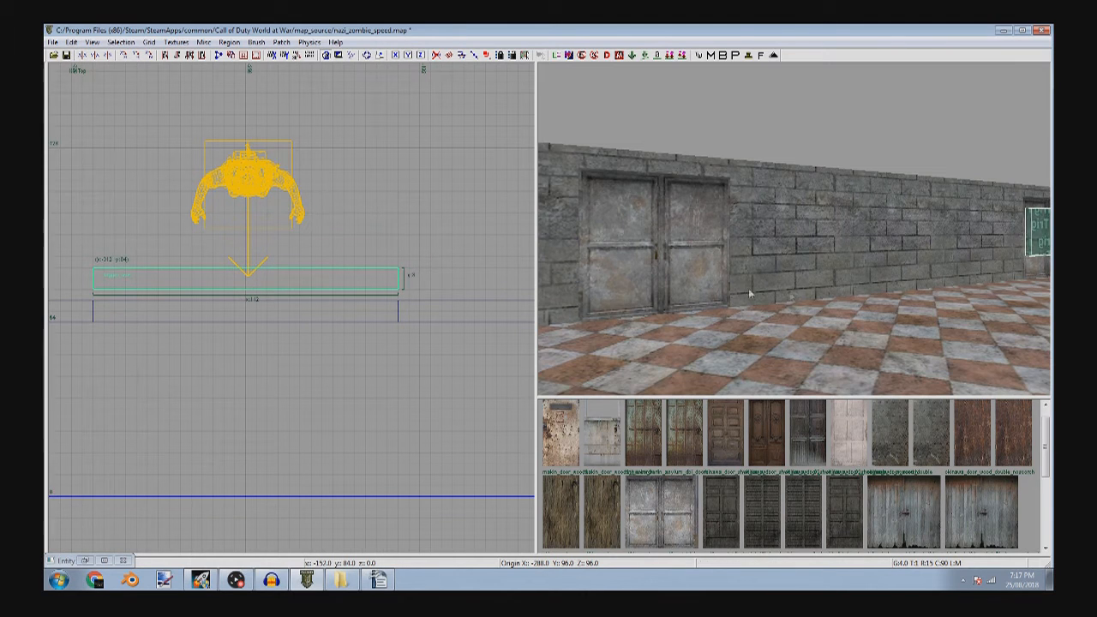
- Reduce the trigger's height to about 32 units, at the waist level of the soldier model
{"action": "mouse_move", "coordinate": [796, 291]}
{"action": "right_mouse_down"}
{"action": "mouse_move", "coordinate": [754, 292]}
{"action": "mouse_move", "coordinate": [729, 274]}
{"action": "mouse_move", "coordinate": [728, 257]}
{"action": "right_mouse_up"}
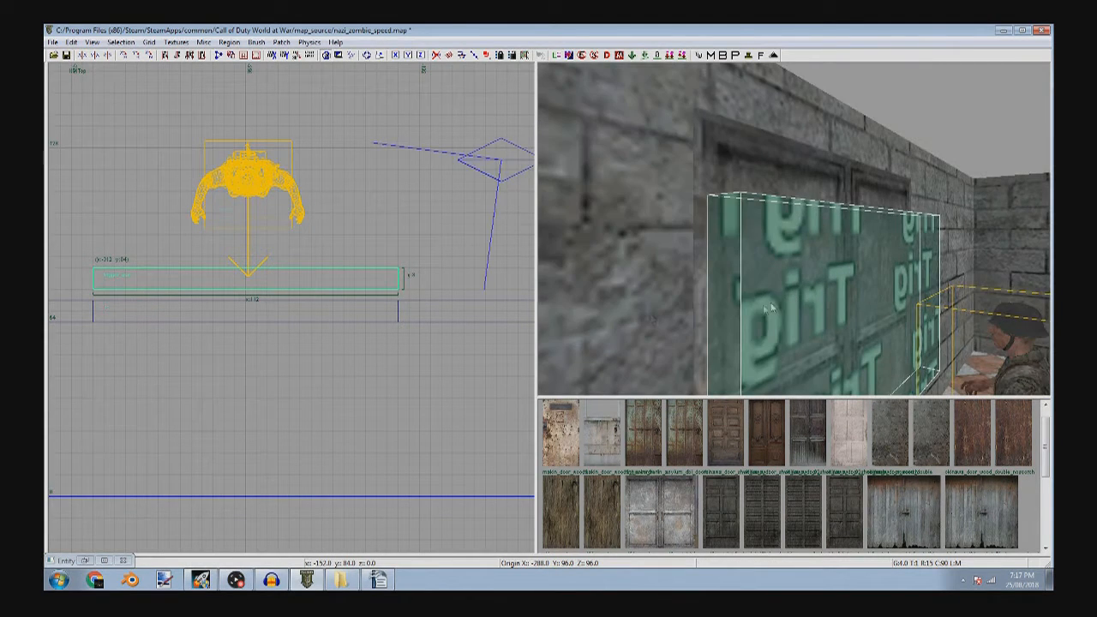
{"action": "scroll", "coordinate": [363, 292], "scroll_direction": "up", "scroll_amount": 2}
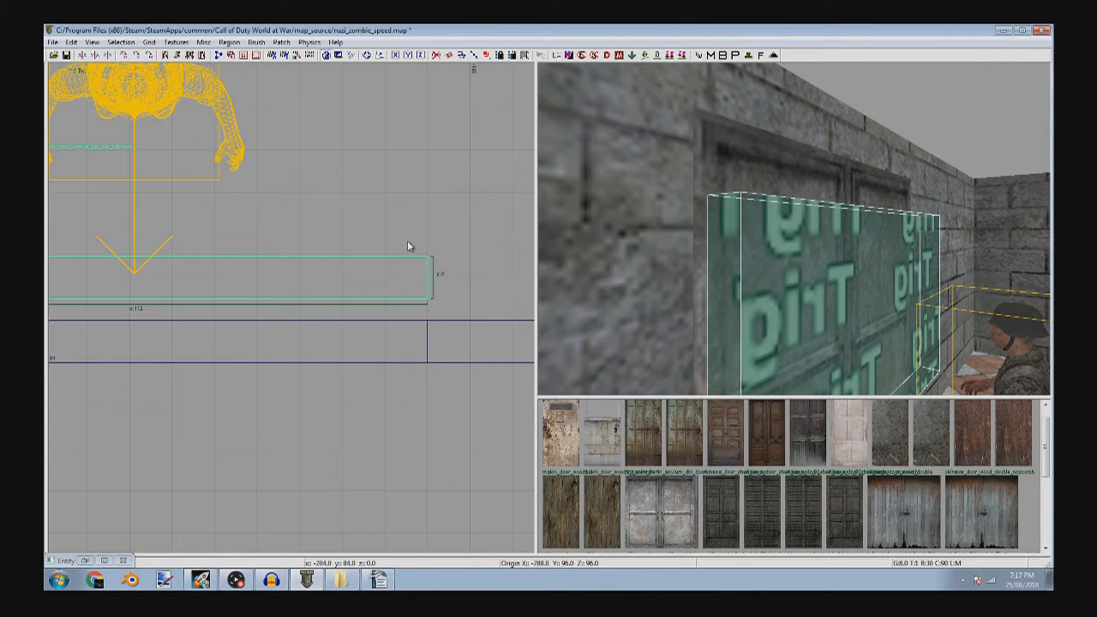
{"action": "key", "text": "ctrl+Tab"}
{"action": "key", "text": "Down"}
{"action": "key", "text": "Down"}
{"action": "key", "text": "Down"}
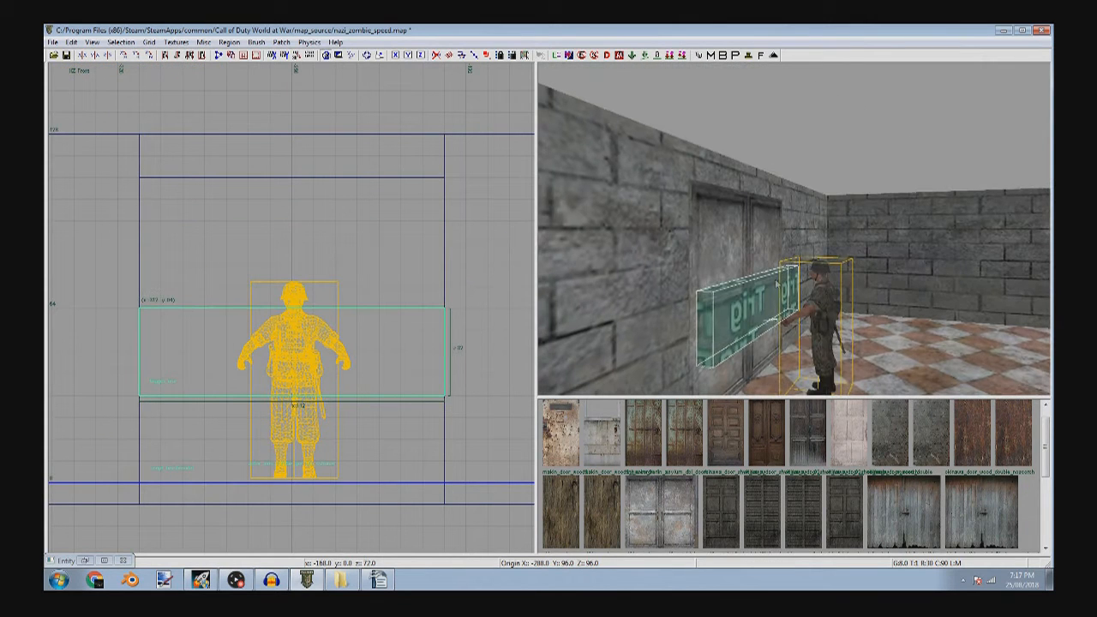
{"action": "key", "text": "ctrl+Tab"}
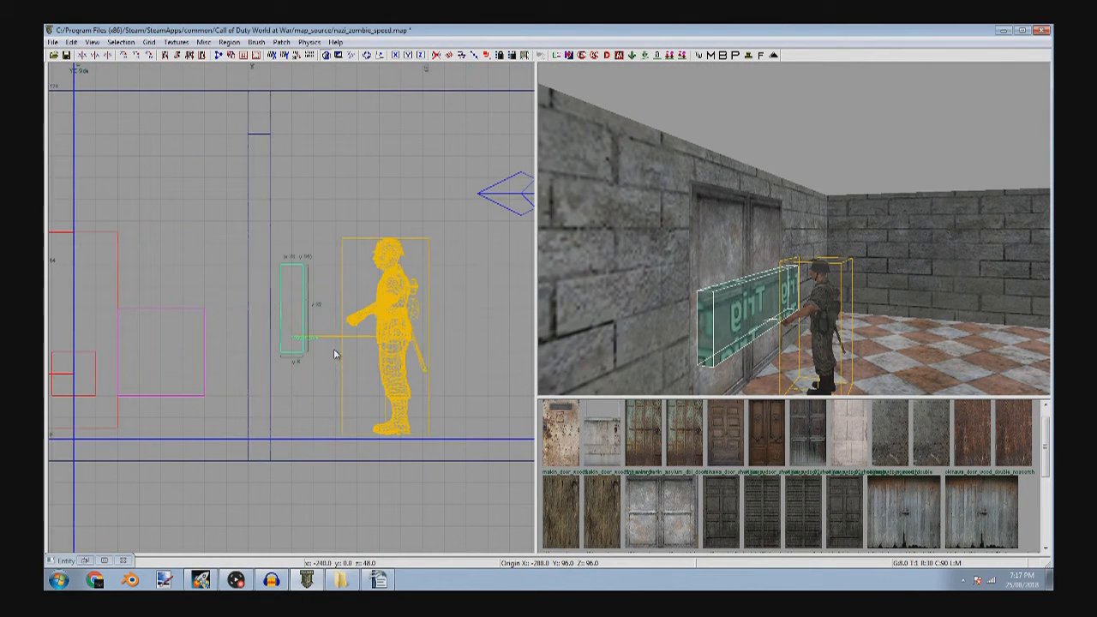
- Add the zombie_cost key with the value 1000 to the trigger
{"action": "key", "text": "n"}
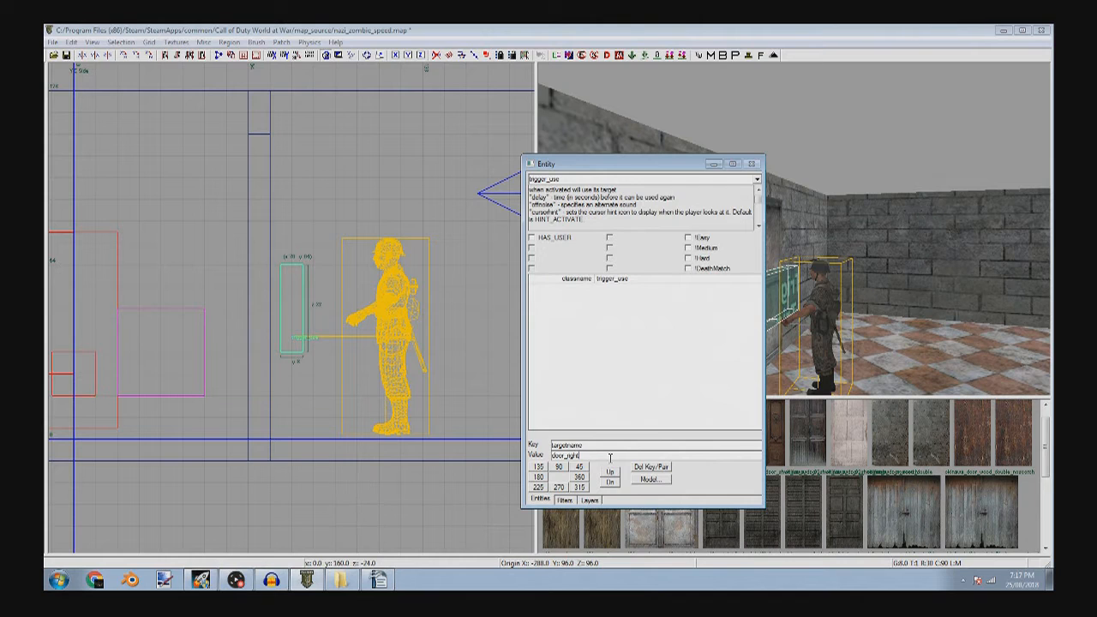
{"action": "double_click", "coordinate": [615, 447]}
{"action": "type", "text": "zombie_cost"}
{"action": "key", "text": "Return"}
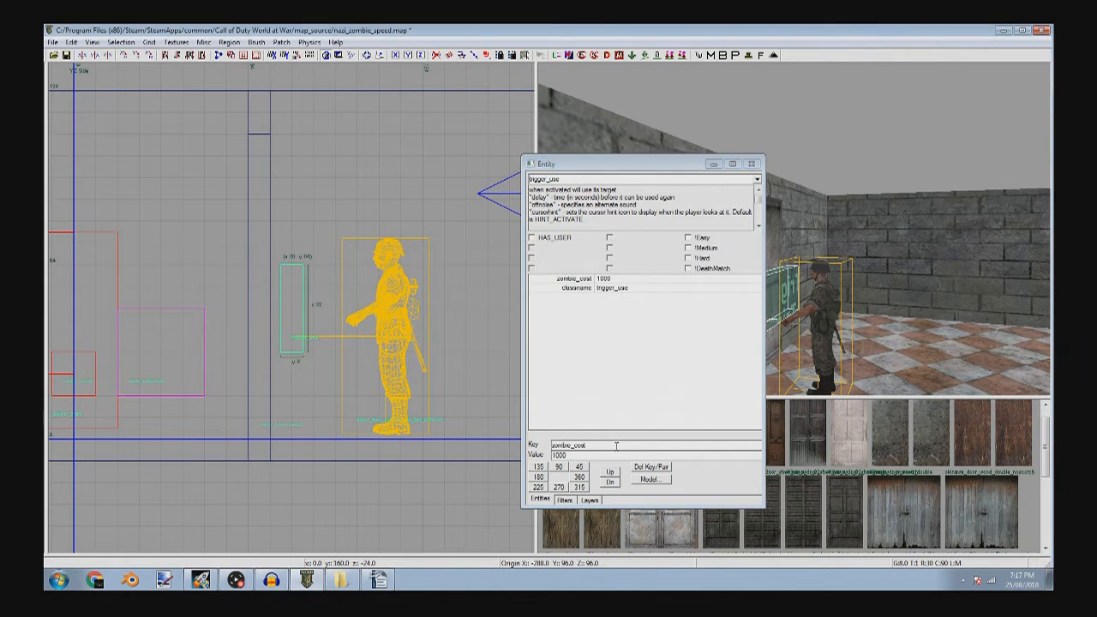
- Add the targetname key with the value door_right to the trigger
{"action": "double_click", "coordinate": [585, 442]}
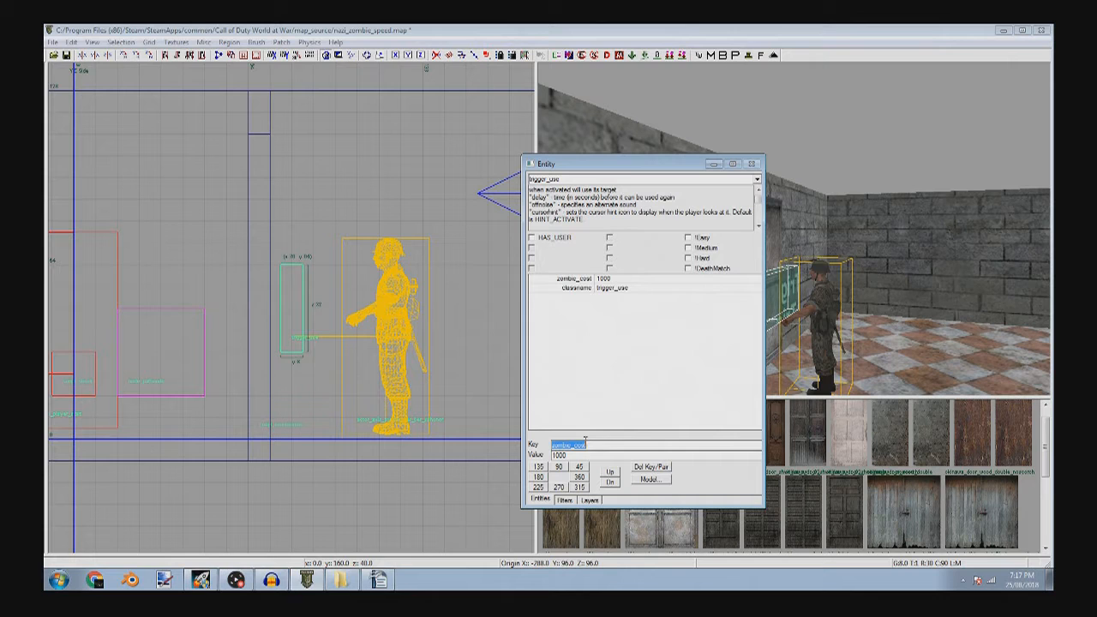
{"action": "type", "text": "targ"}
{"action": "type", "text": "door_right"}
{"action": "key", "text": "Return"}
{"action": "right_click_drag", "start_coordinate": [923, 284], "coordinate": [900, 252]}
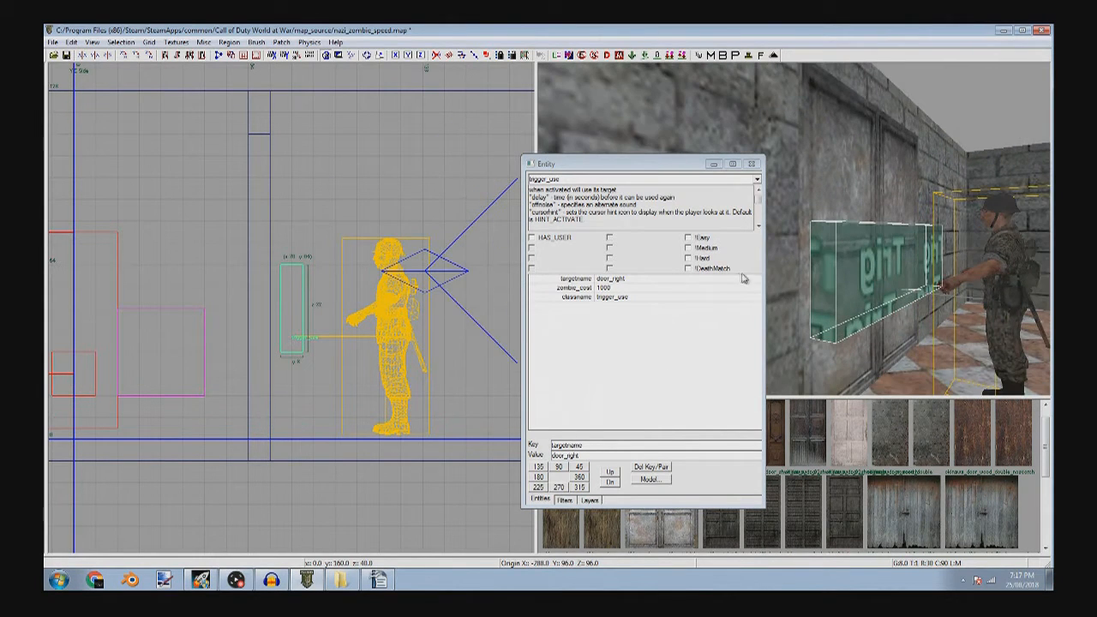
- Set the trigger's targetname to zombie_debris
{"action": "double_click", "coordinate": [591, 455]}
{"action": "type", "text": "zombie_deb"}
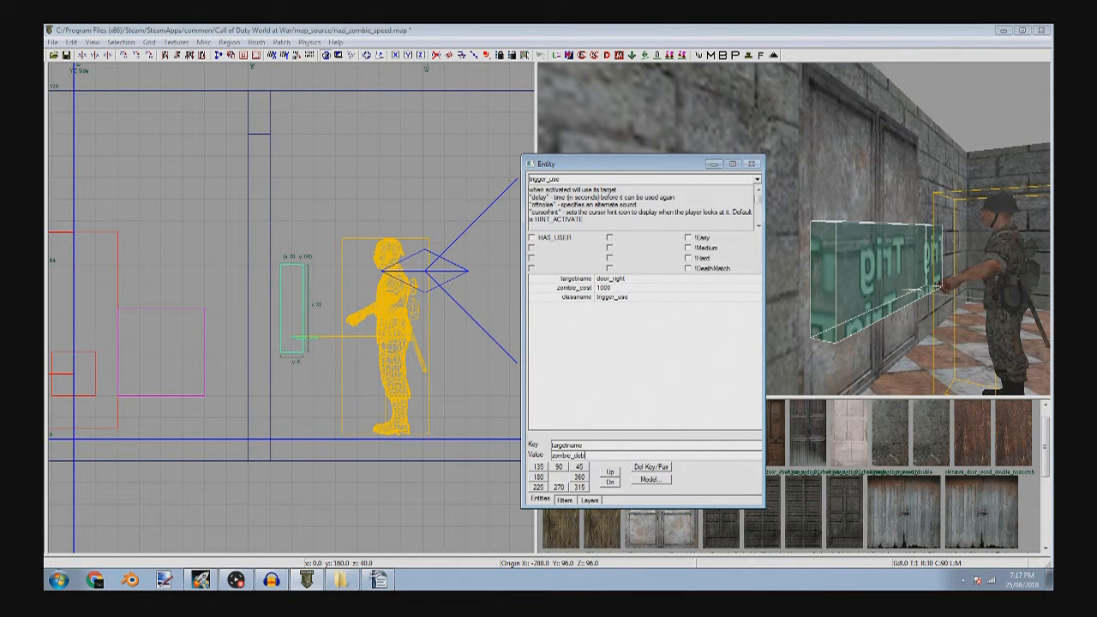
{"action": "type", "text": "ris"}
{"action": "key", "text": "Return"}
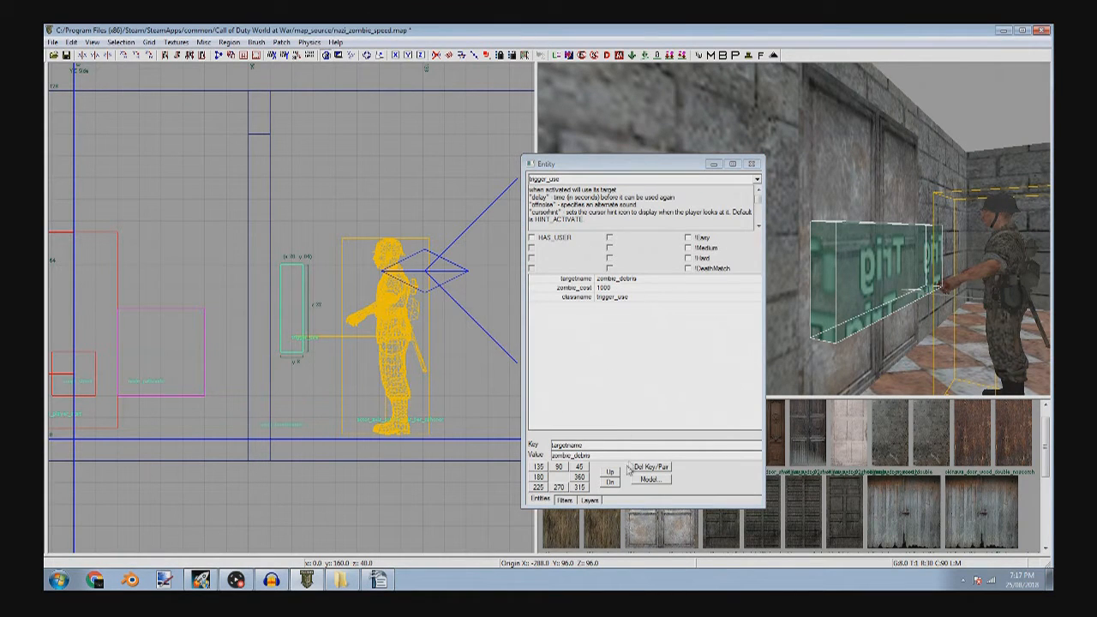
- Add the target key with the value door_right to the trigger and compare it with the door's own targetname
{"action": "left_click", "coordinate": [639, 446]}
{"action": "key", "text": "Return"}
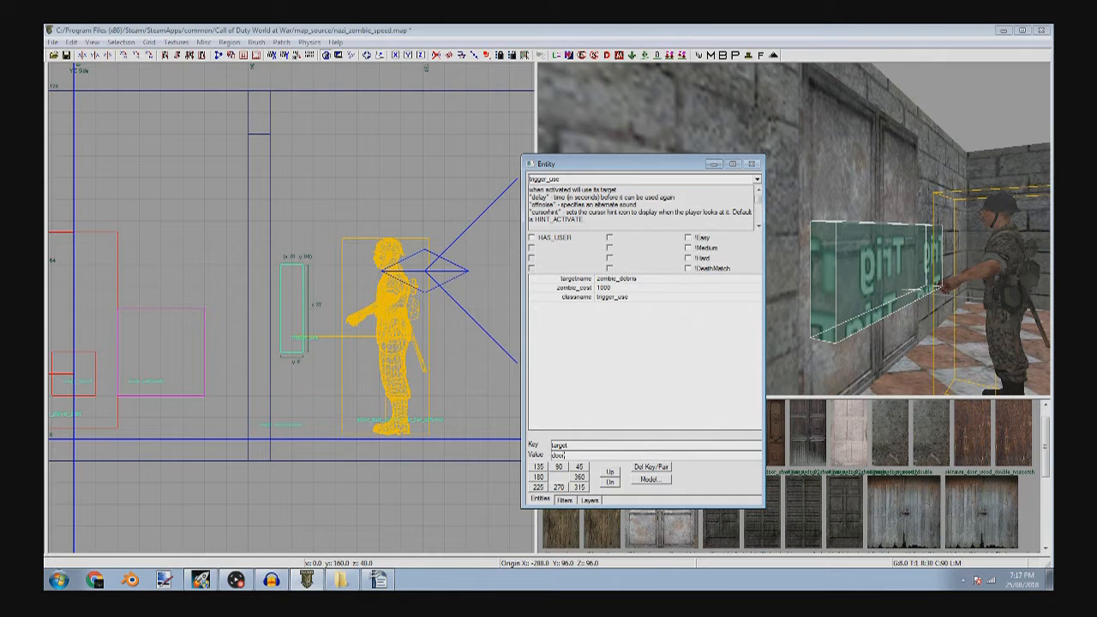
{"action": "key", "text": "Return"}
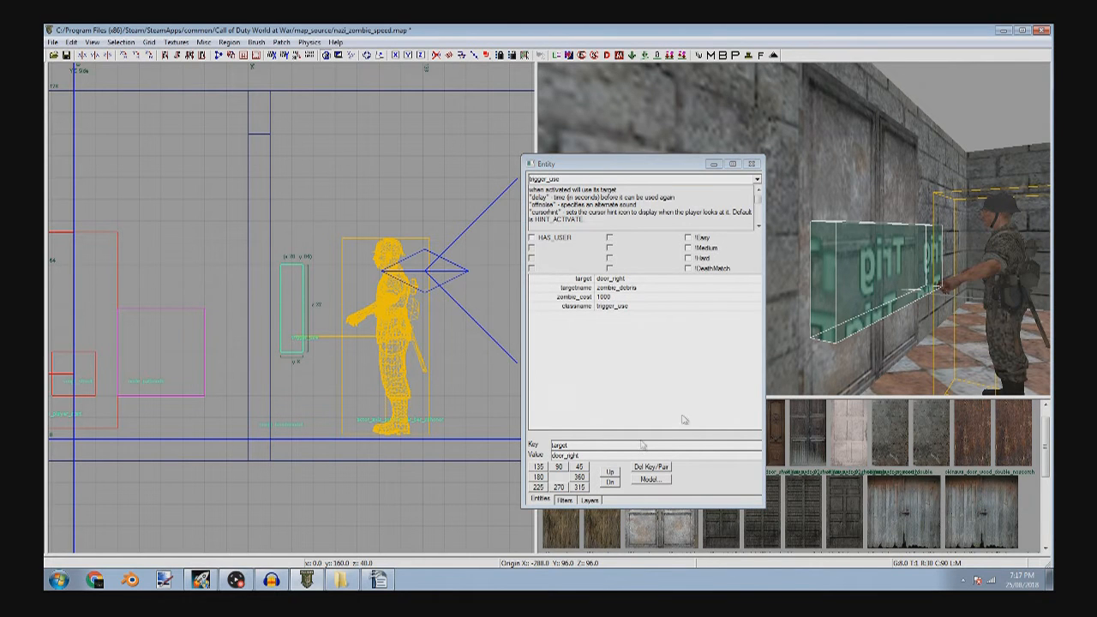
{"action": "left_click", "coordinate": [826, 185], "text": "shift"}
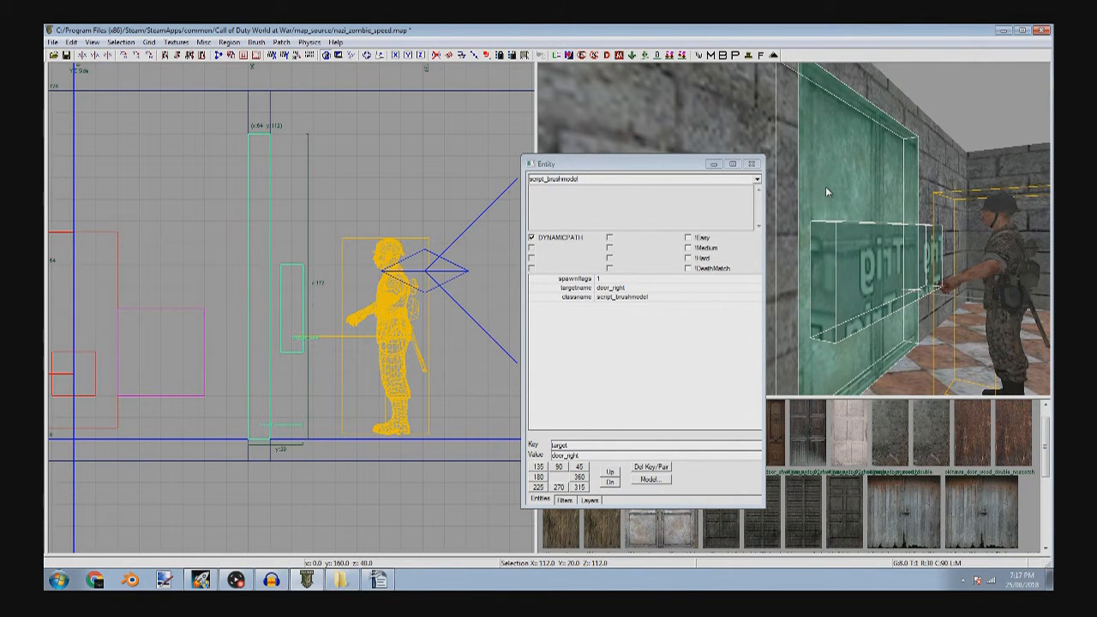
{"action": "left_click", "coordinate": [825, 186], "text": "shift"}
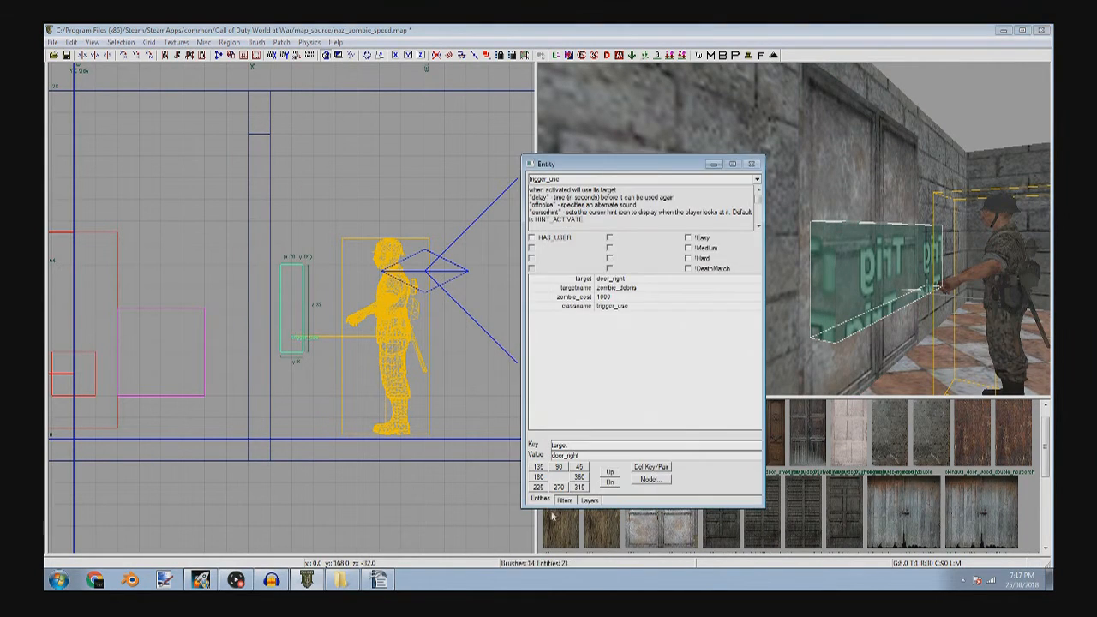
- Enable the Translucent geometry filter
{"action": "left_click", "coordinate": [564, 500]}
{"action": "left_click", "coordinate": [636, 211]}
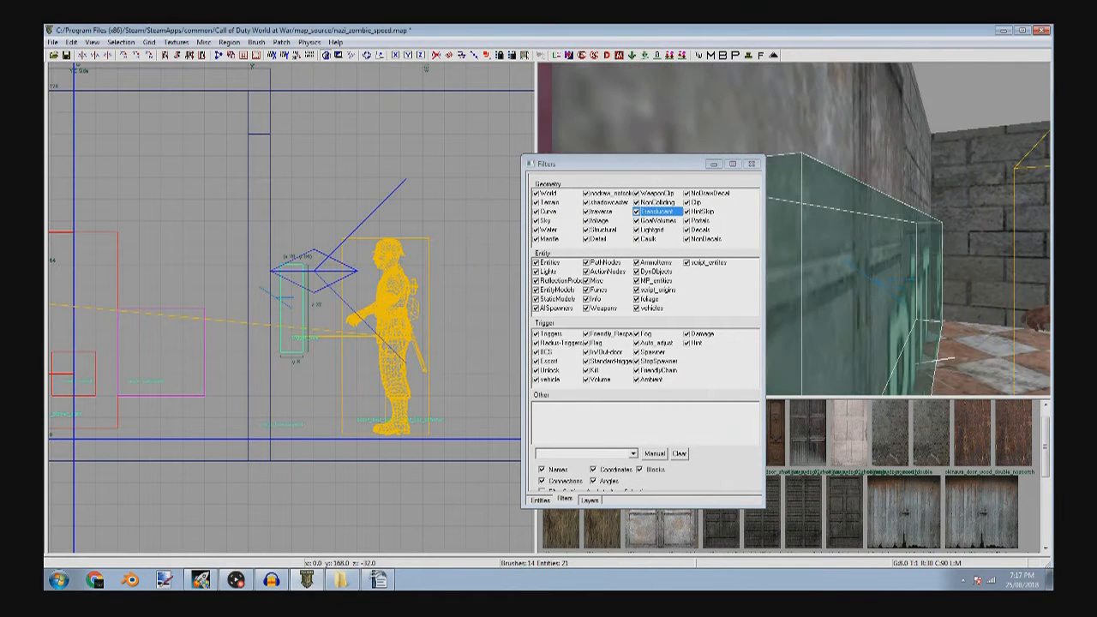
- Add the script_flag key with the value zone1_1 to the trigger
{"action": "left_click", "coordinate": [714, 163]}
{"action": "key", "text": "Up"}
{"action": "key", "text": "Right"}
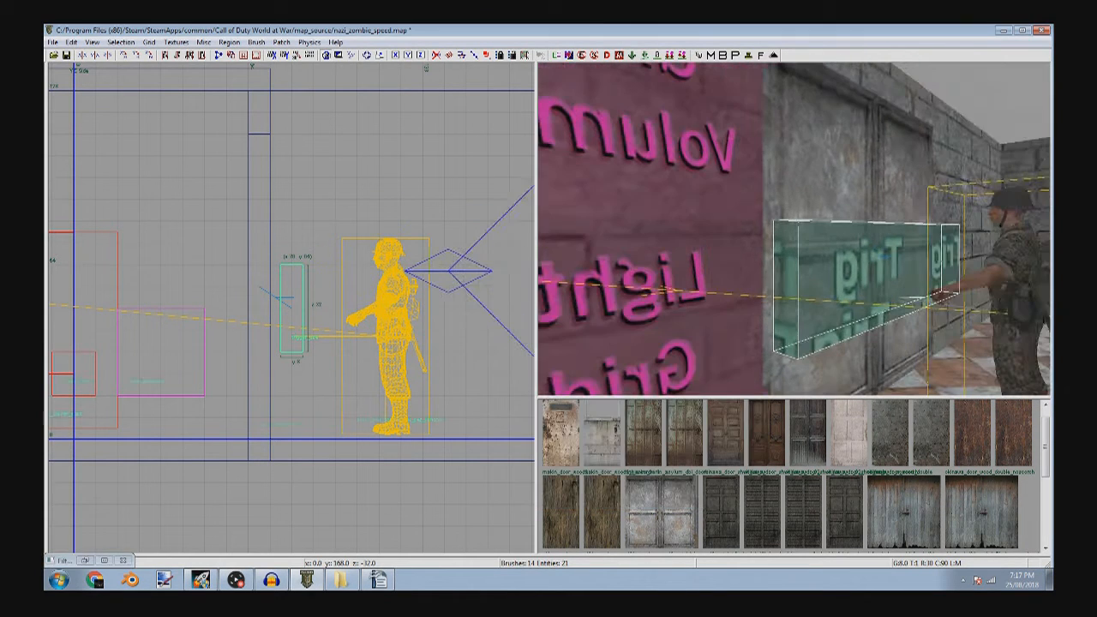
{"action": "key", "text": "super"}
{"action": "key", "text": "Escape"}
{"action": "key", "text": "ctrl+Tab"}
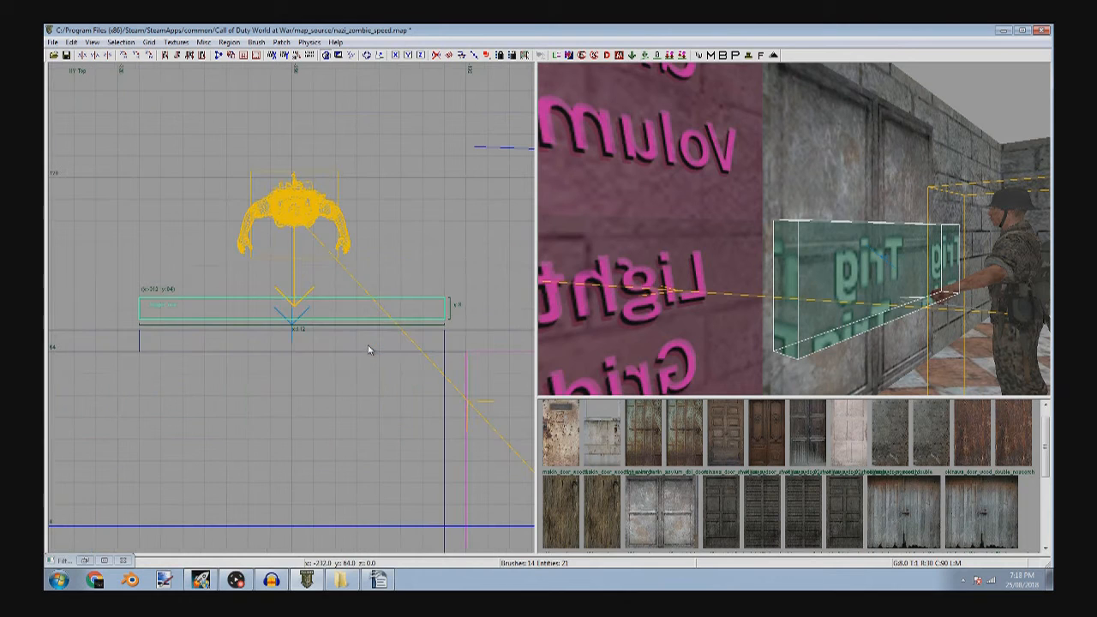
{"action": "key", "text": "n"}
{"action": "double_click", "coordinate": [599, 446]}
{"action": "type", "text": "script_flag"}
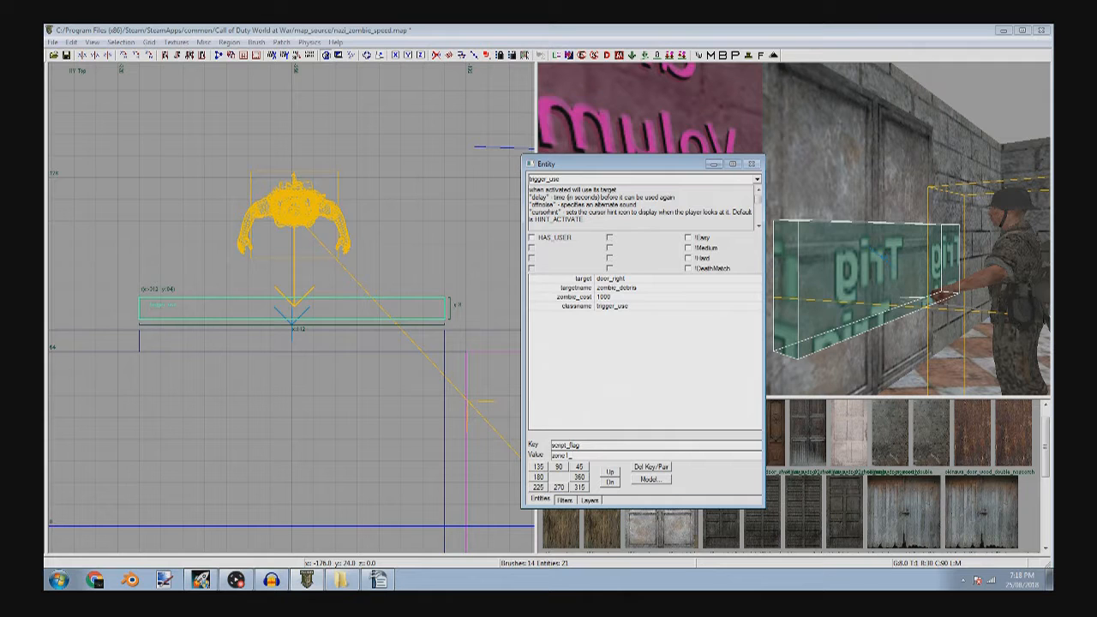
{"action": "key", "text": "Return"}
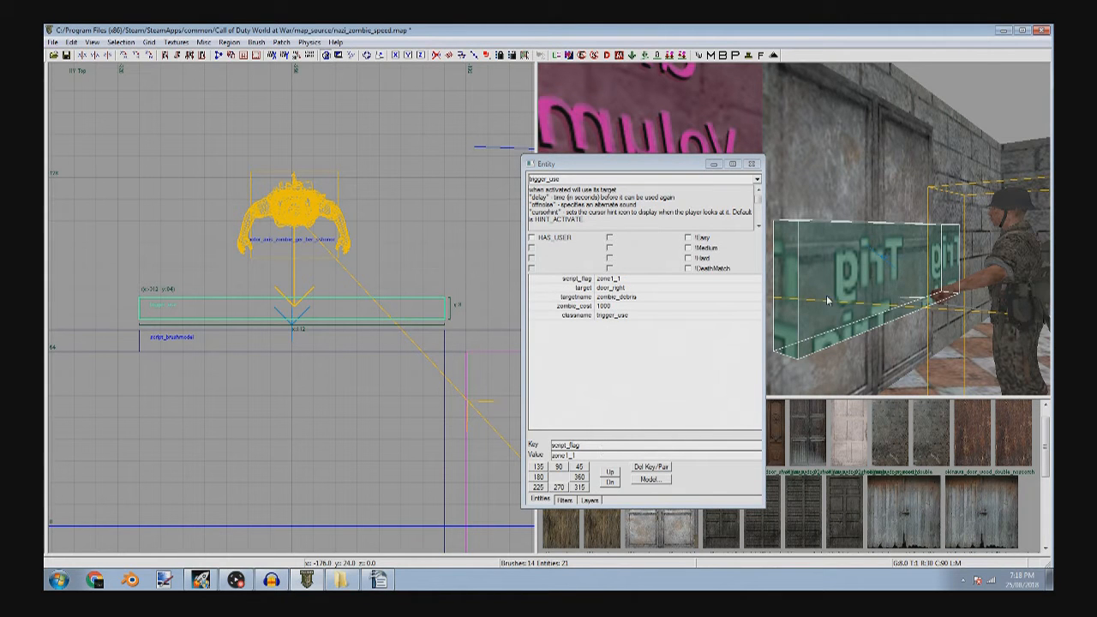
- Switch to Chrome, search for waw zombie kvps and open the UGX-Mods guide Creating Zombie and Dog Spawners
{"action": "left_click", "coordinate": [378, 580]}
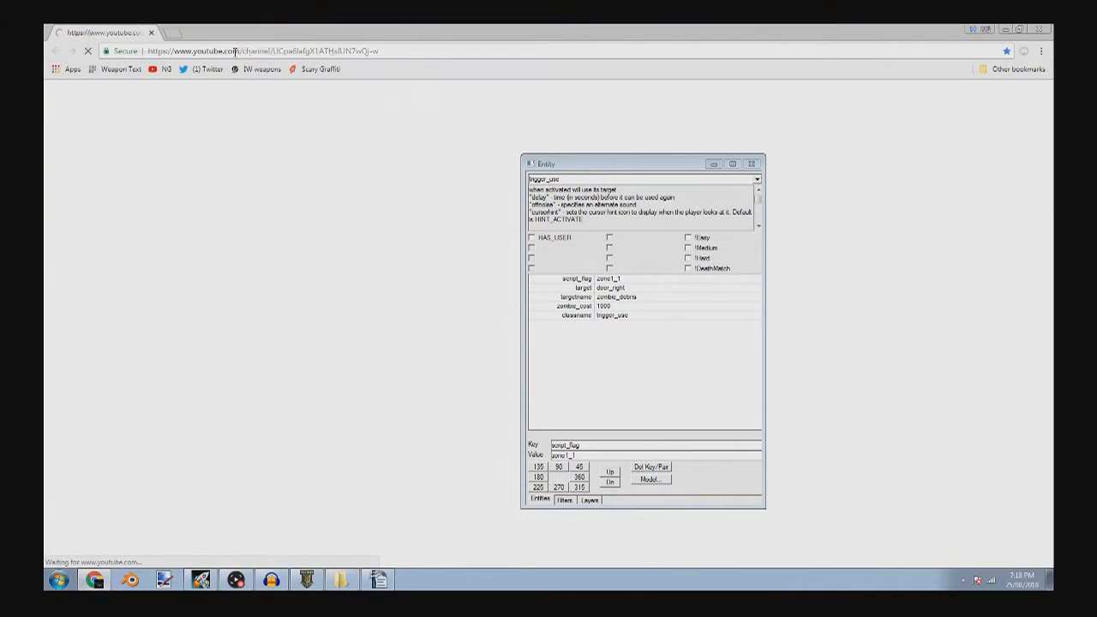
{"action": "left_click", "coordinate": [233, 52]}
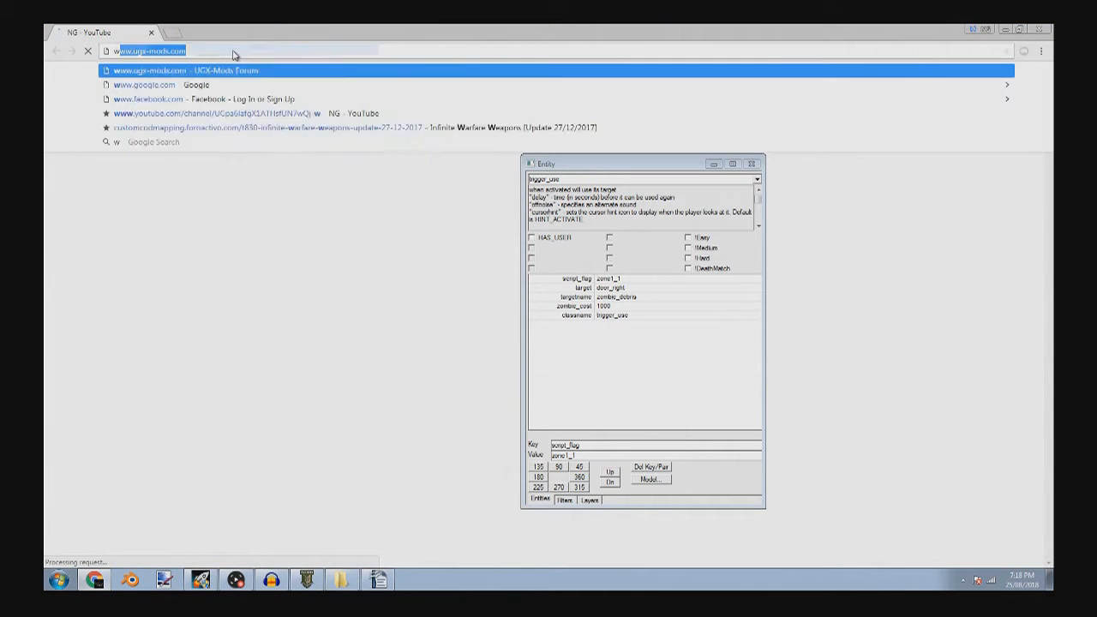
{"action": "type", "text": "waw"}
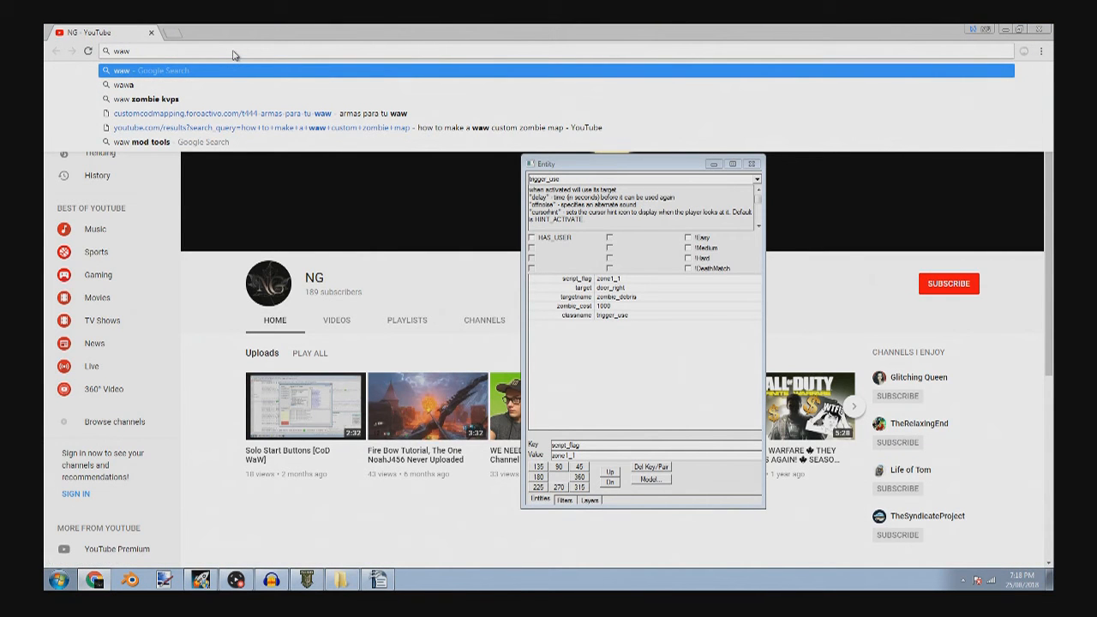
{"action": "key", "text": "Down"}
{"action": "key", "text": "Down"}
{"action": "key", "text": "Return"}
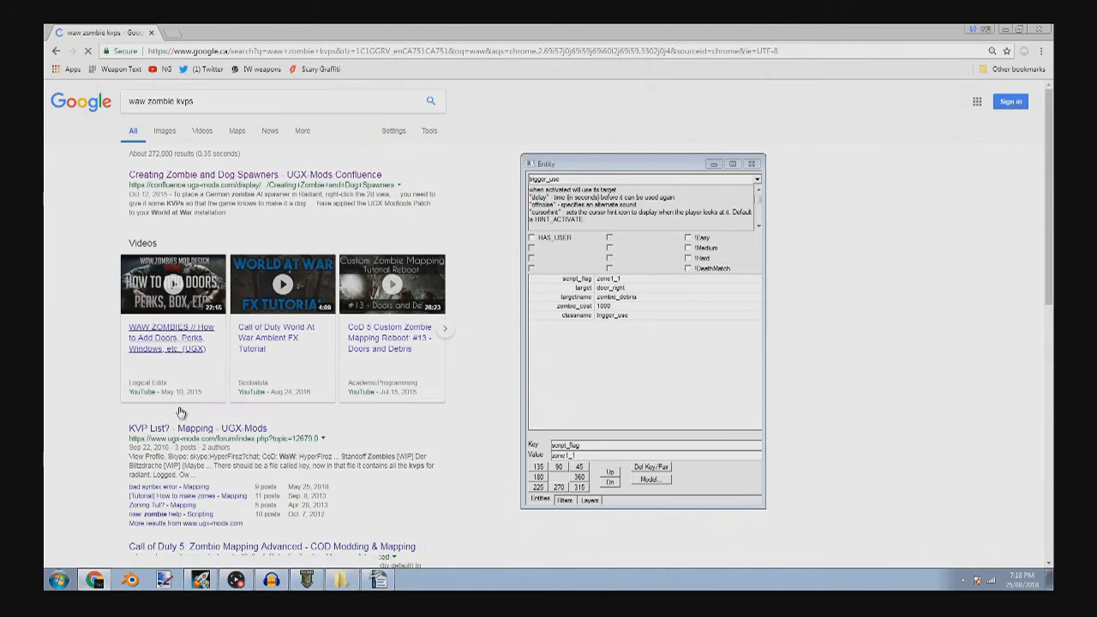
{"action": "left_click", "coordinate": [242, 176]}
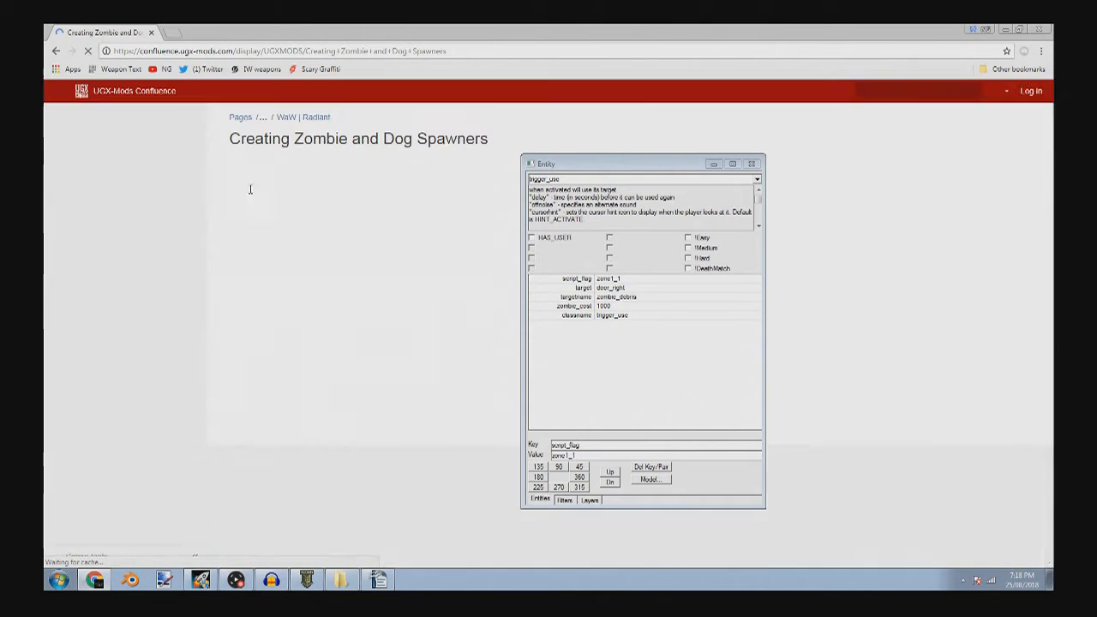
- Check the trigger key-value pairs in the Creating a Debris Blocker guide and return to Radiant
{"action": "scroll", "coordinate": [279, 255], "scroll_direction": "down", "scroll_amount": 4}
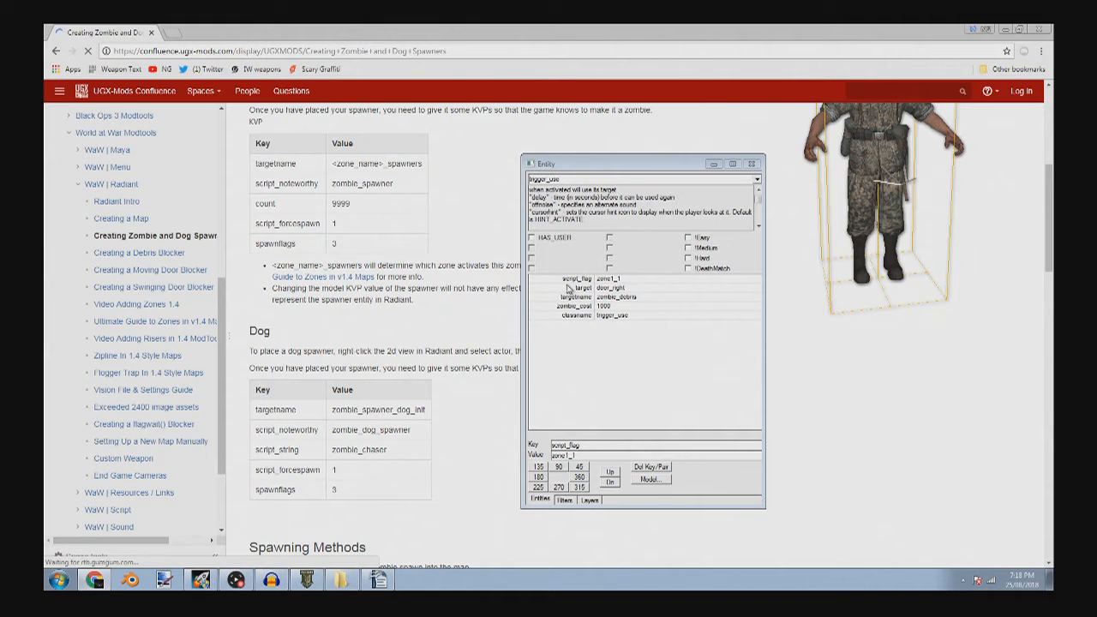
{"action": "scroll", "coordinate": [397, 455], "scroll_direction": "down", "scroll_amount": 3}
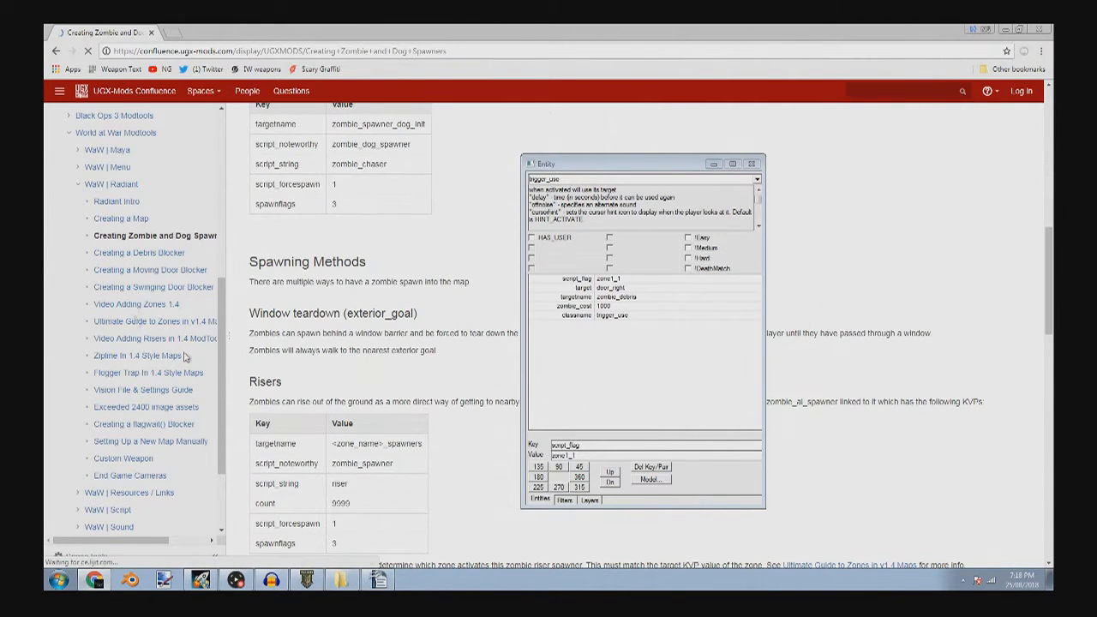
{"action": "left_click", "coordinate": [162, 252]}
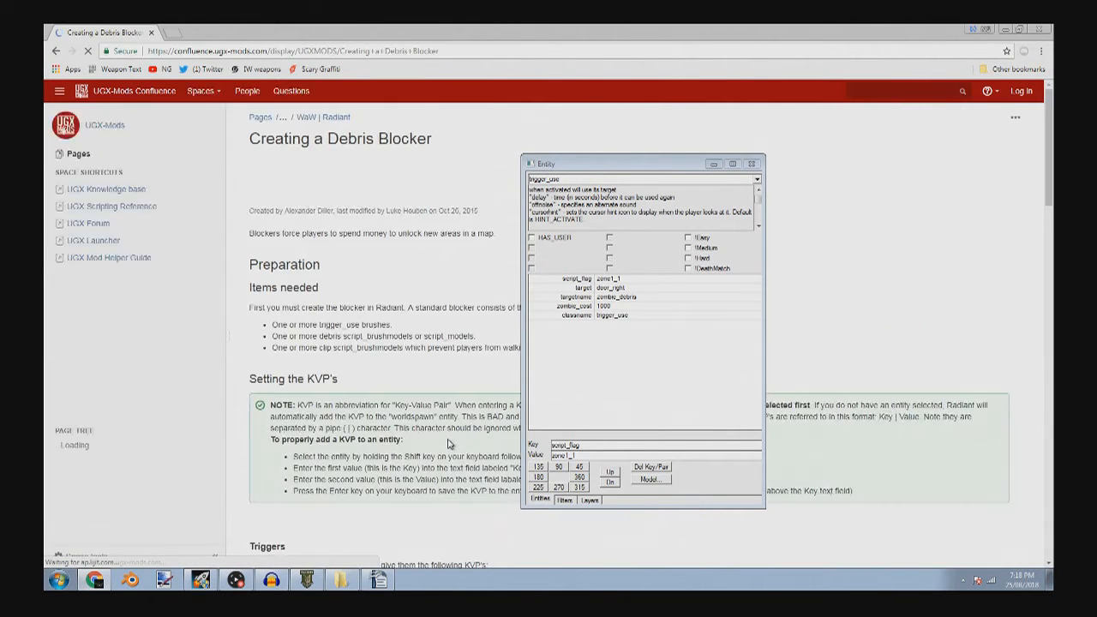
{"action": "scroll", "coordinate": [420, 463], "scroll_direction": "down", "scroll_amount": 4}
{"action": "scroll", "coordinate": [312, 417], "scroll_direction": "down", "scroll_amount": 1}
{"action": "scroll", "coordinate": [312, 416], "scroll_direction": "down", "scroll_amount": 1}
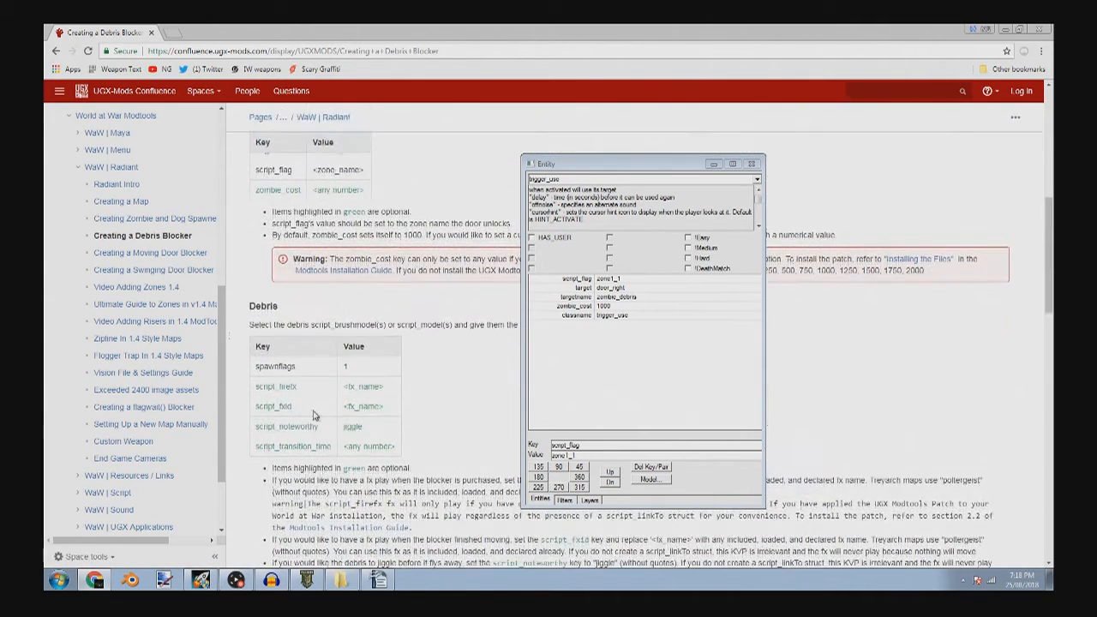
{"action": "scroll", "coordinate": [300, 232], "scroll_direction": "up", "scroll_amount": 1}
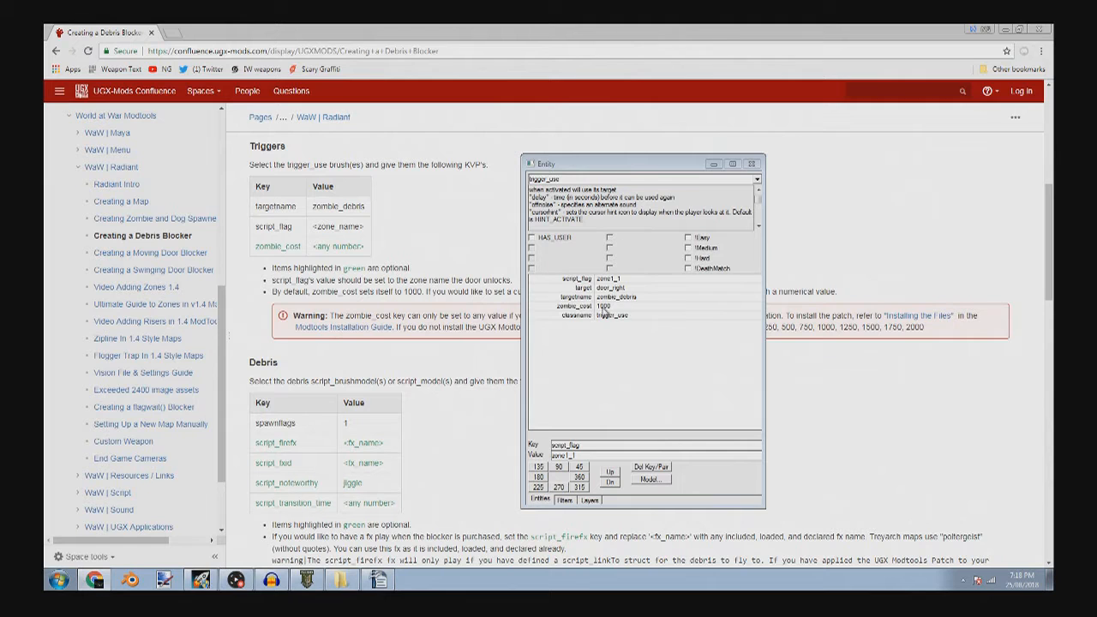
{"action": "left_click", "coordinate": [152, 34]}
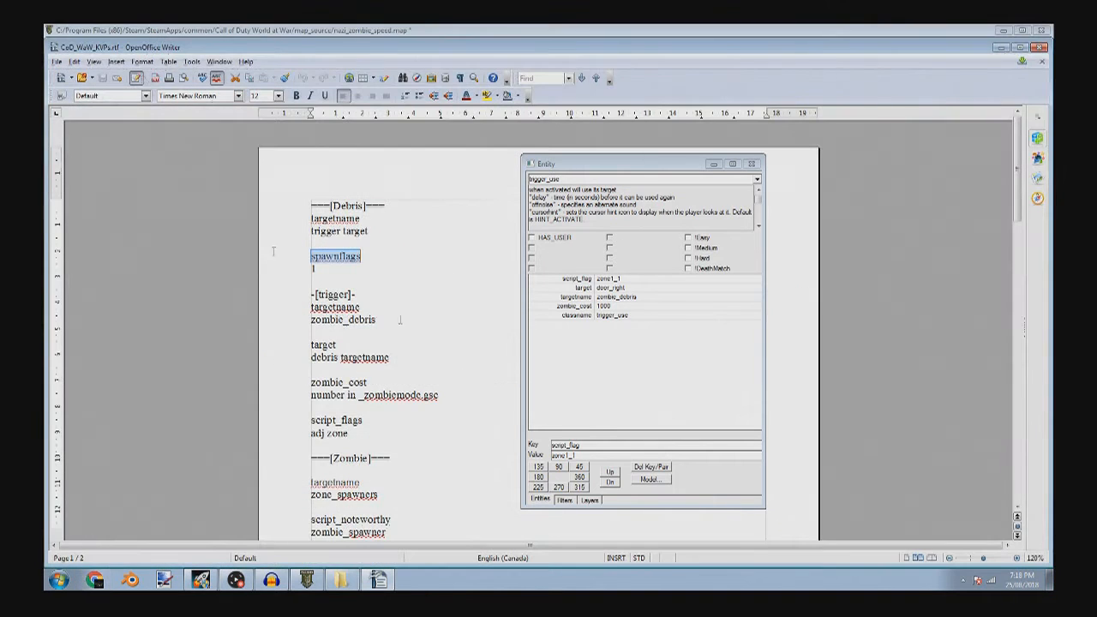
{"action": "left_click", "coordinate": [307, 580]}
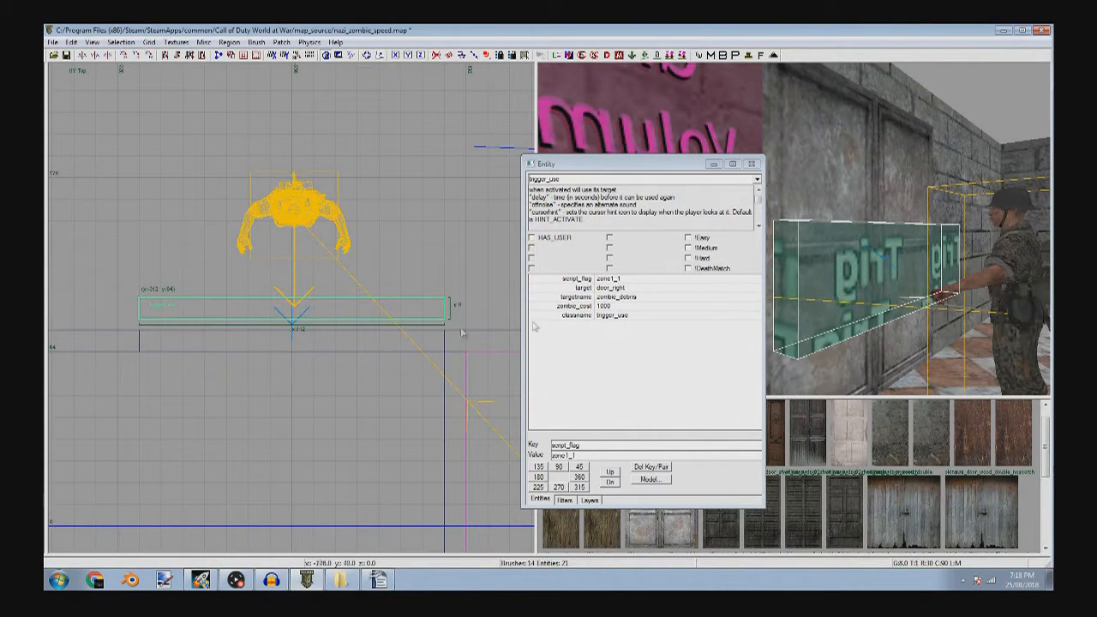
- Duplicate the trigger onto the opposite side of the door and set the copy's script_flag to zone1_2
{"action": "scroll", "coordinate": [372, 296], "scroll_direction": "down", "scroll_amount": 3}
{"action": "key", "text": "space"}
{"action": "left_click_drag", "start_coordinate": [384, 316], "coordinate": [372, 343]}
{"action": "left_click", "coordinate": [631, 453]}
{"action": "key", "text": "BackSpace"}
{"action": "type", "text": "2"}
{"action": "key", "text": "Return"}
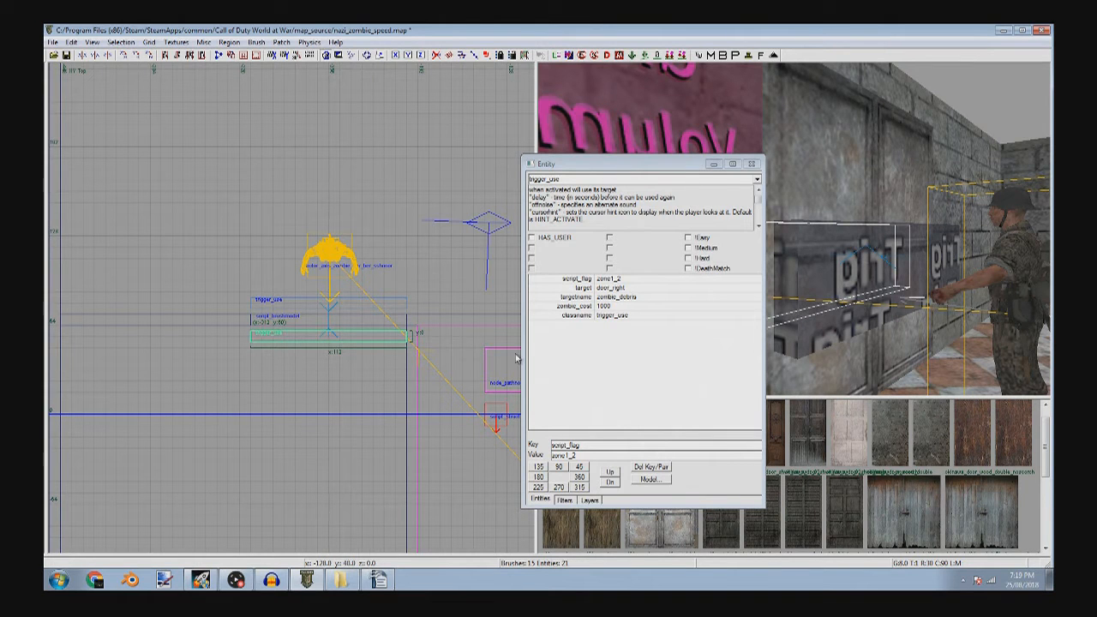
- Duplicate both door triggers and place the copies on either side of the other door
{"action": "left_click", "coordinate": [713, 164]}
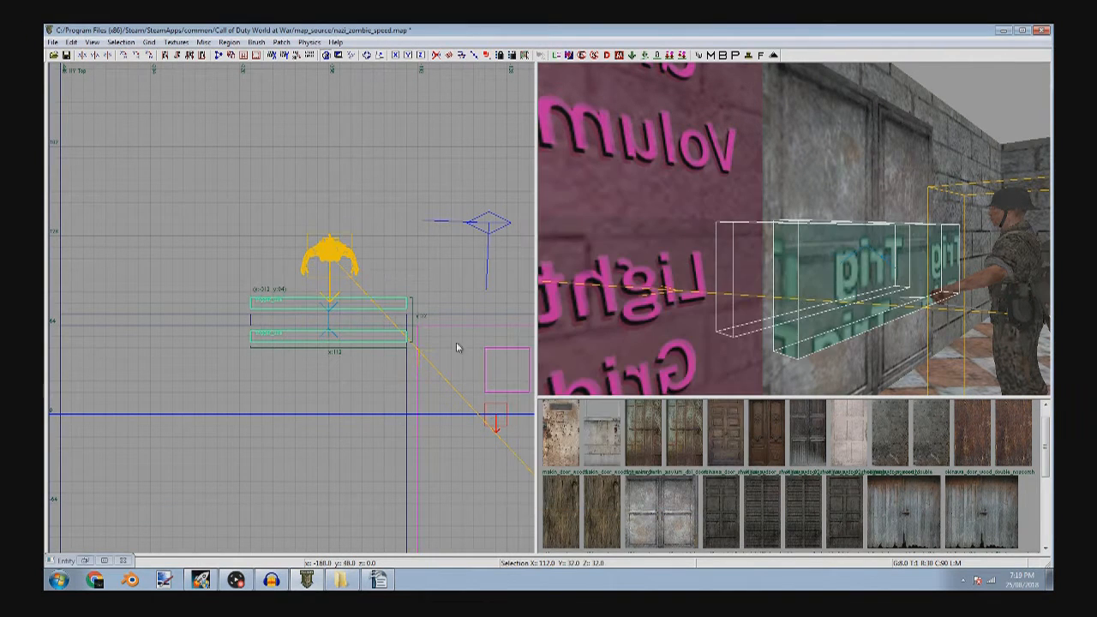
{"action": "scroll", "coordinate": [455, 345], "scroll_direction": "down", "scroll_amount": 2}
{"action": "mouse_move", "coordinate": [206, 320]}
{"action": "left_mouse_down"}
{"action": "mouse_move", "coordinate": [525, 315]}
{"action": "mouse_move", "coordinate": [313, 315]}
{"action": "left_mouse_up"}
{"action": "scroll", "coordinate": [313, 314], "scroll_direction": "up", "scroll_amount": 4}
{"action": "mouse_move", "coordinate": [686, 266]}
{"action": "right_mouse_down"}
{"action": "mouse_move", "coordinate": [754, 274]}
{"action": "mouse_move", "coordinate": [847, 260]}
{"action": "right_mouse_up"}
- Set the target of the two copied triggers to door_left
{"action": "key", "text": "n"}
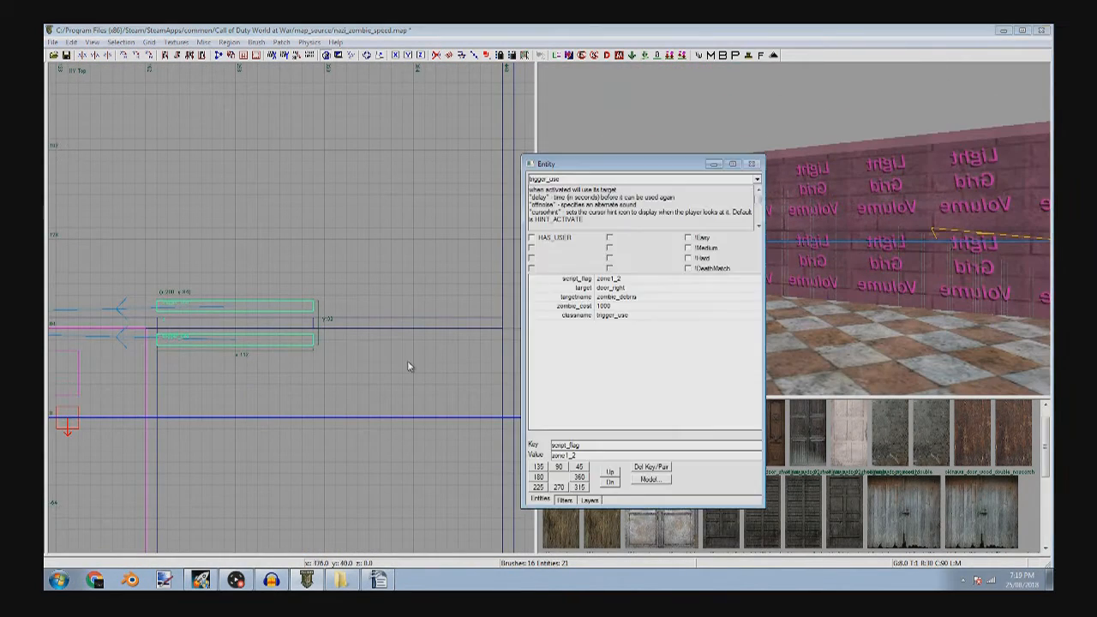
{"action": "left_click", "coordinate": [603, 278]}
{"action": "left_click", "coordinate": [598, 288]}
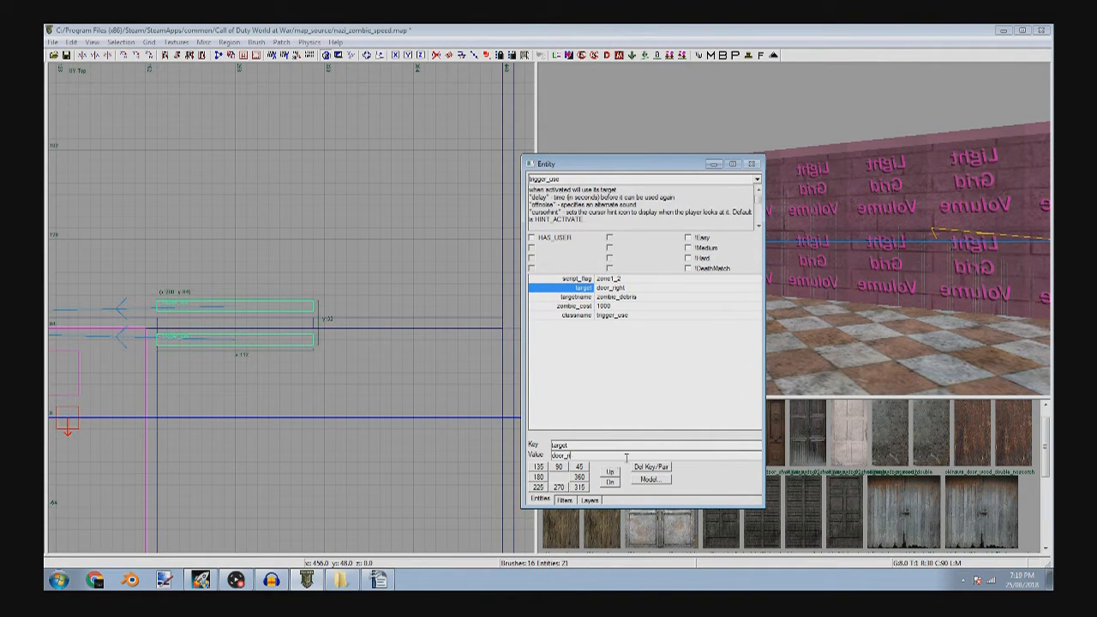
{"action": "key", "text": "Return"}
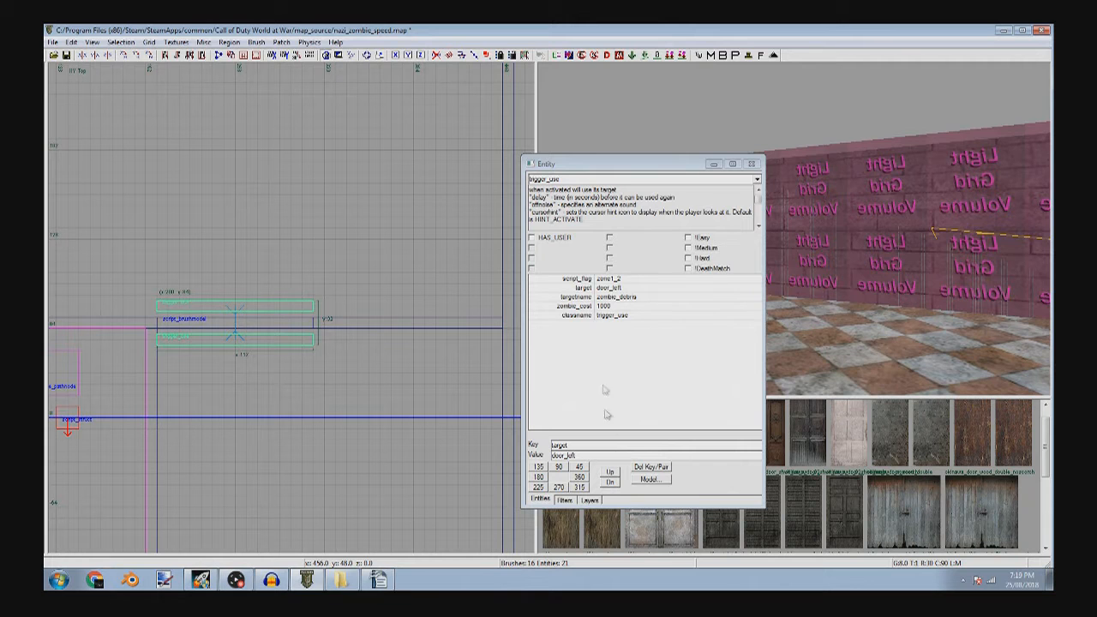
- Set the script_flag of the copied trigger carrying zone1_1 to zone1_3
{"action": "right_click_drag", "start_coordinate": [830, 298], "coordinate": [861, 300]}
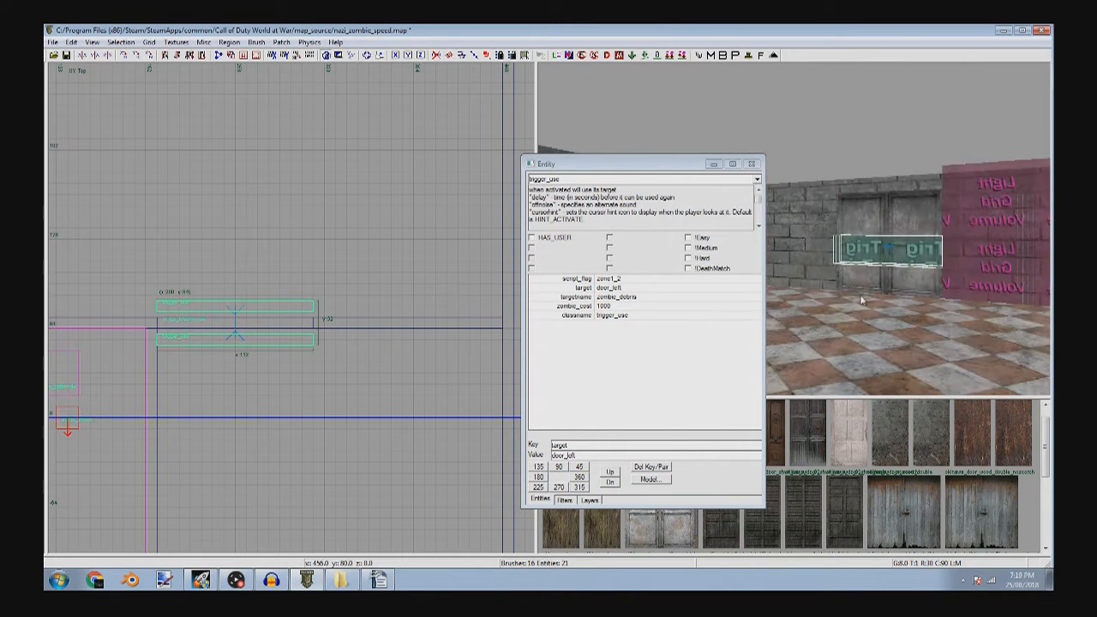
{"action": "right_click_drag", "start_coordinate": [881, 244], "coordinate": [801, 303]}
{"action": "left_click", "coordinate": [801, 304], "text": "shift"}
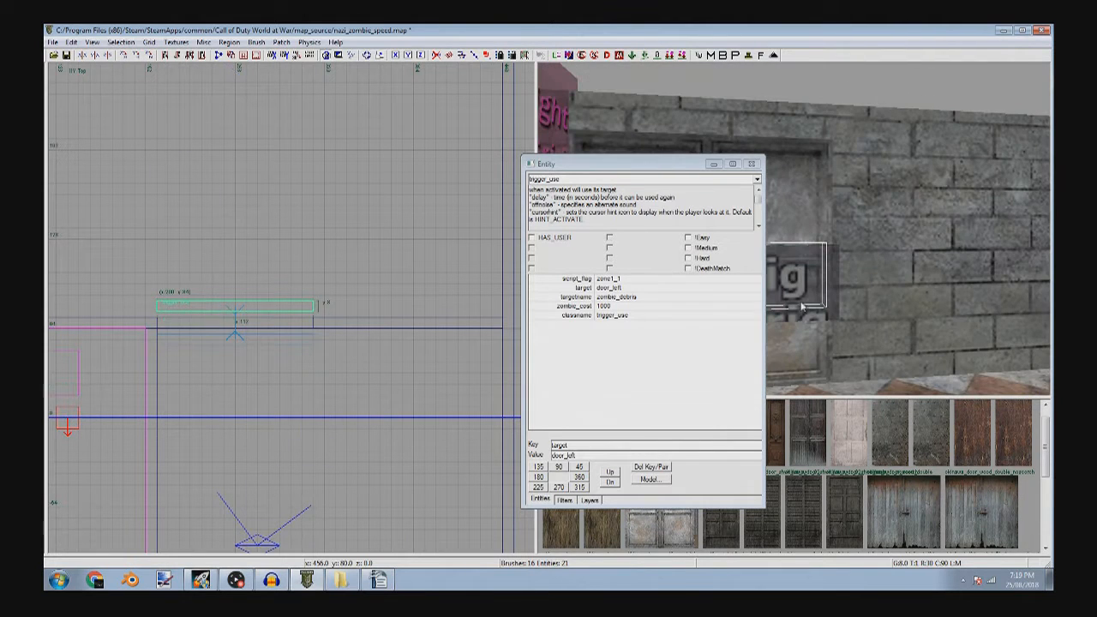
{"action": "left_click", "coordinate": [610, 280]}
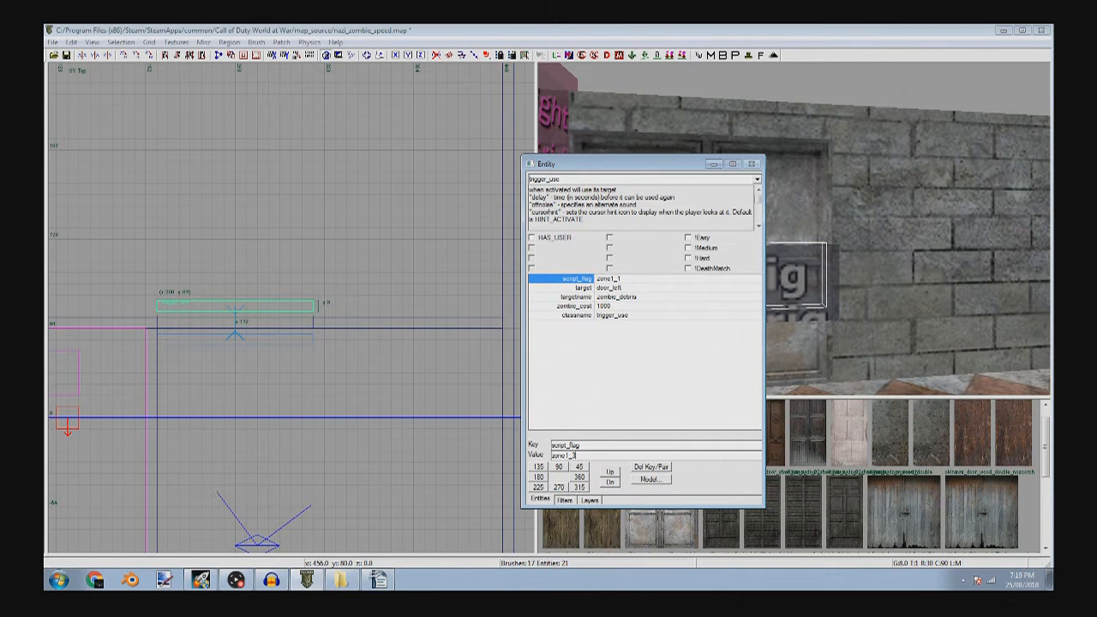
{"action": "key", "text": "Return"}
- Edit the script_flag value of the trigger on the opposite side of the door_left door
{"action": "right_click_drag", "start_coordinate": [794, 345], "coordinate": [869, 297]}
{"action": "left_click", "coordinate": [863, 279], "text": "shift"}
{"action": "left_click", "coordinate": [869, 297], "text": "shift"}
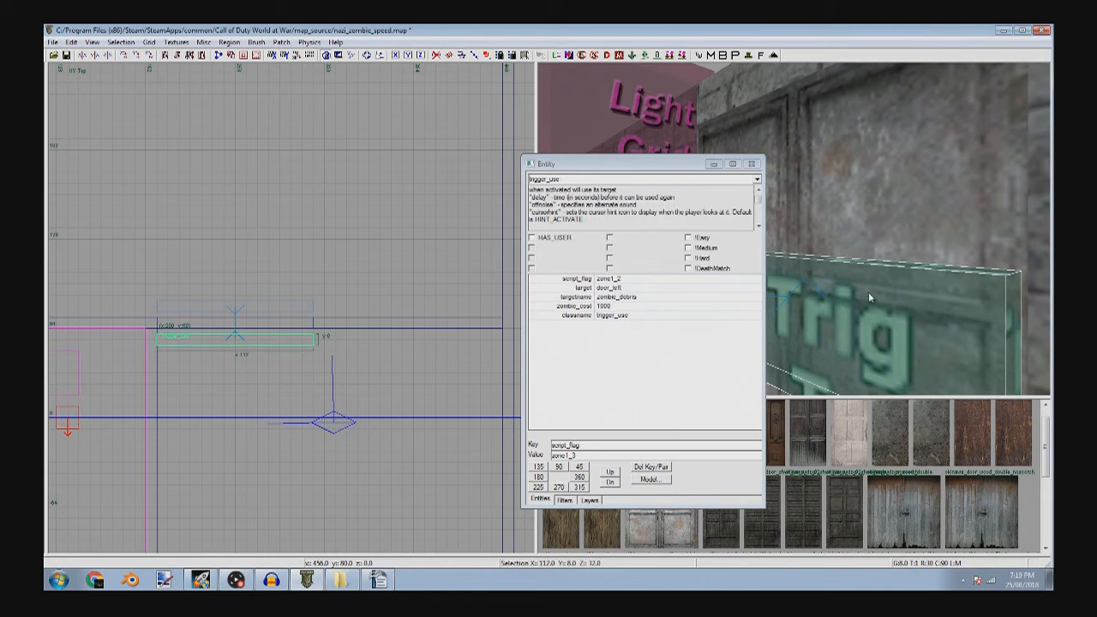
{"action": "left_click", "coordinate": [626, 279]}
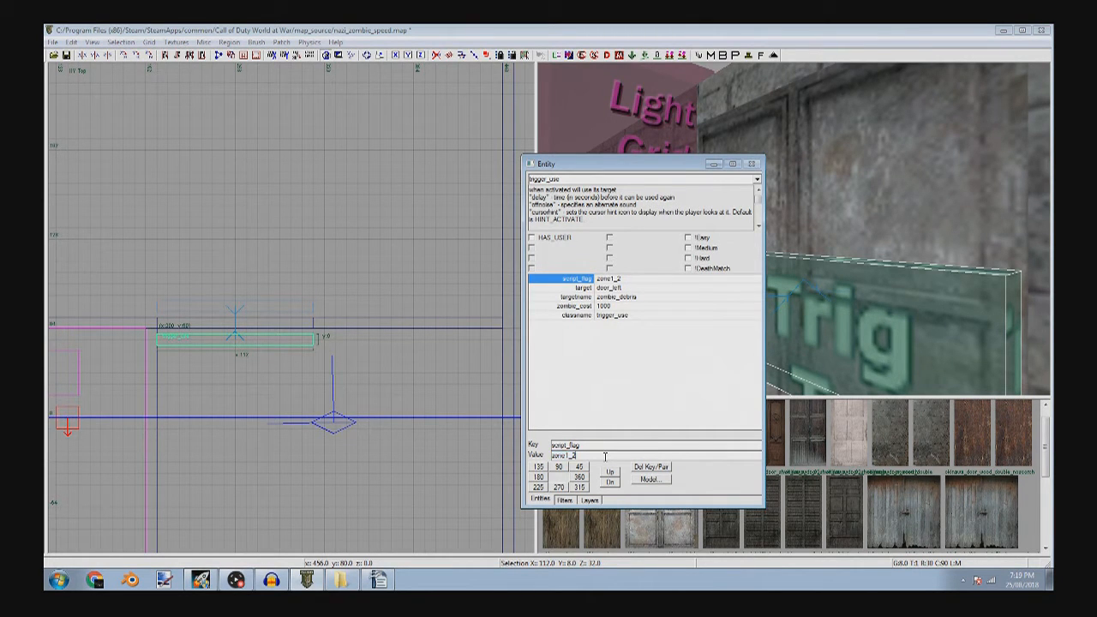
{"action": "key", "text": "Return"}
- Resize the light grid volume so its sides enclose all rooms of the map
{"action": "left_click", "coordinate": [714, 165]}
{"action": "right_click_drag", "start_coordinate": [715, 172], "coordinate": [688, 218]}
{"action": "key", "text": "Escape"}
{"action": "left_click", "coordinate": [669, 225], "text": "shift"}
{"action": "scroll", "coordinate": [238, 370], "scroll_direction": "down", "scroll_amount": 10}
{"action": "left_click_drag", "start_coordinate": [279, 374], "coordinate": [309, 375]}
{"action": "scroll", "coordinate": [233, 360], "scroll_direction": "up", "scroll_amount": 2}
{"action": "left_click_drag", "start_coordinate": [240, 291], "coordinate": [249, 148]}
{"action": "scroll", "coordinate": [265, 260], "scroll_direction": "up", "scroll_amount": 4}
{"action": "left_click_drag", "start_coordinate": [269, 264], "coordinate": [340, 260]}
{"action": "left_click_drag", "start_coordinate": [254, 165], "coordinate": [257, 251]}
{"action": "scroll", "coordinate": [265, 249], "scroll_direction": "down", "scroll_amount": 4}
{"action": "right_click_drag", "start_coordinate": [274, 245], "coordinate": [340, 156]}
{"action": "scroll", "coordinate": [380, 346], "scroll_direction": "up", "scroll_amount": 3}
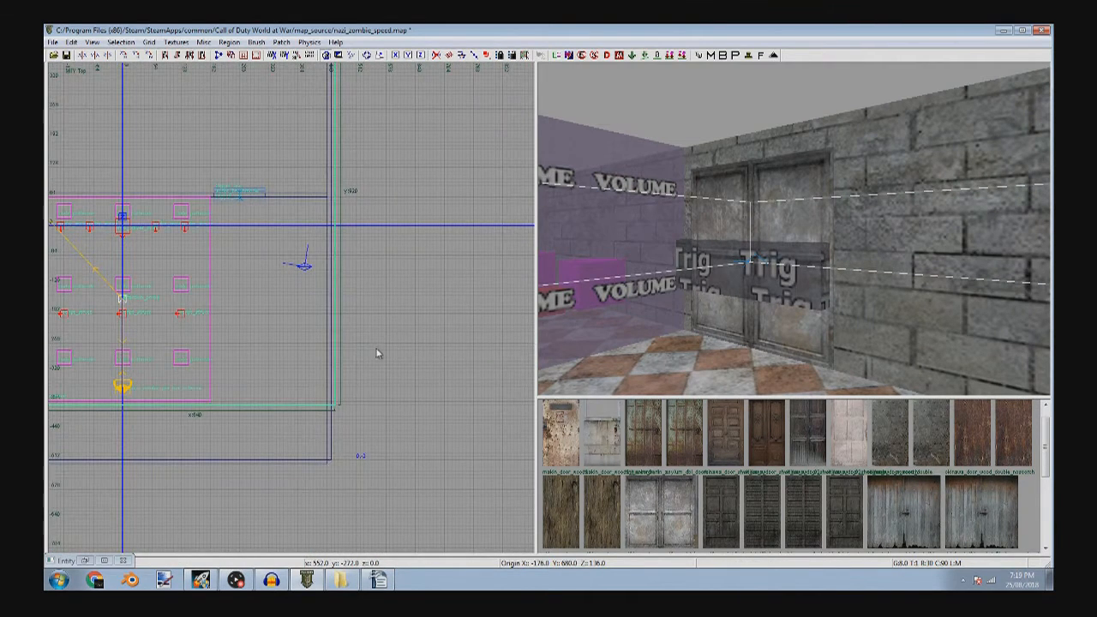
{"action": "scroll", "coordinate": [379, 355], "scroll_direction": "down", "scroll_amount": 3}
{"action": "scroll", "coordinate": [322, 410], "scroll_direction": "up", "scroll_amount": 5}
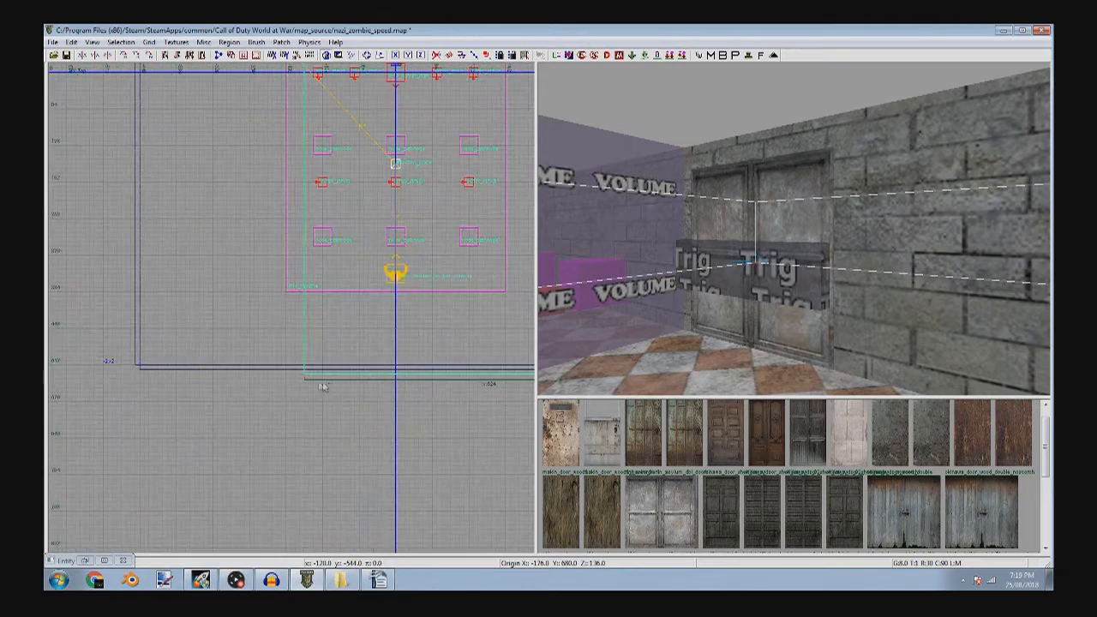
{"action": "scroll", "coordinate": [316, 368], "scroll_direction": "down", "scroll_amount": 2}
{"action": "key", "text": "Escape"}
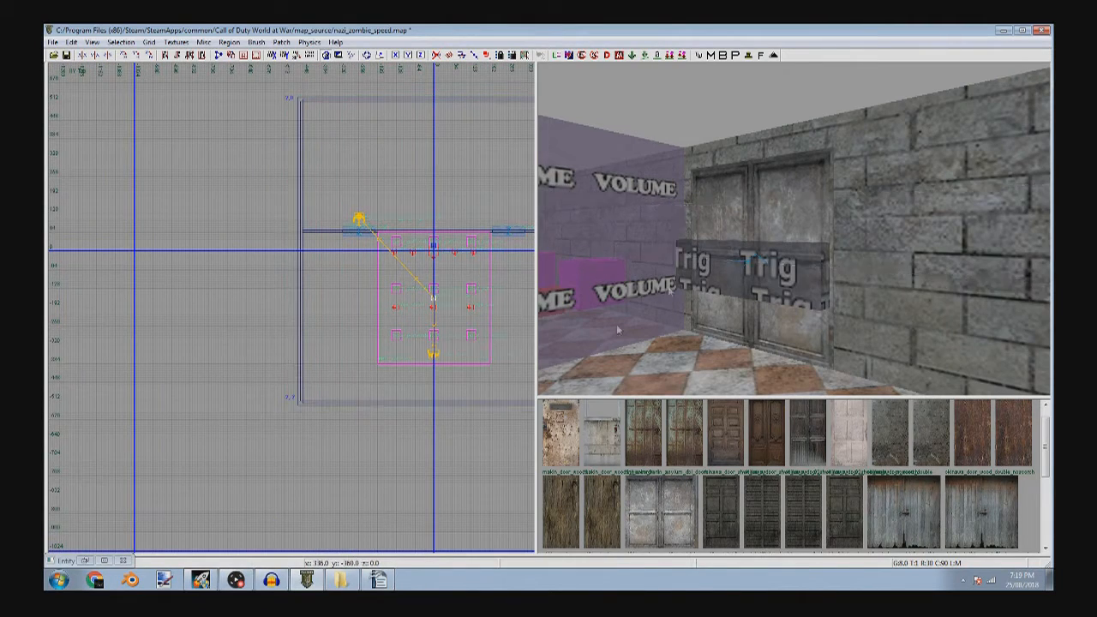
- Duplicate the 400-unit brick wall between the two doors
{"action": "right_click", "coordinate": [616, 324]}
{"action": "left_click", "coordinate": [810, 259], "text": "shift"}
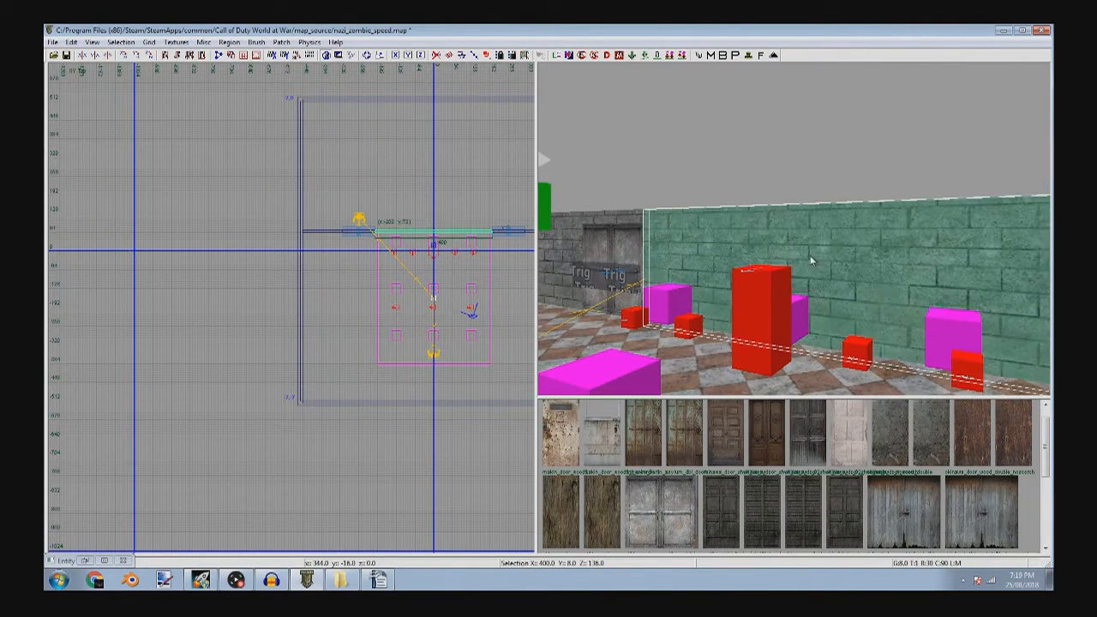
{"action": "scroll", "coordinate": [409, 235], "scroll_direction": "up", "scroll_amount": 8}
{"action": "left_click_drag", "start_coordinate": [347, 244], "coordinate": [331, 232]}
{"action": "scroll", "coordinate": [331, 232], "scroll_direction": "down", "scroll_amount": 8}
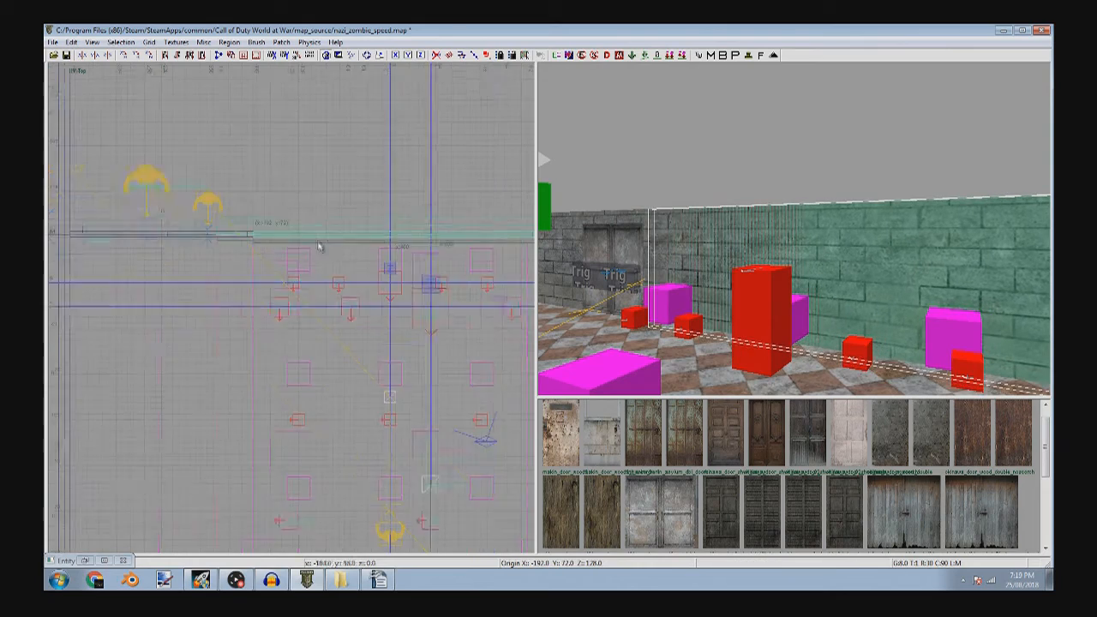
{"action": "key", "text": "Escape"}
- Place the wall copy as a divider across the far room along the x 0 line
{"action": "left_click_drag", "start_coordinate": [369, 409], "coordinate": [389, 192]}
{"action": "right_click_drag", "start_coordinate": [389, 151], "coordinate": [373, 218]}
{"action": "mouse_move", "coordinate": [360, 277]}
{"action": "left_mouse_down"}
{"action": "mouse_move", "coordinate": [343, 175]}
{"action": "mouse_move", "coordinate": [349, 112]}
{"action": "left_mouse_up"}
{"action": "scroll", "coordinate": [334, 158], "scroll_direction": "up", "scroll_amount": 5}
{"action": "right_click_drag", "start_coordinate": [735, 273], "coordinate": [627, 273]}
{"action": "right_click_drag", "start_coordinate": [531, 258], "coordinate": [972, 293]}
{"action": "scroll", "coordinate": [273, 360], "scroll_direction": "down", "scroll_amount": 6}
{"action": "right_click_drag", "start_coordinate": [275, 409], "coordinate": [259, 356]}
{"action": "scroll", "coordinate": [276, 404], "scroll_direction": "up", "scroll_amount": 6}
{"action": "scroll", "coordinate": [274, 385], "scroll_direction": "down", "scroll_amount": 4}
{"action": "left_click_drag", "start_coordinate": [147, 337], "coordinate": [239, 347]}
{"action": "mouse_move", "coordinate": [382, 355]}
{"action": "left_mouse_down"}
{"action": "mouse_move", "coordinate": [295, 349]}
{"action": "mouse_move", "coordinate": [270, 385]}
{"action": "left_mouse_up"}
{"action": "scroll", "coordinate": [264, 364], "scroll_direction": "up", "scroll_amount": 7}
{"action": "left_click_drag", "start_coordinate": [397, 382], "coordinate": [352, 377]}
{"action": "mouse_move", "coordinate": [754, 290]}
{"action": "right_mouse_down"}
{"action": "mouse_move", "coordinate": [600, 287]}
{"action": "mouse_move", "coordinate": [651, 290]}
{"action": "right_mouse_up"}
{"action": "mouse_move", "coordinate": [295, 372]}
{"action": "left_mouse_down"}
{"action": "mouse_move", "coordinate": [309, 390]}
{"action": "mouse_move", "coordinate": [295, 367]}
{"action": "mouse_move", "coordinate": [292, 128]}
{"action": "left_mouse_up"}
{"action": "scroll", "coordinate": [293, 367], "scroll_direction": "down", "scroll_amount": 4}
{"action": "key", "text": "Escape"}
- Create a 112-unit doorway segment within the new dividing wall
{"action": "left_click", "coordinate": [659, 273], "text": "shift"}
{"action": "key", "text": "Escape"}
{"action": "left_click", "coordinate": [778, 310], "text": "shift"}
{"action": "right_click_drag", "start_coordinate": [318, 199], "coordinate": [373, 314]}
{"action": "mouse_move", "coordinate": [350, 109]}
{"action": "left_mouse_down"}
{"action": "mouse_move", "coordinate": [352, 319]}
{"action": "mouse_move", "coordinate": [355, 99]}
{"action": "left_mouse_up"}
{"action": "scroll", "coordinate": [380, 228], "scroll_direction": "up", "scroll_amount": 4}
{"action": "mouse_move", "coordinate": [379, 223]}
{"action": "left_mouse_down"}
{"action": "mouse_move", "coordinate": [366, 441]}
{"action": "mouse_move", "coordinate": [369, 184]}
{"action": "left_mouse_up"}
{"action": "left_click_drag", "start_coordinate": [369, 285], "coordinate": [368, 508]}
{"action": "left_click_drag", "start_coordinate": [390, 433], "coordinate": [365, 459]}
{"action": "scroll", "coordinate": [355, 452], "scroll_direction": "down", "scroll_amount": 4}
{"action": "left_click_drag", "start_coordinate": [352, 213], "coordinate": [349, 333]}
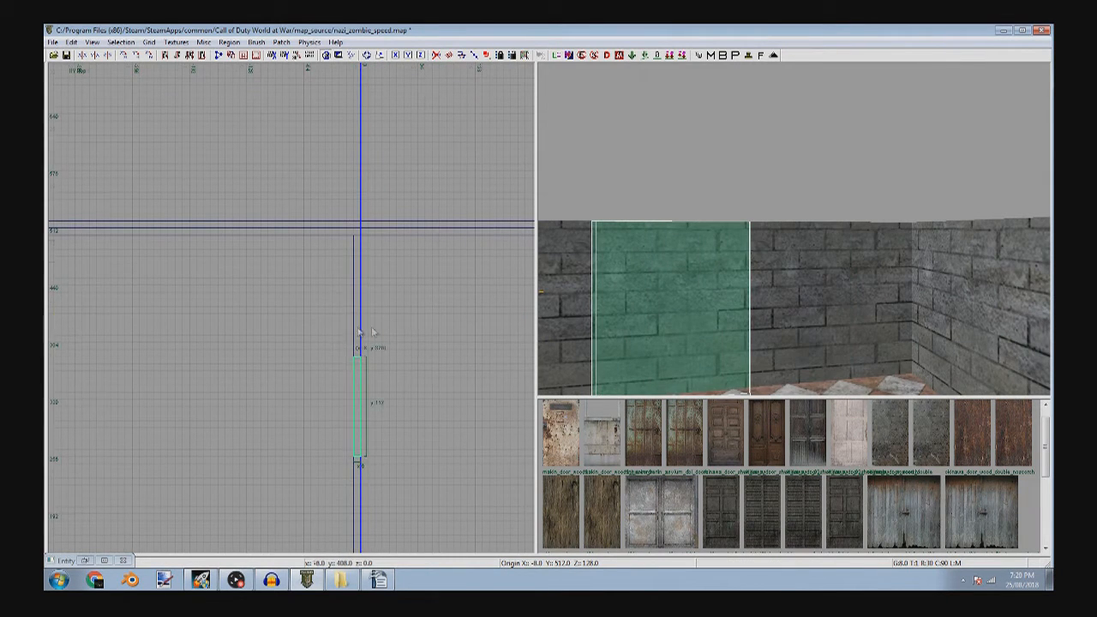
- Raise the bottom of the doorway segment in the side view to leave only a header above the opening
{"action": "key", "text": "ctrl+Tab"}
{"action": "key", "text": "ctrl+Tab"}
{"action": "left_click_drag", "start_coordinate": [332, 381], "coordinate": [319, 276]}
{"action": "scroll", "coordinate": [212, 291], "scroll_direction": "down", "scroll_amount": 5}
{"action": "scroll", "coordinate": [204, 292], "scroll_direction": "up", "scroll_amount": 6}
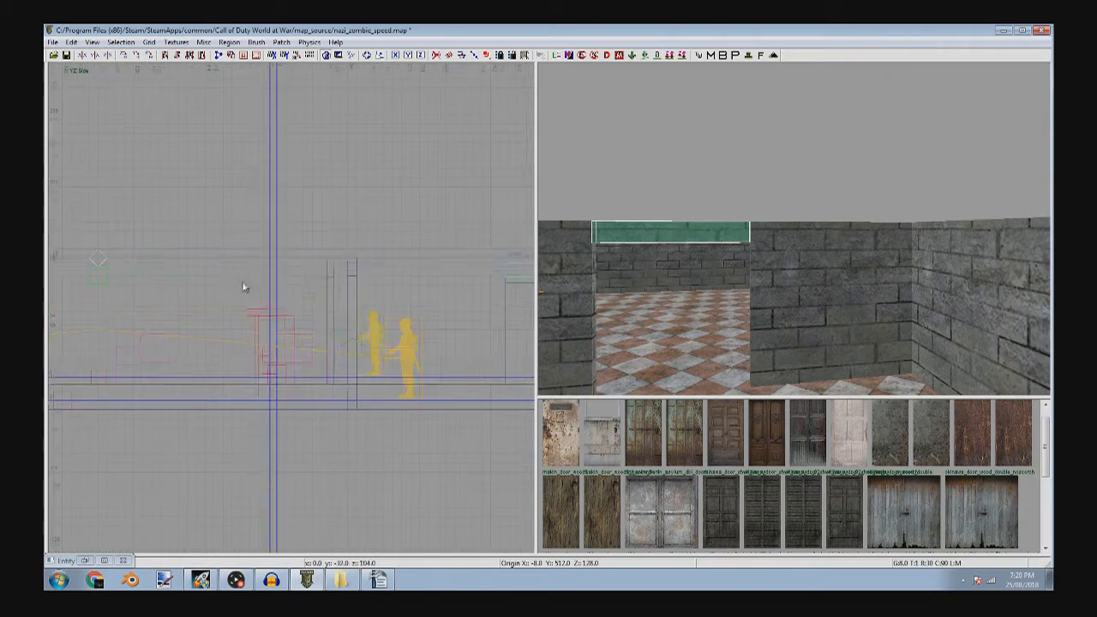
{"action": "scroll", "coordinate": [272, 287], "scroll_direction": "down", "scroll_amount": 3}
{"action": "scroll", "coordinate": [325, 283], "scroll_direction": "up", "scroll_amount": 4}
{"action": "key", "text": "Escape"}
- Duplicate the existing double door, rotate the copy and move it towards the new doorway
{"action": "right_click_drag", "start_coordinate": [584, 298], "coordinate": [700, 297]}
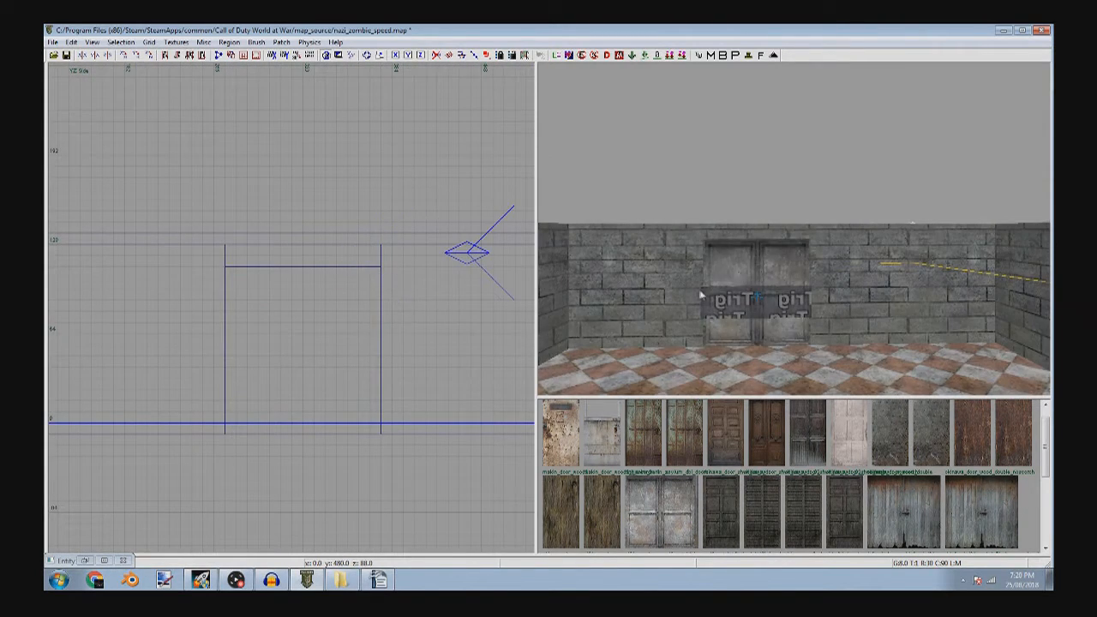
{"action": "left_click", "coordinate": [732, 283], "text": "shift"}
{"action": "scroll", "coordinate": [211, 280], "scroll_direction": "down", "scroll_amount": 4}
{"action": "key", "text": "KP_Subtract"}
{"action": "key", "text": "r"}
{"action": "left_click_drag", "start_coordinate": [111, 301], "coordinate": [290, 298]}
{"action": "scroll", "coordinate": [290, 298], "scroll_direction": "up", "scroll_amount": 5}
{"action": "mouse_move", "coordinate": [338, 346]}
{"action": "left_mouse_down"}
{"action": "mouse_move", "coordinate": [206, 330]}
{"action": "mouse_move", "coordinate": [220, 328]}
{"action": "left_mouse_up"}
- Fit the duplicated double door into the new doorway of the dividing wall in the top view
{"action": "key", "text": "Escape"}
{"action": "mouse_move", "coordinate": [639, 371]}
{"action": "right_mouse_down"}
{"action": "mouse_move", "coordinate": [652, 334]}
{"action": "mouse_move", "coordinate": [639, 371]}
{"action": "right_mouse_up"}
{"action": "left_click", "coordinate": [639, 371], "text": "shift"}
{"action": "key", "text": "ctrl+Tab"}
{"action": "scroll", "coordinate": [304, 341], "scroll_direction": "down", "scroll_amount": 4}
{"action": "left_click_drag", "start_coordinate": [304, 336], "coordinate": [109, 312]}
{"action": "scroll", "coordinate": [118, 306], "scroll_direction": "up", "scroll_amount": 7}
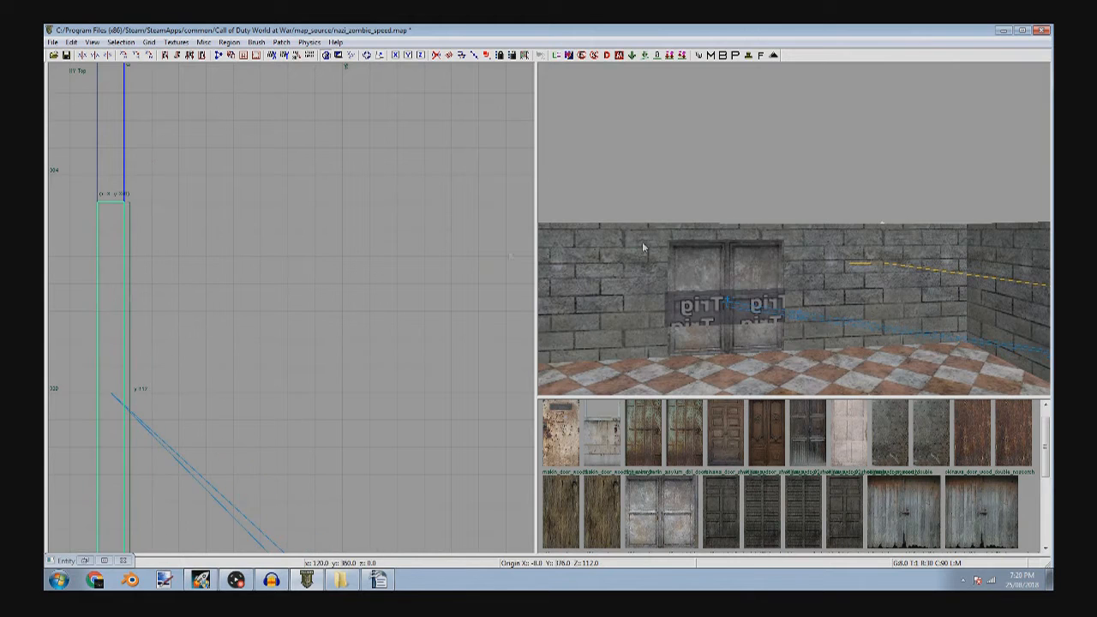
- Set the targetname of the double door in the dividing wall to door_mid
{"action": "right_click_drag", "start_coordinate": [591, 255], "coordinate": [646, 250]}
{"action": "key", "text": "n"}
{"action": "left_click", "coordinate": [619, 288]}
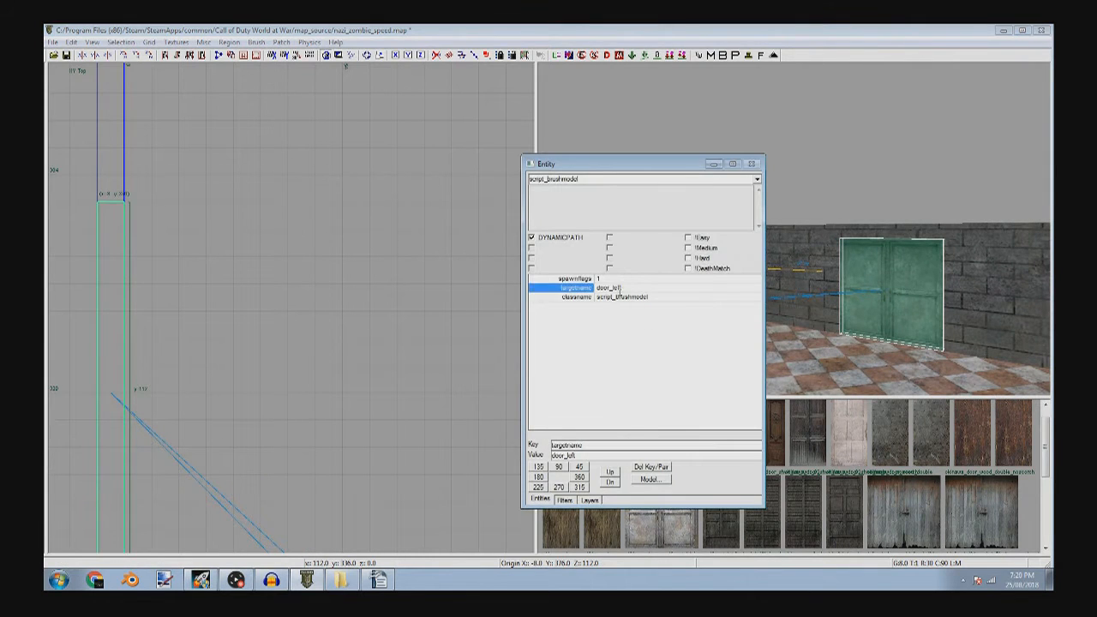
{"action": "left_click", "coordinate": [623, 457]}
{"action": "key", "text": "BackSpace"}
{"action": "key", "text": "BackSpace"}
{"action": "key", "text": "BackSpace"}
{"action": "key", "text": "BackSpace"}
{"action": "type", "text": "mid"}
{"action": "key", "text": "Return"}
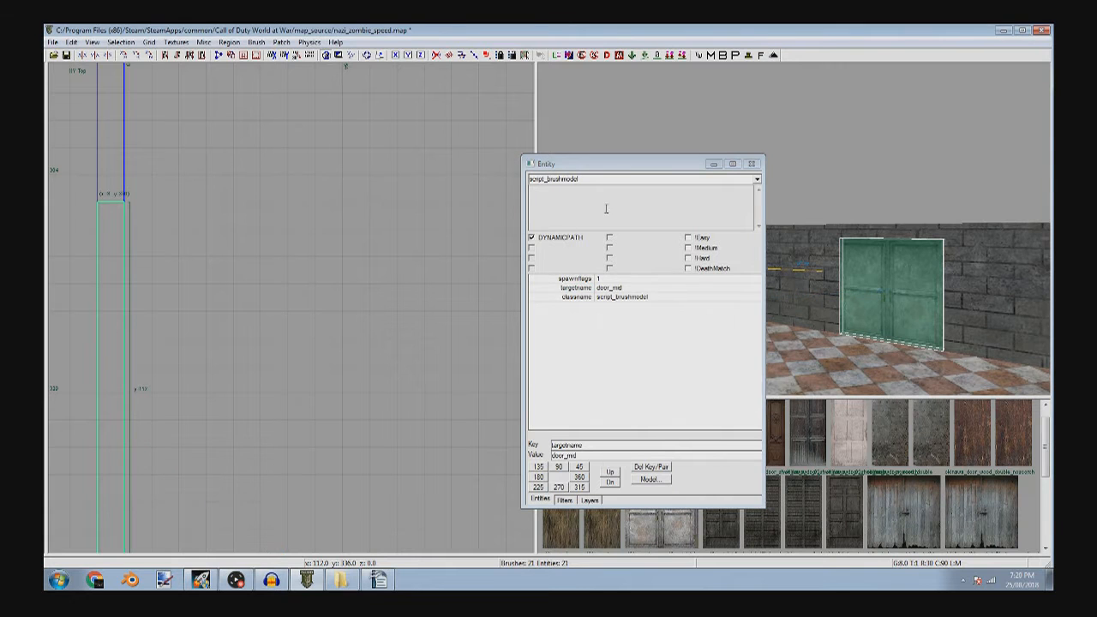
{"action": "left_click", "coordinate": [713, 163]}
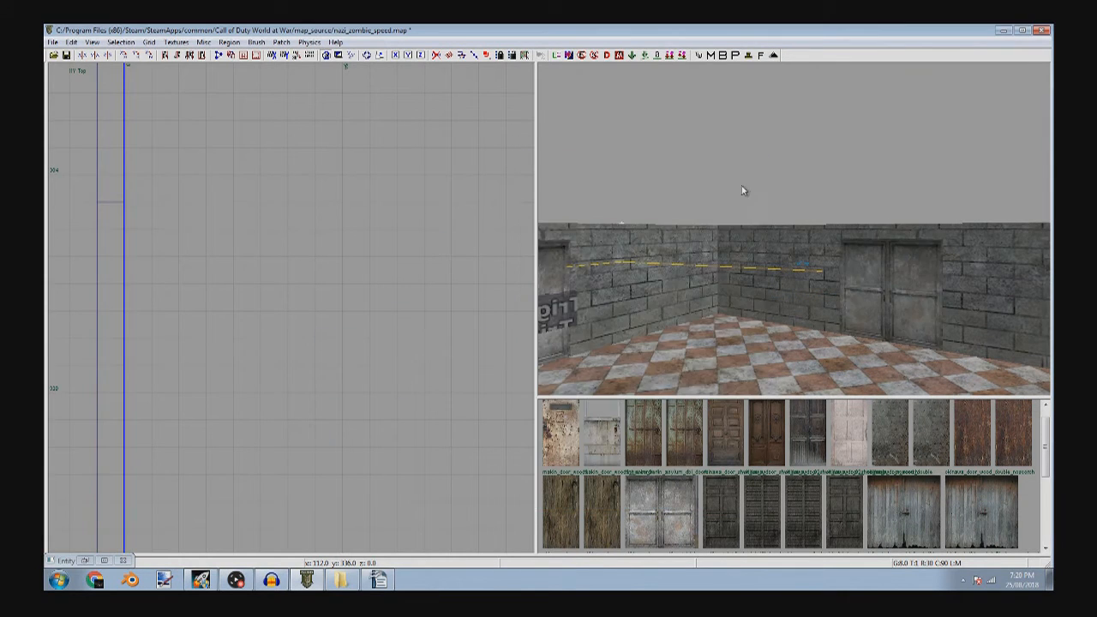
- Set the script_flag of the door_left trigger on the start room side to zone1_1
{"action": "right_click", "coordinate": [814, 245]}
{"action": "right_click_drag", "start_coordinate": [814, 245], "coordinate": [818, 303]}
{"action": "right_click", "coordinate": [951, 343]}
{"action": "left_click", "coordinate": [951, 344], "text": "shift"}
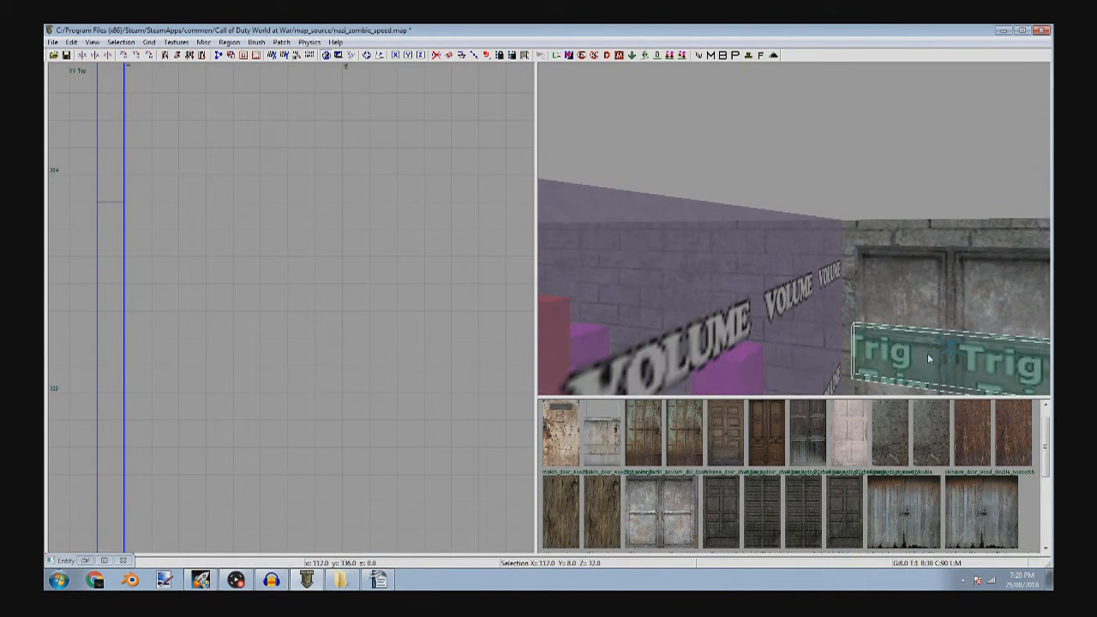
{"action": "key", "text": "n"}
{"action": "right_click", "coordinate": [790, 357]}
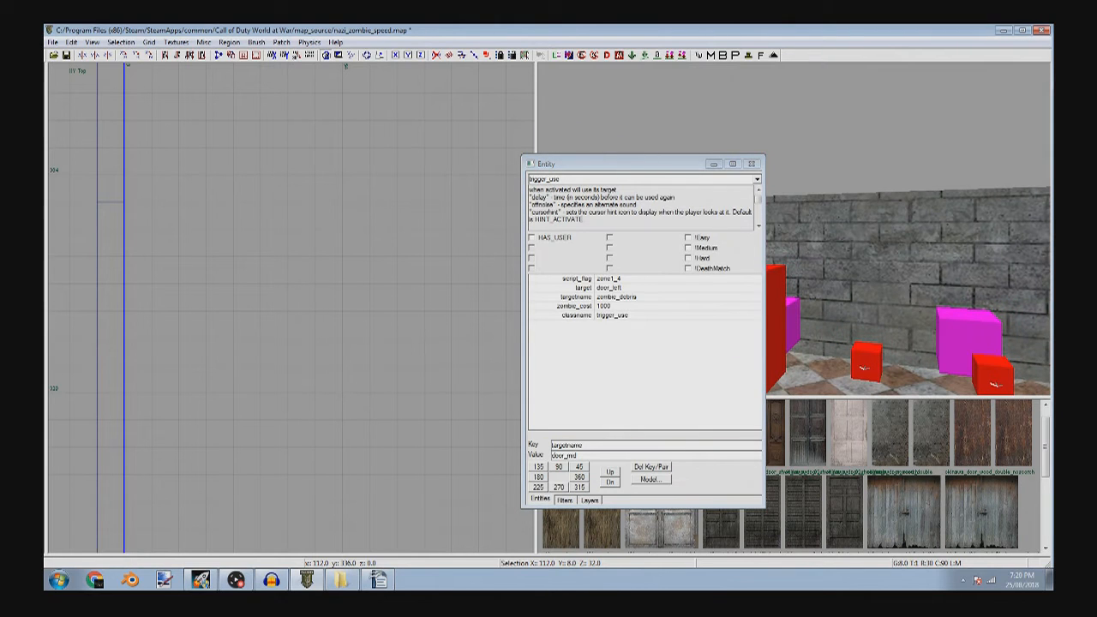
{"action": "left_click", "coordinate": [613, 278]}
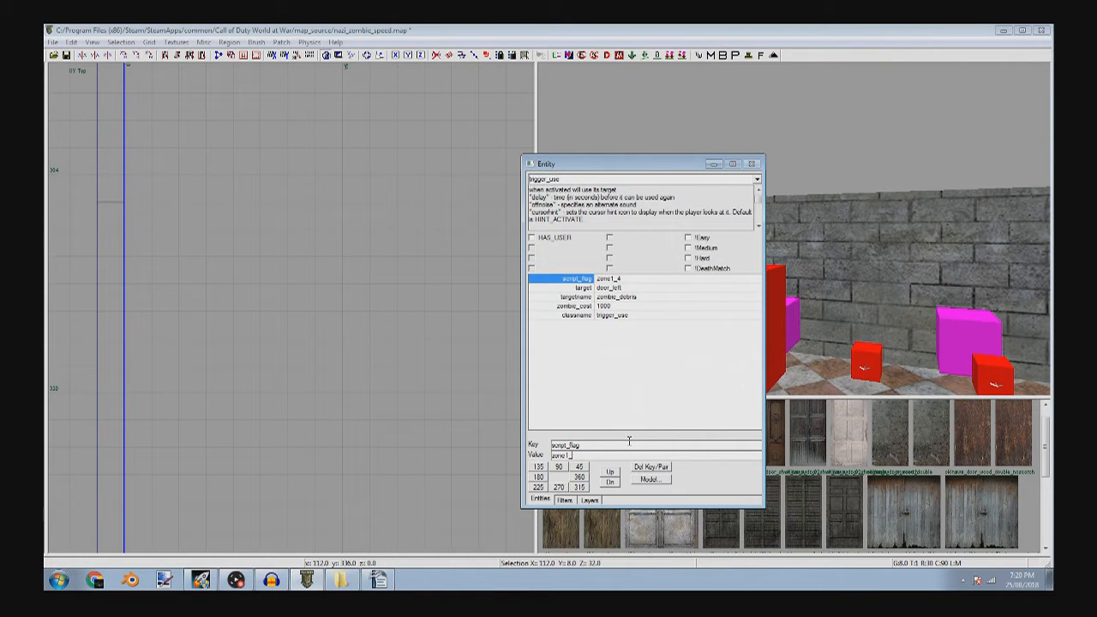
{"action": "type", "text": "1"}
{"action": "key", "text": "Return"}
- Duplicate the far-room trigger of the door_right doors, rotate the copy and place it alongside the dividing wall's doorway
{"action": "mouse_move", "coordinate": [966, 249]}
{"action": "right_mouse_down"}
{"action": "mouse_move", "coordinate": [916, 280]}
{"action": "mouse_move", "coordinate": [797, 224]}
{"action": "mouse_move", "coordinate": [846, 314]}
{"action": "mouse_move", "coordinate": [892, 274]}
{"action": "mouse_move", "coordinate": [849, 317]}
{"action": "mouse_move", "coordinate": [909, 321]}
{"action": "right_mouse_up"}
{"action": "key", "text": "Escape"}
{"action": "left_click", "coordinate": [930, 324], "text": "shift"}
{"action": "scroll", "coordinate": [288, 305], "scroll_direction": "down", "scroll_amount": 11}
{"action": "scroll", "coordinate": [221, 388], "scroll_direction": "up", "scroll_amount": 3}
{"action": "left_click_drag", "start_coordinate": [208, 385], "coordinate": [206, 247]}
{"action": "scroll", "coordinate": [305, 257], "scroll_direction": "up", "scroll_amount": 6}
{"action": "right_click_drag", "start_coordinate": [105, 267], "coordinate": [312, 286]}
{"action": "scroll", "coordinate": [297, 292], "scroll_direction": "down", "scroll_amount": 5}
{"action": "left_click_drag", "start_coordinate": [229, 296], "coordinate": [398, 296]}
- Set the script_flag of the trigger copy at the dividing doorway to zone1_2
{"action": "left_click", "coordinate": [629, 281]}
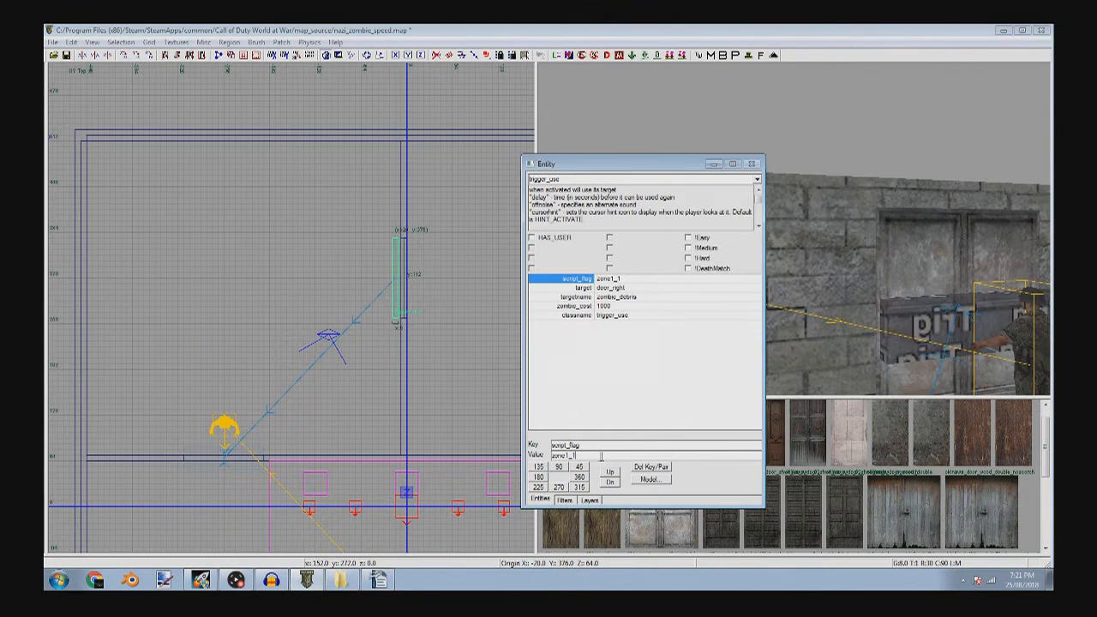
{"action": "type", "text": "2"}
{"action": "key", "text": "Return"}
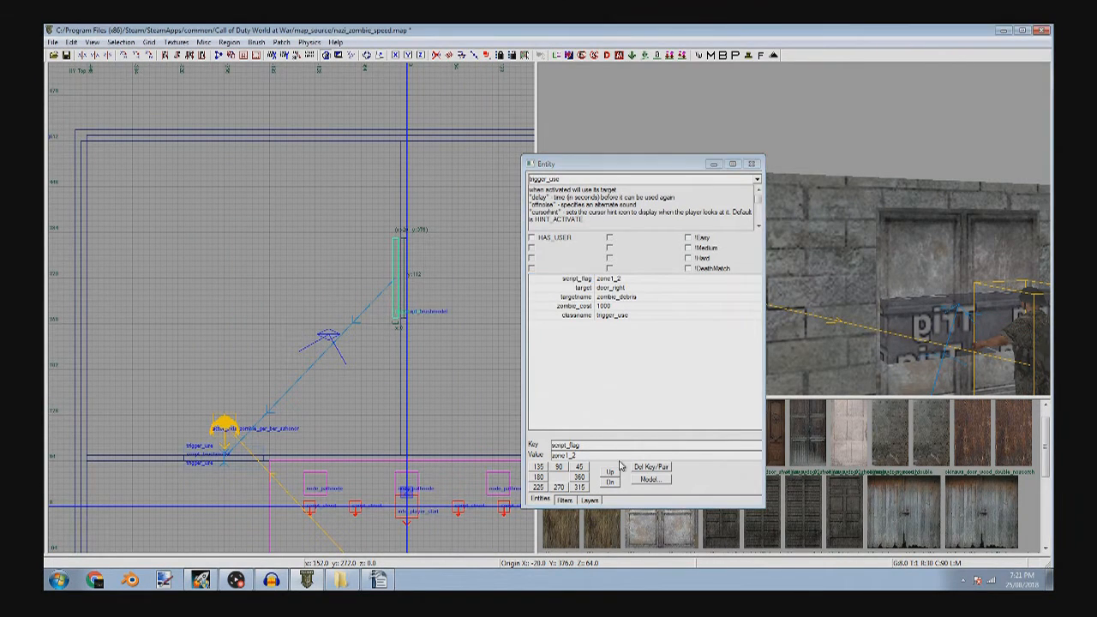
- Set the script_flag of the door_right trigger on the far room side to start_zone1
{"action": "left_click", "coordinate": [947, 332], "text": "shift"}
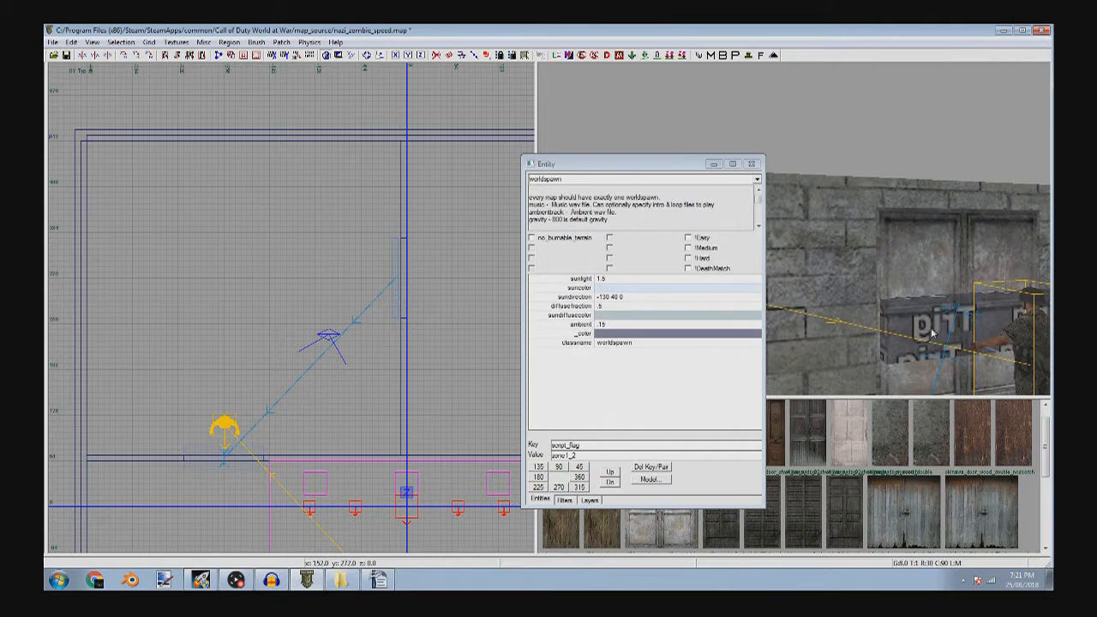
{"action": "left_click", "coordinate": [603, 456]}
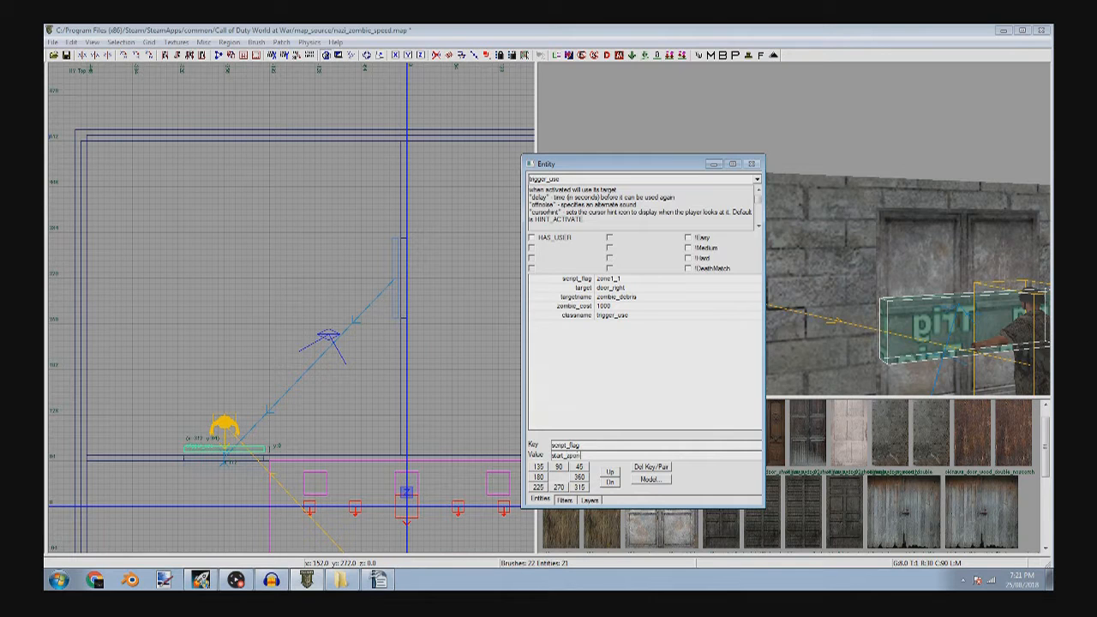
{"action": "type", "text": "start_zone1"}
{"action": "key", "text": "Return"}
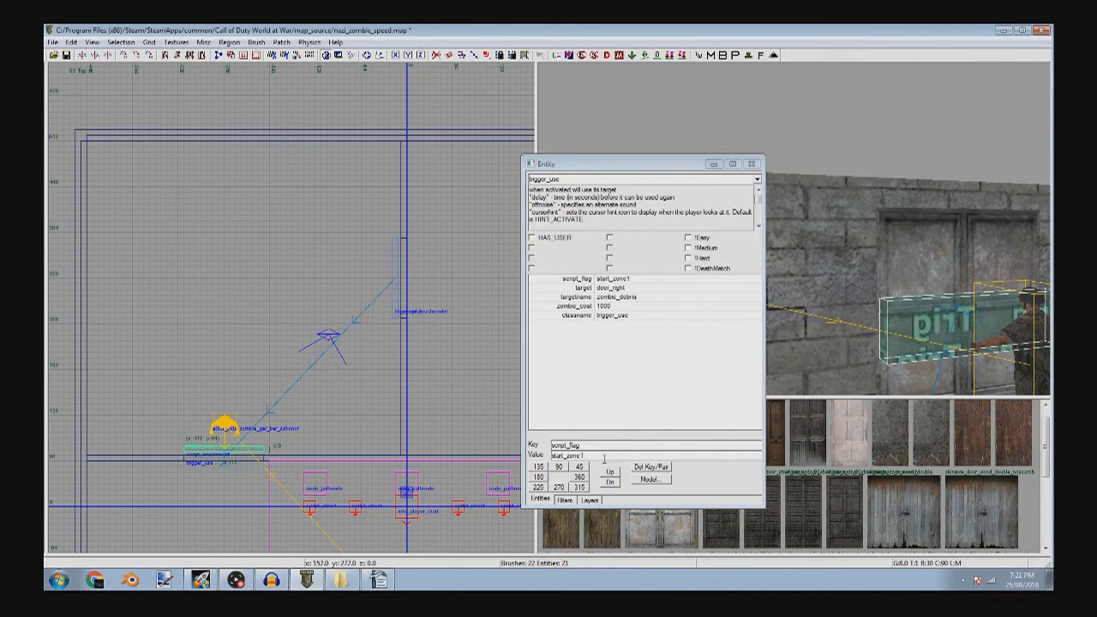
{"action": "key", "text": "Escape"}
- Set the script_flag of the door_left trigger on the far room side to start_zone2
{"action": "right_click_drag", "start_coordinate": [947, 329], "coordinate": [866, 315]}
{"action": "left_click", "coordinate": [866, 315], "text": "shift"}
{"action": "left_click", "coordinate": [825, 340], "text": "shift"}
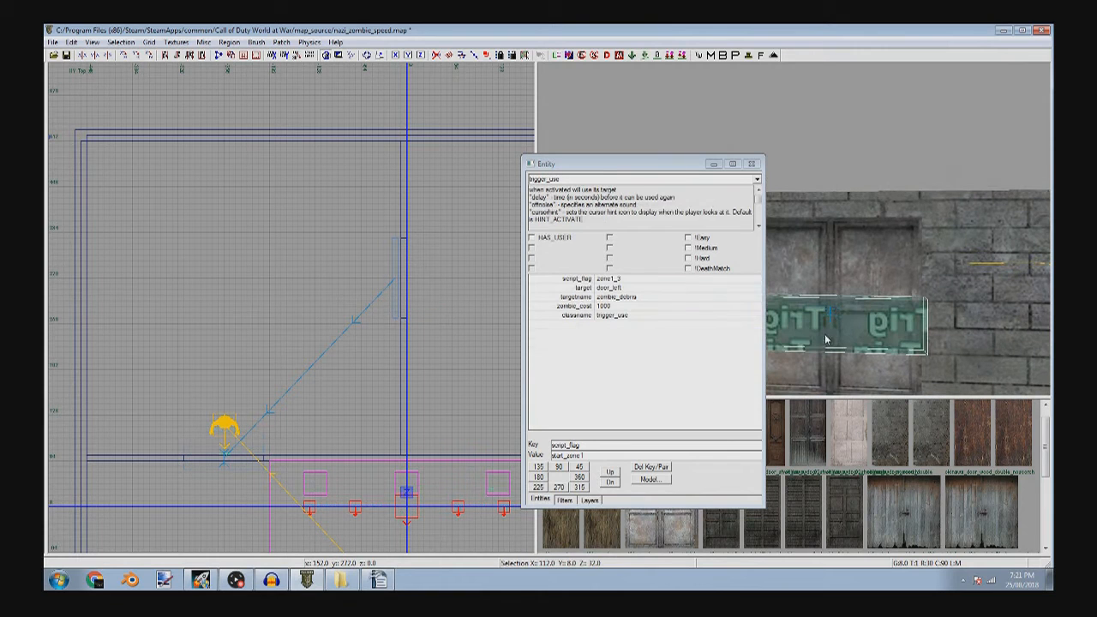
{"action": "double_click", "coordinate": [593, 456]}
{"action": "type", "text": "2"}
{"action": "key", "text": "Return"}
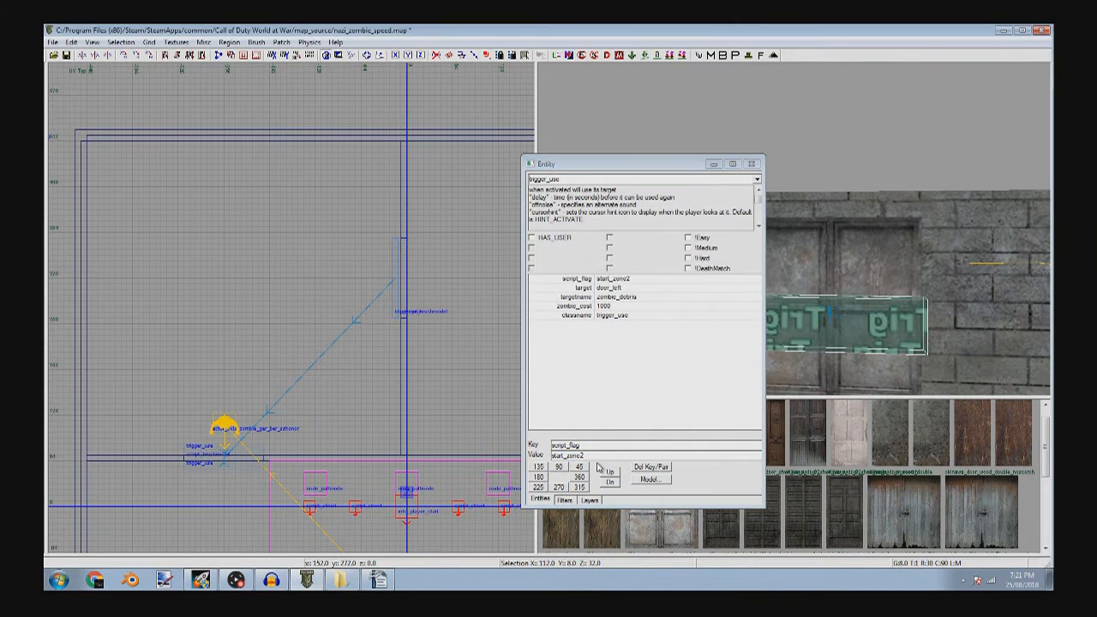
{"action": "key", "text": "Escape"}
{"action": "right_click_drag", "start_coordinate": [842, 326], "coordinate": [880, 339]}
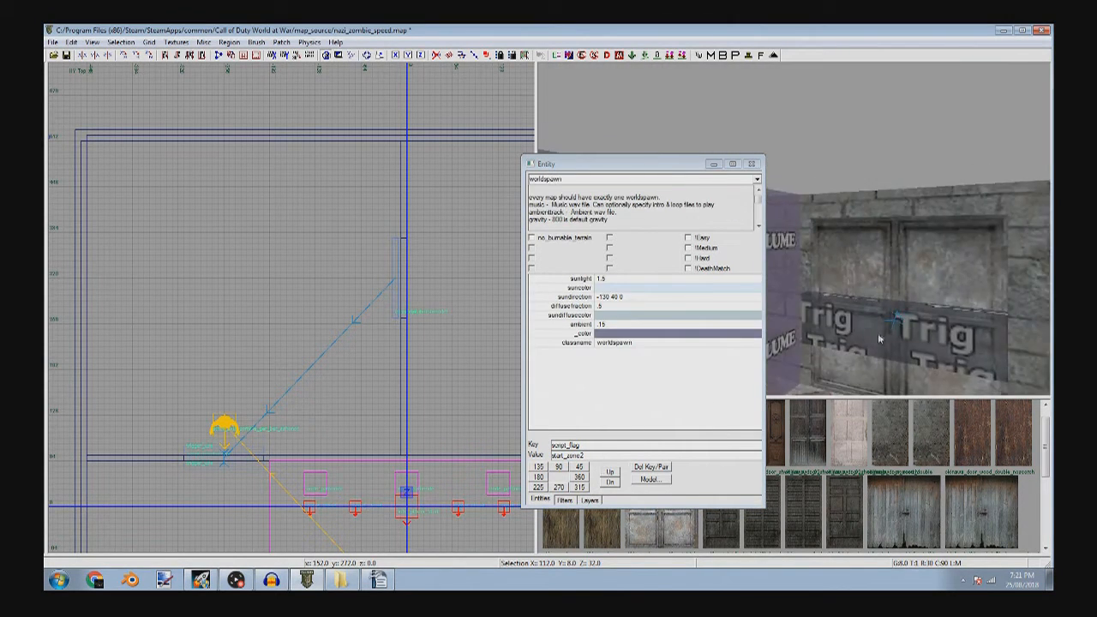
{"action": "left_click", "coordinate": [814, 336], "text": "shift"}
{"action": "left_click", "coordinate": [592, 445]}
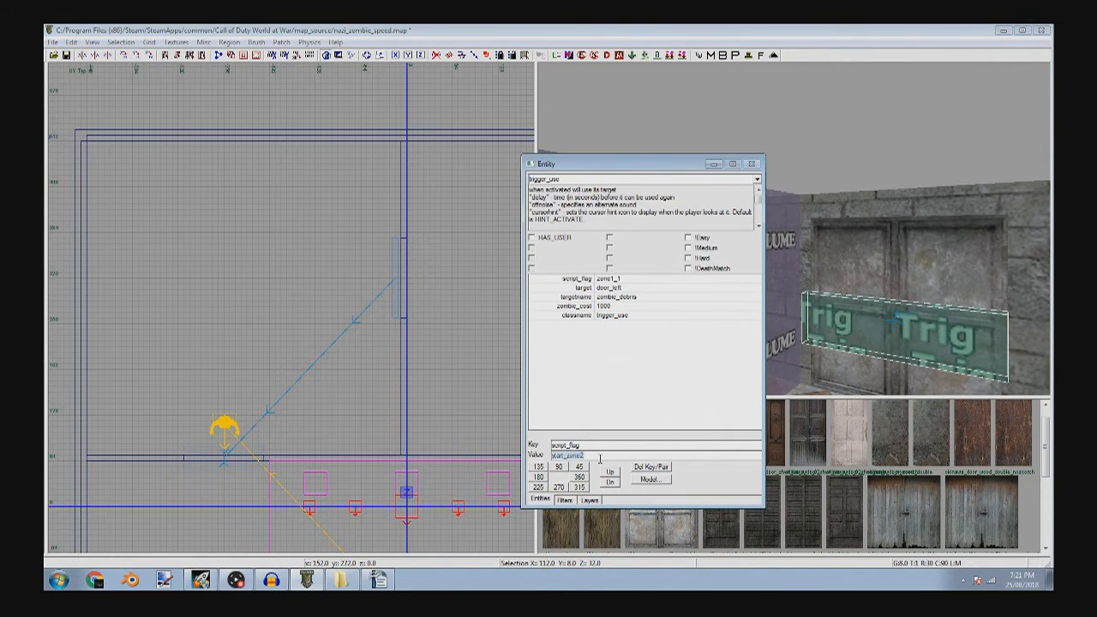
{"action": "type", "text": "zo"}
{"action": "key", "text": "Escape"}
{"action": "key", "text": "Escape"}
{"action": "mouse_move", "coordinate": [840, 334]}
{"action": "right_mouse_down"}
{"action": "mouse_move", "coordinate": [857, 309]}
{"action": "mouse_move", "coordinate": [892, 292]}
{"action": "mouse_move", "coordinate": [909, 371]}
{"action": "right_mouse_up"}
{"action": "left_click", "coordinate": [842, 383], "text": "shift"}
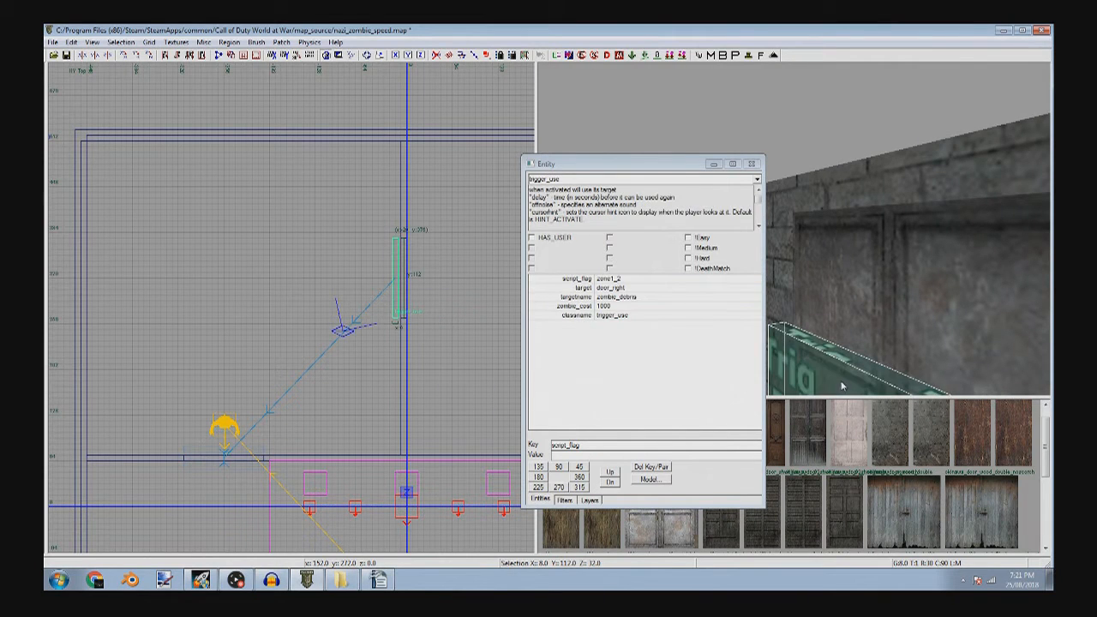
{"action": "key", "text": "Escape"}
- Set the script_flag of the door_right trigger on the start room side to zone2_1
{"action": "right_click_drag", "start_coordinate": [840, 378], "coordinate": [837, 320]}
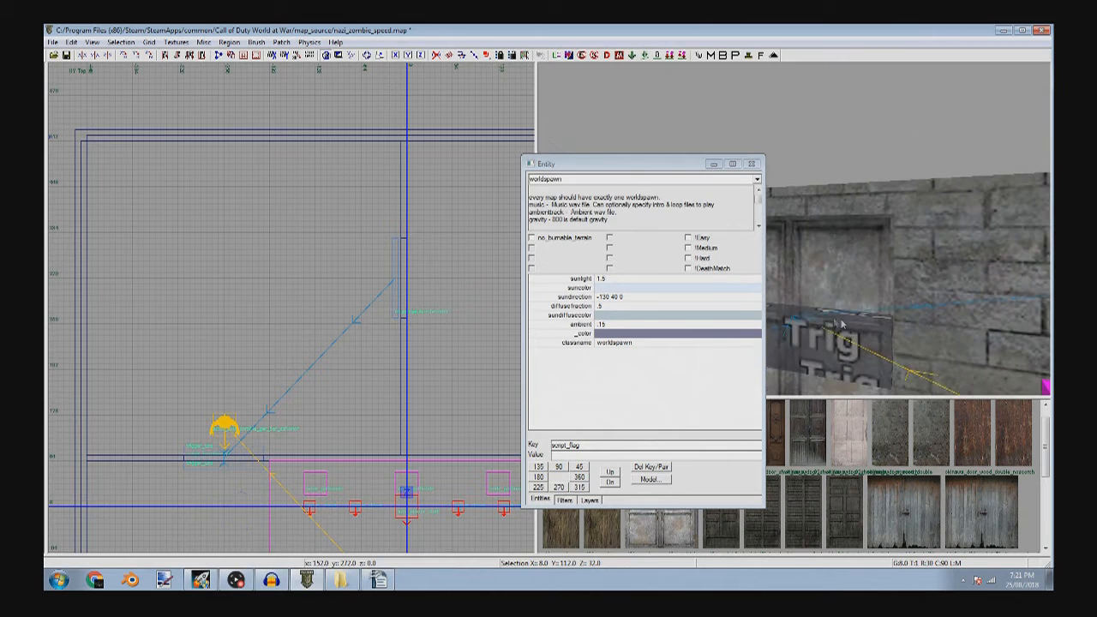
{"action": "left_click", "coordinate": [837, 321], "text": "shift"}
{"action": "left_click", "coordinate": [614, 280]}
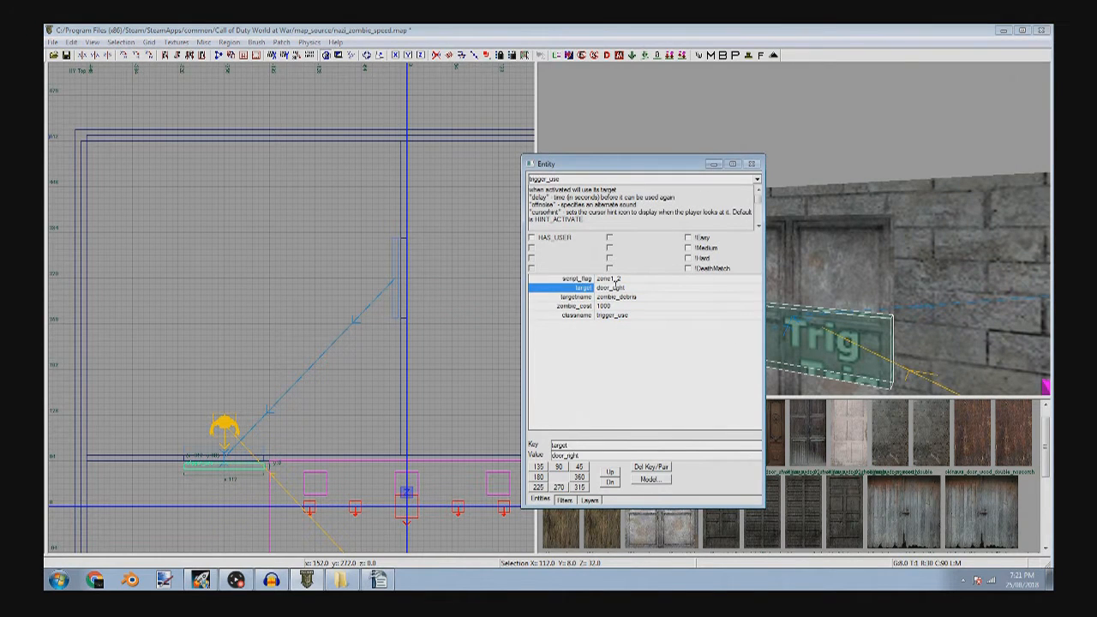
{"action": "left_click", "coordinate": [600, 455]}
{"action": "type", "text": "1"}
{"action": "key", "text": "Return"}
{"action": "left_click_drag", "start_coordinate": [764, 345], "coordinate": [763, 344]}
{"action": "left_click", "coordinate": [794, 368]}
{"action": "key", "text": "Escape"}
- Review the script_flag values of the triggers at the dividing doorway and on both sides of the door_right doors
{"action": "right_click_drag", "start_coordinate": [800, 357], "coordinate": [805, 344]}
{"action": "left_click", "coordinate": [819, 318], "text": "shift"}
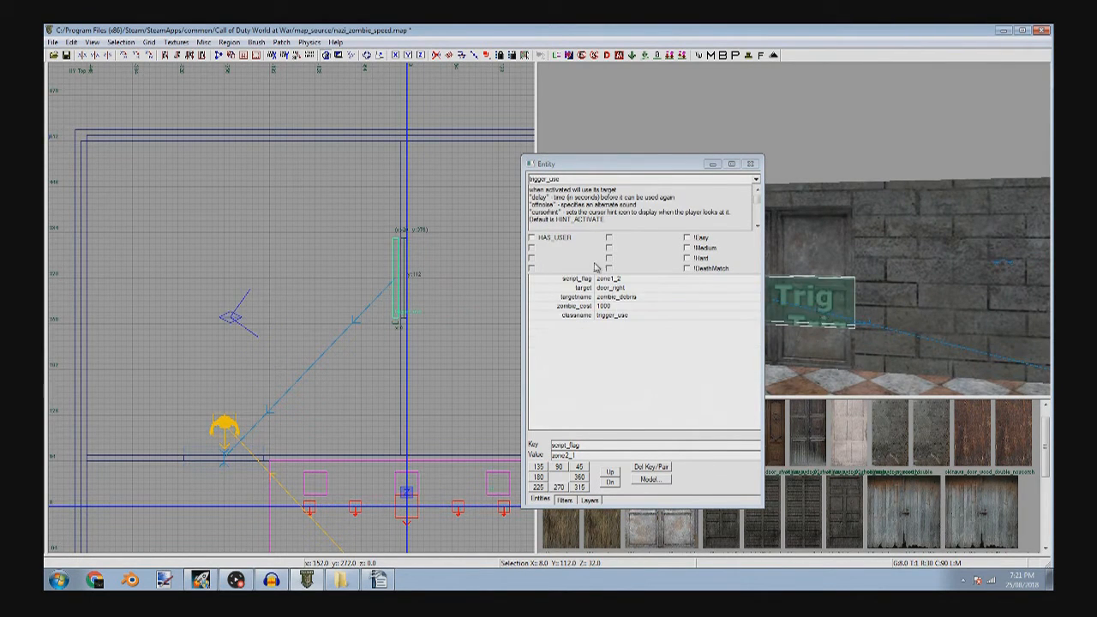
{"action": "left_click", "coordinate": [617, 278]}
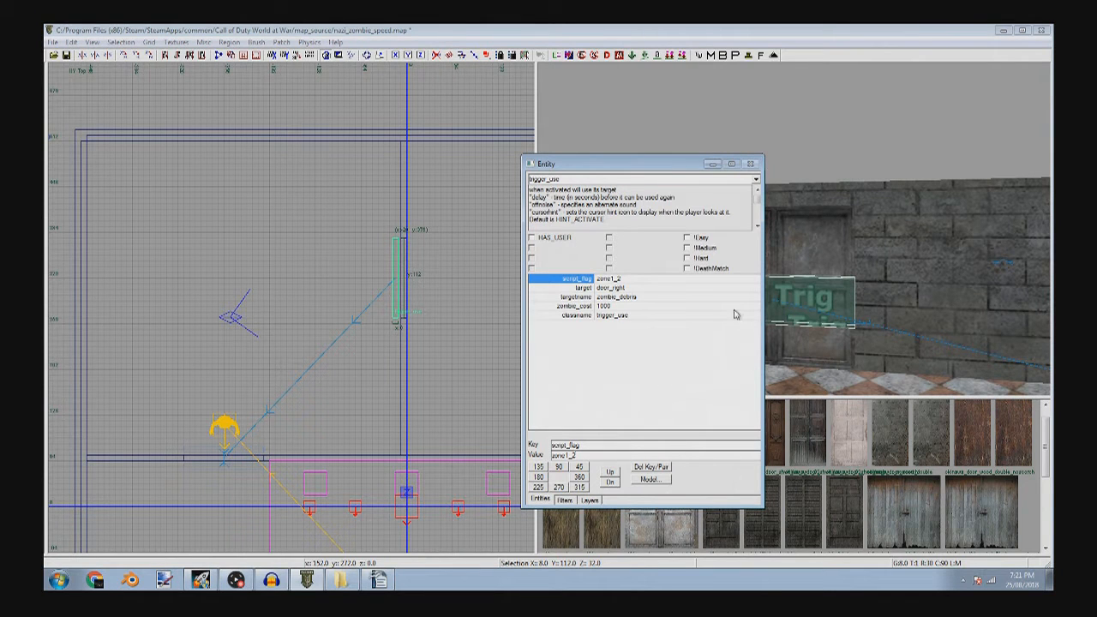
{"action": "key", "text": "Escape"}
{"action": "mouse_move", "coordinate": [804, 293]}
{"action": "right_mouse_down"}
{"action": "mouse_move", "coordinate": [752, 286]}
{"action": "mouse_move", "coordinate": [893, 304]}
{"action": "right_mouse_up"}
{"action": "left_click", "coordinate": [948, 326], "text": "shift"}
{"action": "left_click", "coordinate": [614, 278]}
{"action": "left_click", "coordinate": [991, 336], "text": "shift"}
{"action": "left_click", "coordinate": [983, 340], "text": "shift"}
{"action": "left_click", "coordinate": [983, 340], "text": "shift"}
{"action": "left_click", "coordinate": [985, 341], "text": "shift"}
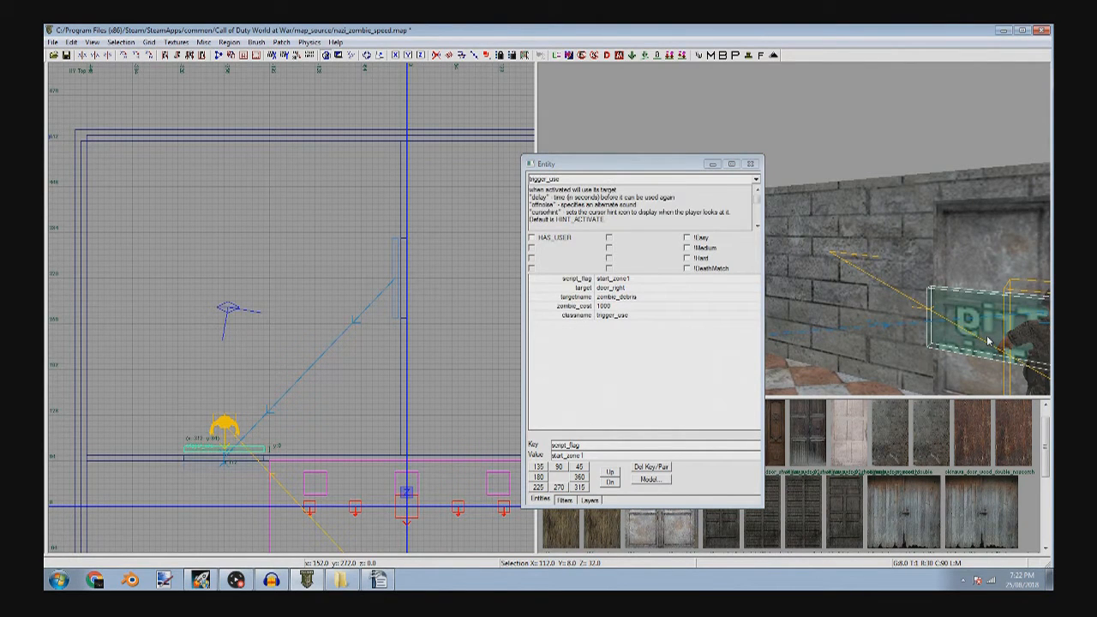
{"action": "left_click", "coordinate": [987, 338], "text": "shift"}
{"action": "right_click_drag", "start_coordinate": [988, 341], "coordinate": [913, 342]}
{"action": "left_click", "coordinate": [914, 341], "text": "shift"}
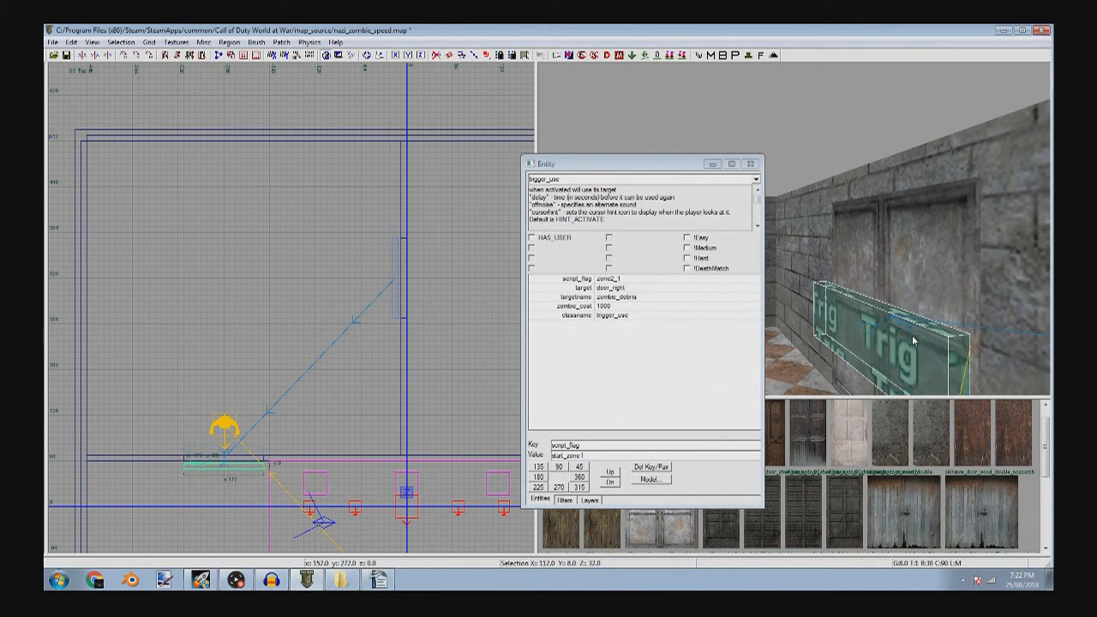
{"action": "right_click_drag", "start_coordinate": [914, 342], "coordinate": [968, 300]}
- Set the target of the trigger at the dividing wall's doorway to door_mid
{"action": "left_click", "coordinate": [786, 234], "text": "shift"}
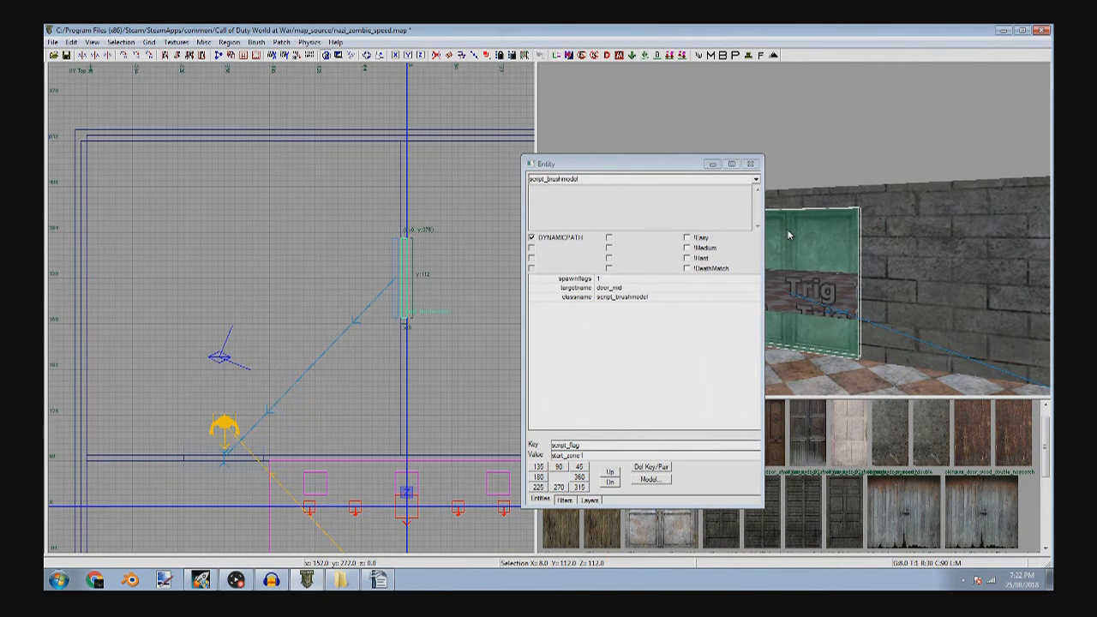
{"action": "left_click", "coordinate": [787, 229], "text": "alt+shift"}
{"action": "left_click", "coordinate": [636, 297]}
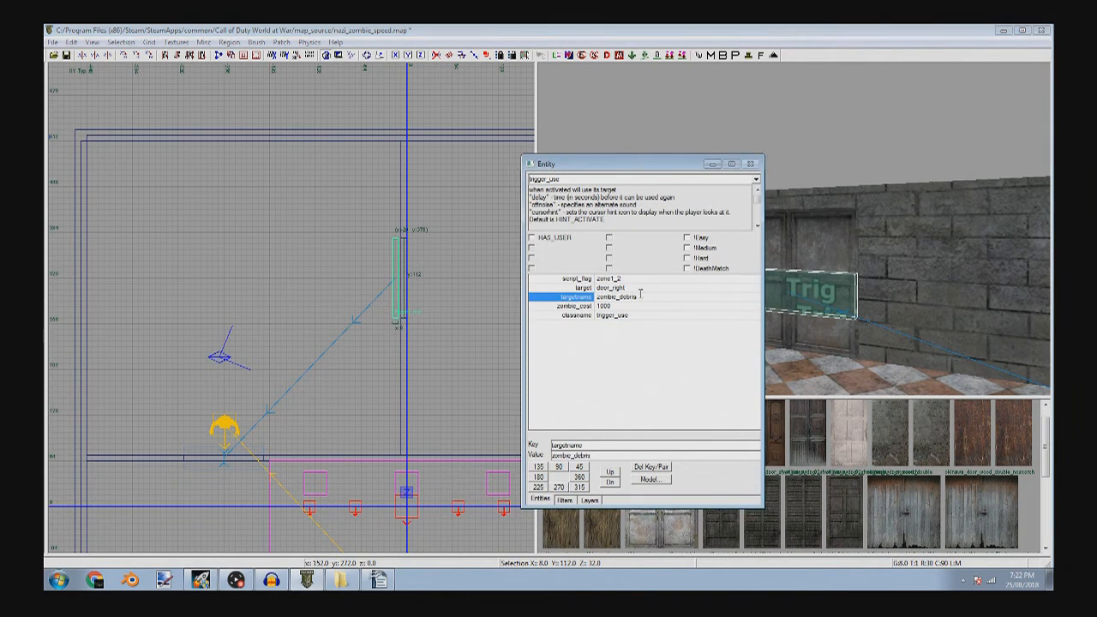
{"action": "left_click", "coordinate": [646, 288]}
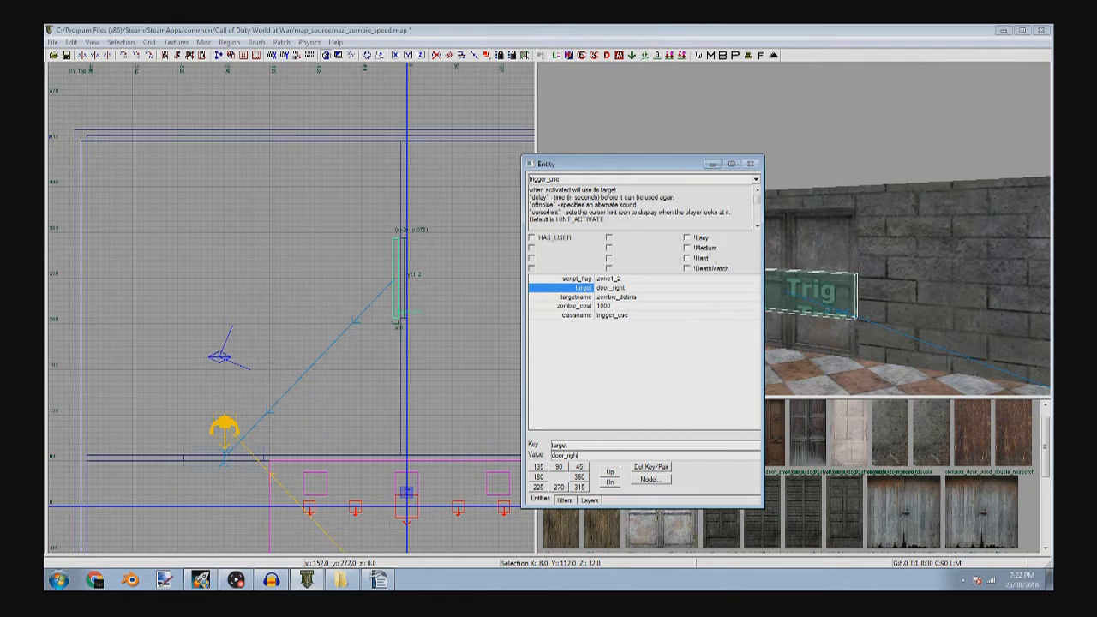
{"action": "type", "text": "mid"}
{"action": "key", "text": "Return"}
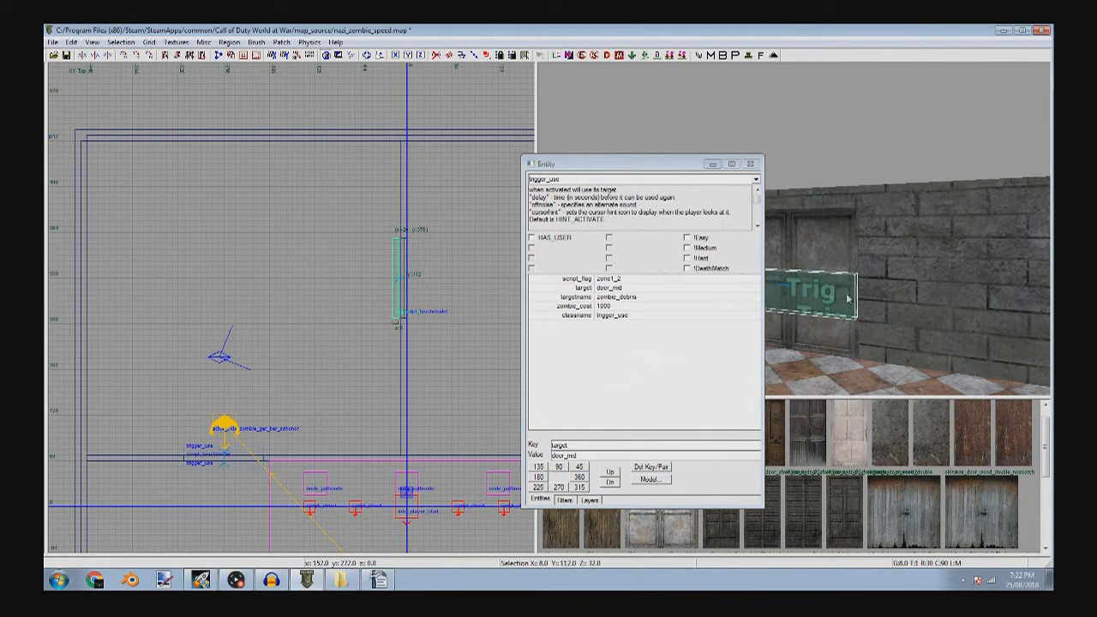
- Duplicate the door_mid trigger to the opposite side of the dividing wall and set the copy's script_flag to zone2_2
{"action": "scroll", "coordinate": [388, 296], "scroll_direction": "up", "scroll_amount": 4}
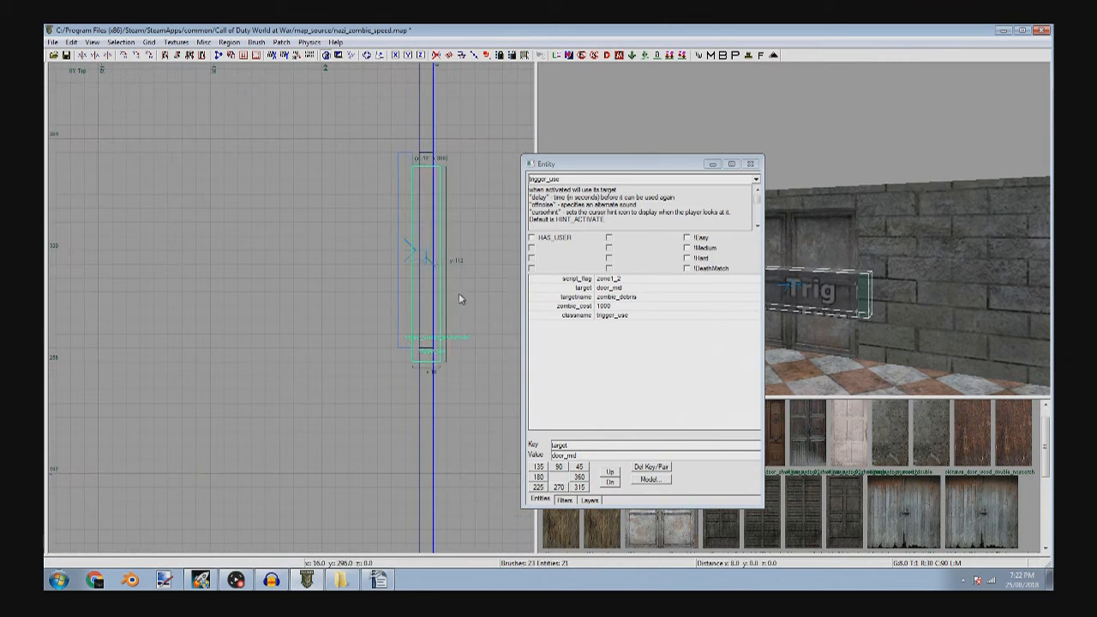
{"action": "mouse_move", "coordinate": [444, 298]}
{"action": "left_mouse_down"}
{"action": "mouse_move", "coordinate": [467, 292]}
{"action": "mouse_move", "coordinate": [458, 289]}
{"action": "left_mouse_up"}
{"action": "left_click", "coordinate": [611, 443]}
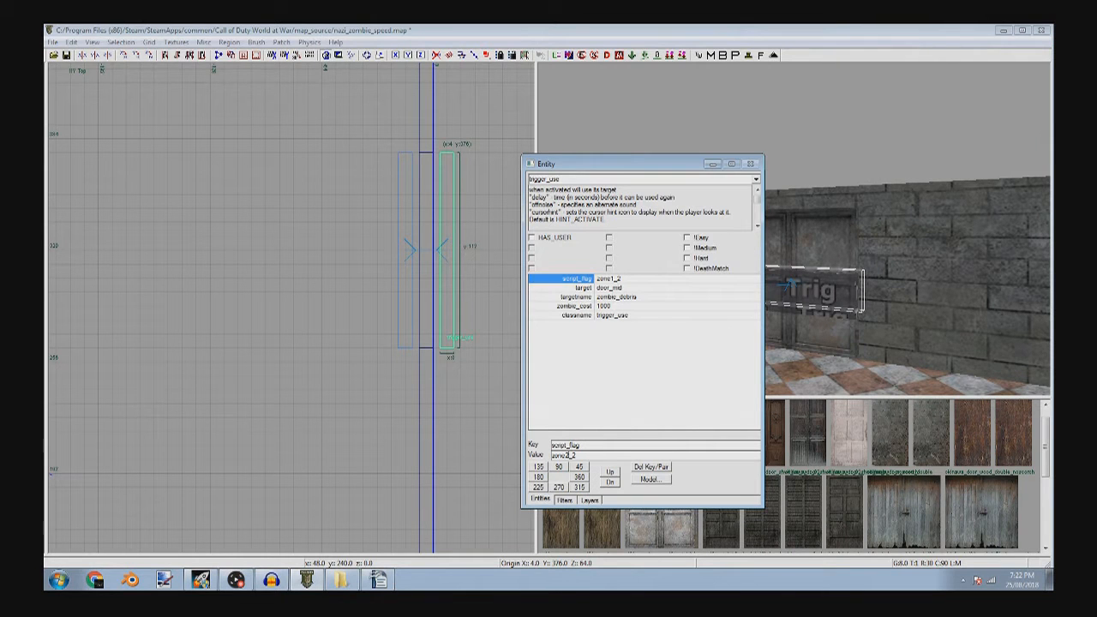
{"action": "key", "text": "Return"}
{"action": "key", "text": "Escape"}
- Extend the west side of the start_zone info_volume to the start room's inner wall at x -448
{"action": "scroll", "coordinate": [446, 294], "scroll_direction": "down", "scroll_amount": 6}
{"action": "right_click_drag", "start_coordinate": [983, 291], "coordinate": [984, 291]}
{"action": "right_click_drag", "start_coordinate": [932, 346], "coordinate": [949, 337]}
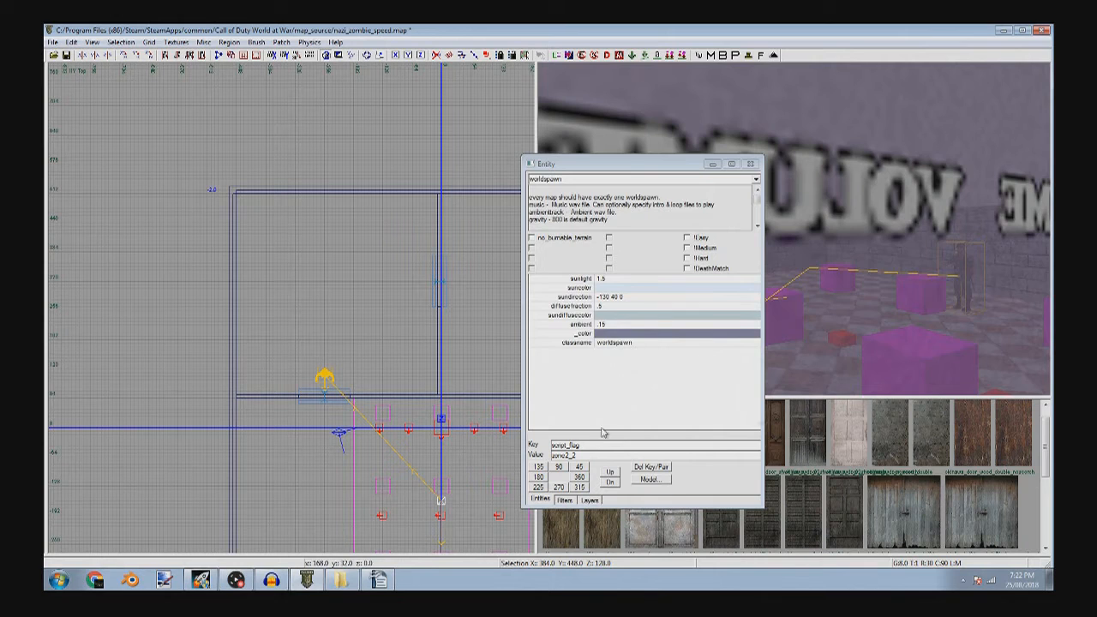
{"action": "left_click", "coordinate": [972, 351], "text": "shift"}
{"action": "scroll", "coordinate": [359, 340], "scroll_direction": "down", "scroll_amount": 4}
{"action": "scroll", "coordinate": [343, 409], "scroll_direction": "up", "scroll_amount": 4}
{"action": "left_click_drag", "start_coordinate": [308, 389], "coordinate": [143, 346]}
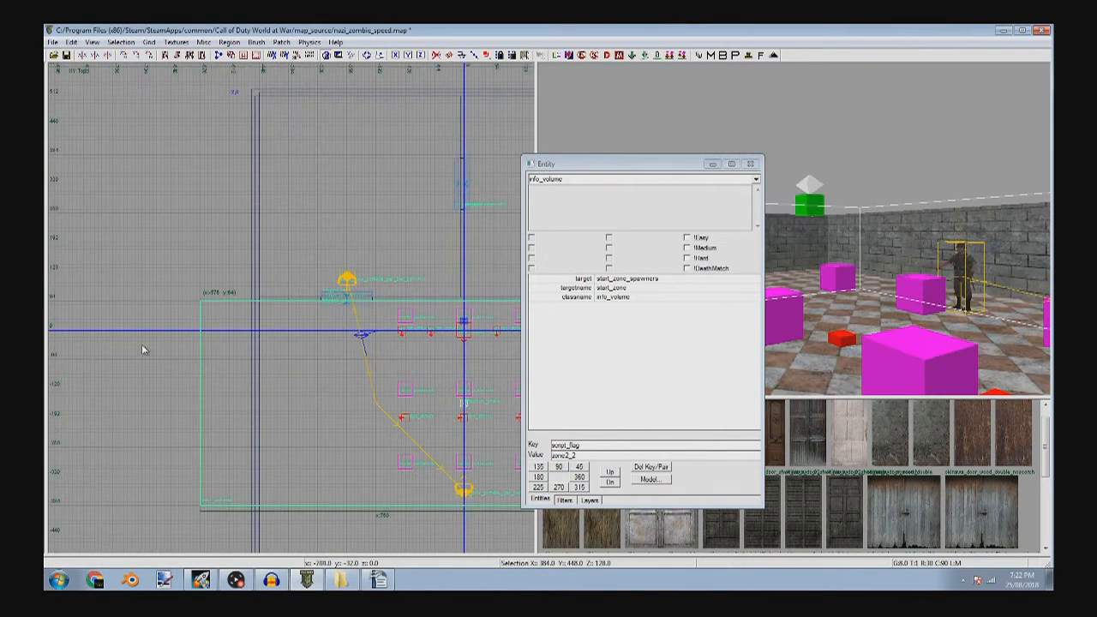
{"action": "scroll", "coordinate": [238, 304], "scroll_direction": "up", "scroll_amount": 4}
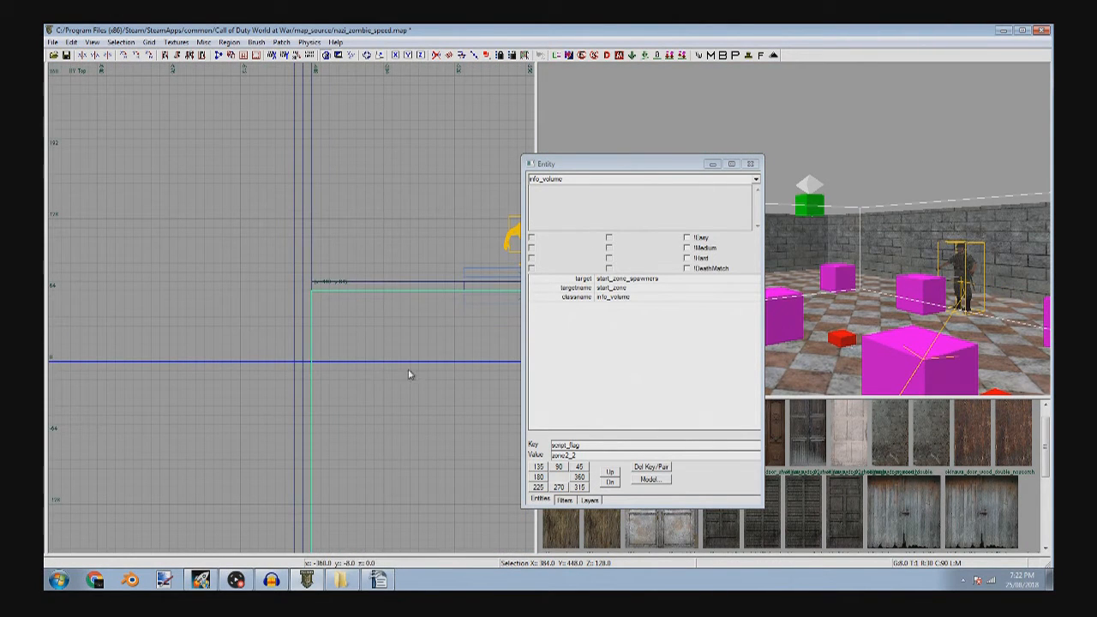
- Extend the east side of the start_zone info_volume to the start room's inner wall
{"action": "scroll", "coordinate": [265, 349], "scroll_direction": "down", "scroll_amount": 5}
{"action": "left_click_drag", "start_coordinate": [337, 279], "coordinate": [420, 263]}
{"action": "scroll", "coordinate": [355, 195], "scroll_direction": "up", "scroll_amount": 5}
{"action": "left_click_drag", "start_coordinate": [267, 236], "coordinate": [310, 241]}
{"action": "scroll", "coordinate": [291, 261], "scroll_direction": "down", "scroll_amount": 4}
{"action": "scroll", "coordinate": [292, 266], "scroll_direction": "down", "scroll_amount": 5}
- Stretch the south side of the start_zone info_volume down to the start room's inner wall
{"action": "right_click_drag", "start_coordinate": [292, 266], "coordinate": [454, 214]}
{"action": "scroll", "coordinate": [329, 242], "scroll_direction": "up", "scroll_amount": 5}
{"action": "left_click_drag", "start_coordinate": [238, 266], "coordinate": [222, 266]}
{"action": "scroll", "coordinate": [333, 442], "scroll_direction": "up", "scroll_amount": 5}
{"action": "left_click_drag", "start_coordinate": [302, 340], "coordinate": [274, 436]}
{"action": "left_click_drag", "start_coordinate": [273, 378], "coordinate": [272, 460]}
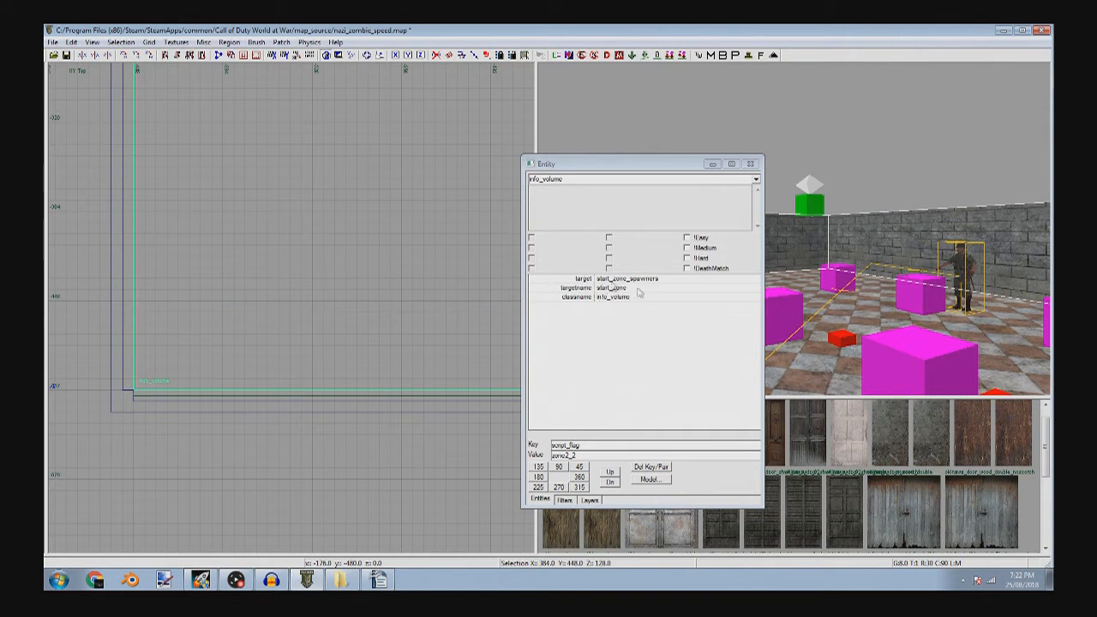
- Duplicate the start_zone info_volume and fit the copy to the inner walls of the northwest room
{"action": "left_click", "coordinate": [718, 158]}
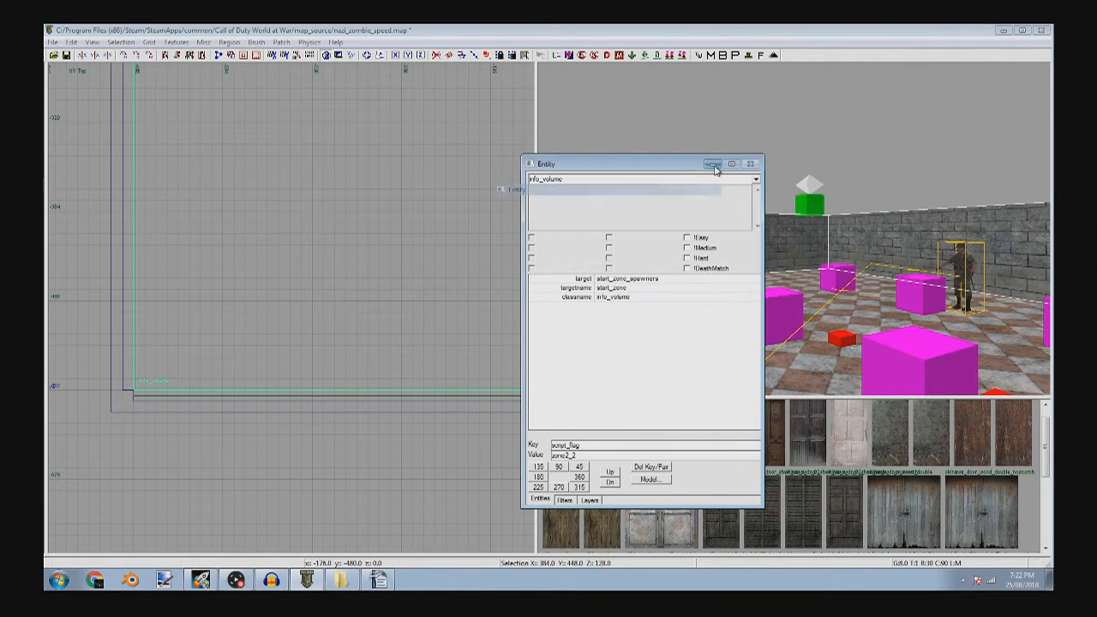
{"action": "left_click", "coordinate": [712, 164]}
{"action": "scroll", "coordinate": [181, 150], "scroll_direction": "down", "scroll_amount": 6}
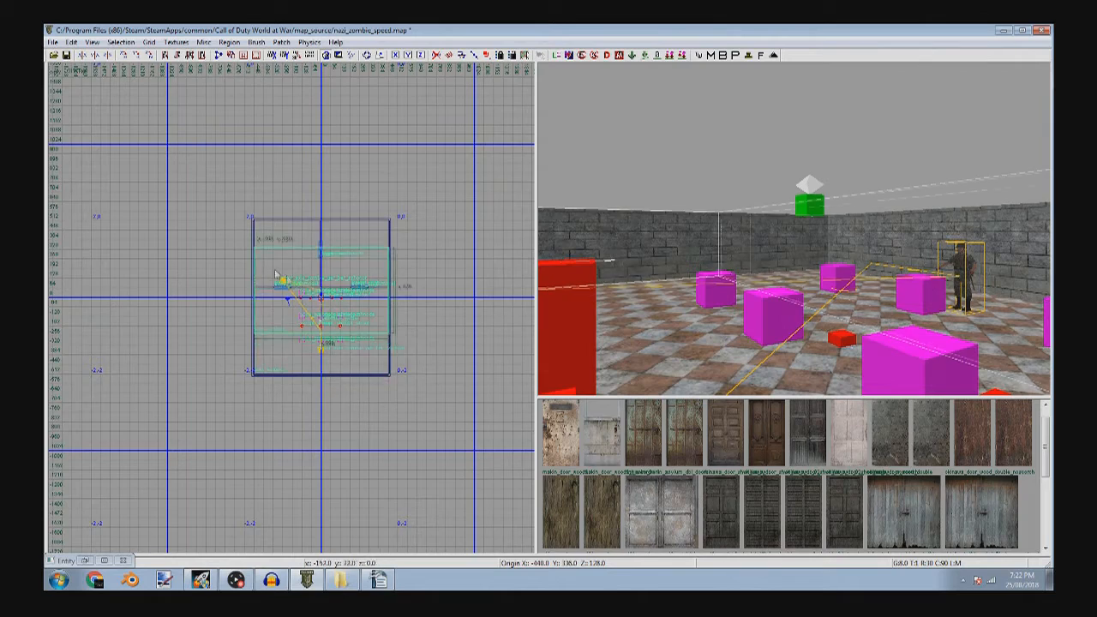
{"action": "scroll", "coordinate": [287, 280], "scroll_direction": "up", "scroll_amount": 4}
{"action": "scroll", "coordinate": [365, 238], "scroll_direction": "down", "scroll_amount": 5}
{"action": "right_click_drag", "start_coordinate": [351, 249], "coordinate": [187, 223]}
{"action": "mouse_move", "coordinate": [462, 391]}
{"action": "left_mouse_down"}
{"action": "mouse_move", "coordinate": [301, 334]}
{"action": "mouse_move", "coordinate": [461, 326]}
{"action": "left_mouse_up"}
{"action": "scroll", "coordinate": [288, 273], "scroll_direction": "up", "scroll_amount": 6}
{"action": "scroll", "coordinate": [318, 329], "scroll_direction": "up", "scroll_amount": 4}
{"action": "scroll", "coordinate": [400, 329], "scroll_direction": "down", "scroll_amount": 5}
{"action": "right_click_drag", "start_coordinate": [393, 329], "coordinate": [402, 217]}
{"action": "left_click_drag", "start_coordinate": [374, 377], "coordinate": [372, 400]}
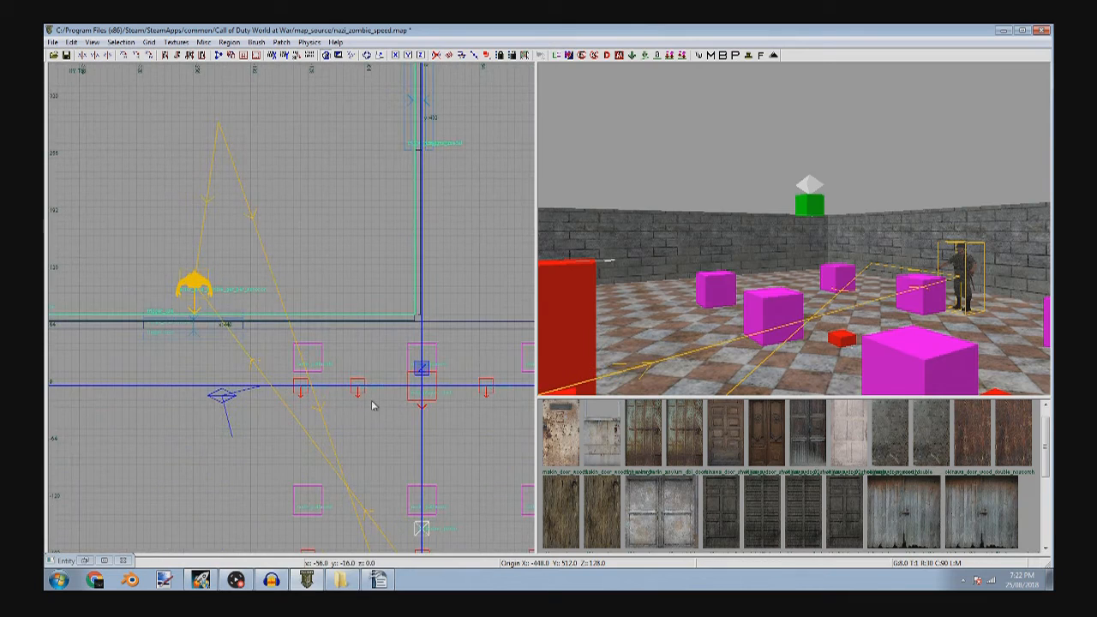
- Place another copy of the info_volume in the northeast room and fit it to that room's walls
{"action": "scroll", "coordinate": [372, 399], "scroll_direction": "down", "scroll_amount": 4}
{"action": "scroll", "coordinate": [361, 328], "scroll_direction": "up", "scroll_amount": 6}
{"action": "left_click_drag", "start_coordinate": [362, 329], "coordinate": [364, 315]}
- Raise the upper side of the lightgrid volume well above the tops of the walls
{"action": "mouse_move", "coordinate": [716, 256]}
{"action": "right_mouse_down"}
{"action": "mouse_move", "coordinate": [891, 300]}
{"action": "mouse_move", "coordinate": [808, 277]}
{"action": "mouse_move", "coordinate": [814, 137]}
{"action": "right_mouse_up"}
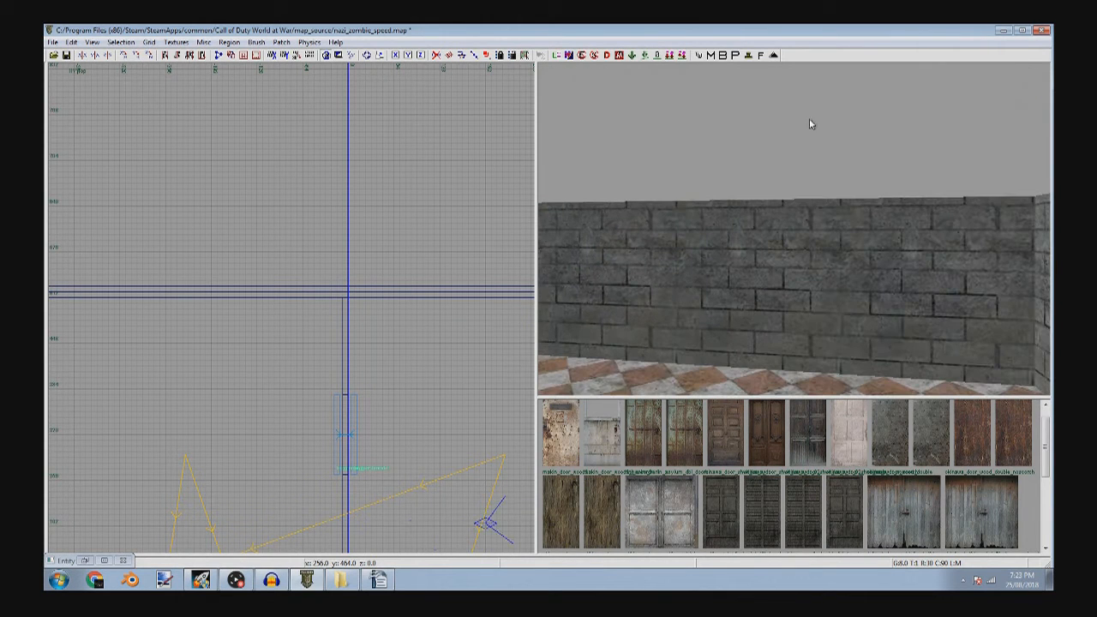
{"action": "mouse_move", "coordinate": [764, 341]}
{"action": "right_mouse_down", "text": "ctrl"}
{"action": "mouse_move", "coordinate": [823, 290]}
{"action": "mouse_move", "coordinate": [818, 303]}
{"action": "right_mouse_up", "text": "ctrl"}
{"action": "left_click", "coordinate": [817, 303], "text": "shift"}
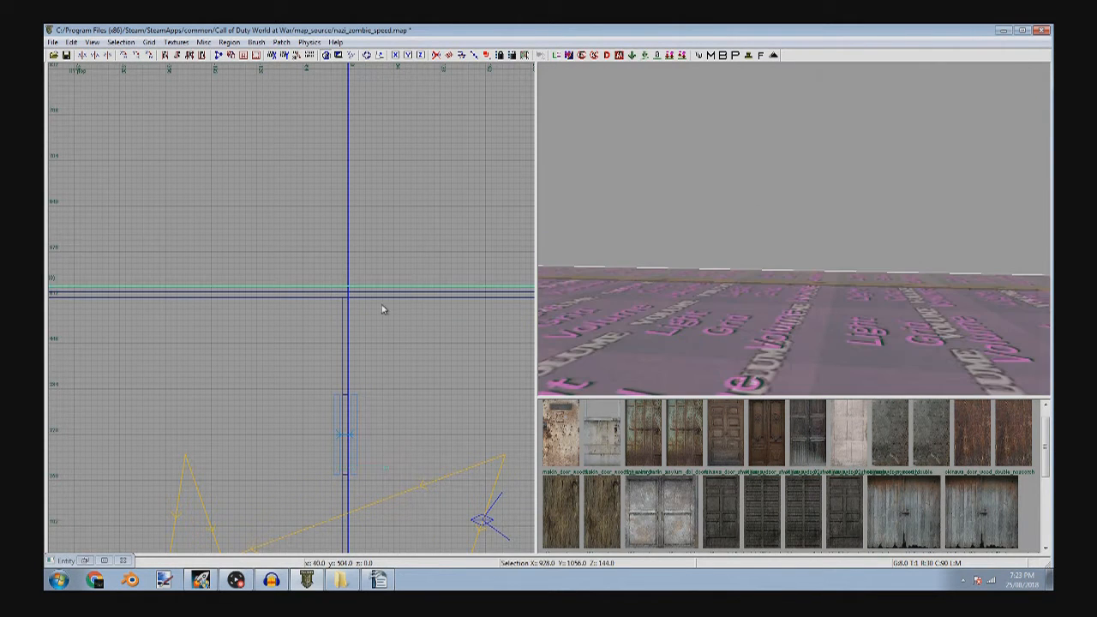
{"action": "key", "text": "ctrl+Tab"}
{"action": "left_click_drag", "start_coordinate": [347, 236], "coordinate": [348, 160]}
{"action": "key", "text": "Escape"}
- Set the northeast room's info_volume targetname to zone1 and its target to zone1_spawners
{"action": "left_click", "coordinate": [708, 328], "text": "shift"}
{"action": "key", "text": "n"}
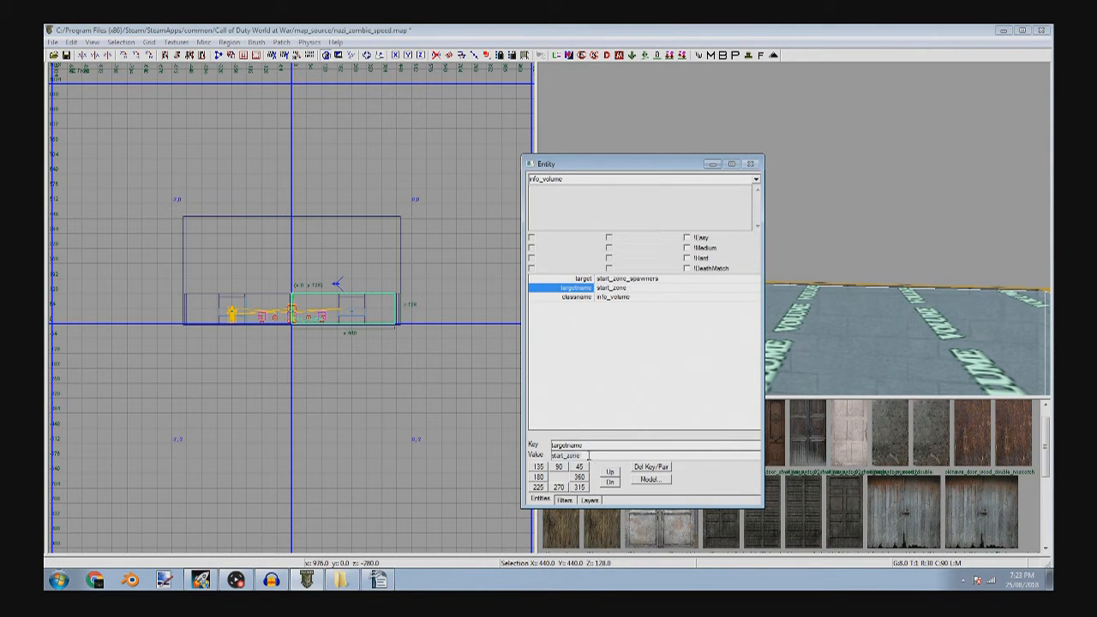
{"action": "type", "text": "e1"}
{"action": "key", "text": "Return"}
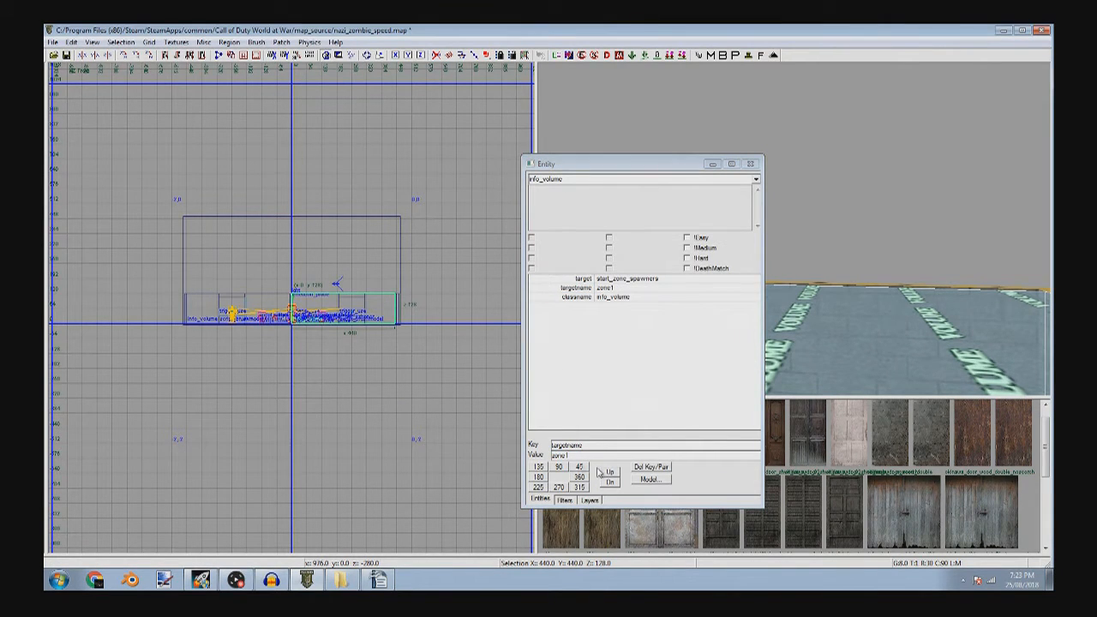
{"action": "left_click", "coordinate": [642, 280]}
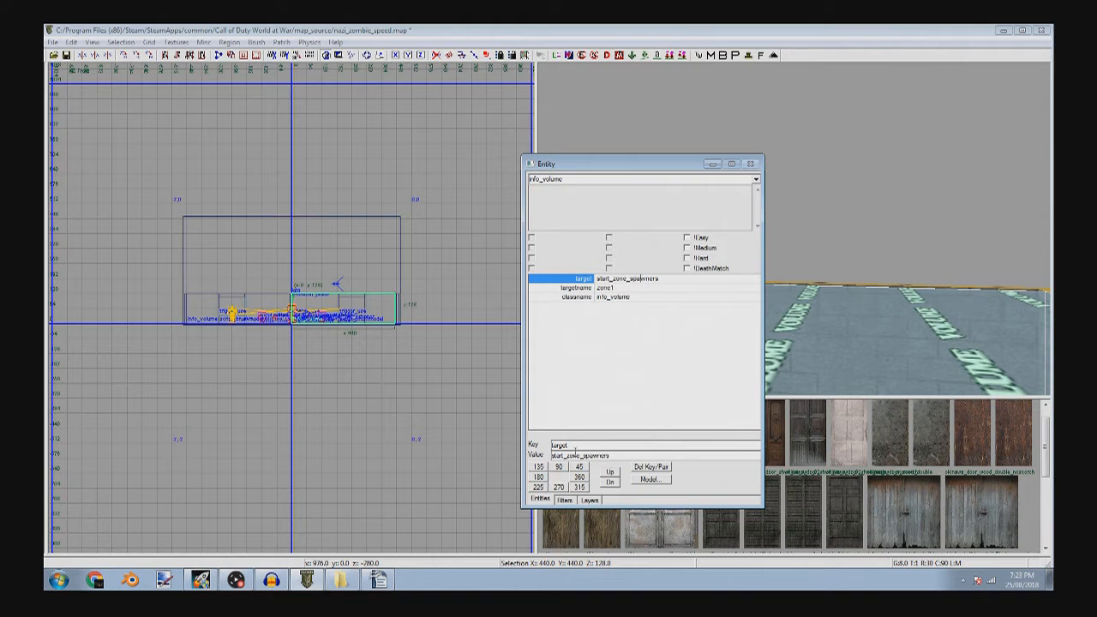
{"action": "key", "text": "Return"}
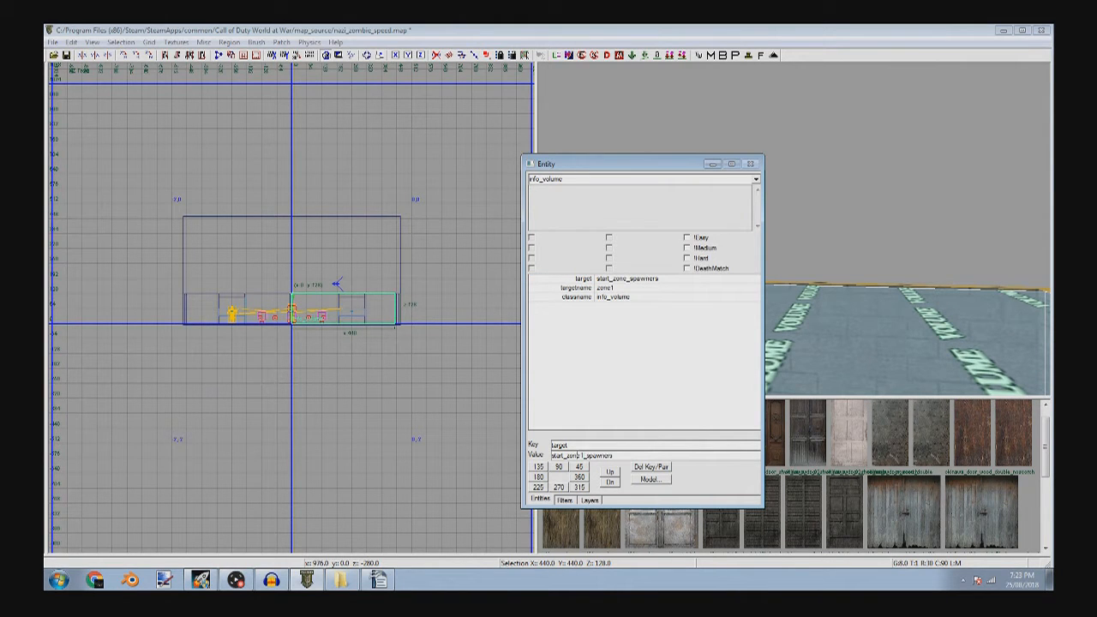
{"action": "key", "text": "Delete"}
{"action": "key", "text": "Return"}
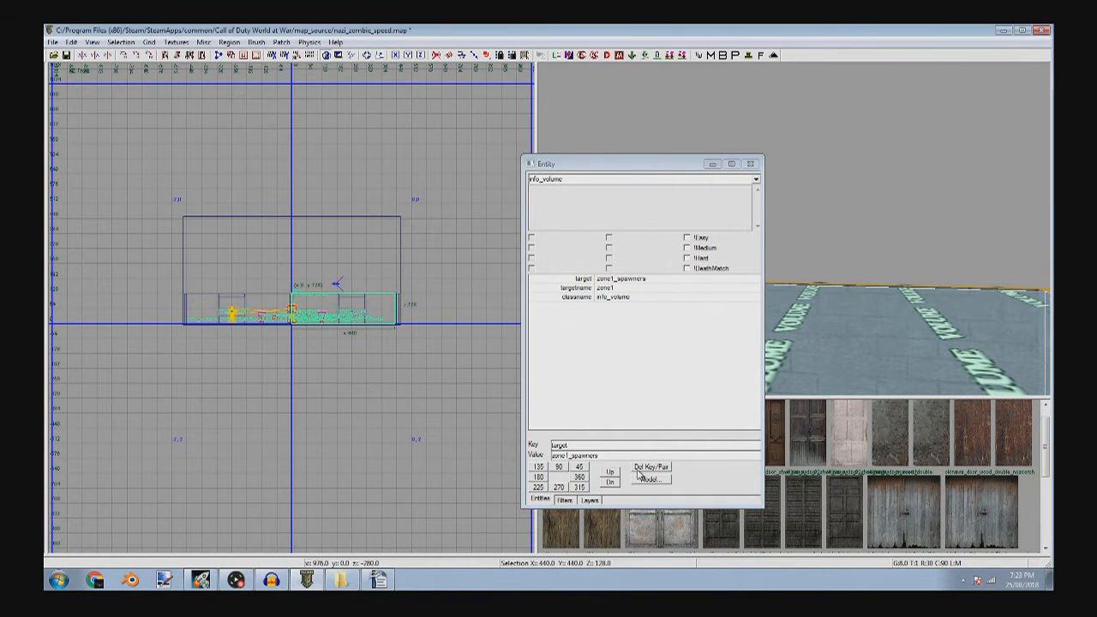
- Set the northwest room's info_volume target to zone2_spawners and its targetname to zone2
{"action": "key", "text": "Escape"}
{"action": "right_click_drag", "start_coordinate": [933, 245], "coordinate": [891, 291]}
{"action": "left_click", "coordinate": [861, 343], "text": "shift"}
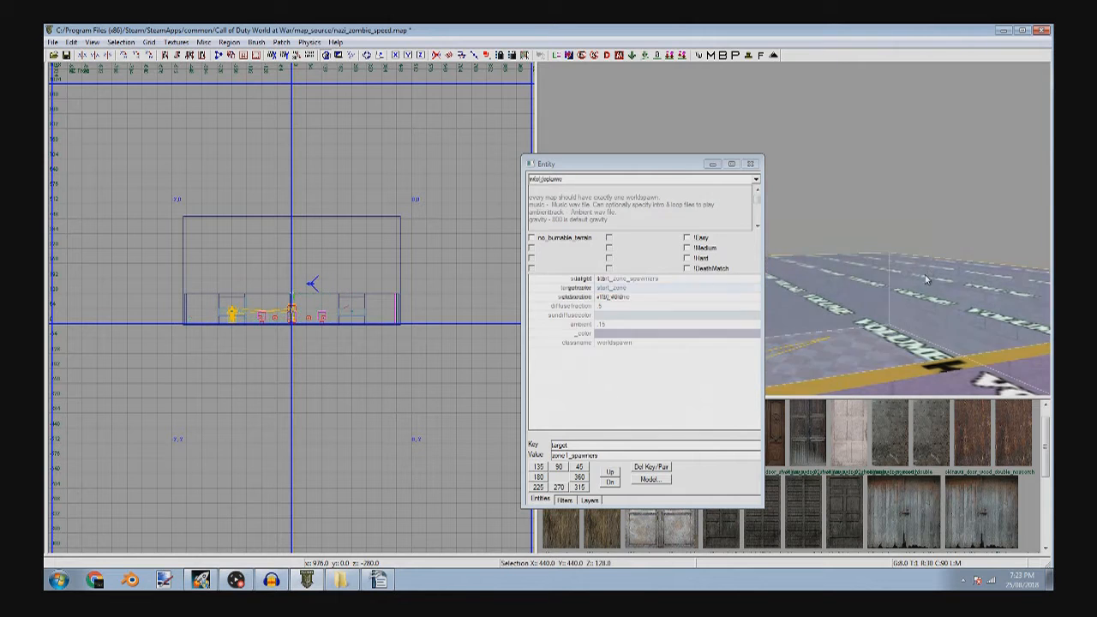
{"action": "left_click", "coordinate": [864, 326], "text": "shift"}
{"action": "left_click", "coordinate": [634, 278]}
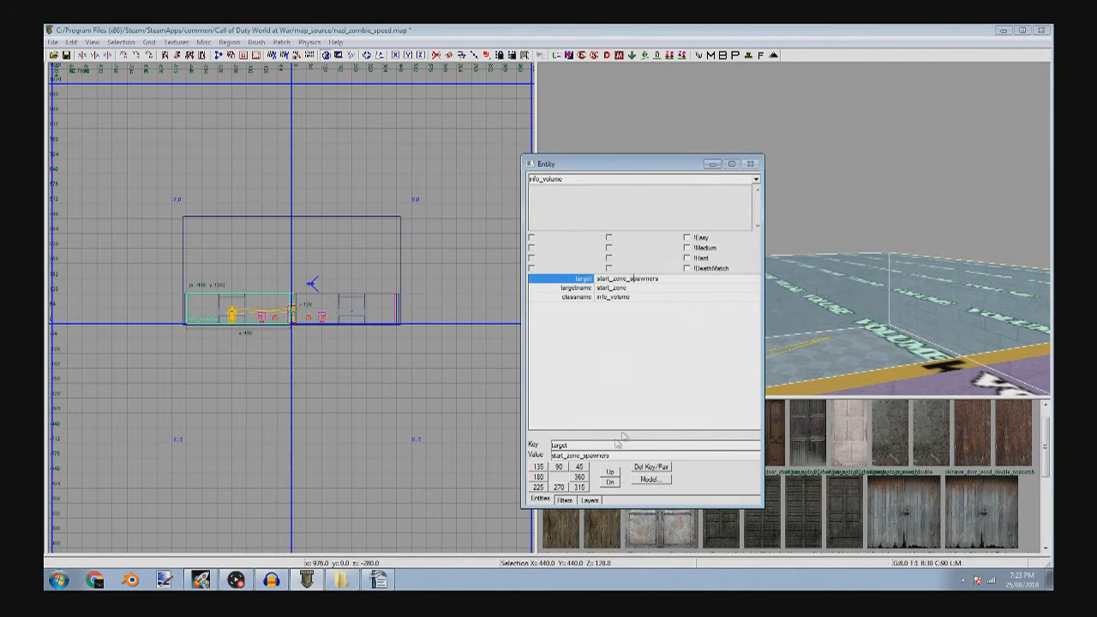
{"action": "left_click", "coordinate": [579, 455]}
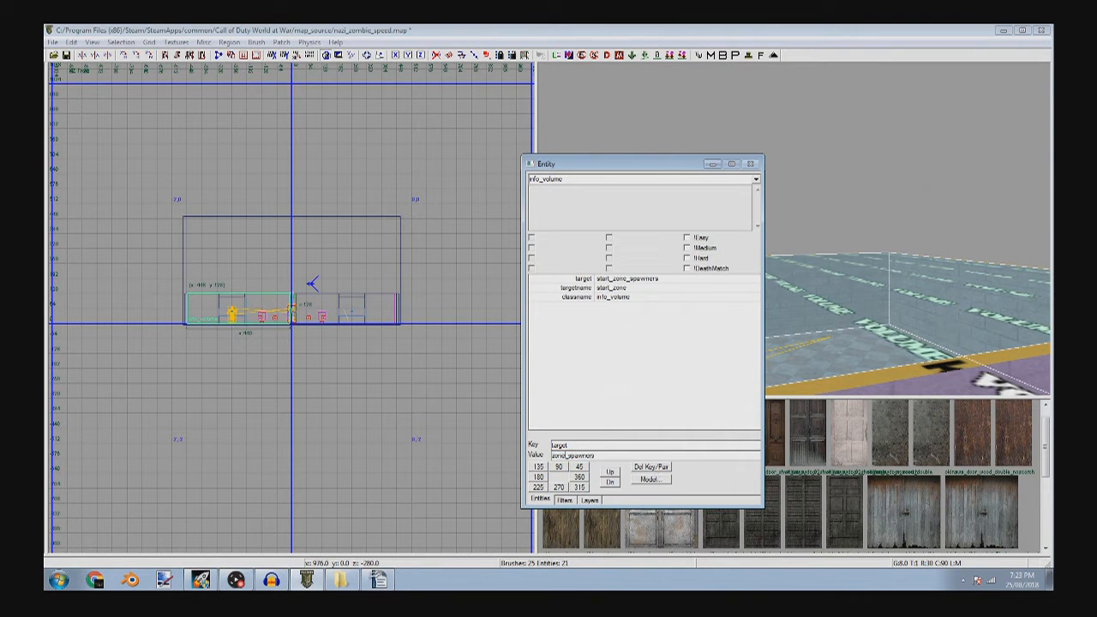
{"action": "key", "text": "Return"}
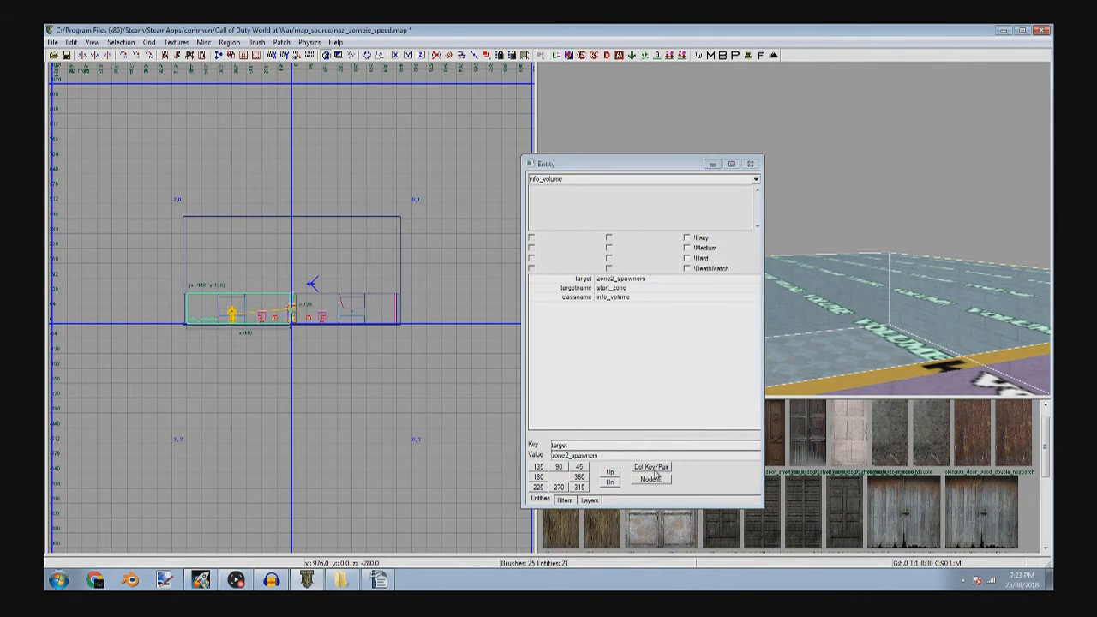
{"action": "left_click", "coordinate": [625, 288]}
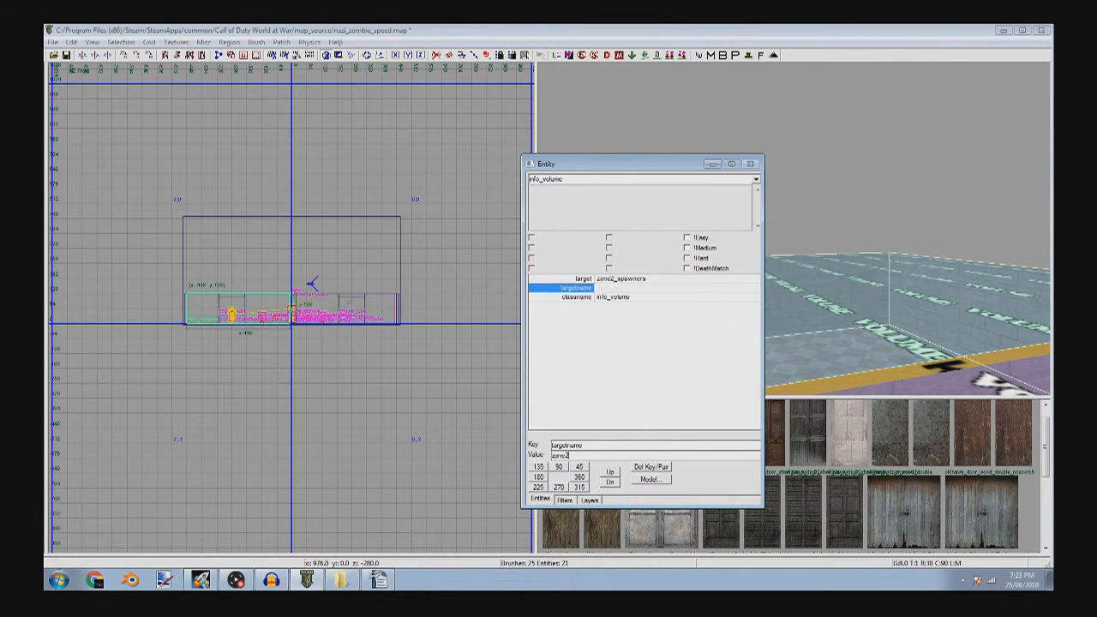
{"action": "key", "text": "Return"}
{"action": "key", "text": "Escape"}
- Examine the doors and door triggers between the rooms, checking each one's entity settings
{"action": "right_click_drag", "start_coordinate": [837, 265], "coordinate": [982, 255], "text": "ctrl"}
{"action": "left_click", "coordinate": [1003, 255], "text": "shift"}
{"action": "left_click", "coordinate": [869, 233], "text": "shift"}
{"action": "key", "text": "Escape"}
{"action": "right_click_drag", "start_coordinate": [867, 233], "coordinate": [924, 245]}
{"action": "left_click", "coordinate": [1048, 230], "text": "shift"}
{"action": "key", "text": "Escape"}
{"action": "right_click_drag", "start_coordinate": [926, 285], "coordinate": [864, 296]}
{"action": "left_click", "coordinate": [878, 221], "text": "shift"}
{"action": "key", "text": "Escape"}
{"action": "mouse_move", "coordinate": [833, 244]}
{"action": "right_mouse_down"}
{"action": "mouse_move", "coordinate": [852, 240]}
{"action": "mouse_move", "coordinate": [854, 214]}
{"action": "mouse_move", "coordinate": [815, 259]}
{"action": "right_mouse_up"}
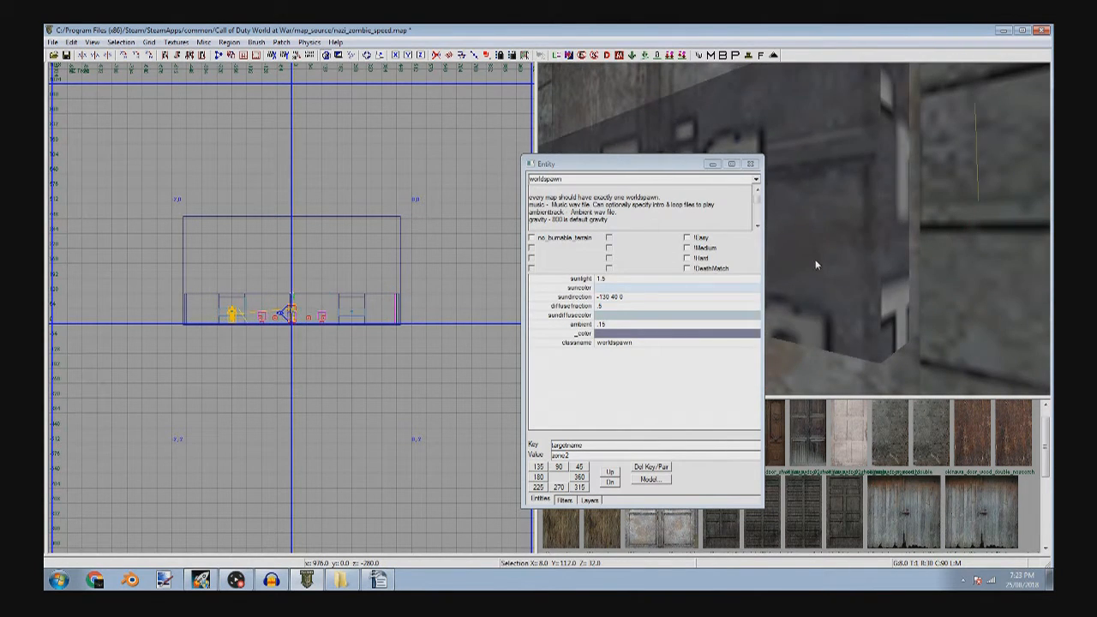
{"action": "left_click", "coordinate": [818, 264], "text": "shift"}
{"action": "key", "text": "Escape"}
{"action": "left_click", "coordinate": [871, 282], "text": "shift"}
{"action": "key", "text": "Escape"}
{"action": "right_click_drag", "start_coordinate": [870, 282], "coordinate": [894, 305]}
{"action": "left_click", "coordinate": [821, 261], "text": "shift"}
{"action": "key", "text": "Escape"}
{"action": "right_click_drag", "start_coordinate": [820, 267], "coordinate": [798, 236]}
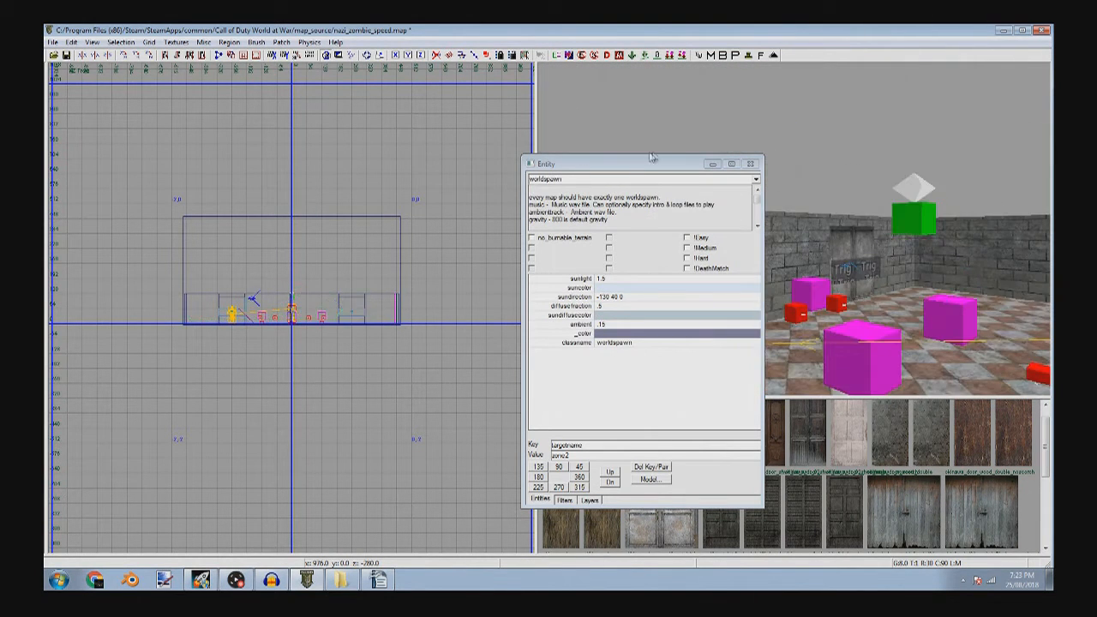
{"action": "left_click", "coordinate": [716, 164]}
- Duplicate the start room's south wall and shorten the two pieces to leave a gap at the centre
{"action": "mouse_move", "coordinate": [871, 261]}
{"action": "right_mouse_down"}
{"action": "mouse_move", "coordinate": [835, 300]}
{"action": "mouse_move", "coordinate": [836, 257]}
{"action": "mouse_move", "coordinate": [844, 253]}
{"action": "mouse_move", "coordinate": [844, 274]}
{"action": "mouse_move", "coordinate": [901, 240]}
{"action": "mouse_move", "coordinate": [878, 219]}
{"action": "mouse_move", "coordinate": [891, 187]}
{"action": "right_mouse_up"}
{"action": "left_click", "coordinate": [891, 187], "text": "shift"}
{"action": "key", "text": "ctrl+Tab"}
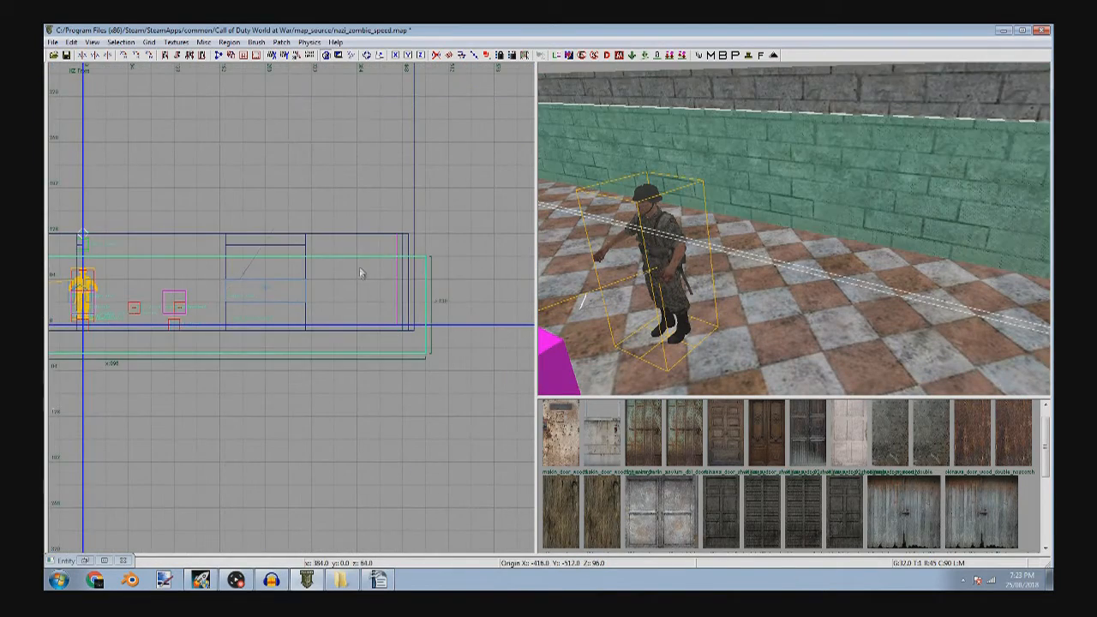
{"action": "scroll", "coordinate": [350, 246], "scroll_direction": "down", "scroll_amount": 6}
{"action": "mouse_move", "coordinate": [197, 267]}
{"action": "left_mouse_down"}
{"action": "mouse_move", "coordinate": [276, 262]}
{"action": "mouse_move", "coordinate": [305, 274]}
{"action": "left_mouse_up"}
{"action": "scroll", "coordinate": [277, 260], "scroll_direction": "up", "scroll_amount": 6}
{"action": "left_click", "coordinate": [865, 175], "text": "shift"}
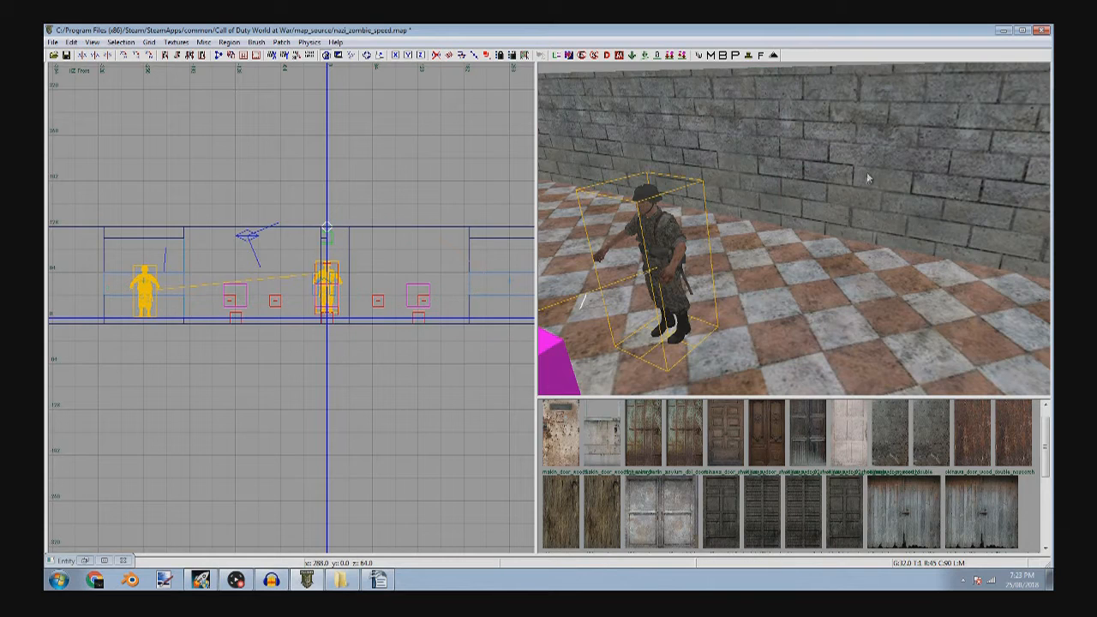
{"action": "left_click", "coordinate": [500, 226], "text": "shift"}
{"action": "scroll", "coordinate": [500, 225], "scroll_direction": "down", "scroll_amount": 4}
{"action": "mouse_move", "coordinate": [450, 235]}
{"action": "left_mouse_down"}
{"action": "mouse_move", "coordinate": [205, 210]}
{"action": "mouse_move", "coordinate": [305, 202]}
{"action": "left_mouse_up"}
{"action": "scroll", "coordinate": [276, 214], "scroll_direction": "up", "scroll_amount": 5}
- Fill the gap in the south wall with 64-unit-wide wall brushes above and below a window opening
{"action": "key", "text": "4"}
{"action": "key", "text": "space"}
{"action": "left_click_drag", "start_coordinate": [242, 348], "coordinate": [272, 273]}
{"action": "scroll", "coordinate": [271, 246], "scroll_direction": "down", "scroll_amount": 4}
{"action": "right_click_drag", "start_coordinate": [271, 244], "coordinate": [310, 246]}
{"action": "left_click_drag", "start_coordinate": [197, 221], "coordinate": [364, 233]}
{"action": "scroll", "coordinate": [399, 234], "scroll_direction": "up", "scroll_amount": 5}
{"action": "mouse_move", "coordinate": [273, 179]}
{"action": "left_mouse_down"}
{"action": "mouse_move", "coordinate": [242, 180]}
{"action": "mouse_move", "coordinate": [292, 180]}
{"action": "left_mouse_up"}
{"action": "left_click_drag", "start_coordinate": [301, 250], "coordinate": [305, 334]}
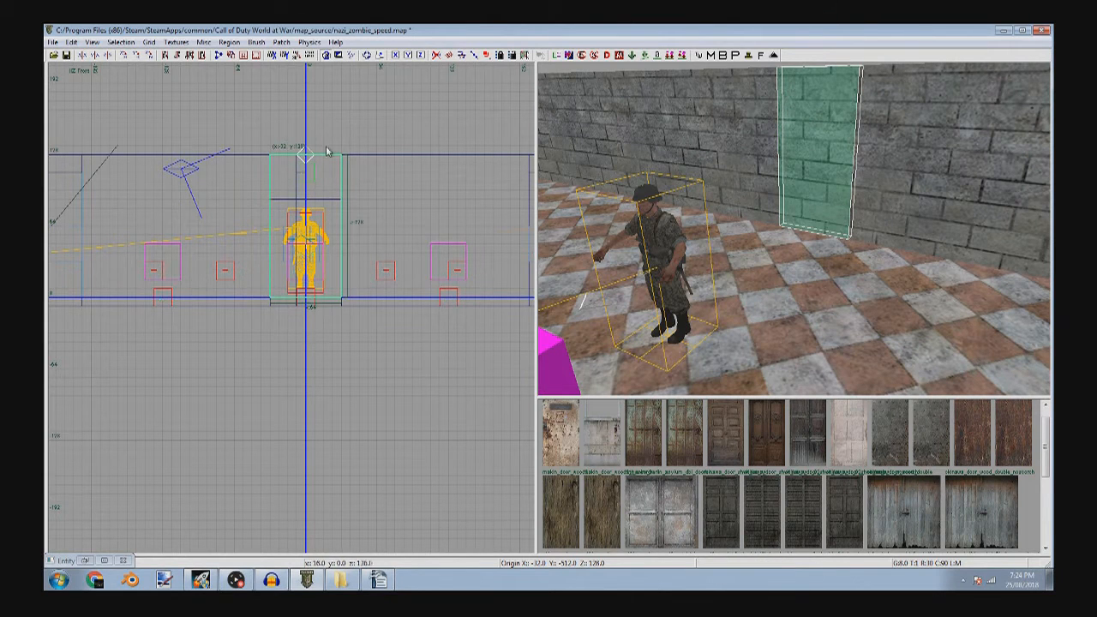
{"action": "left_click_drag", "start_coordinate": [327, 152], "coordinate": [310, 244]}
{"action": "scroll", "coordinate": [310, 243], "scroll_direction": "up", "scroll_amount": 5}
{"action": "key", "text": "Escape"}
- Enlarge the window opening by raising the upper brush's lower edge and lowering the top of the brush below
{"action": "scroll", "coordinate": [793, 213], "scroll_direction": "up", "scroll_amount": 4}
{"action": "scroll", "coordinate": [805, 214], "scroll_direction": "down", "scroll_amount": 4}
{"action": "left_click", "coordinate": [828, 166], "text": "shift"}
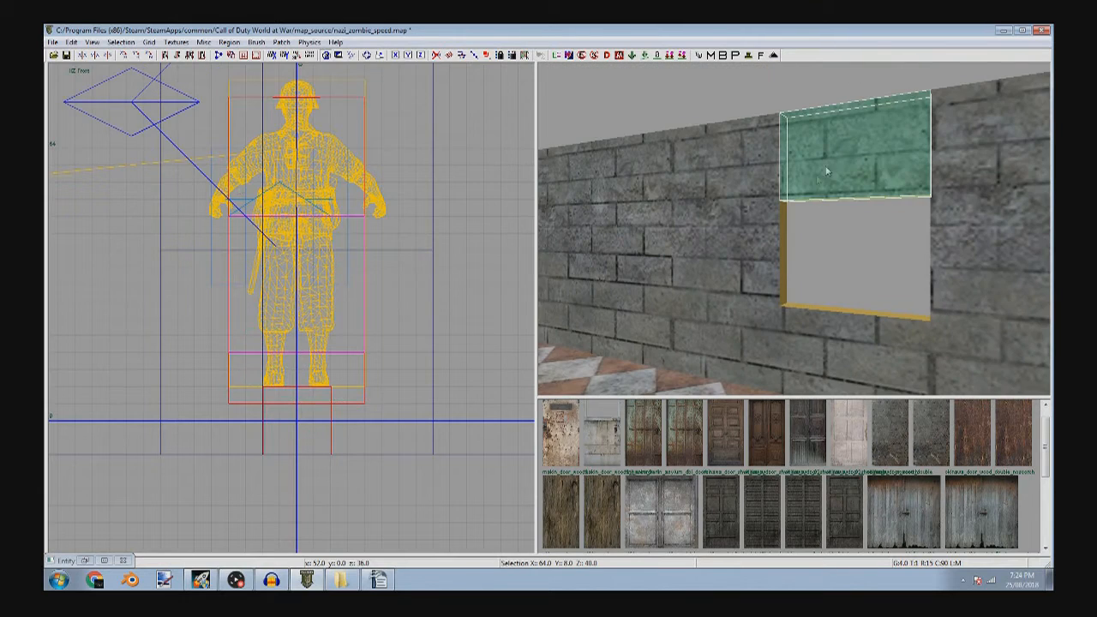
{"action": "scroll", "coordinate": [245, 201], "scroll_direction": "down", "scroll_amount": 2}
{"action": "scroll", "coordinate": [334, 246], "scroll_direction": "up", "scroll_amount": 2}
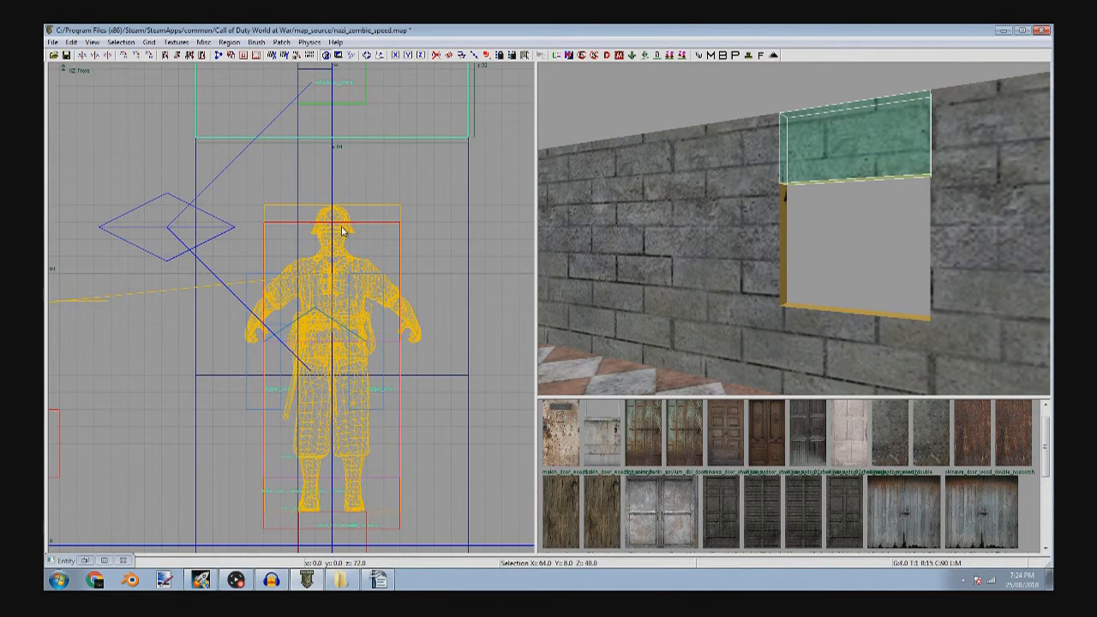
{"action": "key", "text": "Escape"}
{"action": "mouse_move", "coordinate": [857, 215]}
{"action": "right_mouse_down"}
{"action": "mouse_move", "coordinate": [894, 201]}
{"action": "mouse_move", "coordinate": [876, 274]}
{"action": "right_mouse_up"}
{"action": "left_click", "coordinate": [876, 287], "text": "shift"}
{"action": "key", "text": "Escape"}
{"action": "scroll", "coordinate": [845, 279], "scroll_direction": "up", "scroll_amount": 5}
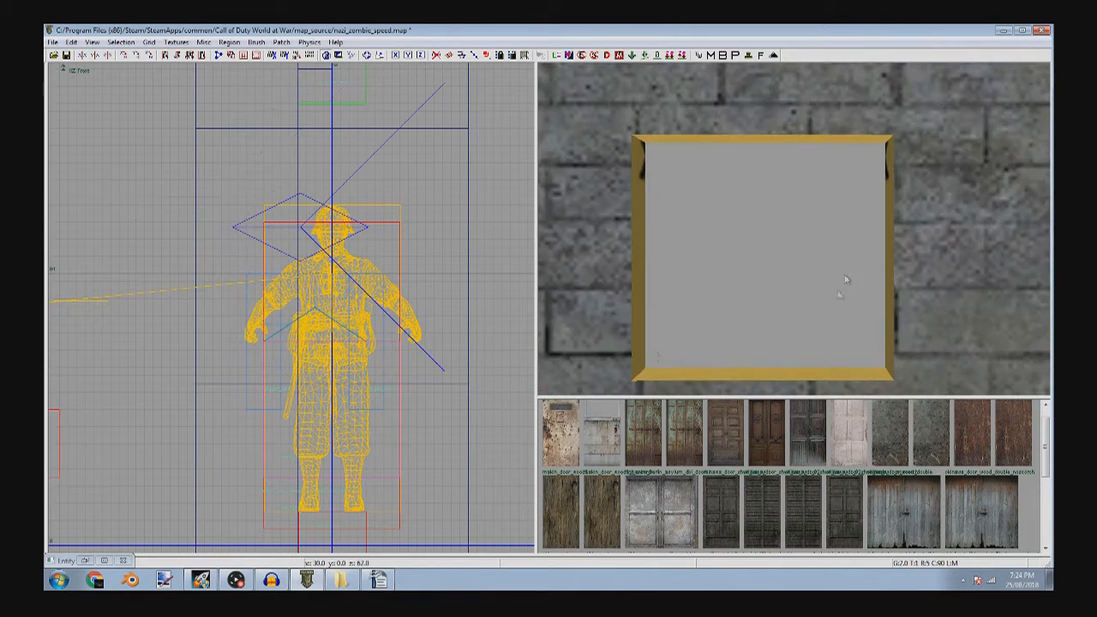
{"action": "scroll", "coordinate": [765, 377], "scroll_direction": "up", "scroll_amount": 3}
- Apply the berlin_wall_concrete_block texture to the caulk faces inside the window opening
{"action": "right_click_drag", "start_coordinate": [766, 377], "coordinate": [920, 199]}
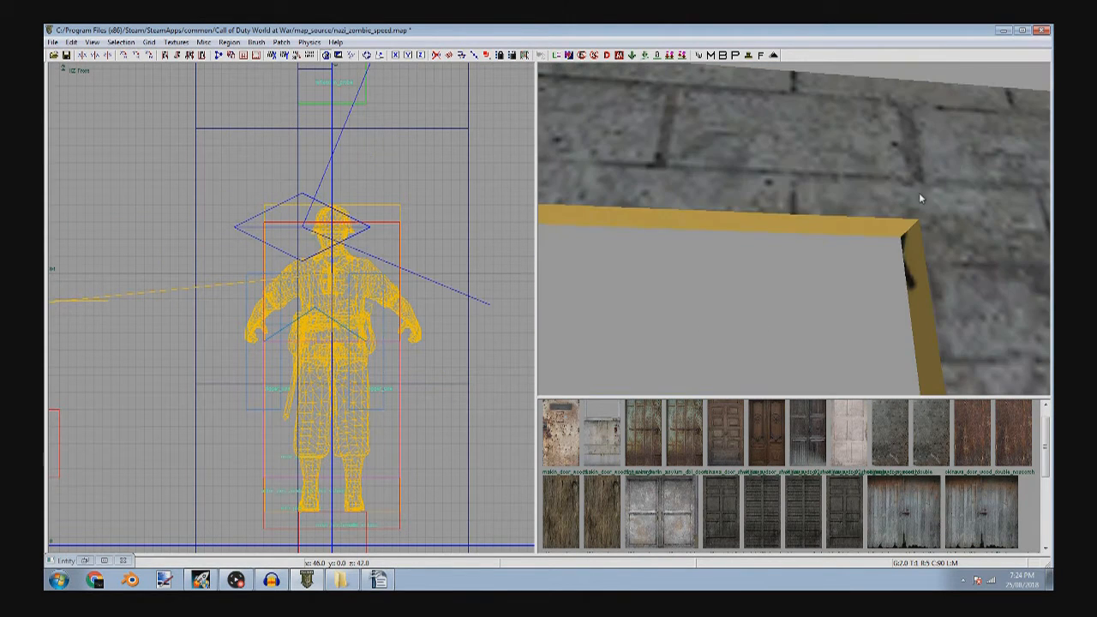
{"action": "right_click_drag", "start_coordinate": [904, 254], "coordinate": [874, 278]}
{"action": "left_click", "coordinate": [774, 284], "text": "shift"}
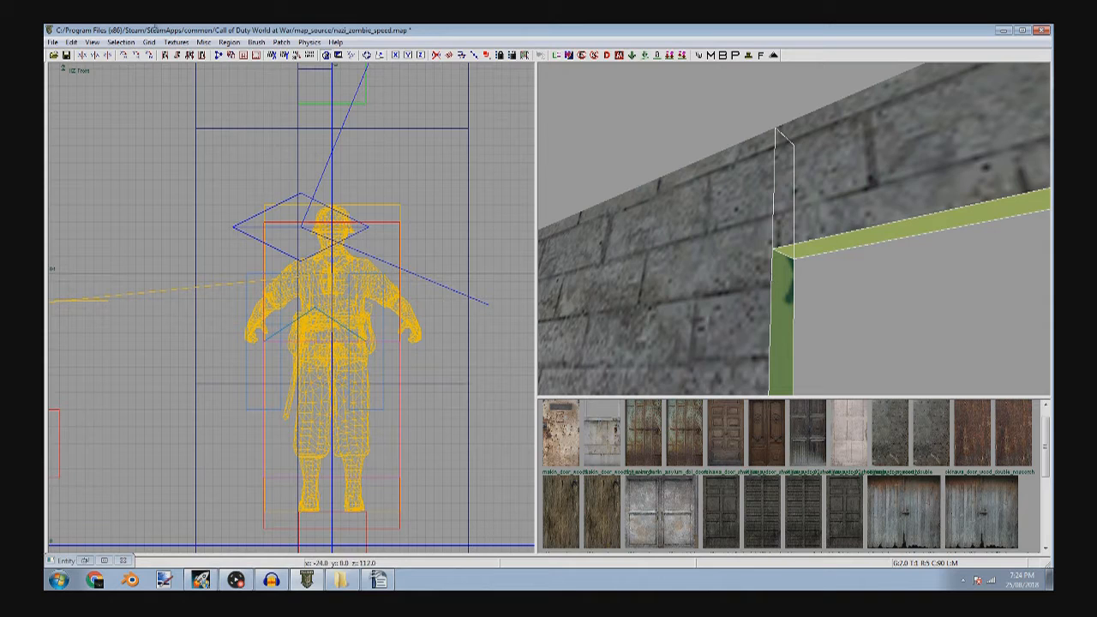
{"action": "left_click", "coordinate": [171, 45]}
{"action": "left_click", "coordinate": [175, 67]}
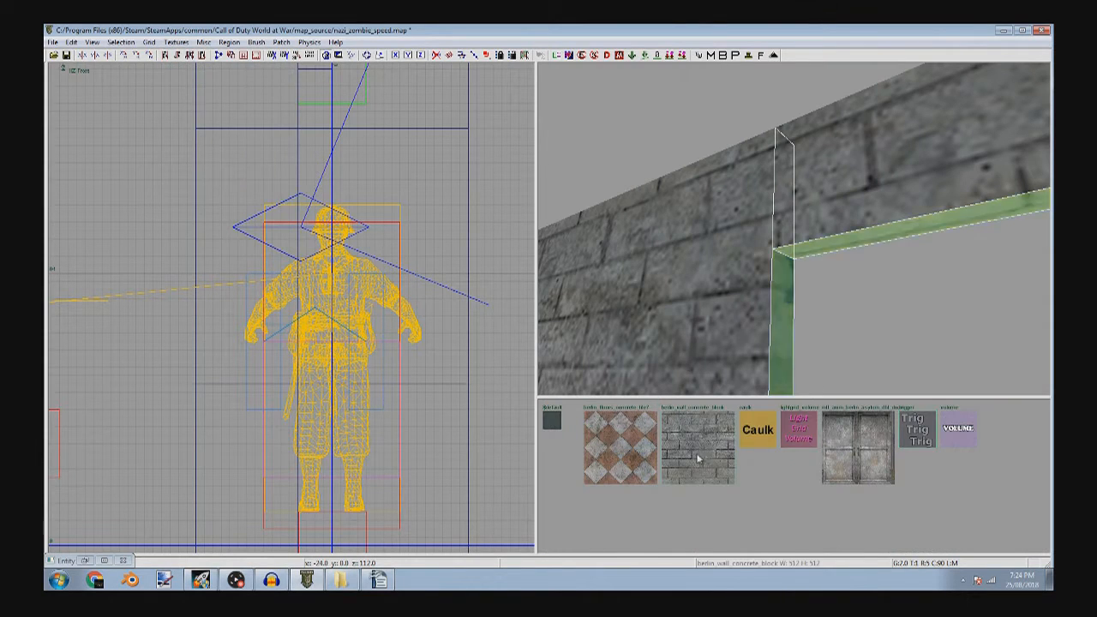
{"action": "left_click", "coordinate": [699, 456]}
{"action": "scroll", "coordinate": [753, 281], "scroll_direction": "down", "scroll_amount": 3}
{"action": "right_click_drag", "start_coordinate": [753, 281], "coordinate": [754, 317]}
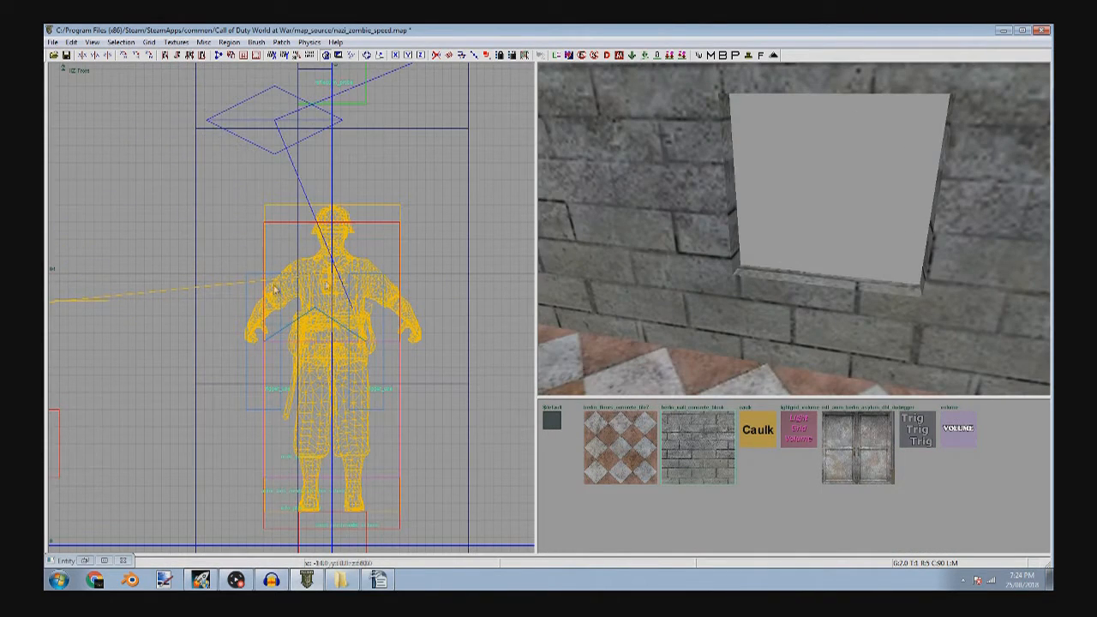
- Try to place a barricade prefab from the zombiemode prefab folder beside the south wall's window opening
{"action": "scroll", "coordinate": [300, 331], "scroll_direction": "down", "scroll_amount": 5}
{"action": "key", "text": "ctrl+Tab"}
{"action": "key", "text": "ctrl+Tab"}
{"action": "key", "text": "ctrl+Tab"}
{"action": "key", "text": "ctrl+Tab"}
{"action": "key", "text": "ctrl+Tab"}
{"action": "scroll", "coordinate": [324, 345], "scroll_direction": "down", "scroll_amount": 5}
{"action": "scroll", "coordinate": [324, 345], "scroll_direction": "up", "scroll_amount": 5}
{"action": "right_click_drag", "start_coordinate": [324, 346], "coordinate": [409, 258]}
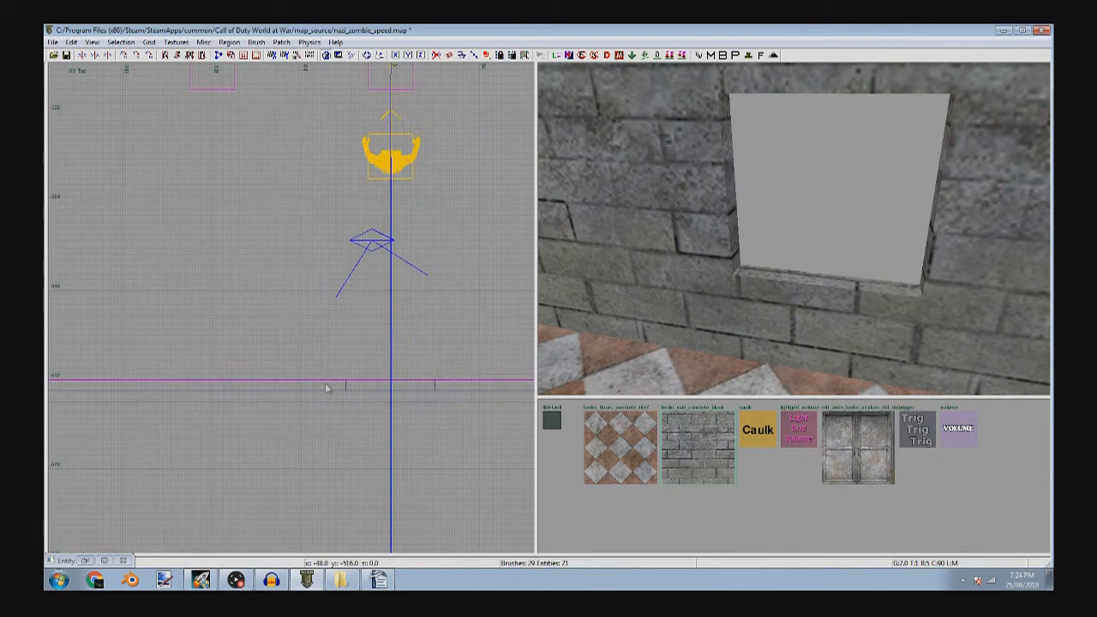
{"action": "right_click", "coordinate": [326, 383]}
{"action": "mouse_move", "coordinate": [385, 423]}
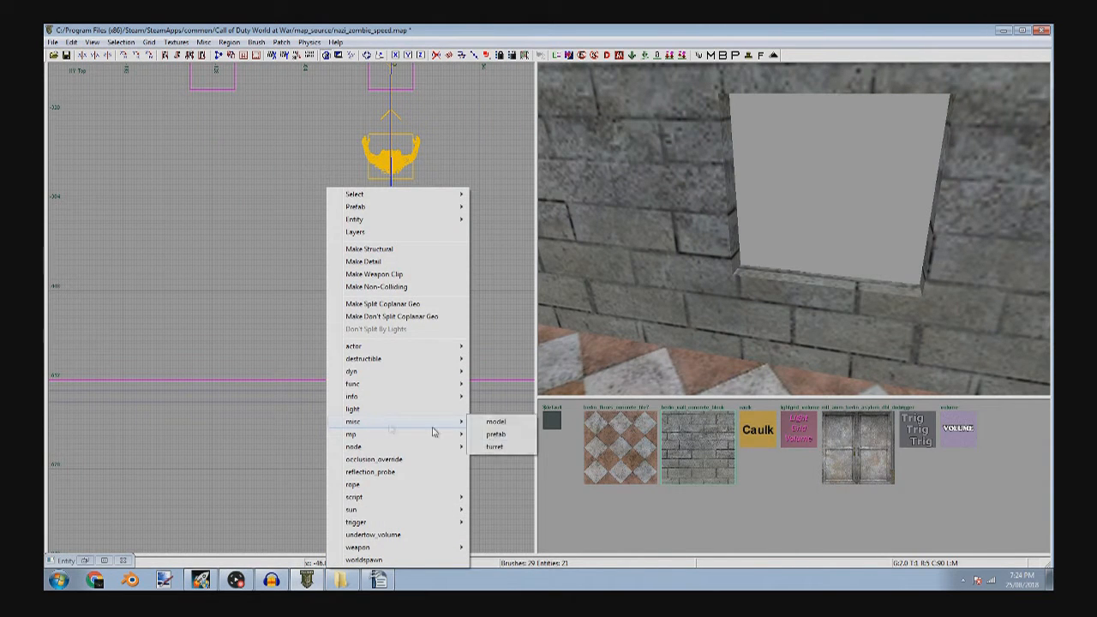
{"action": "left_click", "coordinate": [506, 435]}
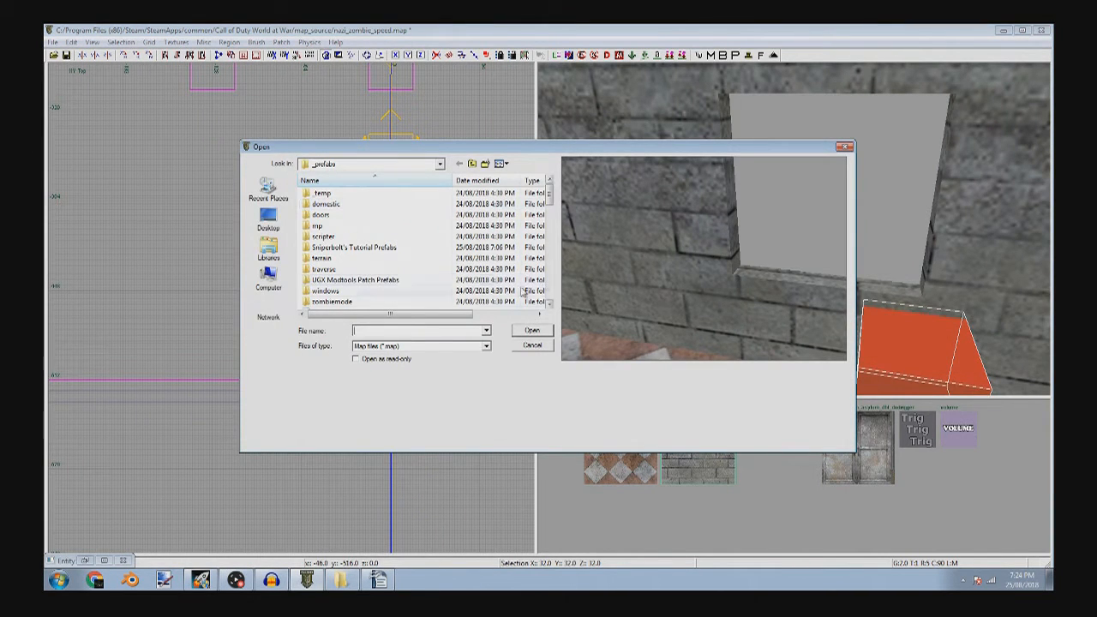
{"action": "double_click", "coordinate": [375, 304]}
{"action": "left_click_drag", "start_coordinate": [549, 197], "coordinate": [549, 225]}
{"action": "left_click_drag", "start_coordinate": [535, 226], "coordinate": [532, 279]}
{"action": "left_click", "coordinate": [531, 278]}
{"action": "double_click", "coordinate": [509, 271]}
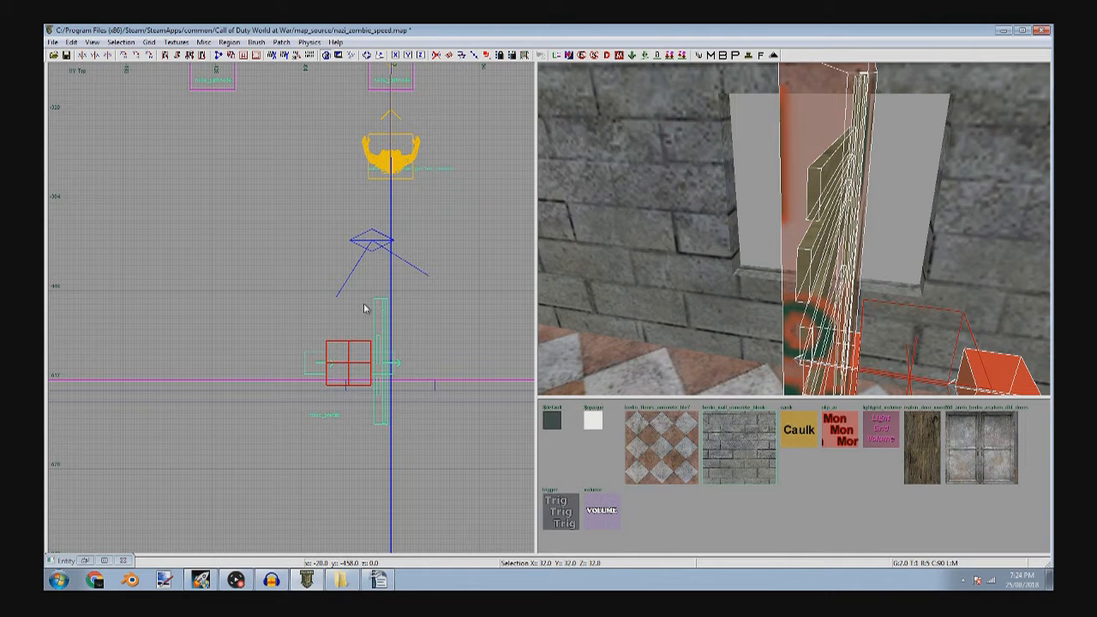
{"action": "scroll", "coordinate": [364, 309], "scroll_direction": "down", "scroll_amount": 1}
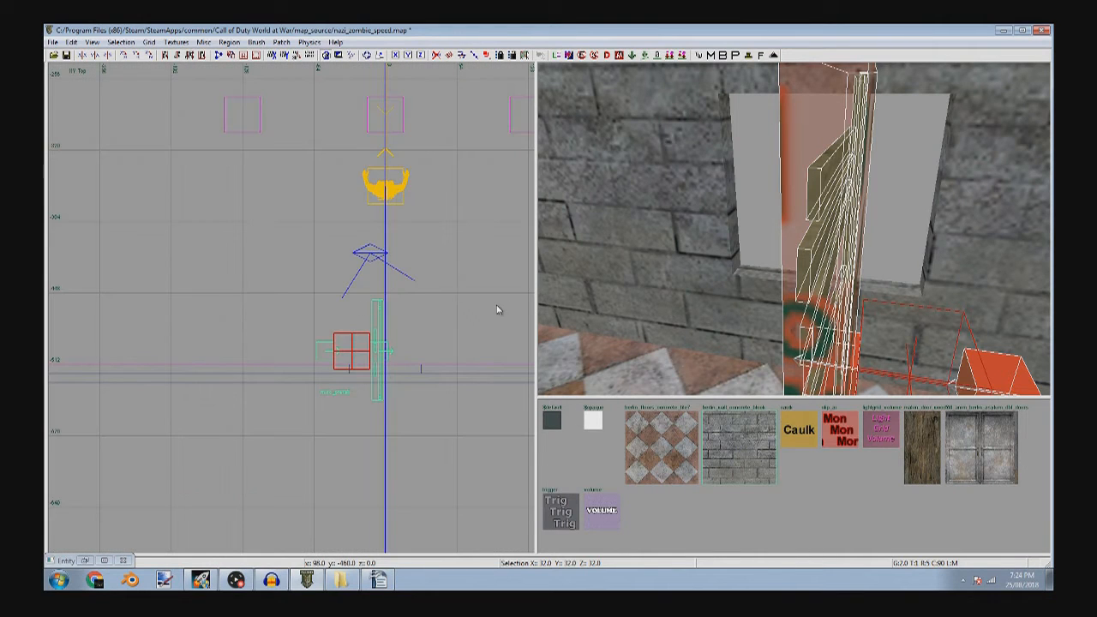
{"action": "key", "text": "BackSpace"}
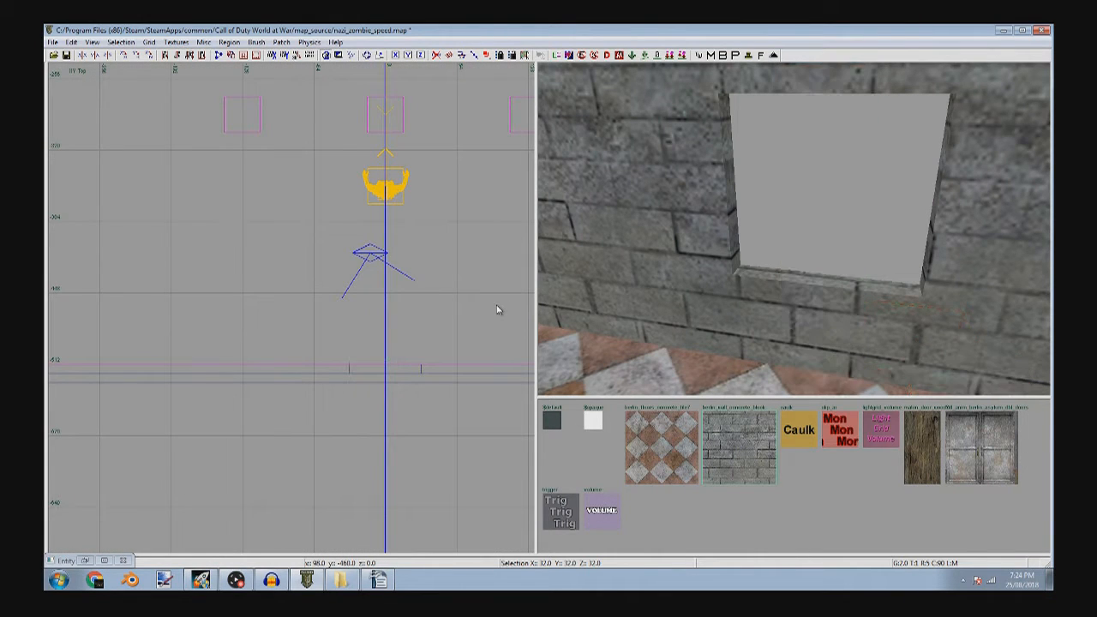
- Insert the window_med prefab from the zombiemode prefab folder near the south wall's window opening
{"action": "right_click", "coordinate": [340, 328]}
{"action": "mouse_move", "coordinate": [475, 421]}
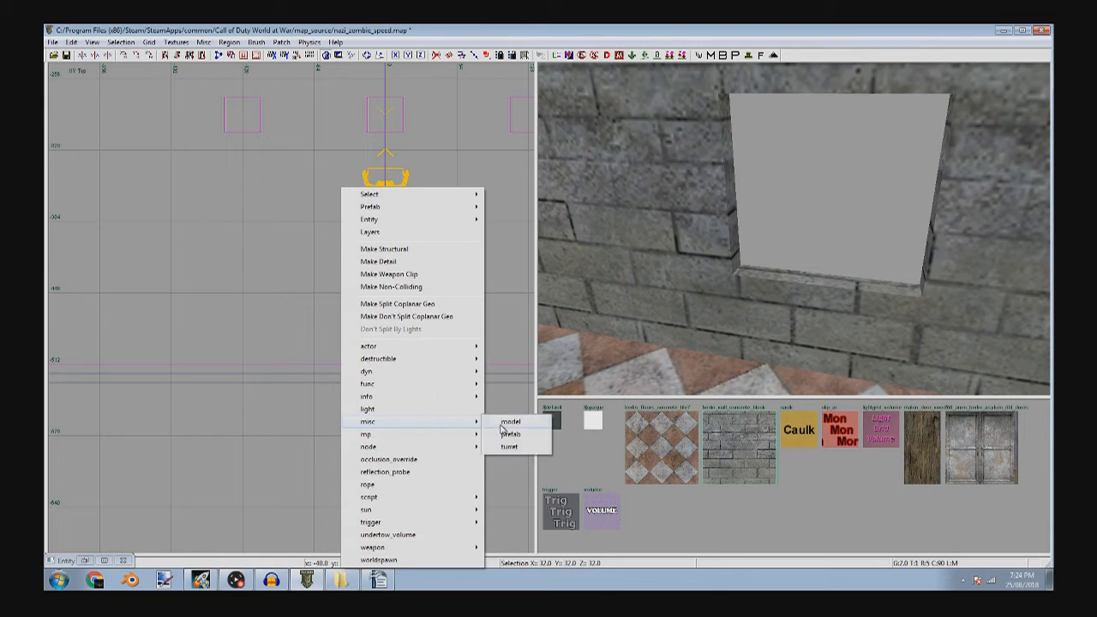
{"action": "left_click", "coordinate": [510, 434]}
{"action": "double_click", "coordinate": [332, 301]}
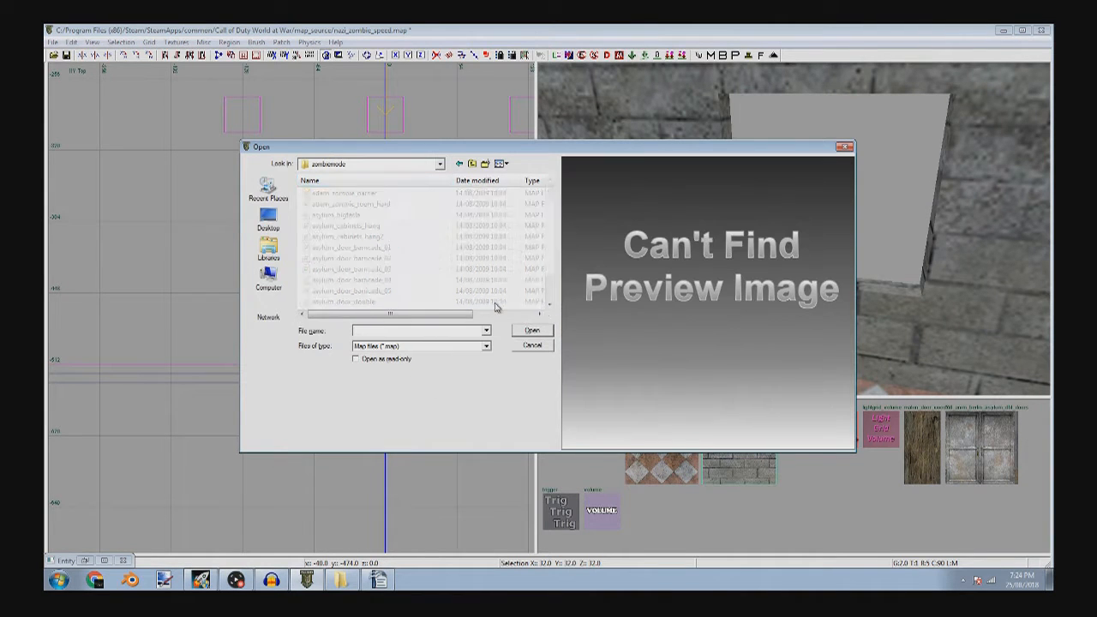
{"action": "scroll", "coordinate": [414, 316], "scroll_direction": "down", "scroll_amount": 10}
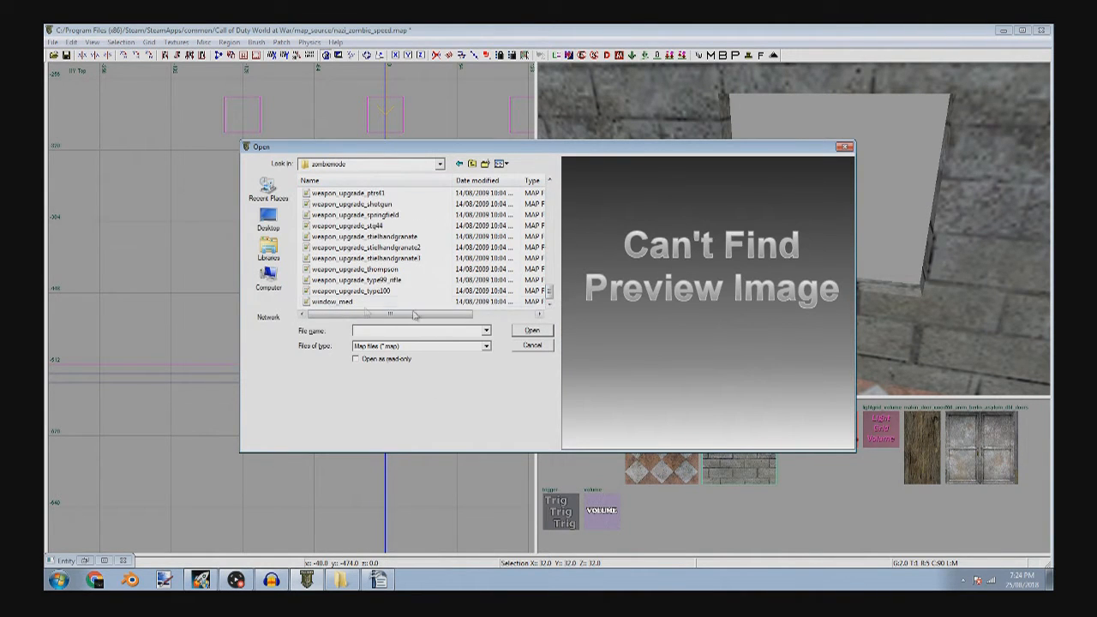
{"action": "double_click", "coordinate": [358, 302]}
- Move the window prefab into the south wall's opening so its boards line up with the gap
{"action": "scroll", "coordinate": [407, 330], "scroll_direction": "down", "scroll_amount": 1}
{"action": "key", "text": "r"}
{"action": "left_click_drag", "start_coordinate": [407, 330], "coordinate": [417, 360]}
{"action": "left_click_drag", "start_coordinate": [366, 307], "coordinate": [378, 358]}
{"action": "scroll", "coordinate": [396, 368], "scroll_direction": "up", "scroll_amount": 3}
{"action": "scroll", "coordinate": [347, 365], "scroll_direction": "up", "scroll_amount": 4}
{"action": "scroll", "coordinate": [378, 357], "scroll_direction": "down", "scroll_amount": 4}
{"action": "scroll", "coordinate": [434, 352], "scroll_direction": "up", "scroll_amount": 5}
{"action": "right_click_drag", "start_coordinate": [719, 314], "coordinate": [721, 311]}
{"action": "key", "text": "Escape"}
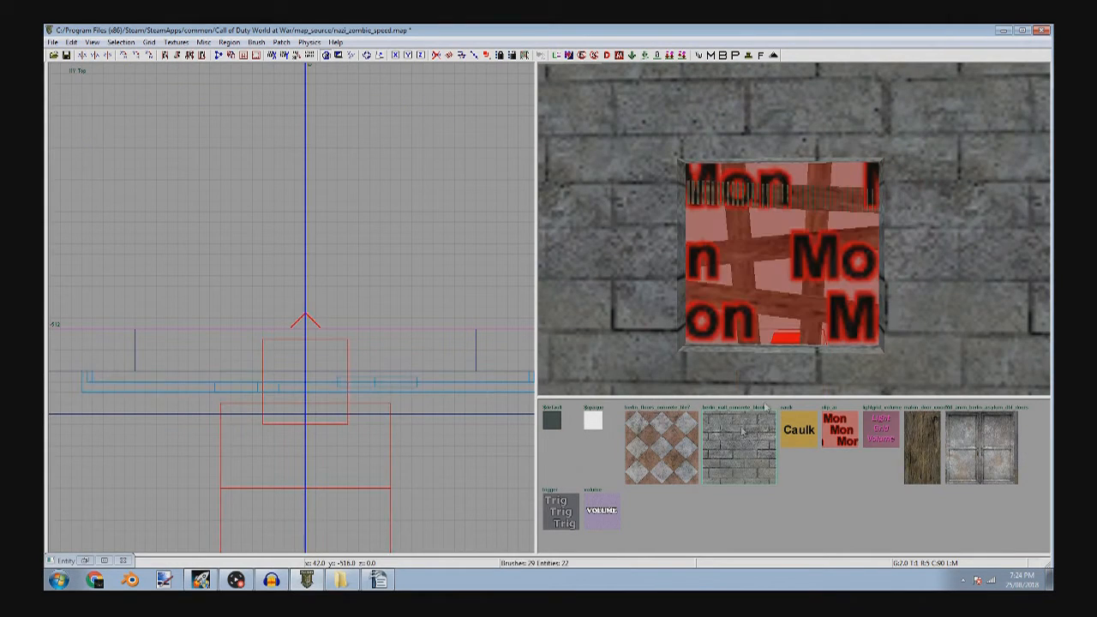
- Fill the south wall's window opening with a brush fitted to the gap's upper and lower edges
{"action": "left_click", "coordinate": [787, 388], "text": "shift"}
{"action": "key", "text": "ctrl+Tab"}
{"action": "mouse_move", "coordinate": [335, 243]}
{"action": "left_mouse_down"}
{"action": "mouse_move", "coordinate": [345, 132]}
{"action": "mouse_move", "coordinate": [326, 142]}
{"action": "mouse_move", "coordinate": [312, 118]}
{"action": "left_mouse_up"}
{"action": "scroll", "coordinate": [315, 142], "scroll_direction": "up", "scroll_amount": 3}
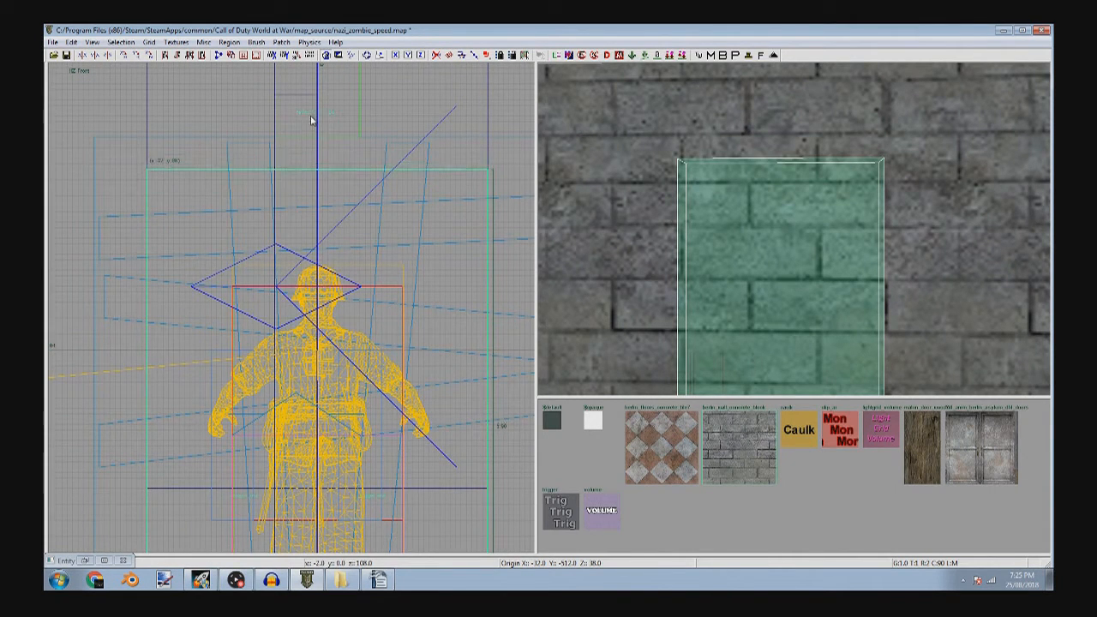
{"action": "scroll", "coordinate": [312, 120], "scroll_direction": "down", "scroll_amount": 5}
{"action": "left_click_drag", "start_coordinate": [341, 328], "coordinate": [341, 276]}
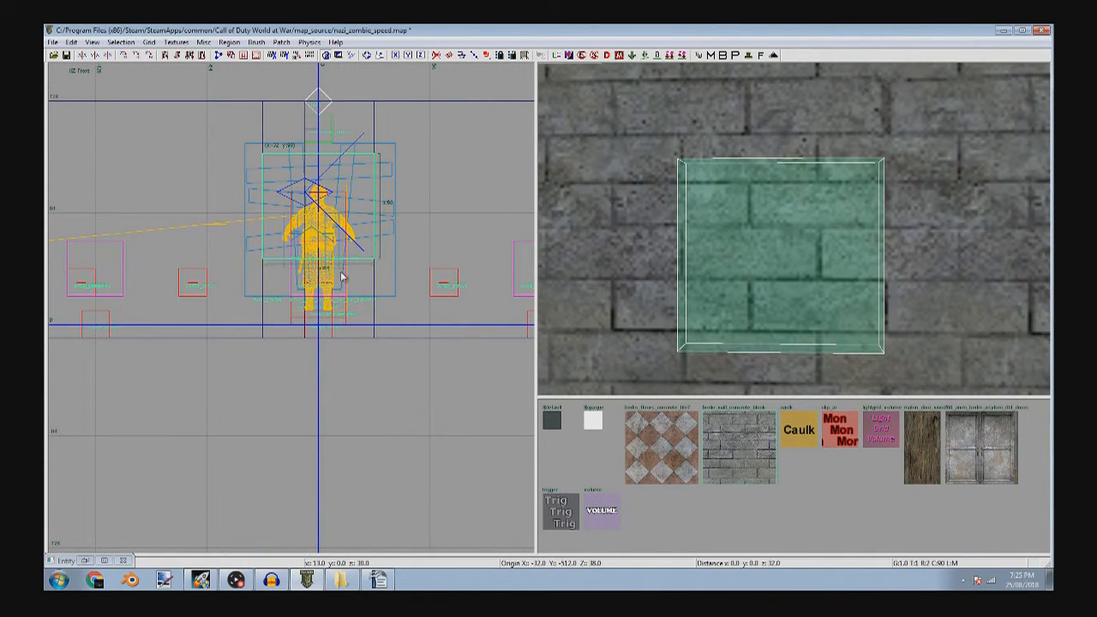
- Load the tools textures and apply clip_player to the brush filling the window opening
{"action": "left_click", "coordinate": [176, 42]}
{"action": "mouse_move", "coordinate": [213, 218]}
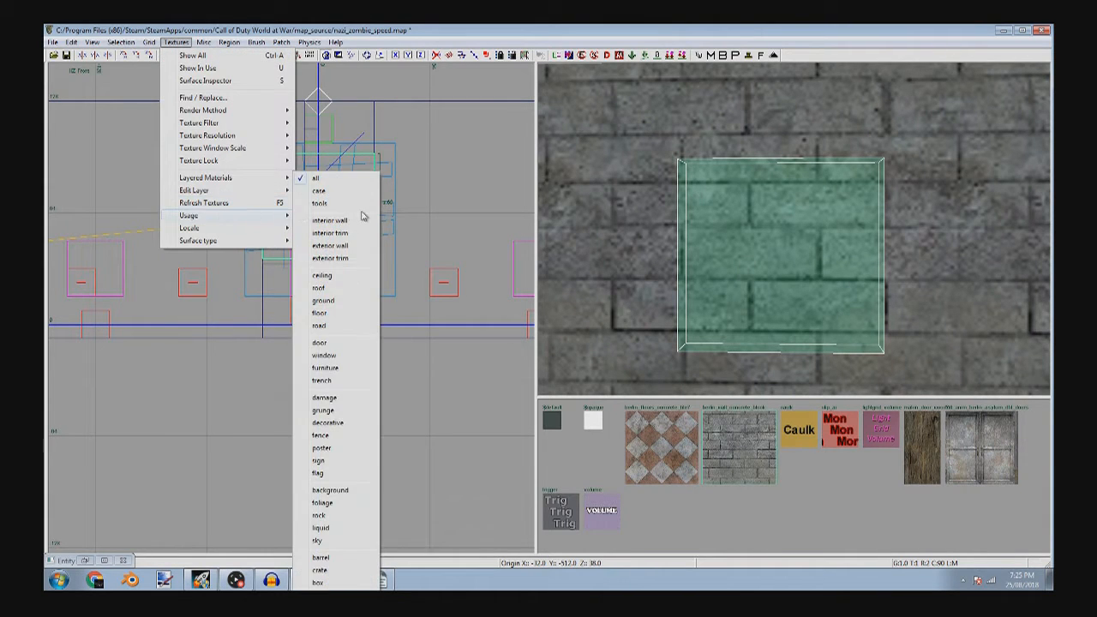
{"action": "left_click", "coordinate": [356, 208]}
{"action": "scroll", "coordinate": [740, 453], "scroll_direction": "down", "scroll_amount": 5}
{"action": "scroll", "coordinate": [740, 453], "scroll_direction": "up", "scroll_amount": 3}
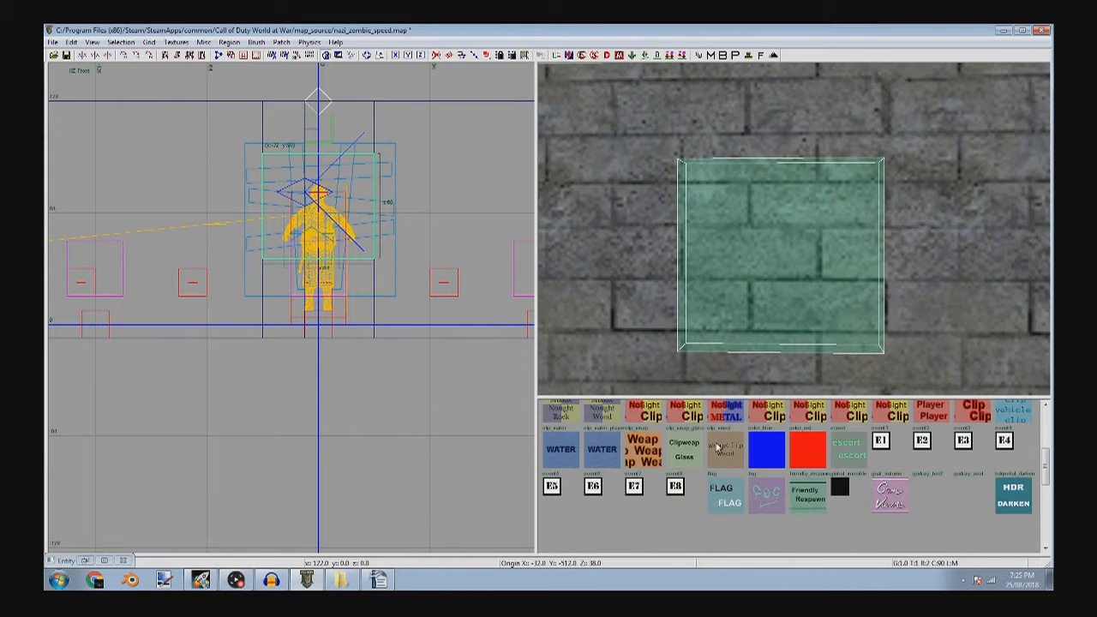
{"action": "left_click", "coordinate": [934, 497]}
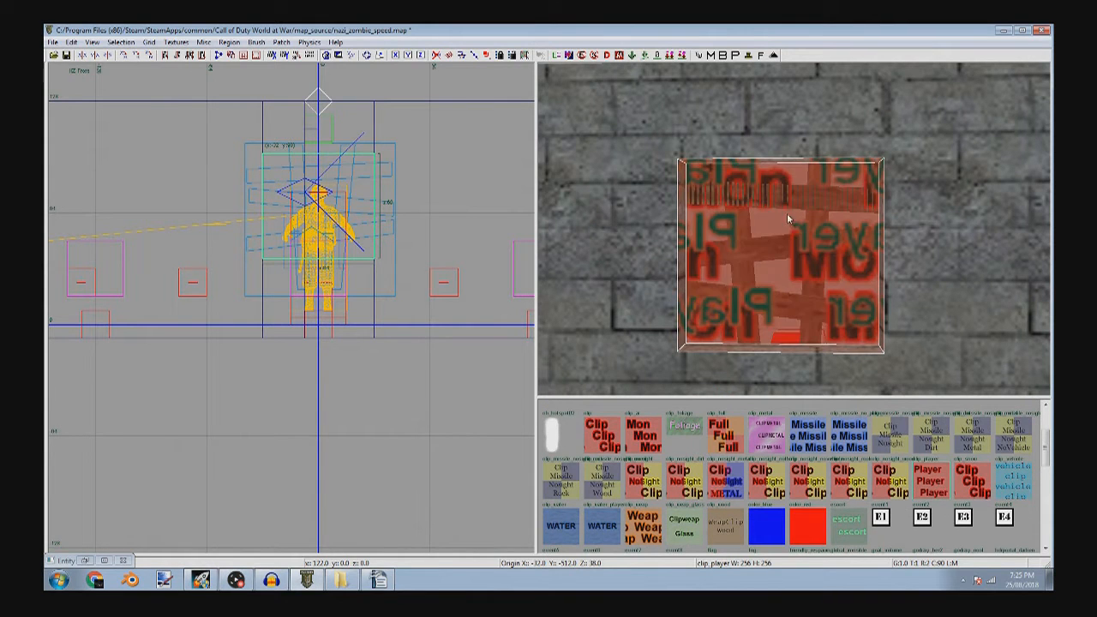
{"action": "key", "text": "Escape"}
- Copy the room's floor brush and shift the copy southward in the top view
{"action": "mouse_move", "coordinate": [767, 329]}
{"action": "right_mouse_down"}
{"action": "mouse_move", "coordinate": [814, 343]}
{"action": "mouse_move", "coordinate": [827, 334]}
{"action": "mouse_move", "coordinate": [788, 292]}
{"action": "mouse_move", "coordinate": [780, 349]}
{"action": "right_mouse_up"}
{"action": "left_click", "coordinate": [781, 349], "text": "shift"}
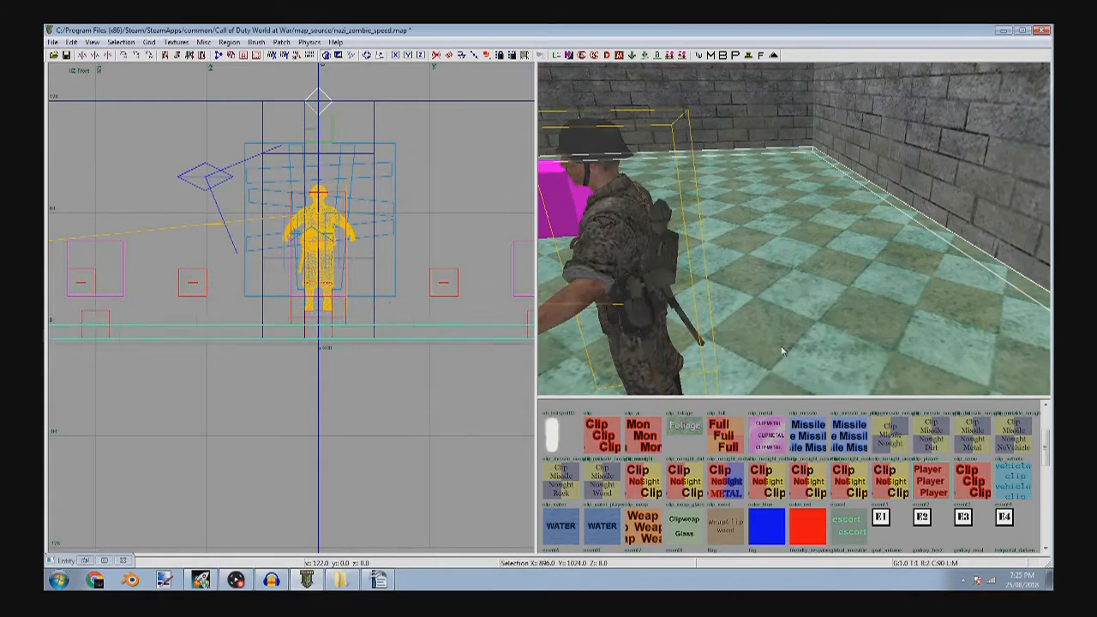
{"action": "scroll", "coordinate": [286, 309], "scroll_direction": "down", "scroll_amount": 5}
{"action": "key", "text": "ctrl+Tab"}
{"action": "scroll", "coordinate": [290, 316], "scroll_direction": "down", "scroll_amount": 2}
{"action": "key", "text": "ctrl+Tab"}
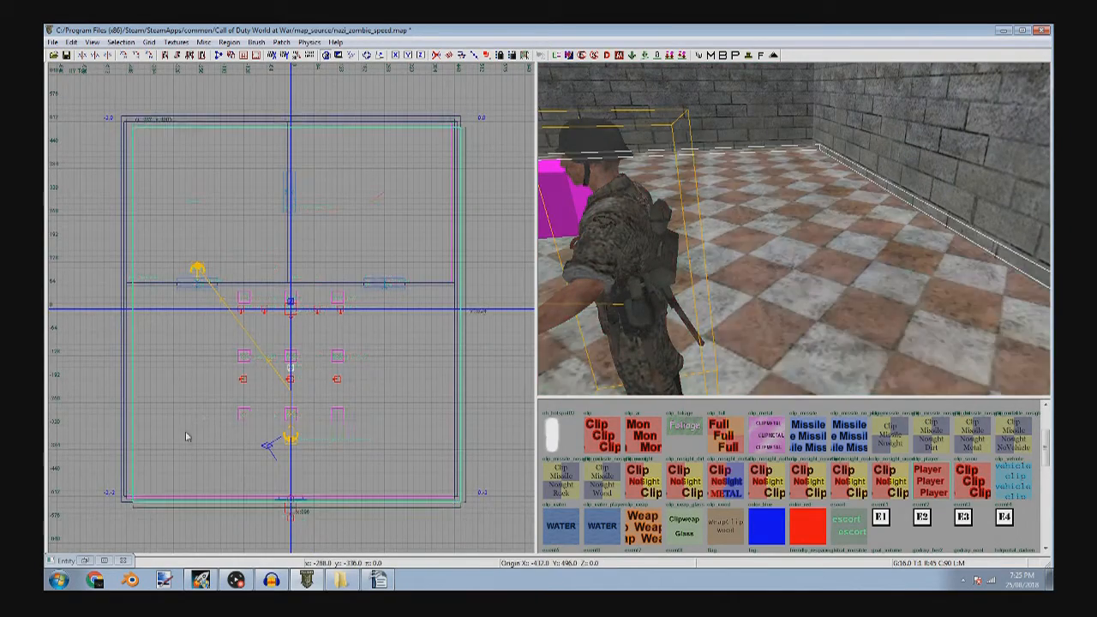
{"action": "scroll", "coordinate": [180, 420], "scroll_direction": "down", "scroll_amount": 1}
{"action": "left_click_drag", "start_coordinate": [202, 423], "coordinate": [202, 475]}
- Resize the floor copy to about 256 by 304 units so it lies just outside the south window
{"action": "left_click_drag", "start_coordinate": [266, 106], "coordinate": [307, 341]}
{"action": "scroll", "coordinate": [310, 355], "scroll_direction": "up", "scroll_amount": 5}
{"action": "scroll", "coordinate": [381, 312], "scroll_direction": "down", "scroll_amount": 4}
{"action": "left_click_drag", "start_coordinate": [128, 372], "coordinate": [215, 380]}
{"action": "left_click_drag", "start_coordinate": [350, 392], "coordinate": [369, 387]}
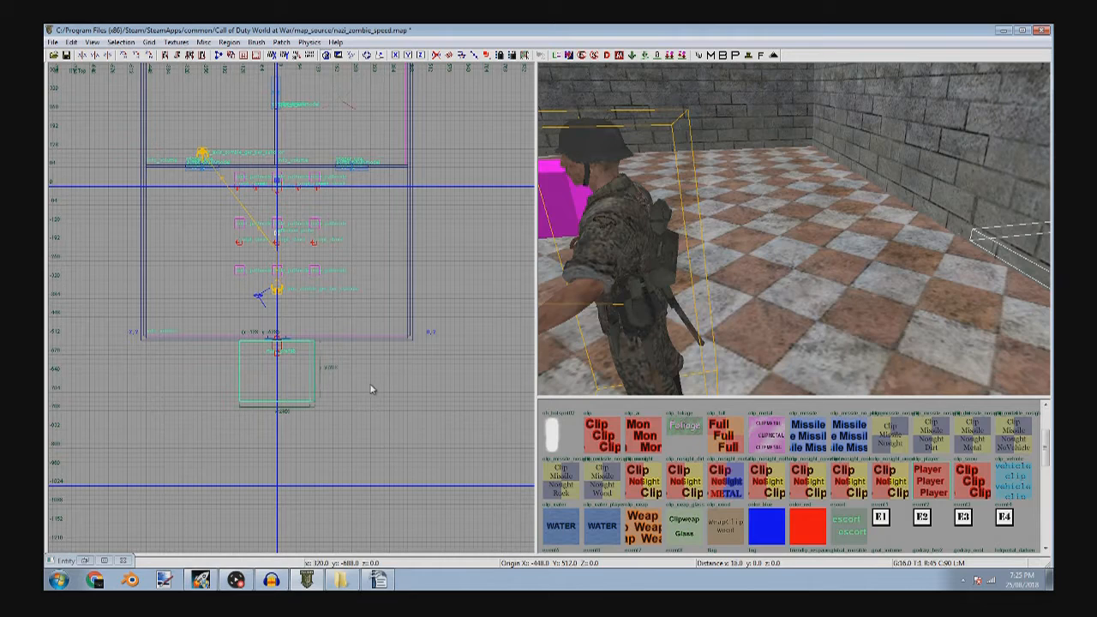
{"action": "left_click_drag", "start_coordinate": [284, 431], "coordinate": [281, 463]}
{"action": "scroll", "coordinate": [300, 432], "scroll_direction": "up", "scroll_amount": 5}
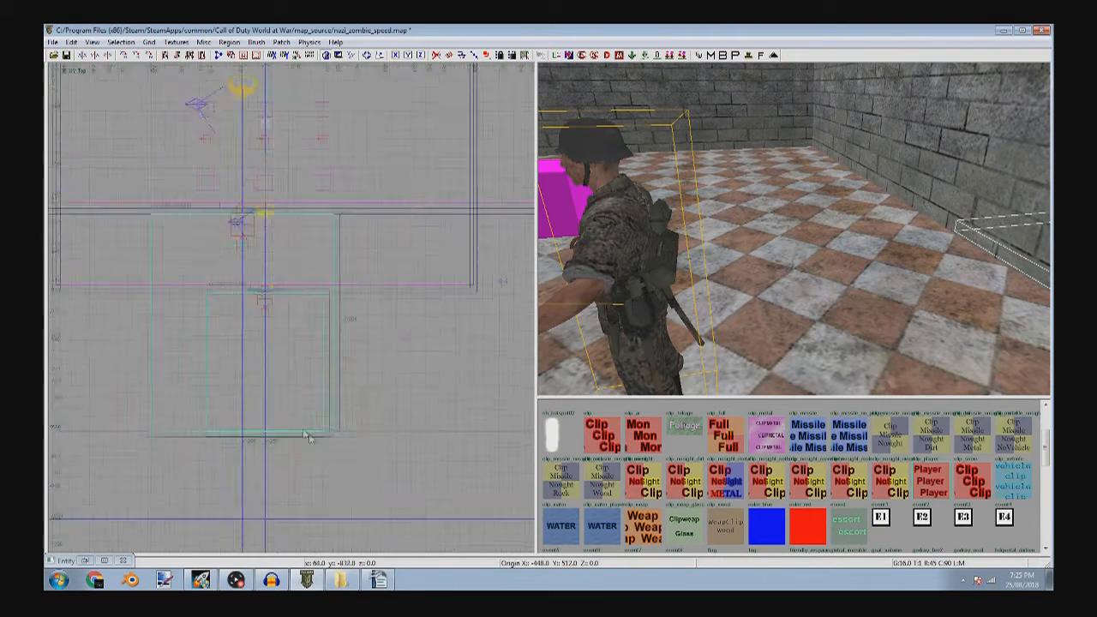
{"action": "key", "text": "Escape"}
- Move the zombie spawner from inside the start room to the far end of the floor outside the window
{"action": "mouse_move", "coordinate": [685, 326]}
{"action": "right_mouse_down"}
{"action": "mouse_move", "coordinate": [794, 257]}
{"action": "mouse_move", "coordinate": [898, 240]}
{"action": "right_mouse_up"}
{"action": "right_click_drag", "start_coordinate": [795, 240], "coordinate": [785, 239]}
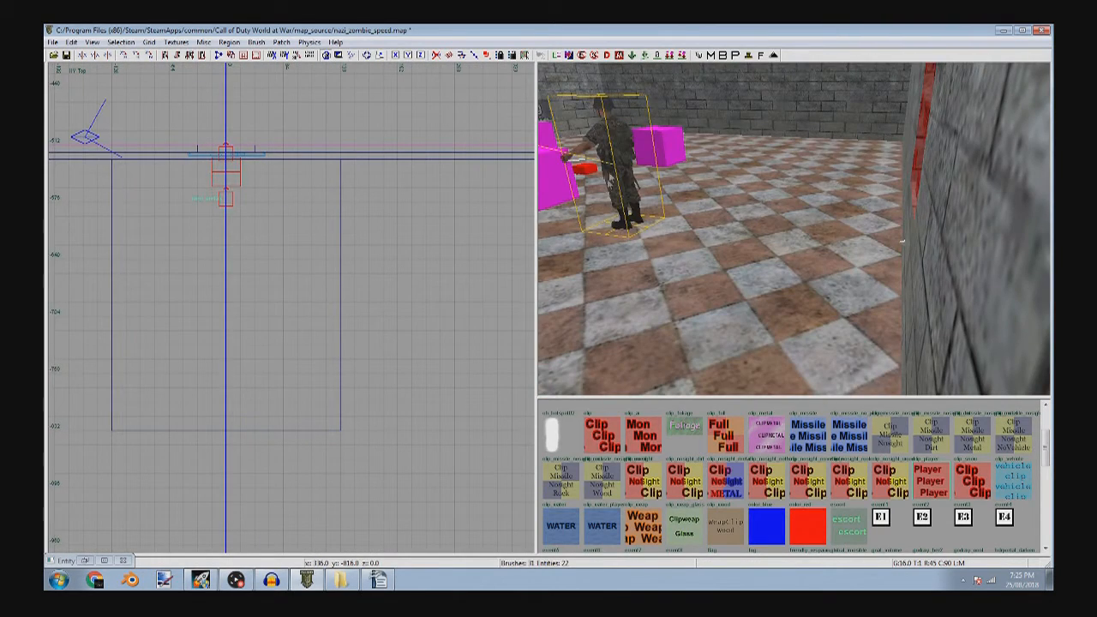
{"action": "left_click", "coordinate": [607, 187], "text": "shift"}
{"action": "scroll", "coordinate": [360, 283], "scroll_direction": "down", "scroll_amount": 5}
{"action": "left_click_drag", "start_coordinate": [300, 202], "coordinate": [310, 334]}
{"action": "scroll", "coordinate": [305, 337], "scroll_direction": "up", "scroll_amount": 5}
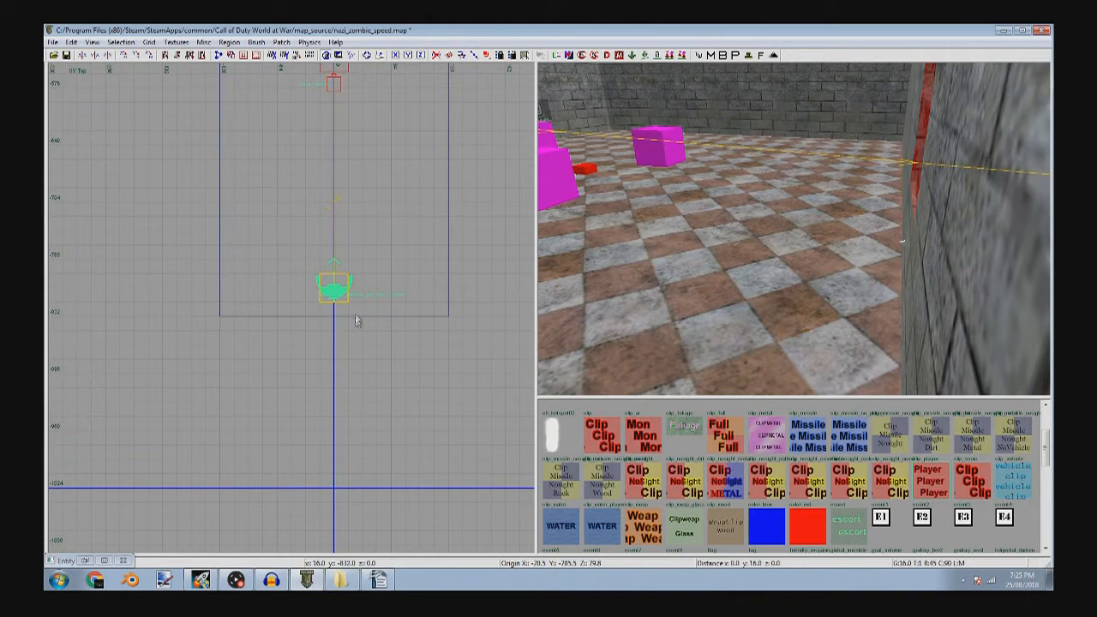
- Delete a key/value pair from the outside zombie spawner's entity properties
{"action": "key", "text": "n"}
{"action": "left_click", "coordinate": [614, 334]}
{"action": "left_click", "coordinate": [646, 468]}
{"action": "key", "text": "Escape"}
- Move two of the start room's rise script_structs to its south-west and south-east corners and delete the third
{"action": "right_click_drag", "start_coordinate": [793, 256], "coordinate": [875, 196]}
{"action": "left_click", "coordinate": [713, 165]}
{"action": "left_click", "coordinate": [868, 227], "text": "shift"}
{"action": "scroll", "coordinate": [387, 237], "scroll_direction": "down", "scroll_amount": 5}
{"action": "right_click_drag", "start_coordinate": [386, 236], "coordinate": [282, 275]}
{"action": "left_click_drag", "start_coordinate": [407, 231], "coordinate": [463, 295]}
{"action": "left_click", "coordinate": [859, 320], "text": "shift"}
{"action": "left_click_drag", "start_coordinate": [365, 210], "coordinate": [311, 254]}
{"action": "key", "text": "Escape"}
{"action": "mouse_move", "coordinate": [865, 214]}
{"action": "right_mouse_down"}
{"action": "mouse_move", "coordinate": [880, 212]}
{"action": "mouse_move", "coordinate": [756, 244]}
{"action": "mouse_move", "coordinate": [759, 234]}
{"action": "mouse_move", "coordinate": [739, 234]}
{"action": "mouse_move", "coordinate": [755, 292]}
{"action": "mouse_move", "coordinate": [855, 198]}
{"action": "mouse_move", "coordinate": [925, 220]}
{"action": "mouse_move", "coordinate": [782, 273]}
{"action": "right_mouse_up"}
{"action": "key", "text": "BackSpace"}
- Copy the south-west rise struct into the north-west room and set the copy's targetname to zone1_spawners_rise
{"action": "right_click_drag", "start_coordinate": [795, 199], "coordinate": [789, 199]}
{"action": "scroll", "coordinate": [362, 365], "scroll_direction": "down", "scroll_amount": 5}
{"action": "scroll", "coordinate": [318, 254], "scroll_direction": "up", "scroll_amount": 1}
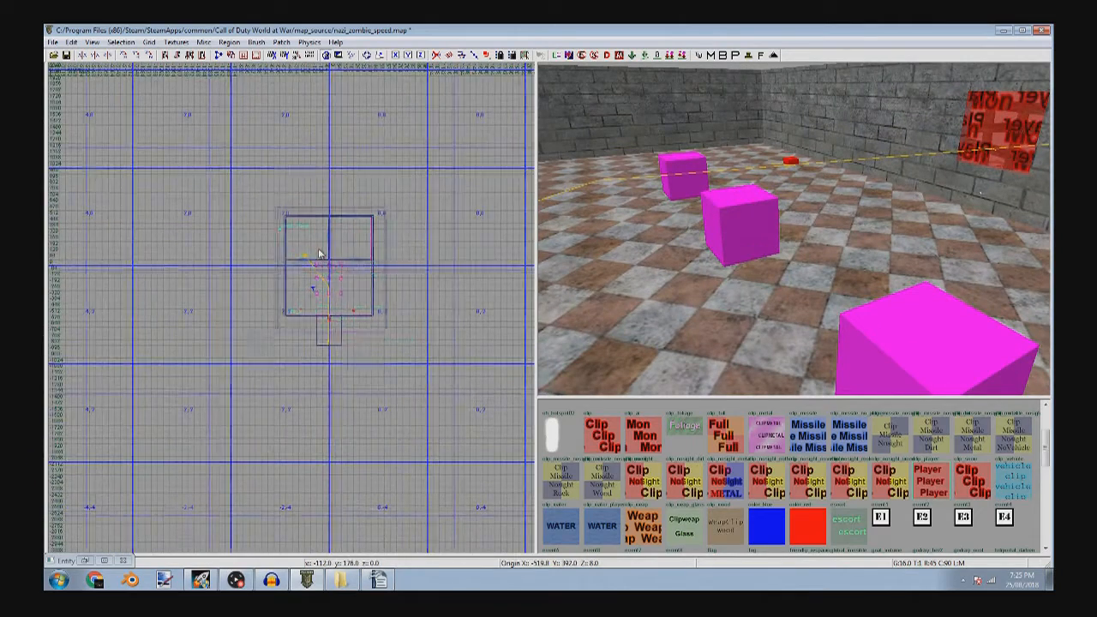
{"action": "scroll", "coordinate": [318, 254], "scroll_direction": "up", "scroll_amount": 5}
{"action": "key", "text": "n"}
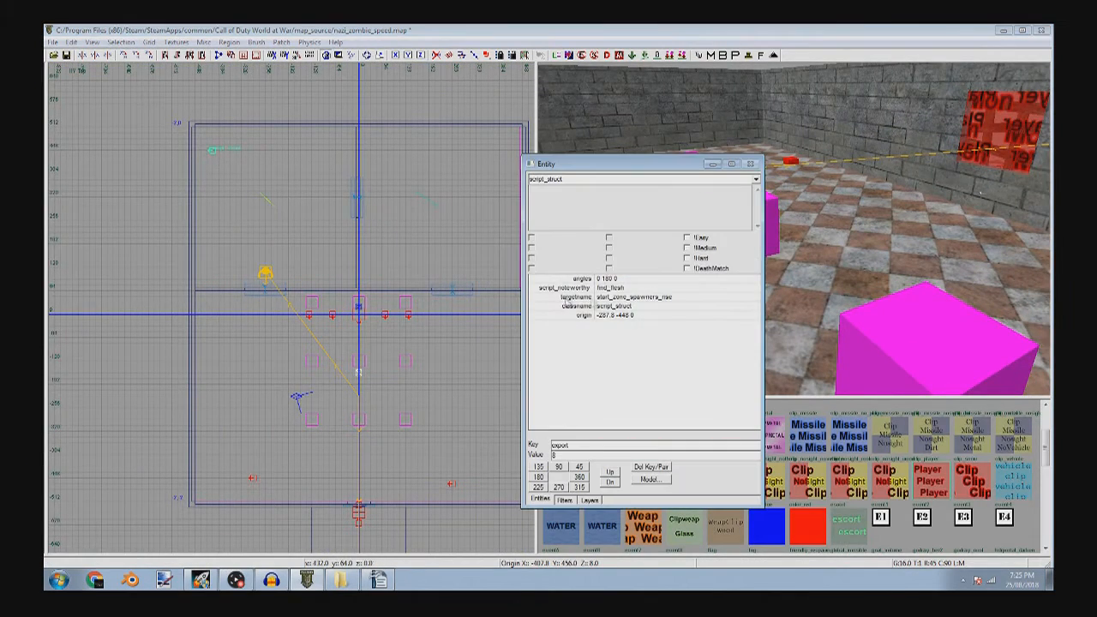
{"action": "left_click", "coordinate": [619, 297]}
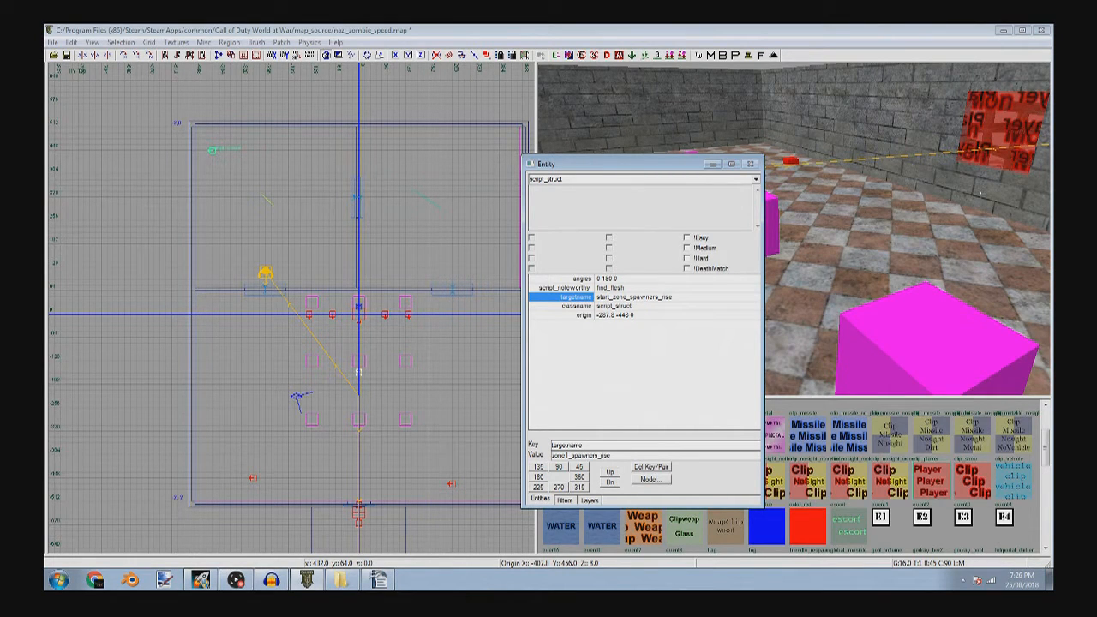
{"action": "key", "text": "Return"}
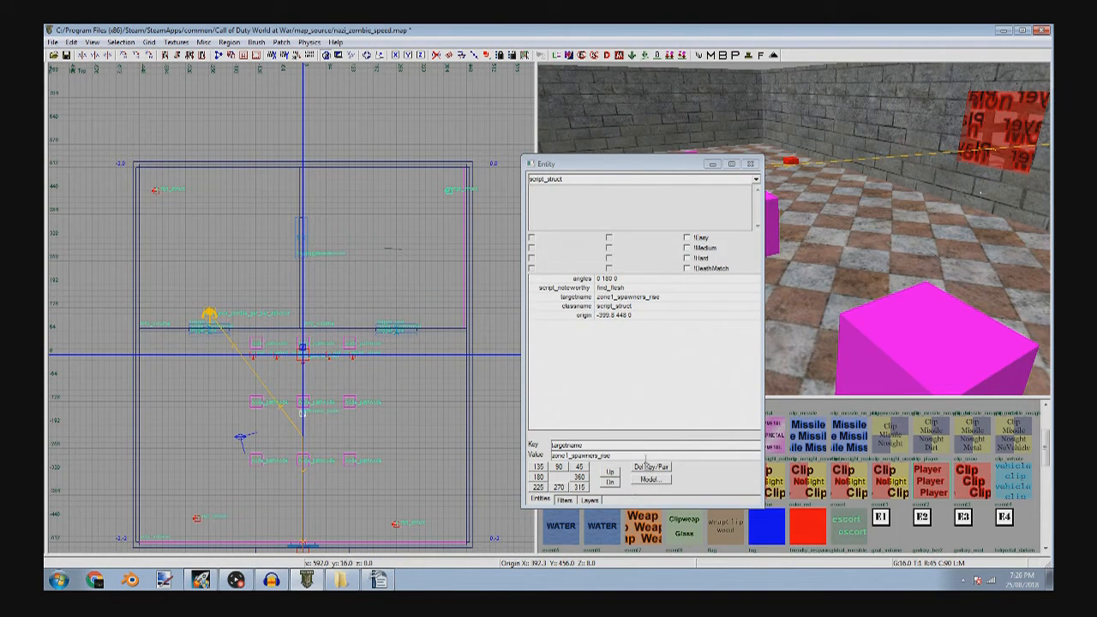
- Set the targetname of the north-east room's rise struct to zone2_spawners_rise
{"action": "double_click", "coordinate": [566, 446]}
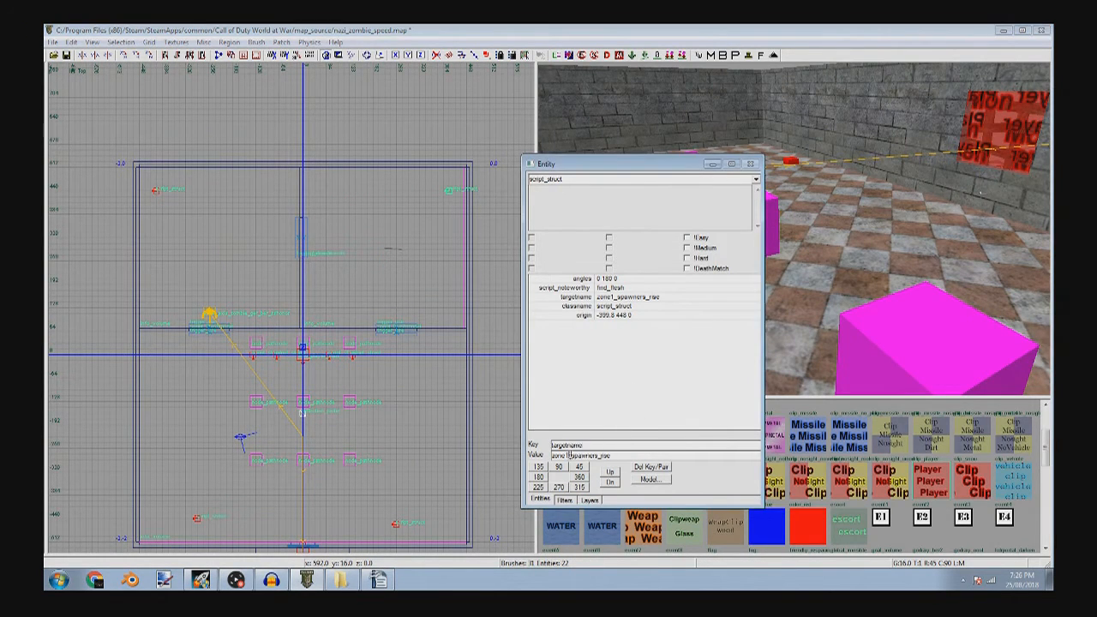
{"action": "key", "text": "BackSpace"}
{"action": "type", "text": "2"}
{"action": "key", "text": "Return"}
{"action": "key", "text": "Escape"}
- Change the targetname of the north-west room's rise struct to zone2_spawners_rise
{"action": "right_click_drag", "start_coordinate": [793, 230], "coordinate": [686, 172]}
{"action": "left_click", "coordinate": [936, 214], "text": "shift"}
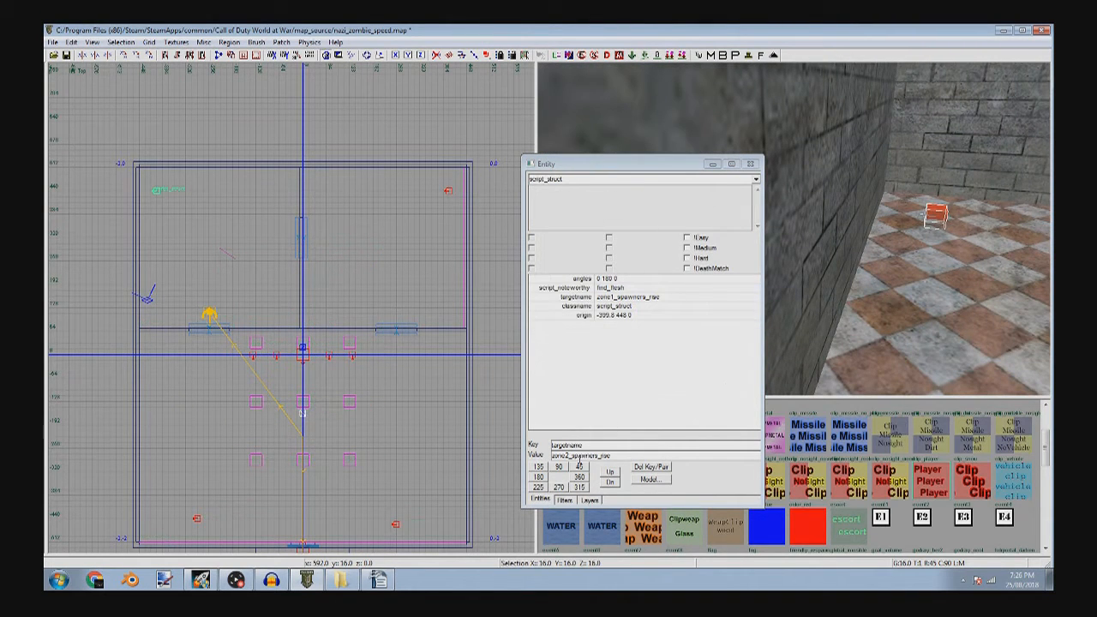
{"action": "double_click", "coordinate": [566, 456]}
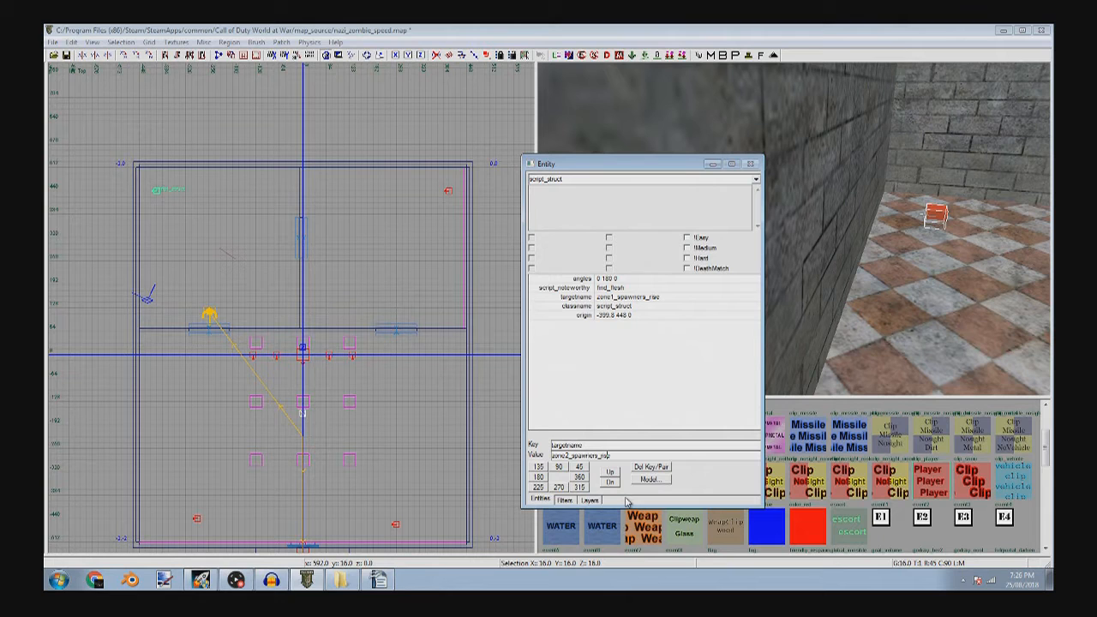
{"action": "key", "text": "Return"}
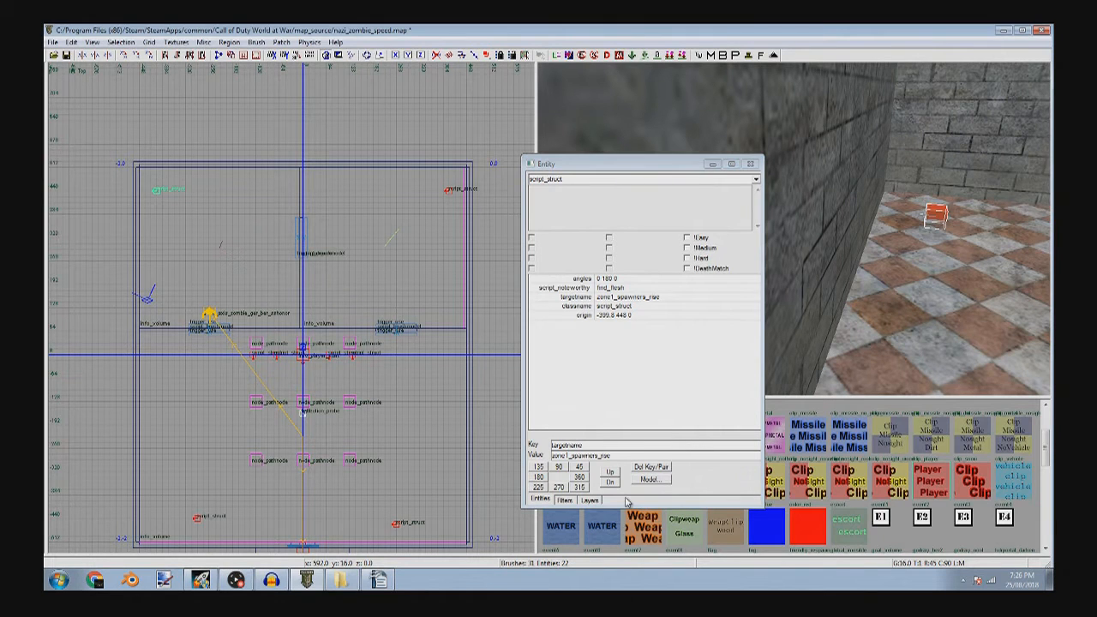
{"action": "left_click", "coordinate": [583, 466]}
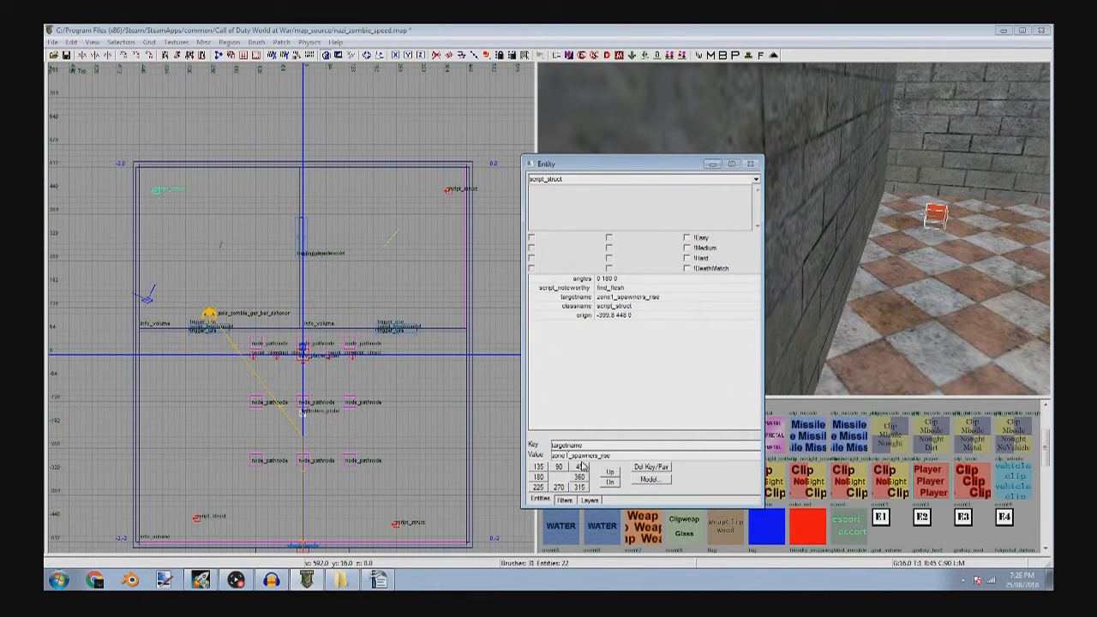
{"action": "key", "text": "BackSpace"}
{"action": "type", "text": "2"}
{"action": "key", "text": "Return"}
{"action": "key", "text": "Escape"}
- Change the north-east rise struct's targetname to zone1_spawners_rise and put the entity properties away
{"action": "right_click_drag", "start_coordinate": [911, 264], "coordinate": [942, 214]}
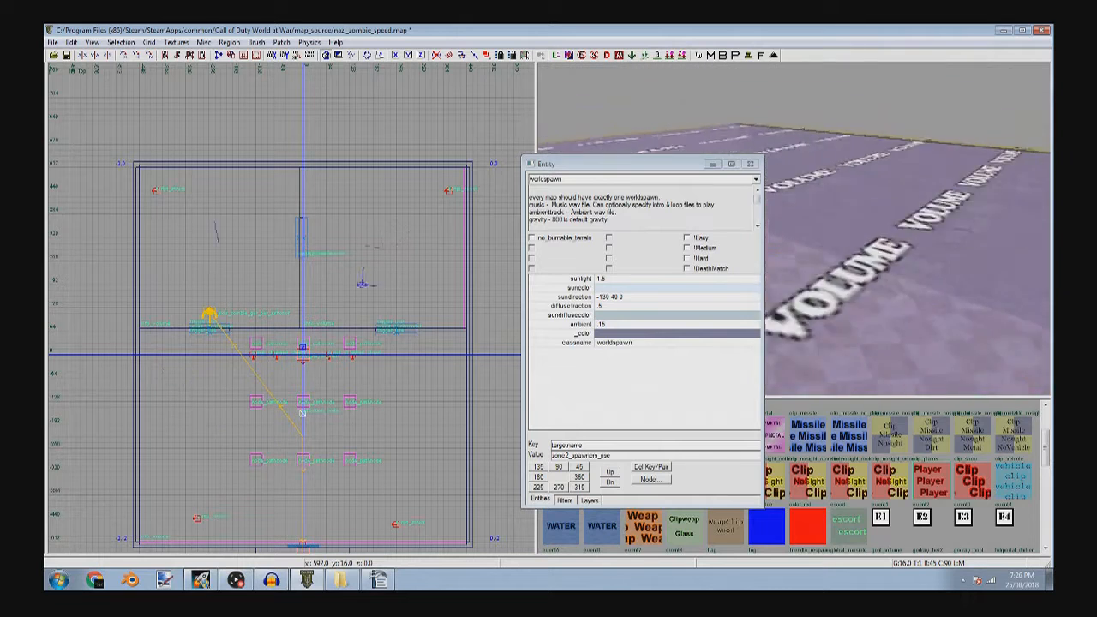
{"action": "left_click", "coordinate": [809, 203], "text": "shift"}
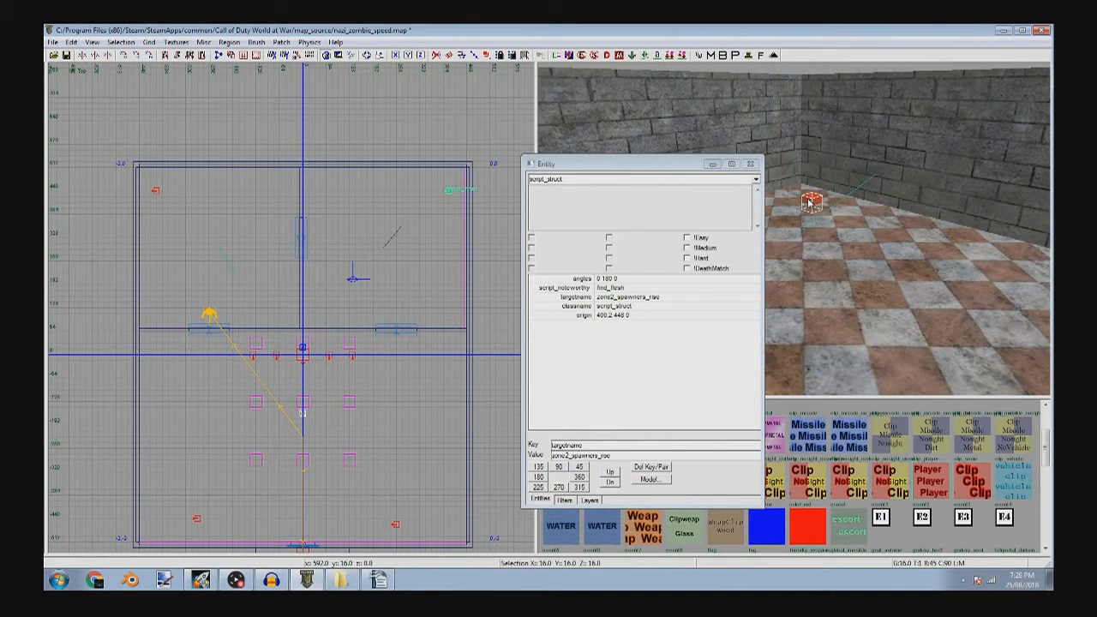
{"action": "left_click", "coordinate": [637, 296]}
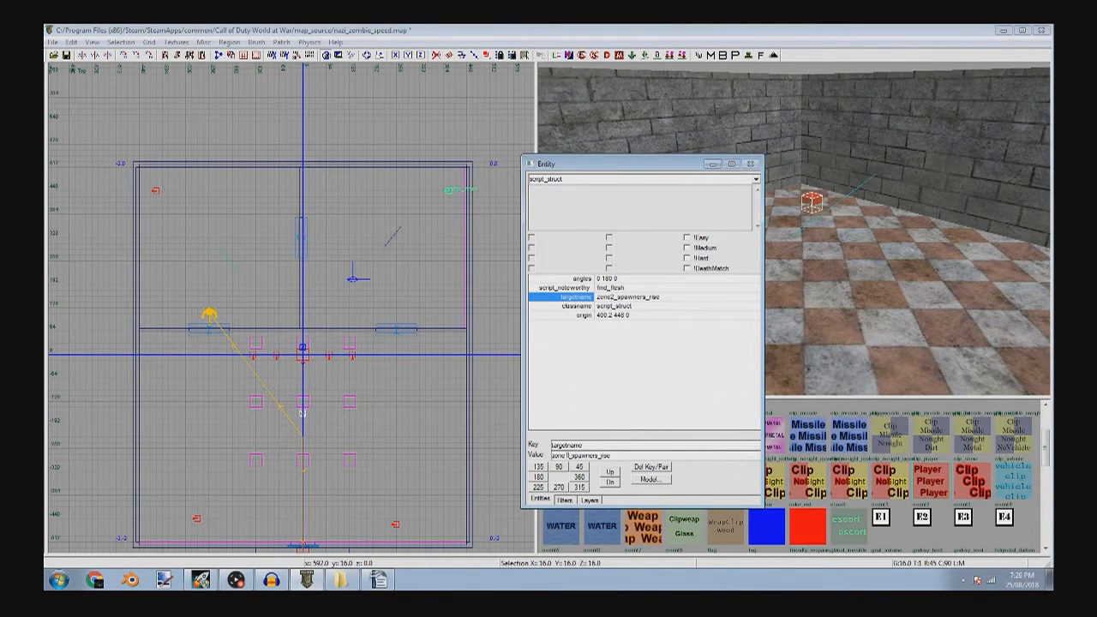
{"action": "key", "text": "Escape"}
{"action": "left_click", "coordinate": [712, 164]}
- Move the remaining riser zombie spawner from beside the dividing wall to the start room's south-east corner
{"action": "right_click", "coordinate": [794, 231]}
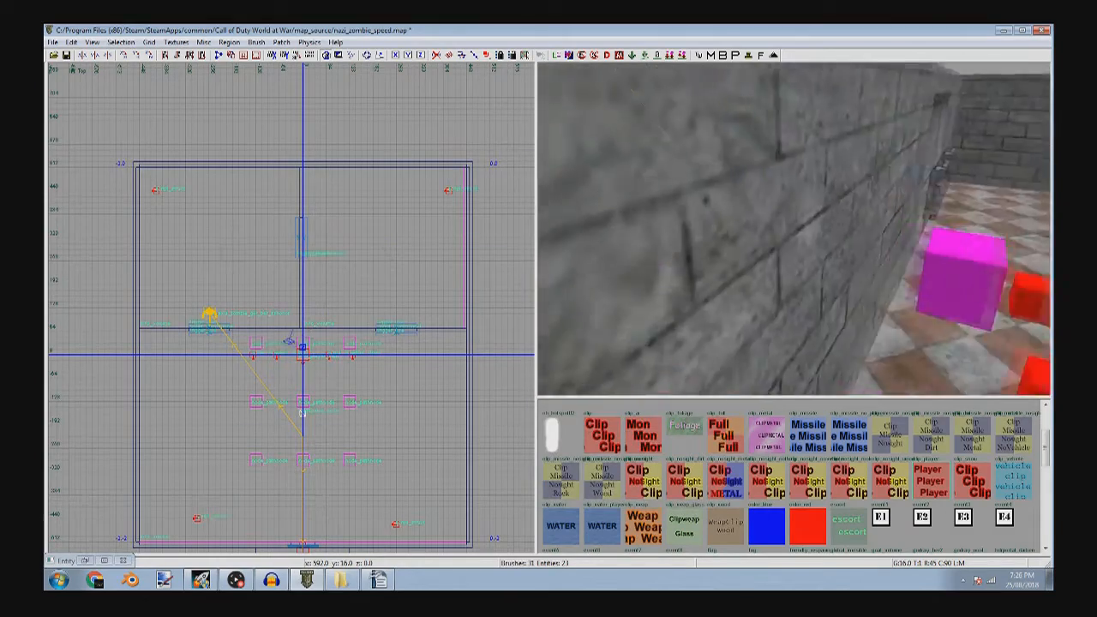
{"action": "right_click_drag", "start_coordinate": [794, 231], "coordinate": [750, 239]}
{"action": "left_click", "coordinate": [750, 239], "text": "shift"}
{"action": "scroll", "coordinate": [414, 275], "scroll_direction": "down", "scroll_amount": 4}
{"action": "left_click_drag", "start_coordinate": [330, 289], "coordinate": [438, 407]}
{"action": "scroll", "coordinate": [436, 397], "scroll_direction": "up", "scroll_amount": 5}
{"action": "scroll", "coordinate": [435, 349], "scroll_direction": "up", "scroll_amount": 2}
- Place two copies of the riser zombie spawner by the north wall, one on each side of the wall between the northern rooms
{"action": "scroll", "coordinate": [404, 431], "scroll_direction": "down", "scroll_amount": 3}
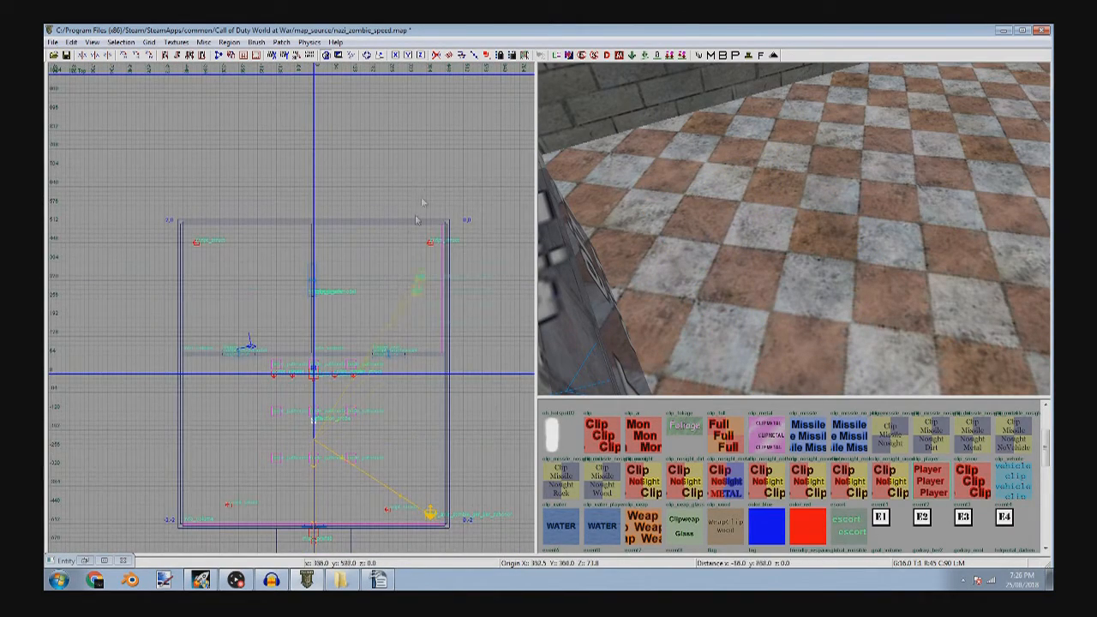
{"action": "mouse_move", "coordinate": [433, 454]}
{"action": "left_mouse_down"}
{"action": "mouse_move", "coordinate": [433, 253]}
{"action": "mouse_move", "coordinate": [143, 220]}
{"action": "mouse_move", "coordinate": [147, 198]}
{"action": "left_mouse_up"}
{"action": "scroll", "coordinate": [433, 257], "scroll_direction": "up", "scroll_amount": 3}
{"action": "right_click_drag", "start_coordinate": [147, 198], "coordinate": [292, 212]}
{"action": "key", "text": "space"}
{"action": "left_click_drag", "start_coordinate": [420, 264], "coordinate": [304, 251]}
{"action": "key", "text": "Escape"}
- Set the targetname of the north-east room's zombie spawner to zone1_spawners
{"action": "mouse_move", "coordinate": [748, 251]}
{"action": "right_mouse_down"}
{"action": "mouse_move", "coordinate": [748, 224]}
{"action": "mouse_move", "coordinate": [771, 240]}
{"action": "mouse_move", "coordinate": [771, 265]}
{"action": "mouse_move", "coordinate": [745, 255]}
{"action": "right_mouse_up"}
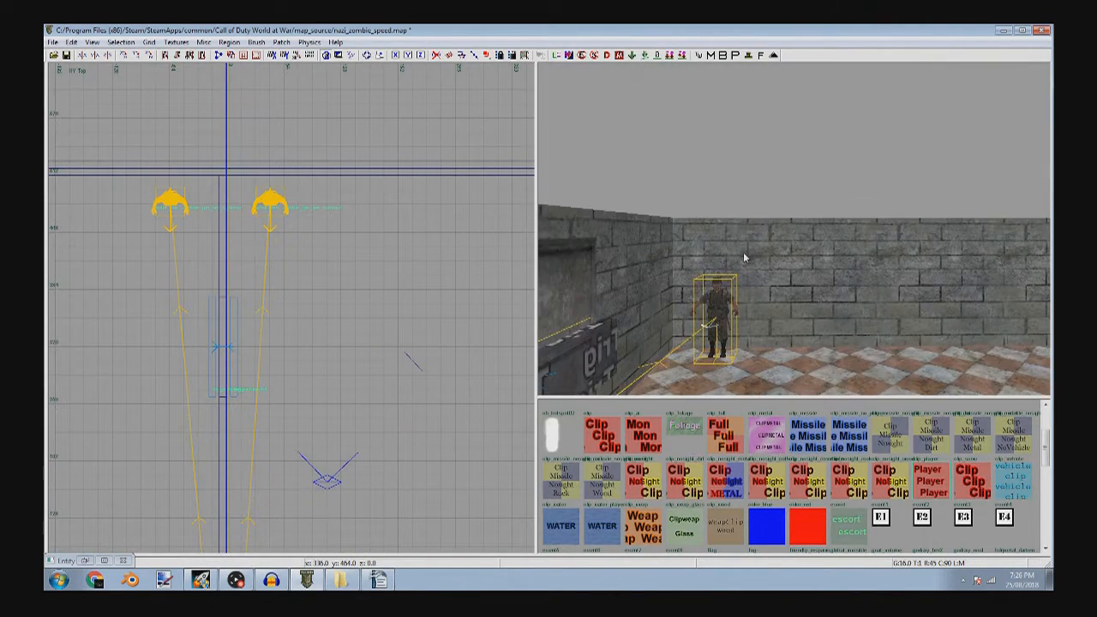
{"action": "left_click", "coordinate": [713, 311], "text": "shift"}
{"action": "key", "text": "n"}
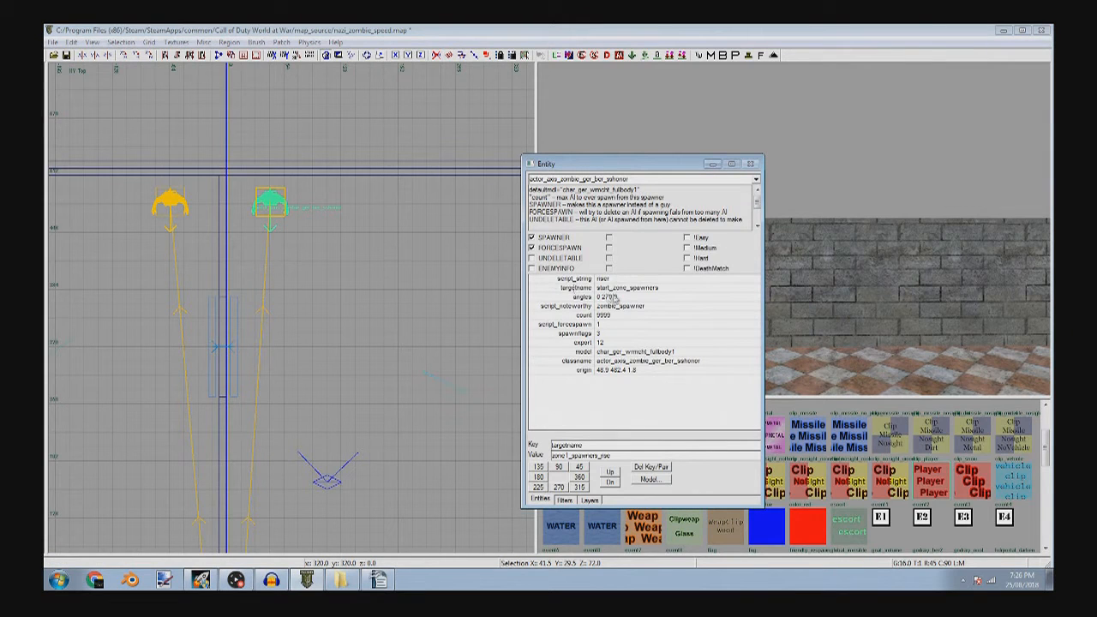
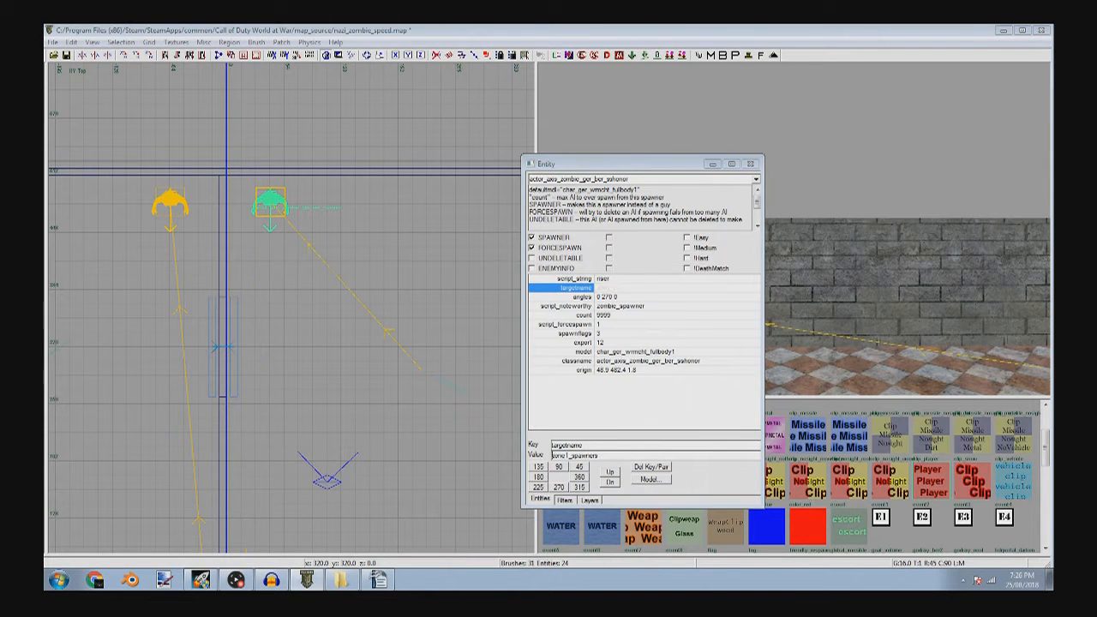
{"action": "key", "text": "Return"}
{"action": "right_click", "coordinate": [945, 264]}
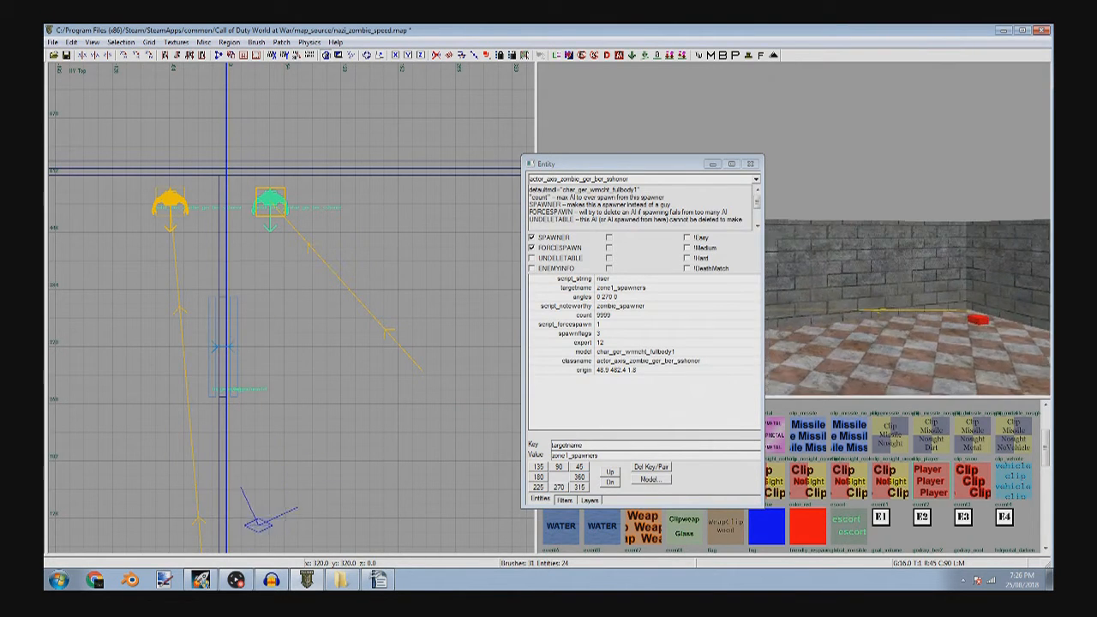
{"action": "key", "text": "Escape"}
- Set the north-west room's zombie spawner targetname to zone2_spawners and put the entity properties away
{"action": "right_click_drag", "start_coordinate": [946, 320], "coordinate": [970, 321]}
{"action": "left_click", "coordinate": [900, 343], "text": "shift"}
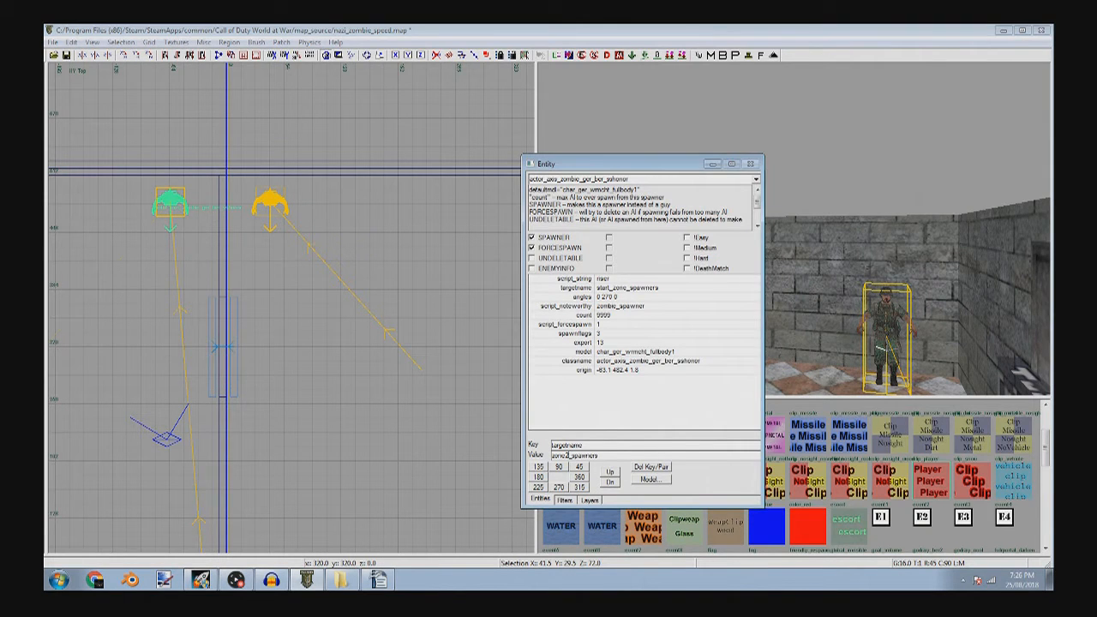
{"action": "key", "text": "Return"}
{"action": "left_click", "coordinate": [712, 164]}
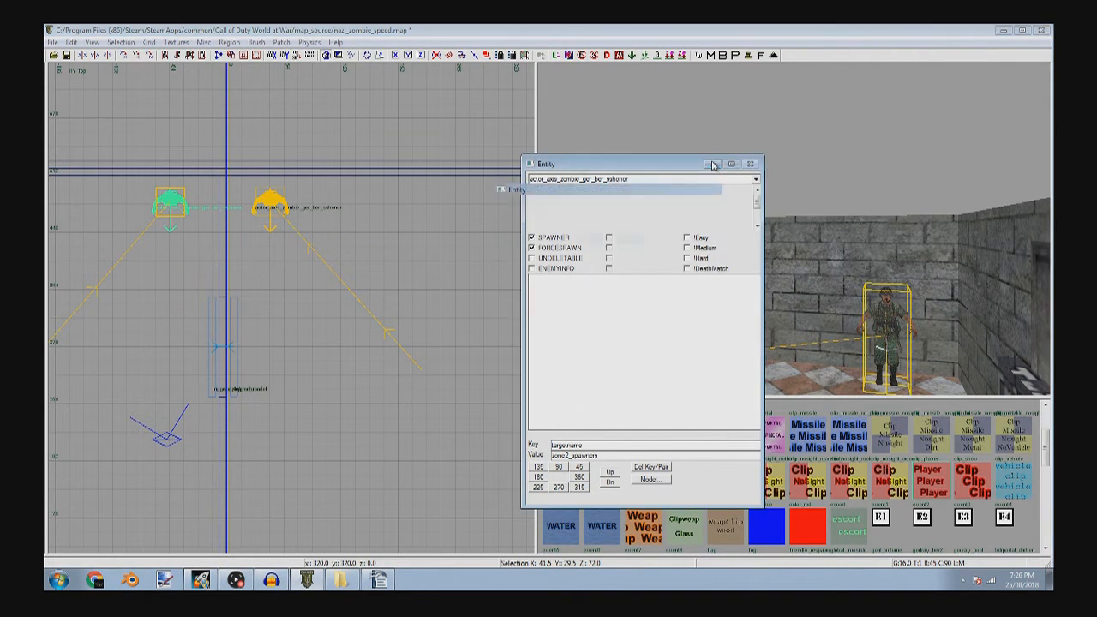
{"action": "key", "text": "Escape"}
{"action": "right_click_drag", "start_coordinate": [898, 233], "coordinate": [737, 236]}
{"action": "scroll", "coordinate": [413, 257], "scroll_direction": "down", "scroll_amount": 4}
{"action": "right_click", "coordinate": [282, 348]}
{"action": "mouse_move", "coordinate": [336, 423]}
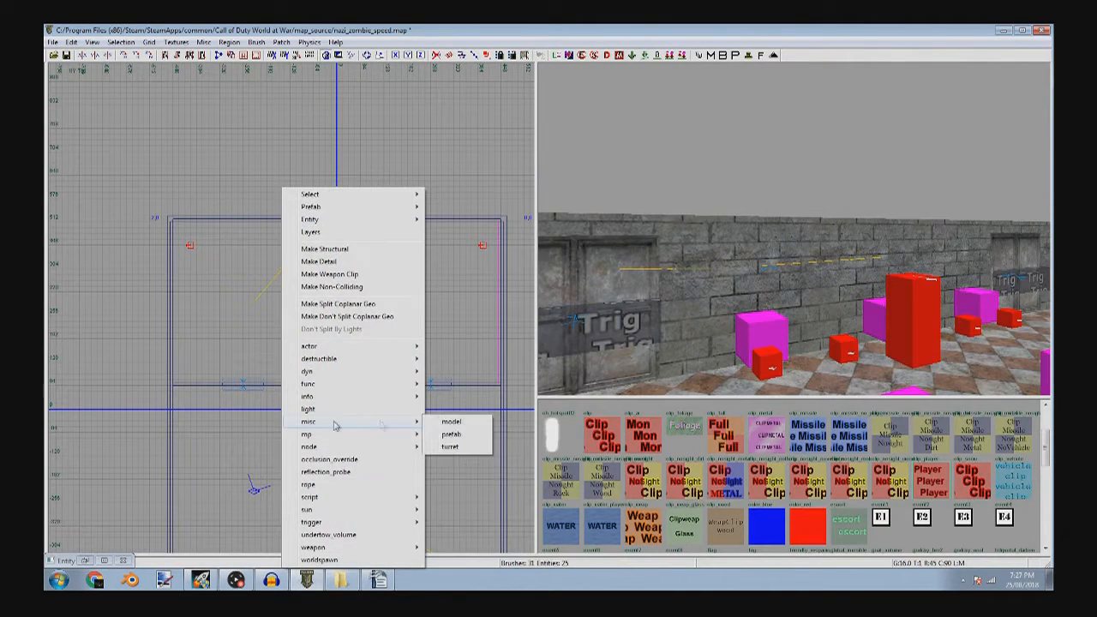
{"action": "left_click", "coordinate": [458, 425]}
{"action": "left_click", "coordinate": [532, 344]}
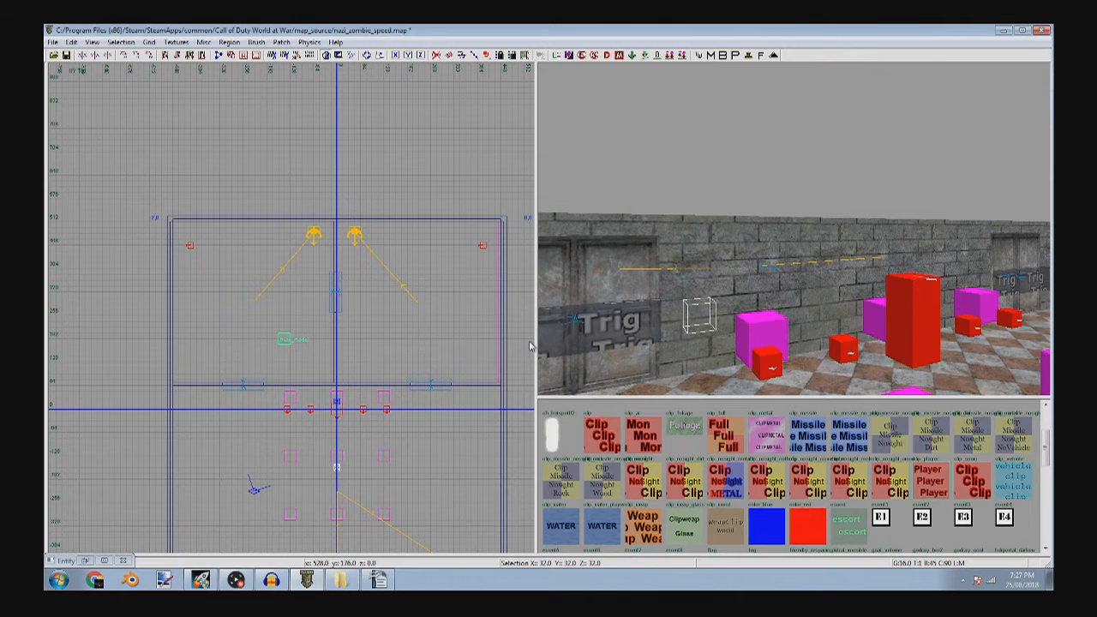
- Insert a weapon_upgrade wall weapon as a misc prefab from the zombiemode prefab folder
{"action": "right_click", "coordinate": [391, 380]}
{"action": "mouse_move", "coordinate": [463, 423]}
{"action": "left_click", "coordinate": [561, 438]}
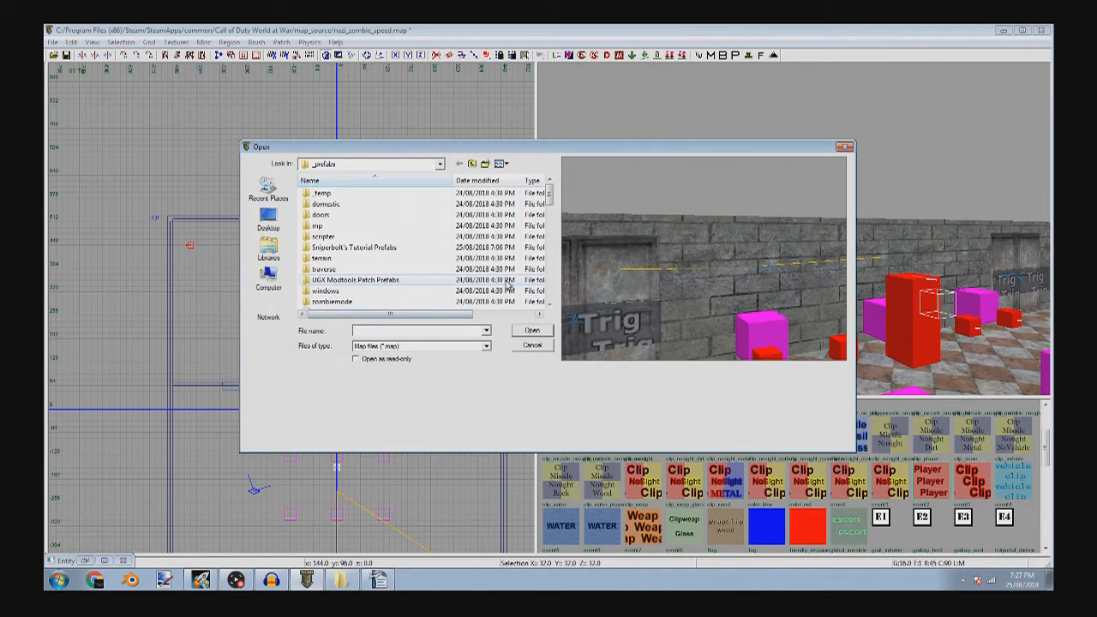
{"action": "double_click", "coordinate": [463, 308]}
{"action": "left_click_drag", "start_coordinate": [555, 195], "coordinate": [551, 276]}
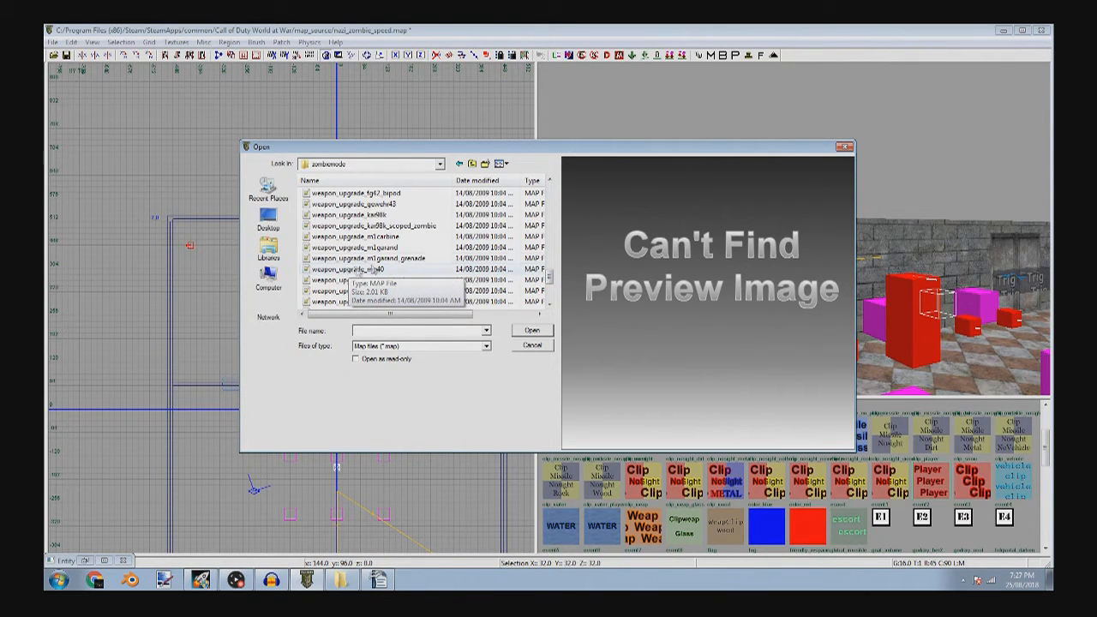
{"action": "double_click", "coordinate": [424, 294]}
- Move the weapon prefab to the middle of the dividing wall and rotate it to lie along the wall
{"action": "left_click_drag", "start_coordinate": [322, 400], "coordinate": [293, 405]}
{"action": "scroll", "coordinate": [313, 384], "scroll_direction": "up", "scroll_amount": 5}
{"action": "left_click_drag", "start_coordinate": [313, 383], "coordinate": [392, 346]}
{"action": "scroll", "coordinate": [439, 393], "scroll_direction": "up", "scroll_amount": 5}
{"action": "right_click_drag", "start_coordinate": [731, 330], "coordinate": [818, 338]}
{"action": "key", "text": "r"}
{"action": "key", "text": "r"}
{"action": "left_click_drag", "start_coordinate": [360, 296], "coordinate": [383, 216]}
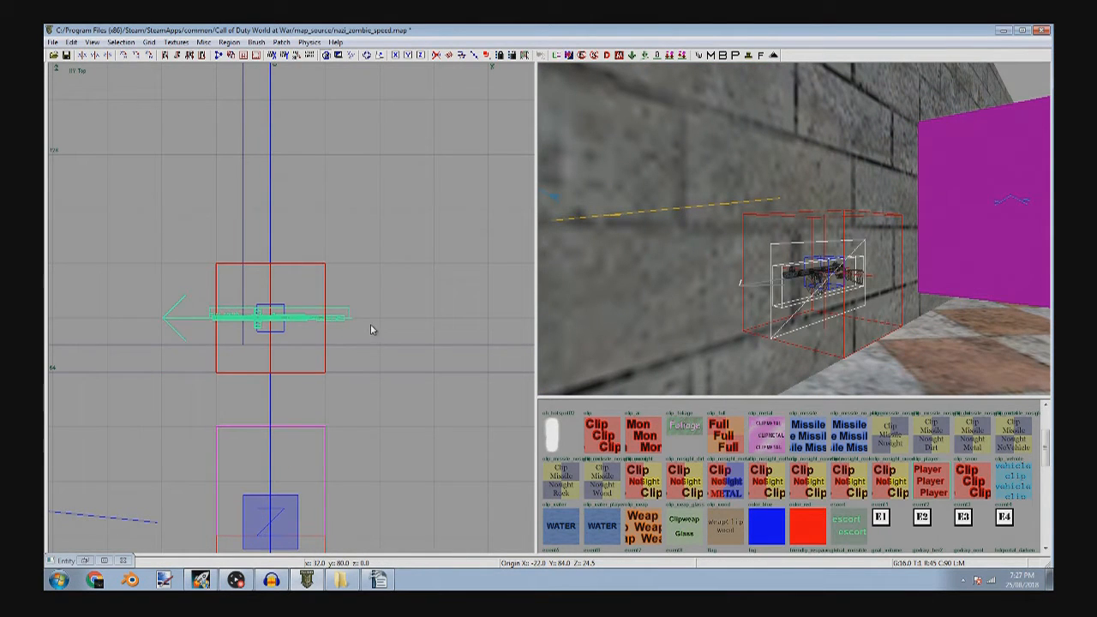
- Shift the weapon prefab in the top view until it sits against the face of the dividing wall
{"action": "left_click_drag", "start_coordinate": [372, 330], "coordinate": [340, 397]}
{"action": "right_click_drag", "start_coordinate": [960, 333], "coordinate": [918, 351]}
{"action": "left_click_drag", "start_coordinate": [359, 416], "coordinate": [318, 386]}
{"action": "scroll", "coordinate": [318, 385], "scroll_direction": "up", "scroll_amount": 3}
{"action": "scroll", "coordinate": [388, 393], "scroll_direction": "up", "scroll_amount": 2}
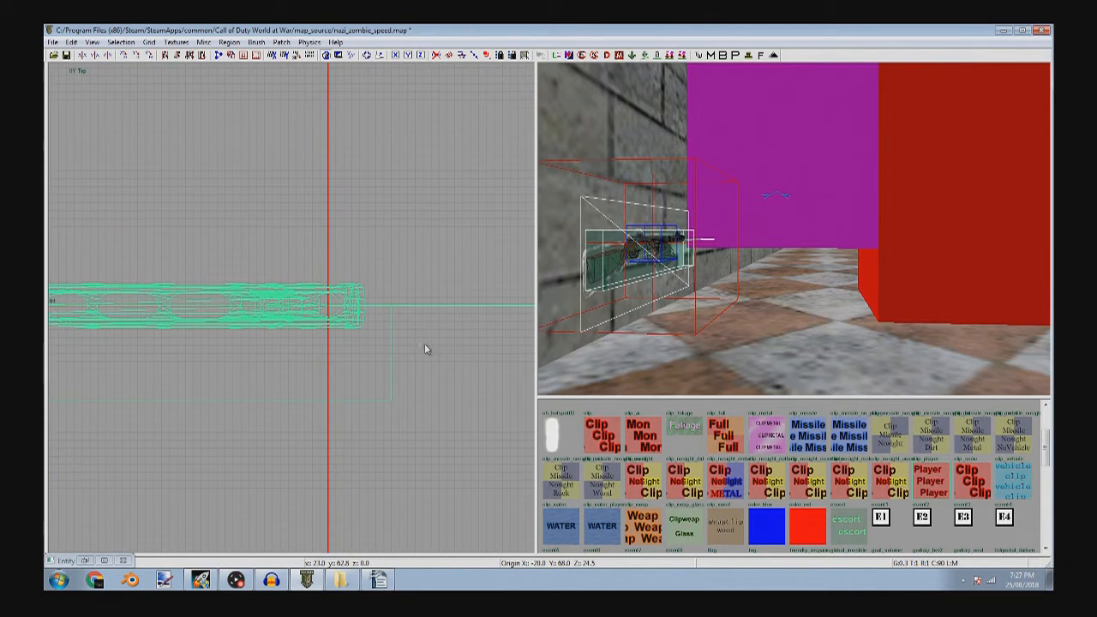
- Raise the wall weapon prefab in the front view to about chest height and deselect it
{"action": "key", "text": "ctrl+Tab"}
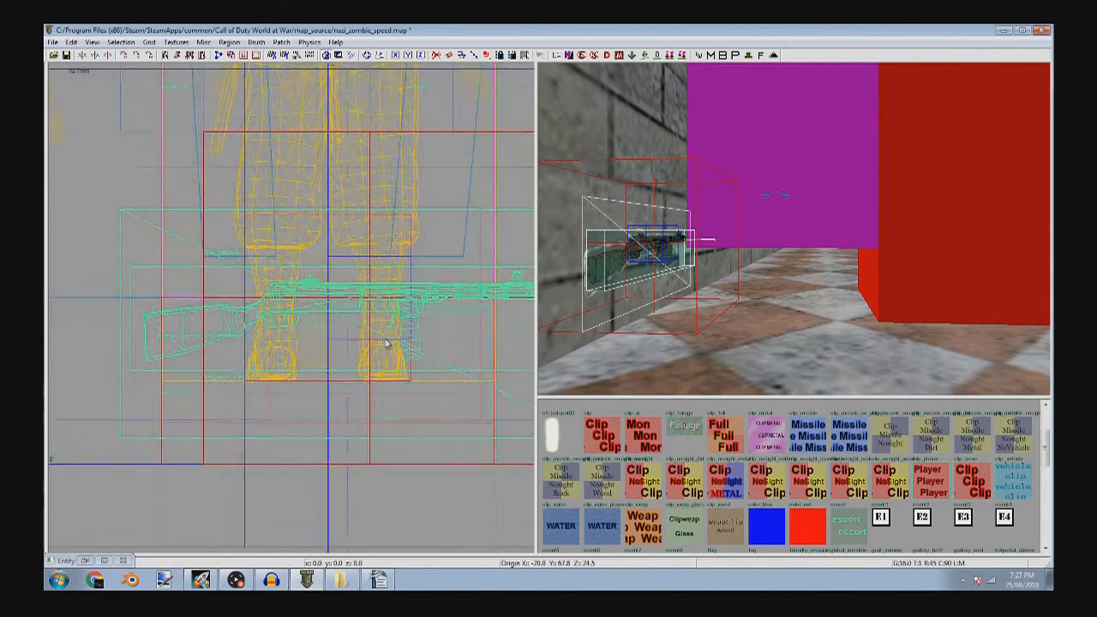
{"action": "scroll", "coordinate": [384, 362], "scroll_direction": "down", "scroll_amount": 2}
{"action": "left_click_drag", "start_coordinate": [384, 362], "coordinate": [377, 254]}
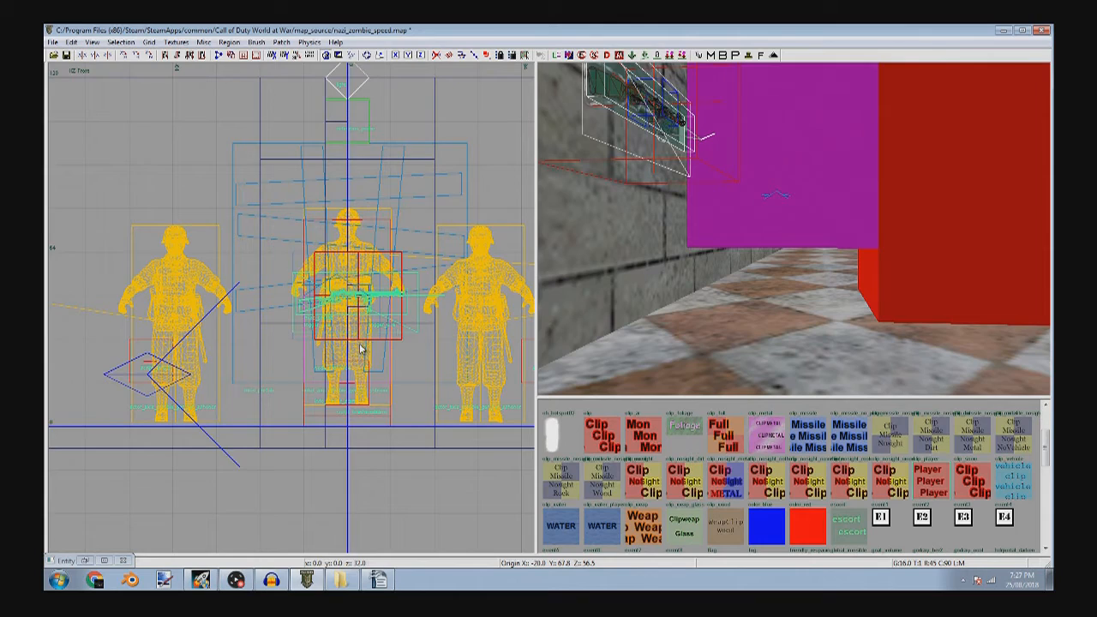
{"action": "scroll", "coordinate": [366, 310], "scroll_direction": "up", "scroll_amount": 4}
{"action": "left_click_drag", "start_coordinate": [366, 310], "coordinate": [366, 283]}
{"action": "mouse_move", "coordinate": [690, 289]}
{"action": "right_mouse_down", "text": "ctrl"}
{"action": "mouse_move", "coordinate": [690, 223]}
{"action": "mouse_move", "coordinate": [690, 290]}
{"action": "right_mouse_up", "text": "ctrl"}
{"action": "left_click_drag", "start_coordinate": [419, 248], "coordinate": [415, 235]}
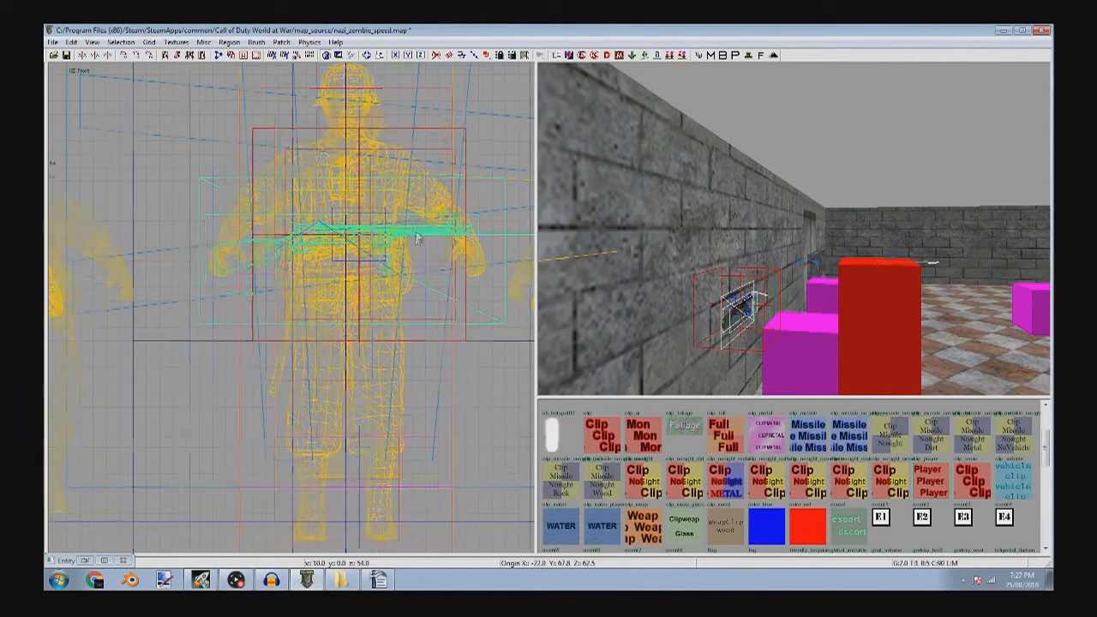
{"action": "scroll", "coordinate": [416, 238], "scroll_direction": "down", "scroll_amount": 3}
{"action": "left_click_drag", "start_coordinate": [393, 271], "coordinate": [400, 257]}
{"action": "key", "text": "Escape"}
- Insert the vending_juggernaut misc prefab from the v1.0 folder of Sniperbolt's Tutorial Prefabs
{"action": "right_click_drag", "start_coordinate": [634, 300], "coordinate": [549, 334]}
{"action": "scroll", "coordinate": [256, 379], "scroll_direction": "down", "scroll_amount": 5}
{"action": "key", "text": "ctrl+Tab"}
{"action": "key", "text": "ctrl+Tab"}
{"action": "right_click", "coordinate": [269, 349]}
{"action": "mouse_move", "coordinate": [391, 428]}
{"action": "left_click", "coordinate": [446, 434]}
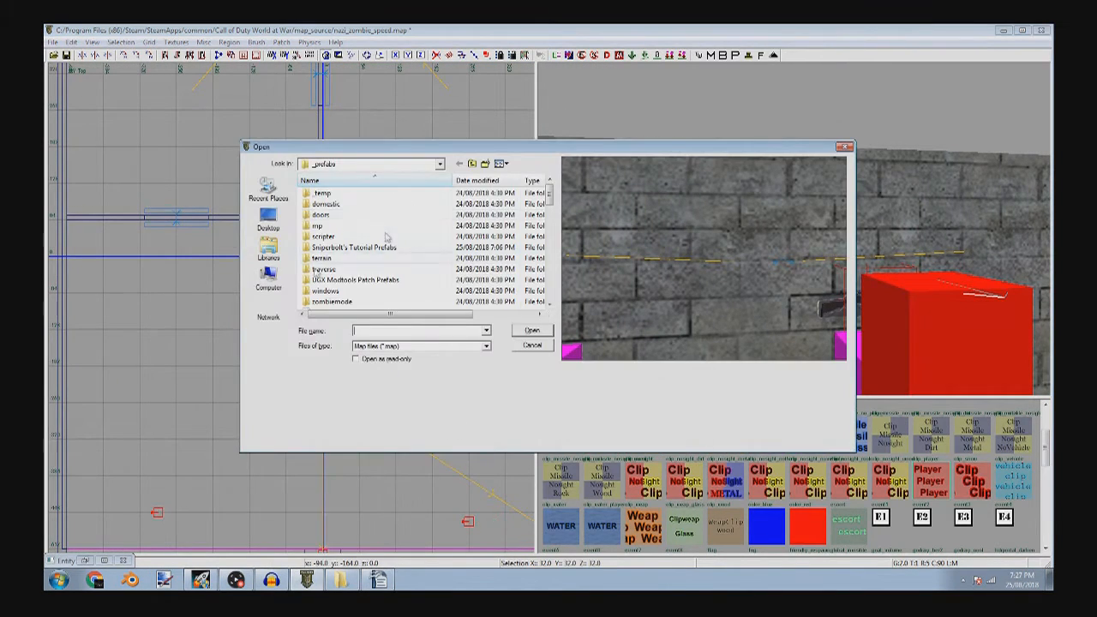
{"action": "double_click", "coordinate": [372, 247]}
{"action": "double_click", "coordinate": [385, 206]}
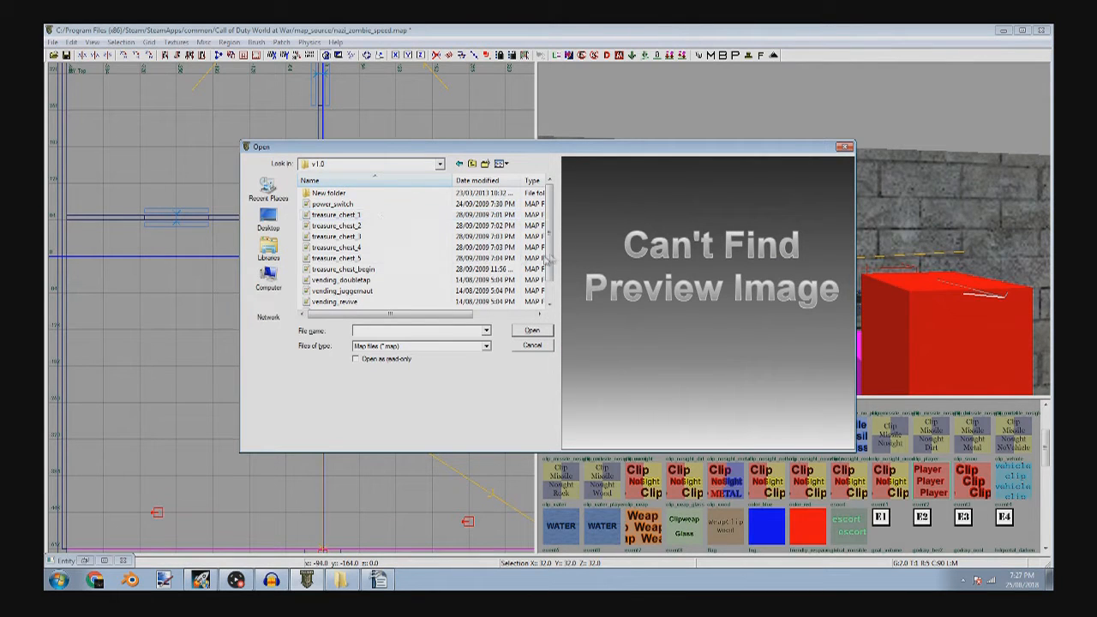
{"action": "double_click", "coordinate": [396, 295]}
- Place the juggernaut vending machine against the back wall of the upper right-hand room in the top view
{"action": "scroll", "coordinate": [385, 333], "scroll_direction": "down", "scroll_amount": 5}
{"action": "left_click_drag", "start_coordinate": [348, 339], "coordinate": [427, 206]}
{"action": "scroll", "coordinate": [419, 226], "scroll_direction": "up", "scroll_amount": 4}
{"action": "scroll", "coordinate": [428, 207], "scroll_direction": "up", "scroll_amount": 4}
- Insert the vending_doubletap misc prefab from the v1.0 folder of Sniperbolt's Tutorial Prefabs
{"action": "scroll", "coordinate": [417, 223], "scroll_direction": "down", "scroll_amount": 5}
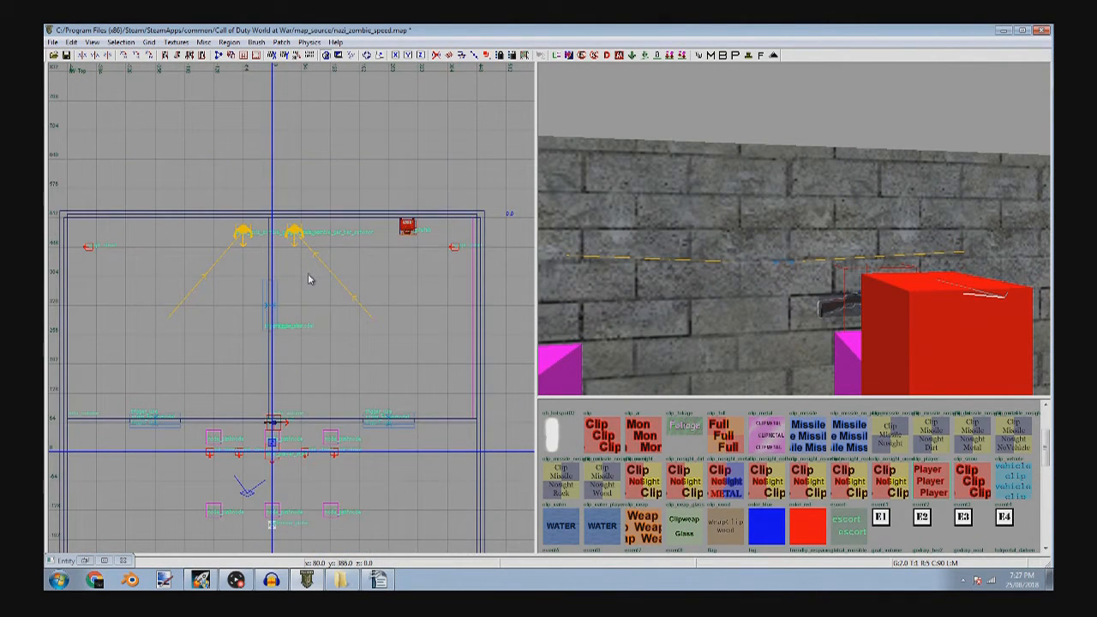
{"action": "right_click", "coordinate": [309, 279]}
{"action": "mouse_move", "coordinate": [382, 426]}
{"action": "left_click", "coordinate": [480, 435]}
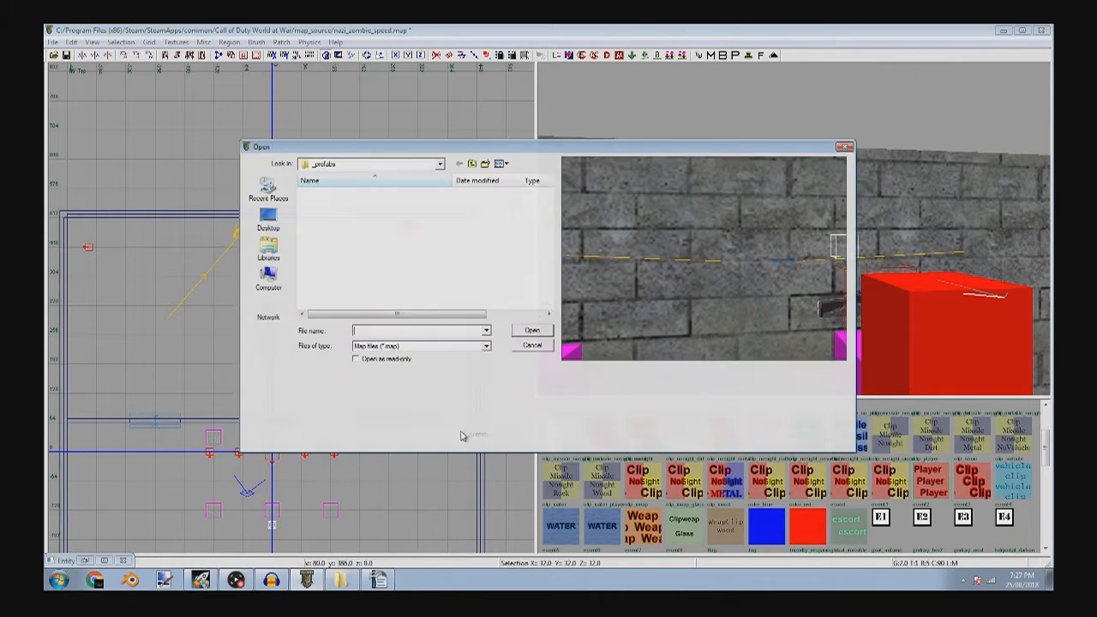
{"action": "double_click", "coordinate": [369, 246]}
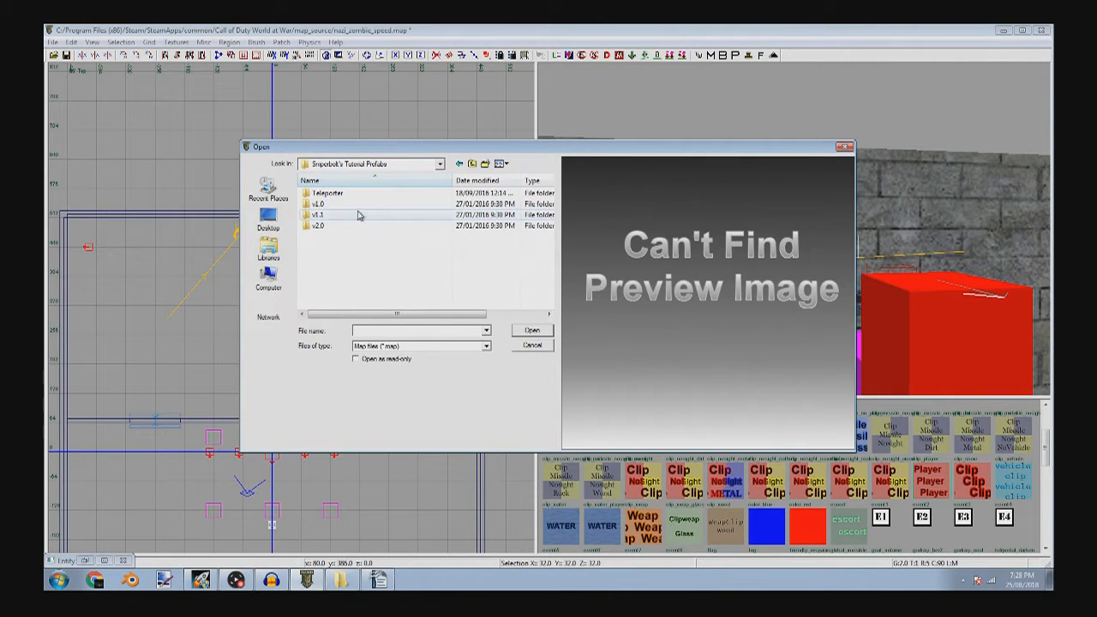
{"action": "double_click", "coordinate": [358, 211]}
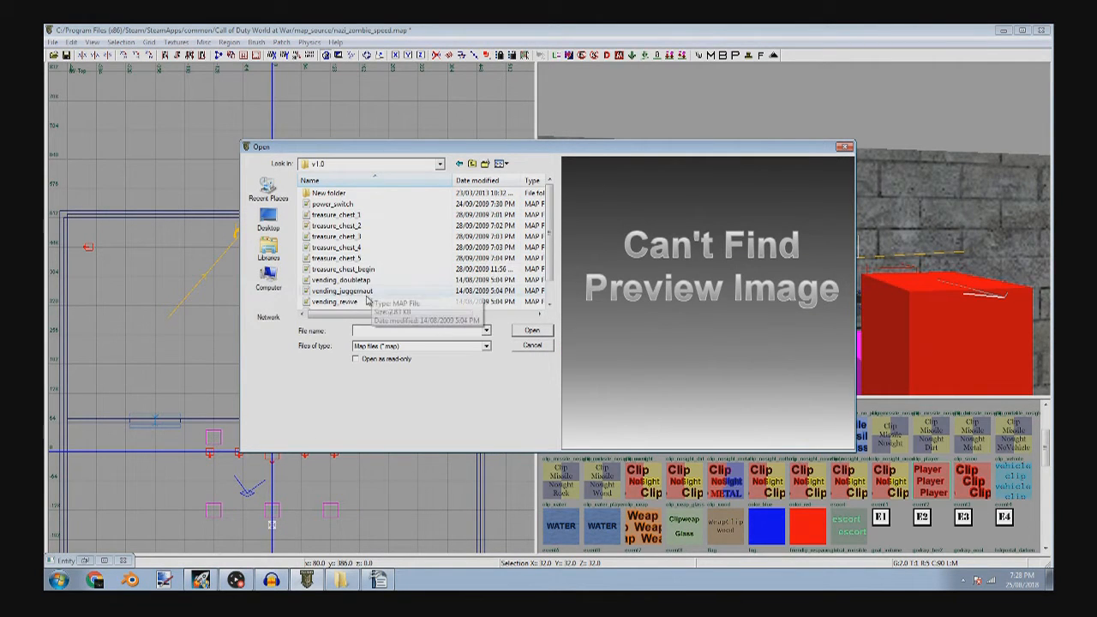
{"action": "double_click", "coordinate": [373, 282]}
- Place the doubletap vending machine against the back wall of the upper left-hand room and deselect it
{"action": "left_click_drag", "start_coordinate": [358, 304], "coordinate": [228, 230]}
{"action": "scroll", "coordinate": [222, 228], "scroll_direction": "up", "scroll_amount": 5}
{"action": "key", "text": "Escape"}
- Select the doubletap vending machine and lower it to floor level in the front view
{"action": "scroll", "coordinate": [253, 274], "scroll_direction": "down", "scroll_amount": 4}
{"action": "mouse_move", "coordinate": [673, 241]}
{"action": "right_mouse_down"}
{"action": "mouse_move", "coordinate": [656, 210]}
{"action": "mouse_move", "coordinate": [672, 241]}
{"action": "right_mouse_up"}
{"action": "left_click", "coordinate": [673, 241], "text": "shift"}
{"action": "left_click", "coordinate": [673, 258], "text": "shift"}
{"action": "key", "text": "ctrl+Tab"}
{"action": "scroll", "coordinate": [298, 364], "scroll_direction": "up", "scroll_amount": 9}
{"action": "left_click_drag", "start_coordinate": [294, 243], "coordinate": [296, 446]}
{"action": "left_click_drag", "start_coordinate": [233, 404], "coordinate": [218, 472]}
{"action": "scroll", "coordinate": [127, 472], "scroll_direction": "up", "scroll_amount": 5}
{"action": "key", "text": "Escape"}
- Select the juggernaut vending machine and lower it in the front view until its base rests on the floor
{"action": "right_click_drag", "start_coordinate": [986, 214], "coordinate": [893, 230]}
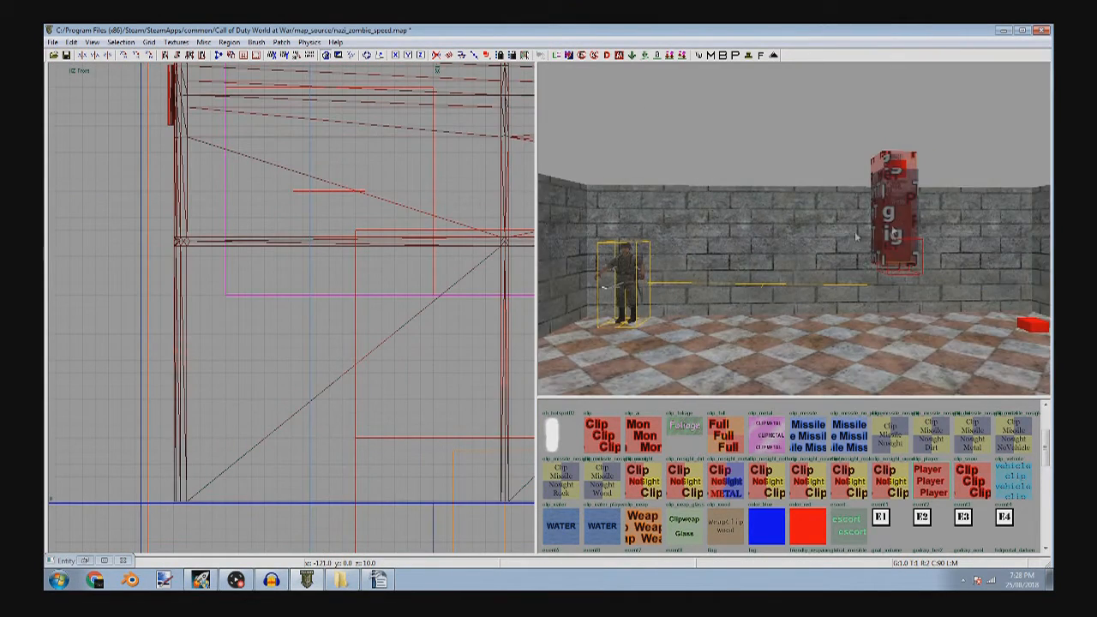
{"action": "left_click", "coordinate": [905, 233], "text": "shift"}
{"action": "scroll", "coordinate": [459, 299], "scroll_direction": "down", "scroll_amount": 6}
{"action": "scroll", "coordinate": [401, 304], "scroll_direction": "up", "scroll_amount": 6}
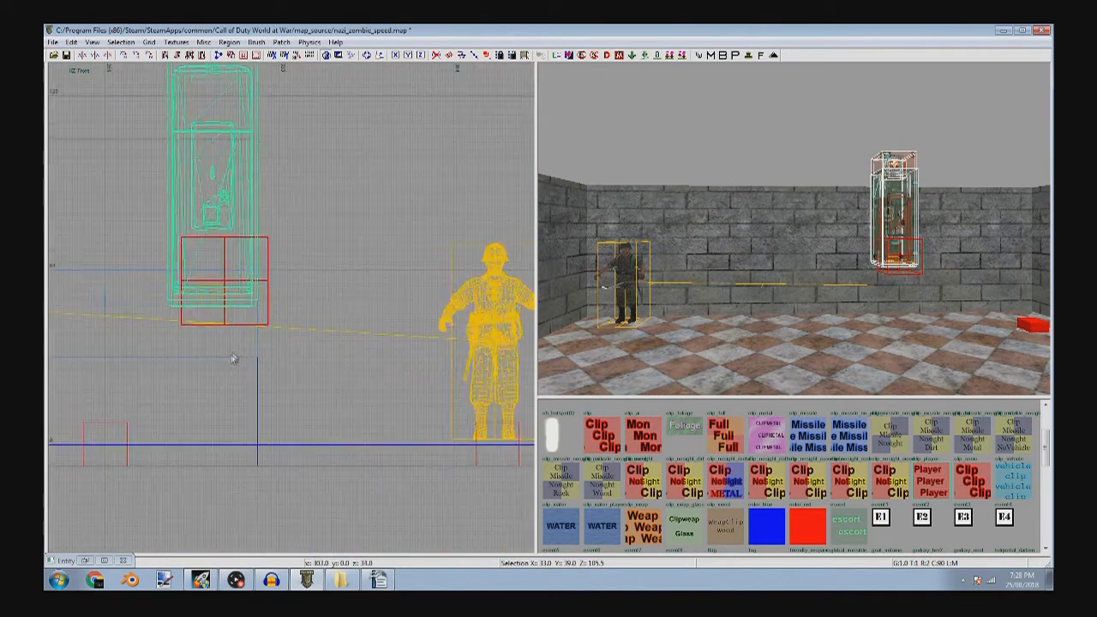
{"action": "right_click_drag", "start_coordinate": [232, 357], "coordinate": [347, 312]}
{"action": "left_click_drag", "start_coordinate": [325, 268], "coordinate": [352, 384]}
{"action": "scroll", "coordinate": [347, 416], "scroll_direction": "up", "scroll_amount": 4}
{"action": "key", "text": "Escape"}
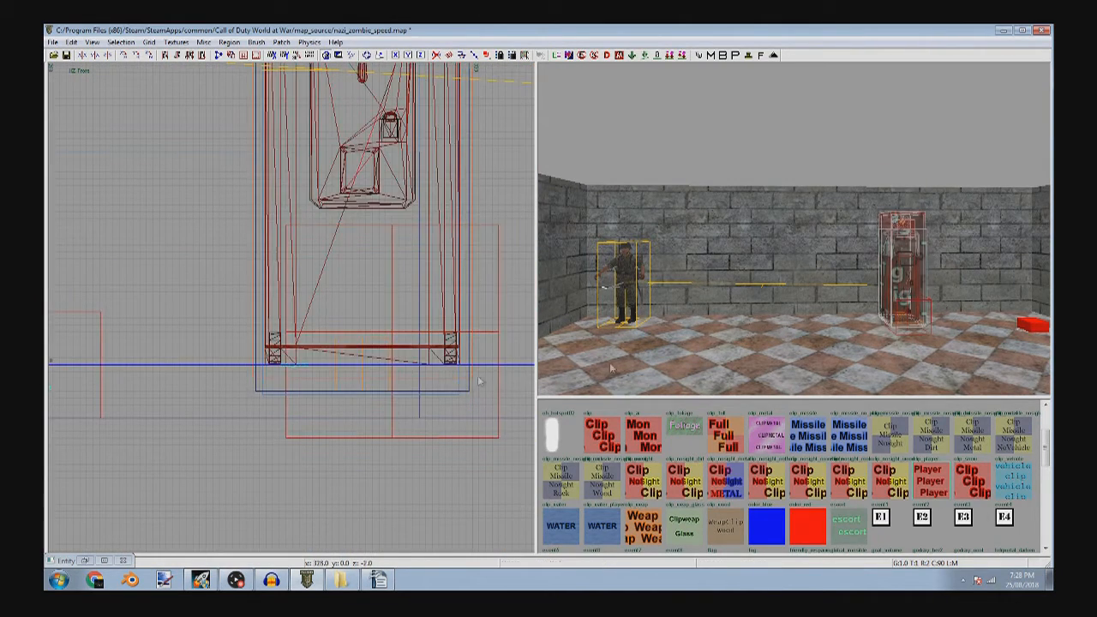
- Insert another perk vending machine as a misc prefab in the lower room, taken from the tutorial prefabs' v1.0 folder
{"action": "right_click_drag", "start_coordinate": [651, 369], "coordinate": [806, 360]}
{"action": "key", "text": "ctrl+Tab"}
{"action": "scroll", "coordinate": [352, 418], "scroll_direction": "down", "scroll_amount": 6}
{"action": "key", "text": "ctrl+Tab"}
{"action": "scroll", "coordinate": [353, 418], "scroll_direction": "down", "scroll_amount": 1}
{"action": "scroll", "coordinate": [356, 423], "scroll_direction": "up", "scroll_amount": 3}
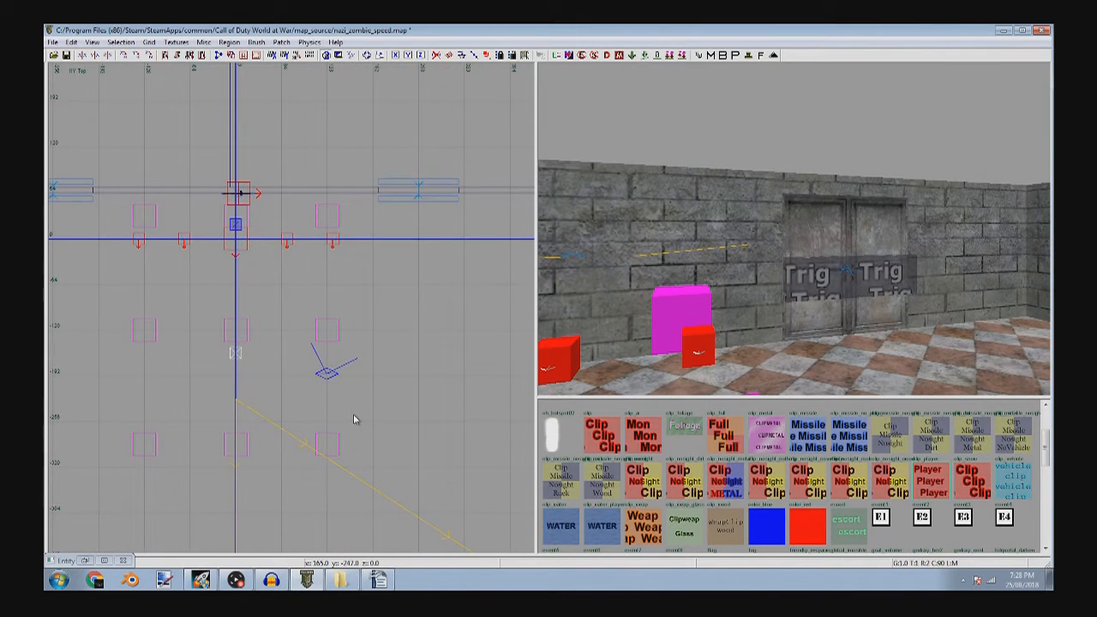
{"action": "right_click", "coordinate": [355, 418]}
{"action": "mouse_move", "coordinate": [477, 272]}
{"action": "left_click", "coordinate": [516, 280]}
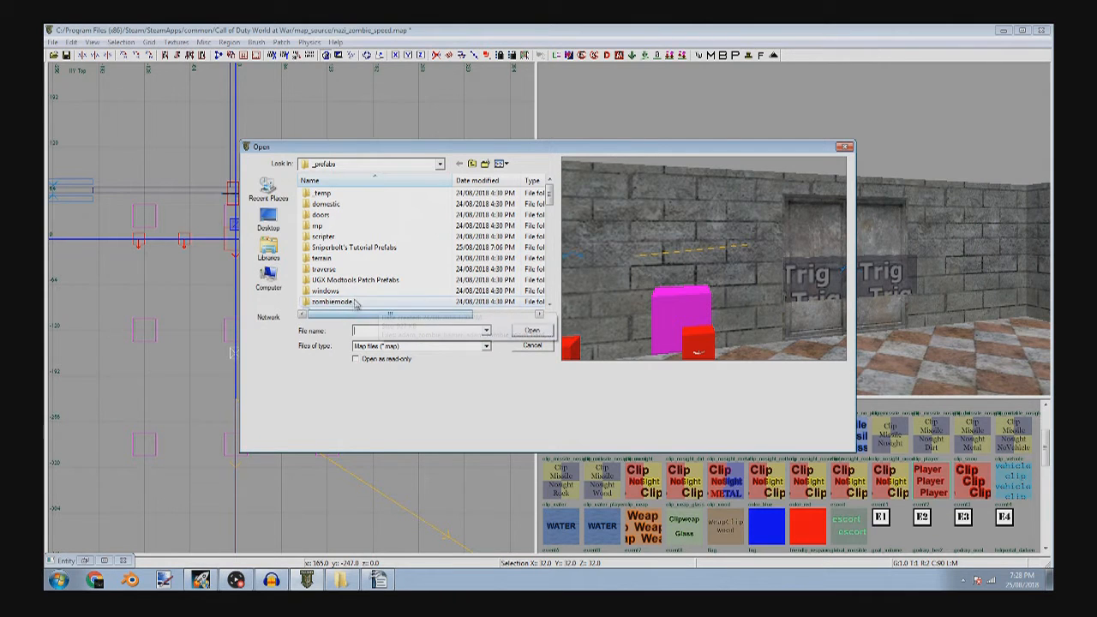
{"action": "double_click", "coordinate": [360, 248]}
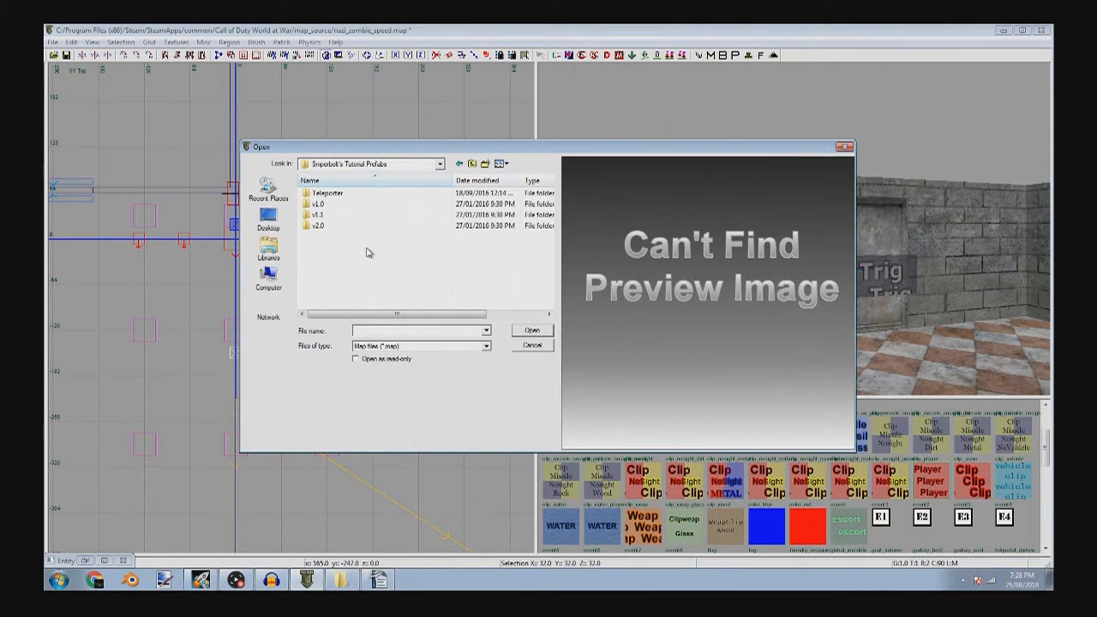
{"action": "double_click", "coordinate": [354, 206]}
{"action": "scroll", "coordinate": [531, 288], "scroll_direction": "down", "scroll_amount": 1}
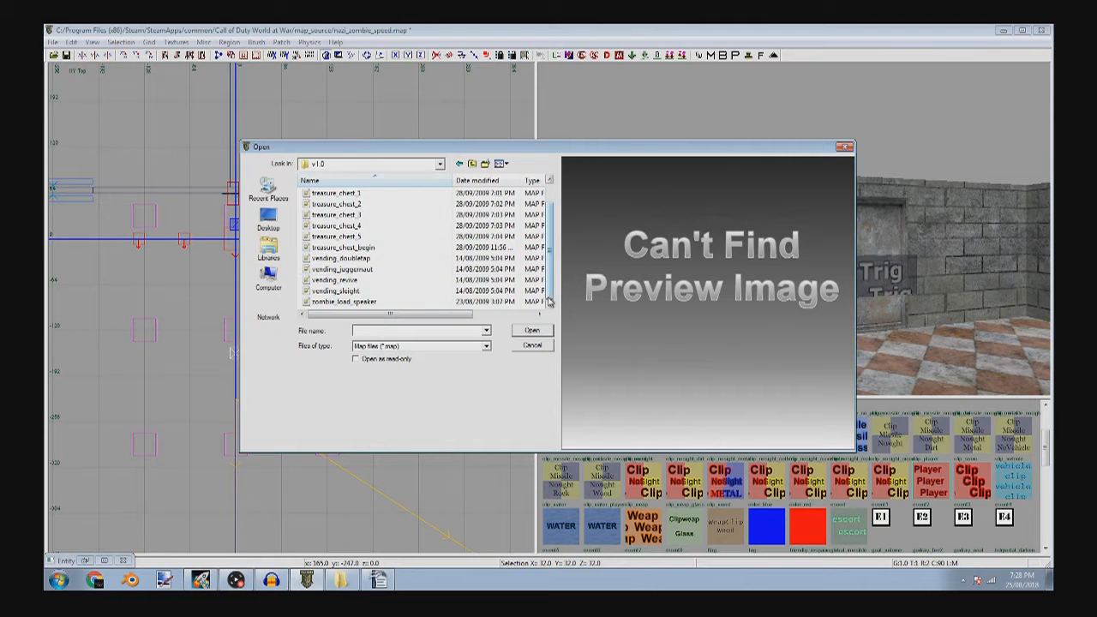
{"action": "double_click", "coordinate": [386, 284]}
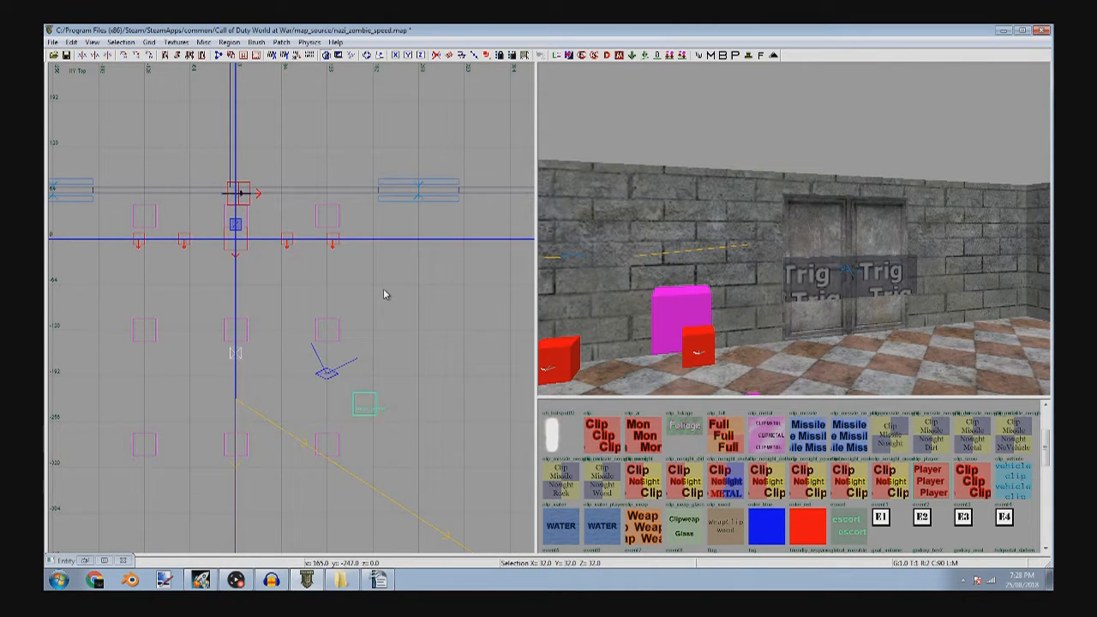
- Place the new vending machine against the right-hand wall of the lower room
{"action": "scroll", "coordinate": [377, 309], "scroll_direction": "up", "scroll_amount": 3}
{"action": "scroll", "coordinate": [419, 348], "scroll_direction": "up", "scroll_amount": 6}
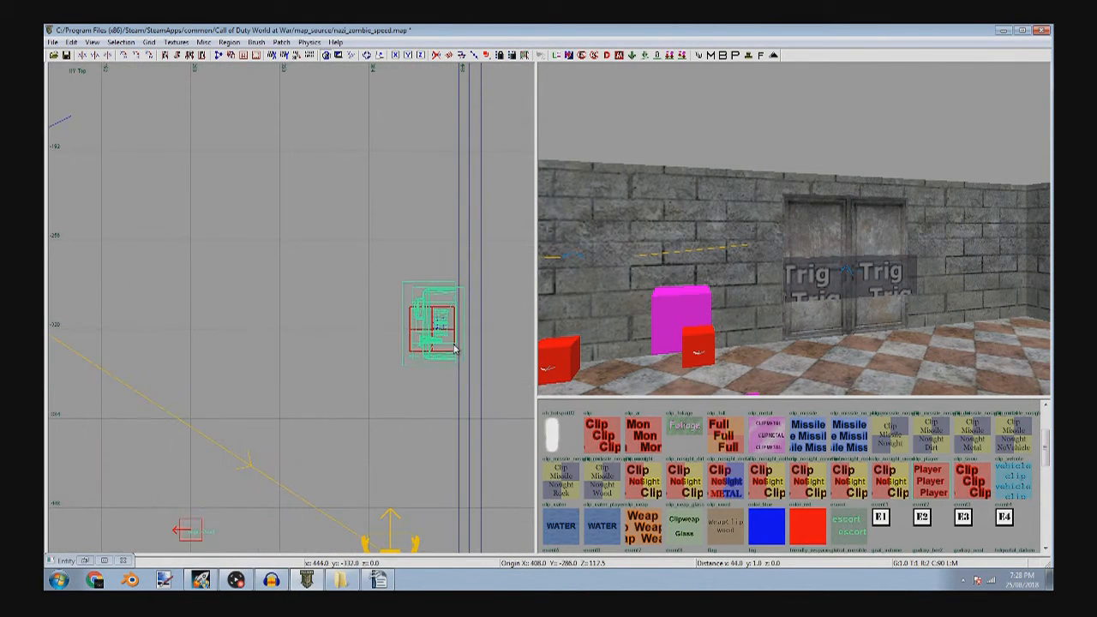
{"action": "left_click_drag", "start_coordinate": [304, 295], "coordinate": [307, 324]}
{"action": "key", "text": "ctrl+Tab"}
{"action": "key", "text": "ctrl+Tab"}
- Insert the vending_revive misc prefab from the v1.0 folder of Sniperbolt's Tutorial Prefabs
{"action": "scroll", "coordinate": [305, 348], "scroll_direction": "down", "scroll_amount": 4}
{"action": "scroll", "coordinate": [305, 348], "scroll_direction": "down", "scroll_amount": 3}
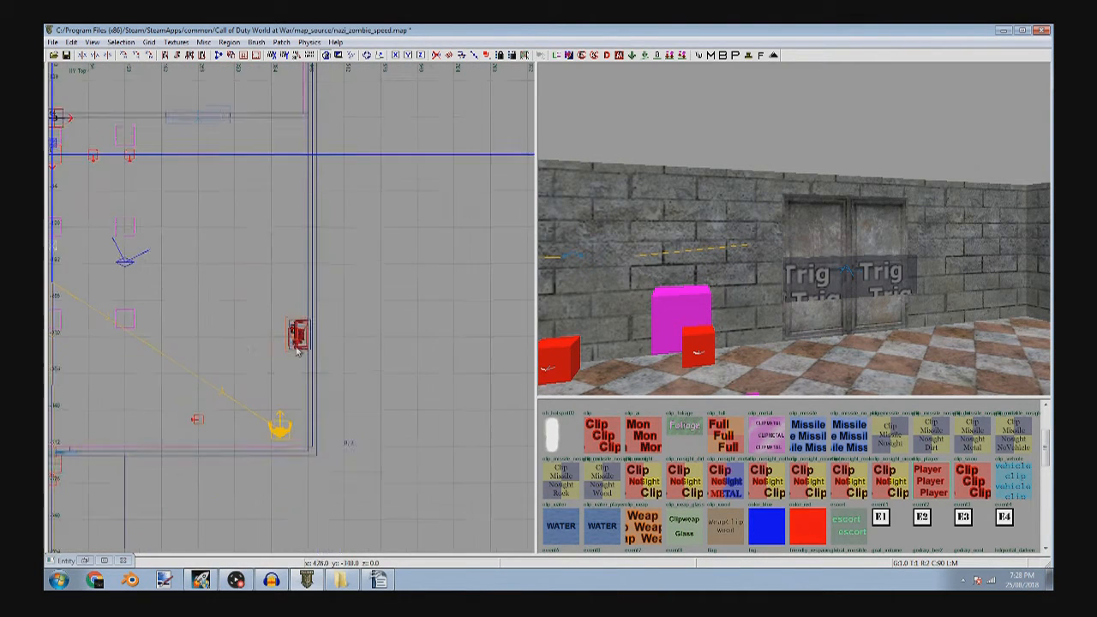
{"action": "right_click", "coordinate": [242, 345]}
{"action": "mouse_move", "coordinate": [296, 424]}
{"action": "left_click", "coordinate": [439, 433]}
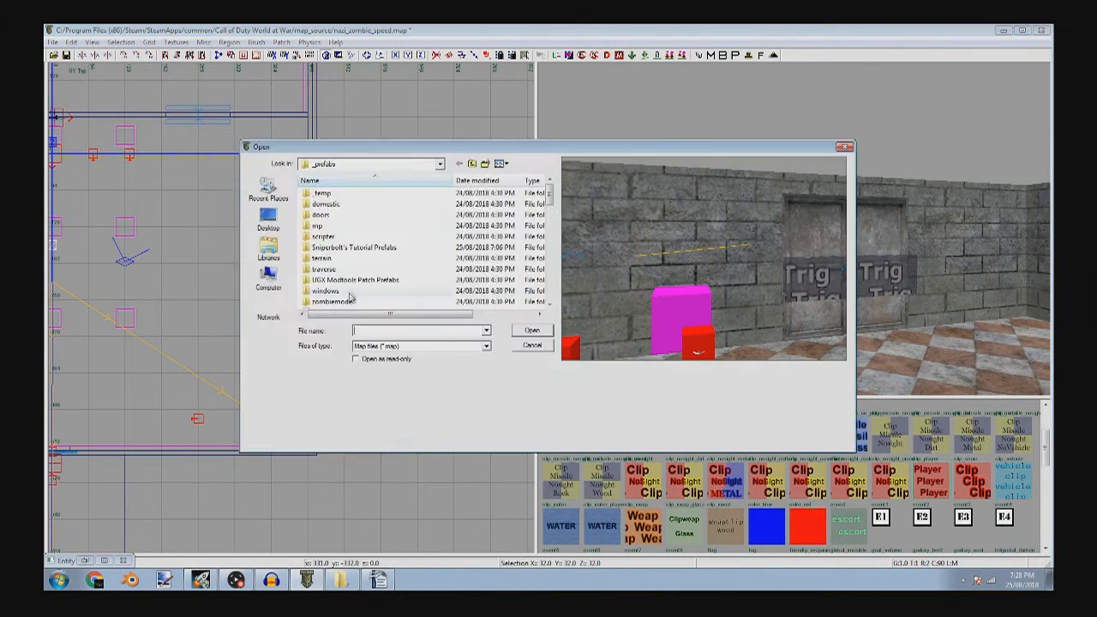
{"action": "double_click", "coordinate": [380, 251]}
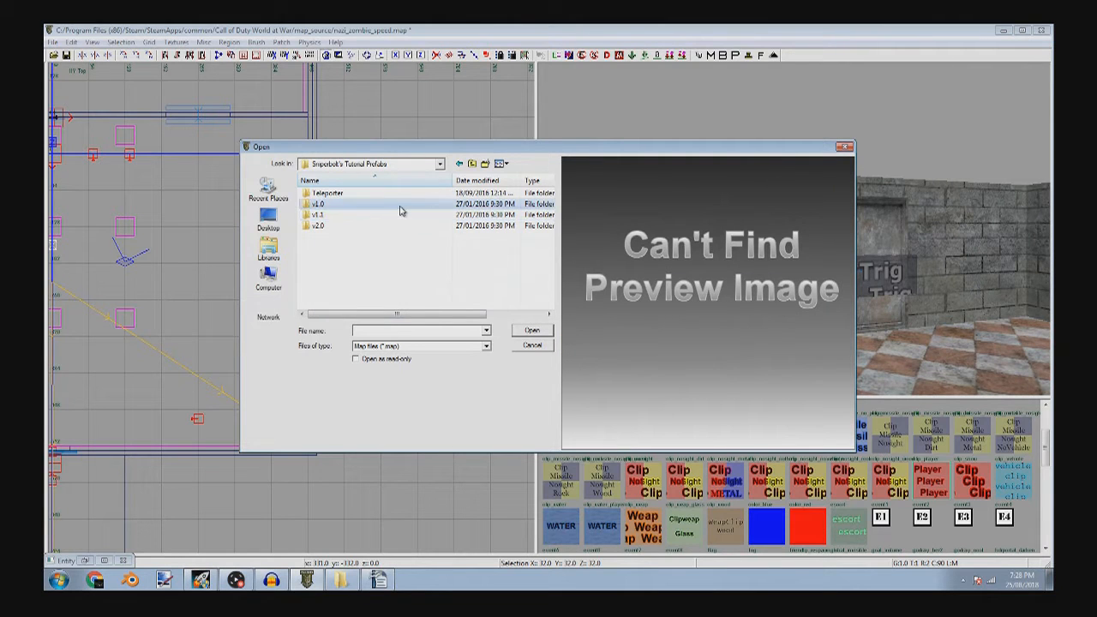
{"action": "double_click", "coordinate": [399, 217]}
{"action": "scroll", "coordinate": [399, 300], "scroll_direction": "down", "scroll_amount": 1}
{"action": "double_click", "coordinate": [377, 279]}
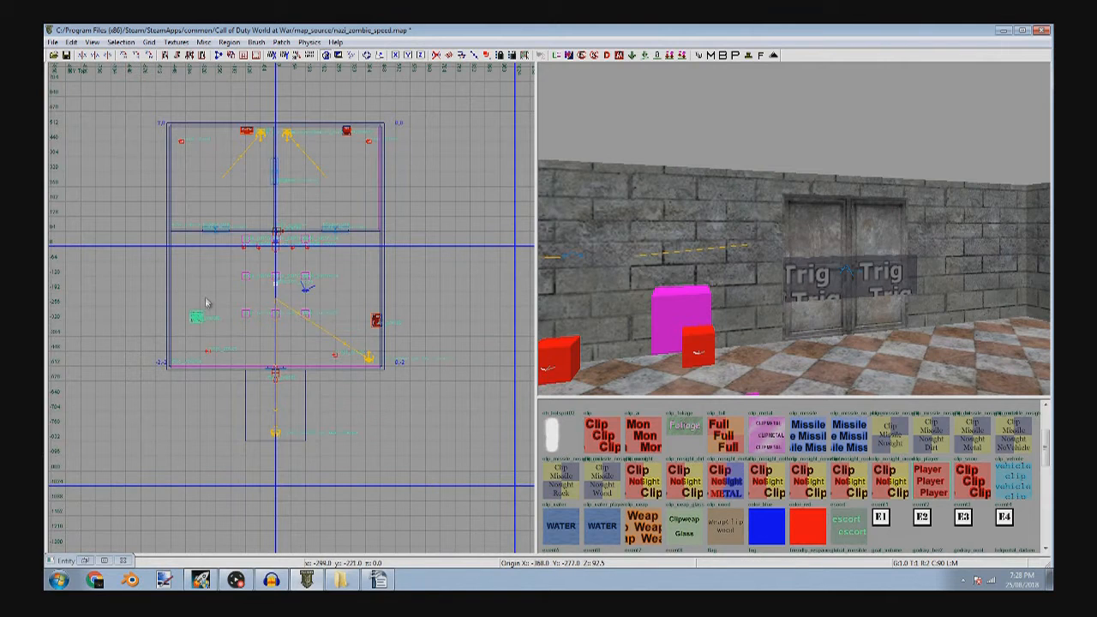
- Place the revive vending machine against the left-hand wall of the lower room
{"action": "scroll", "coordinate": [193, 324], "scroll_direction": "up", "scroll_amount": 6}
{"action": "left_click_drag", "start_coordinate": [192, 320], "coordinate": [127, 267]}
{"action": "scroll", "coordinate": [119, 263], "scroll_direction": "up", "scroll_amount": 6}
{"action": "left_click_drag", "start_coordinate": [186, 244], "coordinate": [130, 245]}
{"action": "scroll", "coordinate": [277, 480], "scroll_direction": "up", "scroll_amount": 5}
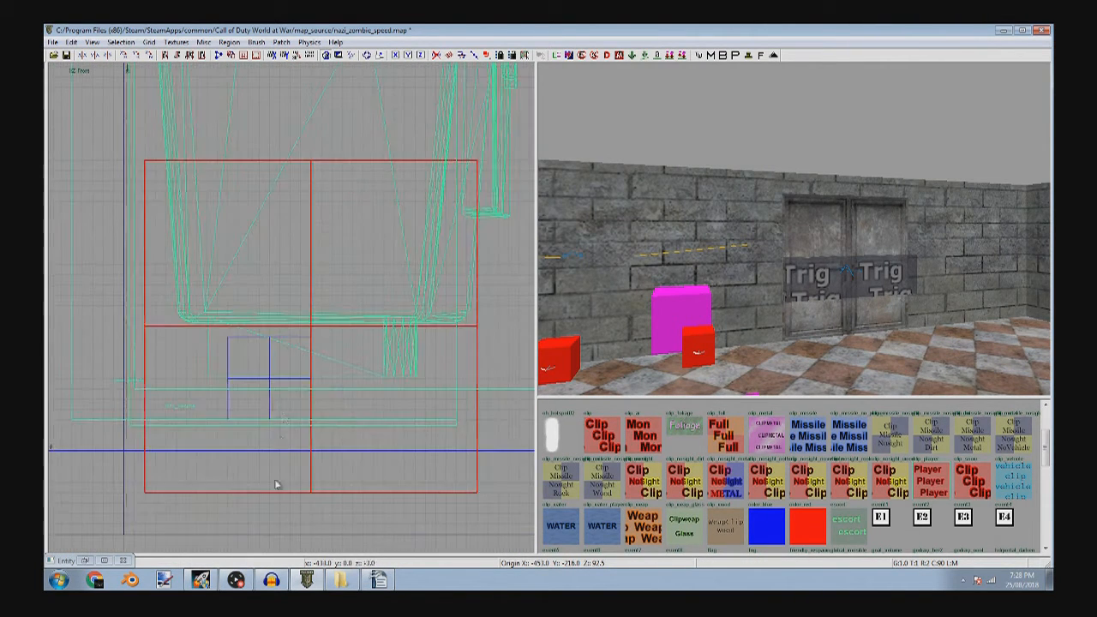
- Stamp the revive machine prefab into separate parts, select its audio bump trigger and open the trigger's entity properties
{"action": "left_click", "coordinate": [750, 56]}
{"action": "right_click_drag", "start_coordinate": [808, 211], "coordinate": [749, 273]}
{"action": "left_click", "coordinate": [750, 273], "text": "shift"}
{"action": "key", "text": "ctrl+Tab"}
{"action": "key", "text": "ctrl+Tab"}
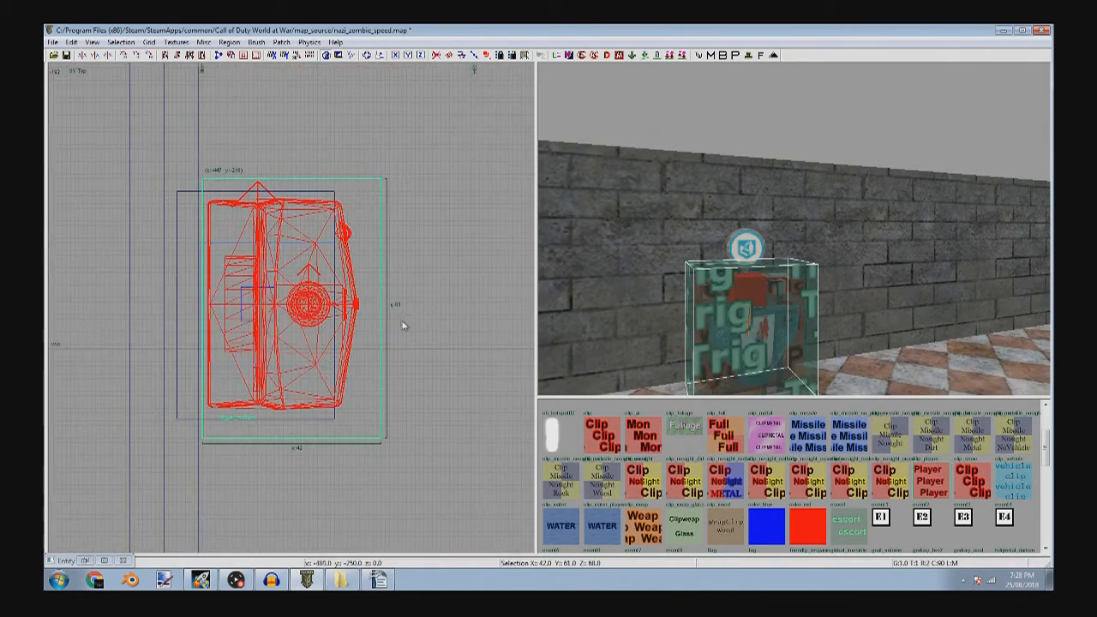
{"action": "key", "text": "n"}
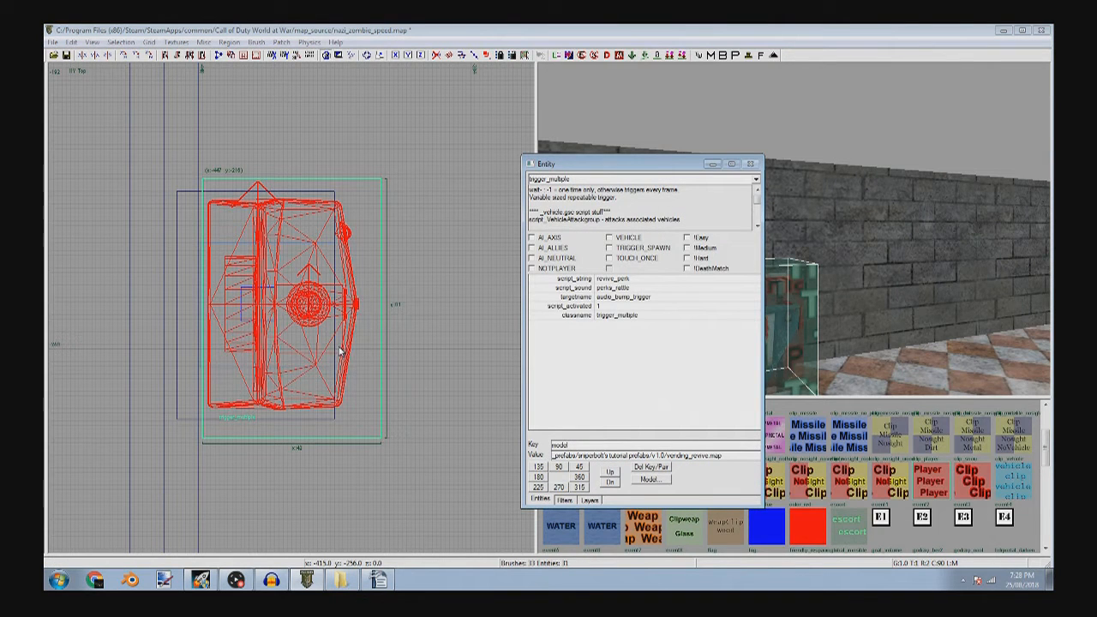
- Lower the audio bump trigger in the front view so it sits mostly below the floor, and deselect it
{"action": "key", "text": "ctrl+Tab"}
{"action": "left_click_drag", "start_coordinate": [311, 120], "coordinate": [311, 317]}
{"action": "key", "text": "Escape"}
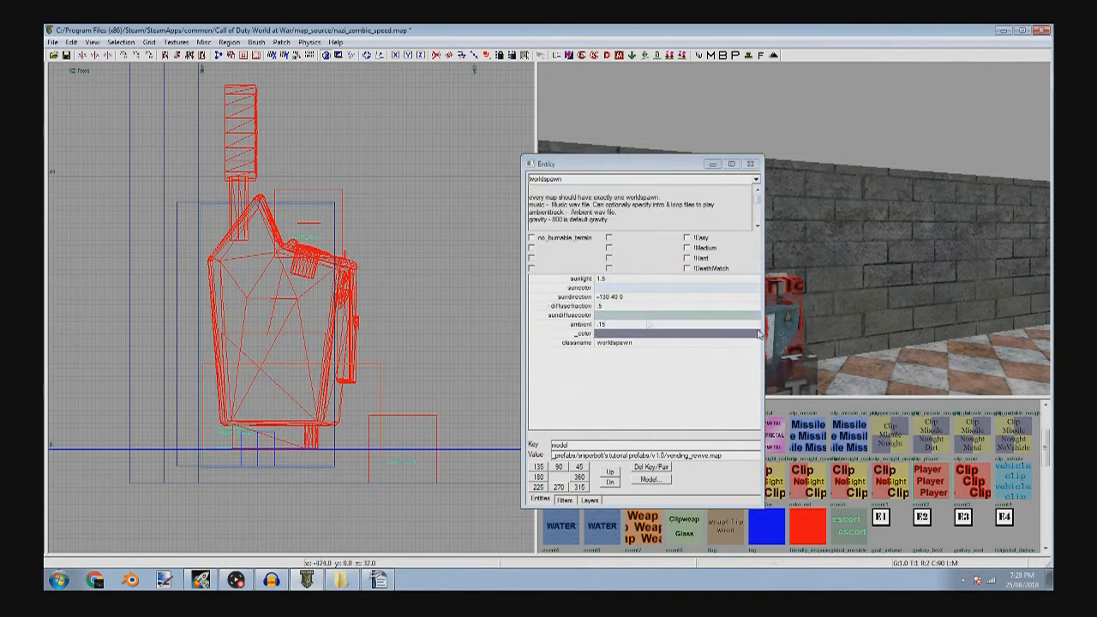
- Shift the clip brush horizontally over the revive machine and stretch its top well above the machine's sign
{"action": "right_click_drag", "start_coordinate": [784, 328], "coordinate": [806, 331]}
{"action": "left_click", "coordinate": [809, 351], "text": "shift"}
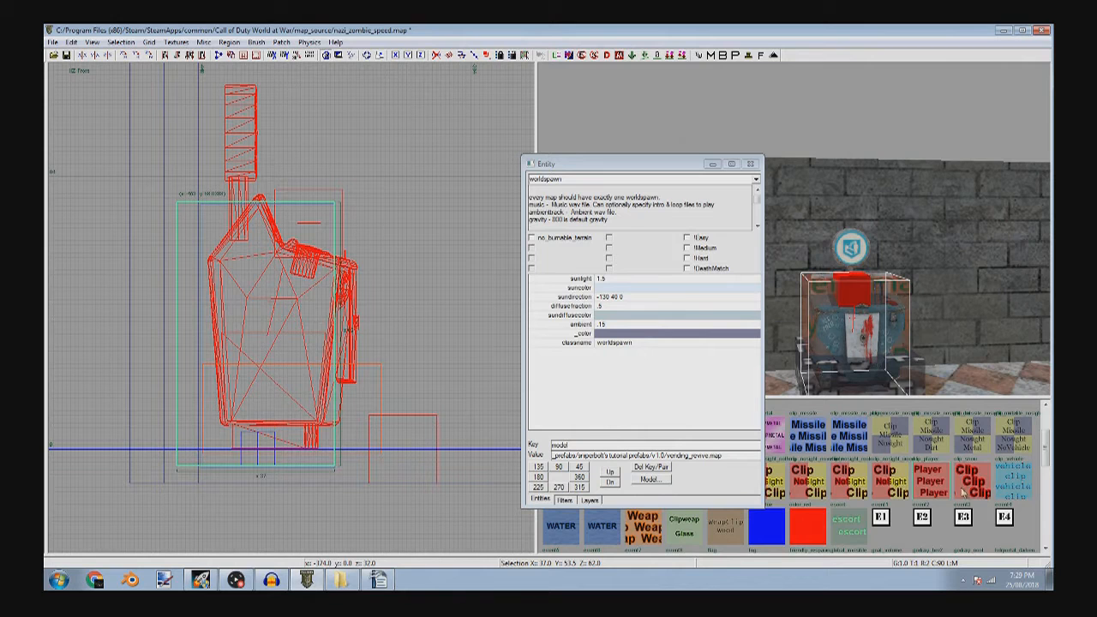
{"action": "scroll", "coordinate": [925, 464], "scroll_direction": "up", "scroll_amount": 1}
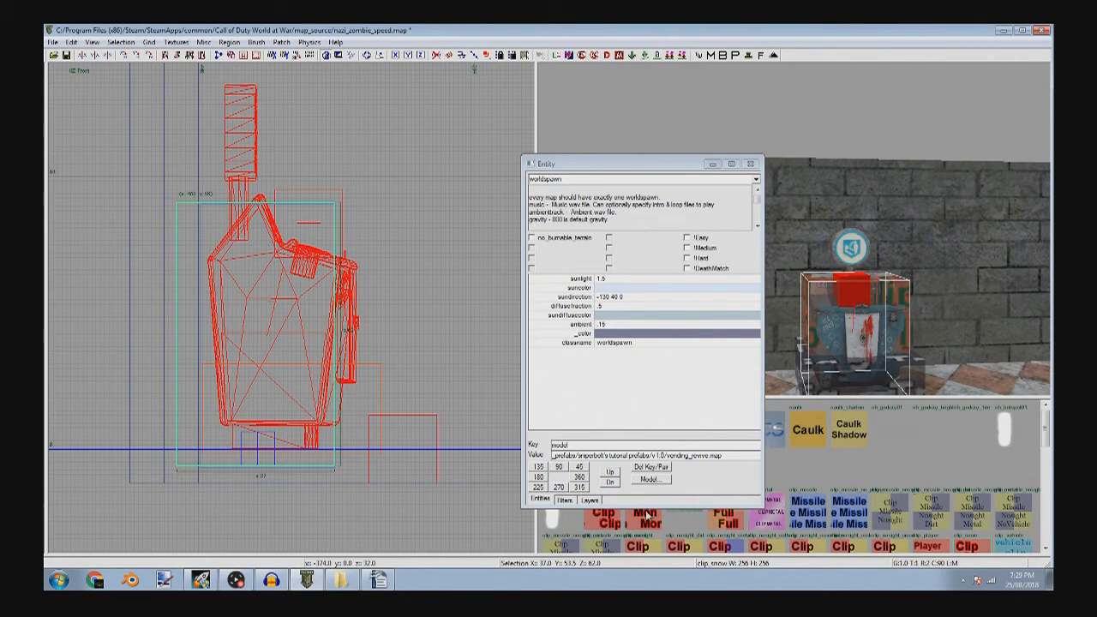
{"action": "scroll", "coordinate": [345, 409], "scroll_direction": "down", "scroll_amount": 2}
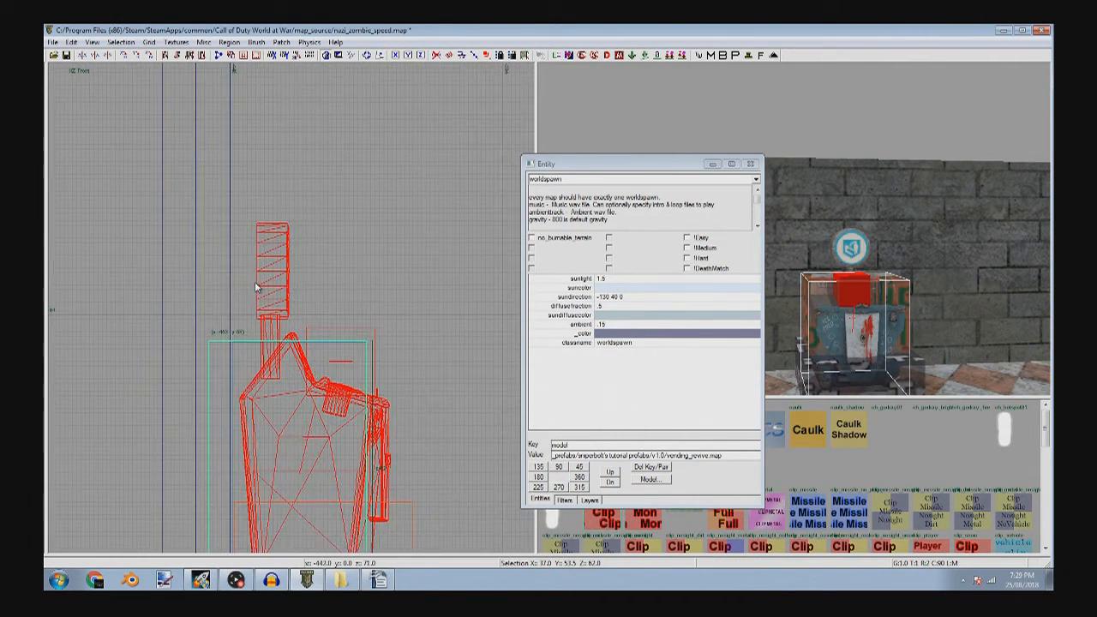
{"action": "scroll", "coordinate": [268, 502], "scroll_direction": "up", "scroll_amount": 1}
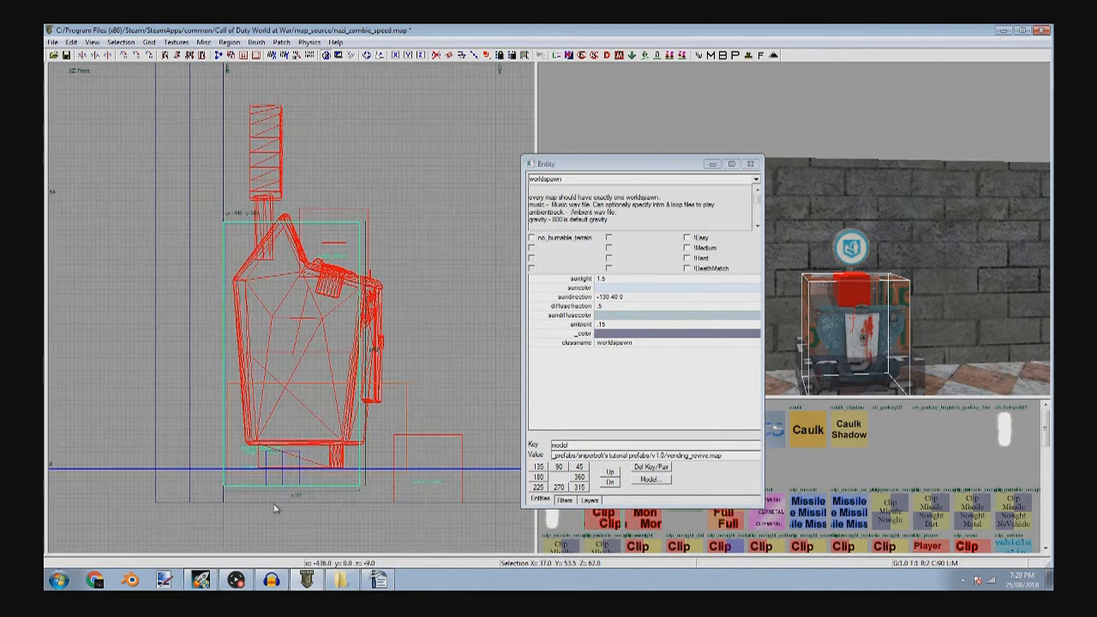
{"action": "scroll", "coordinate": [286, 488], "scroll_direction": "up", "scroll_amount": 1}
{"action": "right_click_drag", "start_coordinate": [324, 220], "coordinate": [332, 302]}
{"action": "left_click_drag", "start_coordinate": [324, 333], "coordinate": [298, 89]}
{"action": "key", "text": "Escape"}
- Reshape the revive machine's trigger_use brush into a narrow strip along the machine's front side and deselect it
{"action": "mouse_move", "coordinate": [308, 98]}
{"action": "middle_mouse_down"}
{"action": "mouse_move", "coordinate": [423, 262]}
{"action": "mouse_move", "coordinate": [340, 266]}
{"action": "middle_mouse_up"}
{"action": "right_click_drag", "start_coordinate": [839, 283], "coordinate": [840, 320]}
{"action": "left_click", "coordinate": [787, 286], "text": "shift"}
{"action": "right_click_drag", "start_coordinate": [360, 421], "coordinate": [392, 409]}
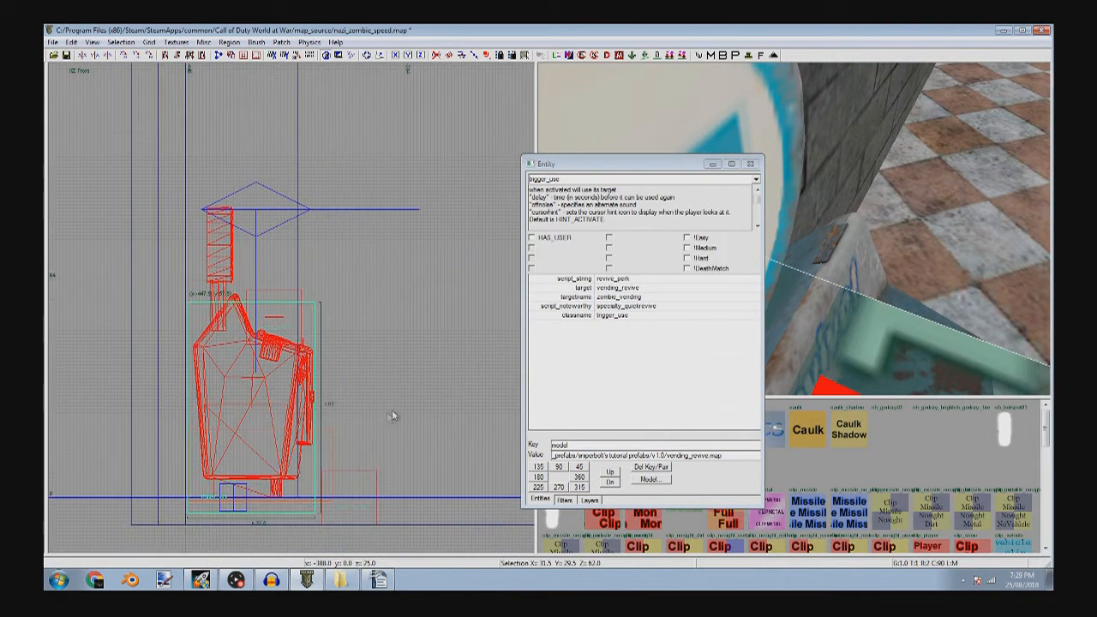
{"action": "left_click_drag", "start_coordinate": [333, 401], "coordinate": [353, 401]}
{"action": "left_click_drag", "start_coordinate": [166, 401], "coordinate": [283, 396]}
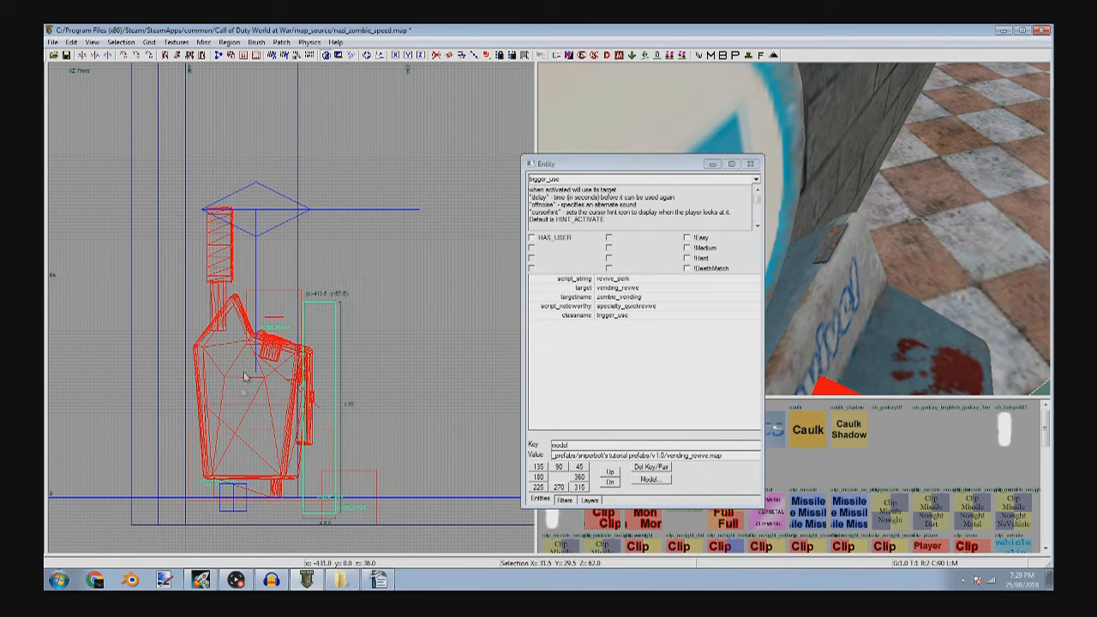
{"action": "left_click_drag", "start_coordinate": [319, 530], "coordinate": [324, 437]}
{"action": "left_click_drag", "start_coordinate": [321, 503], "coordinate": [316, 543]}
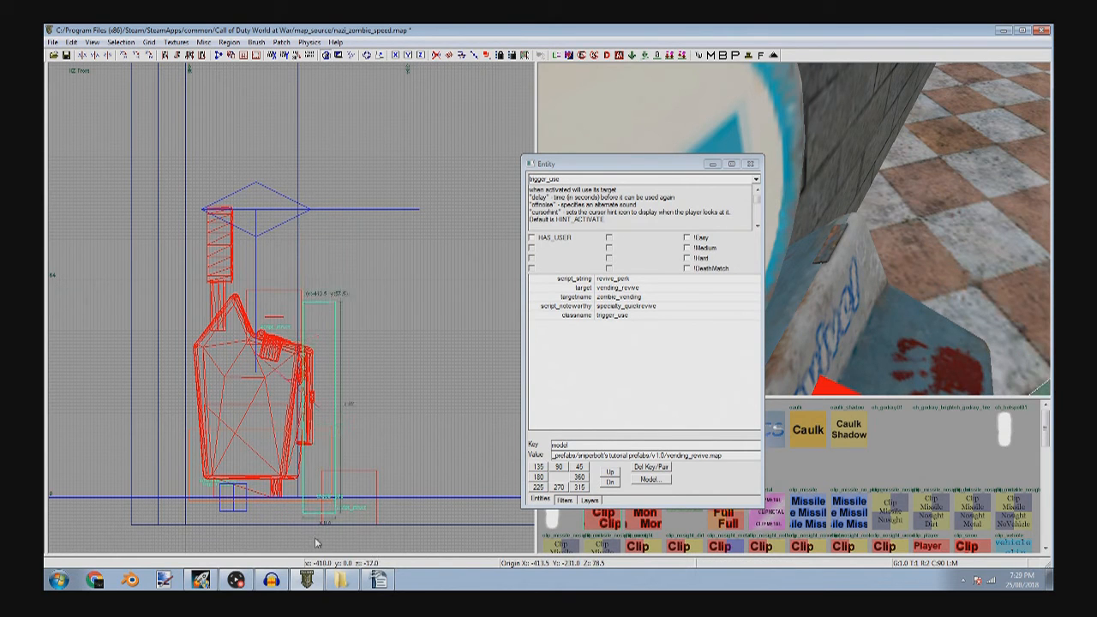
{"action": "key", "text": "Escape"}
{"action": "right_click_drag", "start_coordinate": [806, 292], "coordinate": [868, 185]}
{"action": "right_click_drag", "start_coordinate": [887, 232], "coordinate": [854, 229]}
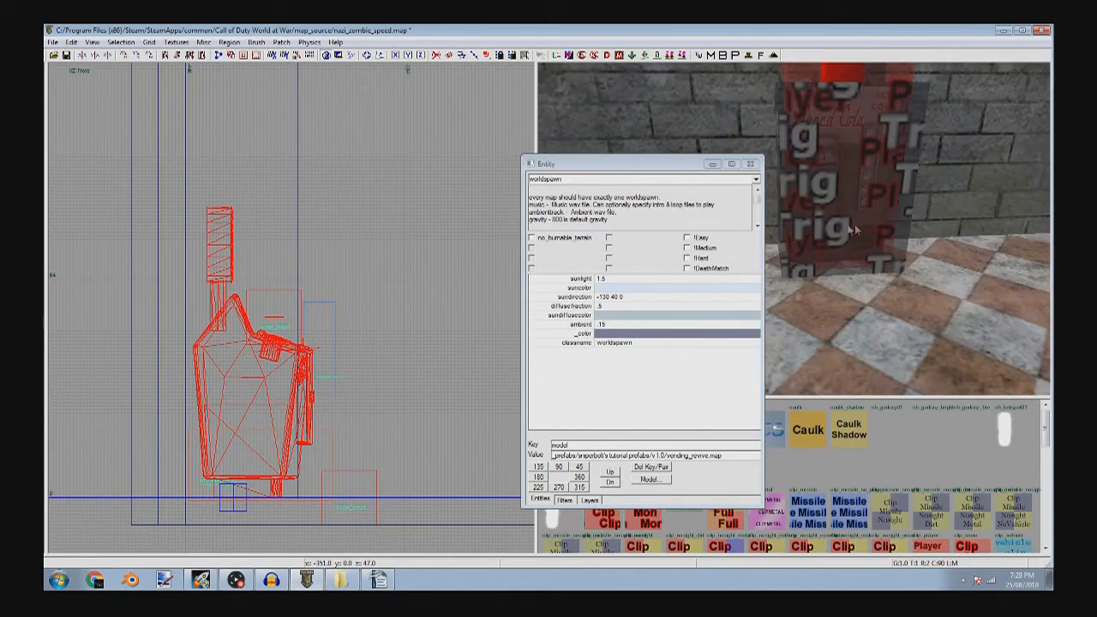
- Lower the light in the starting room by 32 units to Z 96 using grid size 32
{"action": "left_click", "coordinate": [713, 162]}
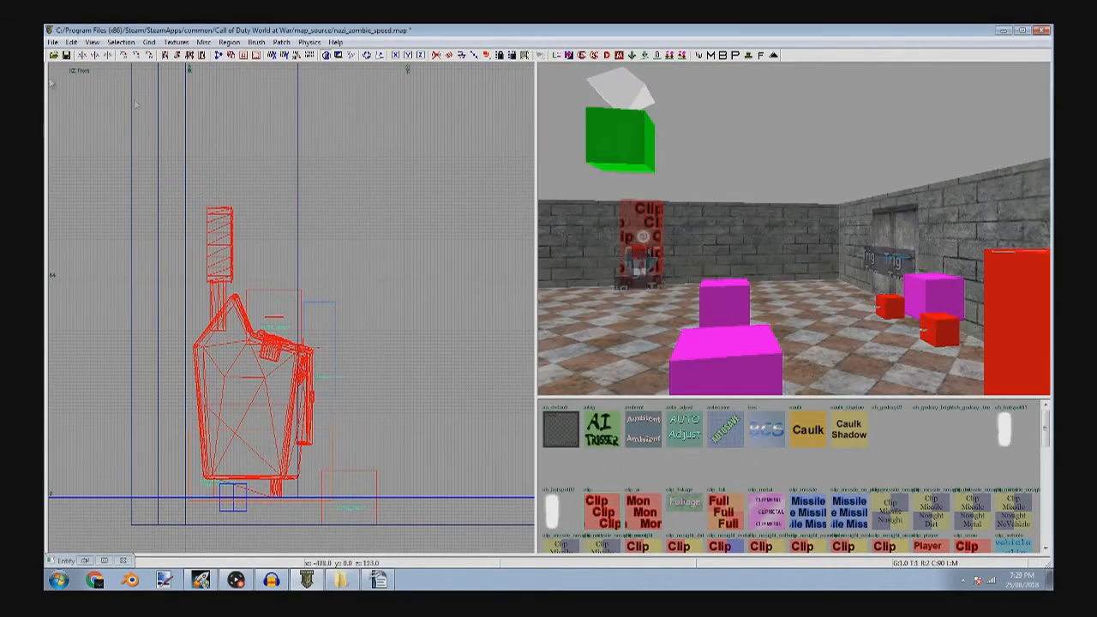
{"action": "left_click", "coordinate": [647, 93], "text": "shift"}
{"action": "scroll", "coordinate": [297, 218], "scroll_direction": "down", "scroll_amount": 6}
{"action": "key", "text": "ctrl+Tab"}
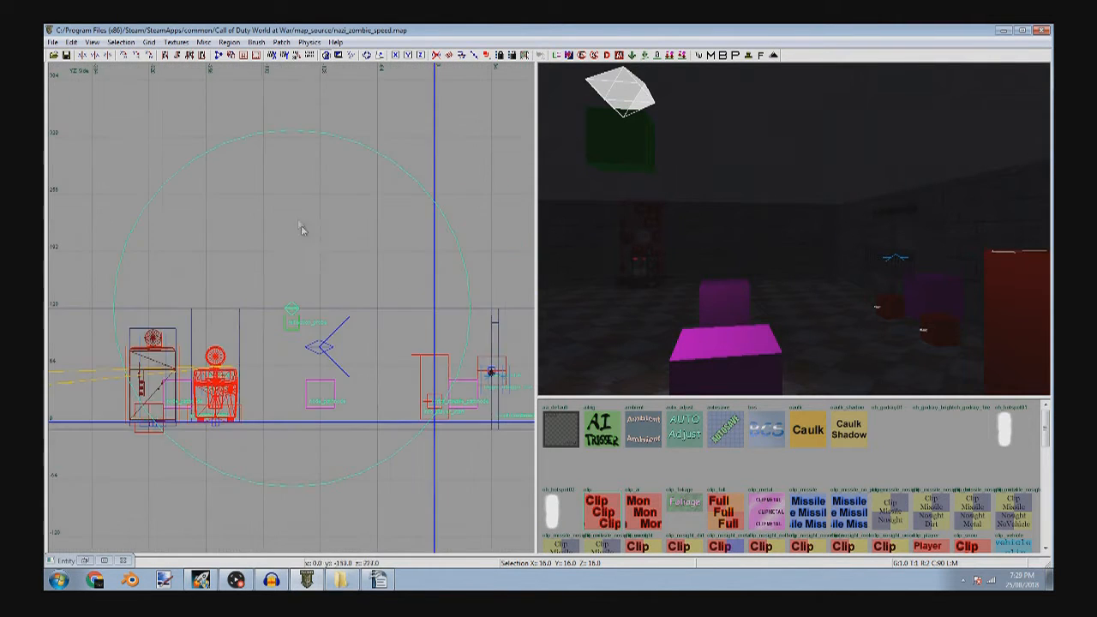
{"action": "right_click_drag", "start_coordinate": [316, 240], "coordinate": [292, 246]}
{"action": "key", "text": "6"}
{"action": "left_click_drag", "start_coordinate": [301, 266], "coordinate": [293, 324]}
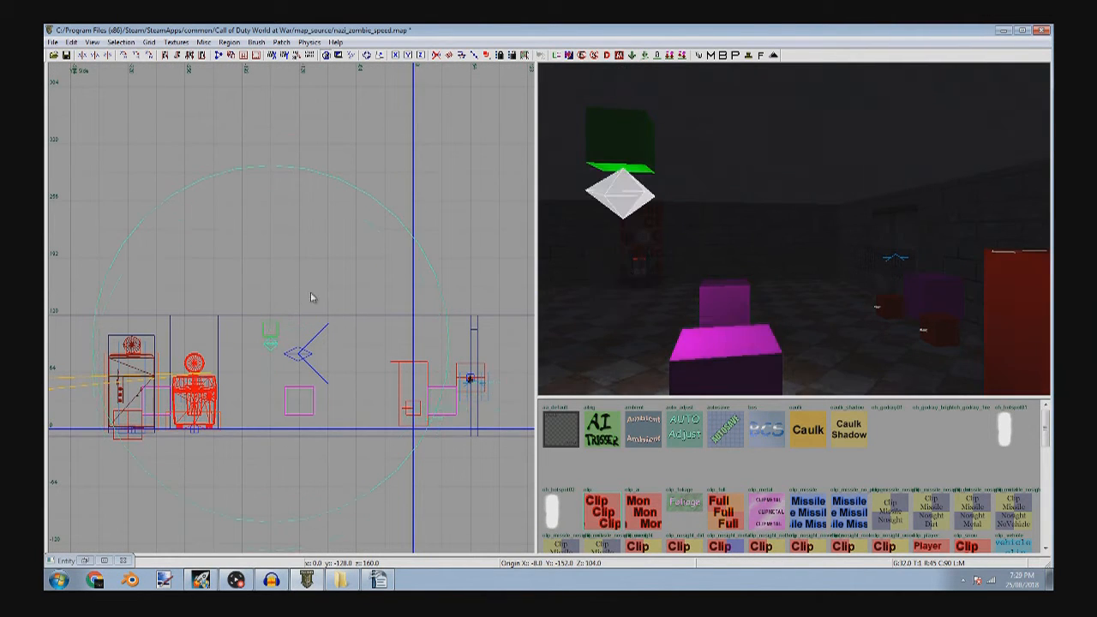
- Move the light to origin 0 0 96 and set its radius to 450
{"action": "key", "text": "n"}
{"action": "left_click", "coordinate": [591, 287]}
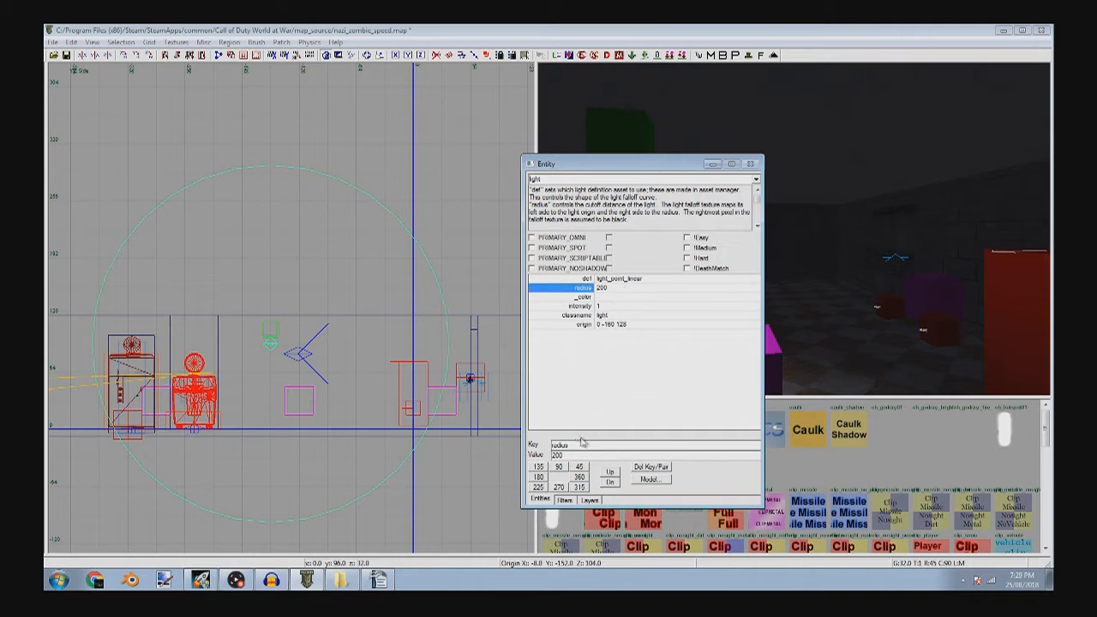
{"action": "type", "text": "400"}
{"action": "key", "text": "Return"}
{"action": "scroll", "coordinate": [350, 423], "scroll_direction": "down", "scroll_amount": 5}
{"action": "left_click_drag", "start_coordinate": [328, 436], "coordinate": [381, 435]}
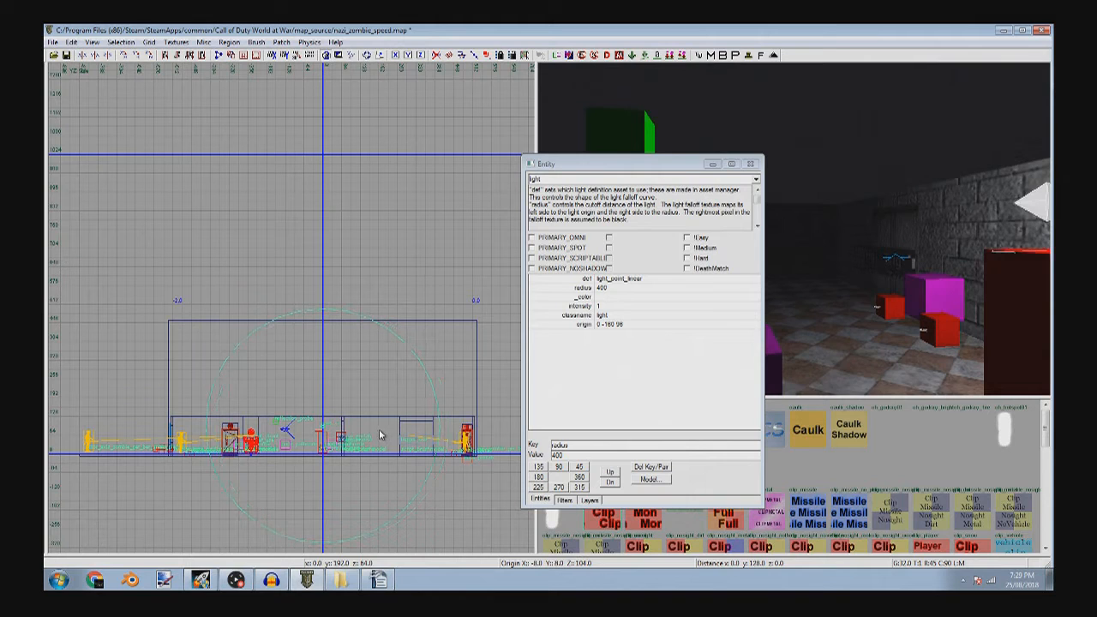
{"action": "double_click", "coordinate": [614, 456]}
{"action": "type", "text": "450"}
{"action": "key", "text": "Return"}
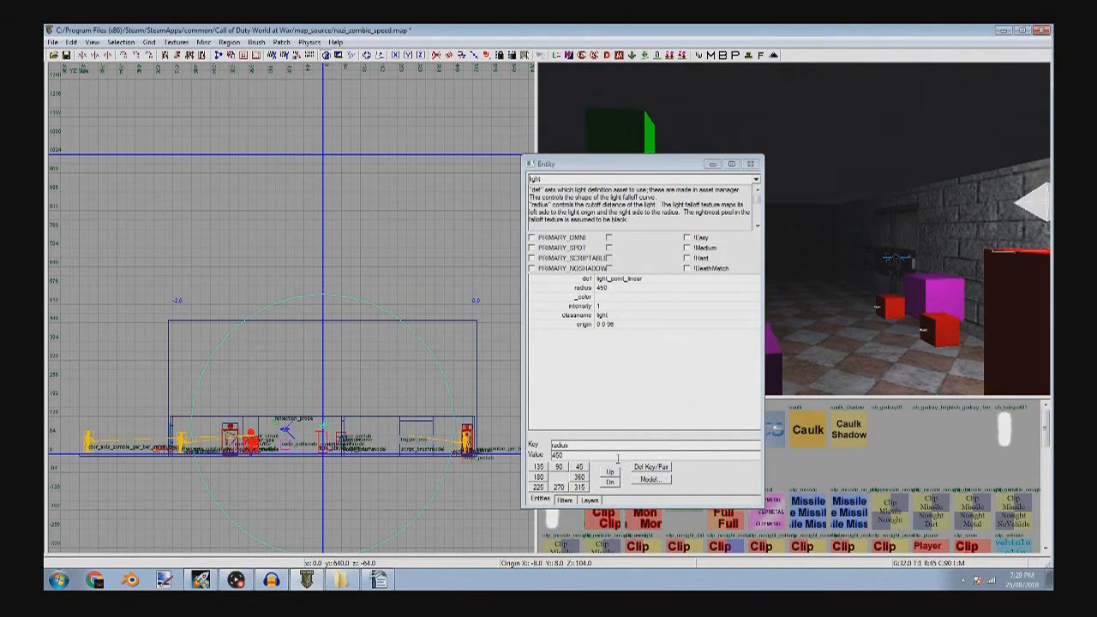
- Place a copy of the light in each of the two upper rooms with a radius of 300
{"action": "key", "text": "ctrl+Tab"}
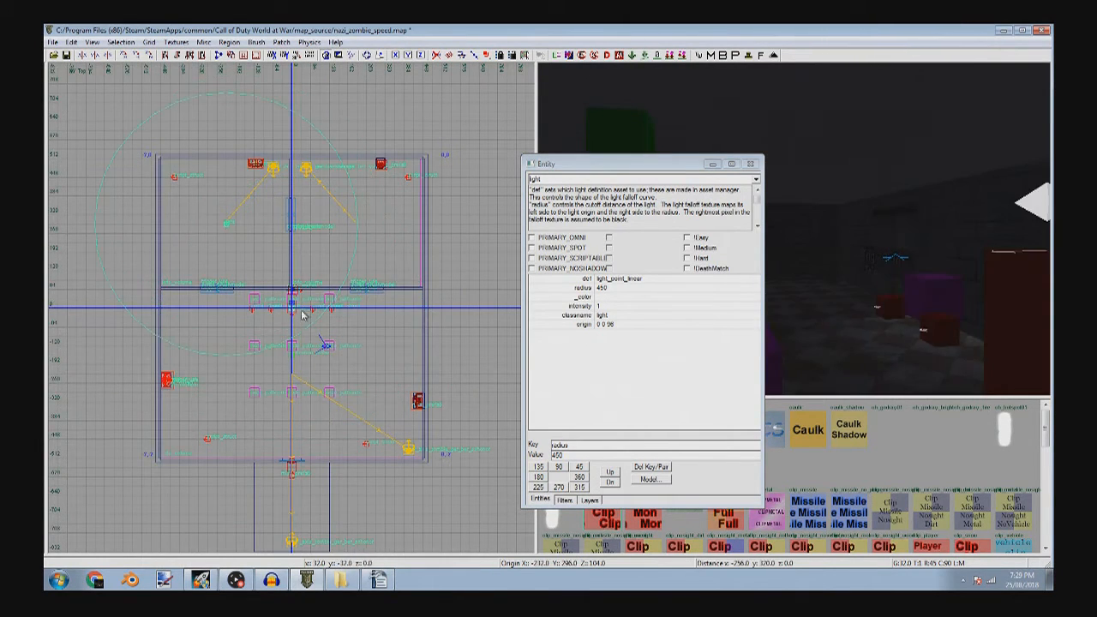
{"action": "left_click", "coordinate": [675, 287]}
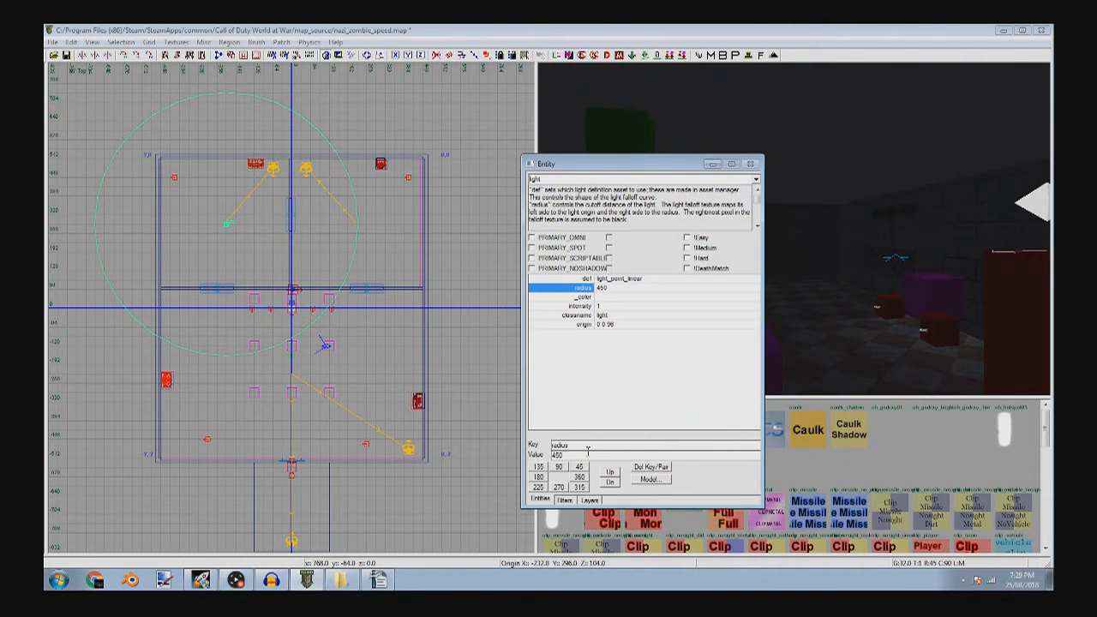
{"action": "key", "text": "Return"}
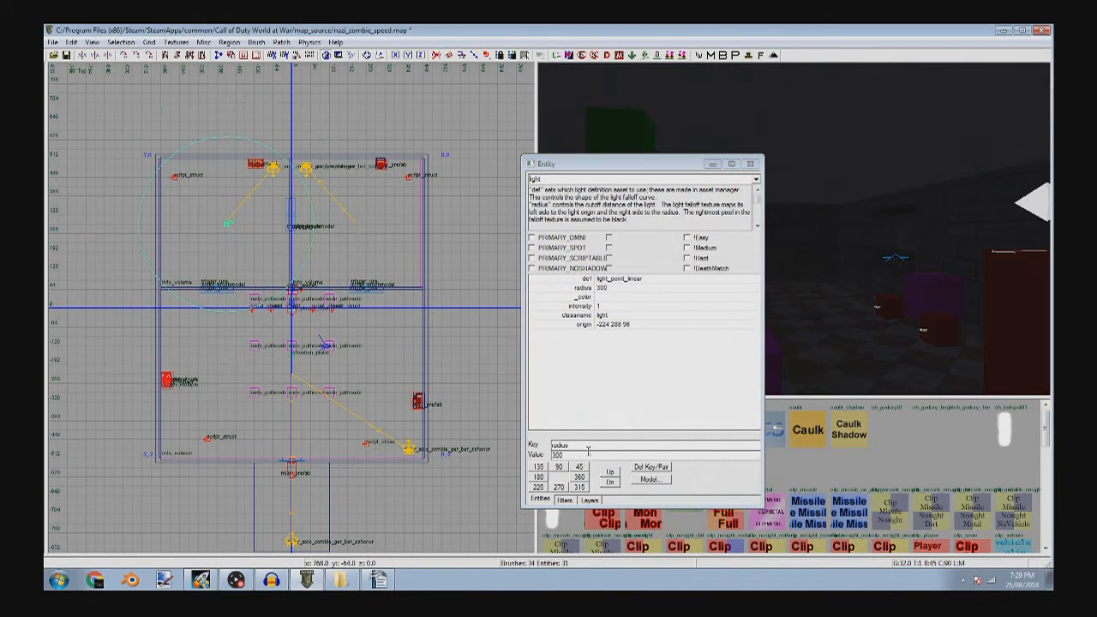
{"action": "left_click_drag", "start_coordinate": [275, 202], "coordinate": [395, 186]}
{"action": "key", "text": "Escape"}
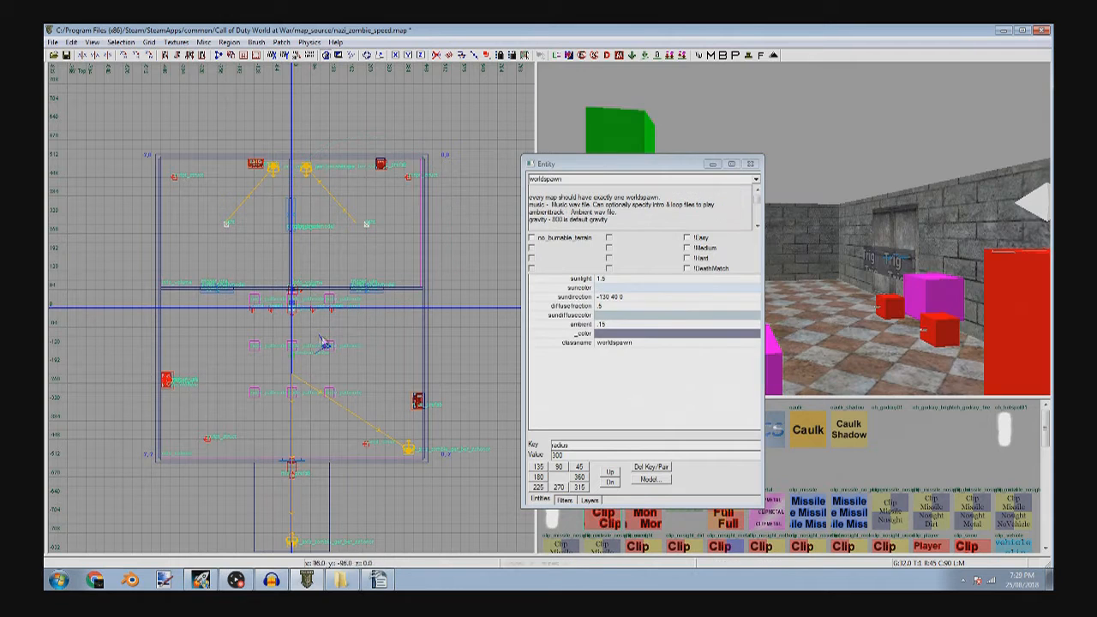
- Lower the reflection probe towards the floor and place a copy of it beside the light in each upper room
{"action": "left_click", "coordinate": [626, 139], "text": "shift"}
{"action": "key", "text": "ctrl+Tab"}
{"action": "scroll", "coordinate": [286, 372], "scroll_direction": "up", "scroll_amount": 5}
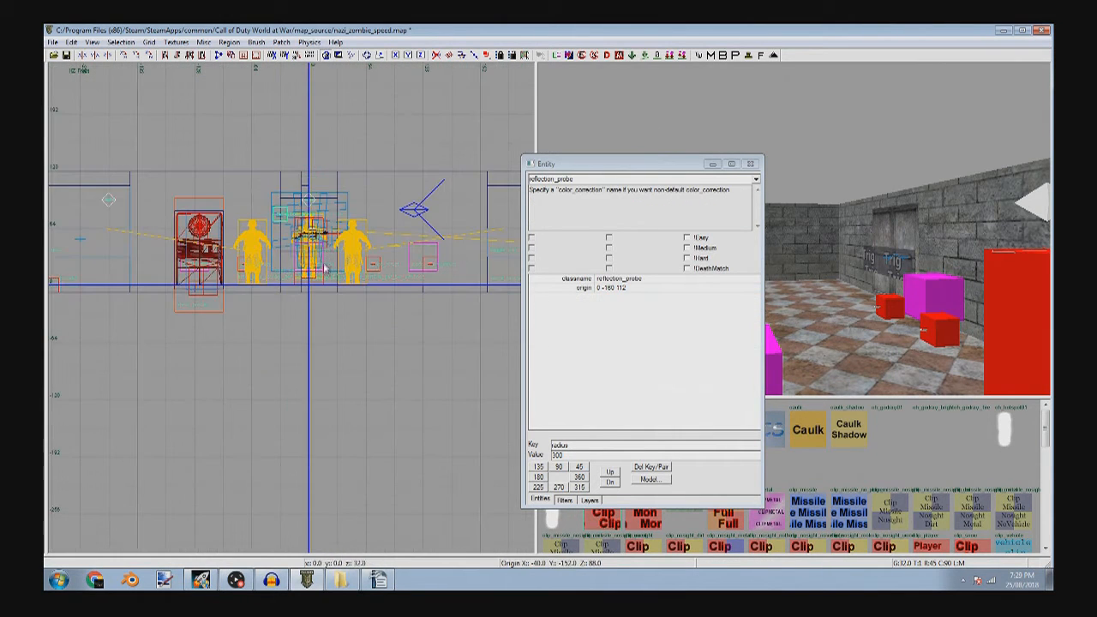
{"action": "key", "text": "ctrl+Tab"}
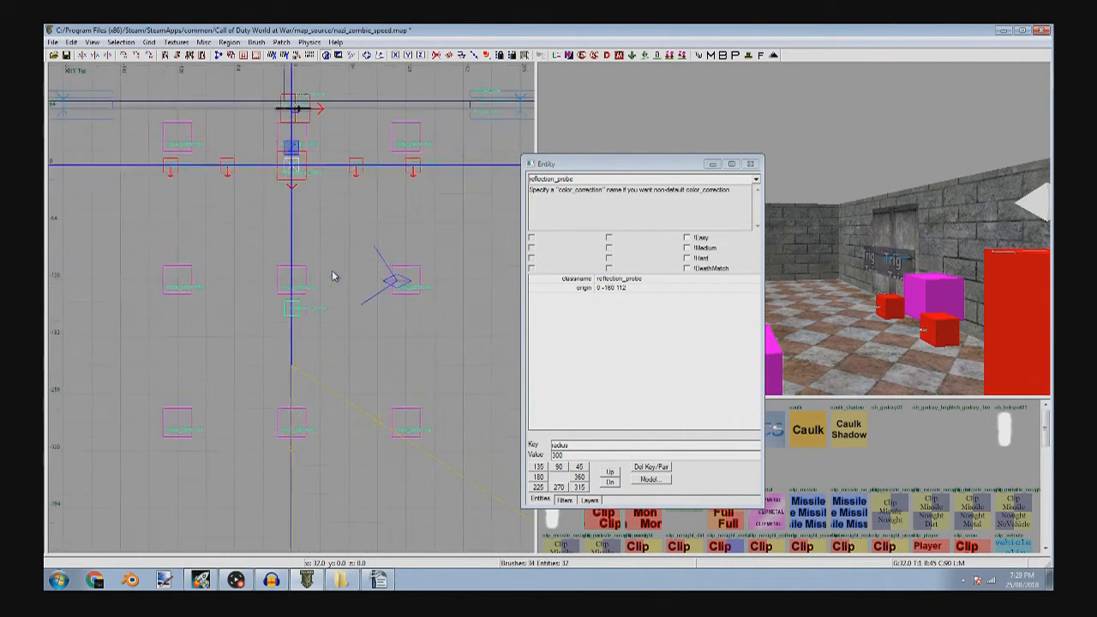
{"action": "scroll", "coordinate": [334, 276], "scroll_direction": "down", "scroll_amount": 3}
{"action": "right_click_drag", "start_coordinate": [218, 131], "coordinate": [358, 228]}
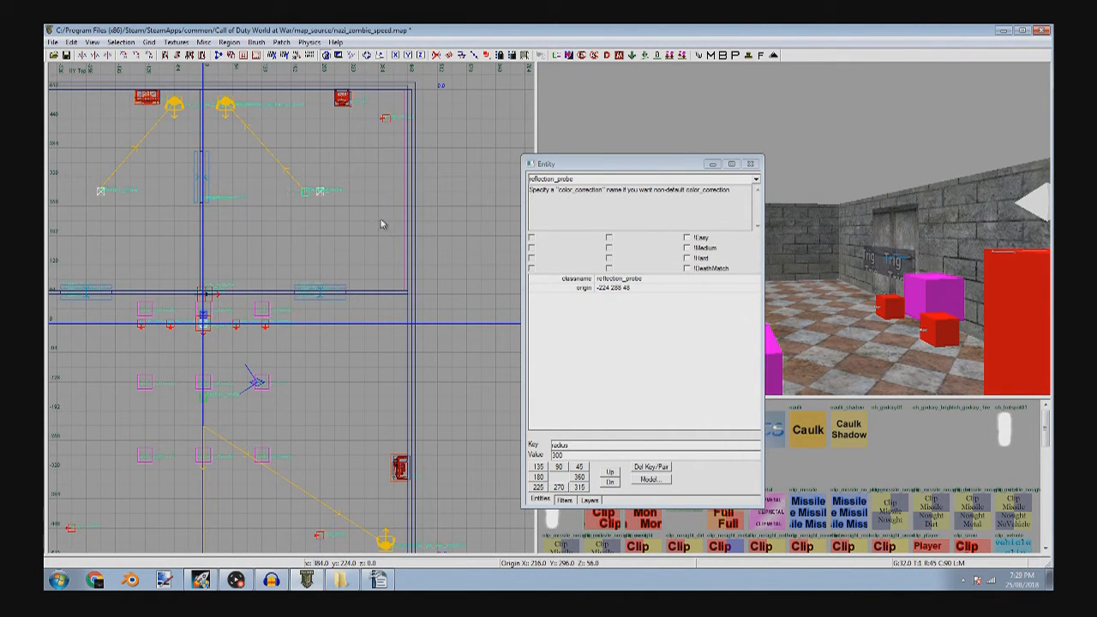
{"action": "key", "text": "Escape"}
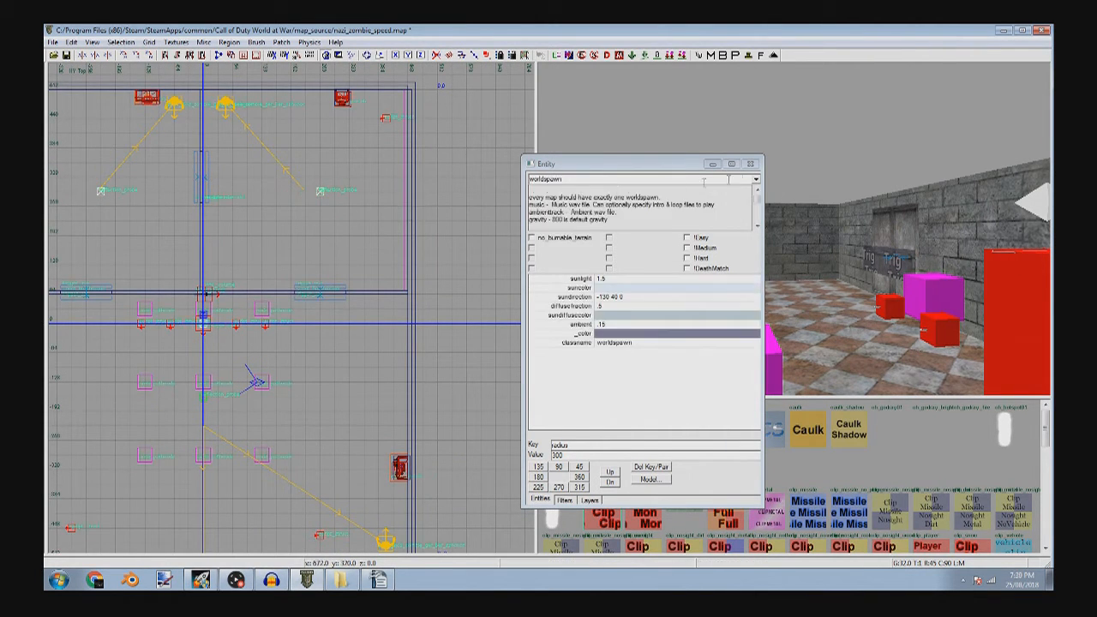
- Move the 450-radius light from the map origin back to the middle of the starting room and deselect it
{"action": "left_click", "coordinate": [713, 165]}
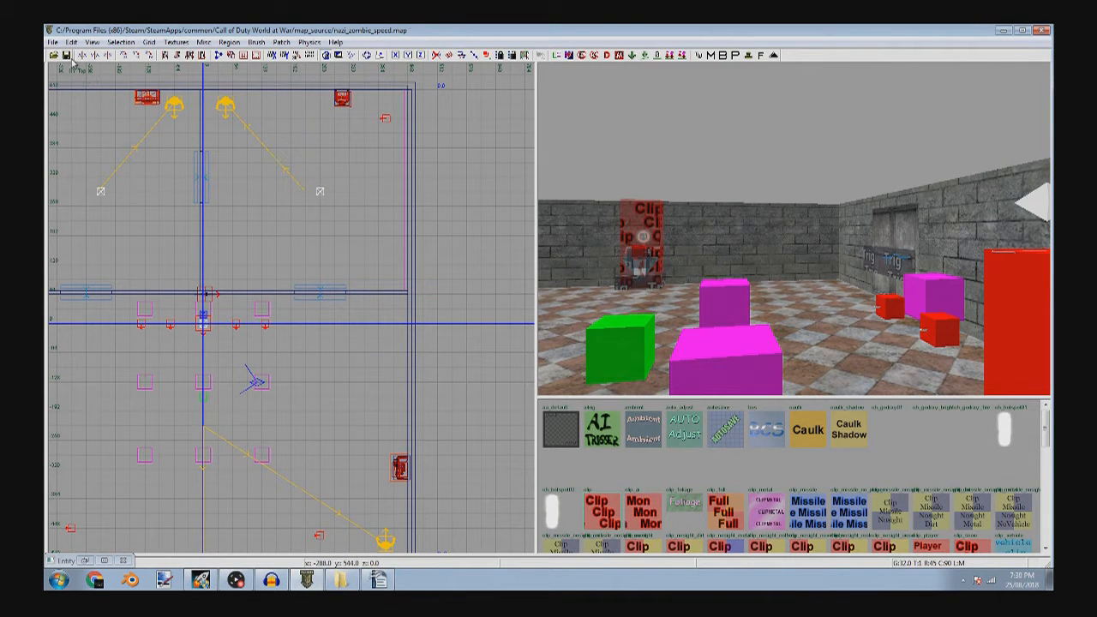
{"action": "right_click", "coordinate": [784, 185]}
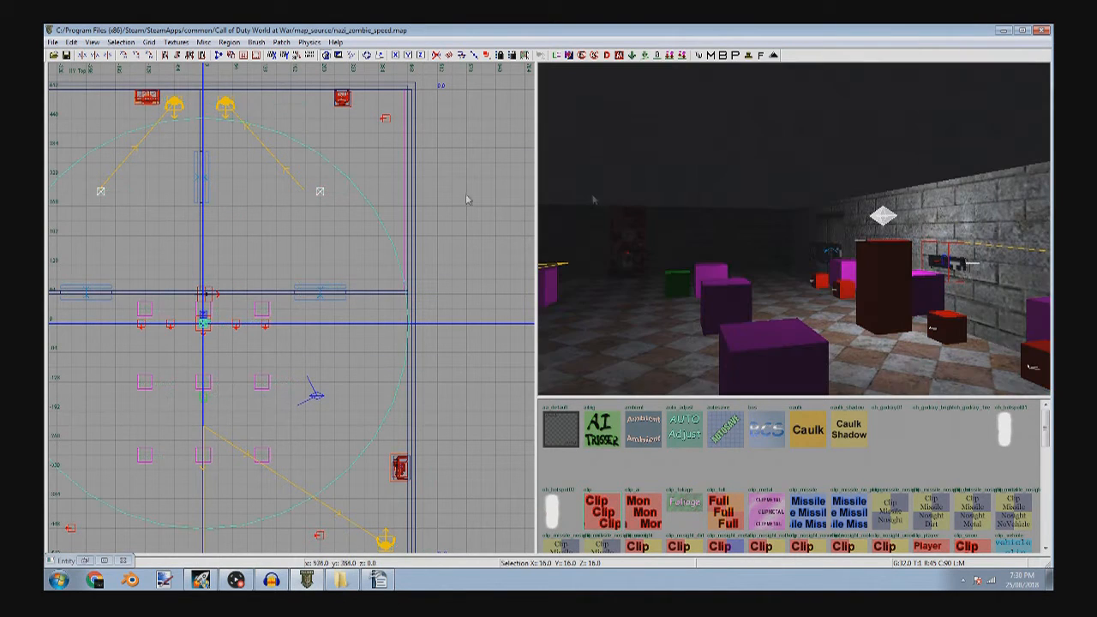
{"action": "right_click_drag", "start_coordinate": [290, 266], "coordinate": [368, 176]}
{"action": "left_click_drag", "start_coordinate": [367, 176], "coordinate": [368, 249]}
{"action": "key", "text": "Escape"}
- Lower the player start and the small red spawn points beside it to about 4 units above the floor
{"action": "mouse_move", "coordinate": [740, 248]}
{"action": "right_mouse_down"}
{"action": "mouse_move", "coordinate": [785, 277]}
{"action": "mouse_move", "coordinate": [805, 273]}
{"action": "mouse_move", "coordinate": [764, 301]}
{"action": "mouse_move", "coordinate": [735, 306]}
{"action": "mouse_move", "coordinate": [732, 296]}
{"action": "right_mouse_up"}
{"action": "left_click", "coordinate": [732, 292], "text": "shift"}
{"action": "right_click_drag", "start_coordinate": [809, 333], "coordinate": [885, 277]}
{"action": "left_click", "coordinate": [996, 310], "text": "shift"}
{"action": "left_click", "coordinate": [884, 320], "text": "shift"}
{"action": "left_click", "coordinate": [943, 304], "text": "shift"}
{"action": "left_click", "coordinate": [744, 209], "text": "shift"}
{"action": "key", "text": "ctrl+Tab"}
{"action": "scroll", "coordinate": [337, 316], "scroll_direction": "up", "scroll_amount": 5}
{"action": "scroll", "coordinate": [171, 310], "scroll_direction": "up", "scroll_amount": 5}
{"action": "left_click_drag", "start_coordinate": [240, 269], "coordinate": [252, 307]}
{"action": "key", "text": "Escape"}
- Select the path nodes of two neighbouring columns in the starting room and set the grid size to 64
{"action": "left_click", "coordinate": [718, 191], "text": "shift"}
{"action": "right_click_drag", "start_coordinate": [719, 190], "coordinate": [749, 195]}
{"action": "left_click", "coordinate": [762, 194], "text": "shift"}
{"action": "left_click", "coordinate": [750, 196], "text": "shift"}
{"action": "left_click", "coordinate": [750, 196], "text": "shift"}
{"action": "left_click", "coordinate": [742, 181], "text": "shift"}
{"action": "left_click", "coordinate": [623, 229], "text": "shift"}
{"action": "left_click", "coordinate": [990, 366], "text": "shift"}
{"action": "mouse_move", "coordinate": [990, 365]}
{"action": "right_mouse_down"}
{"action": "mouse_move", "coordinate": [990, 305]}
{"action": "mouse_move", "coordinate": [729, 159]}
{"action": "right_mouse_up"}
{"action": "left_click", "coordinate": [149, 42]}
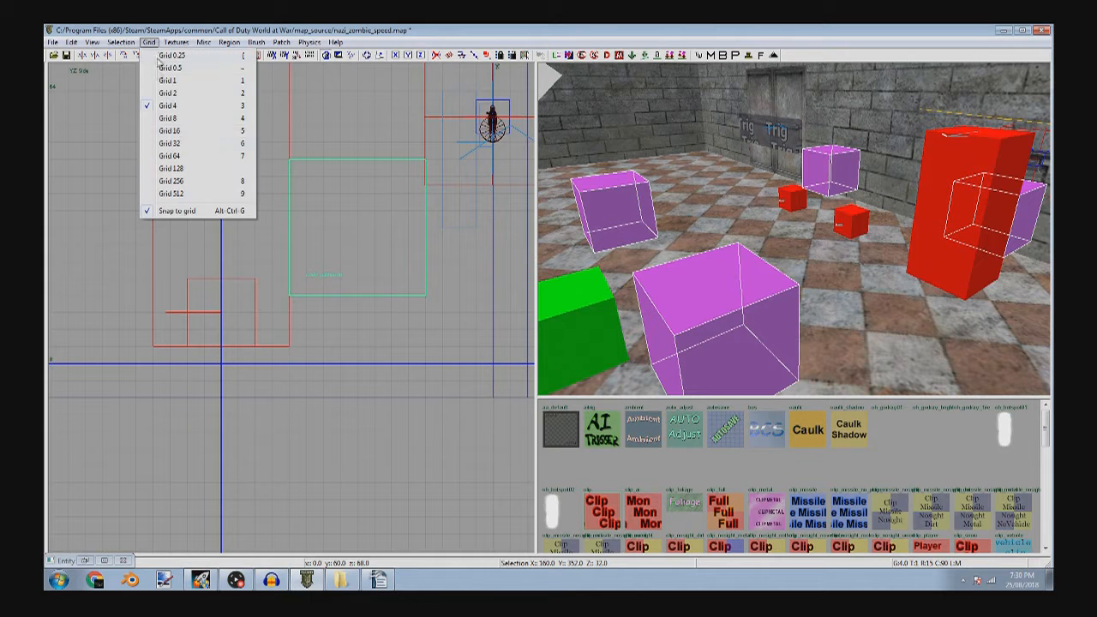
{"action": "left_click", "coordinate": [178, 159]}
- Place a copy of the selected path nodes as two more columns towards the revive machine's wall
{"action": "scroll", "coordinate": [206, 190], "scroll_direction": "down", "scroll_amount": 4}
{"action": "key", "text": "ctrl+Tab"}
{"action": "key", "text": "ctrl+Tab"}
{"action": "key", "text": "ctrl+Tab"}
{"action": "key", "text": "ctrl+Tab"}
{"action": "scroll", "coordinate": [274, 230], "scroll_direction": "down", "scroll_amount": 3}
{"action": "right_click_drag", "start_coordinate": [321, 254], "coordinate": [408, 232]}
{"action": "key", "text": "space"}
{"action": "mouse_move", "coordinate": [450, 303]}
{"action": "left_mouse_down"}
{"action": "mouse_move", "coordinate": [352, 286]}
{"action": "mouse_move", "coordinate": [343, 240]}
{"action": "mouse_move", "coordinate": [188, 243]}
{"action": "left_mouse_up"}
- Place another copy of the path nodes as two columns towards the opposite side wall
{"action": "right_click_drag", "start_coordinate": [192, 246], "coordinate": [514, 211]}
{"action": "scroll", "coordinate": [250, 246], "scroll_direction": "down", "scroll_amount": 5}
{"action": "right_click_drag", "start_coordinate": [255, 291], "coordinate": [140, 300]}
{"action": "key", "text": "space"}
{"action": "mouse_move", "coordinate": [187, 293]}
{"action": "left_mouse_down"}
{"action": "mouse_move", "coordinate": [352, 272]}
{"action": "mouse_move", "coordinate": [325, 276]}
{"action": "left_mouse_up"}
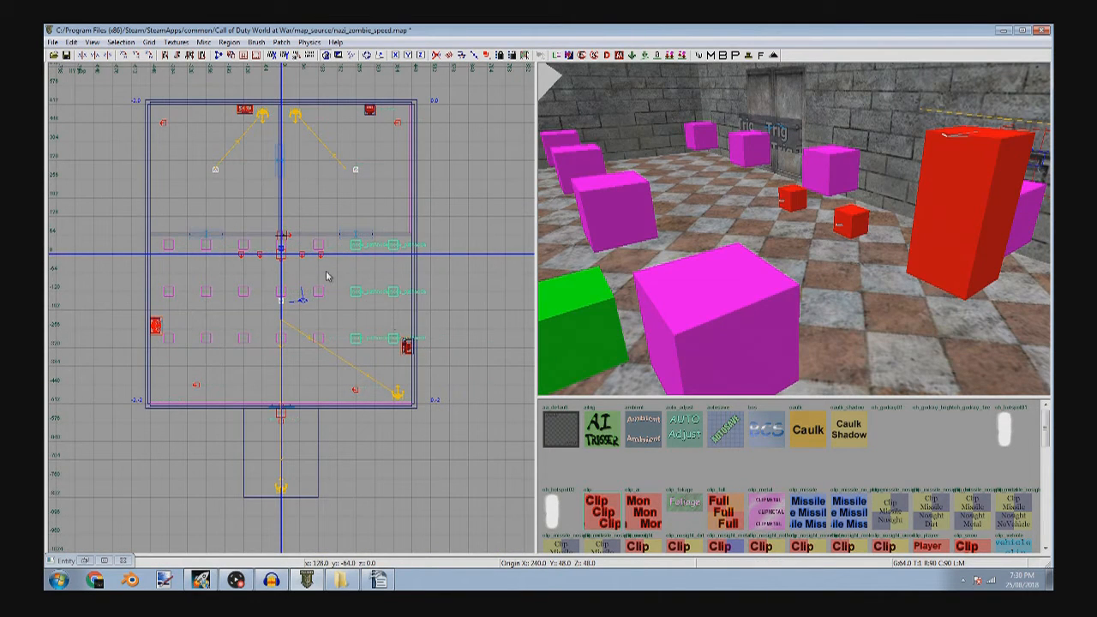
- Copy the lowest row of seven path nodes and place the new row closer to the window wall
{"action": "right_click_drag", "start_coordinate": [598, 187], "coordinate": [793, 122]}
{"action": "left_click_drag", "start_coordinate": [855, 122], "coordinate": [798, 218], "text": "shift"}
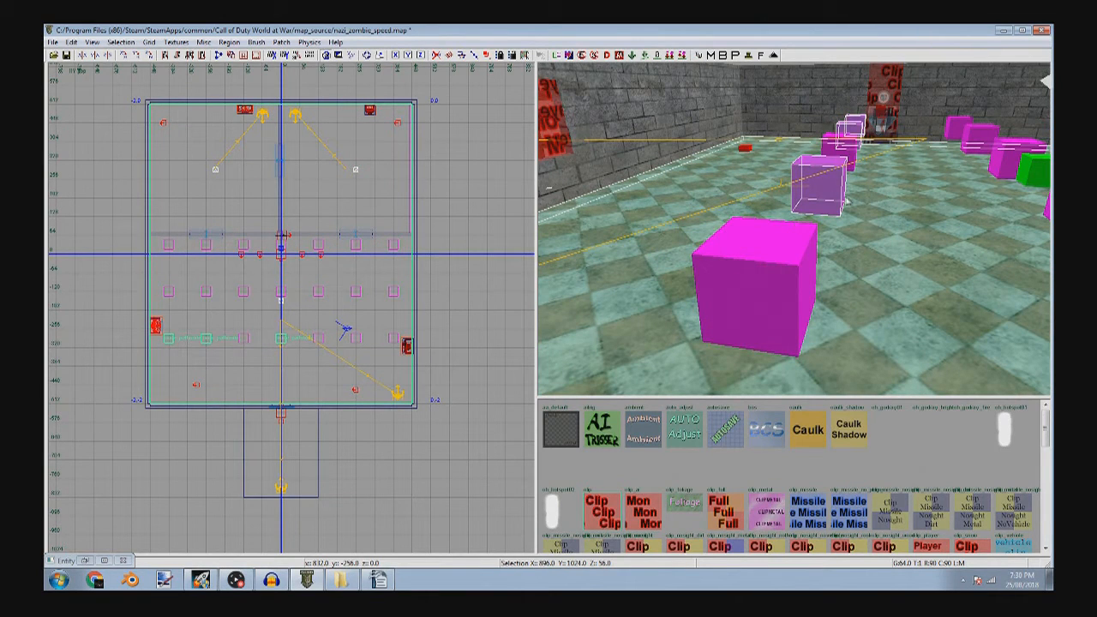
{"action": "left_click", "coordinate": [784, 251], "text": "shift"}
{"action": "left_click", "coordinate": [844, 286], "text": "shift"}
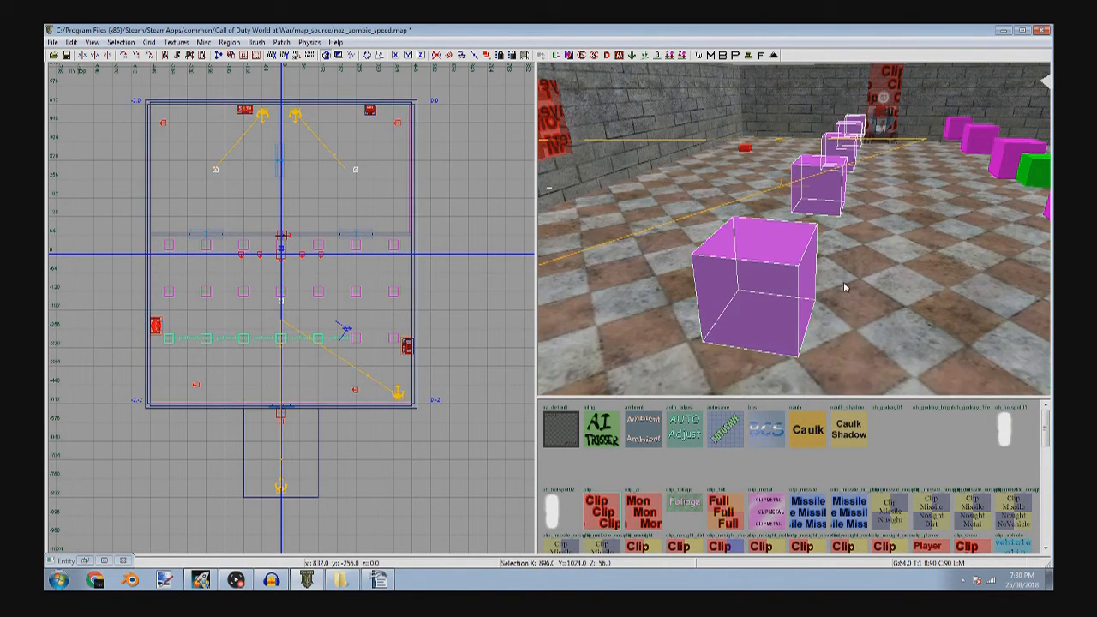
{"action": "right_click_drag", "start_coordinate": [845, 286], "coordinate": [943, 286]}
{"action": "left_click", "coordinate": [756, 262], "text": "shift"}
{"action": "left_click", "coordinate": [742, 193], "text": "shift"}
{"action": "key", "text": "space"}
{"action": "mouse_move", "coordinate": [408, 354]}
{"action": "left_mouse_down"}
{"action": "mouse_move", "coordinate": [401, 372]}
{"action": "mouse_move", "coordinate": [379, 376]}
{"action": "left_mouse_up"}
{"action": "key", "text": "Escape"}
- Place copies of a single path node near the window and in the zombie spawn area behind it
{"action": "right_click_drag", "start_coordinate": [874, 211], "coordinate": [960, 210]}
{"action": "left_click", "coordinate": [864, 220], "text": "shift"}
{"action": "scroll", "coordinate": [345, 367], "scroll_direction": "up", "scroll_amount": 5}
{"action": "key", "text": "space"}
{"action": "mouse_move", "coordinate": [440, 383]}
{"action": "left_mouse_down"}
{"action": "mouse_move", "coordinate": [306, 400]}
{"action": "mouse_move", "coordinate": [360, 417]}
{"action": "left_mouse_up"}
{"action": "key", "text": "space"}
{"action": "right_click_drag", "start_coordinate": [360, 417], "coordinate": [423, 335]}
{"action": "left_click_drag", "start_coordinate": [399, 392], "coordinate": [228, 391]}
{"action": "right_click_drag", "start_coordinate": [302, 399], "coordinate": [337, 417]}
{"action": "scroll", "coordinate": [338, 331], "scroll_direction": "up", "scroll_amount": 4}
{"action": "left_click_drag", "start_coordinate": [386, 460], "coordinate": [333, 452]}
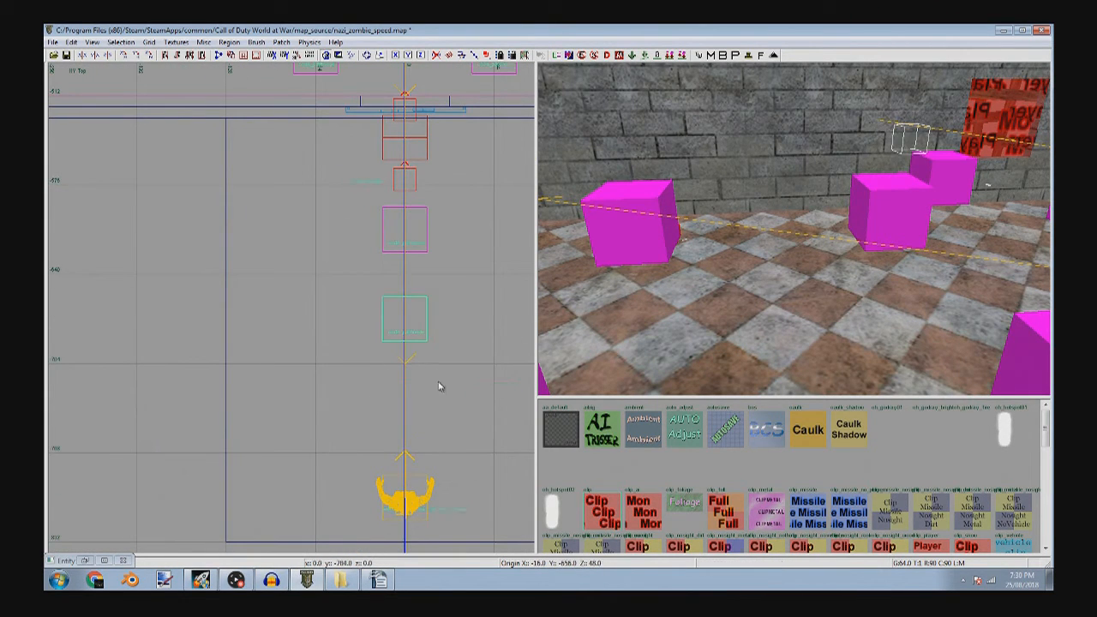
- Insert the wall_hop misc prefab from the traverse folder
{"action": "scroll", "coordinate": [421, 438], "scroll_direction": "down", "scroll_amount": 3}
{"action": "right_click", "coordinate": [377, 402]}
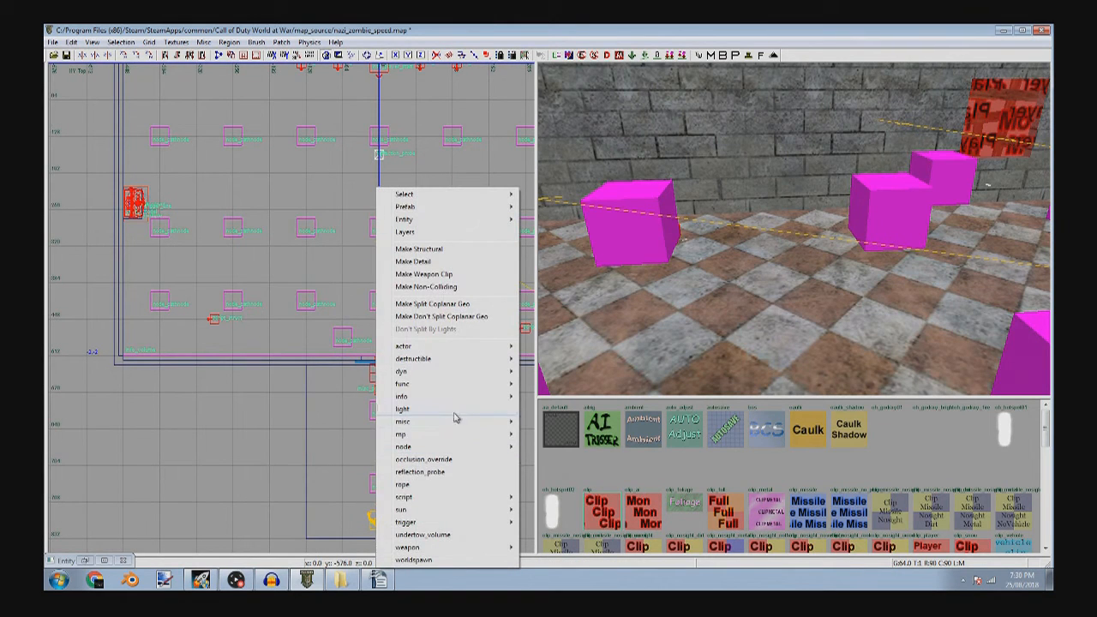
{"action": "mouse_move", "coordinate": [455, 426]}
{"action": "left_click", "coordinate": [557, 434]}
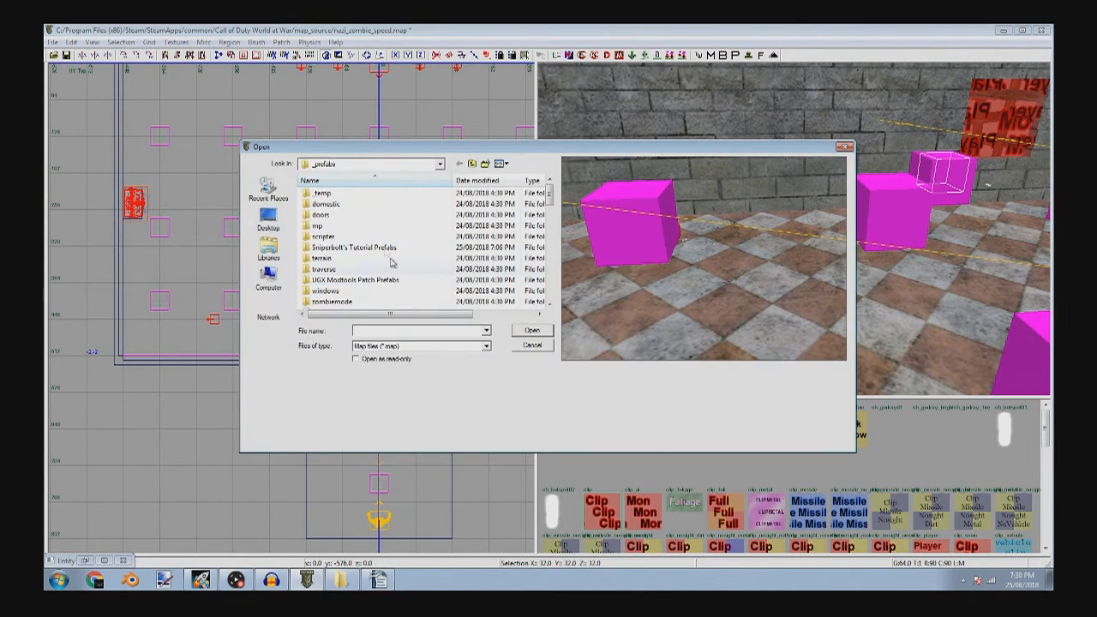
{"action": "double_click", "coordinate": [324, 269]}
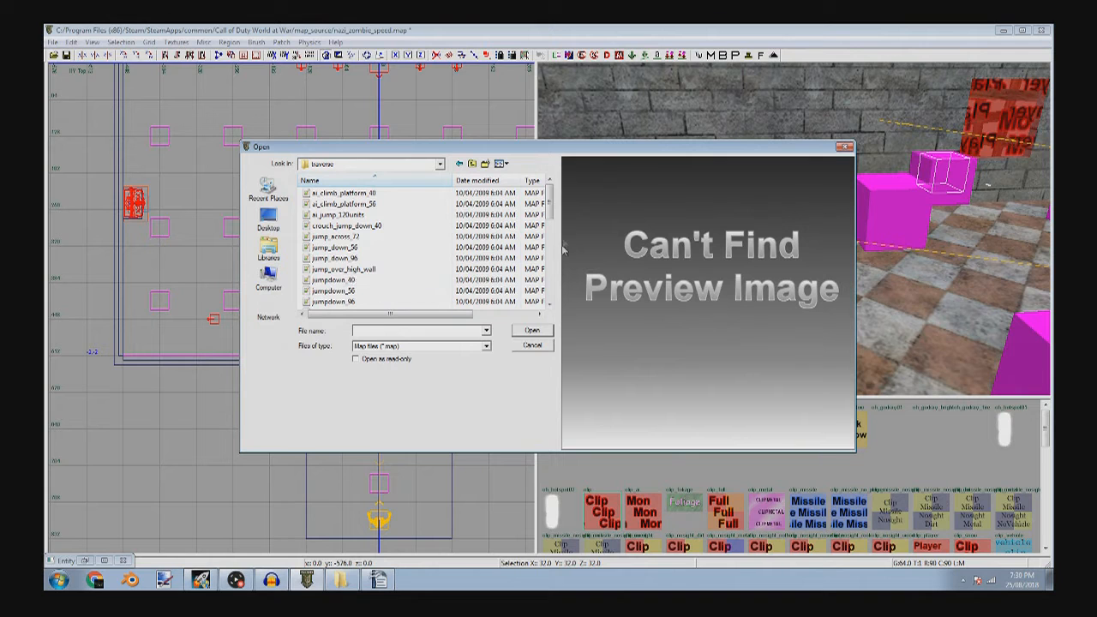
{"action": "left_click_drag", "start_coordinate": [545, 203], "coordinate": [534, 272]}
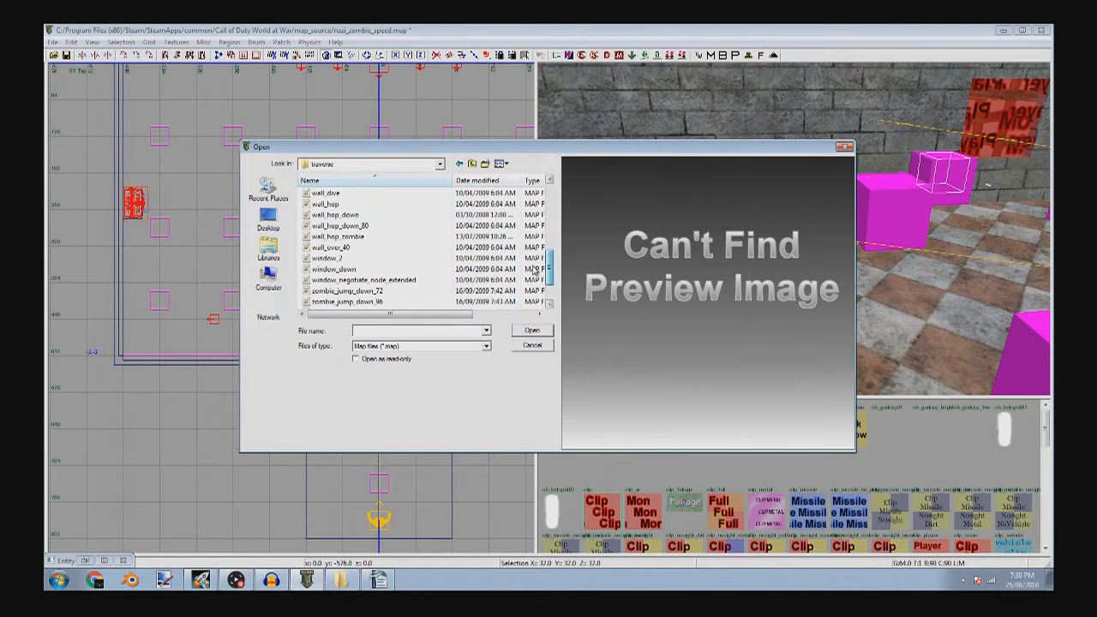
{"action": "double_click", "coordinate": [327, 204]}
- Position the wall_hop prefab at the window in the top view using grid size 4
{"action": "scroll", "coordinate": [368, 282], "scroll_direction": "up", "scroll_amount": 2}
{"action": "left_click_drag", "start_coordinate": [442, 468], "coordinate": [320, 260]}
{"action": "key", "text": "3"}
{"action": "scroll", "coordinate": [322, 278], "scroll_direction": "down", "scroll_amount": 5}
{"action": "left_click_drag", "start_coordinate": [324, 300], "coordinate": [329, 272]}
{"action": "scroll", "coordinate": [331, 290], "scroll_direction": "up", "scroll_amount": 5}
{"action": "left_click_drag", "start_coordinate": [331, 228], "coordinate": [371, 276]}
{"action": "scroll", "coordinate": [371, 278], "scroll_direction": "down", "scroll_amount": 1}
- Lower the wall_hop prefab at the window in the front view, set the grid size to 1 and deselect it
{"action": "key", "text": "ctrl+Tab"}
{"action": "scroll", "coordinate": [314, 406], "scroll_direction": "up", "scroll_amount": 2}
{"action": "left_click_drag", "start_coordinate": [339, 335], "coordinate": [338, 386]}
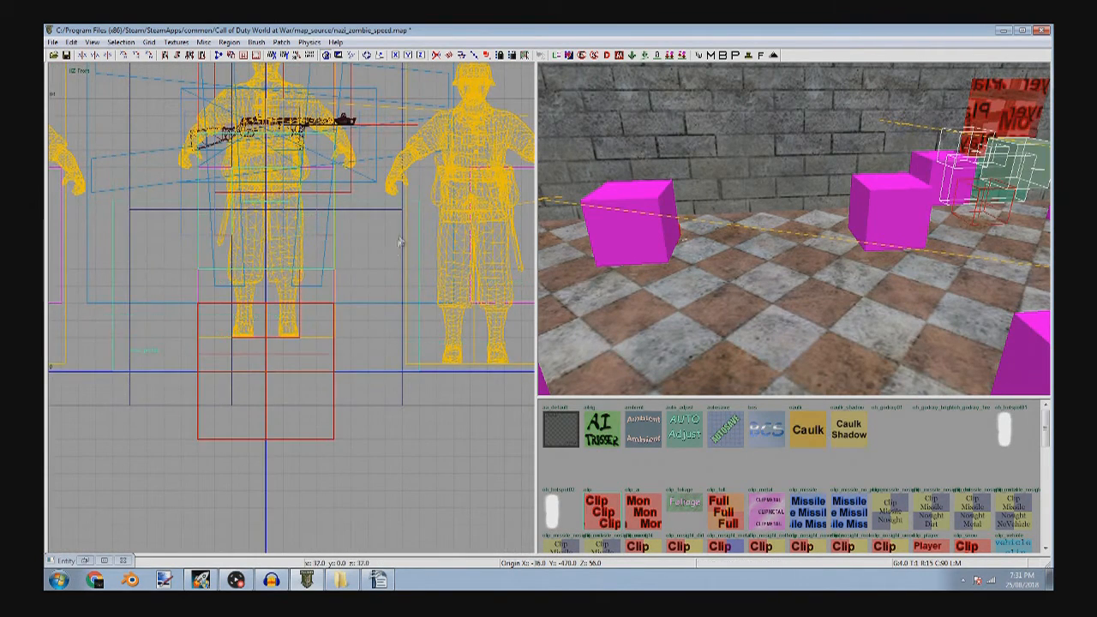
{"action": "scroll", "coordinate": [397, 219], "scroll_direction": "up", "scroll_amount": 7}
{"action": "key", "text": "1"}
{"action": "key", "text": "Escape"}
{"action": "right_click_drag", "start_coordinate": [791, 232], "coordinate": [788, 236]}
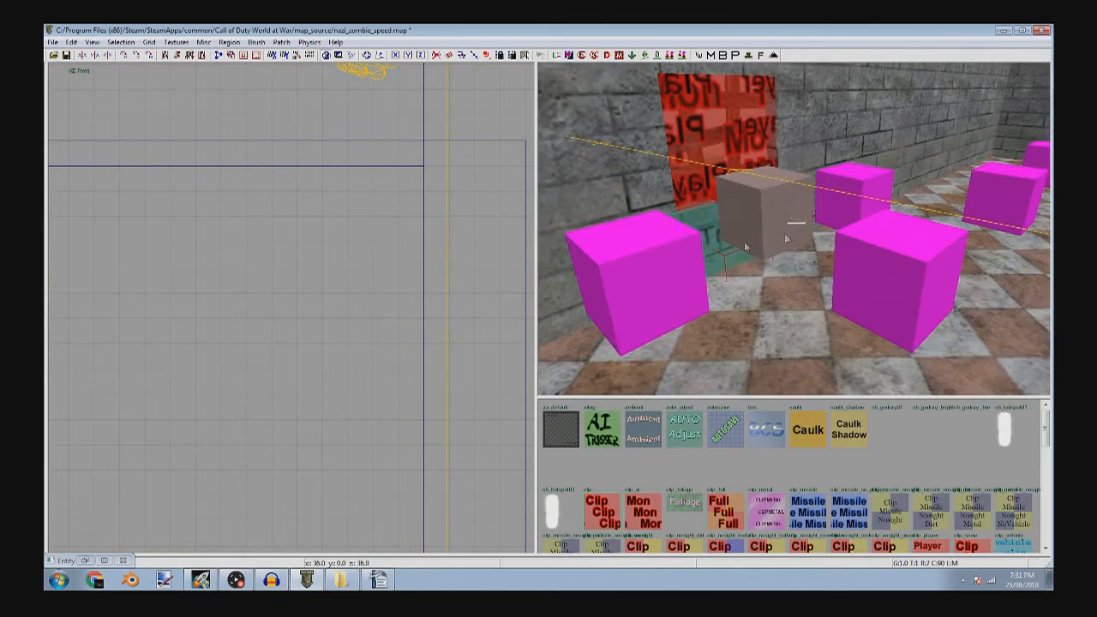
- Duplicate the room's floor brush, raise the copy to form the ceiling, and deselect it with the grid size at 4
{"action": "mouse_move", "coordinate": [561, 240]}
{"action": "right_mouse_down"}
{"action": "mouse_move", "coordinate": [812, 272]}
{"action": "mouse_move", "coordinate": [617, 301]}
{"action": "mouse_move", "coordinate": [756, 264]}
{"action": "mouse_move", "coordinate": [742, 269]}
{"action": "right_mouse_up"}
{"action": "left_click", "coordinate": [664, 356], "text": "shift"}
{"action": "scroll", "coordinate": [252, 282], "scroll_direction": "down", "scroll_amount": 10}
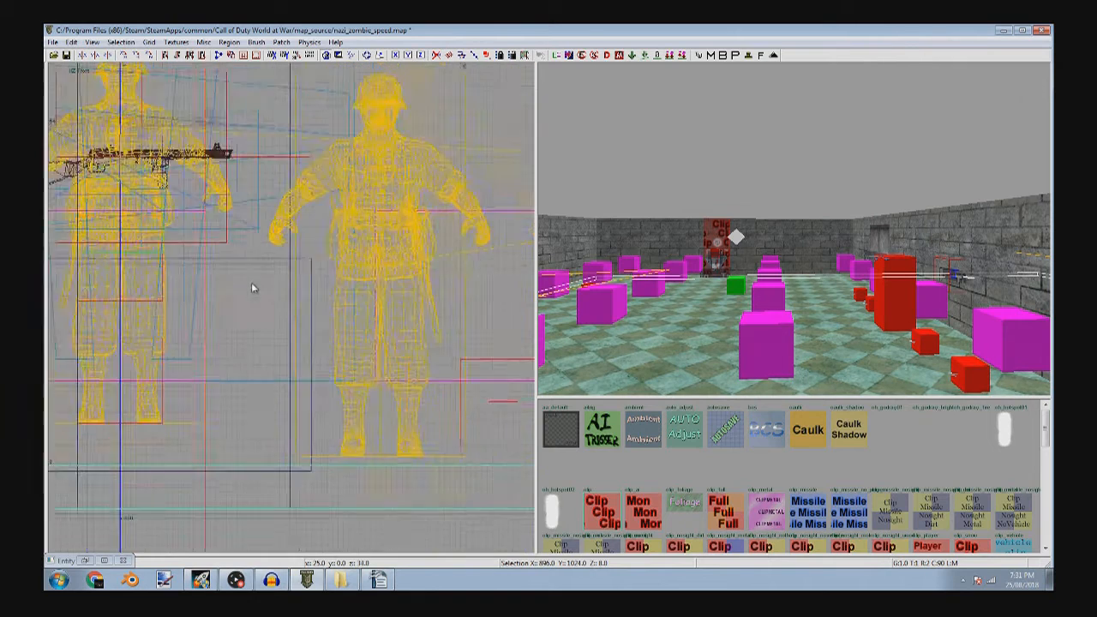
{"action": "scroll", "coordinate": [343, 399], "scroll_direction": "down", "scroll_amount": 4}
{"action": "right_click_drag", "start_coordinate": [468, 408], "coordinate": [355, 355]}
{"action": "key", "text": "space"}
{"action": "mouse_move", "coordinate": [329, 360]}
{"action": "left_mouse_down"}
{"action": "mouse_move", "coordinate": [317, 181]}
{"action": "mouse_move", "coordinate": [326, 206]}
{"action": "left_mouse_up"}
{"action": "scroll", "coordinate": [318, 181], "scroll_direction": "up", "scroll_amount": 6}
{"action": "key", "text": "3"}
{"action": "key", "text": "Escape"}
- Show the ceiling usage textures and apply the ornate ceiling panel texture to the new ceiling brush
{"action": "left_click", "coordinate": [176, 42]}
{"action": "mouse_move", "coordinate": [205, 217]}
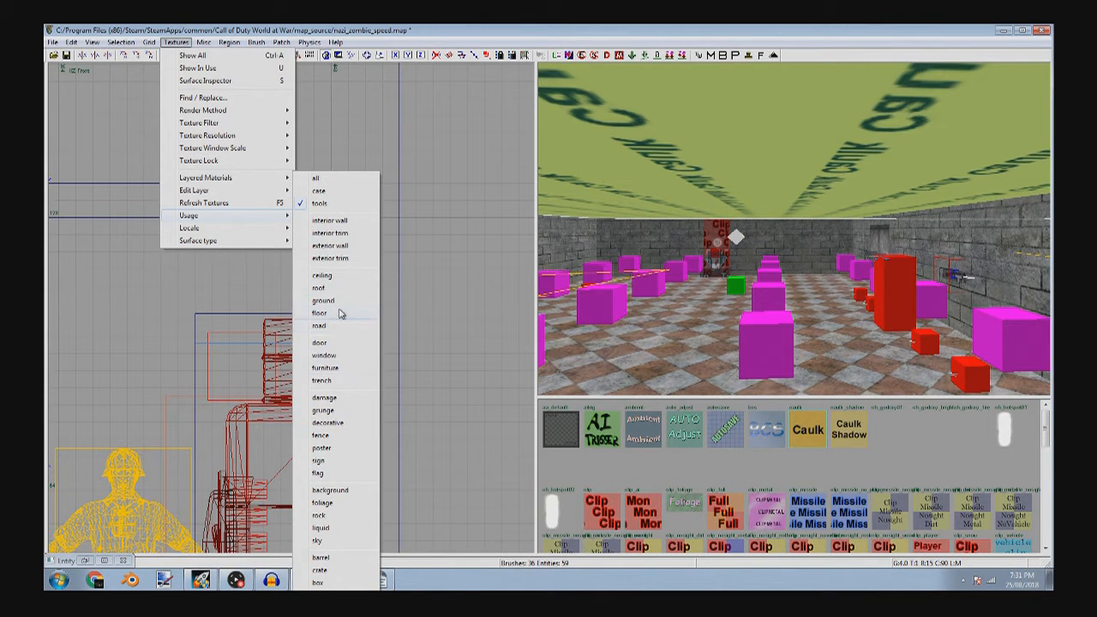
{"action": "left_click", "coordinate": [349, 283]}
{"action": "scroll", "coordinate": [771, 509], "scroll_direction": "down", "scroll_amount": 5}
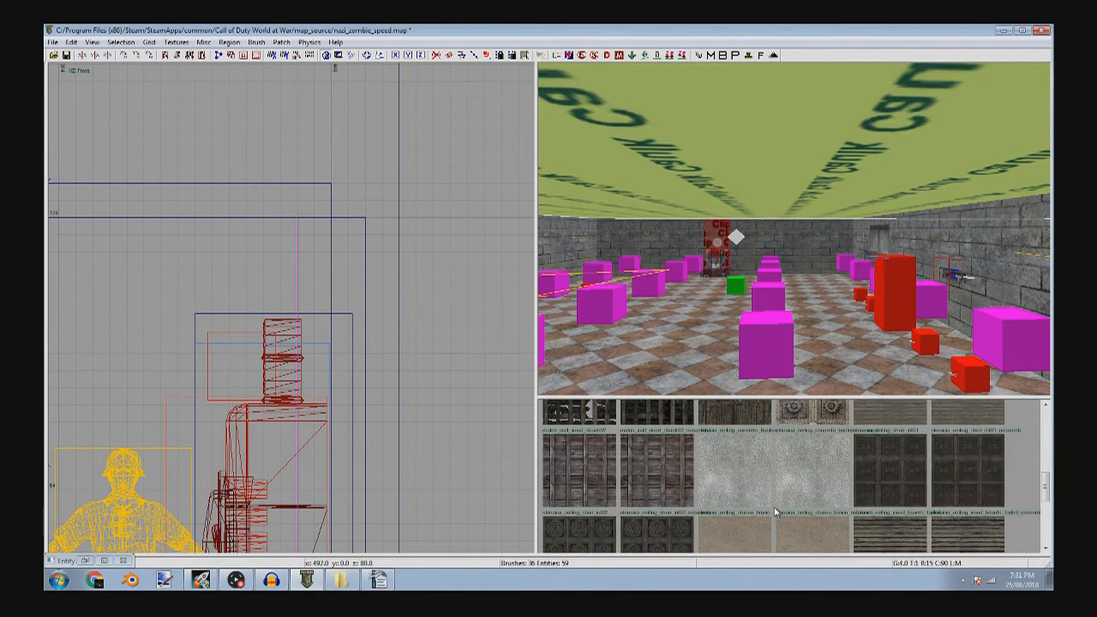
{"action": "scroll", "coordinate": [771, 509], "scroll_direction": "down", "scroll_amount": 3}
{"action": "left_click", "coordinate": [574, 533]}
{"action": "key", "text": "Escape"}
- Insert the treasure_chest_begin misc prefab from the v1.0 folder of Sniperbolt's Tutorial Prefabs
{"action": "right_click_drag", "start_coordinate": [752, 265], "coordinate": [819, 265]}
{"action": "scroll", "coordinate": [766, 489], "scroll_direction": "down", "scroll_amount": 8}
{"action": "mouse_move", "coordinate": [636, 256]}
{"action": "right_mouse_down"}
{"action": "mouse_move", "coordinate": [544, 257]}
{"action": "mouse_move", "coordinate": [639, 247]}
{"action": "right_mouse_up"}
{"action": "right_click_drag", "start_coordinate": [867, 243], "coordinate": [868, 242]}
{"action": "scroll", "coordinate": [370, 286], "scroll_direction": "down", "scroll_amount": 7}
{"action": "key", "text": "ctrl+Tab"}
{"action": "key", "text": "ctrl+Tab"}
{"action": "right_click", "coordinate": [320, 358]}
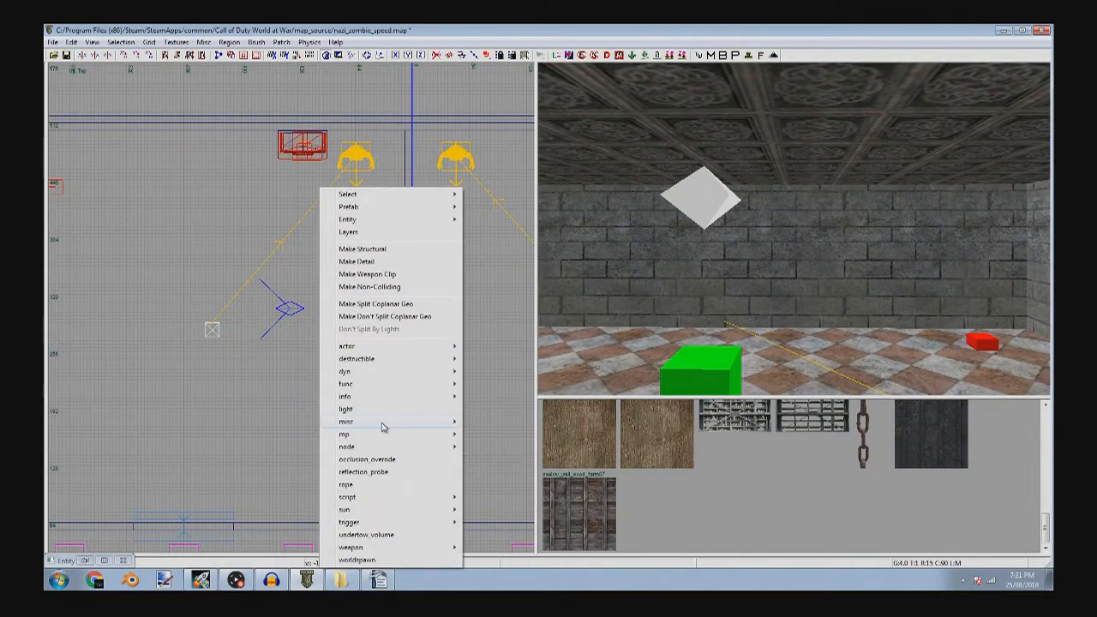
{"action": "mouse_move", "coordinate": [383, 427]}
{"action": "left_click", "coordinate": [514, 435]}
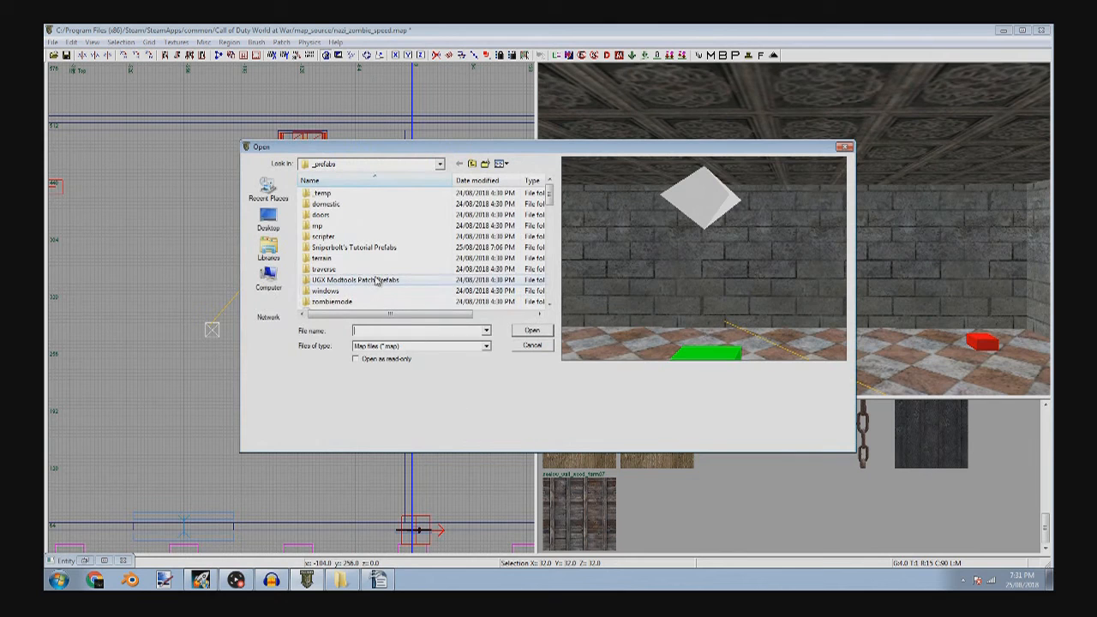
{"action": "double_click", "coordinate": [388, 247]}
{"action": "double_click", "coordinate": [342, 206]}
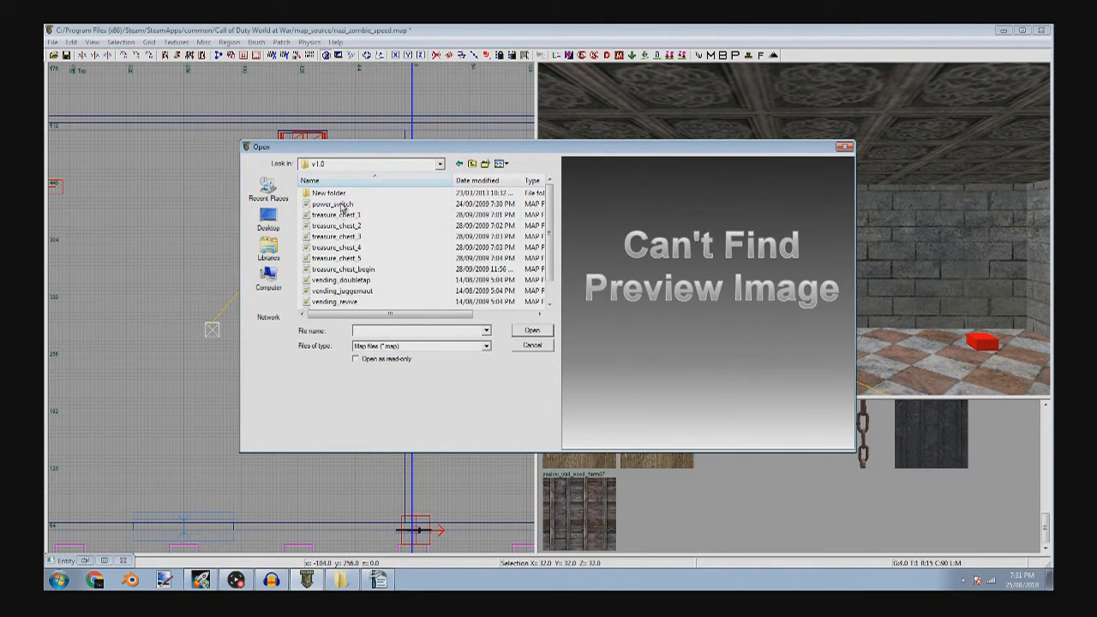
{"action": "scroll", "coordinate": [430, 294], "scroll_direction": "down", "scroll_amount": 1}
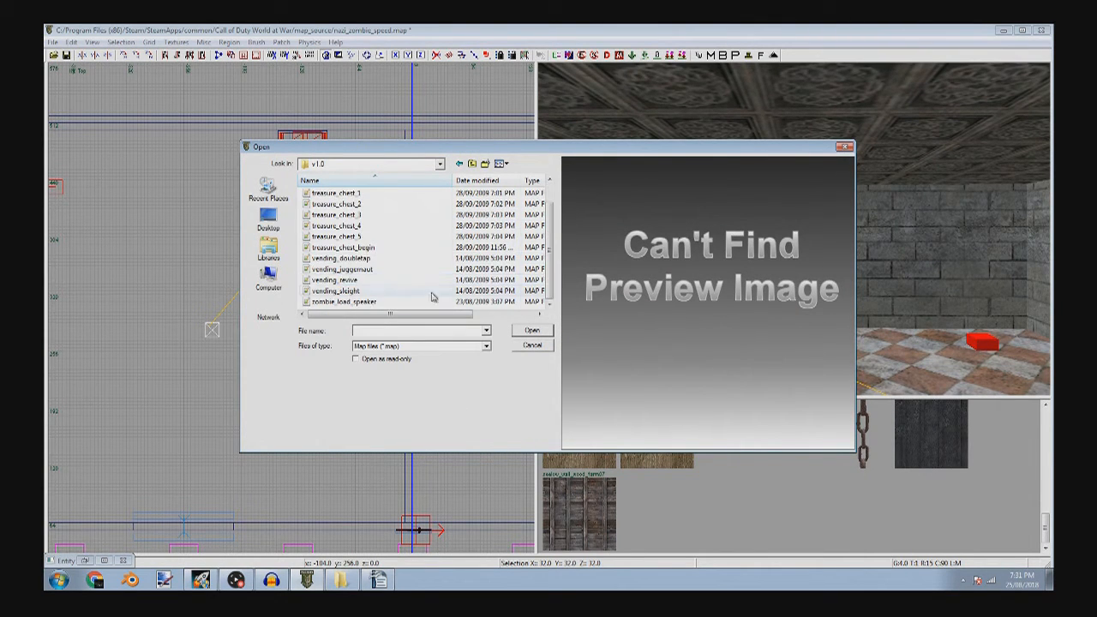
{"action": "scroll", "coordinate": [382, 296], "scroll_direction": "up", "scroll_amount": 1}
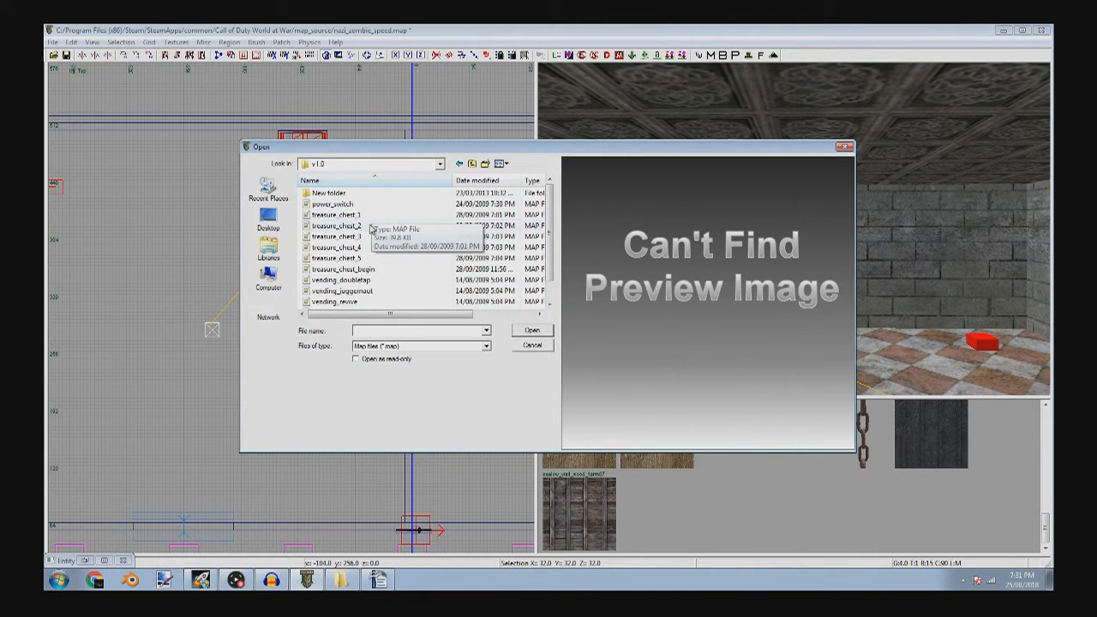
{"action": "double_click", "coordinate": [352, 269]}
- Move the treasure chest prefab toward the map at floor height in the front view
{"action": "scroll", "coordinate": [309, 249], "scroll_direction": "down", "scroll_amount": 4}
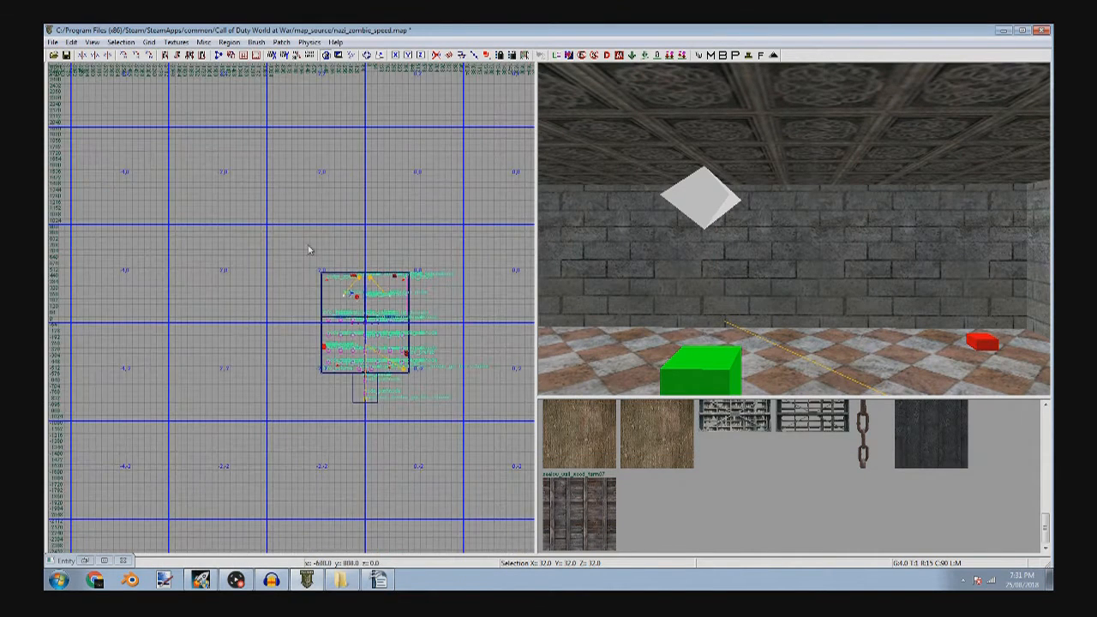
{"action": "key", "text": "ctrl+Tab"}
{"action": "scroll", "coordinate": [335, 305], "scroll_direction": "down", "scroll_amount": 5}
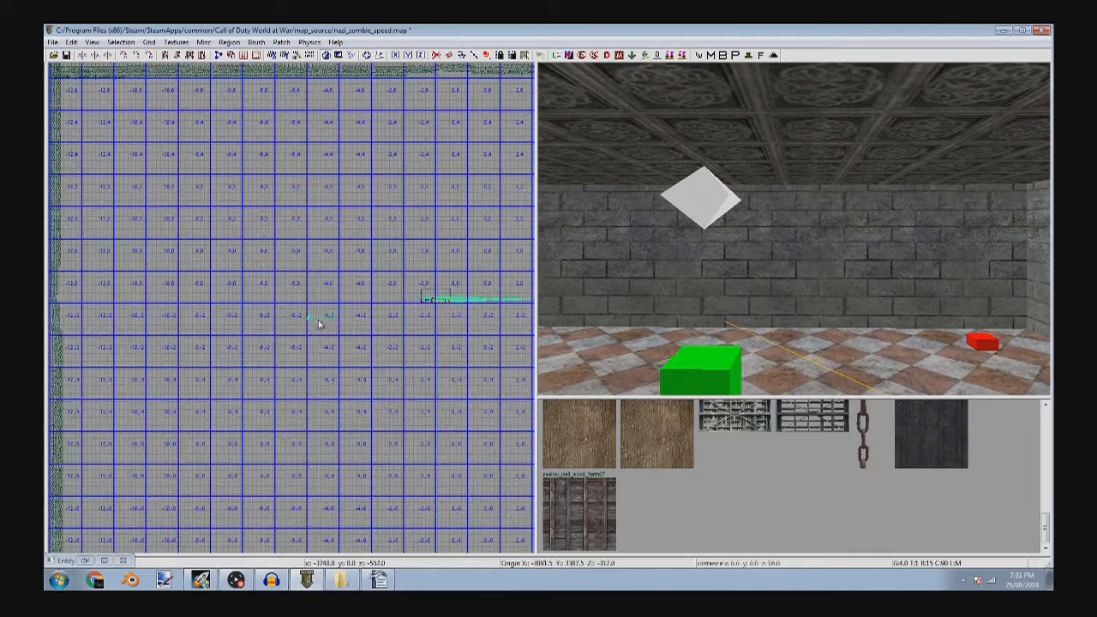
{"action": "scroll", "coordinate": [441, 300], "scroll_direction": "up", "scroll_amount": 8}
{"action": "scroll", "coordinate": [373, 321], "scroll_direction": "up", "scroll_amount": 5}
{"action": "left_click_drag", "start_coordinate": [434, 247], "coordinate": [147, 293]}
{"action": "scroll", "coordinate": [148, 314], "scroll_direction": "up", "scroll_amount": 3}
{"action": "left_click_drag", "start_coordinate": [175, 257], "coordinate": [177, 286]}
- Position the treasure chest prefab in the top view against the outer side wall of the upper-left room
{"action": "key", "text": "ctrl+Tab"}
{"action": "scroll", "coordinate": [176, 290], "scroll_direction": "down", "scroll_amount": 2}
{"action": "key", "text": "ctrl+Tab"}
{"action": "scroll", "coordinate": [185, 301], "scroll_direction": "down", "scroll_amount": 15}
{"action": "left_click_drag", "start_coordinate": [235, 321], "coordinate": [256, 471]}
{"action": "scroll", "coordinate": [256, 471], "scroll_direction": "up", "scroll_amount": 5}
{"action": "right_click_drag", "start_coordinate": [252, 478], "coordinate": [428, 366]}
{"action": "left_click_drag", "start_coordinate": [390, 382], "coordinate": [336, 332]}
{"action": "scroll", "coordinate": [335, 335], "scroll_direction": "up", "scroll_amount": 5}
{"action": "scroll", "coordinate": [390, 299], "scroll_direction": "up", "scroll_amount": 5}
{"action": "left_click_drag", "start_coordinate": [391, 295], "coordinate": [251, 378]}
{"action": "key", "text": "ctrl+Tab"}
- Select everything in the map, move it up about 2048 units in the front view and deselect it
{"action": "key", "text": "i"}
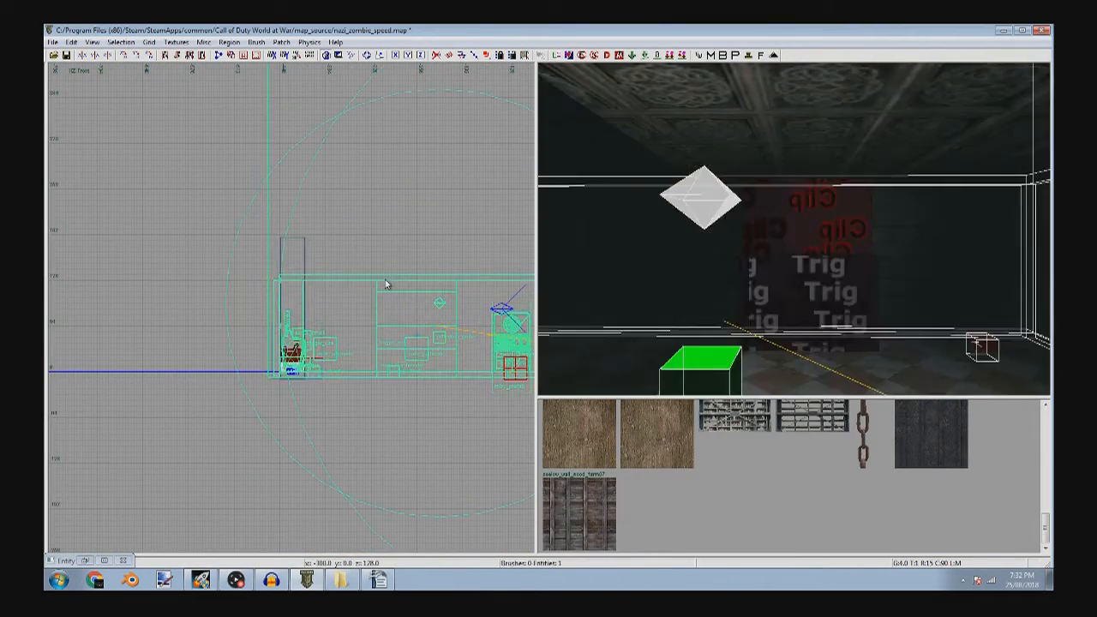
{"action": "scroll", "coordinate": [383, 286], "scroll_direction": "down", "scroll_amount": 5}
{"action": "key", "text": "Escape"}
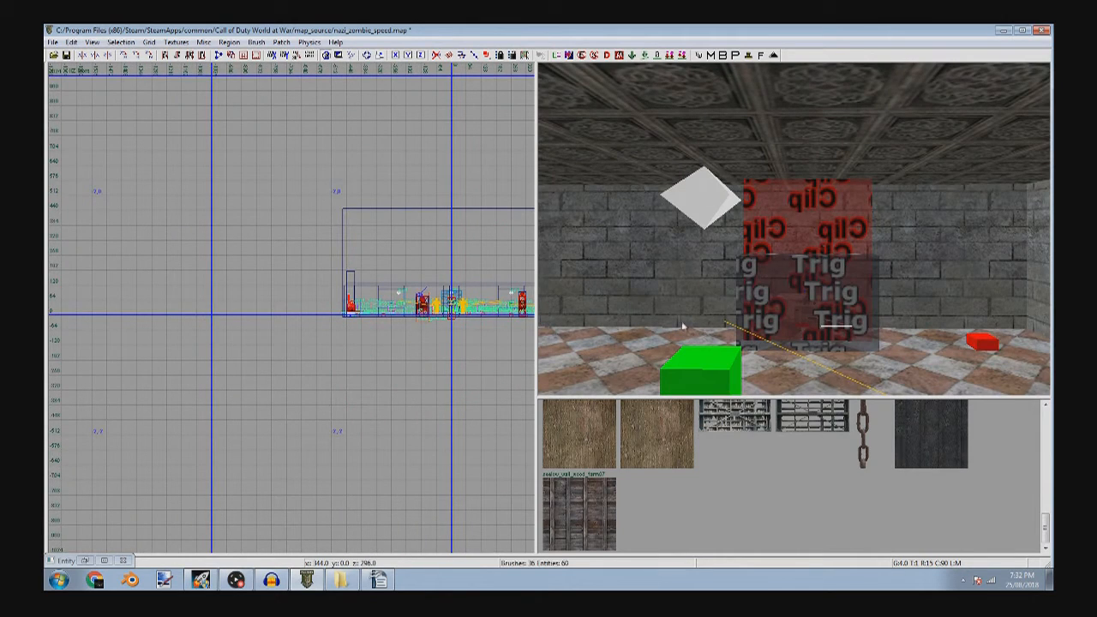
{"action": "key", "text": "i"}
{"action": "scroll", "coordinate": [343, 343], "scroll_direction": "down", "scroll_amount": 4}
{"action": "key", "text": "Escape"}
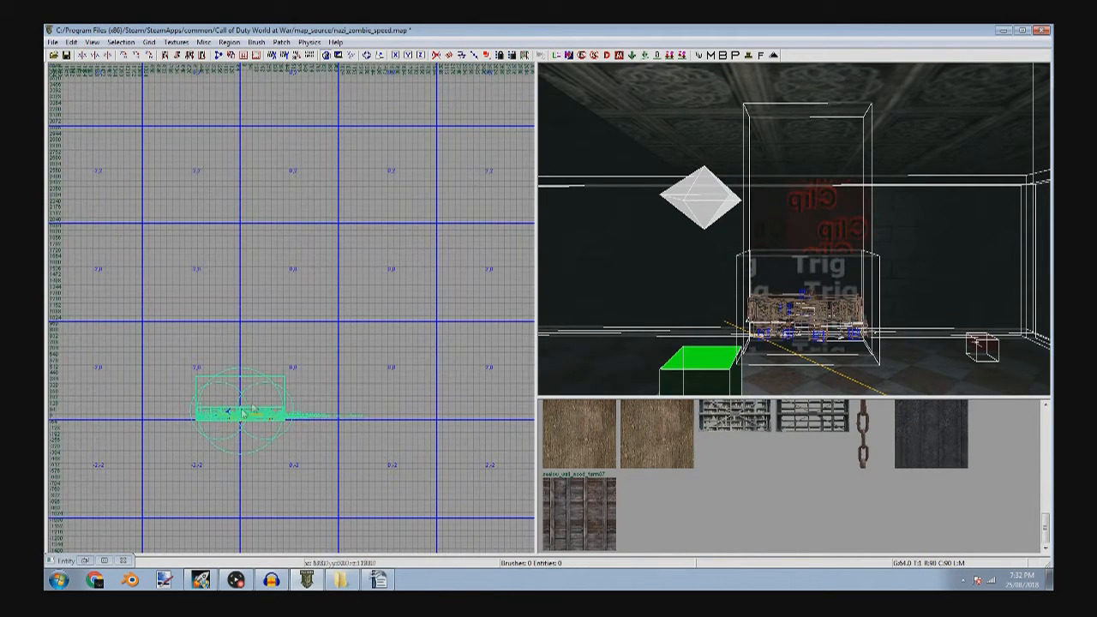
{"action": "scroll", "coordinate": [232, 410], "scroll_direction": "up", "scroll_amount": 1}
{"action": "left_click_drag", "start_coordinate": [232, 411], "coordinate": [233, 167]}
{"action": "scroll", "coordinate": [233, 167], "scroll_direction": "up", "scroll_amount": 5}
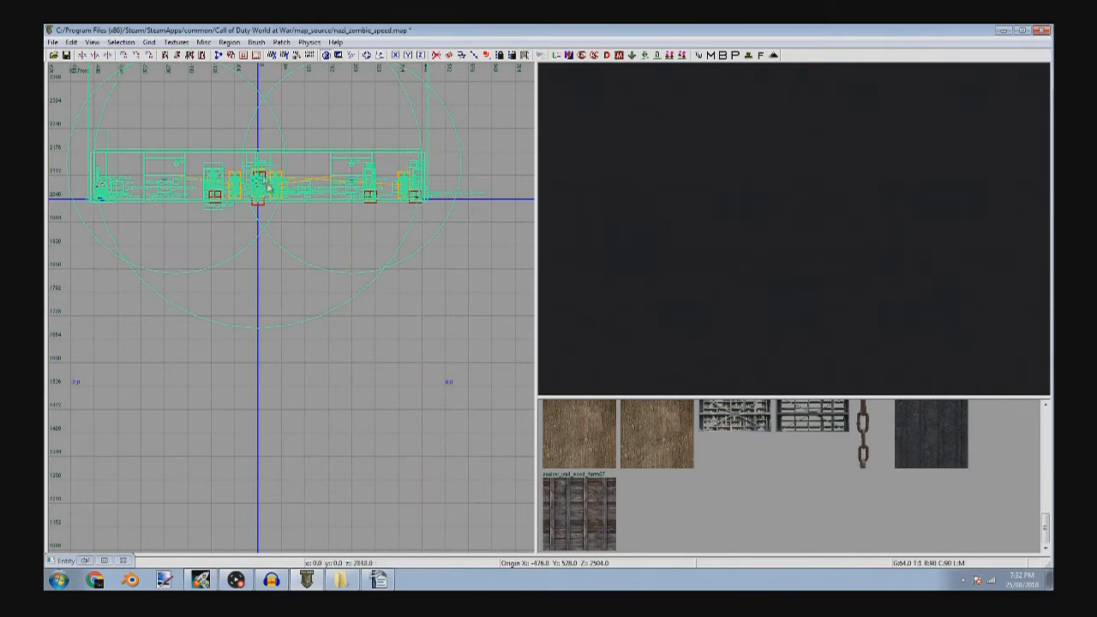
{"action": "key", "text": "Escape"}
- Duplicate six path nodes from the main room and place the copies in the upper-left room in the top view
{"action": "right_click_drag", "start_coordinate": [642, 266], "coordinate": [899, 331], "text": "ctrl"}
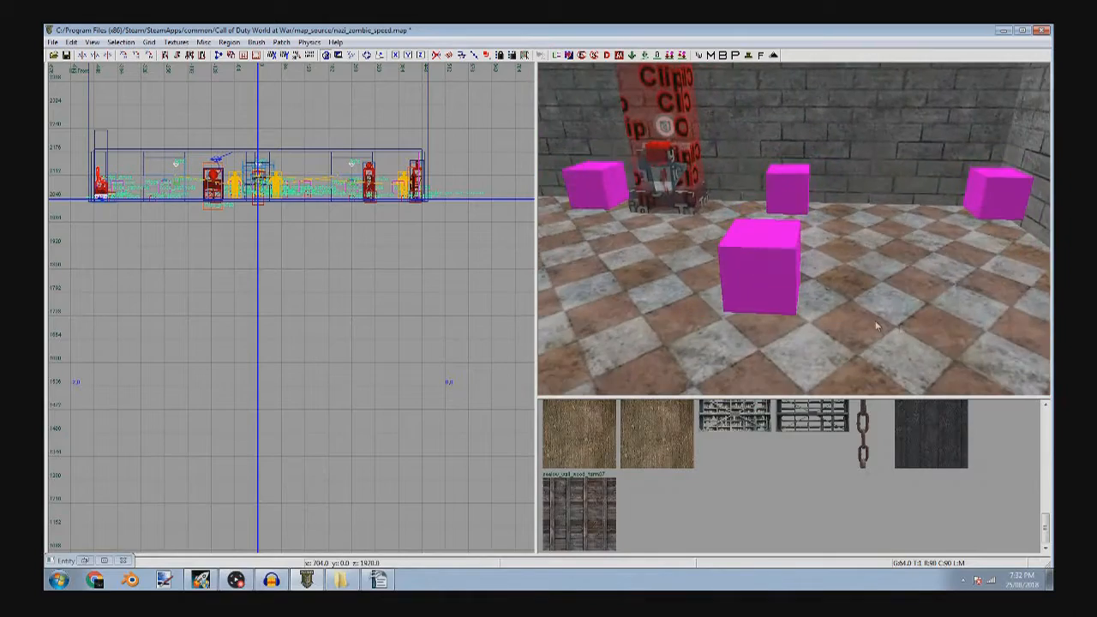
{"action": "right_click_drag", "start_coordinate": [750, 160], "coordinate": [771, 171]}
{"action": "left_click", "coordinate": [783, 200], "text": "shift"}
{"action": "left_click", "coordinate": [637, 183], "text": "shift"}
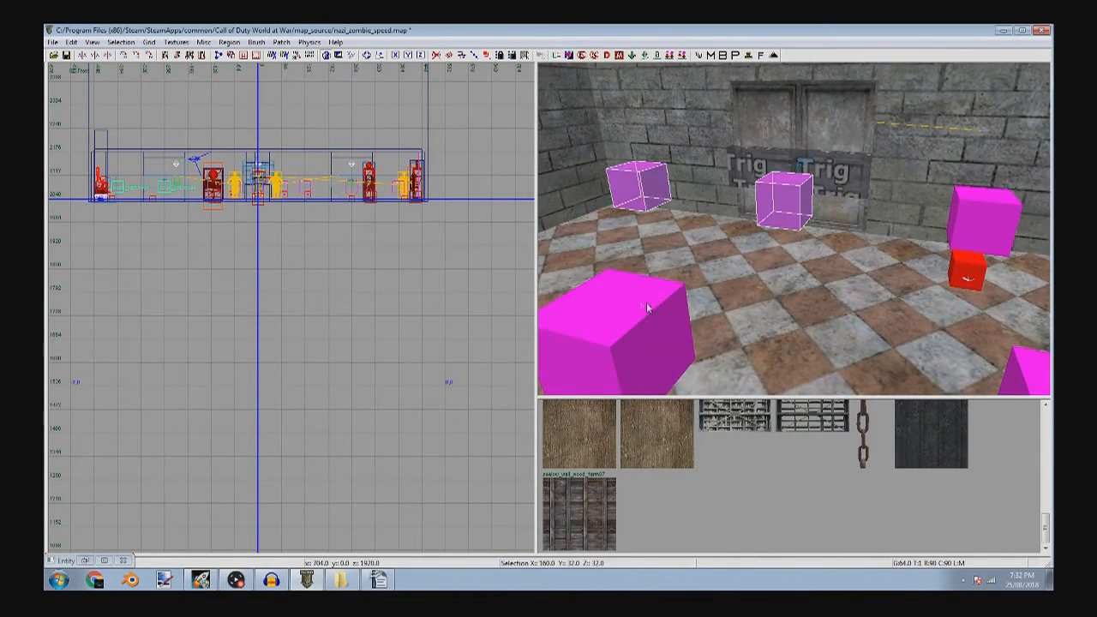
{"action": "right_click_drag", "start_coordinate": [636, 301], "coordinate": [729, 313]}
{"action": "left_click", "coordinate": [729, 314], "text": "shift"}
{"action": "right_click_drag", "start_coordinate": [625, 232], "coordinate": [737, 262]}
{"action": "left_click", "coordinate": [748, 220], "text": "shift"}
{"action": "left_click", "coordinate": [561, 219], "text": "shift"}
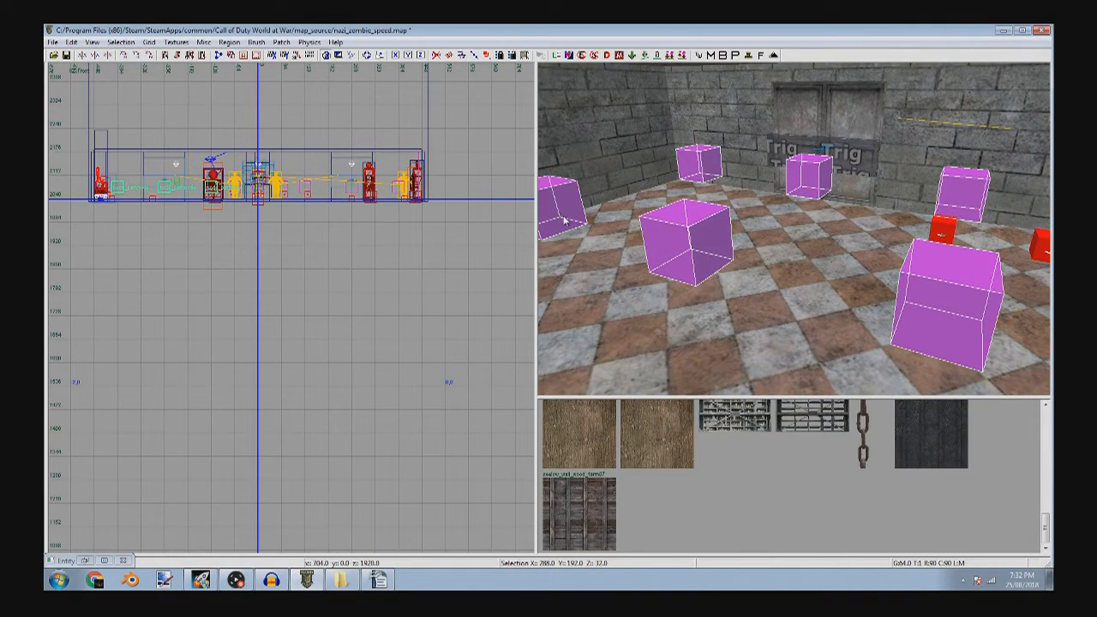
{"action": "scroll", "coordinate": [203, 226], "scroll_direction": "down", "scroll_amount": 5}
{"action": "key", "text": "ctrl+Tab"}
{"action": "key", "text": "ctrl+Tab"}
{"action": "scroll", "coordinate": [225, 262], "scroll_direction": "up", "scroll_amount": 5}
{"action": "right_click_drag", "start_coordinate": [408, 377], "coordinate": [307, 354]}
{"action": "key", "text": "space"}
{"action": "mouse_move", "coordinate": [363, 363]}
{"action": "left_mouse_down"}
{"action": "mouse_move", "coordinate": [350, 301]}
{"action": "mouse_move", "coordinate": [373, 182]}
{"action": "mouse_move", "coordinate": [362, 186]}
{"action": "mouse_move", "coordinate": [368, 205]}
{"action": "left_mouse_up"}
{"action": "scroll", "coordinate": [350, 303], "scroll_direction": "up", "scroll_amount": 4}
{"action": "scroll", "coordinate": [367, 206], "scroll_direction": "down", "scroll_amount": 2}
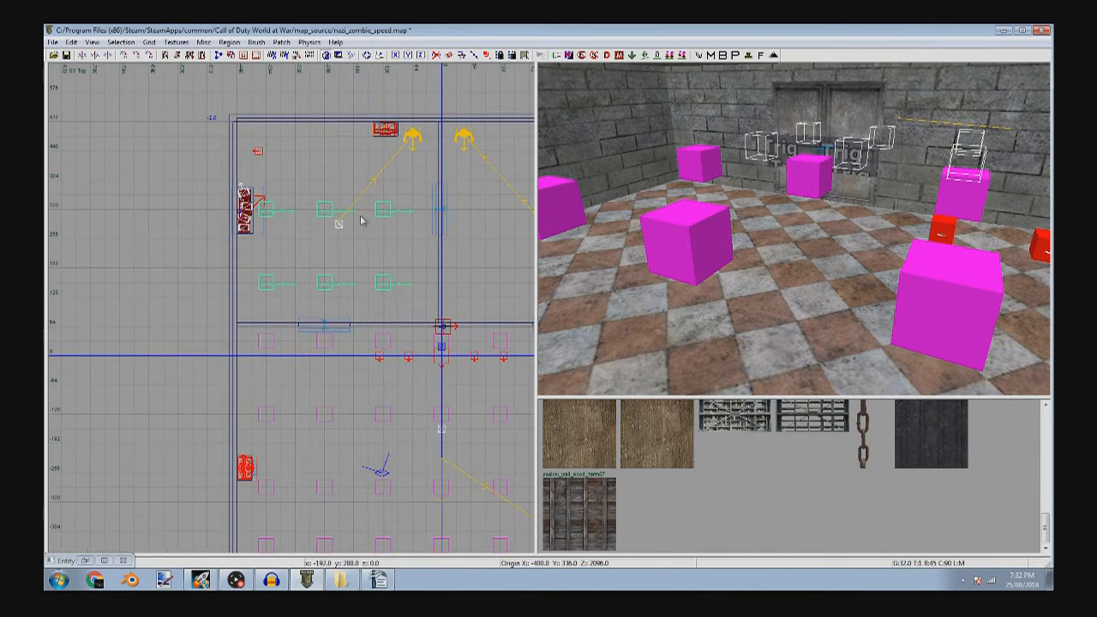
- Duplicate the six selected path nodes into the upper-right room and deselect them
{"action": "right_click_drag", "start_coordinate": [329, 242], "coordinate": [213, 246]}
{"action": "key", "text": "space"}
{"action": "left_click_drag", "start_coordinate": [206, 266], "coordinate": [433, 248]}
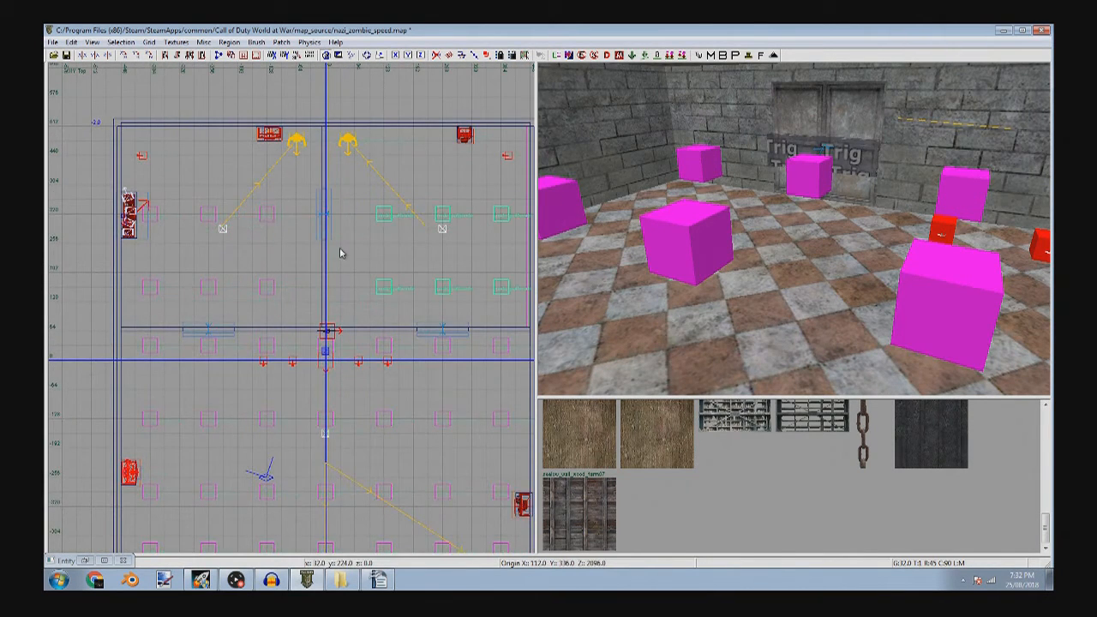
{"action": "right_click_drag", "start_coordinate": [324, 250], "coordinate": [405, 262]}
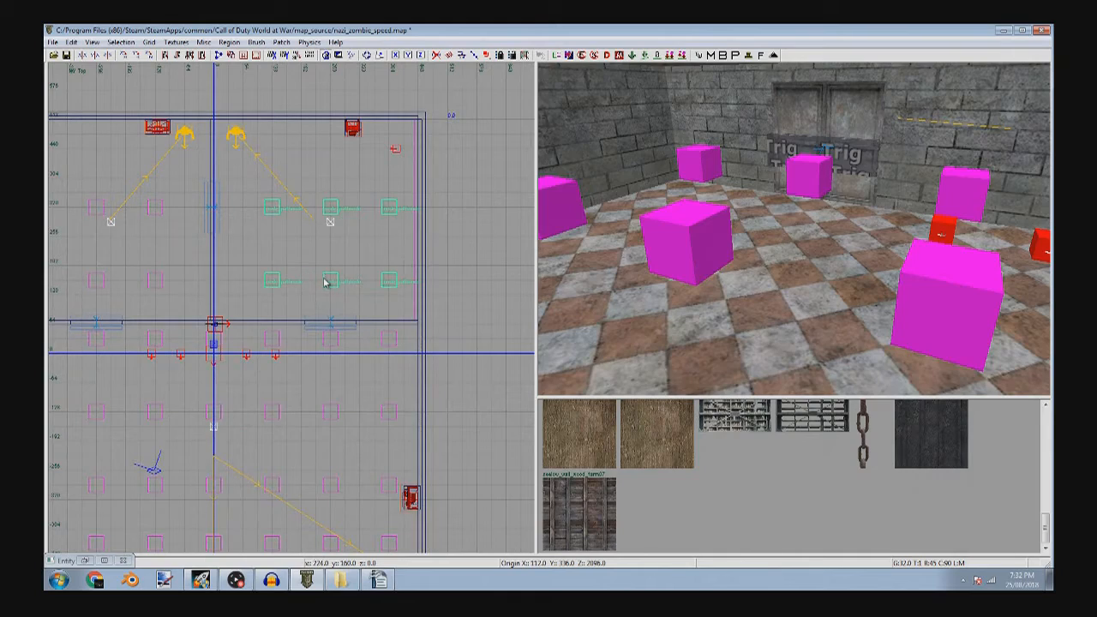
{"action": "right_click_drag", "start_coordinate": [794, 229], "coordinate": [742, 215]}
{"action": "key", "text": "Escape"}
- Copy three path nodes into a row along the back wall of the upper-right room and duplicate that row into the upper-left room
{"action": "left_click", "coordinate": [714, 229], "text": "shift"}
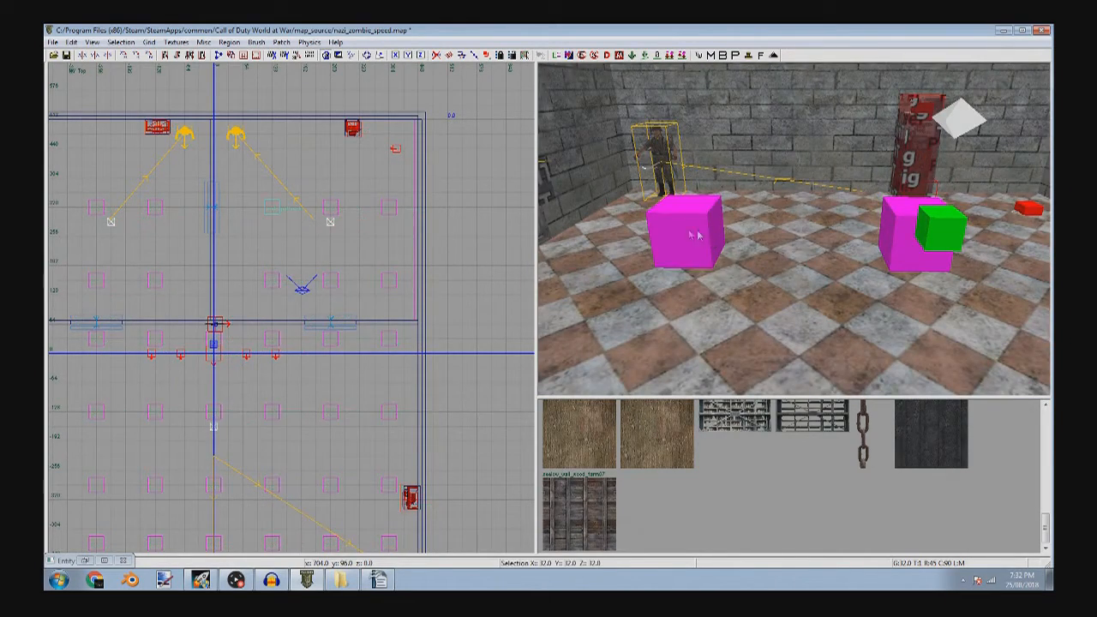
{"action": "left_click", "coordinate": [893, 253], "text": "shift"}
{"action": "right_click_drag", "start_coordinate": [894, 253], "coordinate": [933, 245]}
{"action": "left_click", "coordinate": [1018, 220], "text": "shift"}
{"action": "key", "text": "space"}
{"action": "mouse_move", "coordinate": [485, 226]}
{"action": "left_mouse_down"}
{"action": "mouse_move", "coordinate": [471, 181]}
{"action": "mouse_move", "coordinate": [484, 176]}
{"action": "left_mouse_up"}
{"action": "right_click_drag", "start_coordinate": [484, 177], "coordinate": [589, 208]}
{"action": "key", "text": "space"}
{"action": "mouse_move", "coordinate": [484, 176]}
{"action": "left_mouse_down"}
{"action": "mouse_move", "coordinate": [236, 204]}
{"action": "mouse_move", "coordinate": [251, 195]}
{"action": "mouse_move", "coordinate": [242, 195]}
{"action": "left_mouse_up"}
{"action": "key", "text": "Escape"}
- Place copies of a single path node beside the doorways of the two upper rooms and save the map
{"action": "left_click", "coordinate": [602, 254], "text": "shift"}
{"action": "key", "text": "space"}
{"action": "mouse_move", "coordinate": [410, 256]}
{"action": "left_mouse_down"}
{"action": "mouse_move", "coordinate": [351, 213]}
{"action": "mouse_move", "coordinate": [334, 317]}
{"action": "mouse_move", "coordinate": [292, 292]}
{"action": "mouse_move", "coordinate": [308, 293]}
{"action": "mouse_move", "coordinate": [287, 210]}
{"action": "mouse_move", "coordinate": [295, 205]}
{"action": "mouse_move", "coordinate": [313, 237]}
{"action": "mouse_move", "coordinate": [223, 362]}
{"action": "mouse_move", "coordinate": [472, 365]}
{"action": "mouse_move", "coordinate": [197, 335]}
{"action": "left_mouse_up"}
{"action": "key", "text": "space"}
{"action": "key", "text": "space"}
{"action": "key", "text": "space"}
{"action": "key", "text": "space"}
{"action": "key", "text": "space"}
{"action": "key", "text": "Escape"}
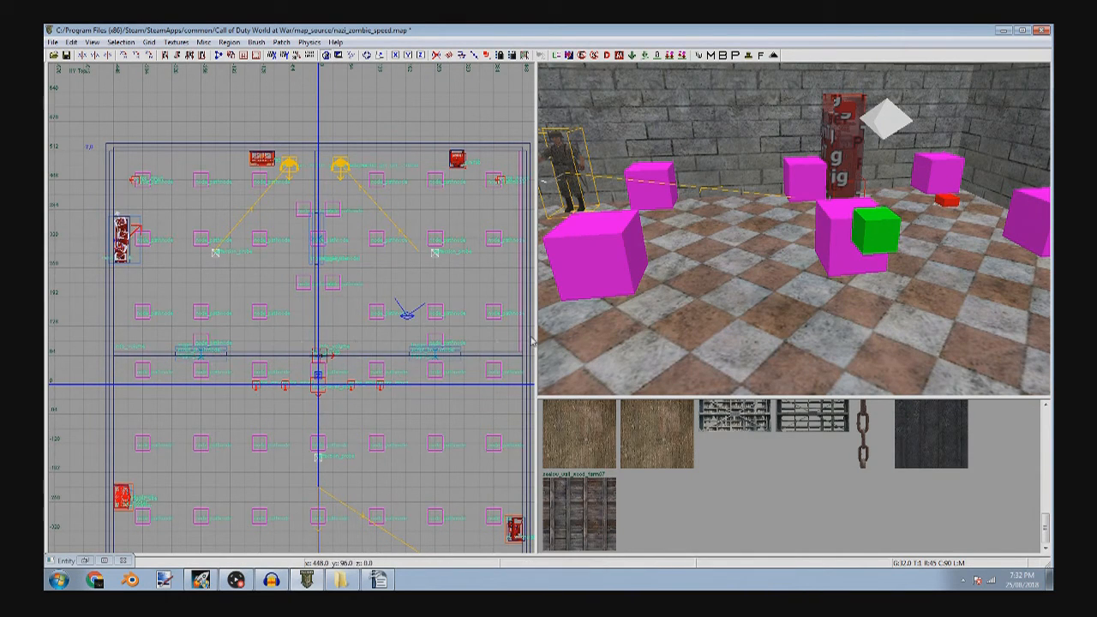
{"action": "mouse_move", "coordinate": [684, 353]}
{"action": "right_mouse_down"}
{"action": "mouse_move", "coordinate": [789, 297]}
{"action": "mouse_move", "coordinate": [771, 257]}
{"action": "mouse_move", "coordinate": [673, 232]}
{"action": "mouse_move", "coordinate": [793, 229]}
{"action": "mouse_move", "coordinate": [805, 214]}
{"action": "mouse_move", "coordinate": [794, 205]}
{"action": "mouse_move", "coordinate": [866, 185]}
{"action": "mouse_move", "coordinate": [823, 215]}
{"action": "mouse_move", "coordinate": [806, 206]}
{"action": "mouse_move", "coordinate": [909, 231]}
{"action": "mouse_move", "coordinate": [730, 283]}
{"action": "mouse_move", "coordinate": [728, 249]}
{"action": "mouse_move", "coordinate": [857, 214]}
{"action": "mouse_move", "coordinate": [720, 223]}
{"action": "right_mouse_up"}
{"action": "left_click", "coordinate": [67, 55]}
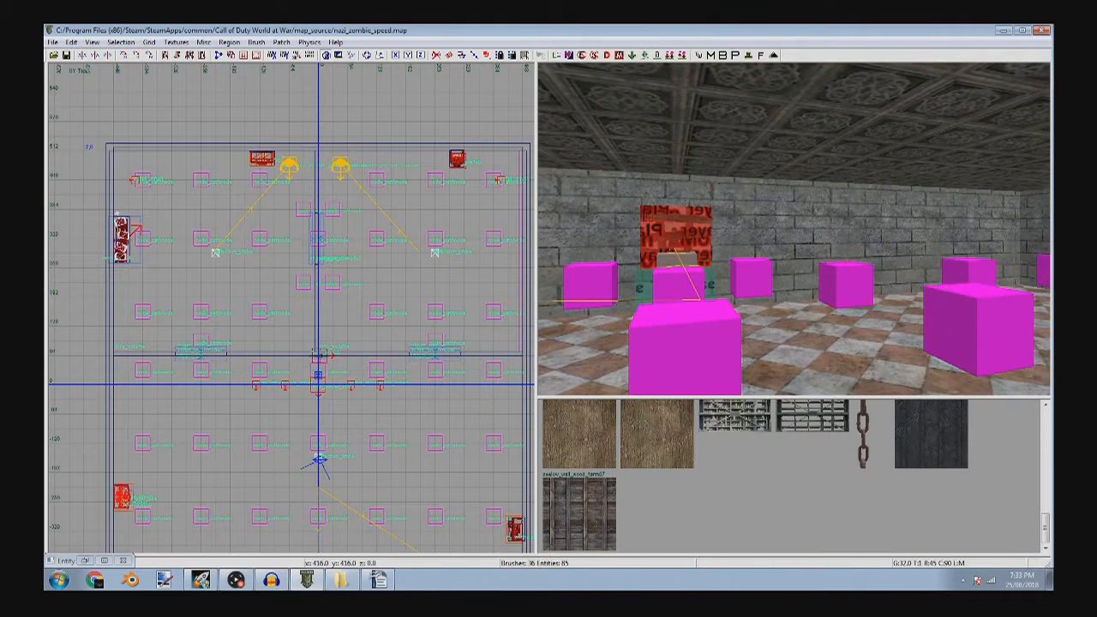
- Create a trigger_multiple brush in the upper-left room and align its edges with that room's outer corner
{"action": "scroll", "coordinate": [164, 251], "scroll_direction": "down", "scroll_amount": 5}
{"action": "scroll", "coordinate": [164, 235], "scroll_direction": "up", "scroll_amount": 8}
{"action": "right_click", "coordinate": [143, 225]}
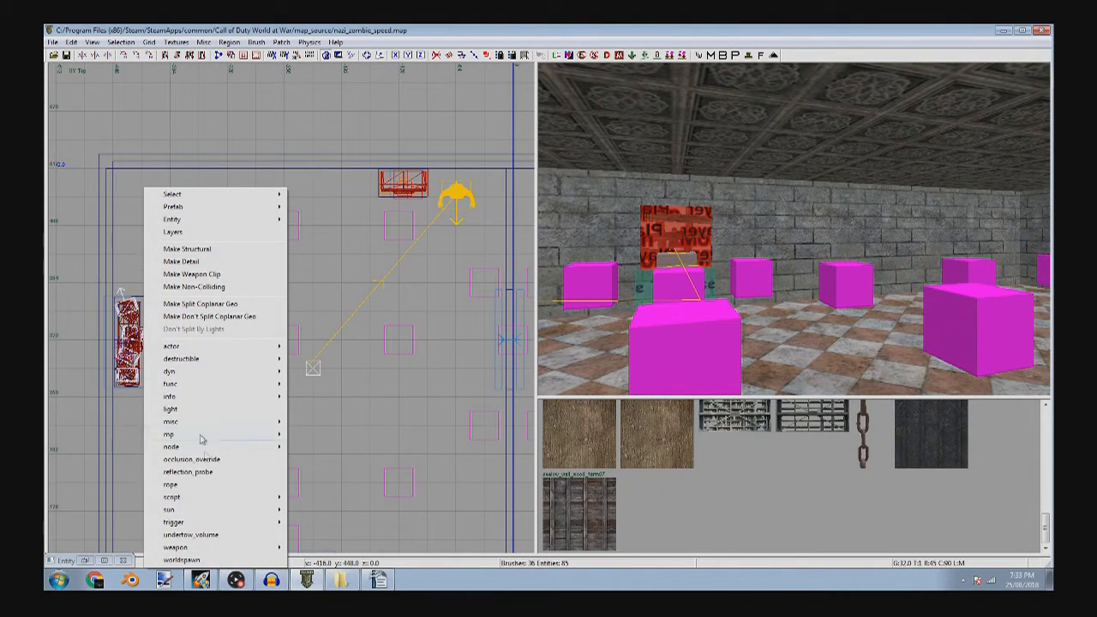
{"action": "mouse_move", "coordinate": [196, 522]}
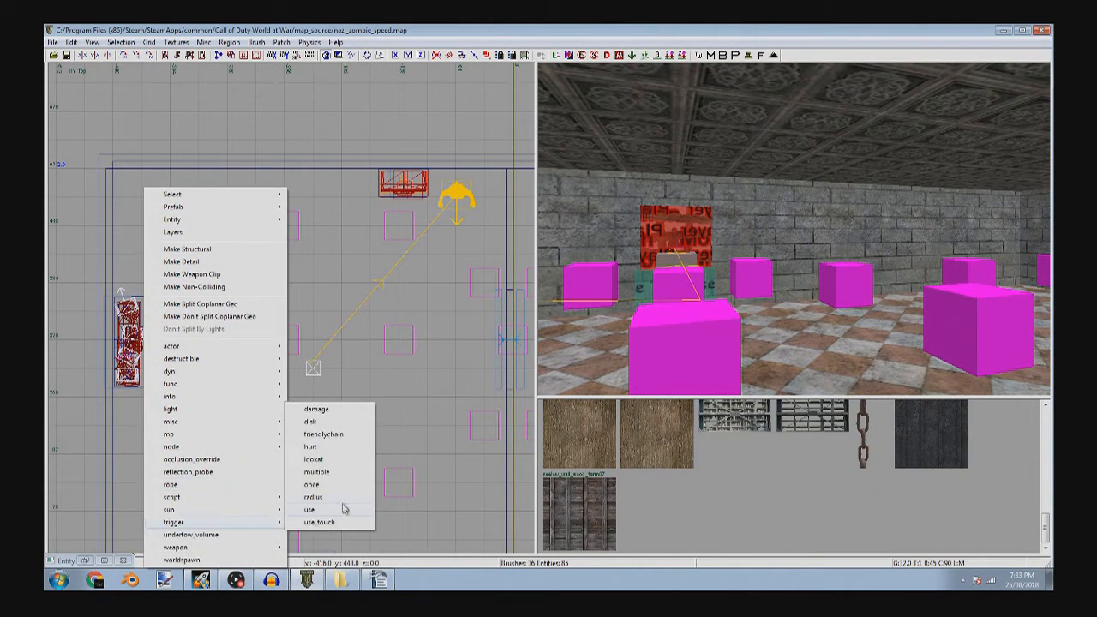
{"action": "left_click", "coordinate": [316, 472]}
{"action": "scroll", "coordinate": [317, 468], "scroll_direction": "down", "scroll_amount": 2}
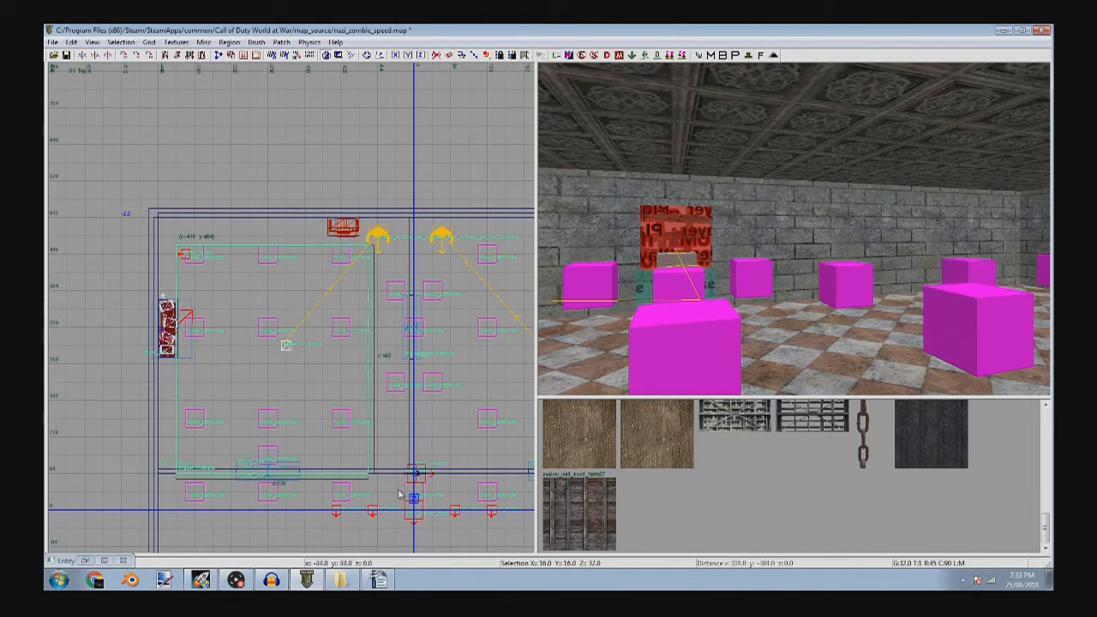
{"action": "scroll", "coordinate": [172, 249], "scroll_direction": "up", "scroll_amount": 8}
{"action": "mouse_move", "coordinate": [290, 250]}
{"action": "left_mouse_down"}
{"action": "mouse_move", "coordinate": [302, 173]}
{"action": "mouse_move", "coordinate": [304, 198]}
{"action": "left_mouse_up"}
{"action": "middle_click", "coordinate": [306, 202]}
{"action": "scroll", "coordinate": [330, 360], "scroll_direction": "down", "scroll_amount": 12}
- Stretch the trigger_multiple brush across all three rooms to the main room's opposite outer corner
{"action": "right_click_drag", "start_coordinate": [330, 360], "coordinate": [129, 226]}
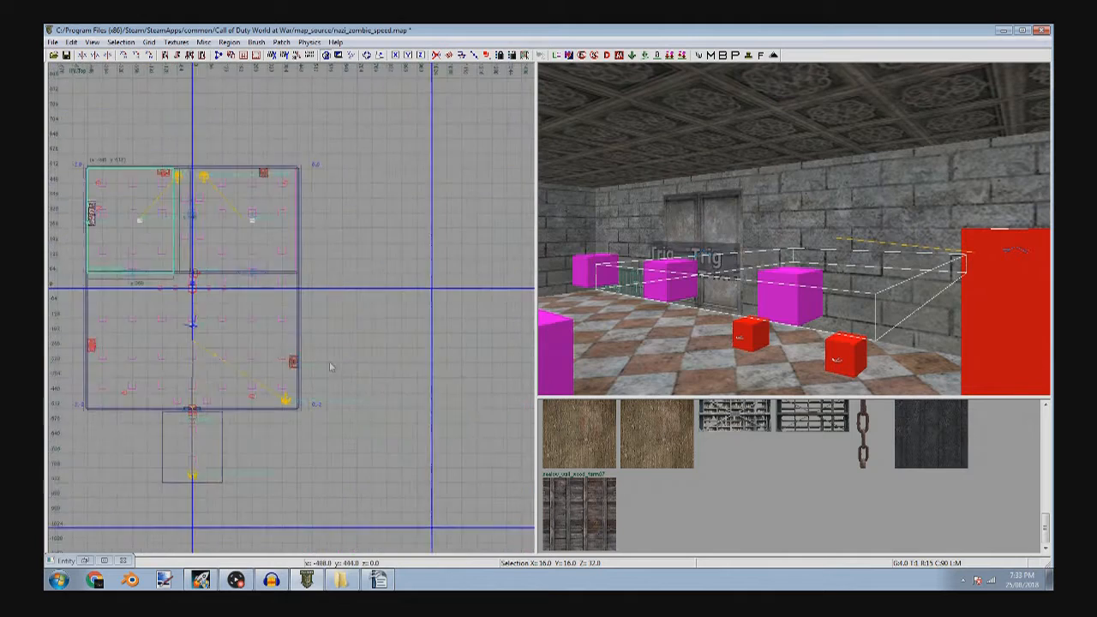
{"action": "left_click_drag", "start_coordinate": [325, 356], "coordinate": [409, 465]}
{"action": "scroll", "coordinate": [377, 429], "scroll_direction": "up", "scroll_amount": 4}
{"action": "right_click_drag", "start_coordinate": [365, 411], "coordinate": [455, 286]}
{"action": "left_click_drag", "start_coordinate": [366, 411], "coordinate": [430, 482]}
{"action": "scroll", "coordinate": [400, 452], "scroll_direction": "up", "scroll_amount": 4}
{"action": "left_click_drag", "start_coordinate": [360, 363], "coordinate": [445, 359]}
{"action": "left_click_drag", "start_coordinate": [353, 446], "coordinate": [356, 424]}
- Give the trigger the targetname playable_area, deselect it and save the map
{"action": "key", "text": "n"}
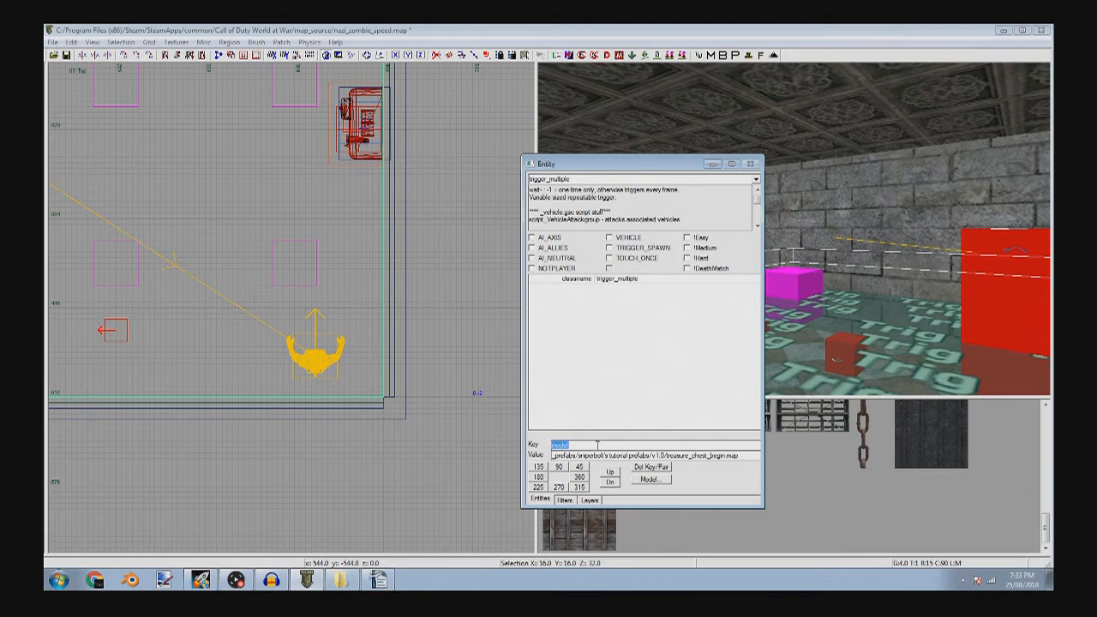
{"action": "type", "text": "targetname "}
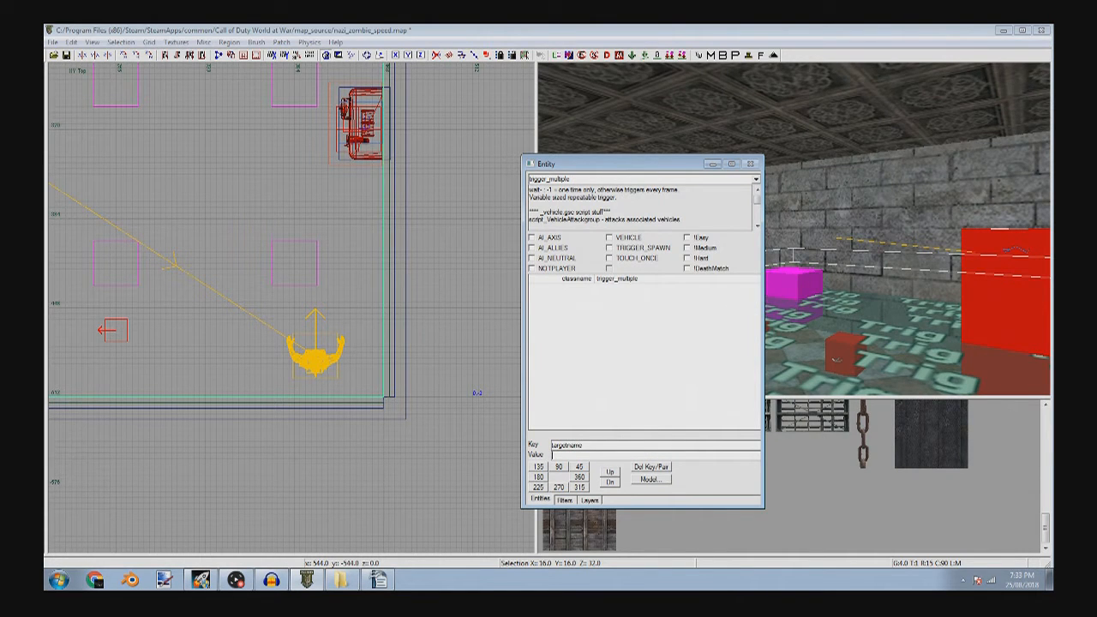
{"action": "type", "text": "playable_area"}
{"action": "key", "text": "Return"}
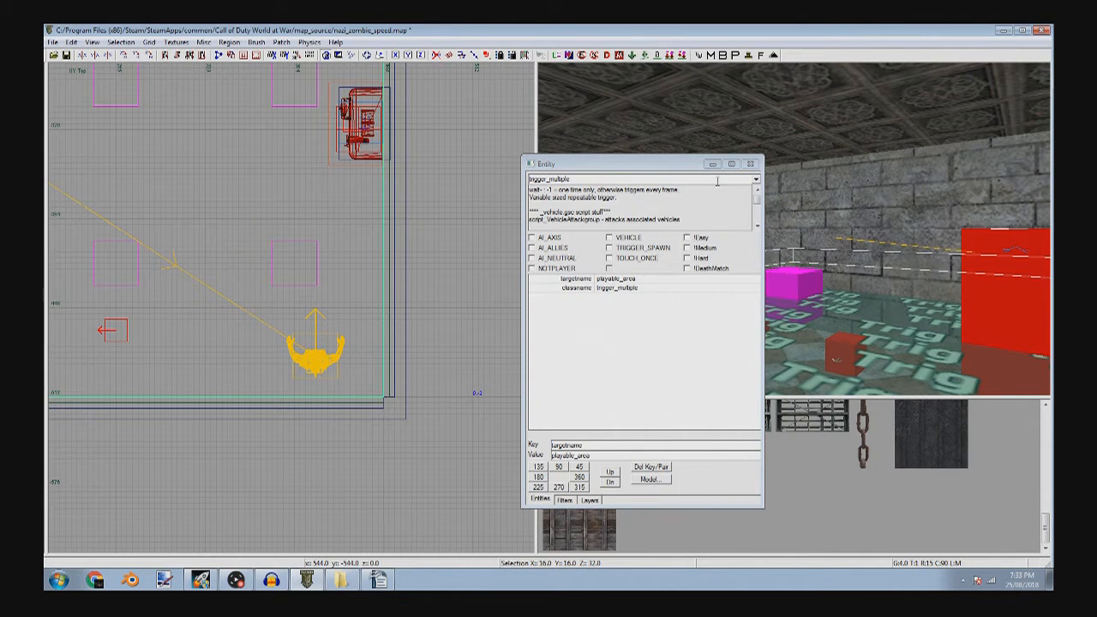
{"action": "left_click", "coordinate": [712, 164]}
{"action": "key", "text": "ctrl+Tab"}
{"action": "key", "text": "Escape"}
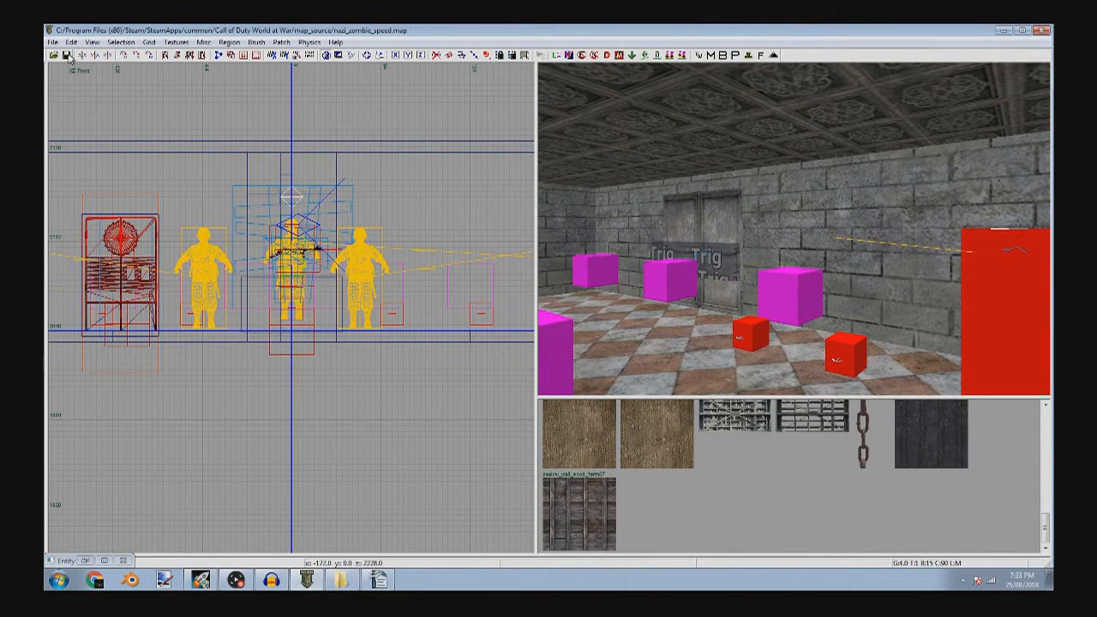
- Close the map editor and the CoD_WaW_KVPs document, returning to the CoD Zombies folder
{"action": "right_click_drag", "start_coordinate": [824, 252], "coordinate": [820, 256]}
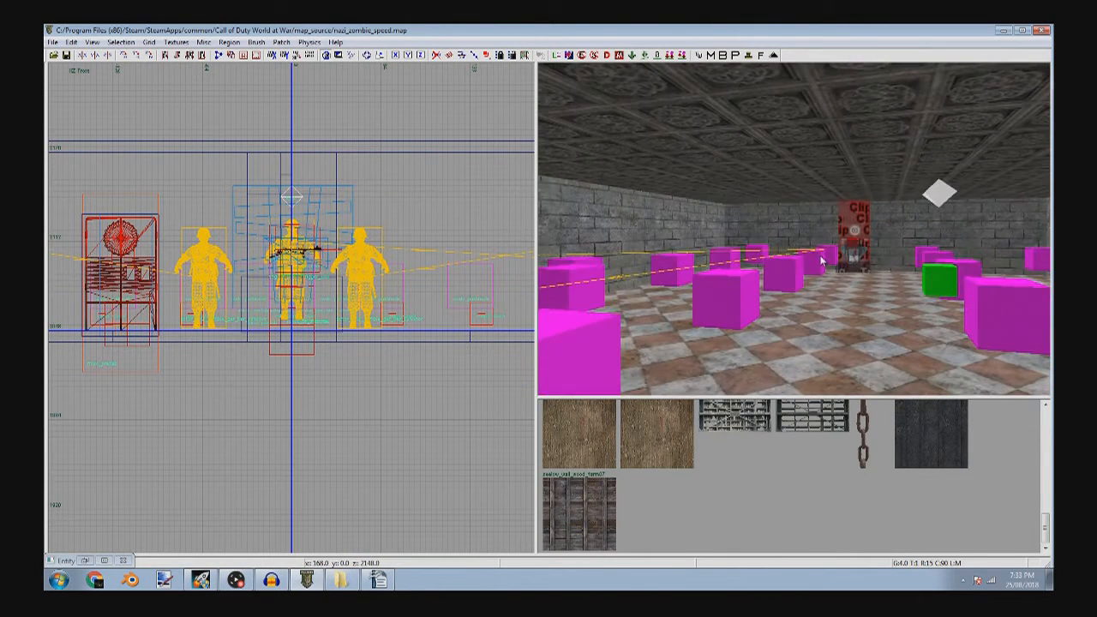
{"action": "left_click", "coordinate": [1043, 31]}
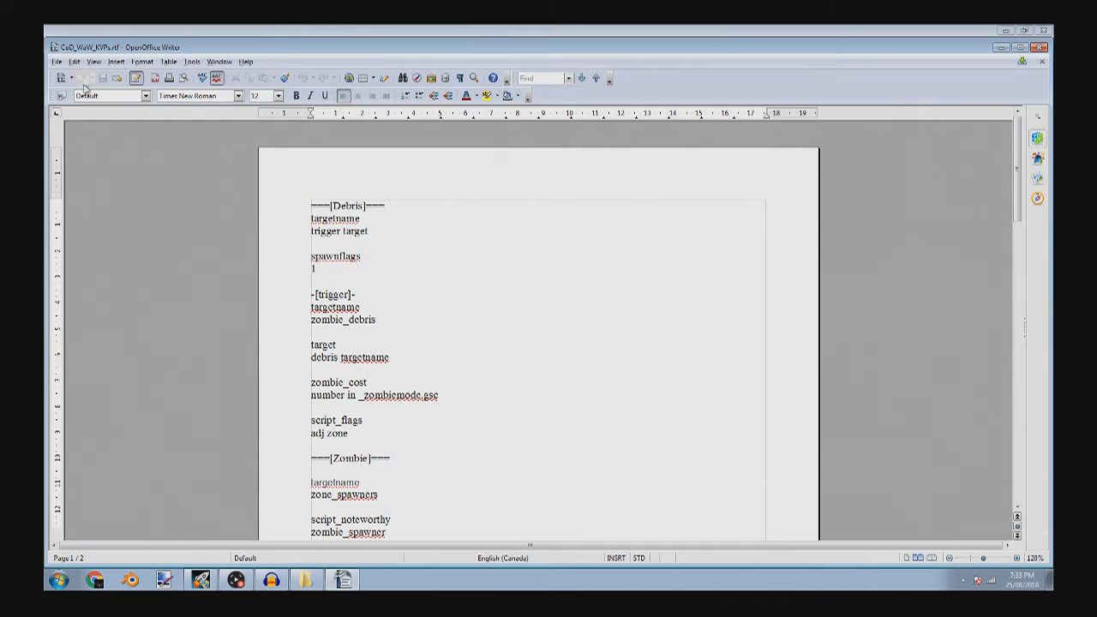
{"action": "scroll", "coordinate": [603, 347], "scroll_direction": "down", "scroll_amount": 5}
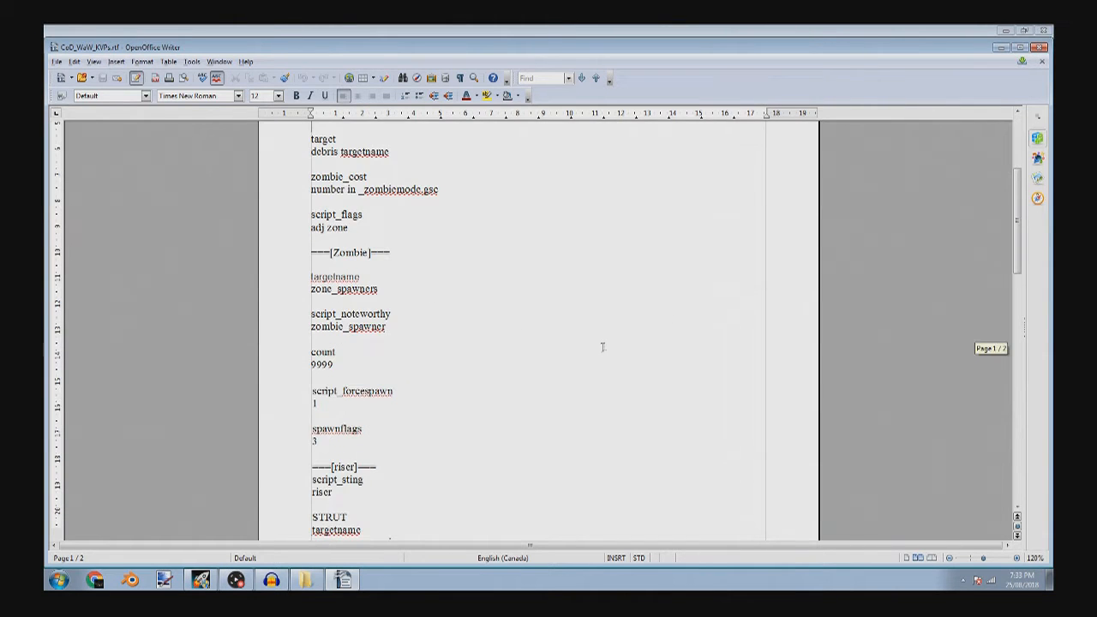
{"action": "left_click", "coordinate": [1039, 47]}
{"action": "left_click", "coordinate": [336, 314]}
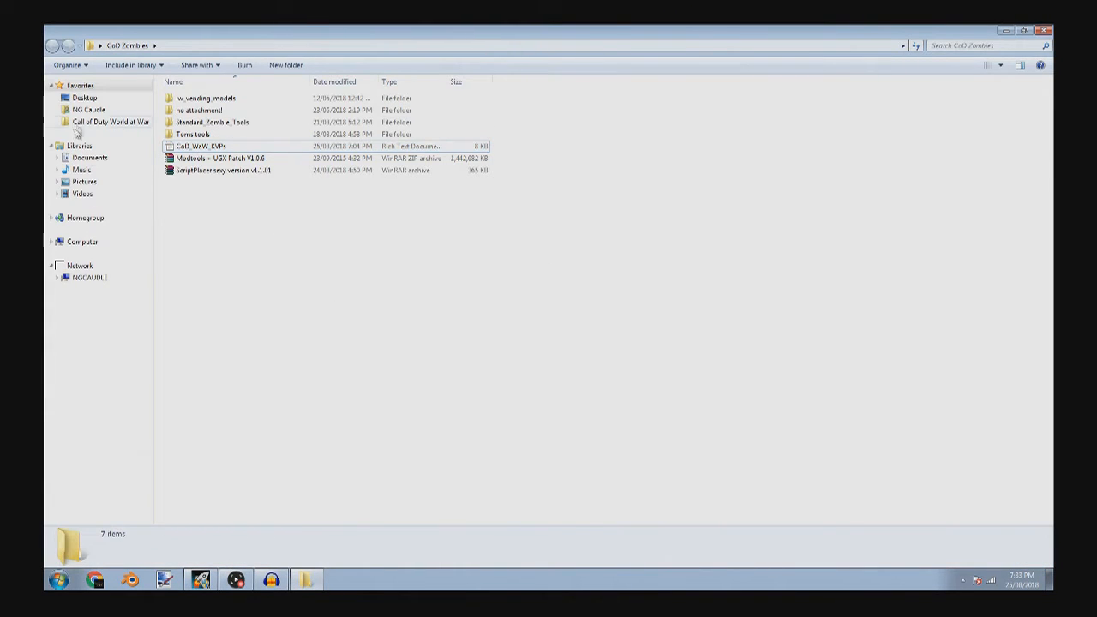
- Open the raw\maps folder inside the Call of Duty World at War game folder
{"action": "left_click", "coordinate": [85, 121]}
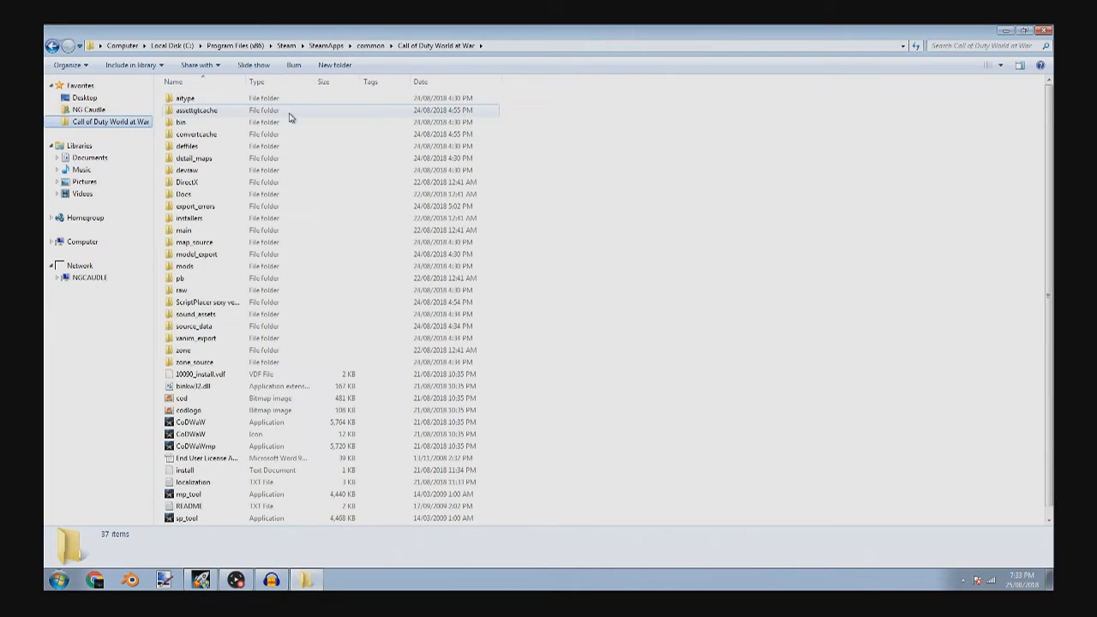
{"action": "double_click", "coordinate": [210, 296]}
{"action": "scroll", "coordinate": [225, 417], "scroll_direction": "down", "scroll_amount": 5}
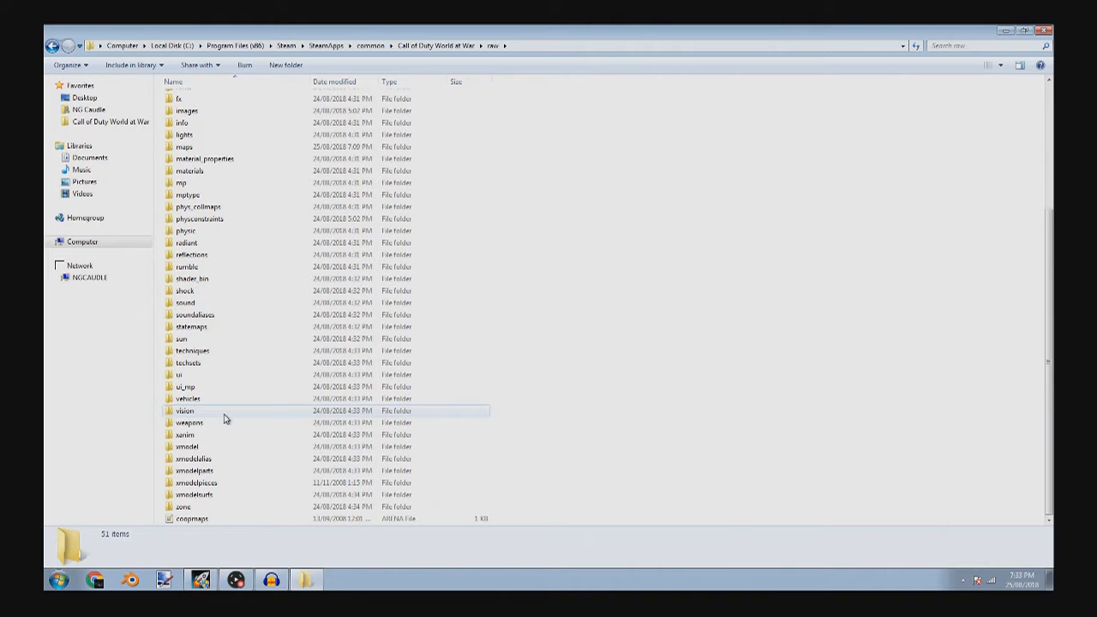
{"action": "scroll", "coordinate": [222, 368], "scroll_direction": "up", "scroll_amount": 2}
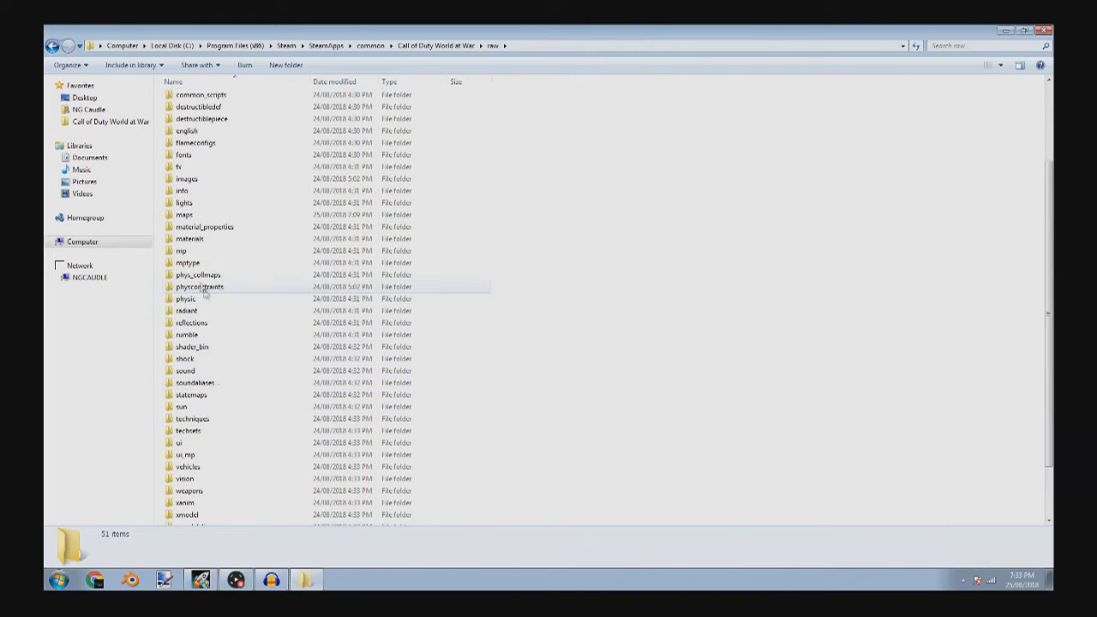
{"action": "double_click", "coordinate": [224, 215]}
- Find the nazi_zombie_speed GSC script in the maps folder and open it for editing
{"action": "scroll", "coordinate": [261, 446], "scroll_direction": "down", "scroll_amount": 5}
{"action": "scroll", "coordinate": [268, 472], "scroll_direction": "down", "scroll_amount": 20}
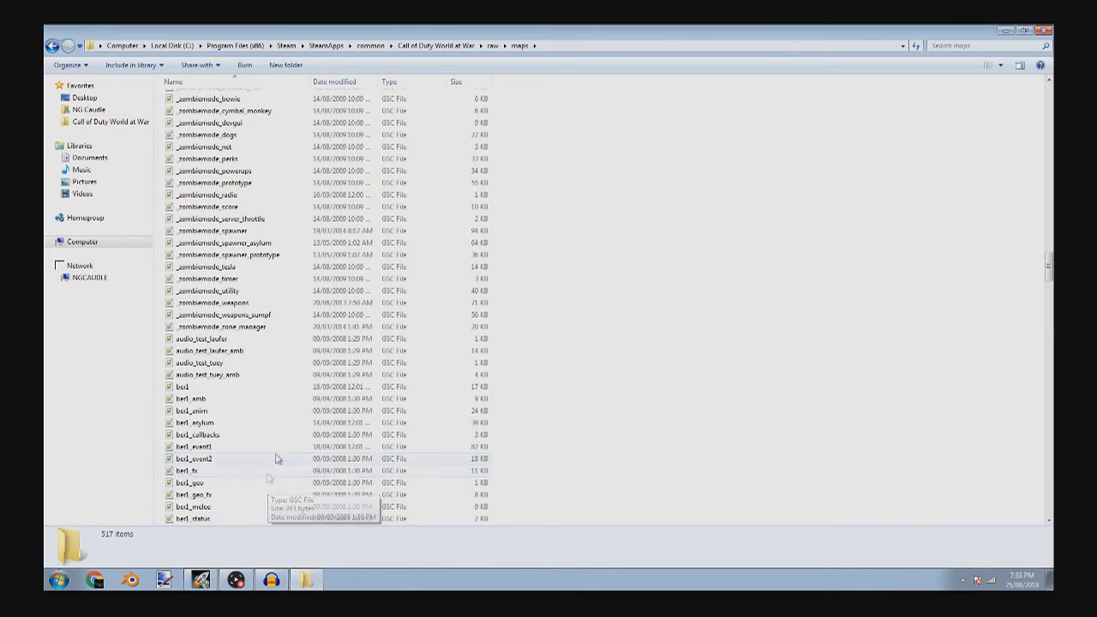
{"action": "scroll", "coordinate": [257, 411], "scroll_direction": "up", "scroll_amount": 2}
{"action": "scroll", "coordinate": [218, 480], "scroll_direction": "down", "scroll_amount": 15}
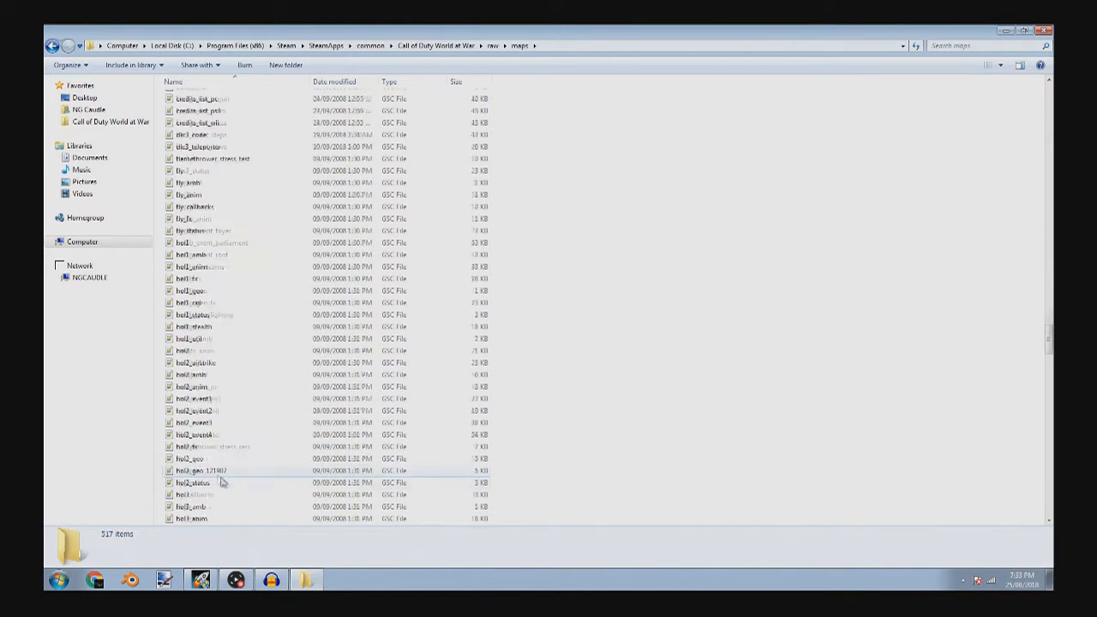
{"action": "scroll", "coordinate": [257, 386], "scroll_direction": "down", "scroll_amount": 15}
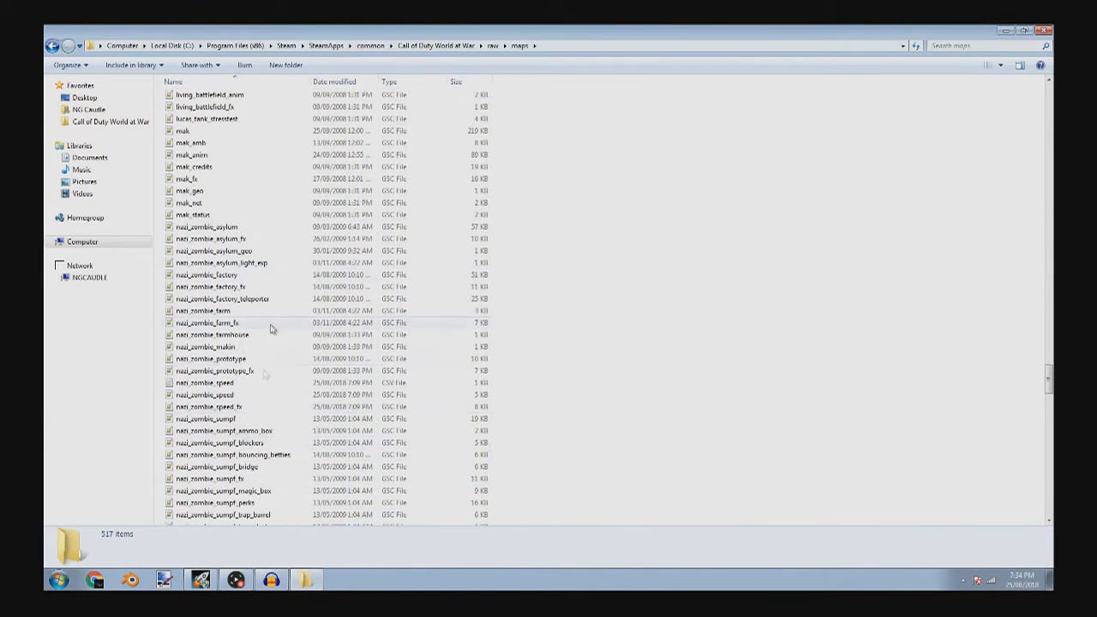
{"action": "left_click", "coordinate": [241, 395]}
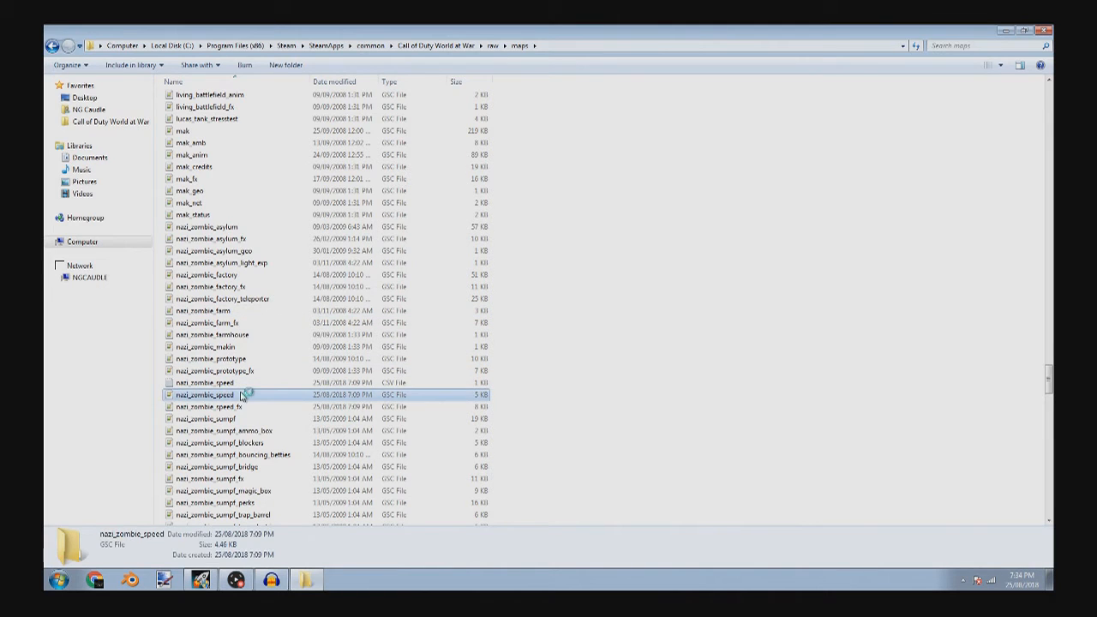
- Delete the header block above the "// Utilities" comment so the script starts with that line
{"action": "left_click_drag", "start_coordinate": [108, 214], "coordinate": [83, 90]}
{"action": "key", "text": "Delete"}
{"action": "key", "text": "Delete"}
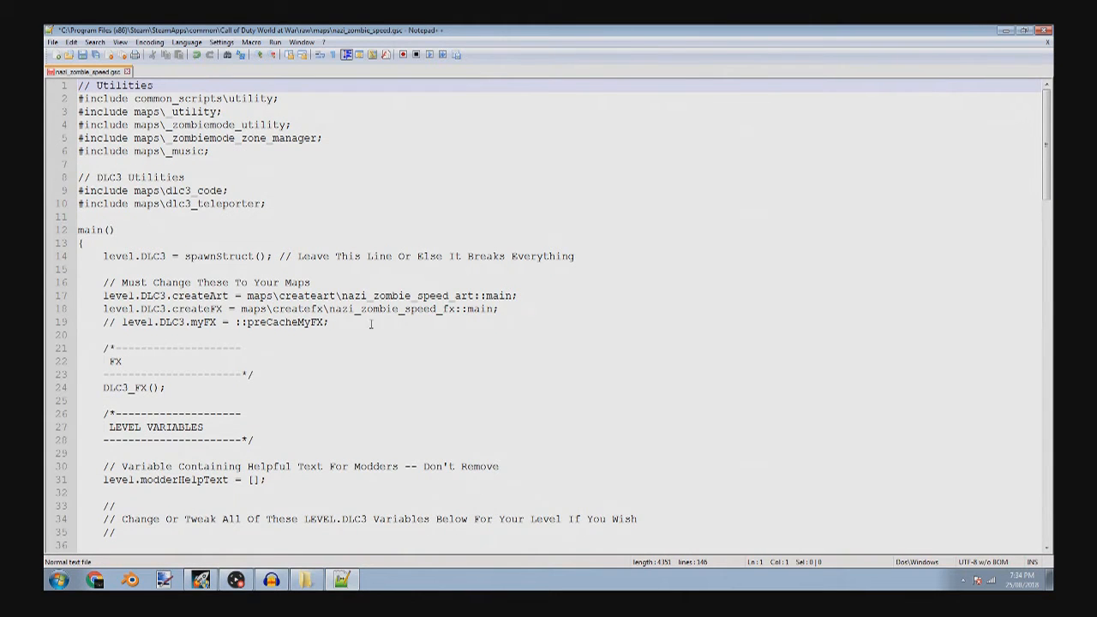
- Set level.DLC3.useMixedRounds and level.DLC3.useHellHounds to false
{"action": "scroll", "coordinate": [371, 324], "scroll_direction": "down", "scroll_amount": 15}
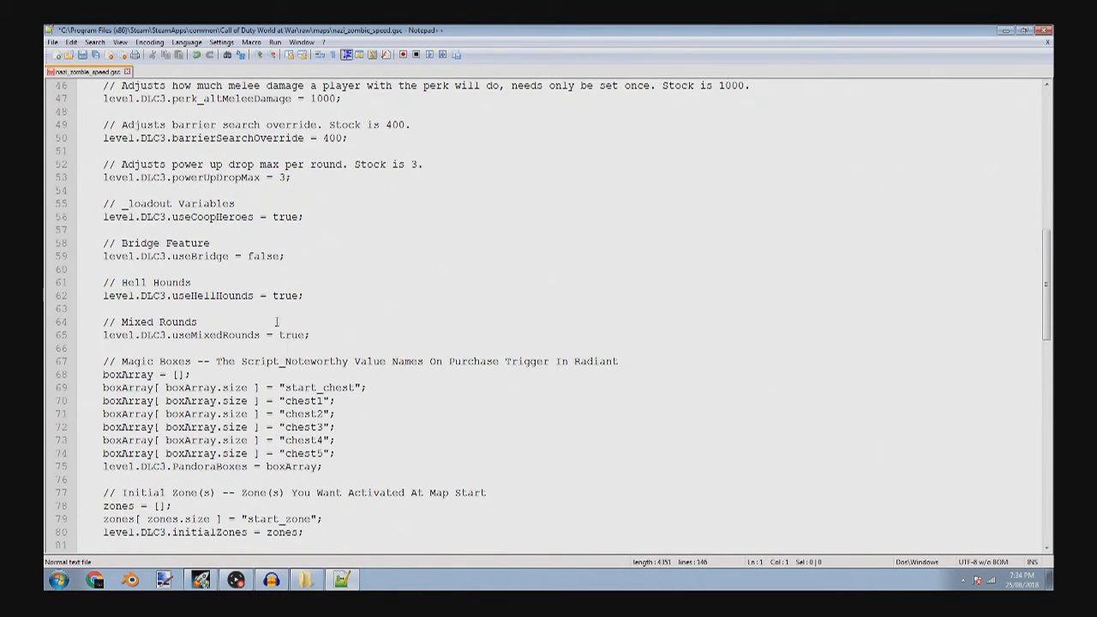
{"action": "left_click", "coordinate": [330, 335]}
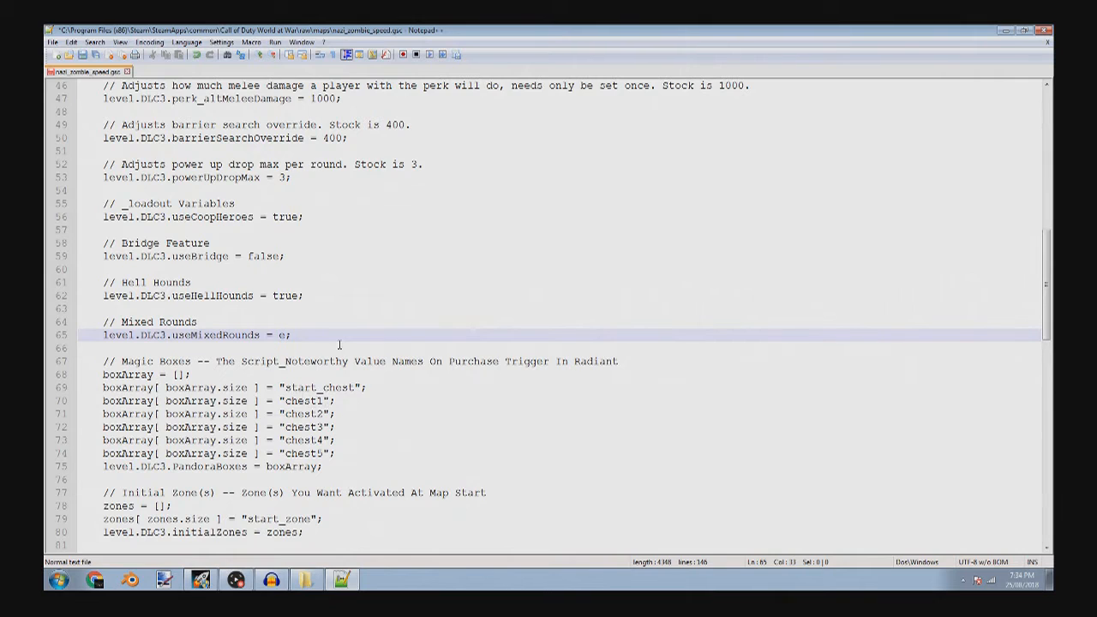
{"action": "type", "text": "fals"}
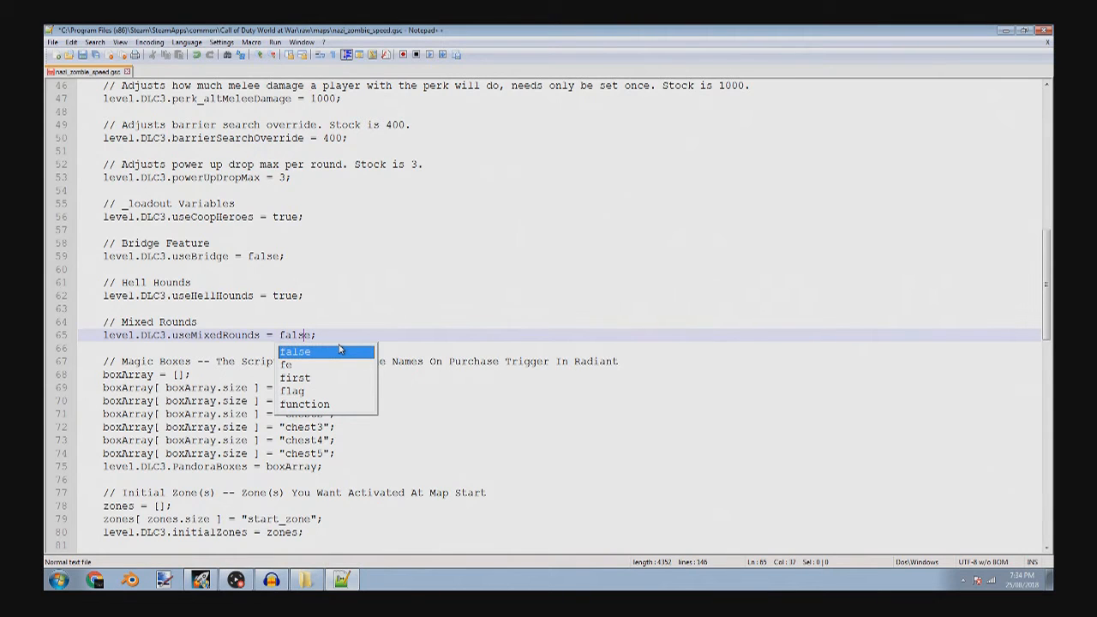
{"action": "left_click", "coordinate": [292, 296]}
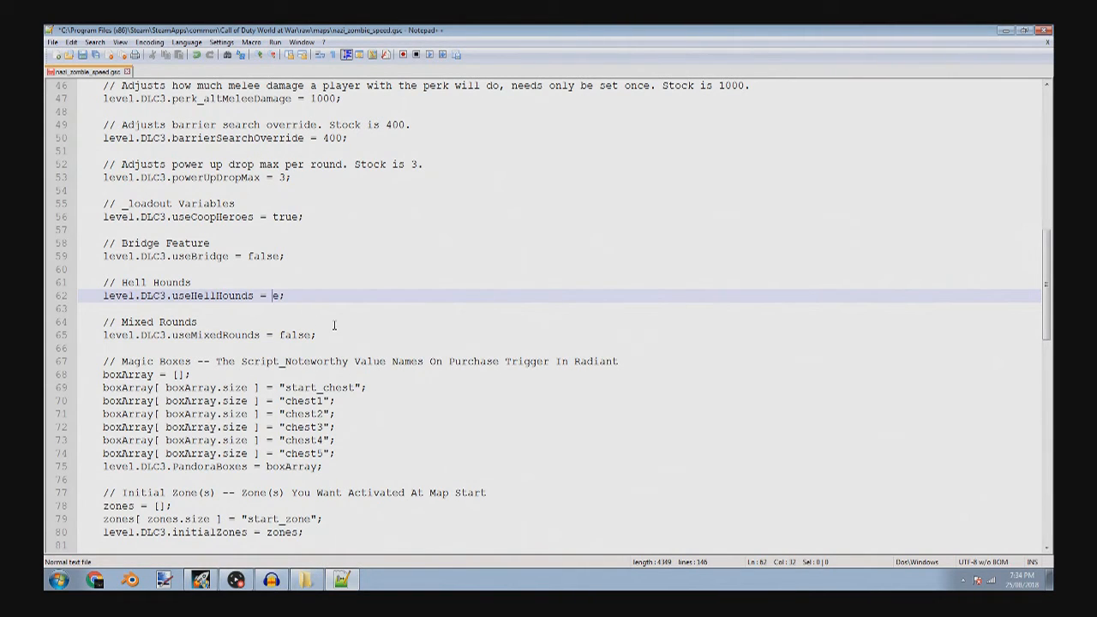
{"action": "type", "text": "fals"}
{"action": "left_click", "coordinate": [170, 335]}
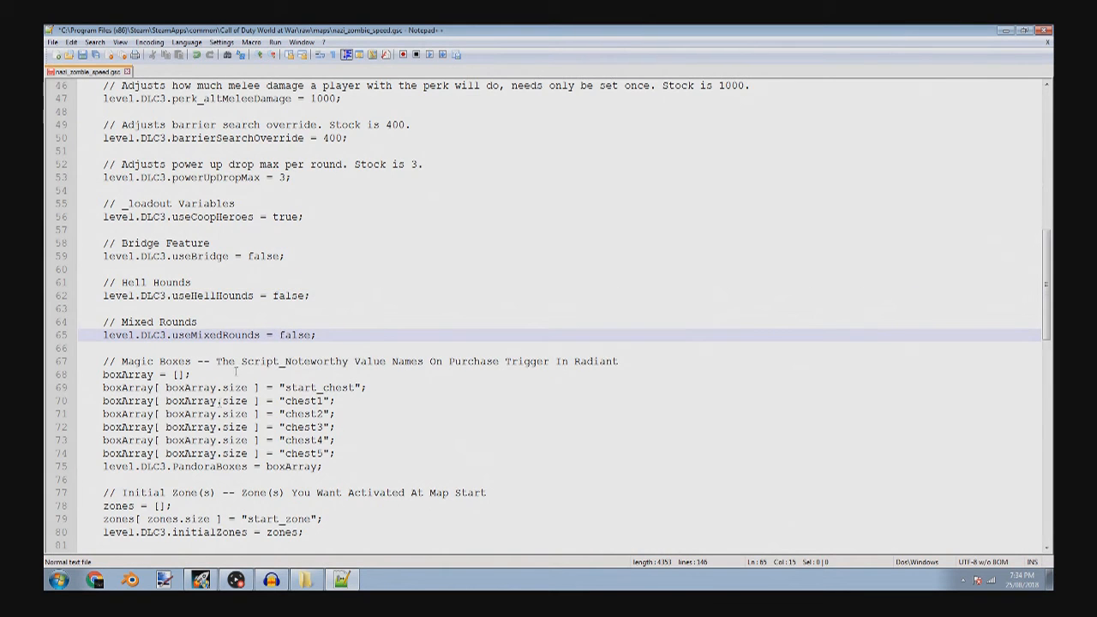
- Set level.DLC3.powerSwitch and level.DLC3.perksNeedPowerOn to false
{"action": "scroll", "coordinate": [255, 426], "scroll_direction": "down", "scroll_amount": 9}
{"action": "scroll", "coordinate": [282, 395], "scroll_direction": "down", "scroll_amount": 6}
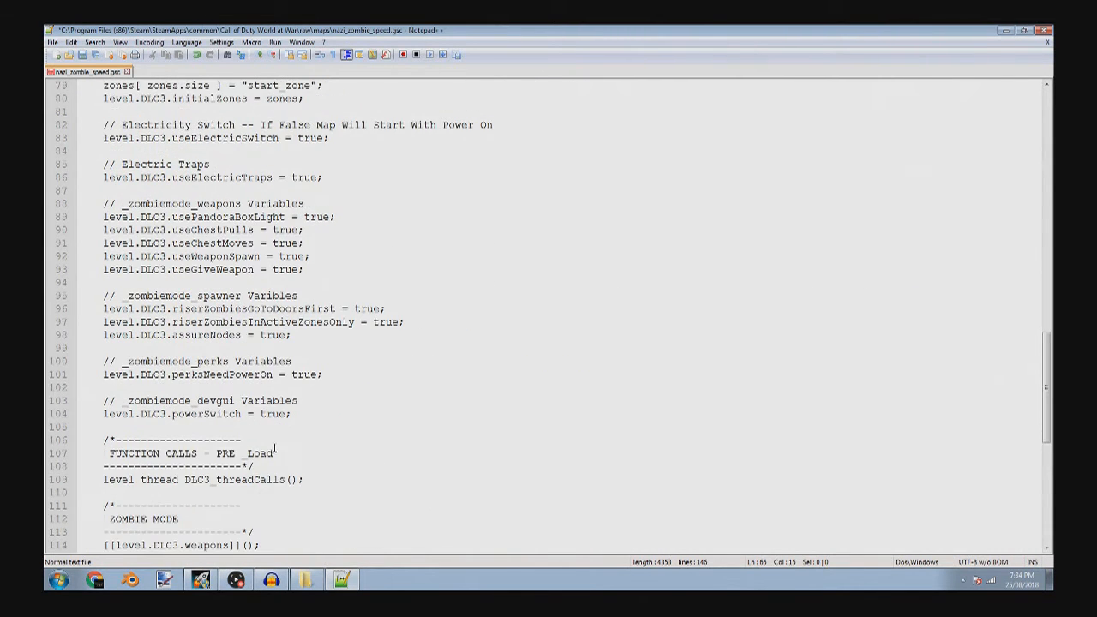
{"action": "left_click", "coordinate": [283, 257]}
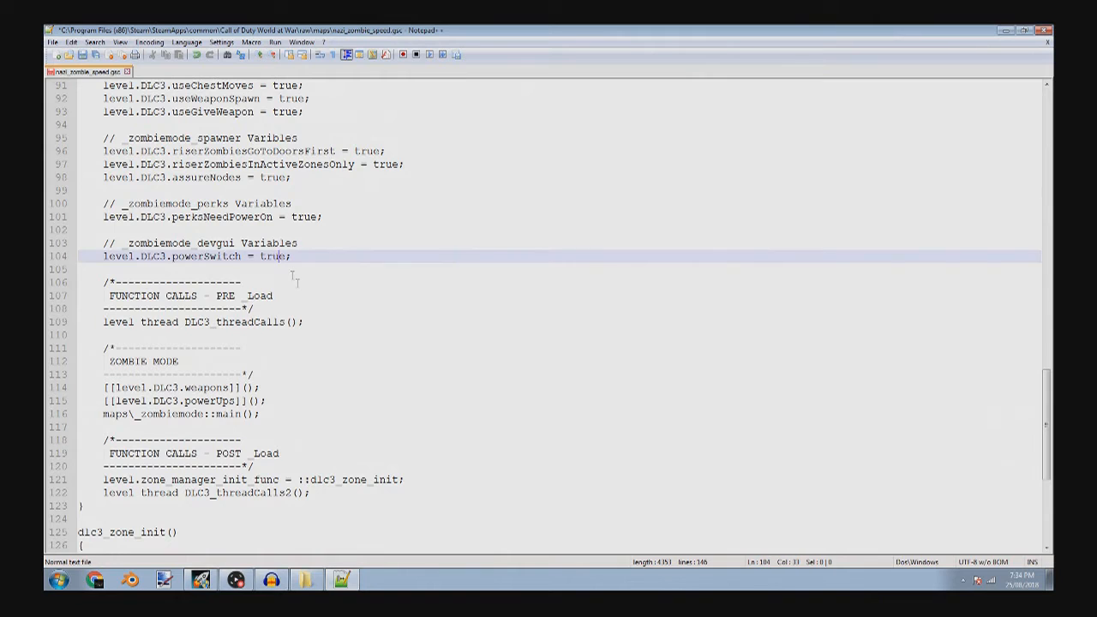
{"action": "type", "text": "fals"}
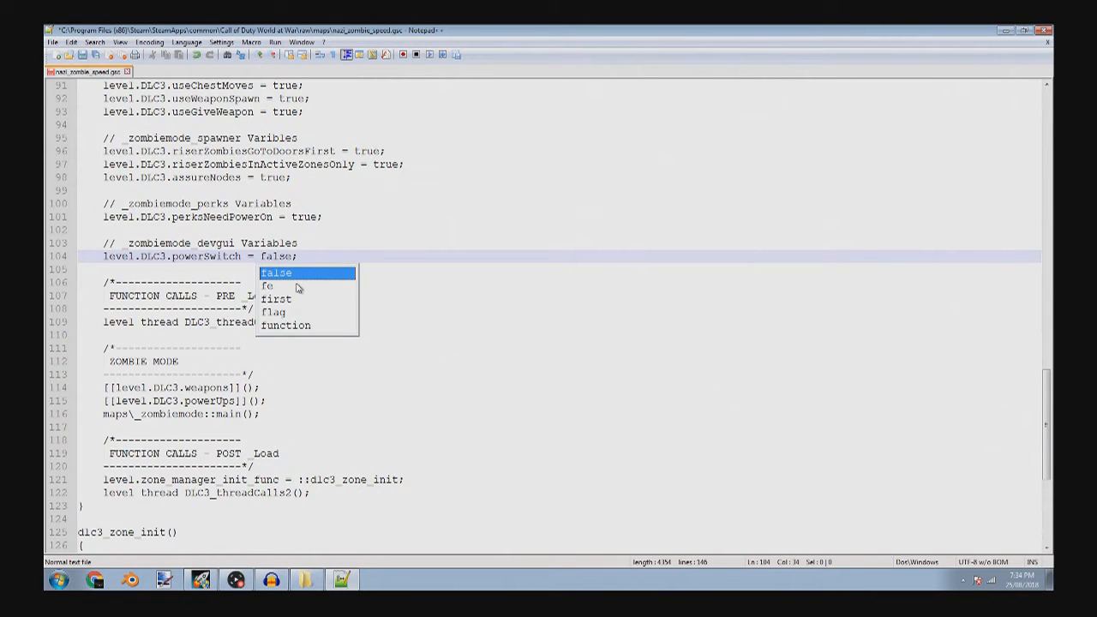
{"action": "left_click", "coordinate": [309, 217]}
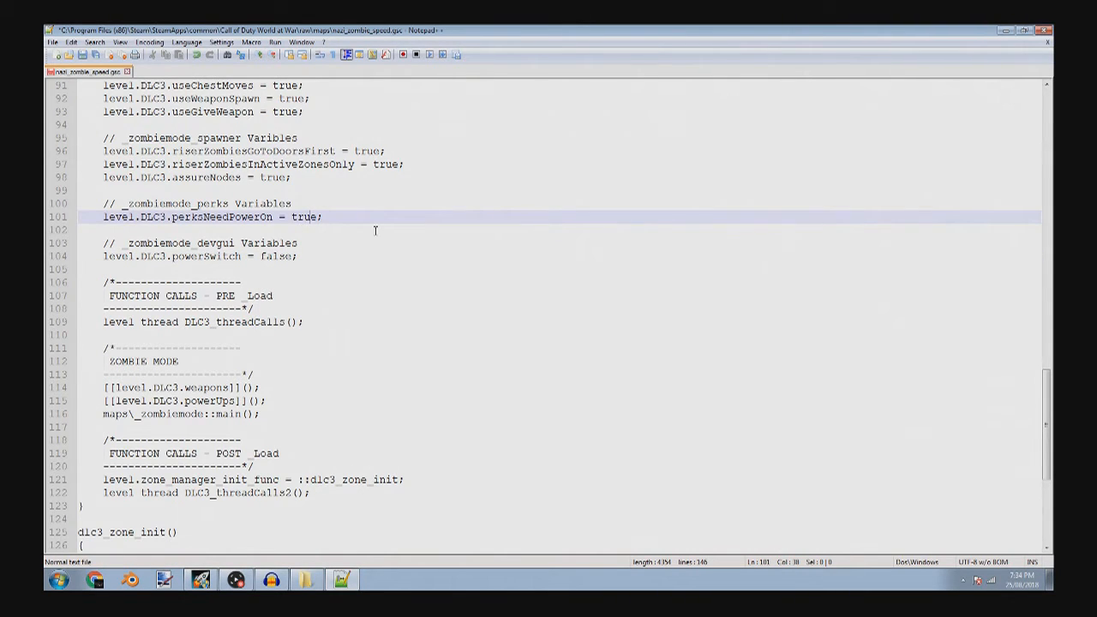
{"action": "type", "text": "fals"}
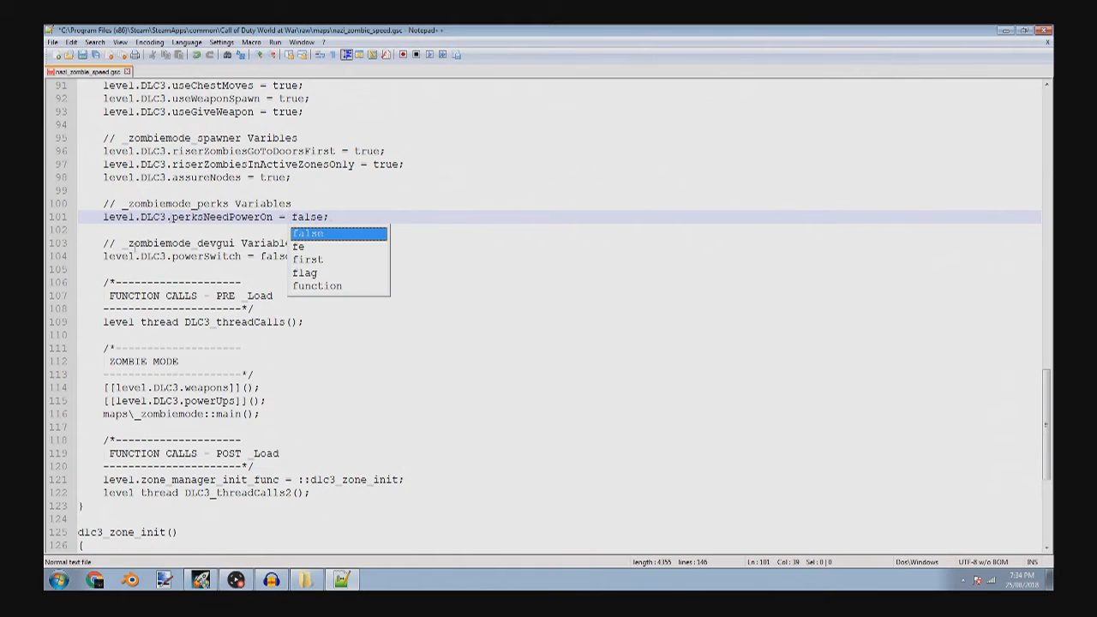
{"action": "left_click", "coordinate": [109, 281]}
- Delete the ScriptDoc comment block below the add_adjacent_zone lines in dlc3_zone_init
{"action": "scroll", "coordinate": [300, 378], "scroll_direction": "down", "scroll_amount": 5}
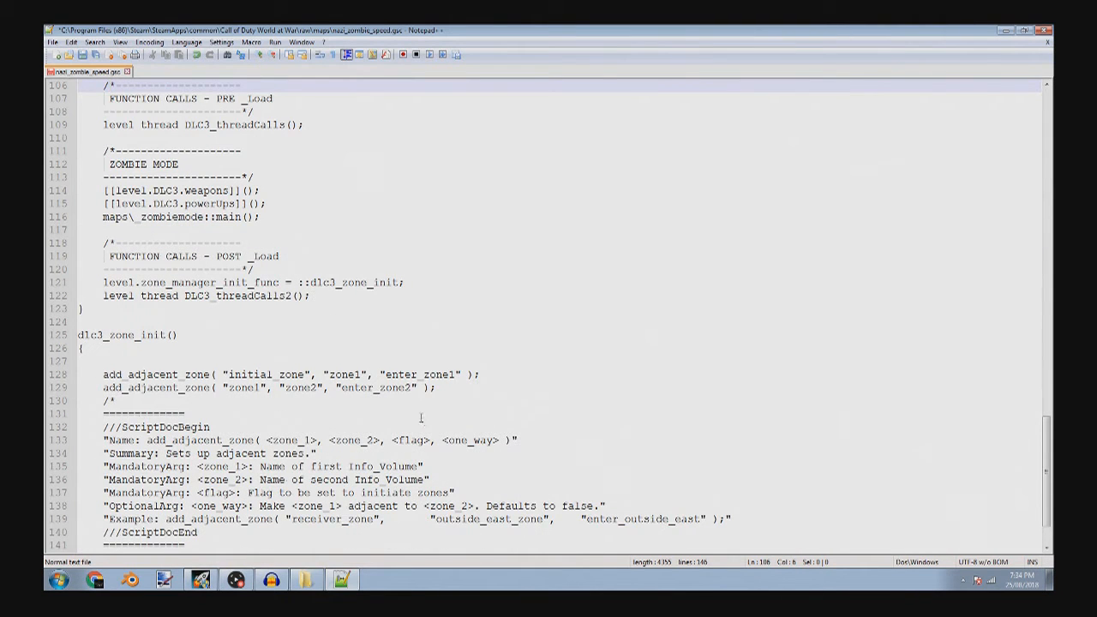
{"action": "left_click", "coordinate": [101, 243]}
{"action": "left_click", "coordinate": [137, 360]}
{"action": "scroll", "coordinate": [137, 361], "scroll_direction": "down", "scroll_amount": 2}
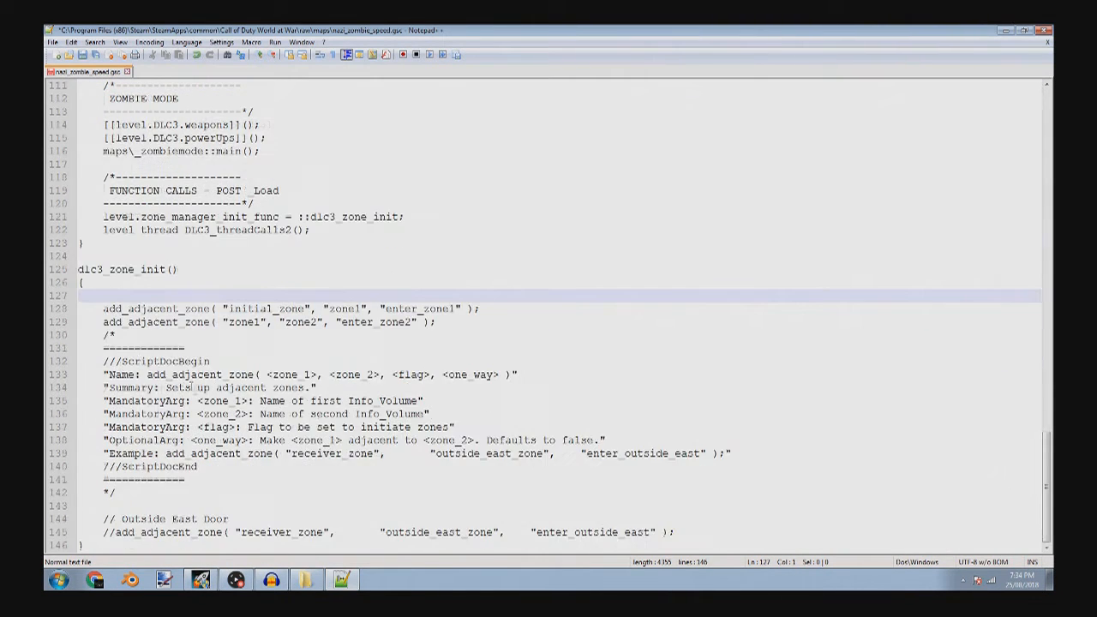
{"action": "left_click", "coordinate": [88, 334]}
{"action": "left_click", "coordinate": [188, 490], "text": "shift"}
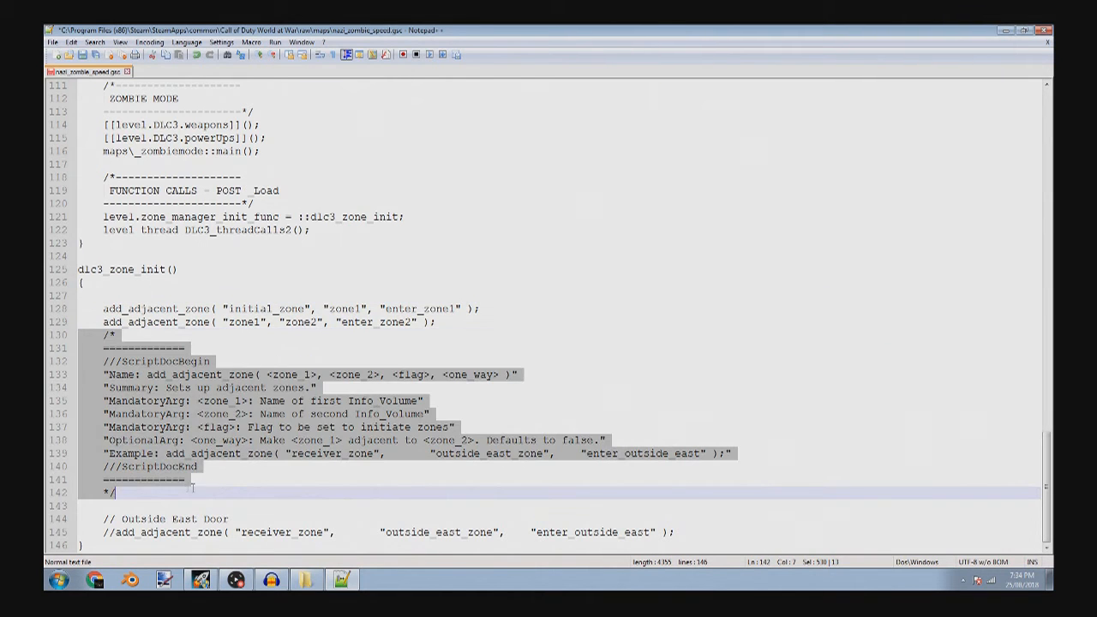
{"action": "key", "text": "Delete"}
- Delete the Outside East Door comment with its commented-out add_adjacent_zone line and the surplus blank lines above it
{"action": "left_click", "coordinate": [102, 519]}
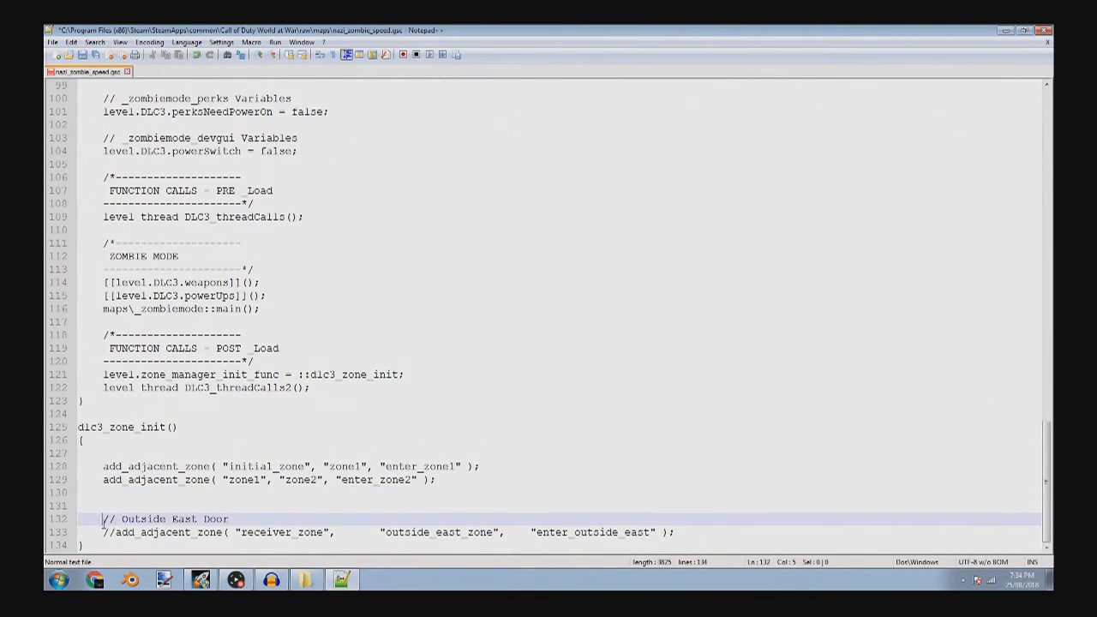
{"action": "left_click", "coordinate": [721, 534], "text": "shift"}
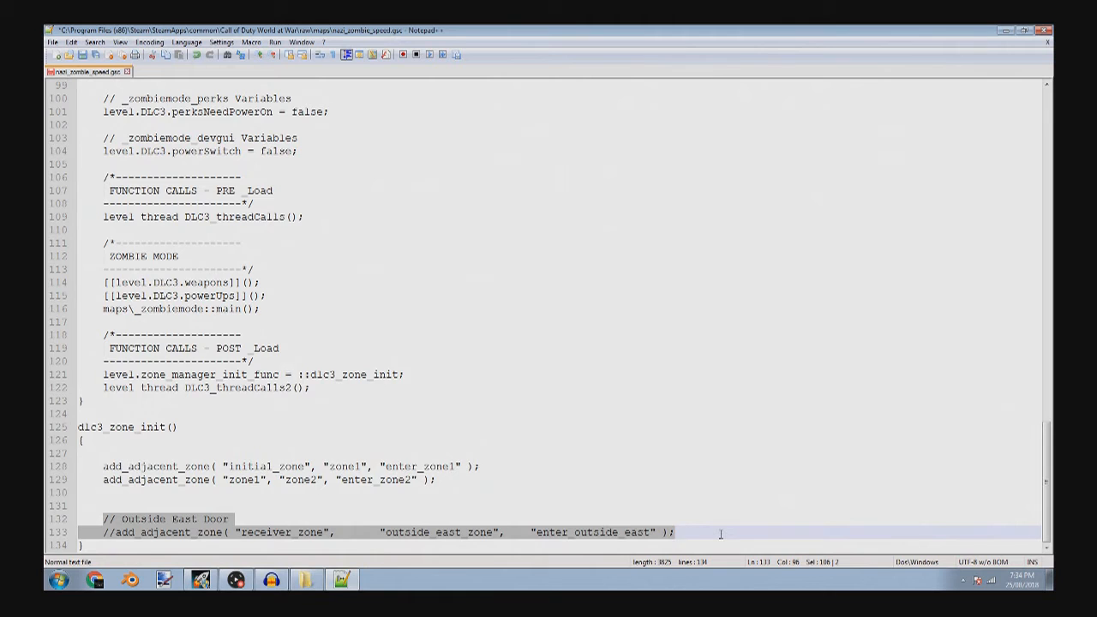
{"action": "key", "text": "Delete"}
{"action": "key", "text": "BackSpace"}
{"action": "key", "text": "BackSpace"}
{"action": "key", "text": "BackSpace"}
{"action": "left_click_drag", "start_coordinate": [91, 369], "coordinate": [268, 400]}
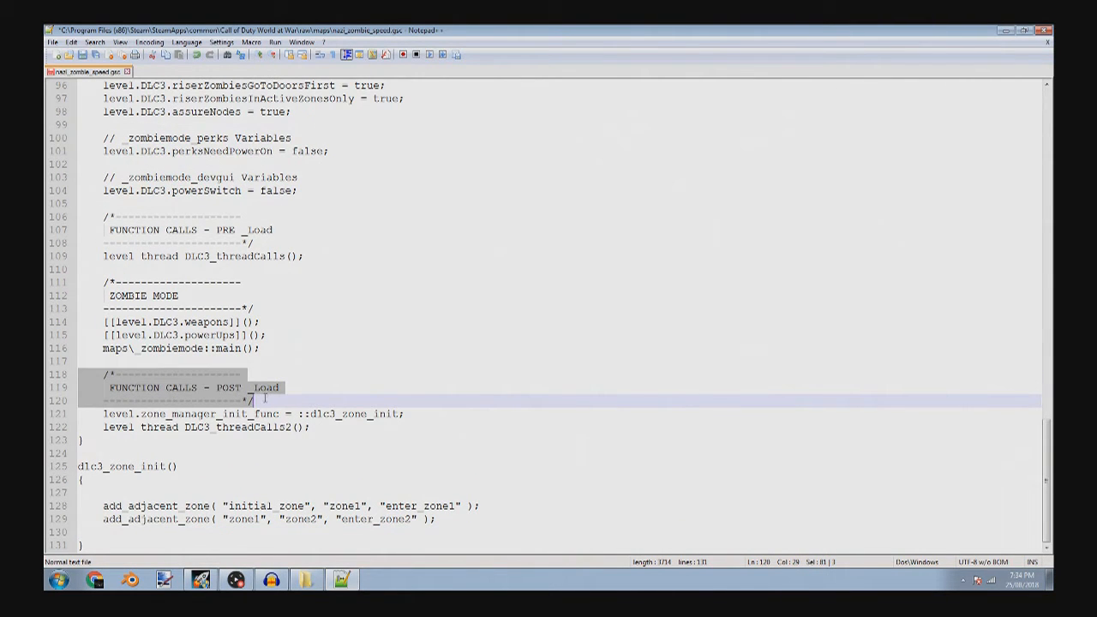
{"action": "left_click", "coordinate": [267, 387]}
{"action": "left_click_drag", "start_coordinate": [103, 177], "coordinate": [299, 191]}
{"action": "left_click", "coordinate": [104, 175]}
{"action": "left_click_drag", "start_coordinate": [146, 176], "coordinate": [316, 175]}
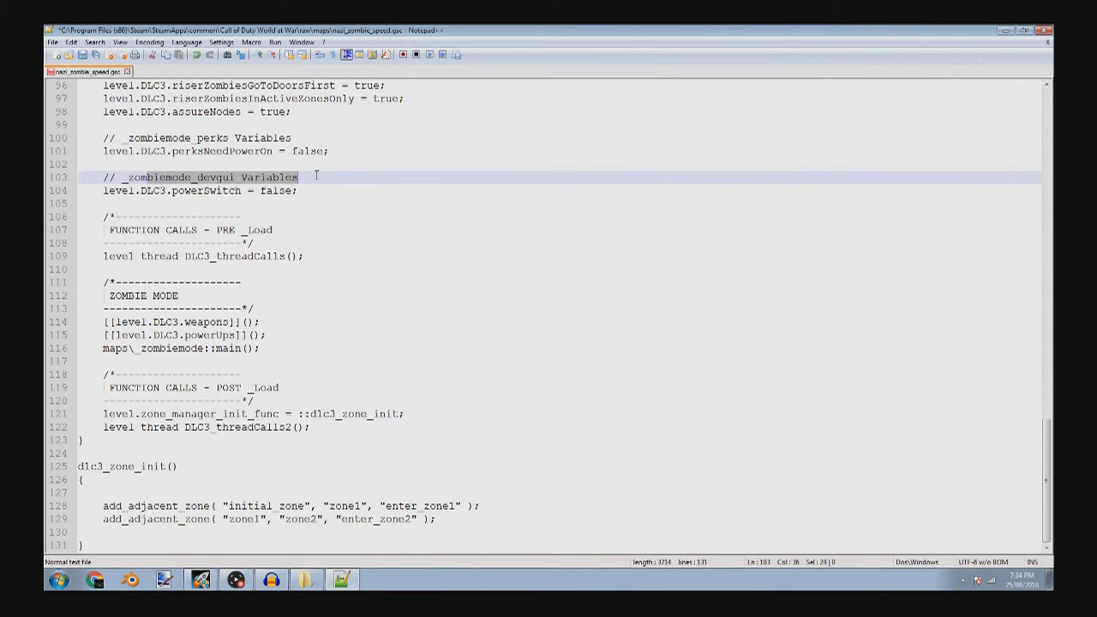
{"action": "left_click", "coordinate": [107, 177]}
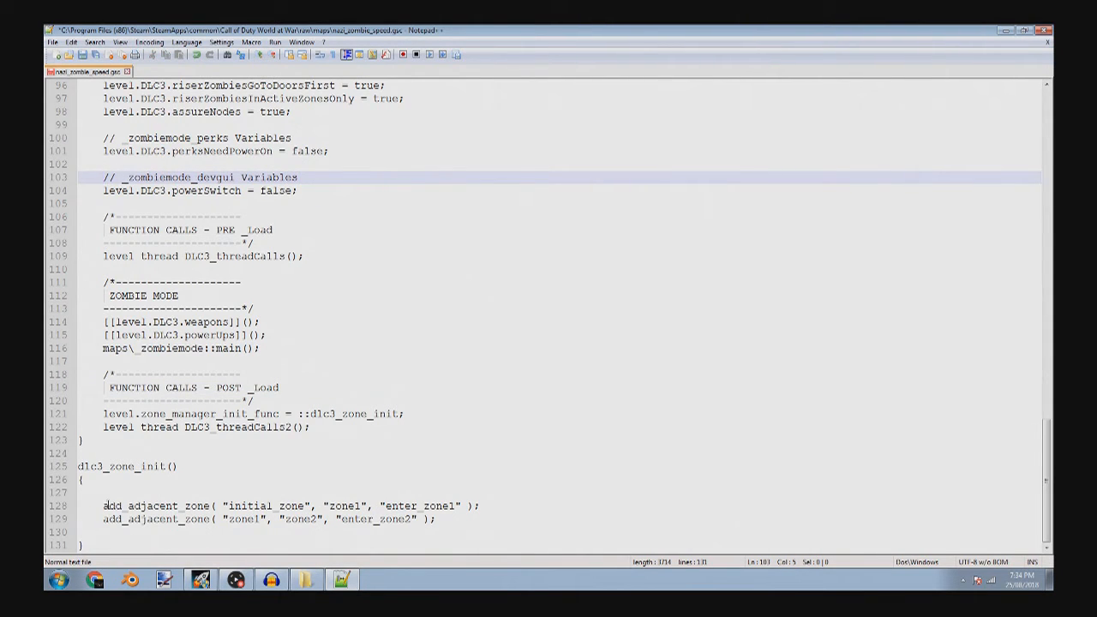
- Replace initial_zone with start_zone in the first add_adjacent_zone line
{"action": "left_click", "coordinate": [273, 505]}
{"action": "key", "text": "BackSpace"}
{"action": "key", "text": "BackSpace"}
{"action": "key", "text": "BackSpace"}
{"action": "key", "text": "BackSpace"}
{"action": "key", "text": "BackSpace"}
{"action": "key", "text": "BackSpace"}
{"action": "key", "text": "BackSpace"}
{"action": "type", "text": "starge"}
{"action": "key", "text": "BackSpace"}
{"action": "key", "text": "BackSpace"}
{"action": "type", "text": "t"}
{"action": "left_click", "coordinate": [428, 519]}
- Duplicate the start_zone add_adjacent_zone line directly beneath itself and add a blank line after the pair
{"action": "left_click_drag", "start_coordinate": [101, 505], "coordinate": [503, 502]}
{"action": "key", "text": "ctrl+c"}
{"action": "left_click", "coordinate": [504, 505]}
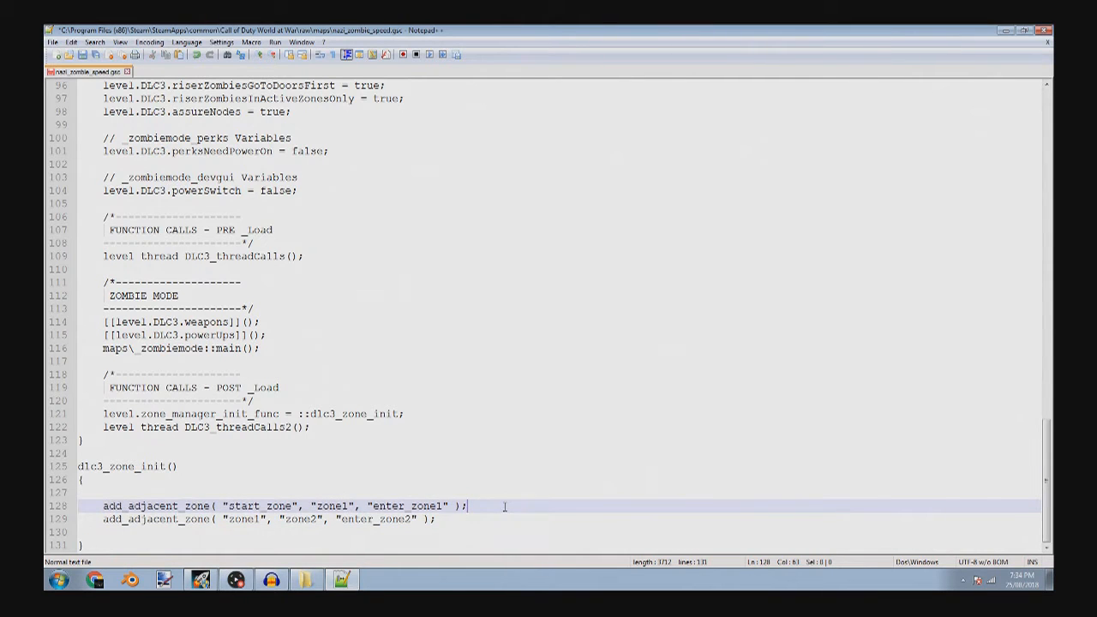
{"action": "key", "text": "Return"}
{"action": "key", "text": "ctrl+v"}
{"action": "key", "text": "Return"}
{"action": "scroll", "coordinate": [398, 523], "scroll_direction": "down", "scroll_amount": 1}
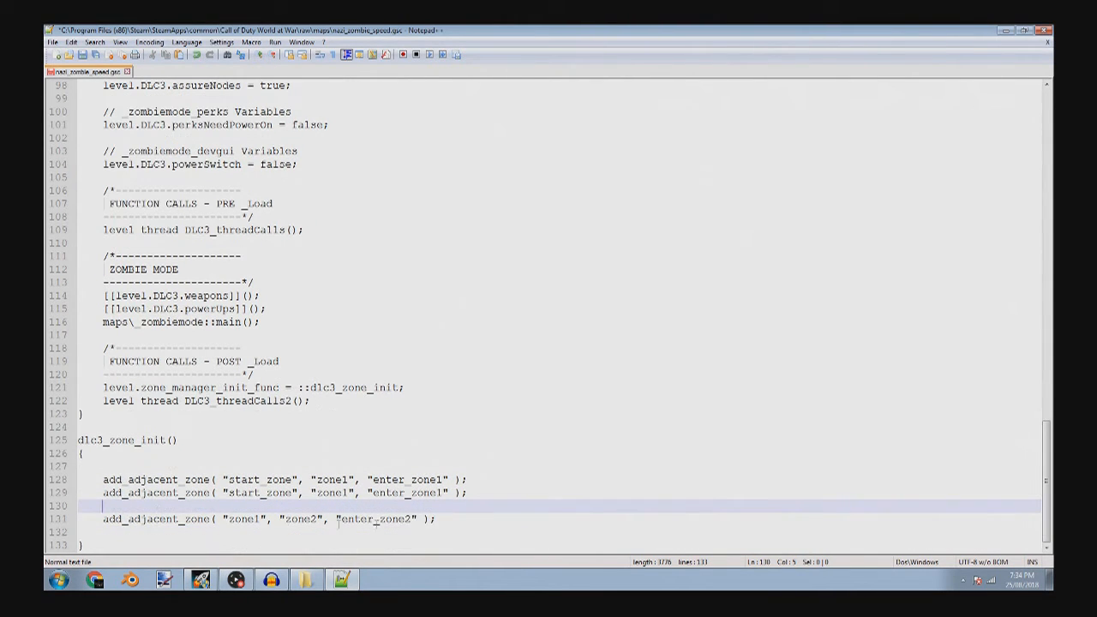
- Duplicate the zone1-to-zone2 add_adjacent_zone line directly beneath itself and add blank lines after the pair
{"action": "double_click", "coordinate": [104, 520]}
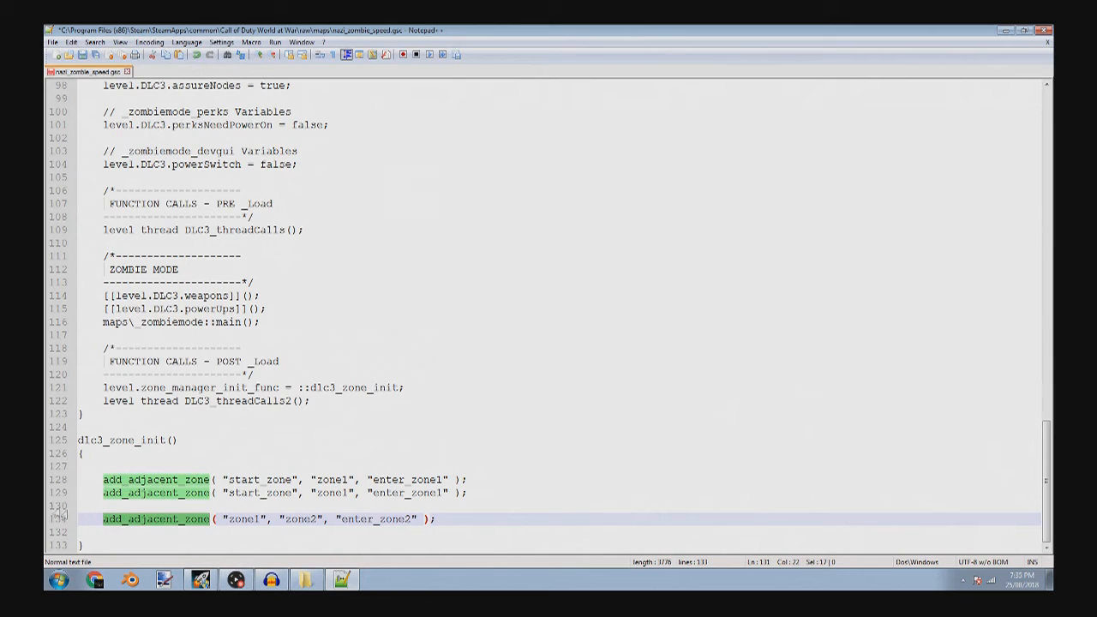
{"action": "left_click", "coordinate": [101, 520]}
{"action": "key", "text": "shift+Down"}
{"action": "left_click", "coordinate": [442, 519]}
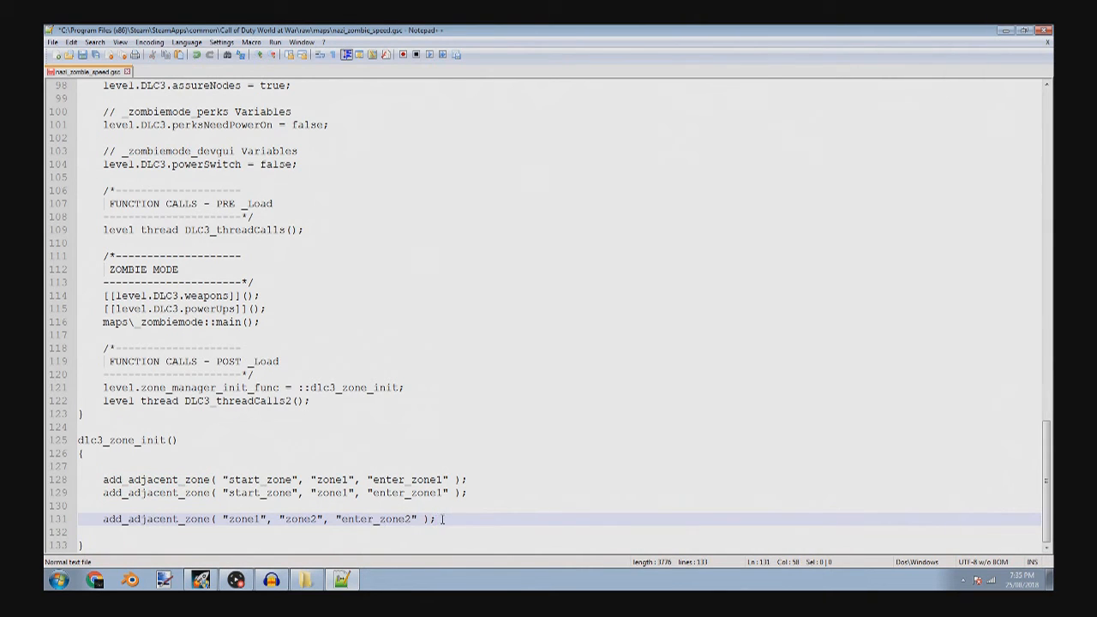
{"action": "left_click", "coordinate": [103, 519], "text": "shift"}
{"action": "key", "text": "ctrl+c"}
{"action": "left_click", "coordinate": [446, 520]}
{"action": "key", "text": "Return"}
{"action": "key", "text": "ctrl+v"}
{"action": "key", "text": "Return"}
{"action": "key", "text": "Return"}
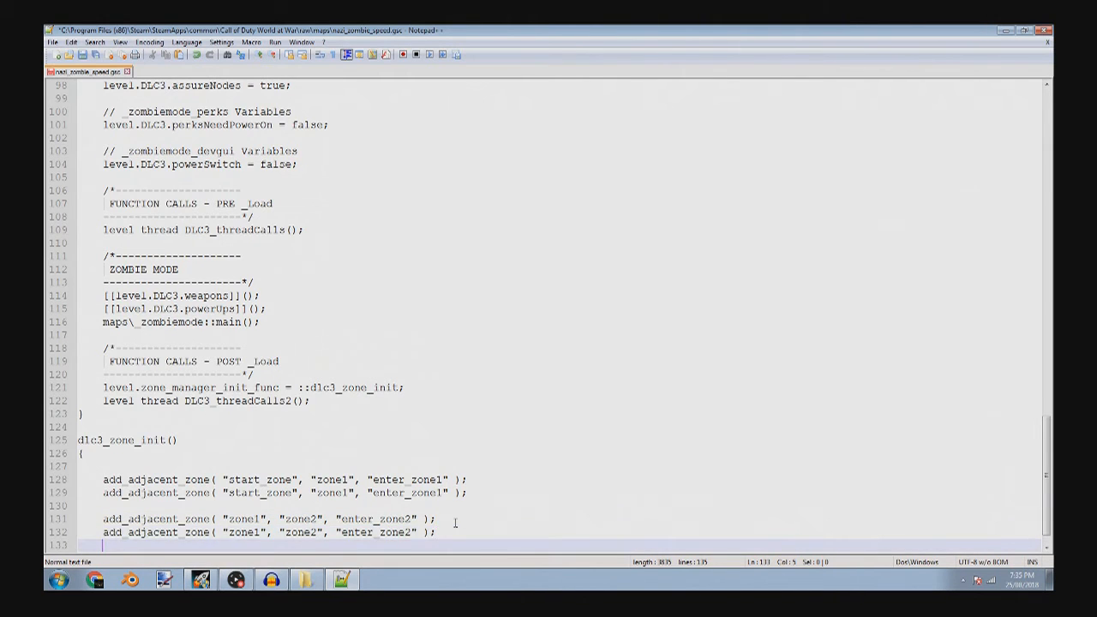
- Paste two more copies of the zone1-to-zone2 line as a third pair at the end of dlc3_zone_init
{"action": "key", "text": "ctrl+v"}
{"action": "key", "text": "Return"}
{"action": "key", "text": "ctrl+v"}
{"action": "scroll", "coordinate": [456, 523], "scroll_direction": "down", "scroll_amount": 1}
- In the second start_zone line, set the adjacent zone to zone2 and the flag to zone2_1
{"action": "double_click", "coordinate": [243, 507]}
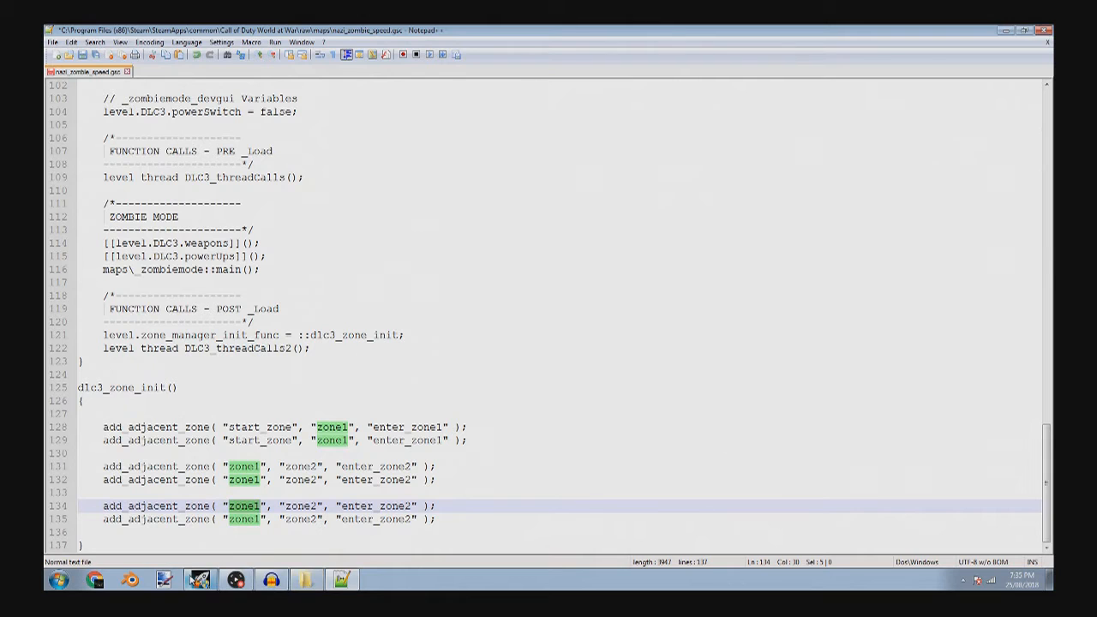
{"action": "left_click", "coordinate": [265, 454]}
{"action": "left_click", "coordinate": [349, 439]}
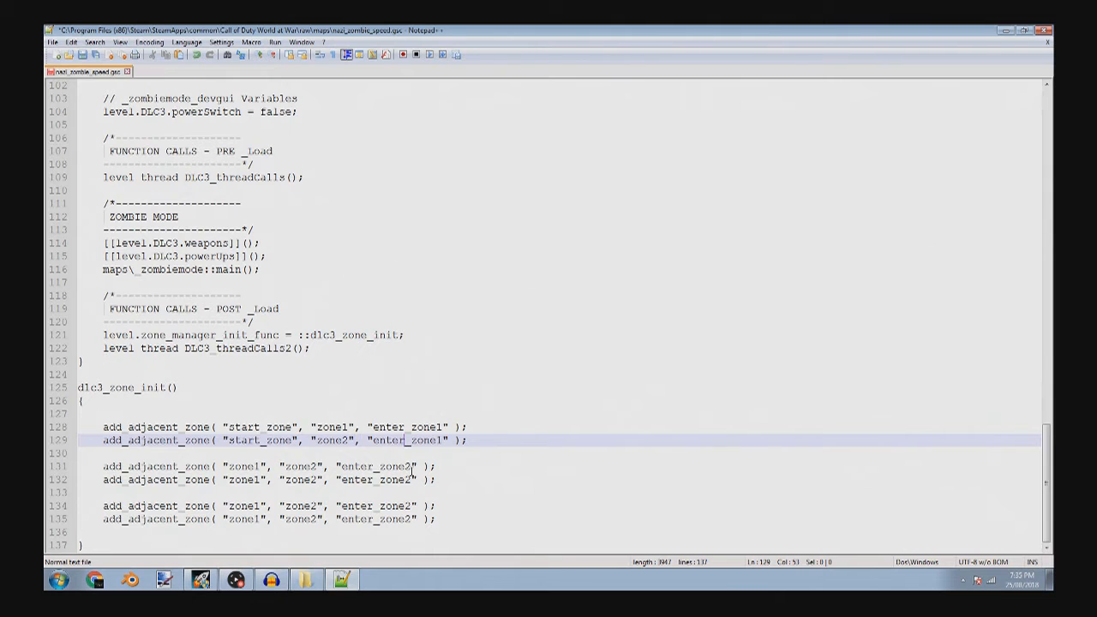
{"action": "key", "text": "ctrl+shift+Left"}
{"action": "key", "text": "BackSpace"}
- Set the flag in the first start_zone line to zone1_1
{"action": "key", "text": "Up"}
{"action": "key", "text": "ctrl+shift+Left"}
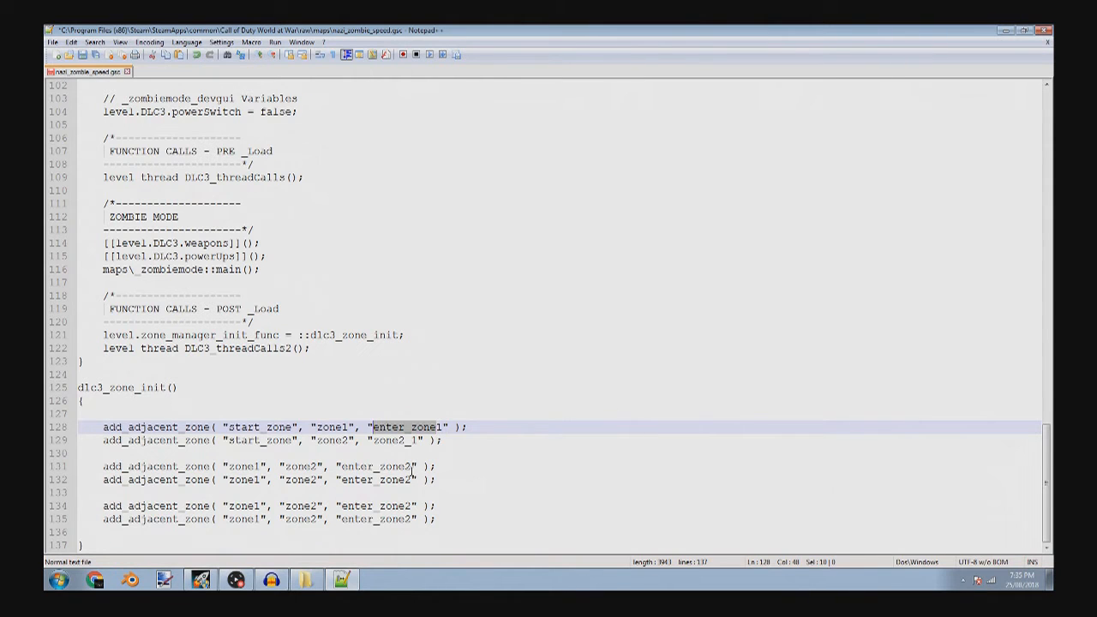
{"action": "type", "text": "zone1_1"}
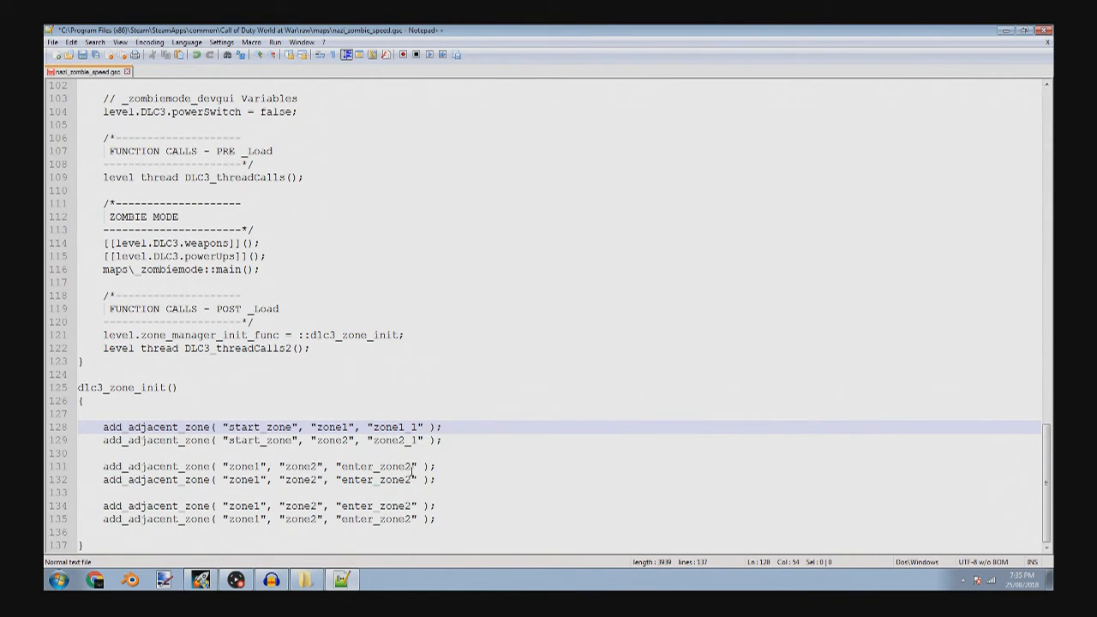
- Set the flag in the first zone1 add_adjacent_zone line to zone2_2
{"action": "left_click", "coordinate": [310, 466]}
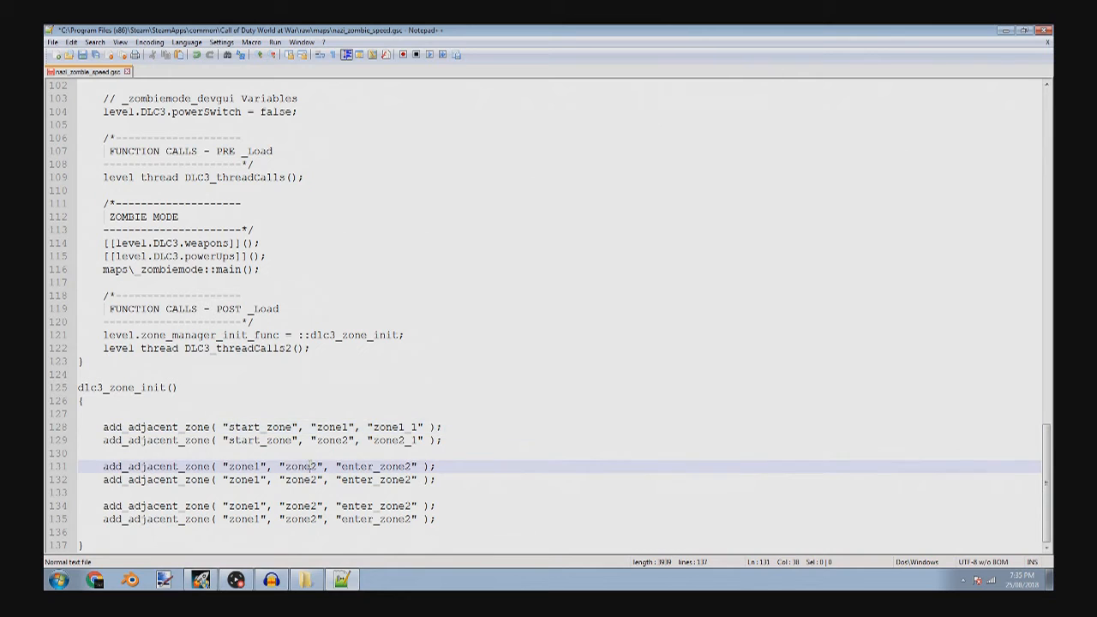
{"action": "double_click", "coordinate": [397, 466]}
{"action": "type", "text": "zone"}
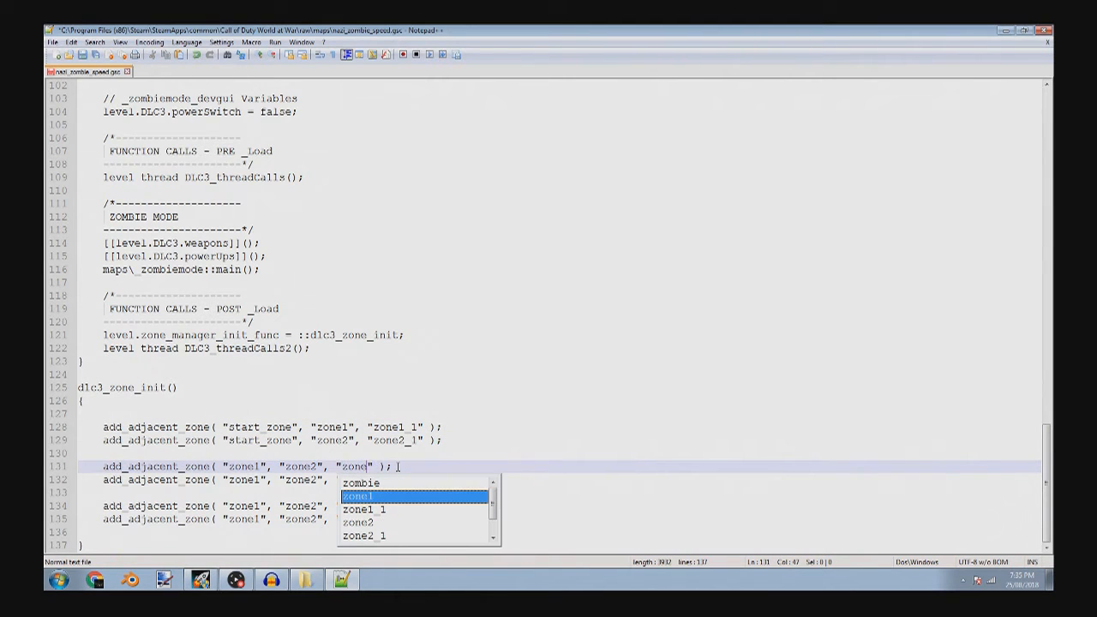
{"action": "type", "text": "2_2"}
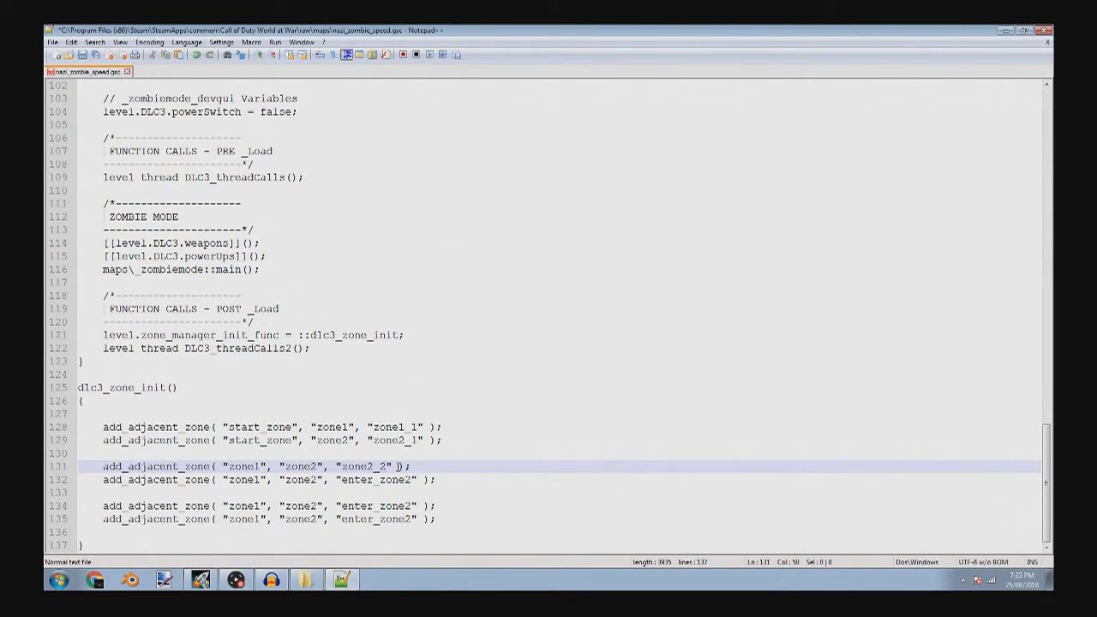
- In the second zone1 line, set the adjacent zone to start_zone and the flag to start_zone1
{"action": "double_click", "coordinate": [372, 480]}
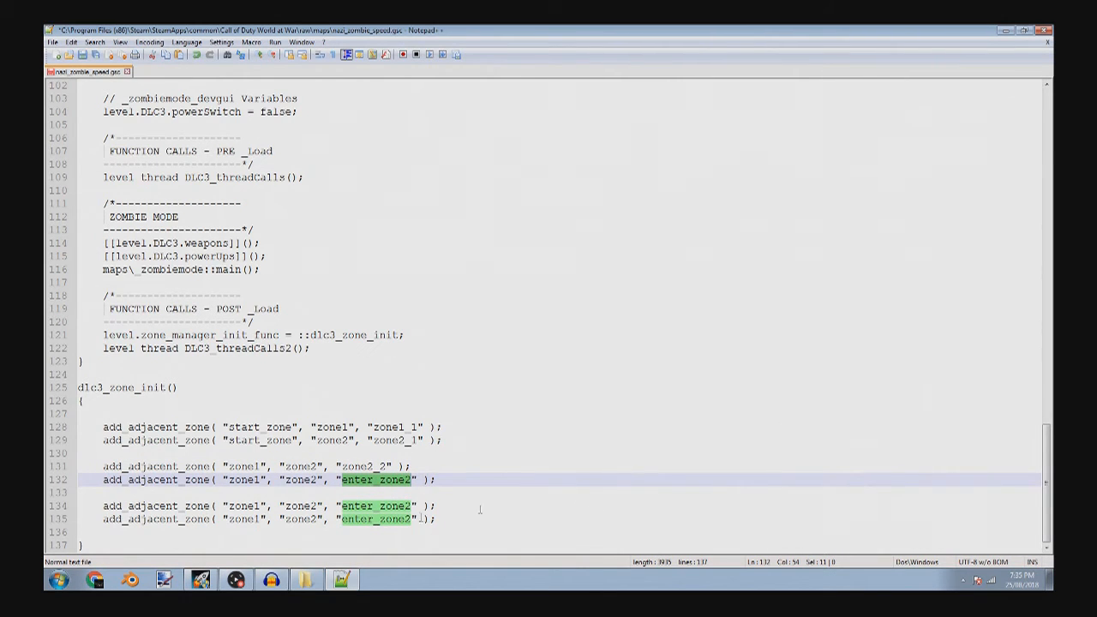
{"action": "left_click", "coordinate": [256, 480]}
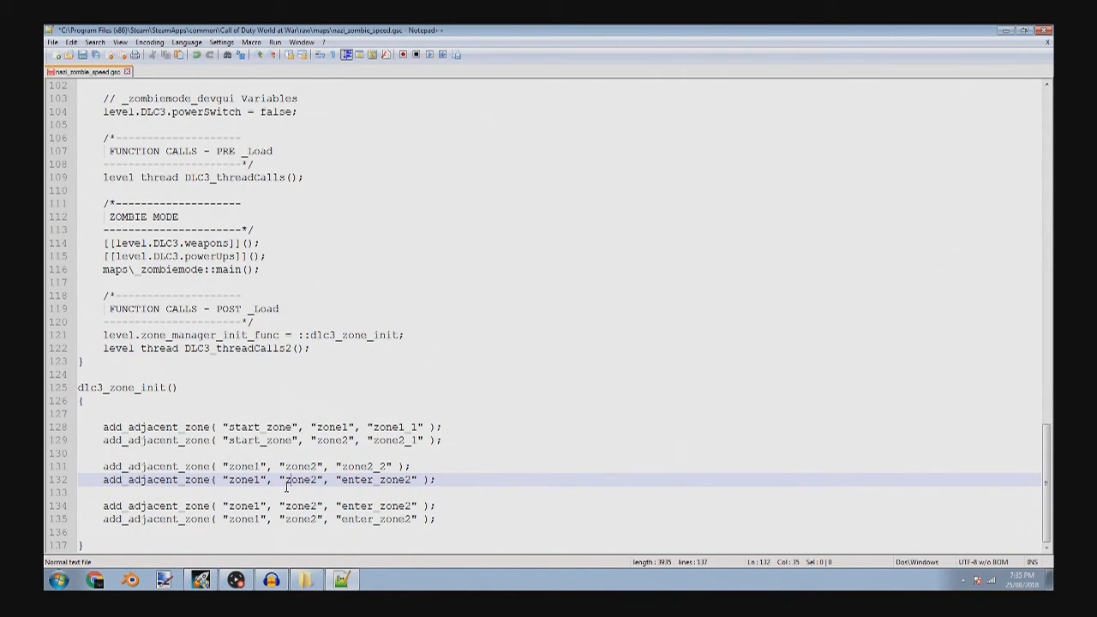
{"action": "double_click", "coordinate": [288, 481]}
{"action": "type", "text": "start"}
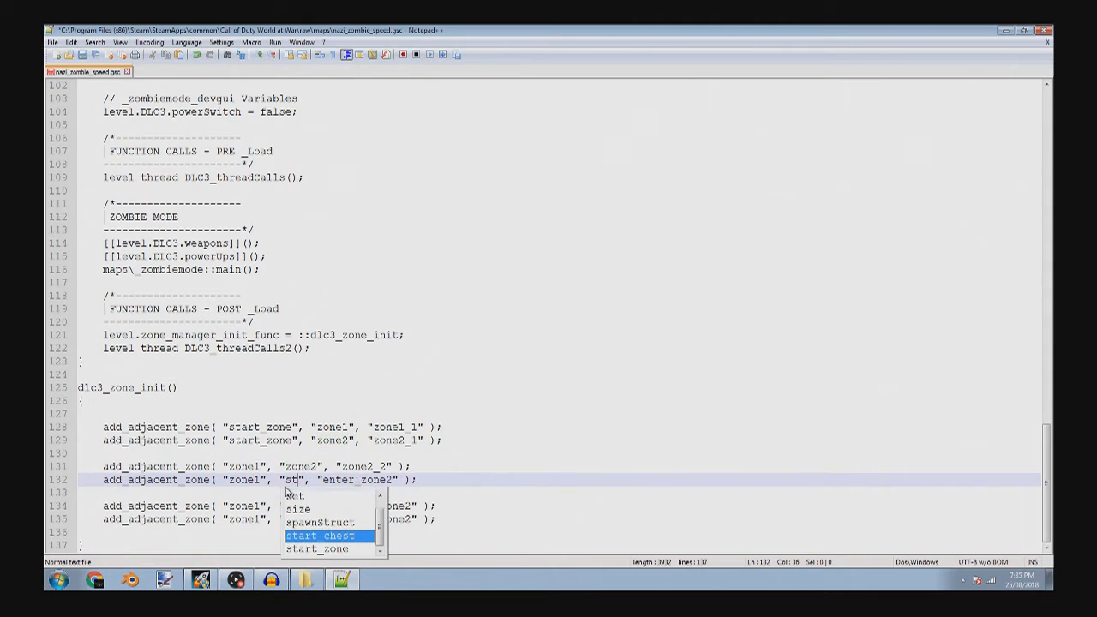
{"action": "key", "text": "Left"}
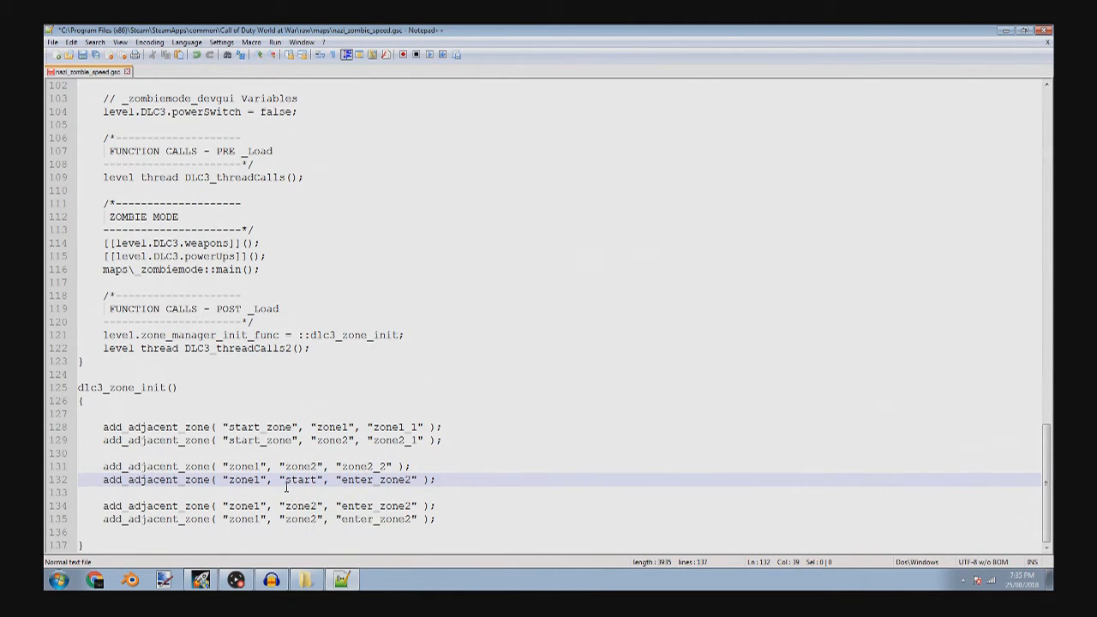
{"action": "type", "text": "_zone"}
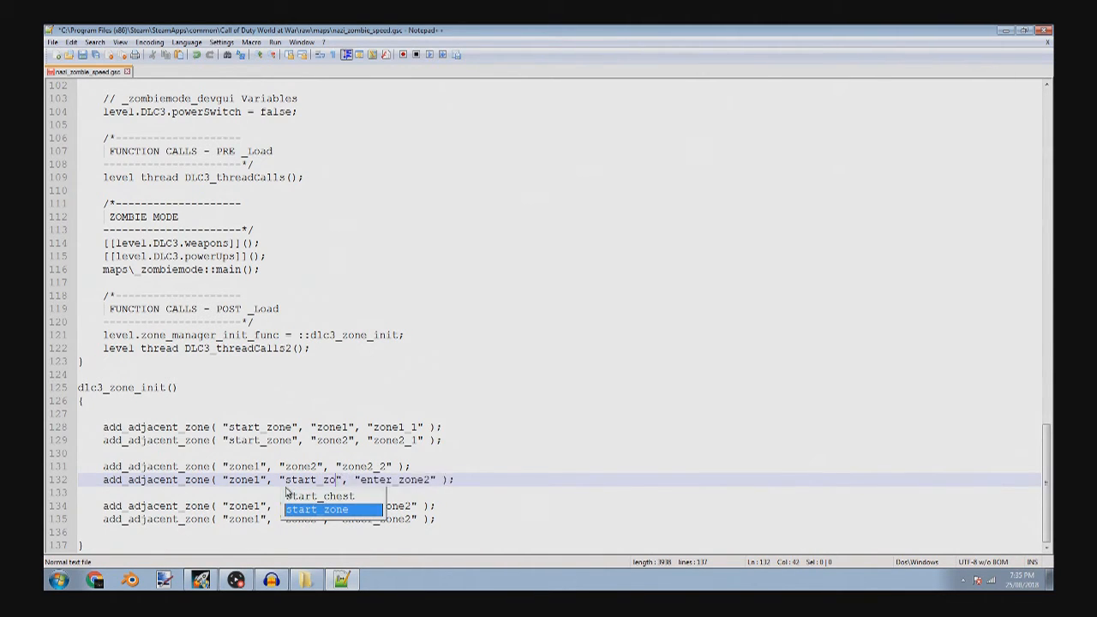
{"action": "key", "text": "Right"}
{"action": "key", "text": "ctrl+shift+Right"}
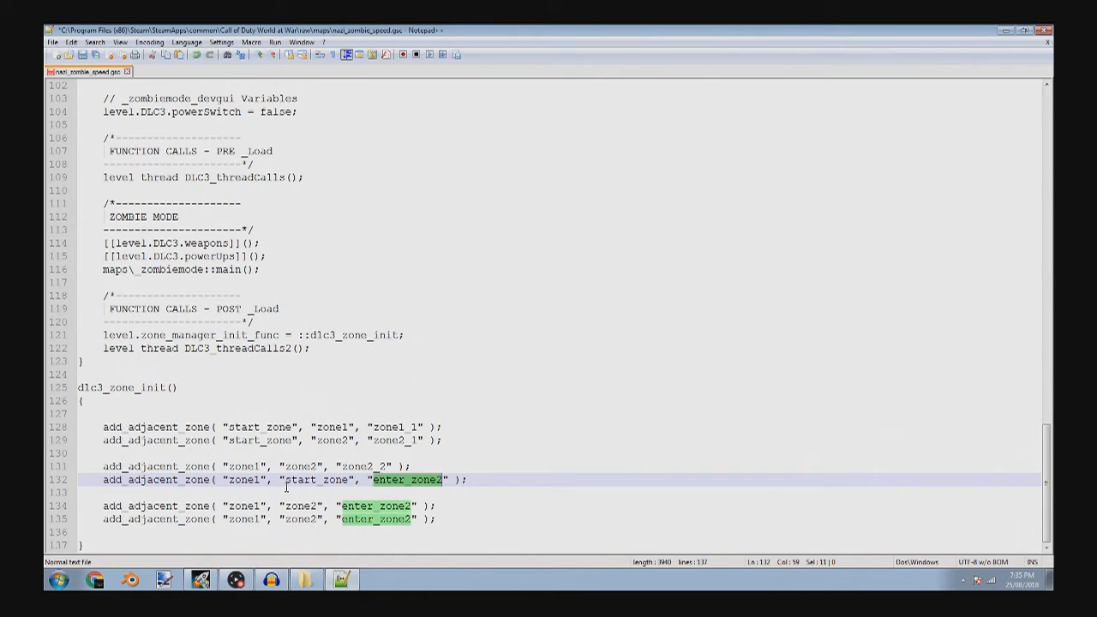
{"action": "type", "text": "start_o"}
{"action": "type", "text": "one_"}
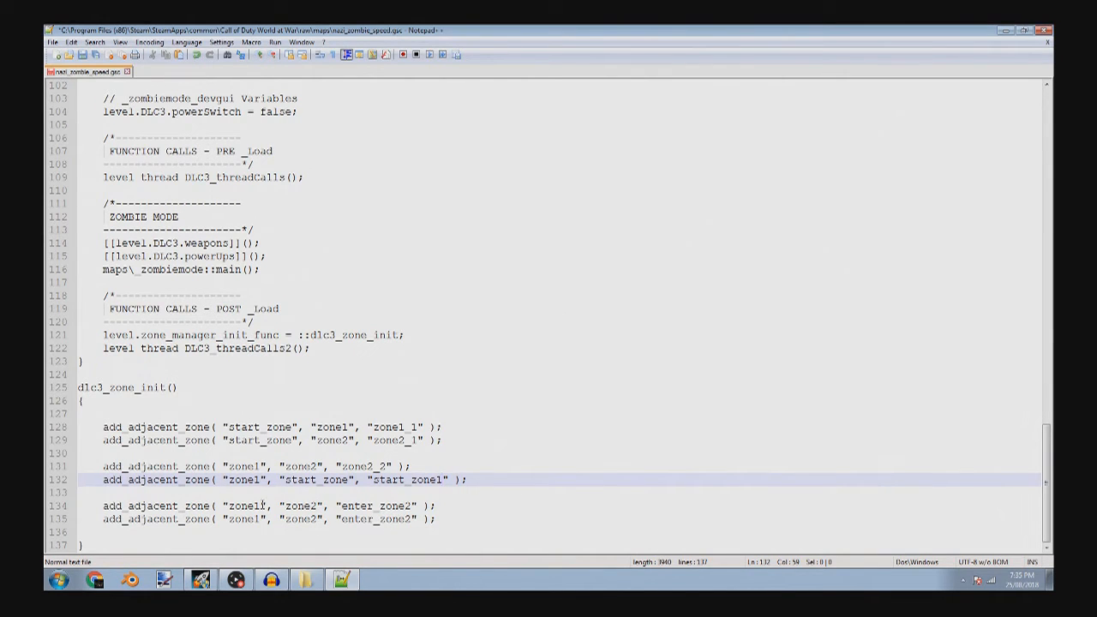
- Set the first zone argument to zone2 in both lines of the third add_adjacent_zone pair
{"action": "left_click", "coordinate": [262, 505]}
{"action": "key", "text": "BackSpace"}
{"action": "type", "text": "2"}
{"action": "key", "text": "Escape"}
{"action": "key", "text": "Down"}
{"action": "key", "text": "BackSpace"}
{"action": "type", "text": "2"}
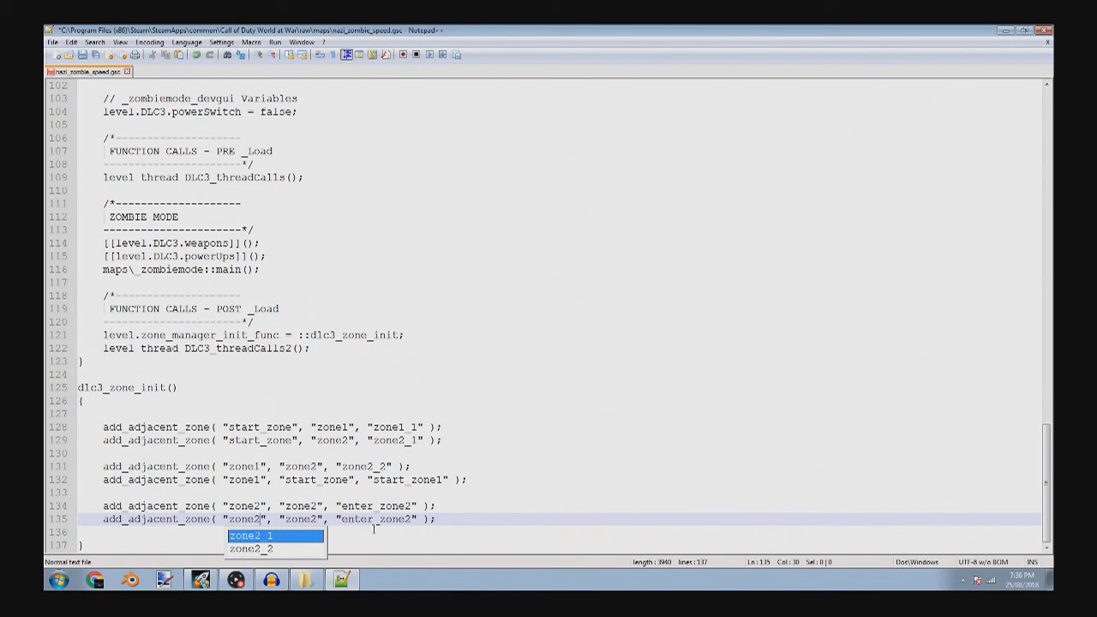
- In the zone2 pair, set the second line's adjacent zone to start_zone and the first line's to zone1
{"action": "double_click", "coordinate": [312, 519]}
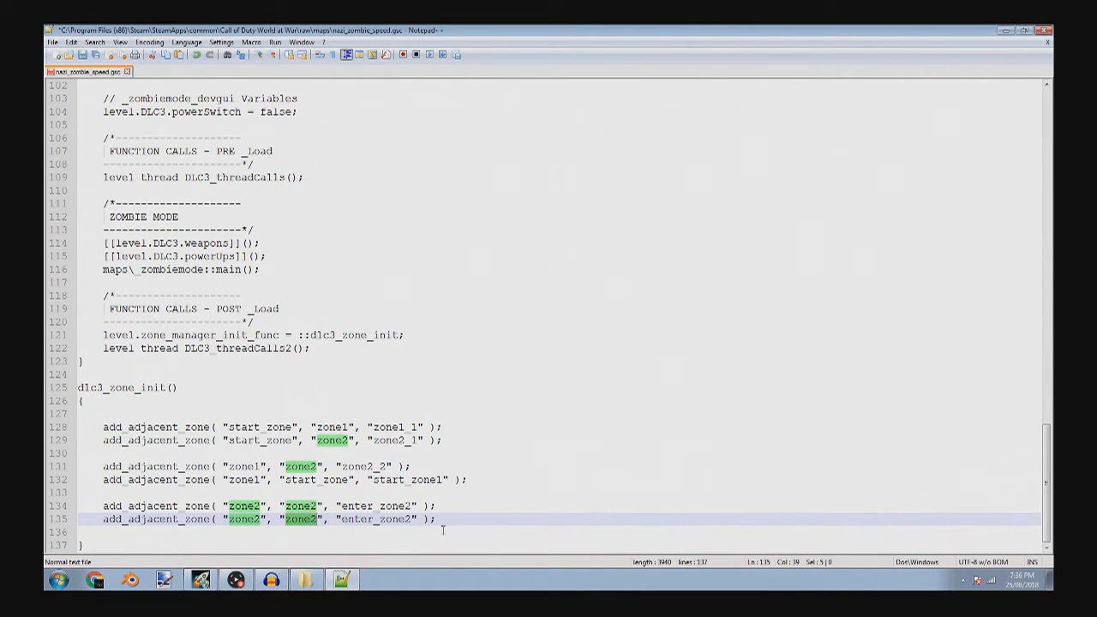
{"action": "type", "text": "star"}
{"action": "type", "text": "t_zon"}
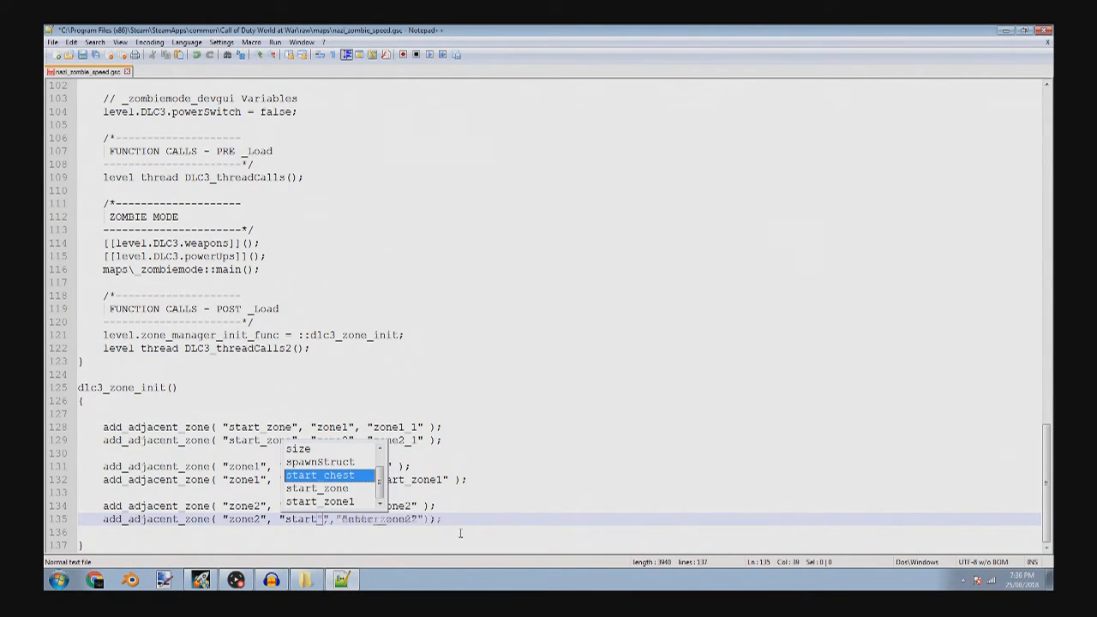
{"action": "type", "text": "e"}
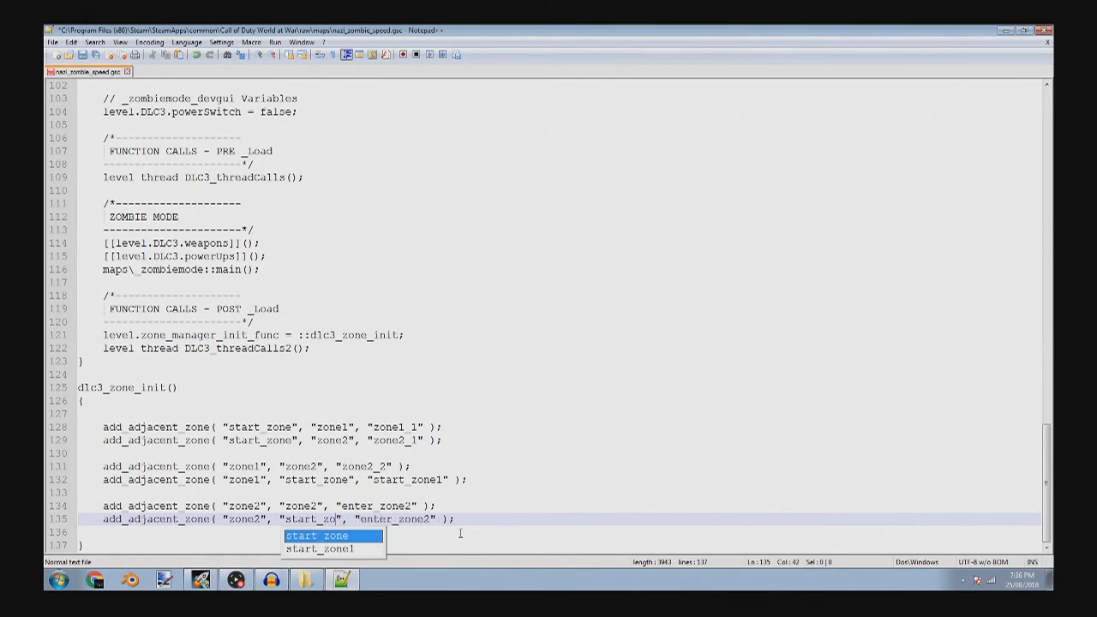
{"action": "key", "text": "Left"}
{"action": "key", "text": "Left"}
{"action": "key", "text": "Left"}
{"action": "key", "text": "Up"}
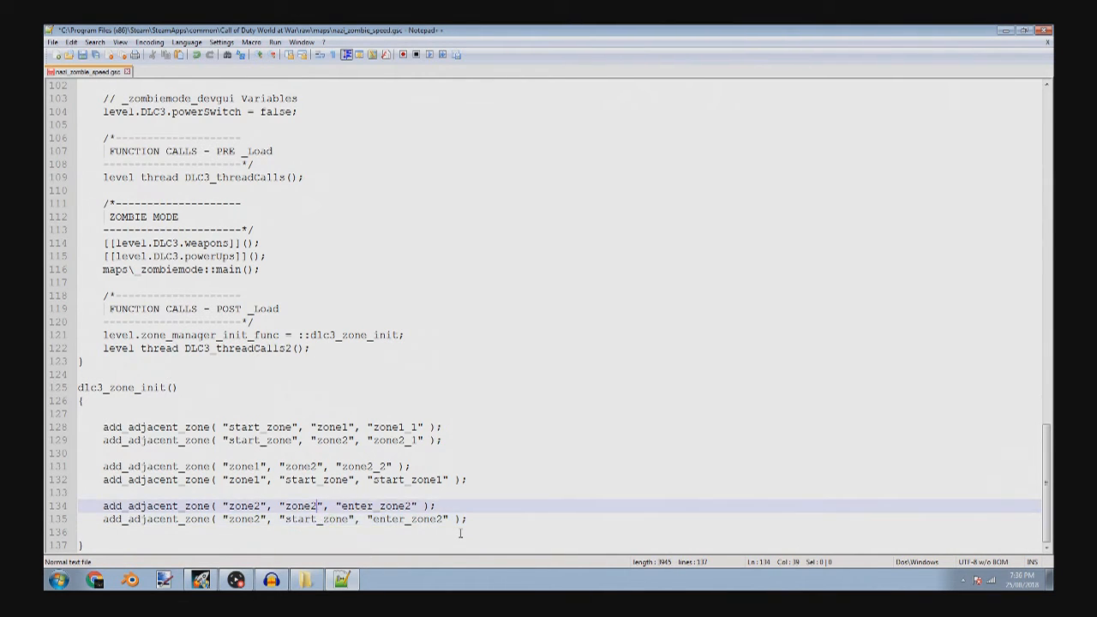
{"action": "key", "text": "BackSpace"}
{"action": "type", "text": "1"}
- Set the zone2 pair's flags to zone1_2 in the first line and start_zone2 in the second, and save the script
{"action": "left_click", "coordinate": [387, 489]}
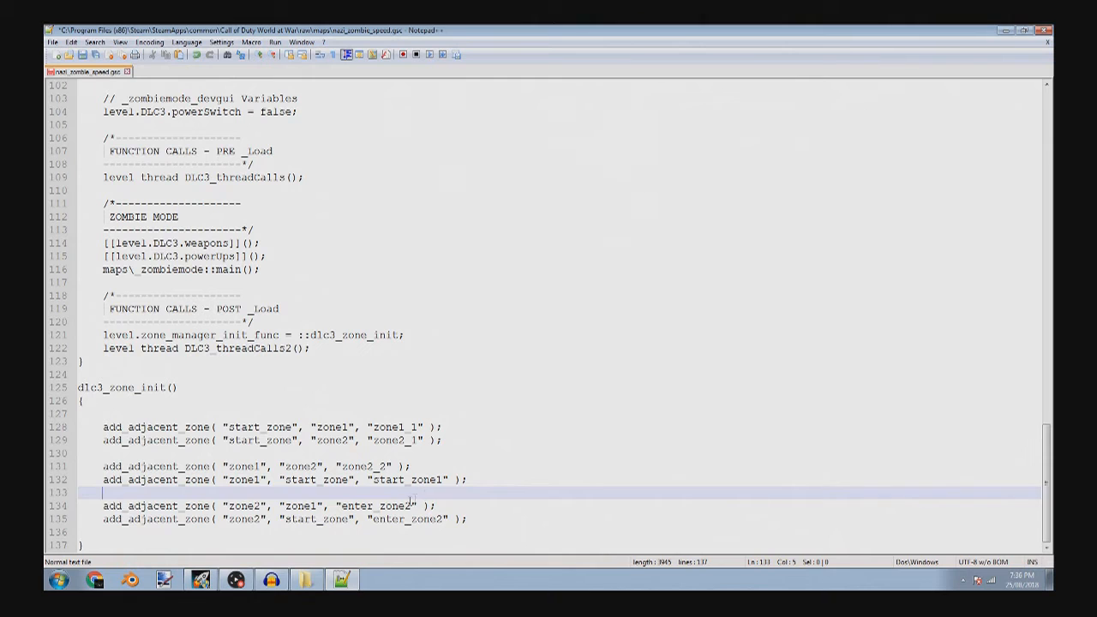
{"action": "double_click", "coordinate": [398, 507]}
{"action": "type", "text": "zone1_2"}
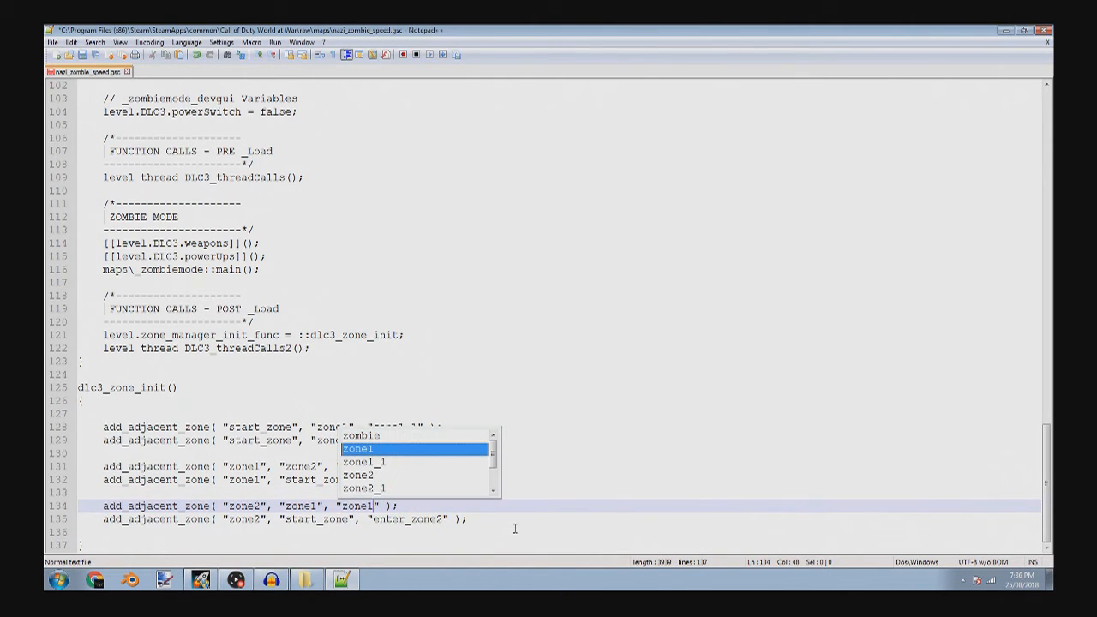
{"action": "double_click", "coordinate": [408, 520]}
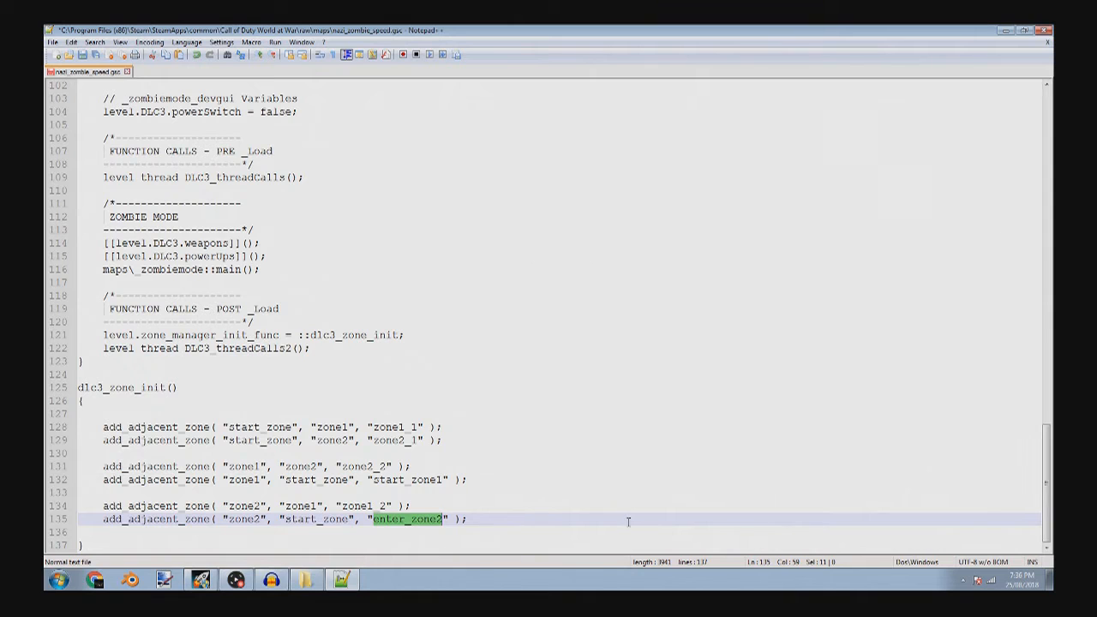
{"action": "type", "text": "start_zone3"}
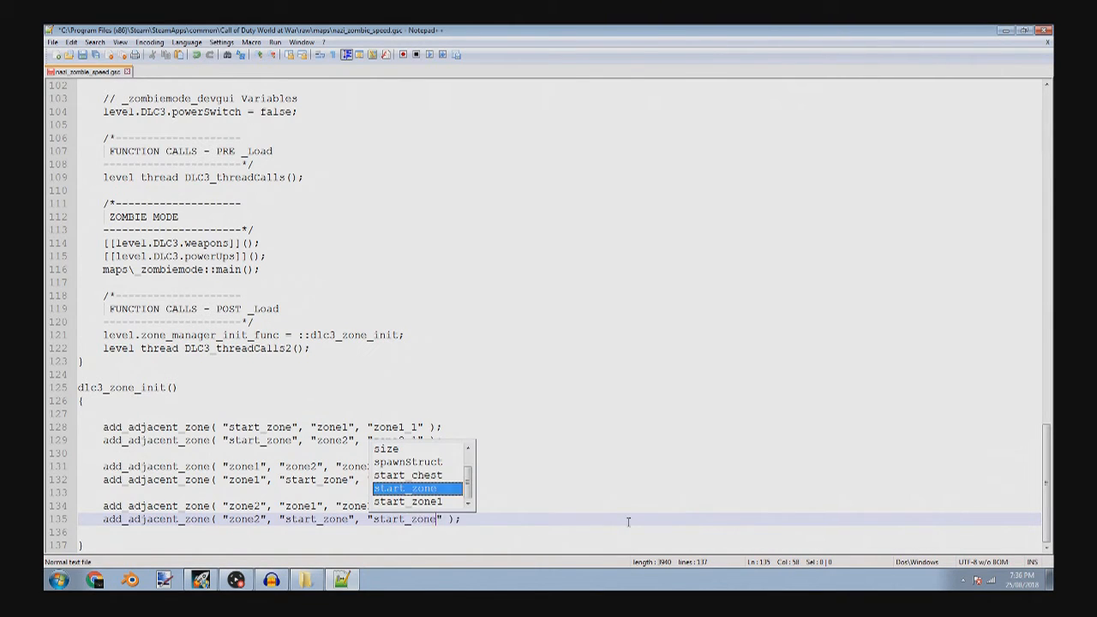
{"action": "left_click", "coordinate": [82, 55]}
- Start Radiant from the Launcher and open nazi_zombie_speed.map
{"action": "left_click", "coordinate": [201, 580]}
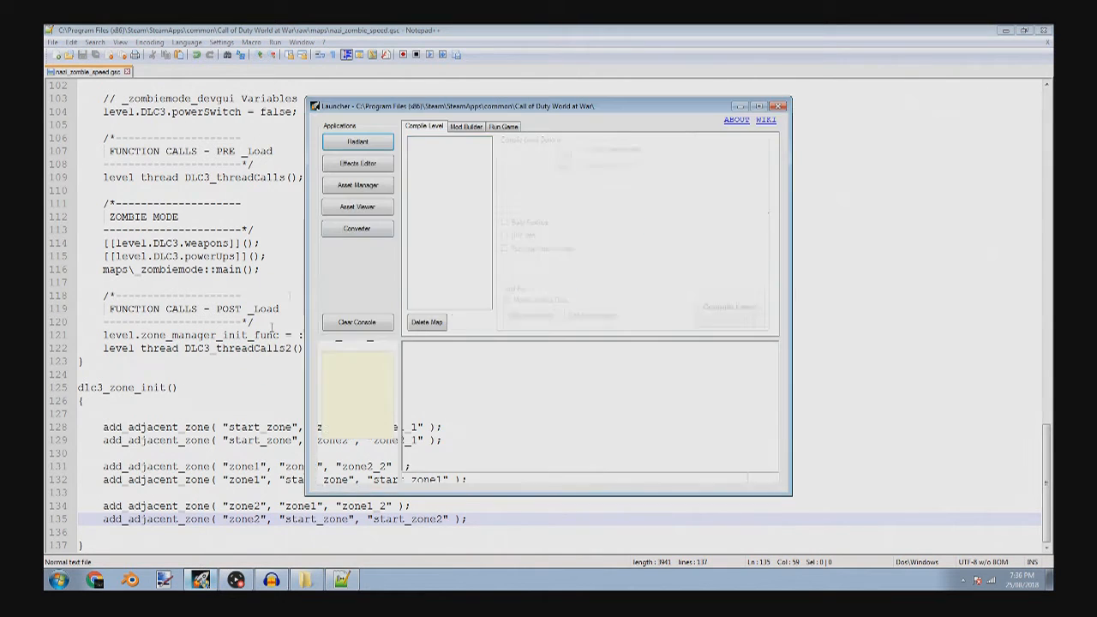
{"action": "left_click", "coordinate": [359, 141]}
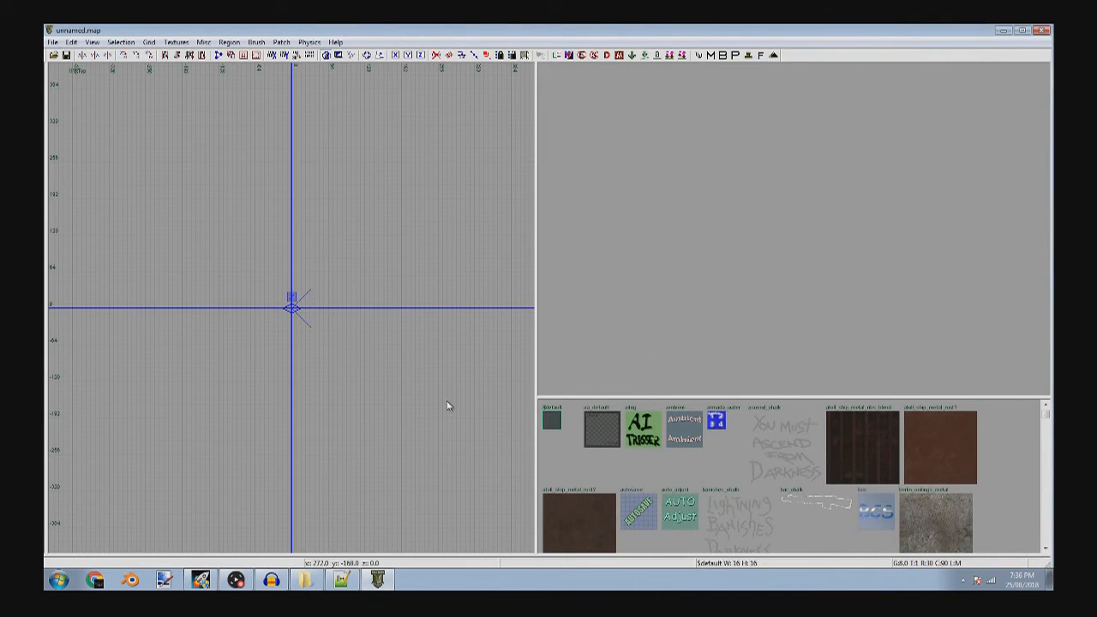
{"action": "left_click", "coordinate": [53, 43]}
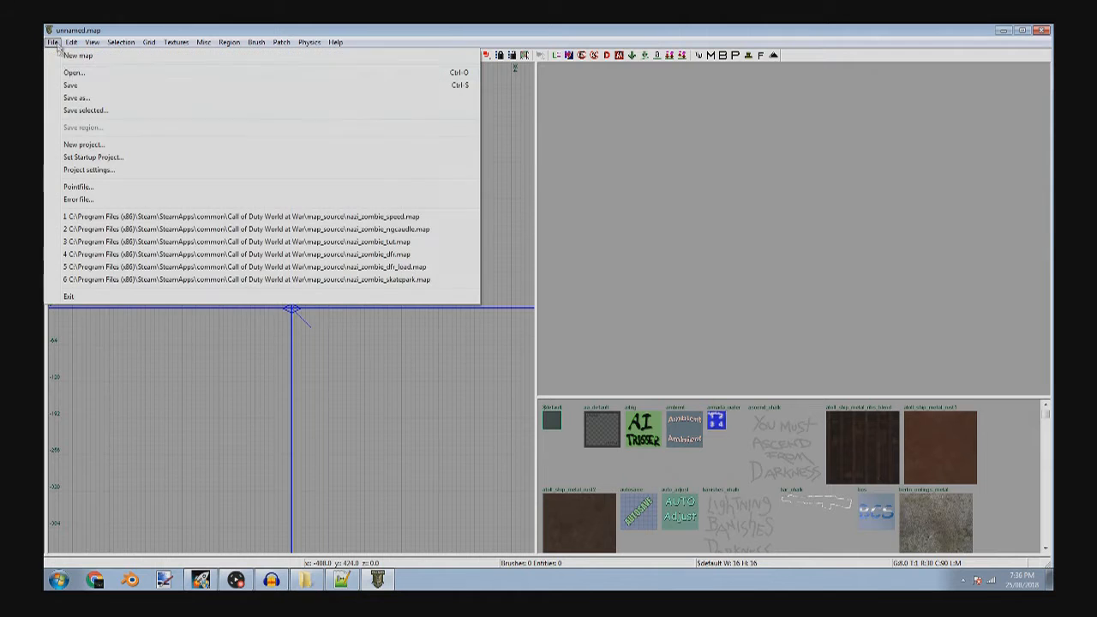
{"action": "left_click", "coordinate": [397, 218]}
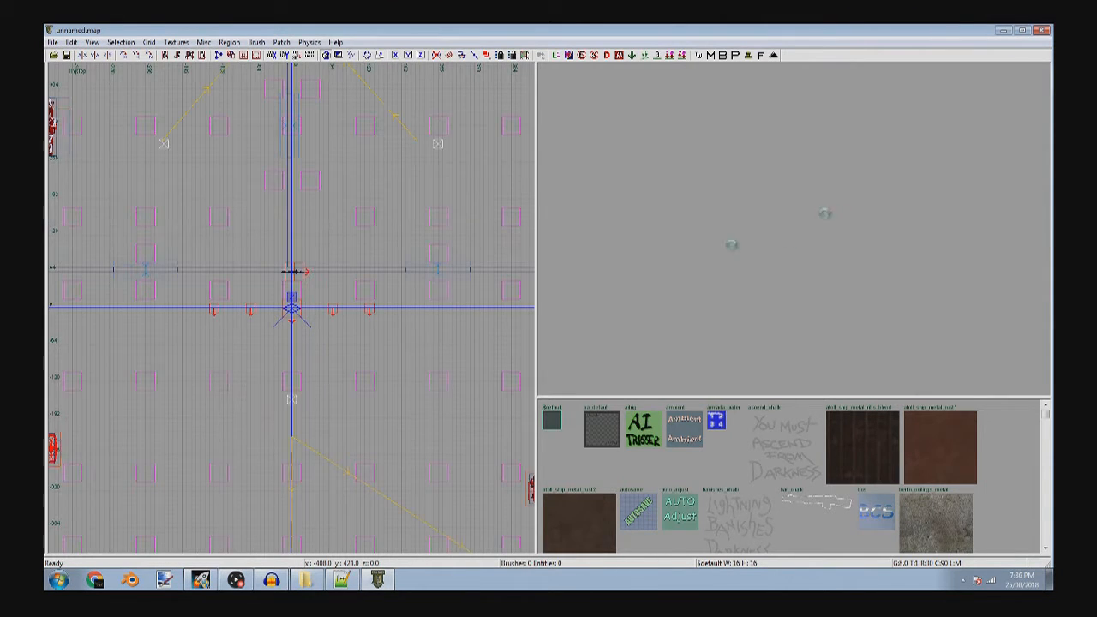
- Inspect the entity properties of the door_left trigger and compare its script_flag with the flags in the GSC script
{"action": "mouse_move", "coordinate": [805, 275]}
{"action": "right_mouse_down"}
{"action": "mouse_move", "coordinate": [836, 287]}
{"action": "mouse_move", "coordinate": [789, 284]}
{"action": "right_mouse_up"}
{"action": "left_click", "coordinate": [775, 305], "text": "shift"}
{"action": "key", "text": "n"}
{"action": "right_click_drag", "start_coordinate": [853, 324], "coordinate": [823, 392]}
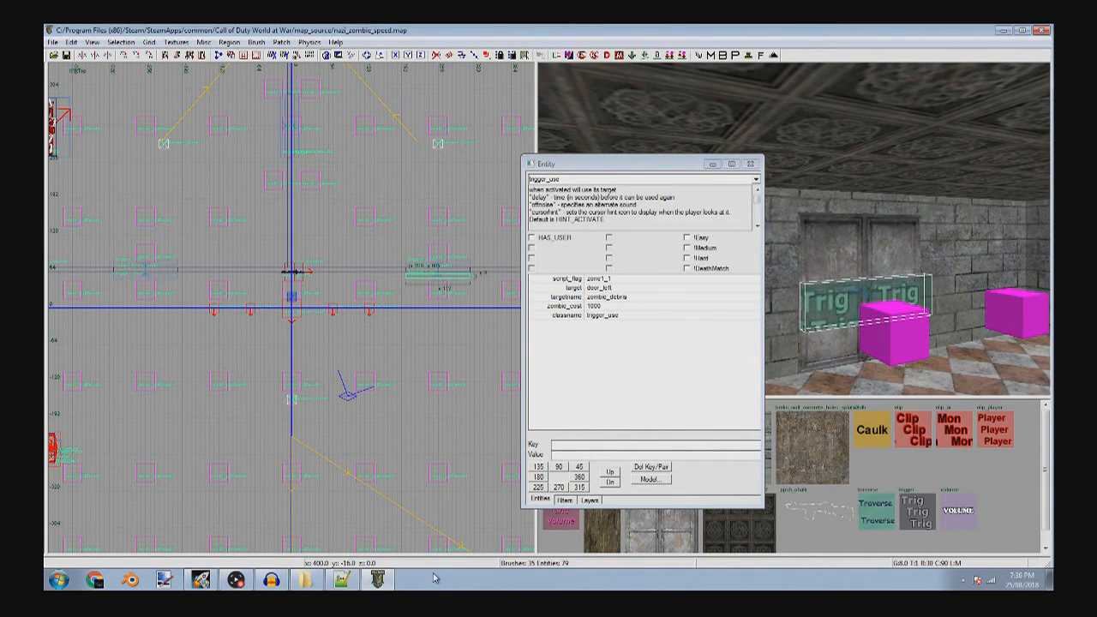
{"action": "left_click", "coordinate": [341, 580]}
{"action": "left_click", "coordinate": [341, 580]}
{"action": "key", "text": "Escape"}
- Inspect the door_mid triggers on both sides of the middle door and compare each script_flag with the GSC script
{"action": "right_click_drag", "start_coordinate": [908, 343], "coordinate": [892, 317]}
{"action": "left_click", "coordinate": [970, 332], "text": "shift"}
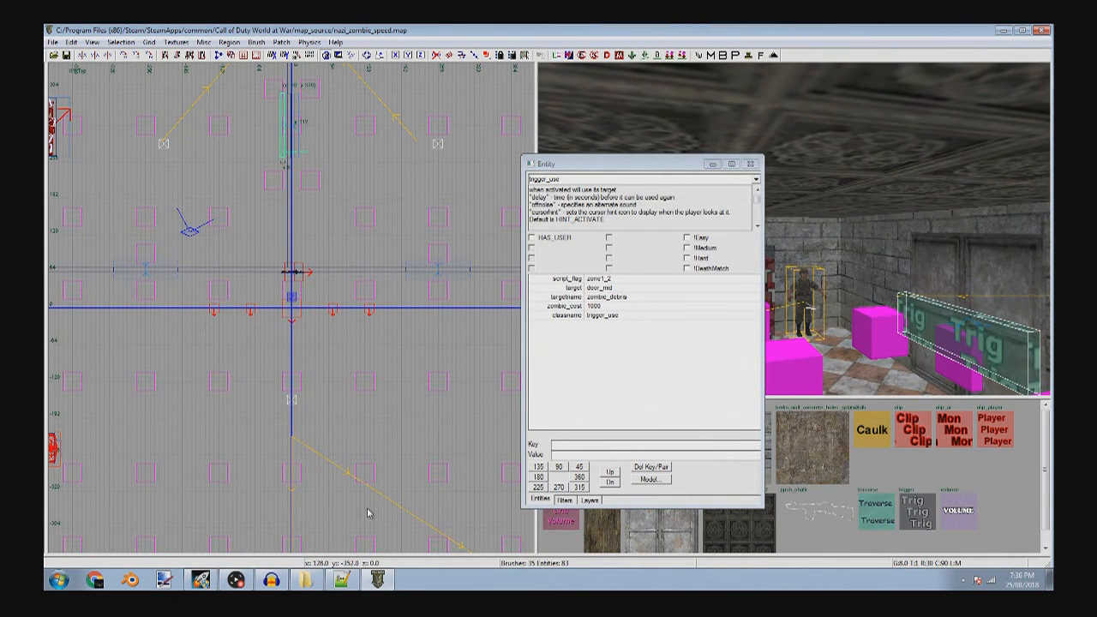
{"action": "left_click", "coordinate": [341, 580]}
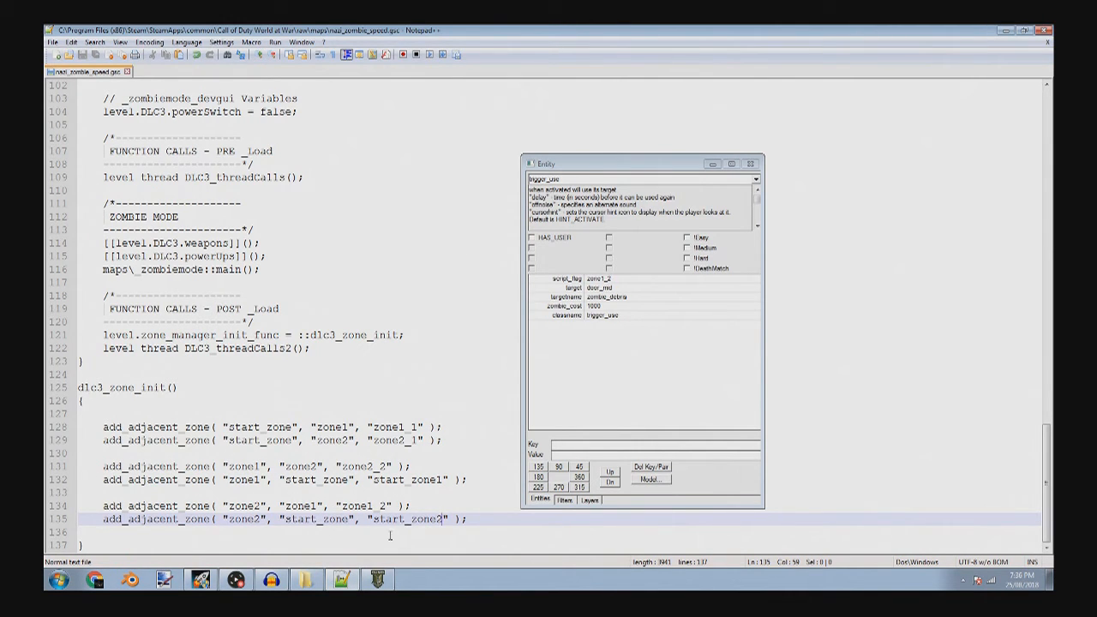
{"action": "left_click", "coordinate": [346, 581]}
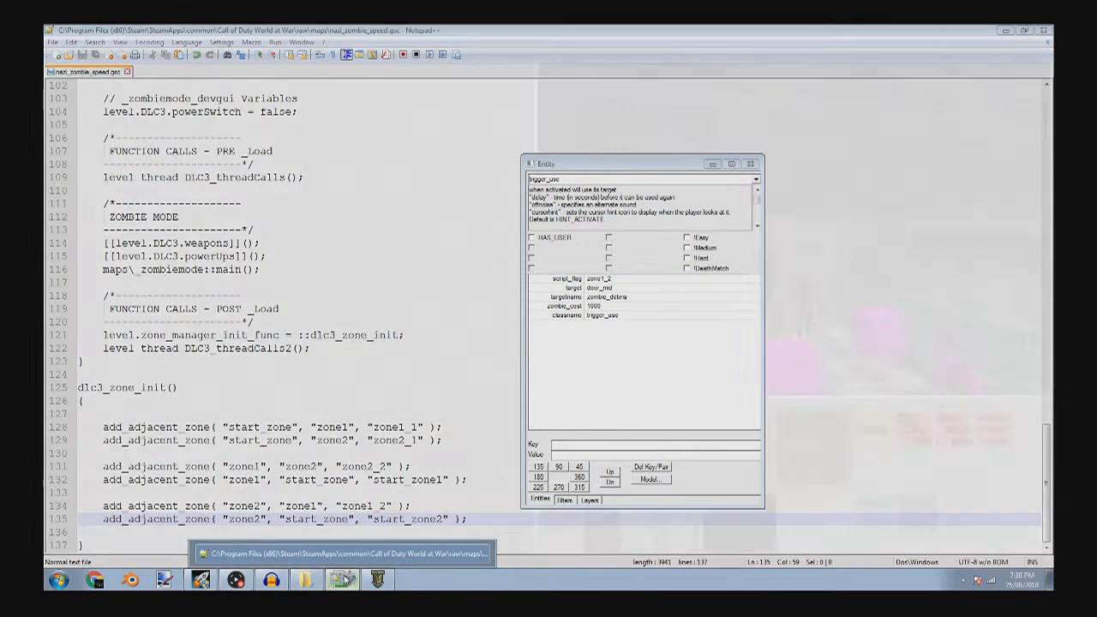
{"action": "right_click_drag", "start_coordinate": [883, 316], "coordinate": [914, 342]}
{"action": "left_click", "coordinate": [889, 331], "text": "shift"}
{"action": "left_click", "coordinate": [914, 343], "text": "shift"}
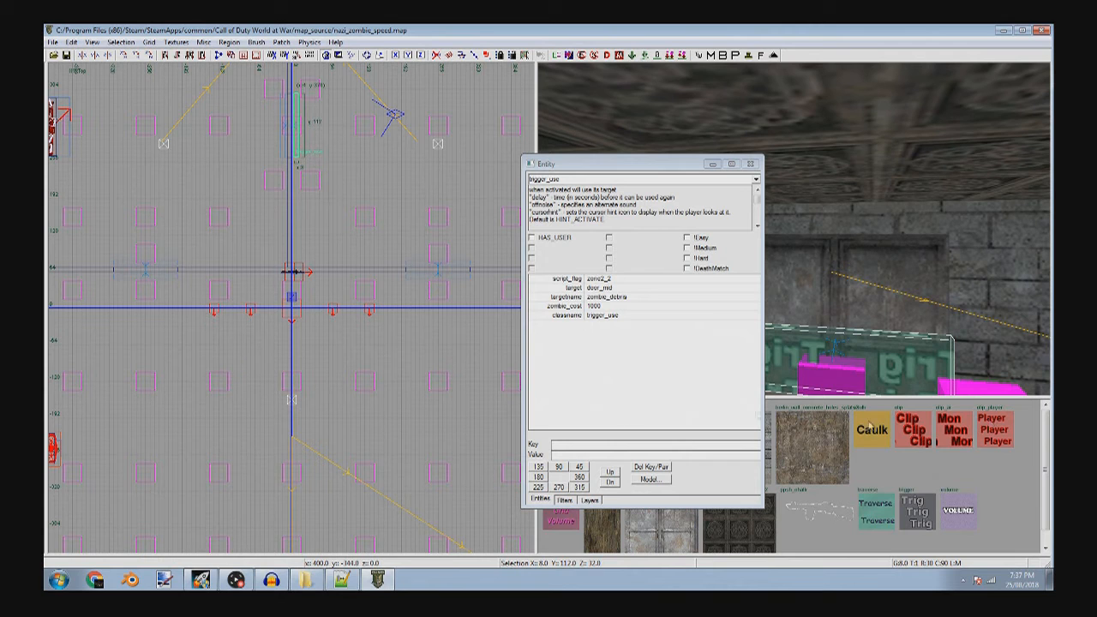
{"action": "left_click", "coordinate": [345, 582]}
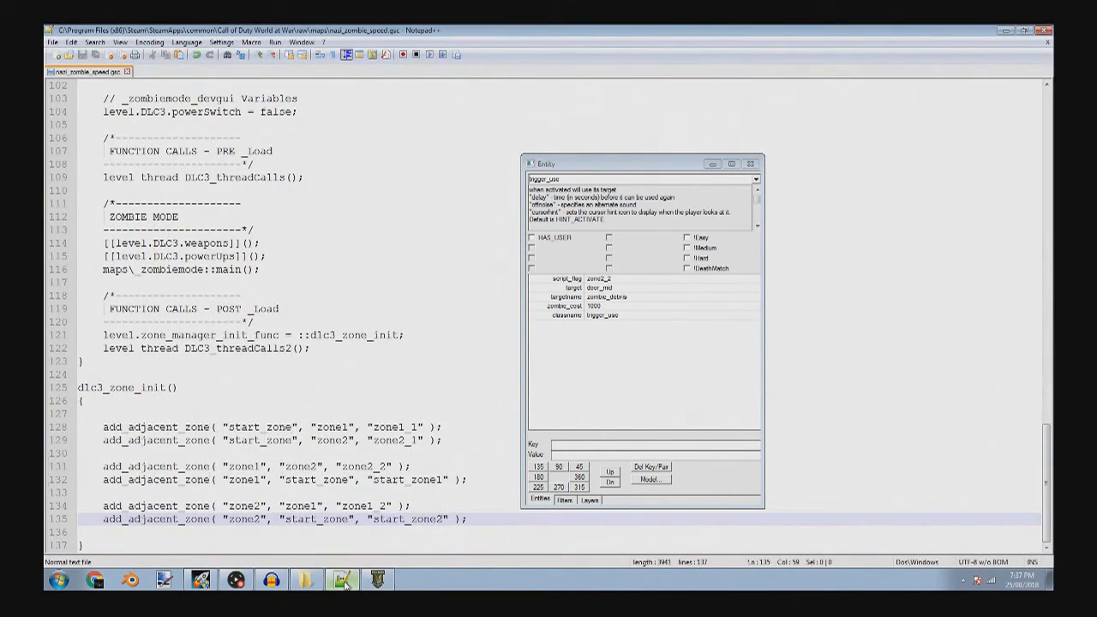
{"action": "left_click", "coordinate": [351, 581]}
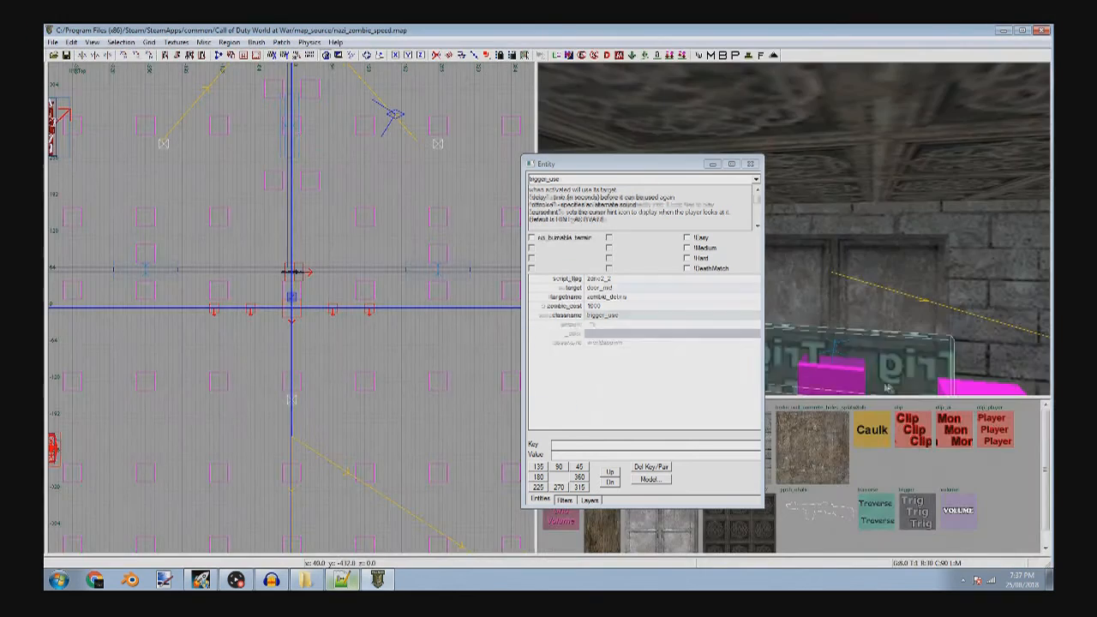
- Inspect the door_right triggers on both sides of the door and compare each script_flag with the GSC script
{"action": "right_click_drag", "start_coordinate": [903, 288], "coordinate": [857, 348]}
{"action": "left_click", "coordinate": [832, 377], "text": "shift"}
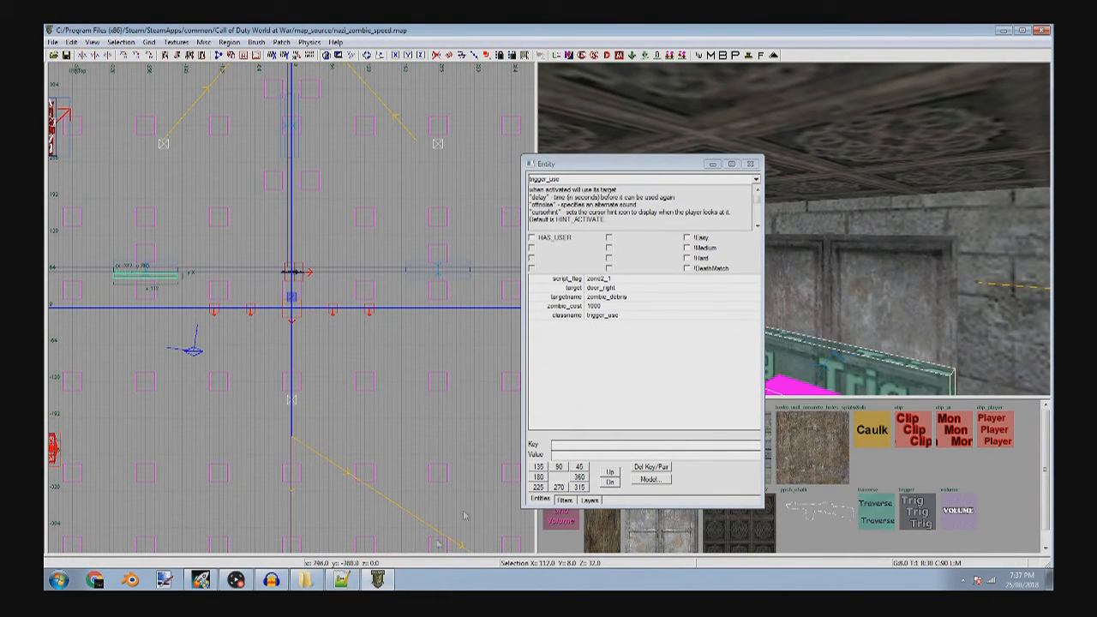
{"action": "left_click", "coordinate": [340, 581]}
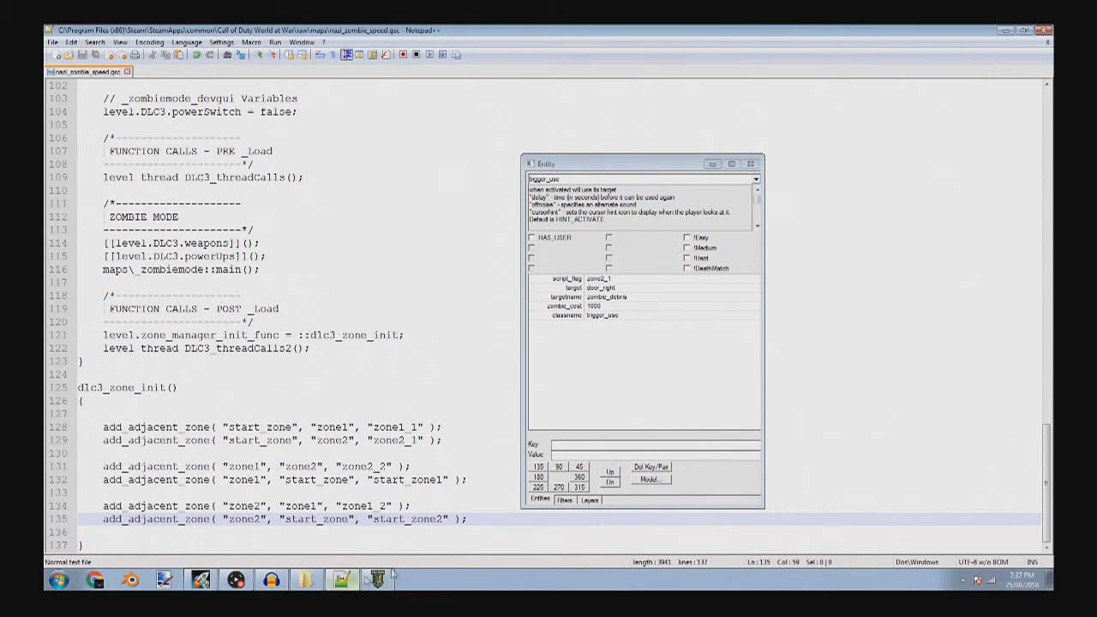
{"action": "left_click", "coordinate": [347, 581]}
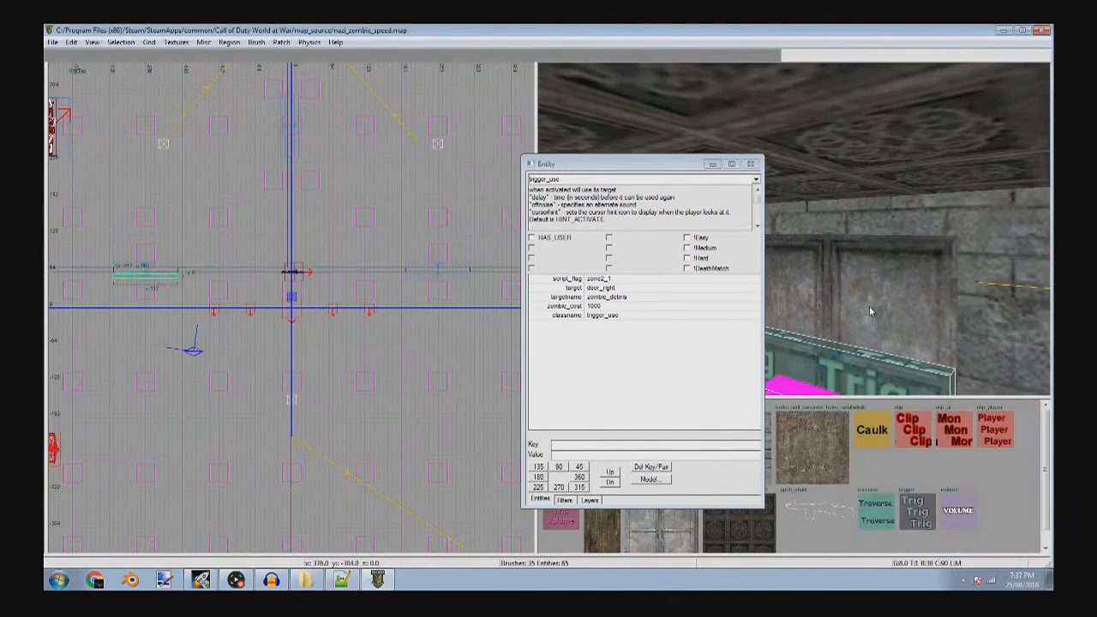
{"action": "key", "text": "Escape"}
{"action": "right_click_drag", "start_coordinate": [868, 314], "coordinate": [872, 320]}
{"action": "left_click", "coordinate": [843, 359], "text": "shift"}
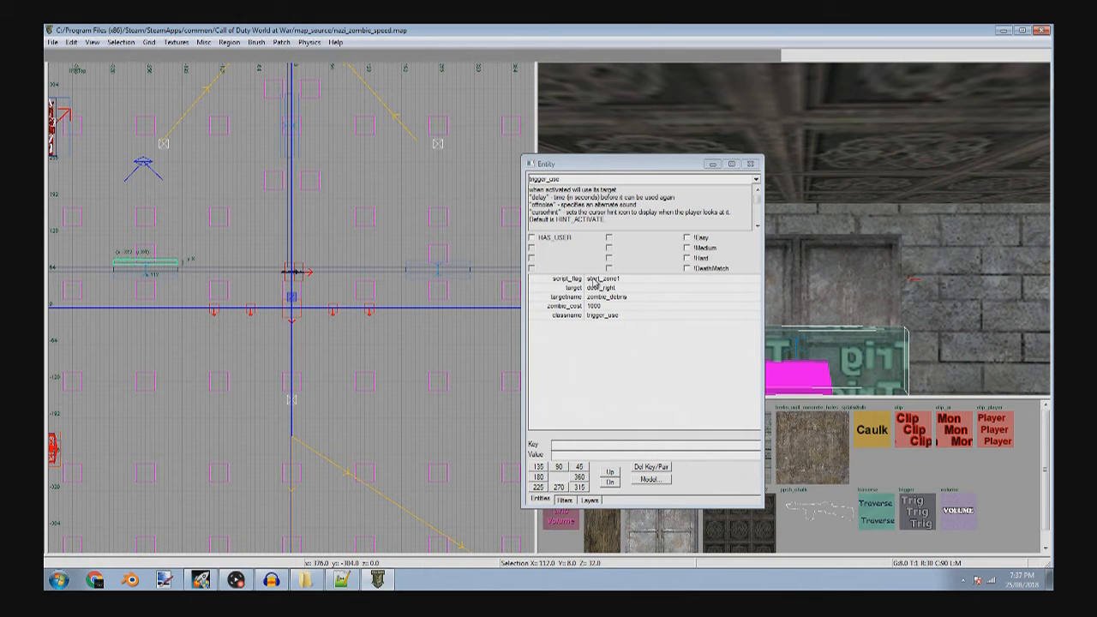
{"action": "left_click", "coordinate": [340, 581]}
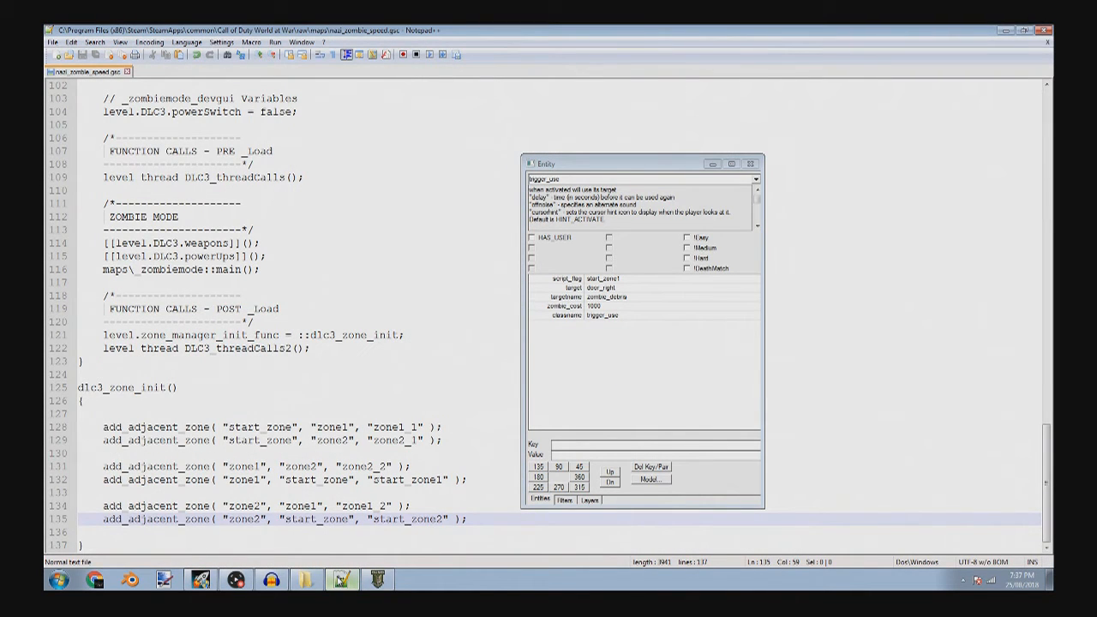
- Change the flag from zone2 to start_zone to "start_zone1" and from zone1 to start_zone to "start_zone2", and save the script
{"action": "key", "text": "BackSpace"}
{"action": "type", "text": "1"}
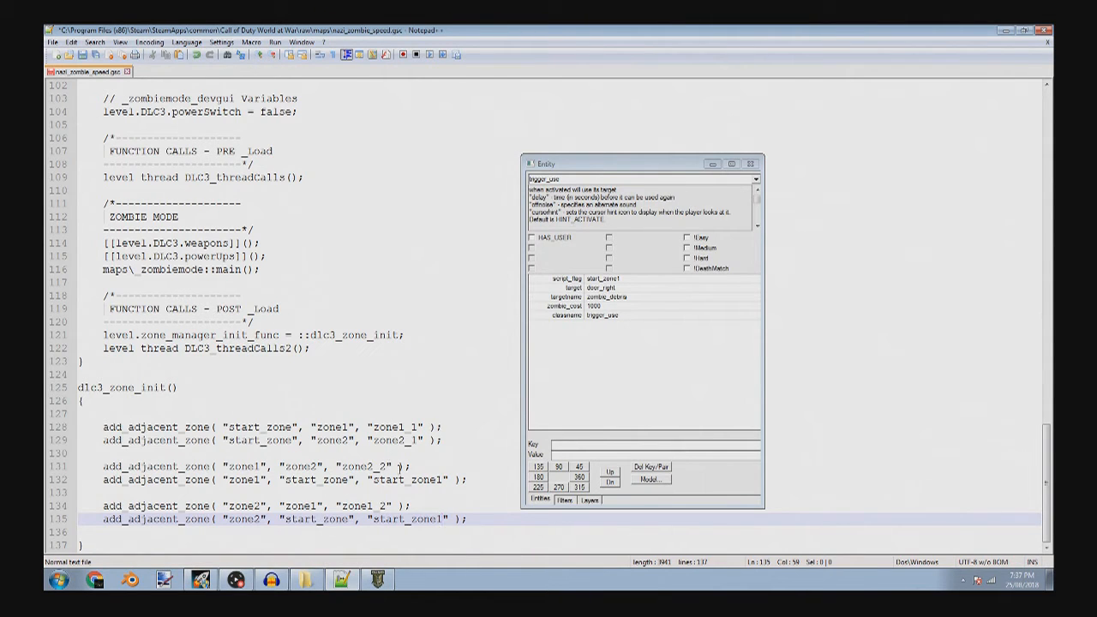
{"action": "left_click", "coordinate": [446, 480]}
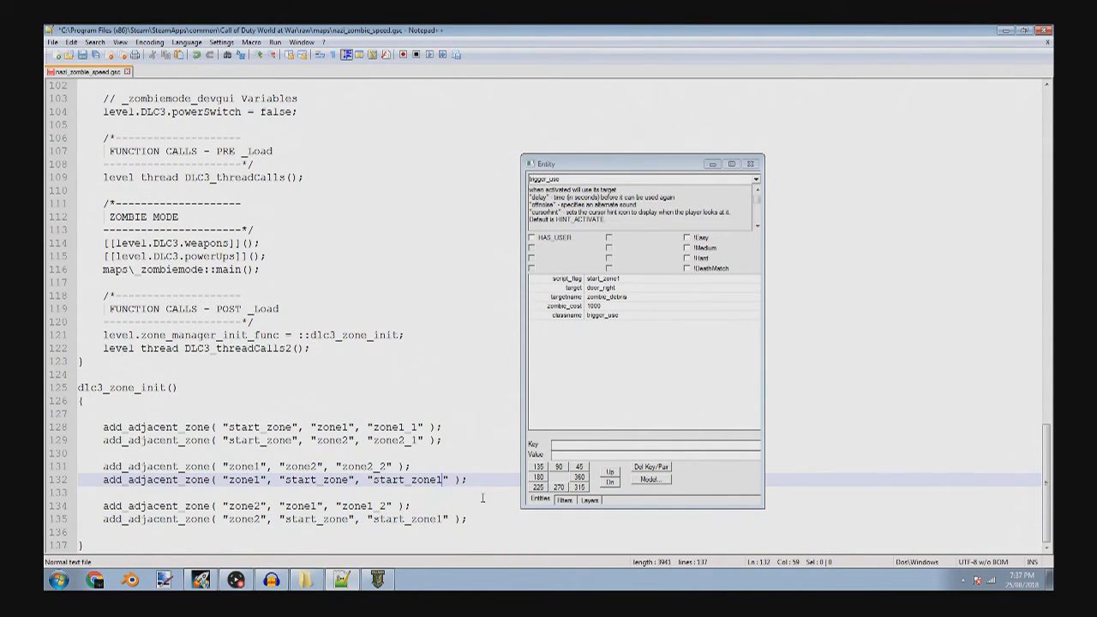
{"action": "left_click", "coordinate": [82, 54]}
- Check the script_flag of the door_left trigger in Radiant against the corrected script, and close Radiant
{"action": "left_click", "coordinate": [379, 580]}
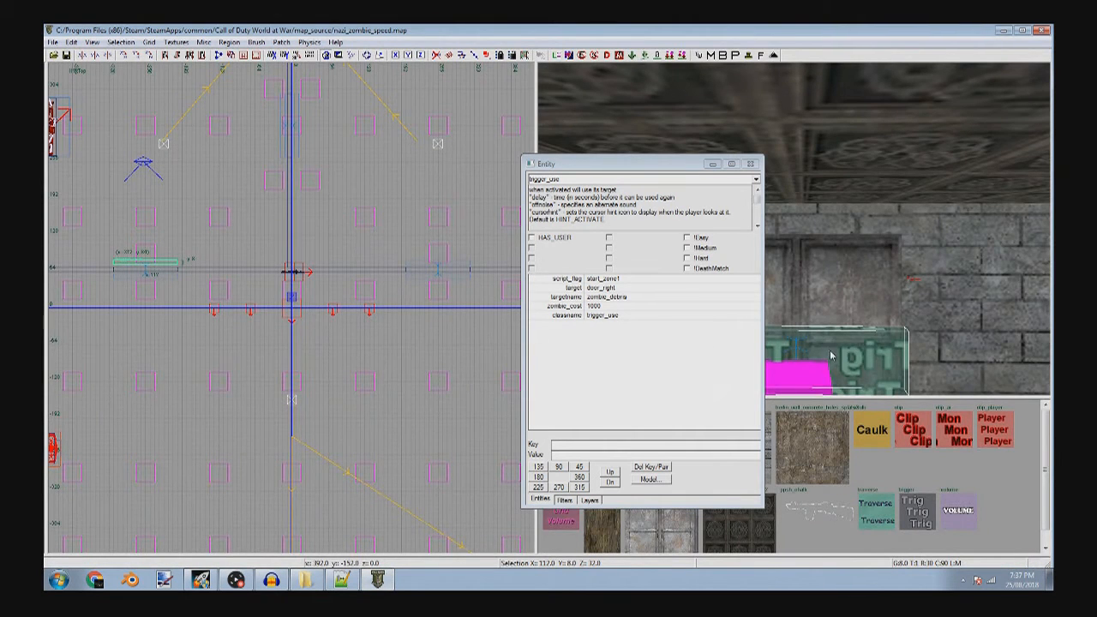
{"action": "key", "text": "Escape"}
{"action": "right_click_drag", "start_coordinate": [829, 356], "coordinate": [890, 320]}
{"action": "left_click", "coordinate": [889, 320], "text": "shift"}
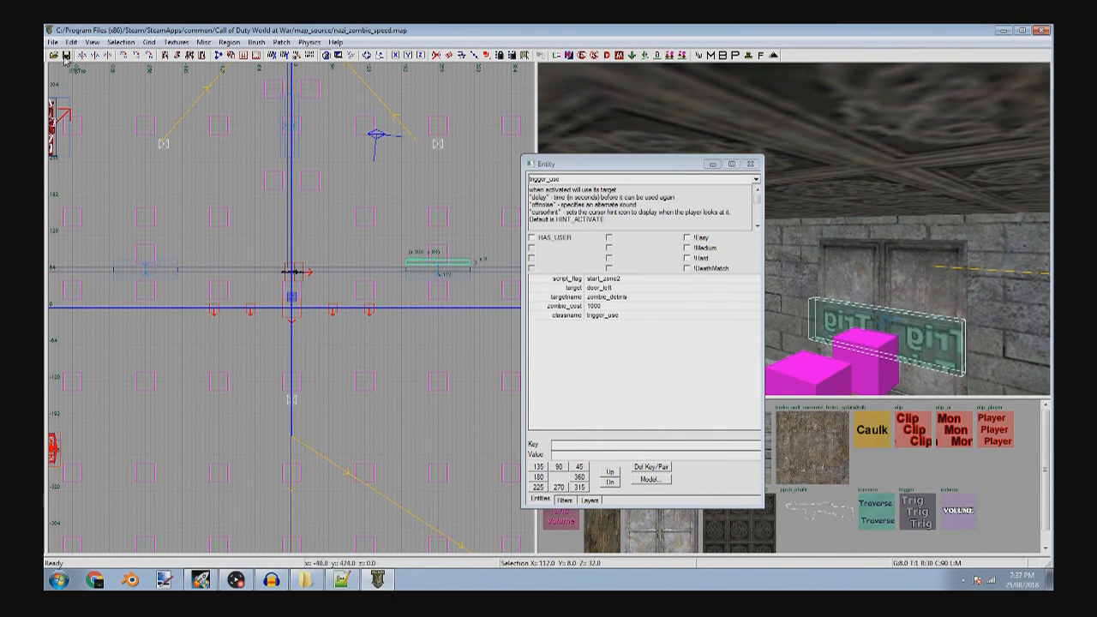
{"action": "left_click", "coordinate": [1041, 30]}
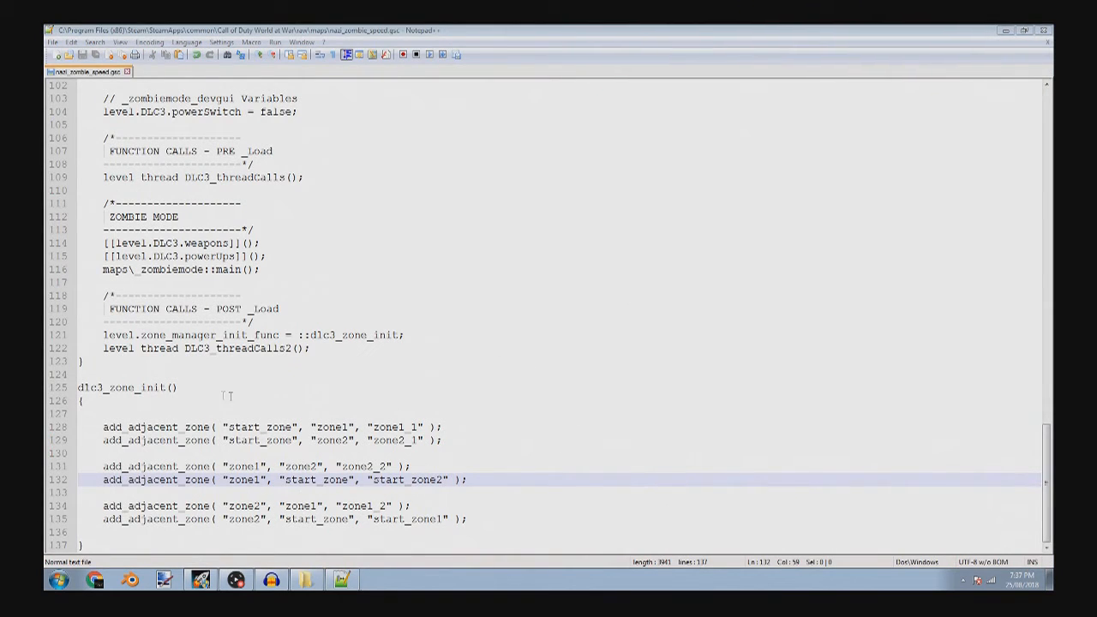
- Review the level variables in nazi_zombie_speed.gsc, from the intro string through hell hounds, magic boxes and zones, and close the script editor
{"action": "left_click", "coordinate": [107, 412]}
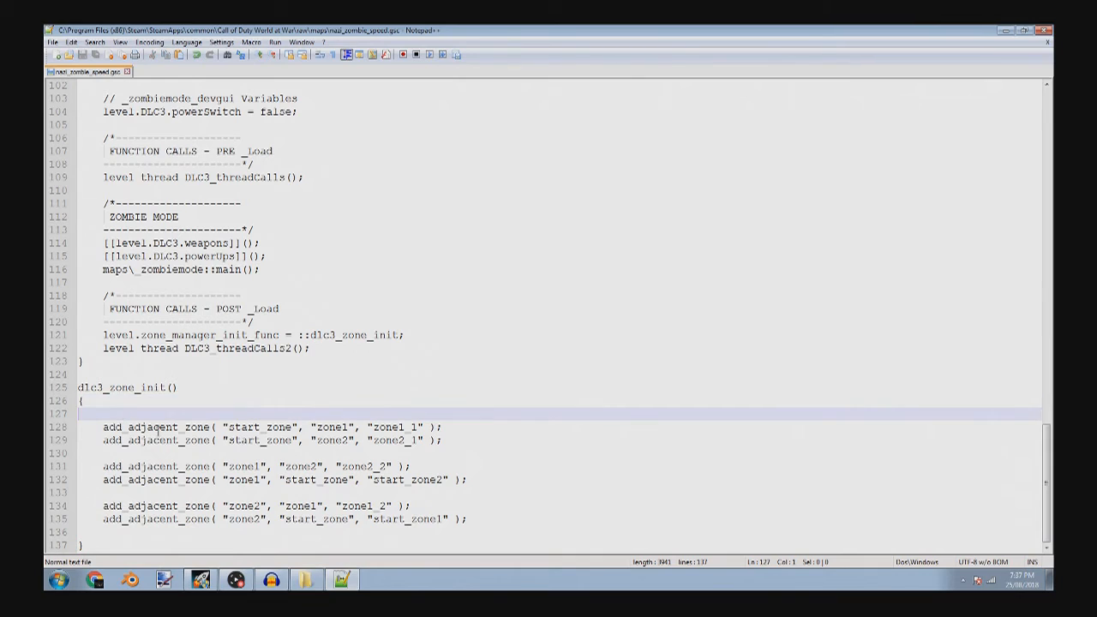
{"action": "scroll", "coordinate": [160, 427], "scroll_direction": "up", "scroll_amount": 10}
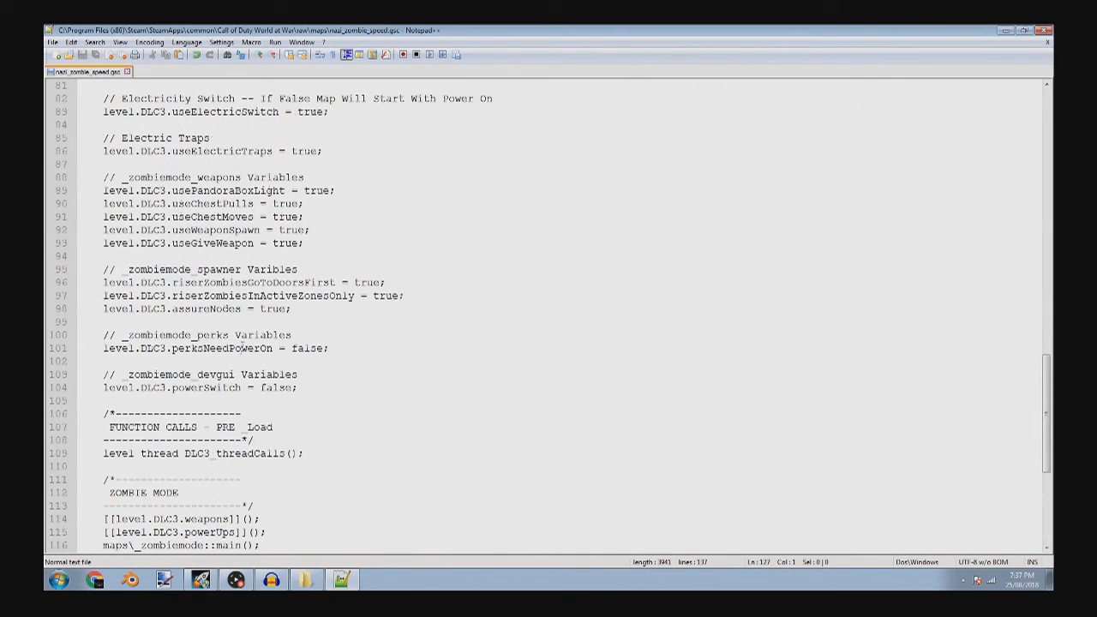
{"action": "scroll", "coordinate": [244, 324], "scroll_direction": "up", "scroll_amount": 20}
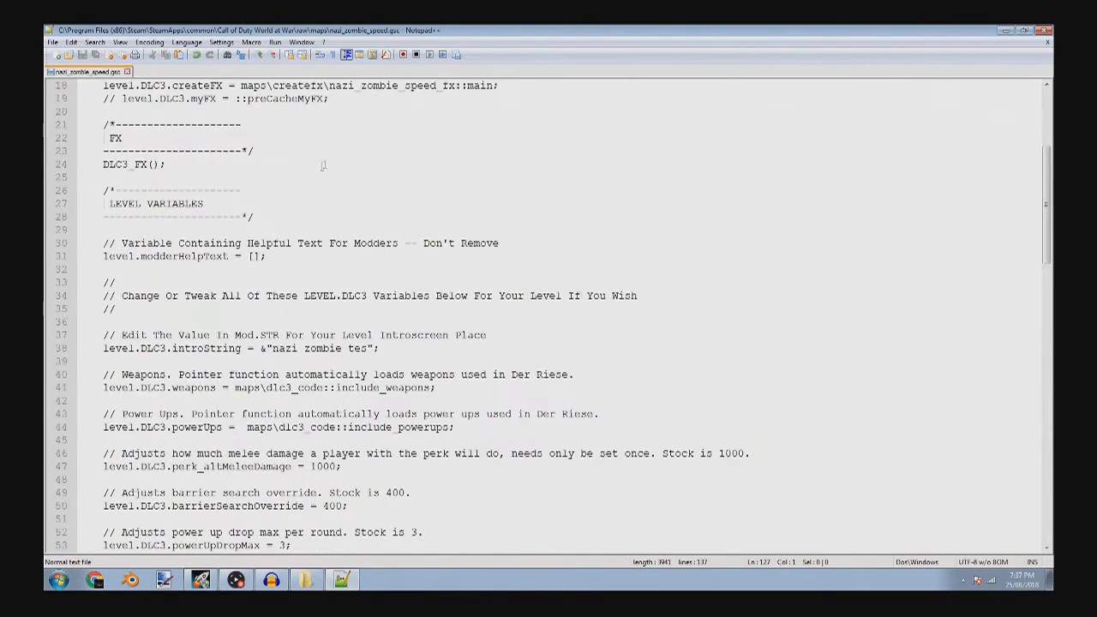
{"action": "scroll", "coordinate": [105, 290], "scroll_direction": "down", "scroll_amount": 6}
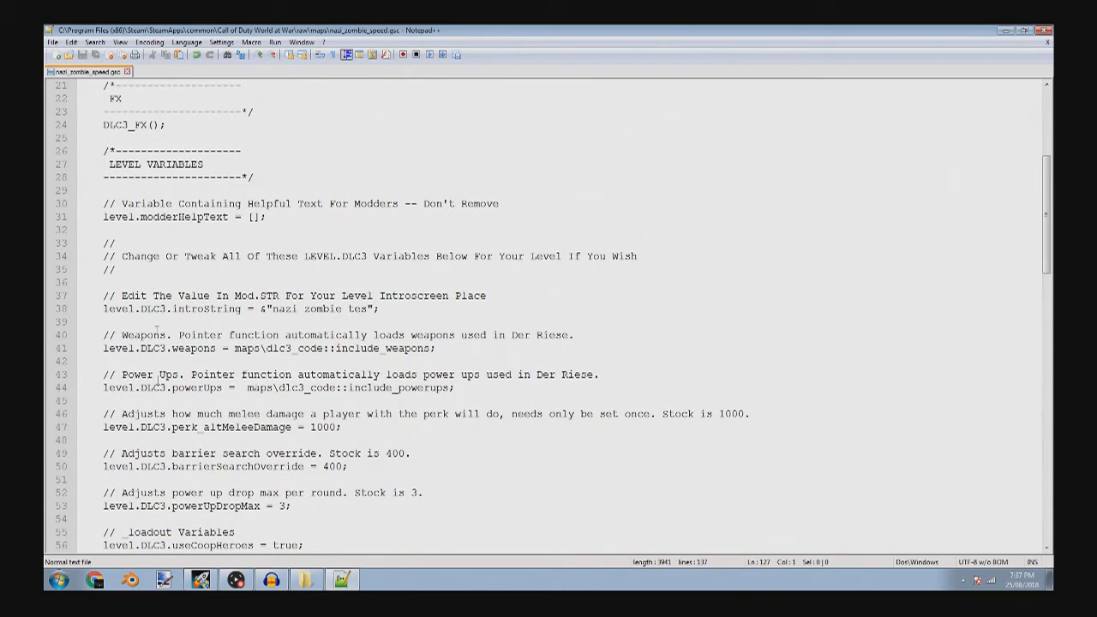
{"action": "scroll", "coordinate": [282, 400], "scroll_direction": "down", "scroll_amount": 1}
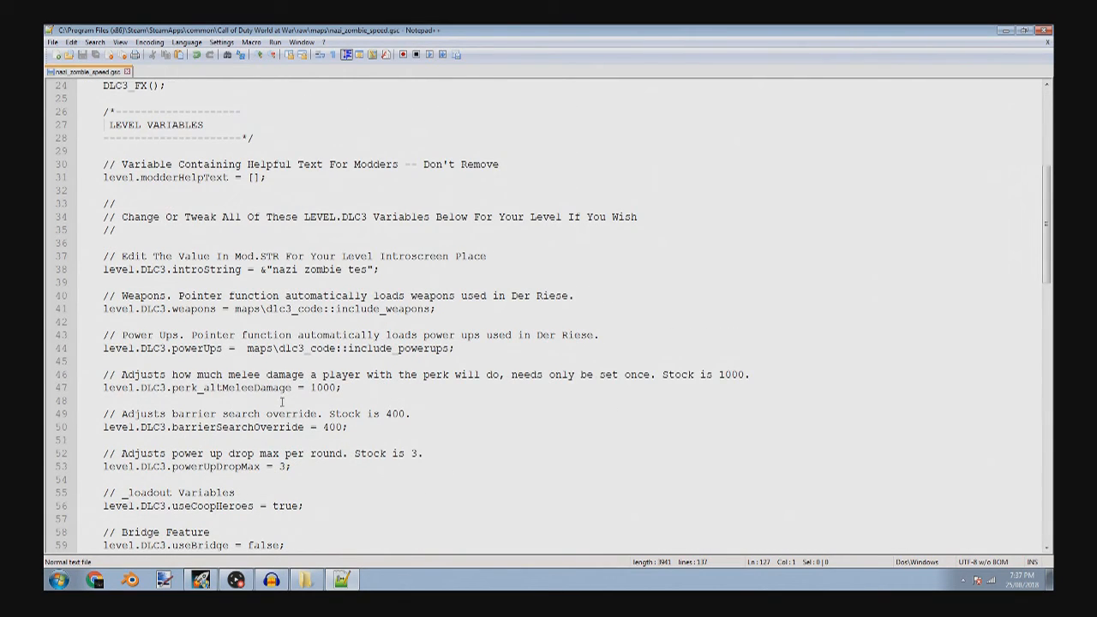
{"action": "scroll", "coordinate": [281, 401], "scroll_direction": "down", "scroll_amount": 7}
{"action": "scroll", "coordinate": [287, 392], "scroll_direction": "down", "scroll_amount": 3}
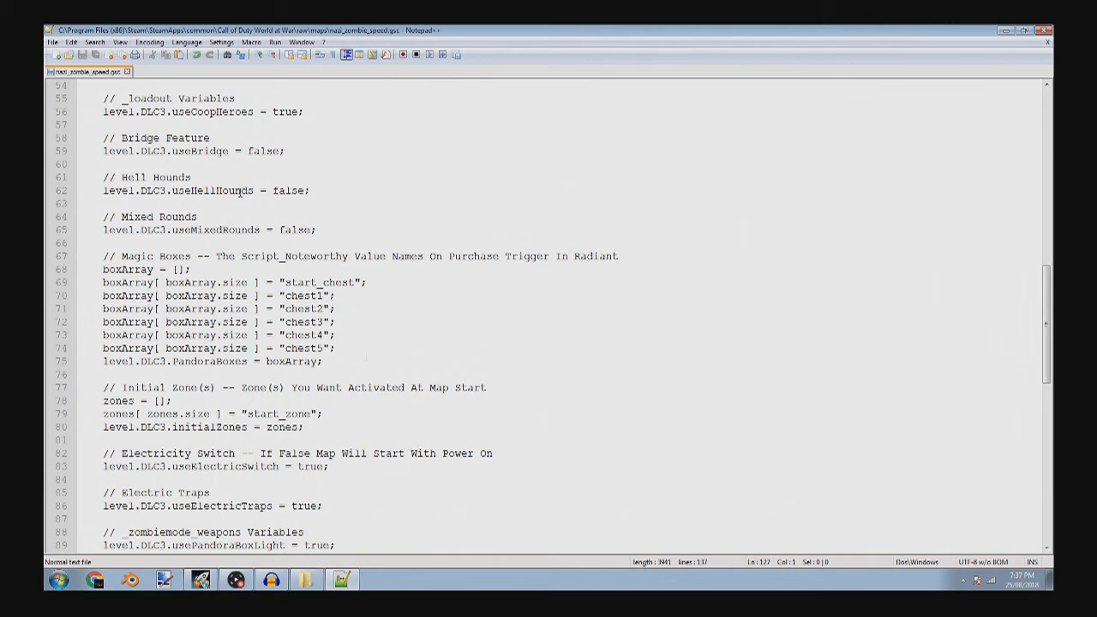
{"action": "scroll", "coordinate": [356, 443], "scroll_direction": "down", "scroll_amount": 16}
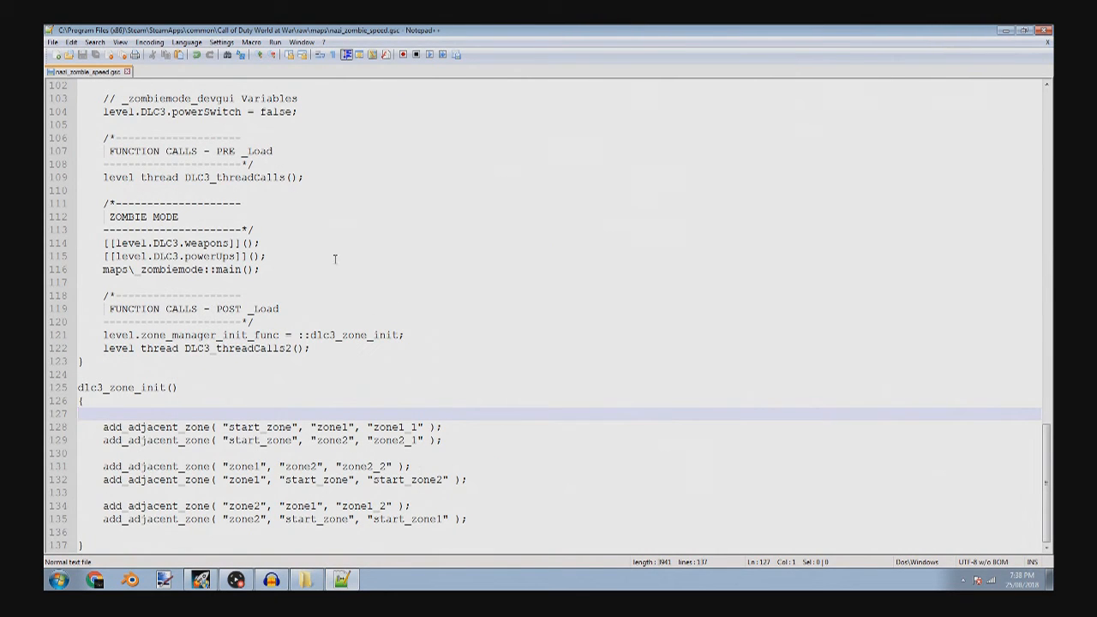
{"action": "left_click", "coordinate": [1047, 30]}
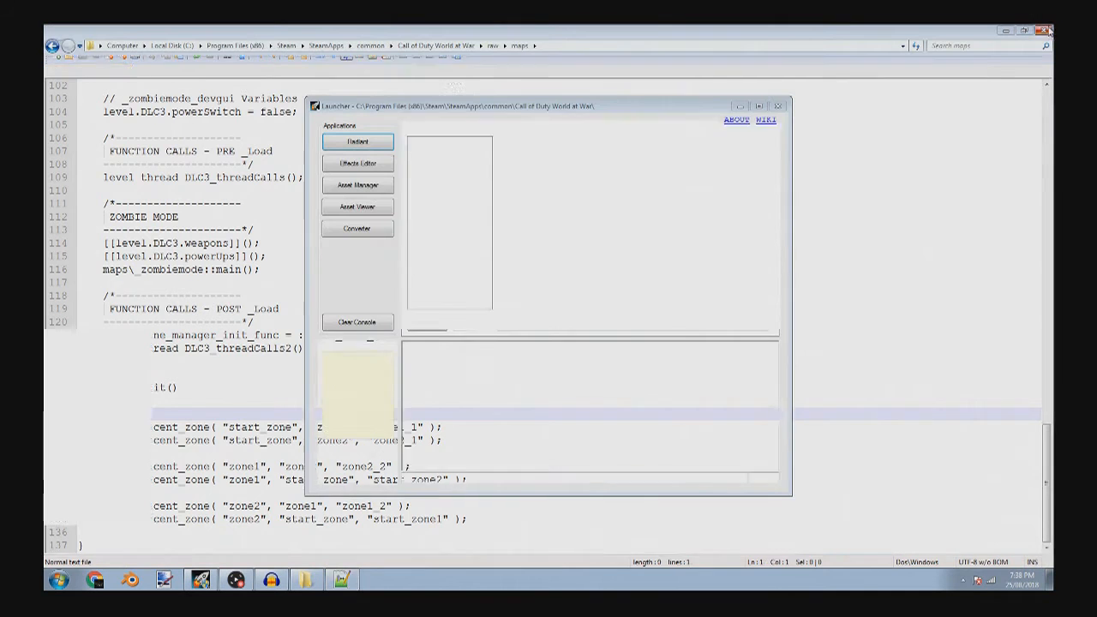
- Open the _zombiemode GSC script from the maps folder of the nazi_zombie_speed mod
{"action": "left_click", "coordinate": [432, 45]}
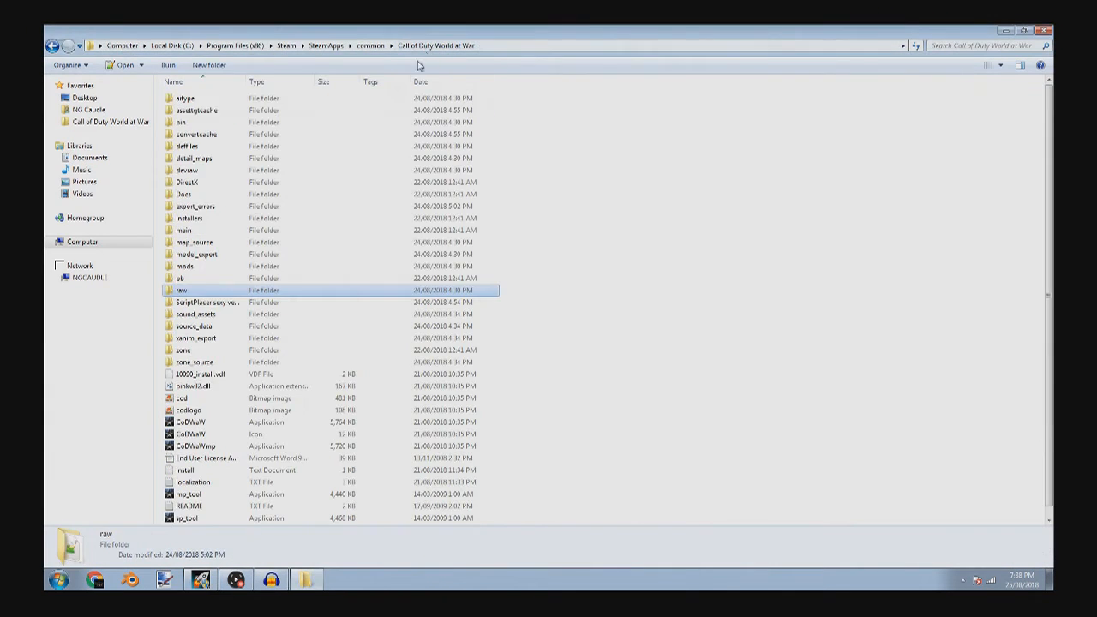
{"action": "double_click", "coordinate": [211, 269]}
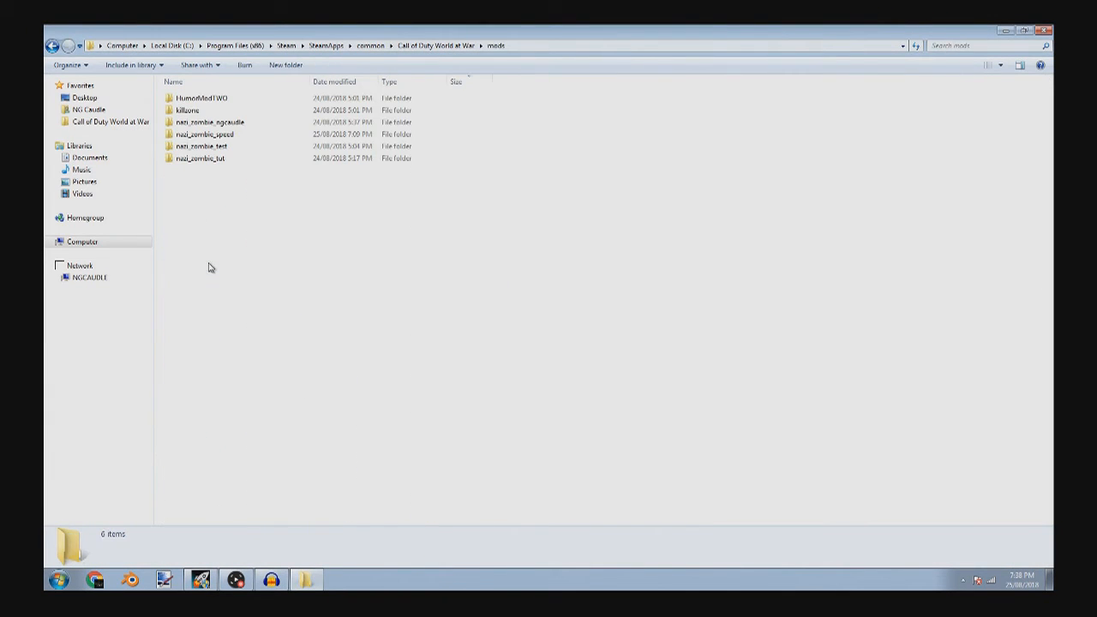
{"action": "double_click", "coordinate": [243, 135]}
{"action": "left_click", "coordinate": [243, 134]}
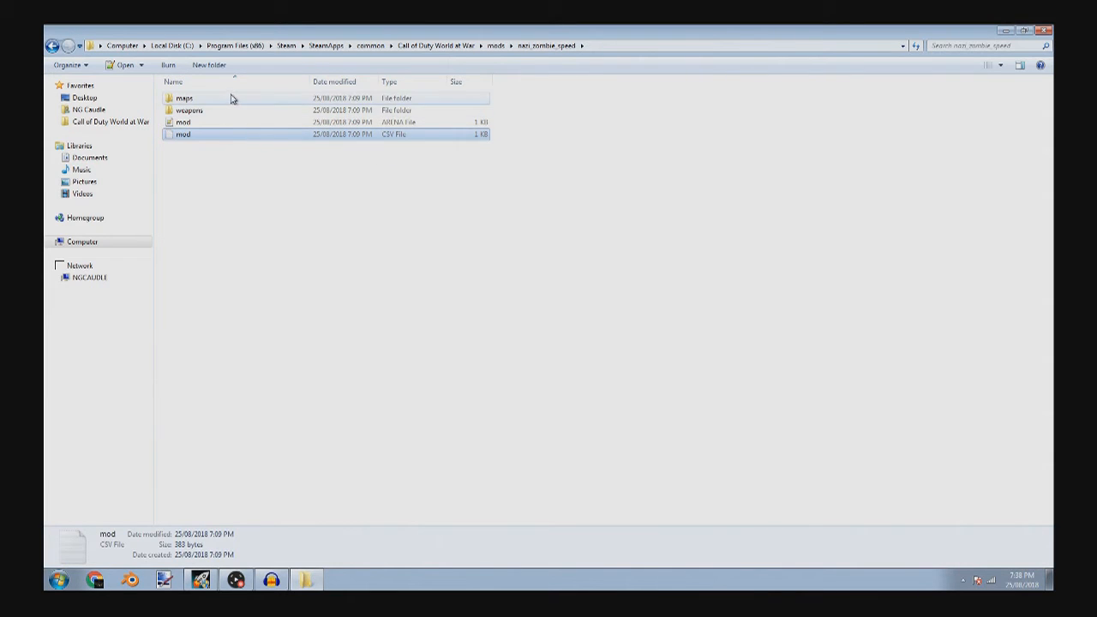
{"action": "double_click", "coordinate": [232, 99]}
{"action": "left_click", "coordinate": [225, 114]}
{"action": "double_click", "coordinate": [226, 115]}
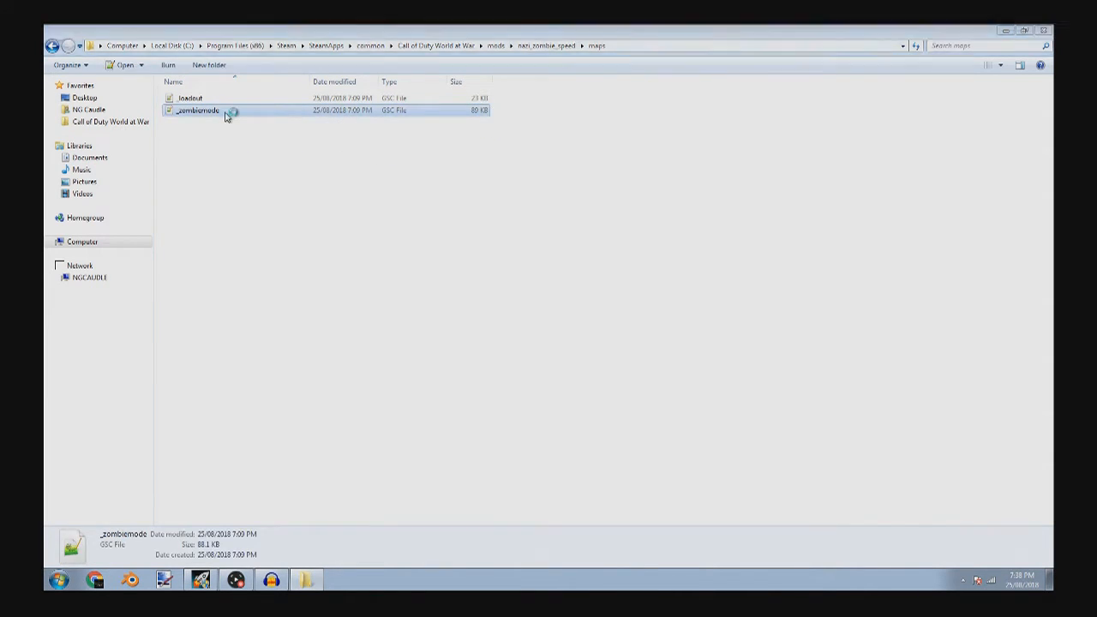
- Find "score" in _zombiemode.gsc, set zombie_score_start to 50000, and save the script
{"action": "key", "text": "ctrl+f"}
{"action": "type", "text": "scor"}
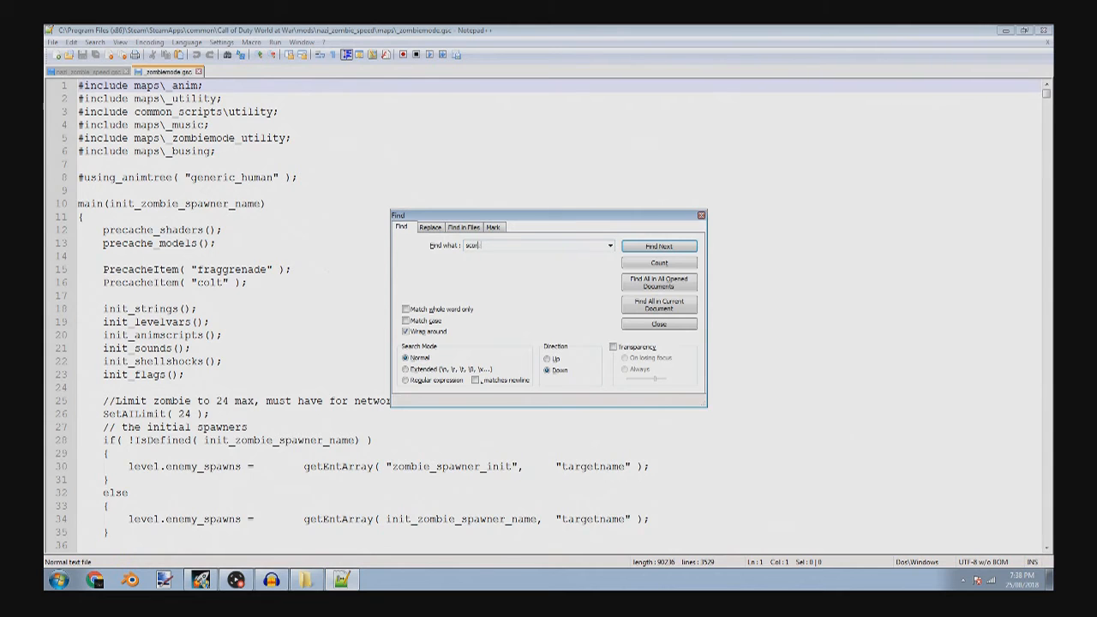
{"action": "type", "text": "e"}
{"action": "key", "text": "Return"}
{"action": "left_click_drag", "start_coordinate": [590, 217], "coordinate": [795, 222]}
{"action": "left_click", "coordinate": [455, 322]}
{"action": "key", "text": "BackSpace"}
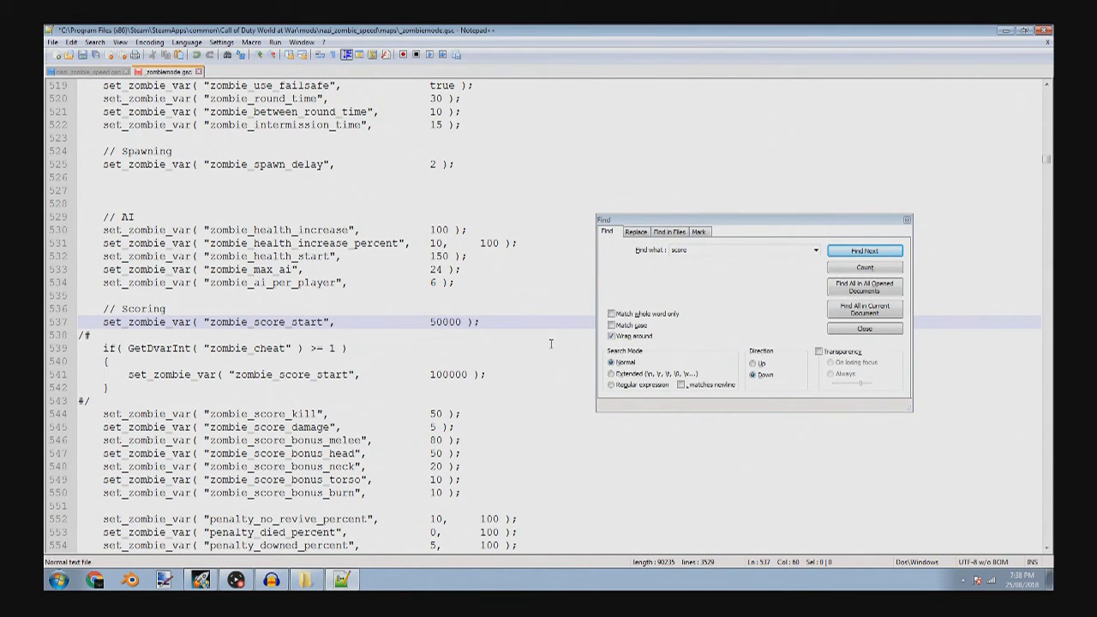
{"action": "key", "text": "ctrl+s"}
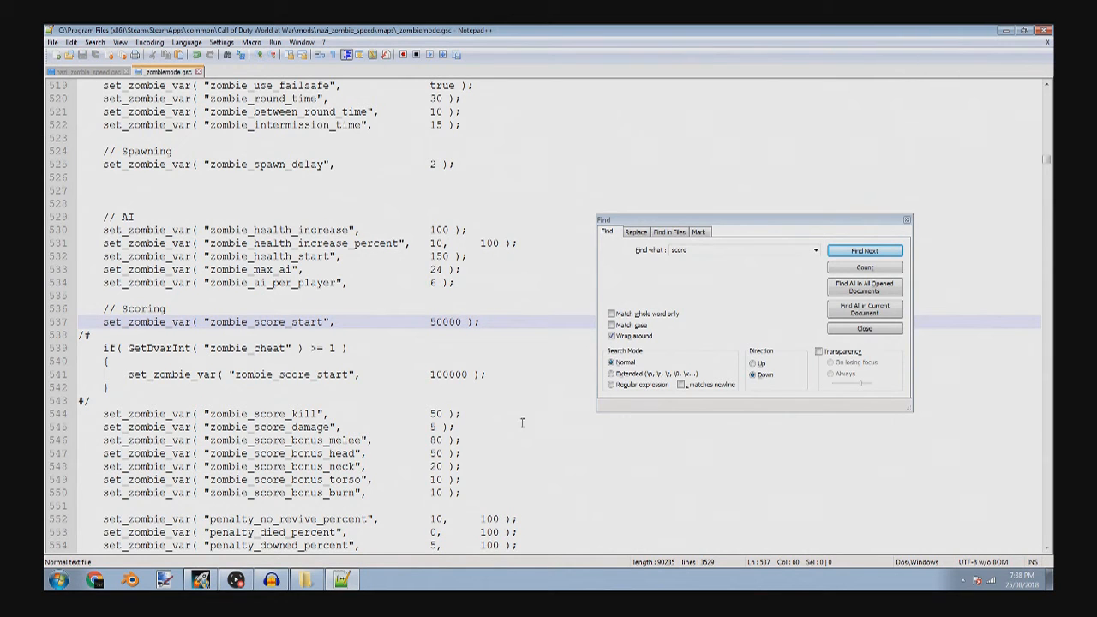
- Find the mixed-round "dog" spawns code and set spawn_dog to false in the branch for rounds above 30
{"action": "left_click", "coordinate": [740, 250]}
{"action": "type", "text": "do"}
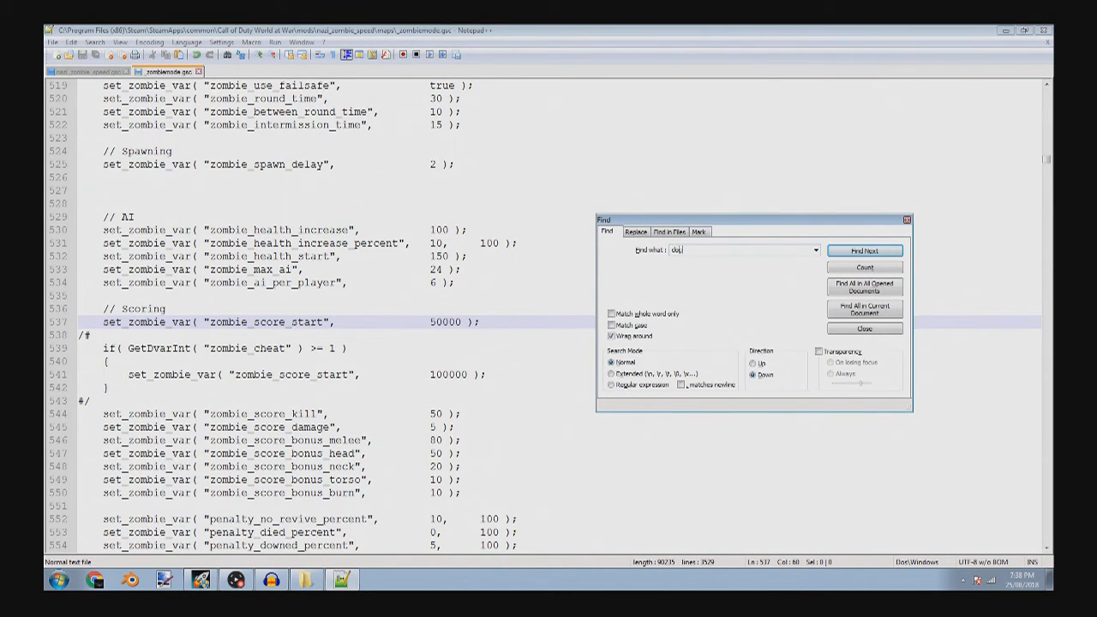
{"action": "type", "text": "g"}
{"action": "key", "text": "Return"}
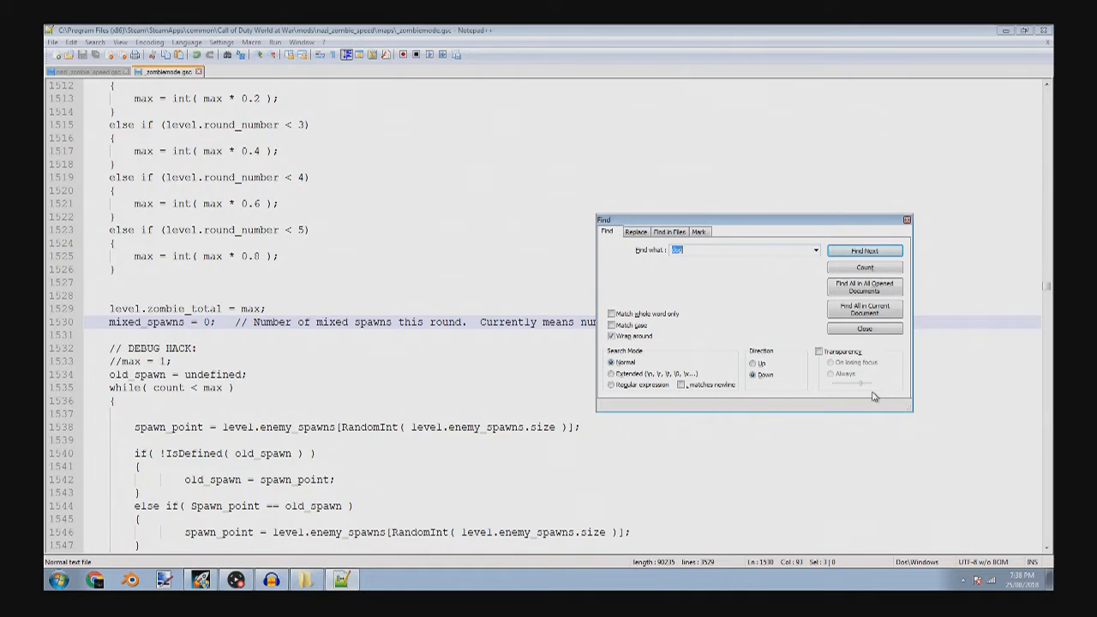
{"action": "key", "text": "Return"}
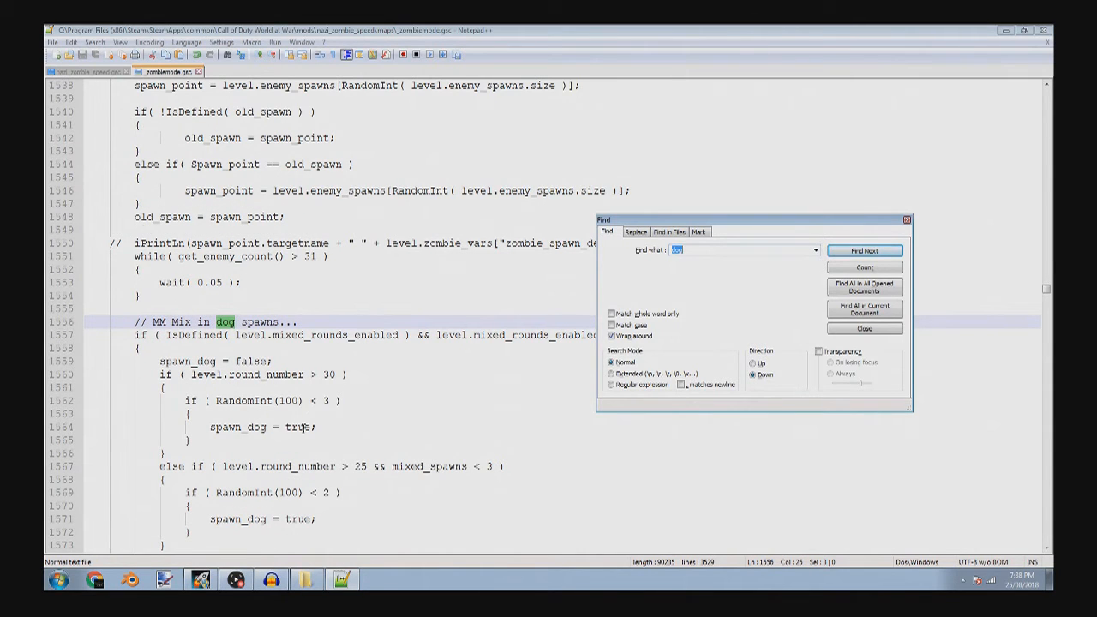
{"action": "double_click", "coordinate": [300, 427]}
{"action": "key", "text": "Left"}
{"action": "key", "text": "BackSpace"}
{"action": "key", "text": "BackSpace"}
{"action": "key", "text": "BackSpace"}
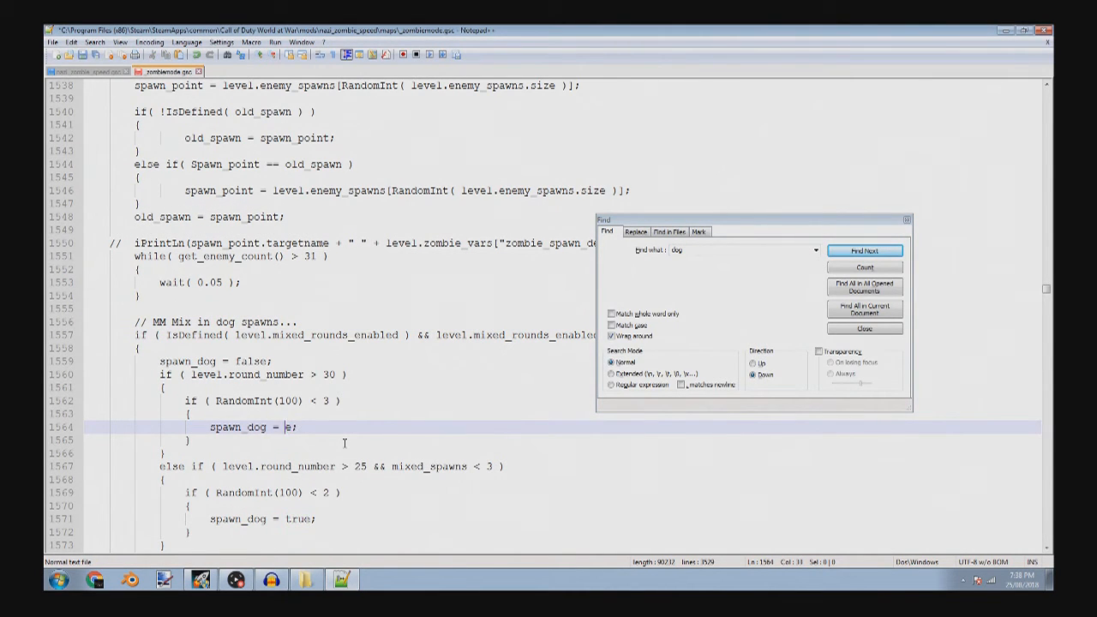
{"action": "type", "text": "fals"}
- Copy false into the spawn_dog assignments for rounds above 25, 20 and 15, and save _zombiemode.gsc
{"action": "double_click", "coordinate": [295, 426]}
{"action": "key", "text": "ctrl+c"}
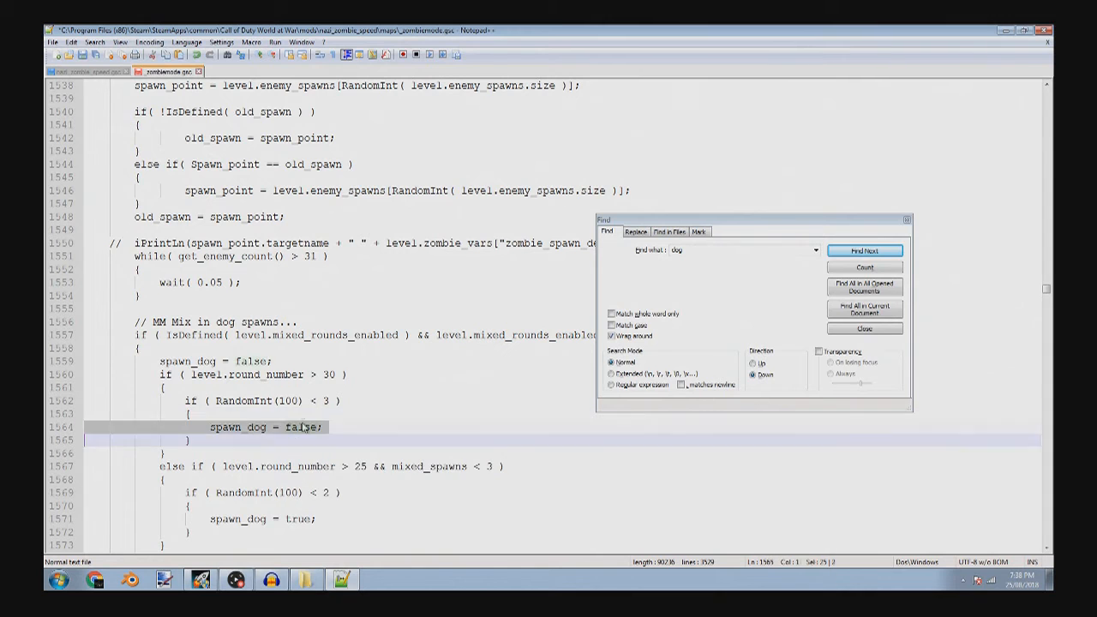
{"action": "double_click", "coordinate": [298, 518]}
{"action": "key", "text": "ctrl+v"}
{"action": "scroll", "coordinate": [316, 402], "scroll_direction": "down", "scroll_amount": 7}
{"action": "double_click", "coordinate": [296, 335]}
{"action": "key", "text": "ctrl+v"}
{"action": "double_click", "coordinate": [300, 426]}
{"action": "key", "text": "ctrl+v"}
{"action": "scroll", "coordinate": [306, 427], "scroll_direction": "down", "scroll_amount": 4}
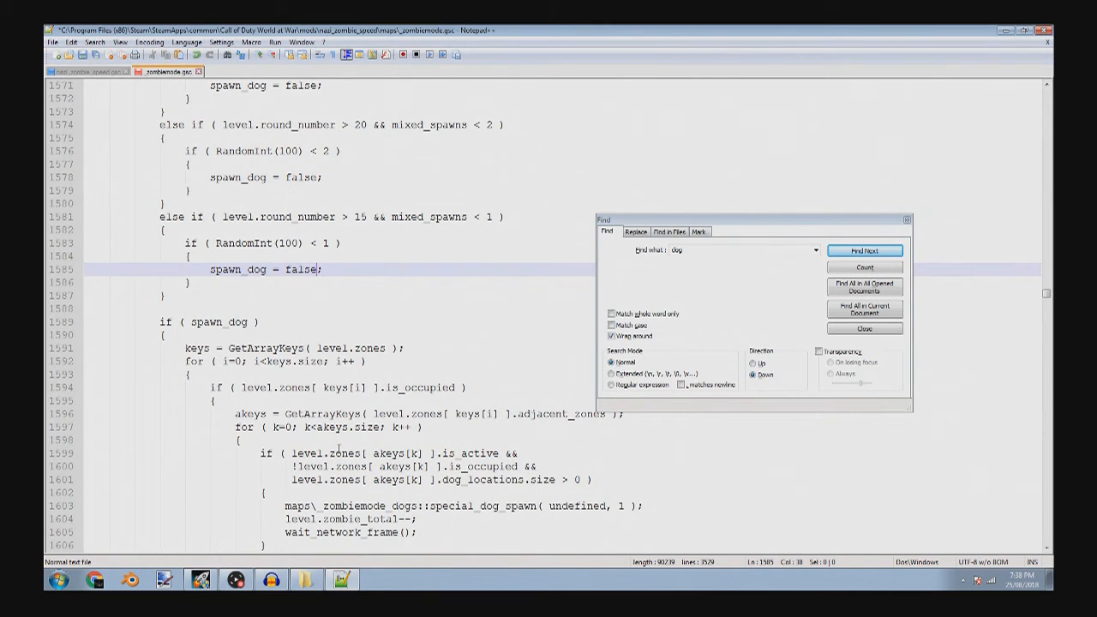
{"action": "left_click", "coordinate": [83, 54]}
- Close the script editor and the maps folder window to return to the Launcher
{"action": "left_click", "coordinate": [1047, 30]}
{"action": "left_click", "coordinate": [576, 136]}
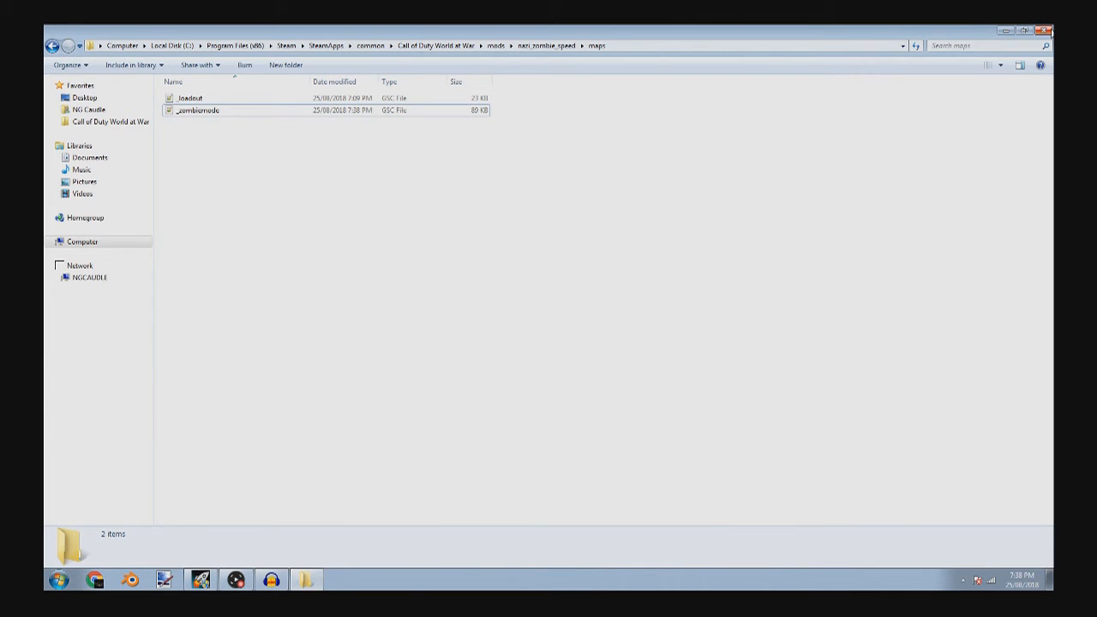
{"action": "left_click", "coordinate": [1046, 30]}
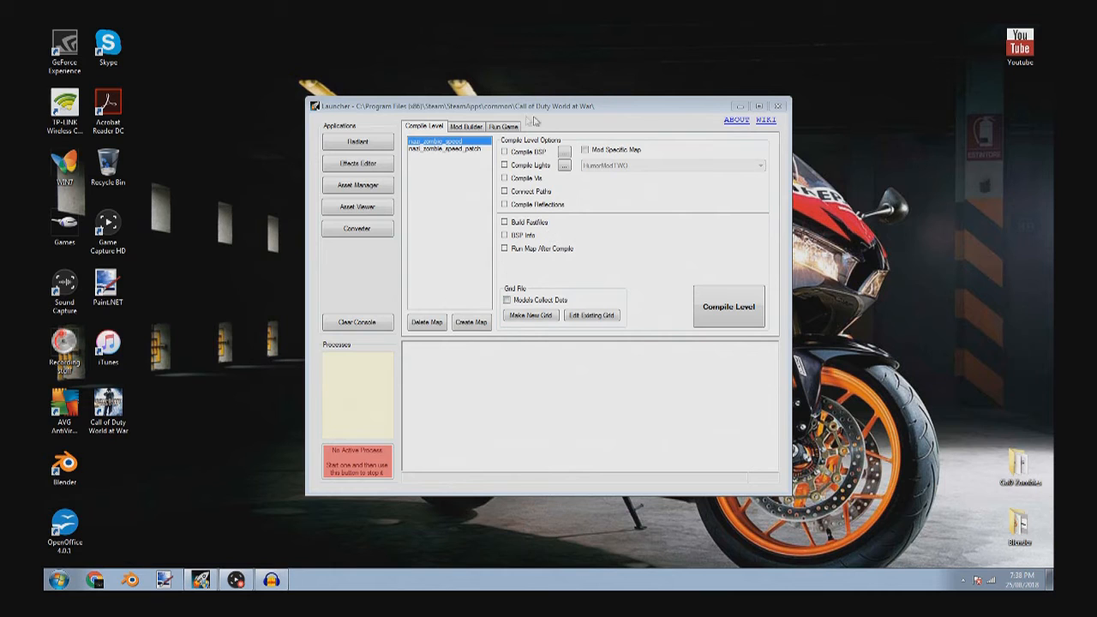
- Enable Compile BSP, Compile Lights, Connect Paths, Compile Reflections and Build Fastfiles for the nazi_zombie_speed map
{"action": "left_click", "coordinate": [524, 153]}
{"action": "left_click", "coordinate": [526, 166]}
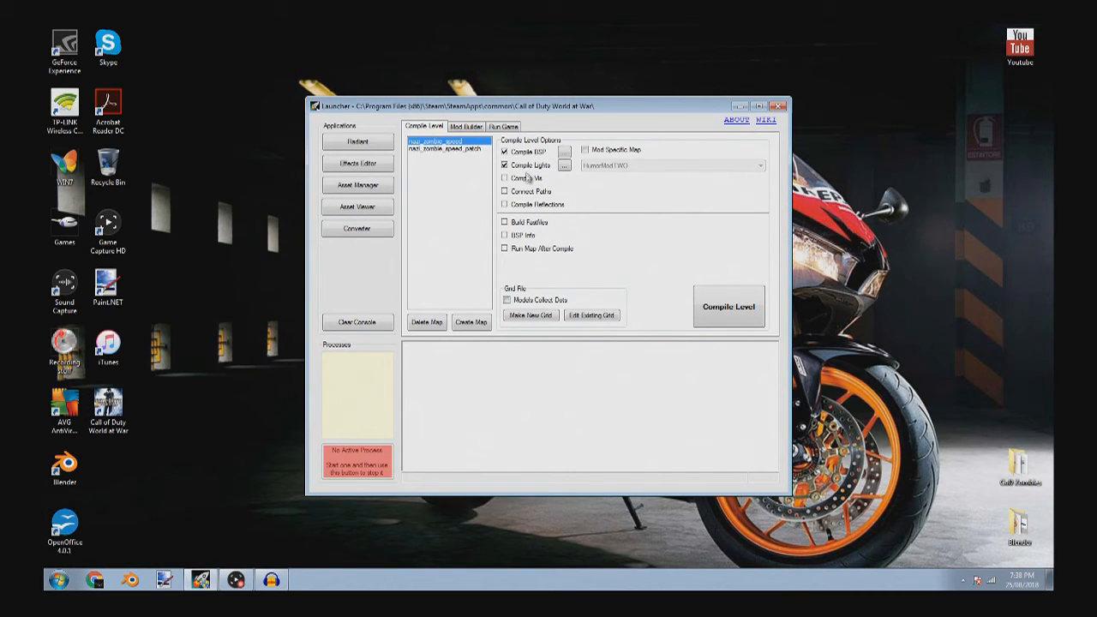
{"action": "left_click", "coordinate": [531, 192]}
{"action": "left_click", "coordinate": [527, 206]}
{"action": "left_click", "coordinate": [530, 222]}
- Make the map specific to the nazi_zombie_speed mod and compile the level
{"action": "left_click", "coordinate": [629, 151]}
{"action": "left_click", "coordinate": [624, 169]}
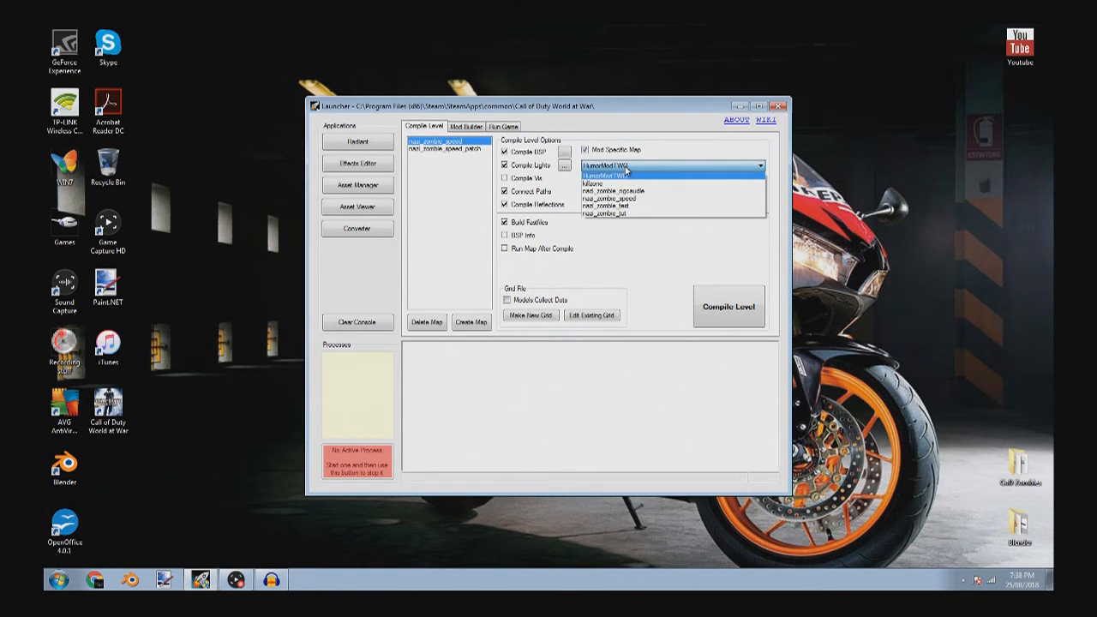
{"action": "left_click", "coordinate": [628, 203]}
{"action": "left_click", "coordinate": [731, 315]}
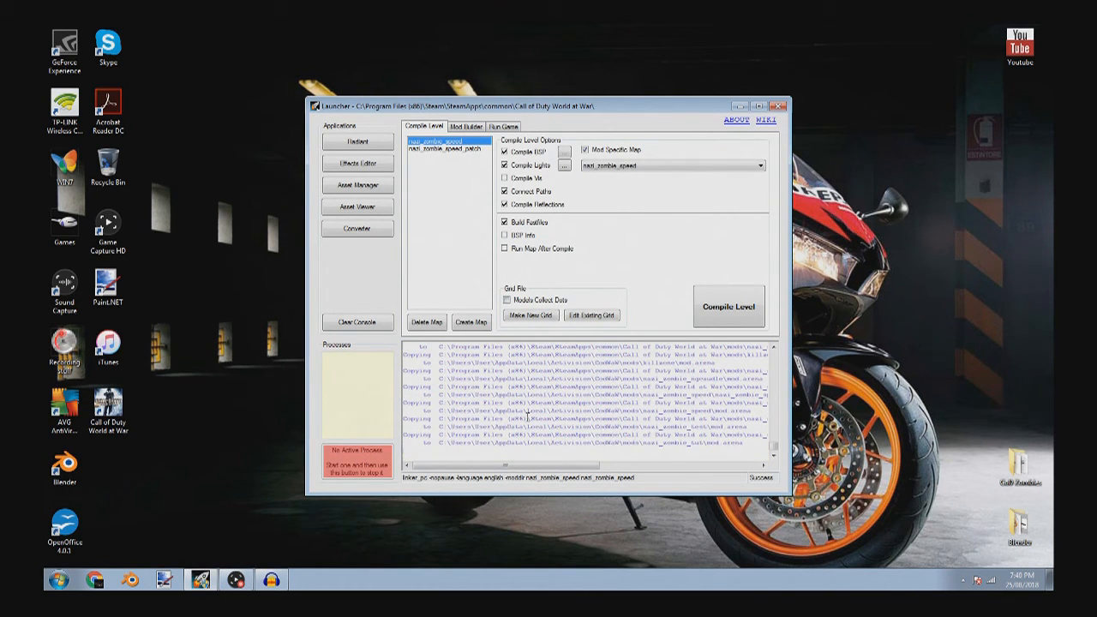
- Compile nazi_zombie_speed_patch with Build Fastfiles enabled as a mod-specific map for nazi_zombie_speed
{"action": "left_click", "coordinate": [457, 149]}
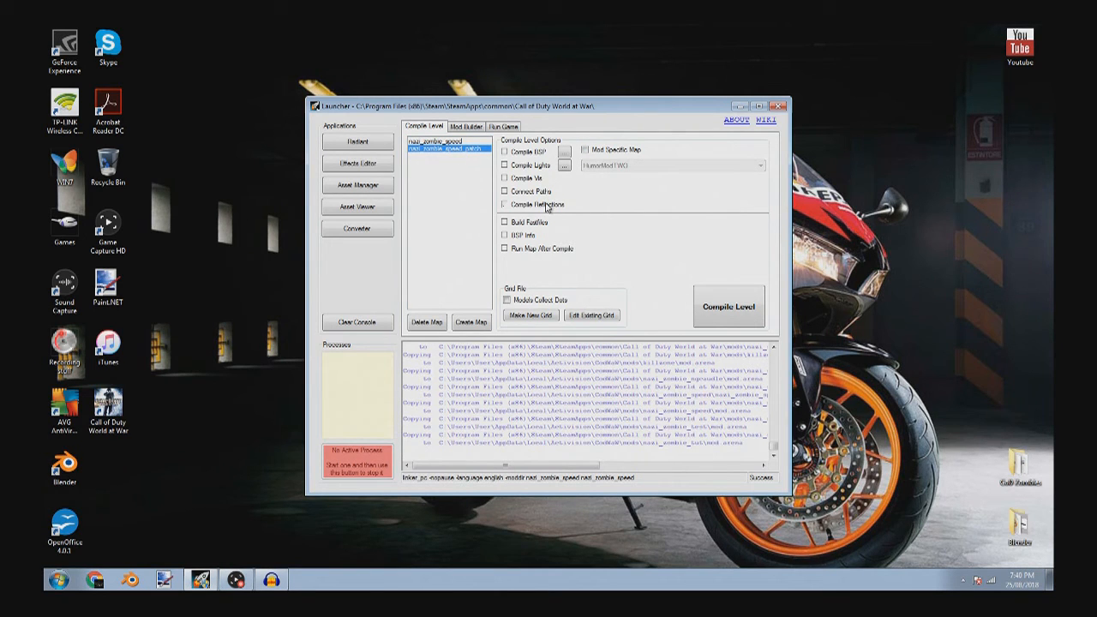
{"action": "left_click", "coordinate": [610, 152]}
{"action": "left_click", "coordinate": [619, 166]}
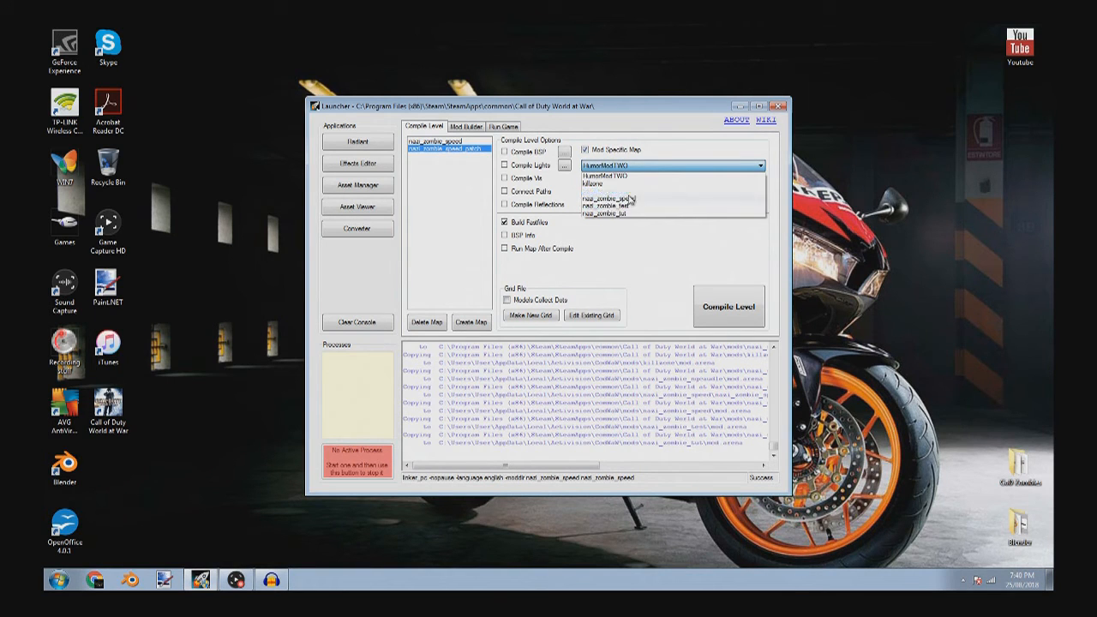
{"action": "left_click", "coordinate": [630, 199]}
{"action": "left_click", "coordinate": [730, 309]}
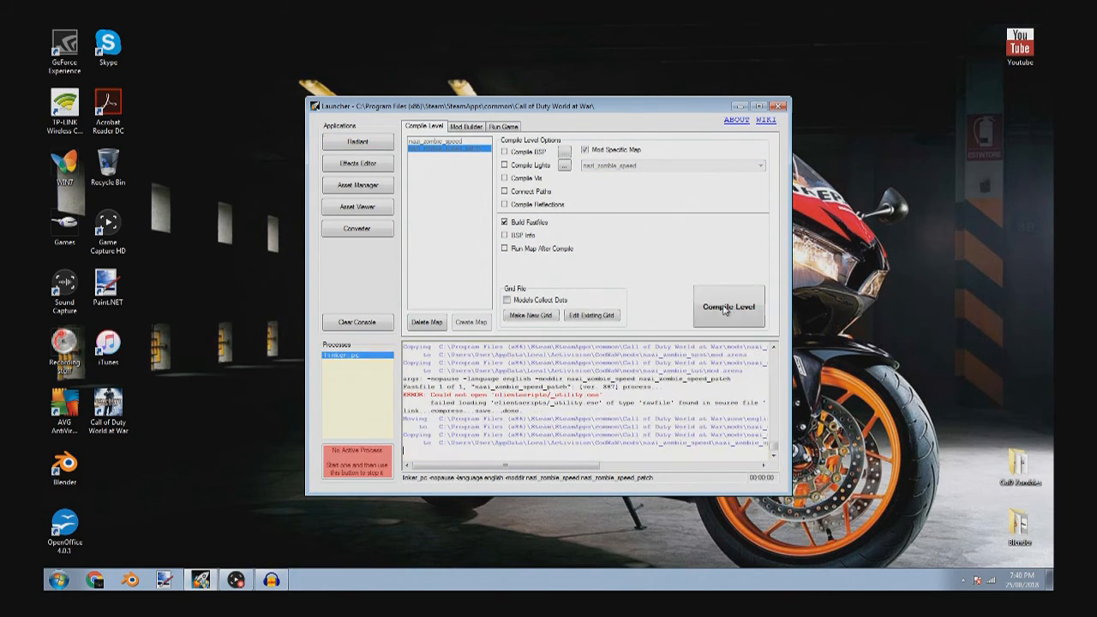
- Build the nazi_zombie_speed mod with its mod.ff fastfile and IWD file
{"action": "left_click", "coordinate": [478, 128]}
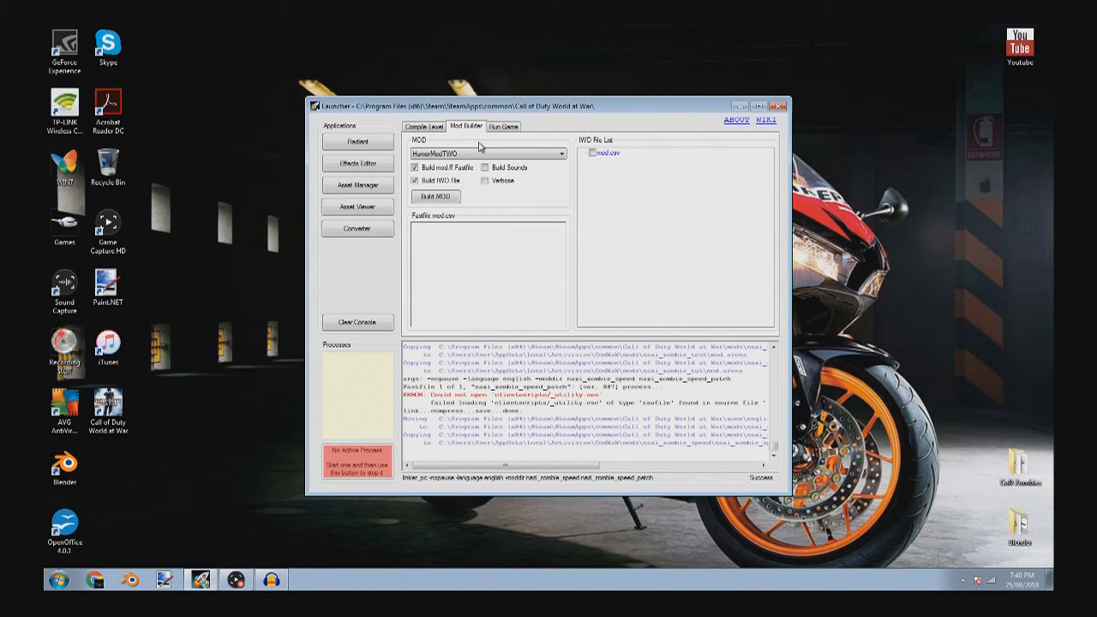
{"action": "left_click", "coordinate": [475, 154]}
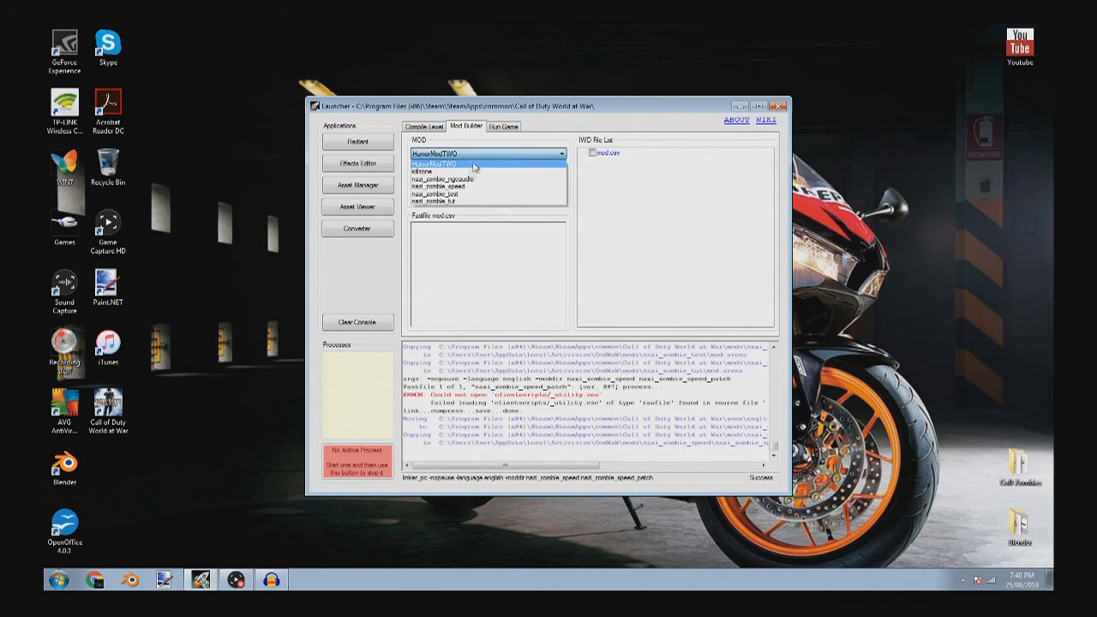
{"action": "left_click", "coordinate": [455, 186]}
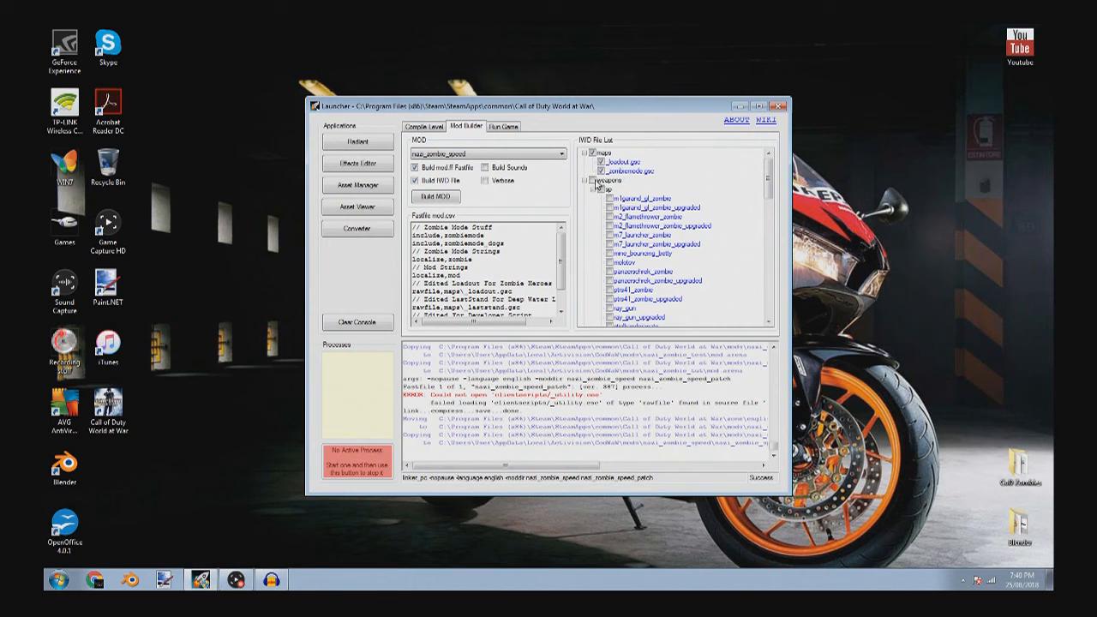
{"action": "scroll", "coordinate": [664, 179], "scroll_direction": "down", "scroll_amount": 10}
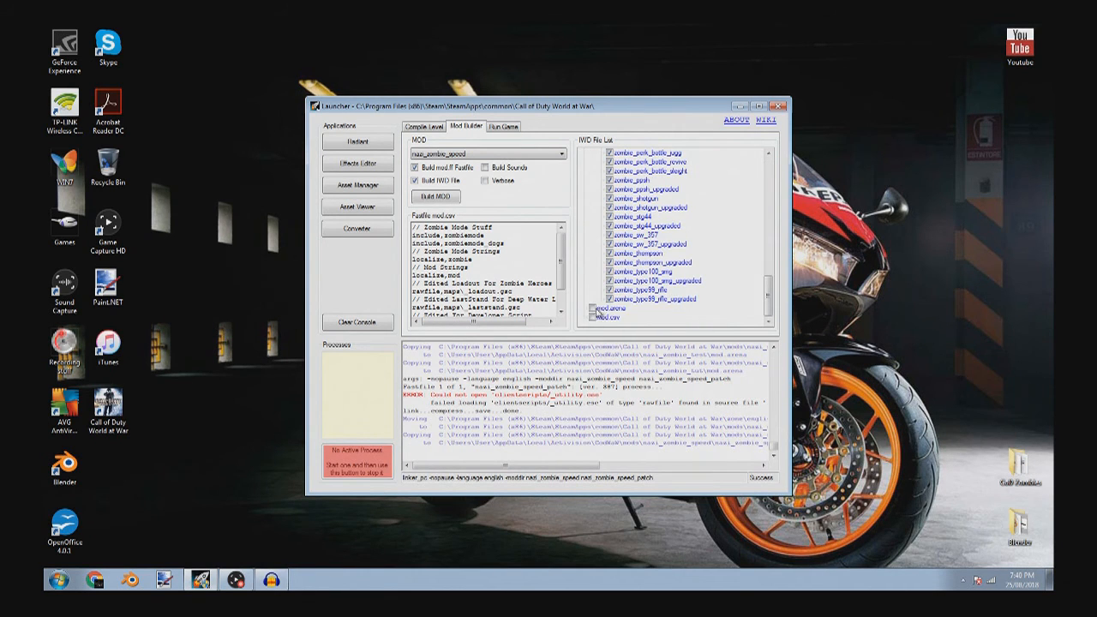
{"action": "left_click", "coordinate": [444, 199]}
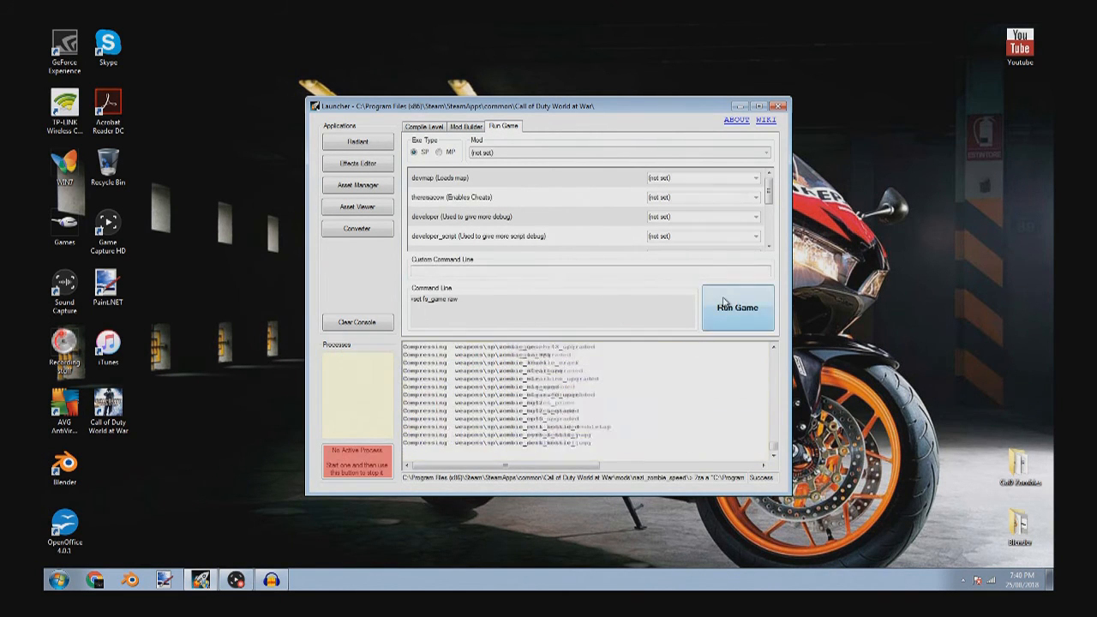
- Choose nazi_zombie_speed as the mod for the single-player game and run Call of Duty: World at War
{"action": "left_click", "coordinate": [521, 153]}
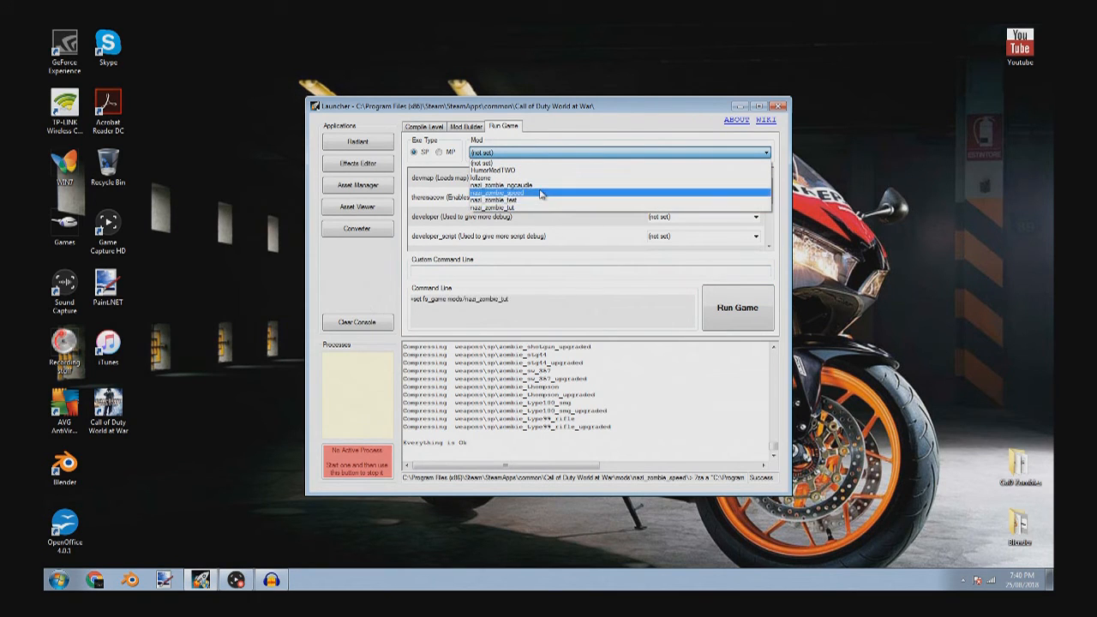
{"action": "left_click", "coordinate": [540, 192]}
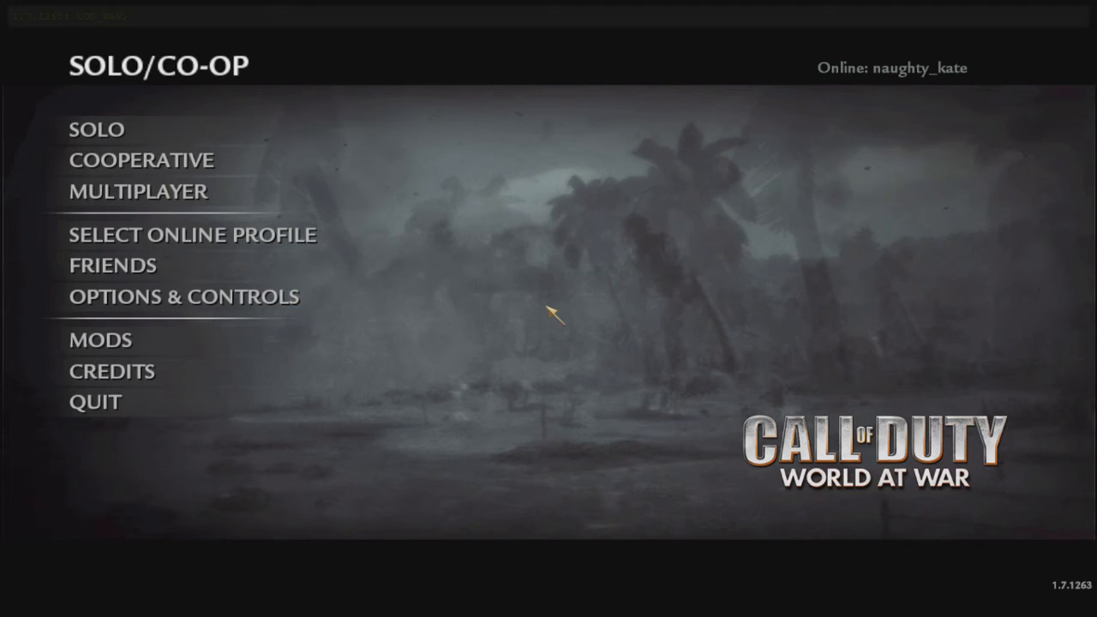
- Check the Enable Console setting in the game options, test the console and return to the main menu
{"action": "key", "text": "grave"}
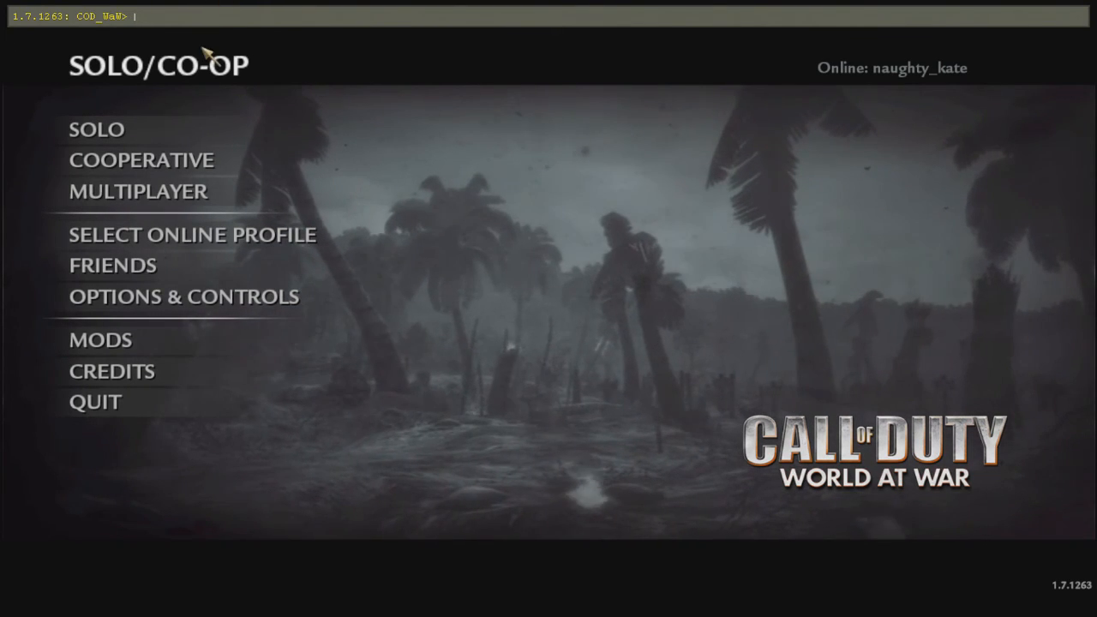
{"action": "key", "text": "grave"}
{"action": "left_click", "coordinate": [163, 297]}
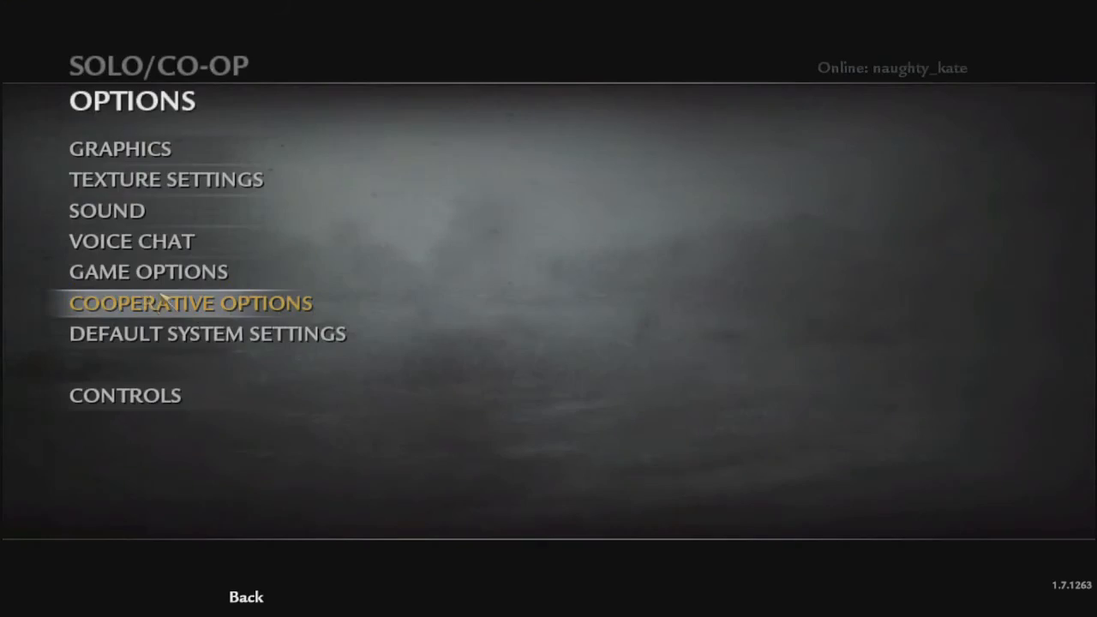
{"action": "left_click", "coordinate": [144, 276]}
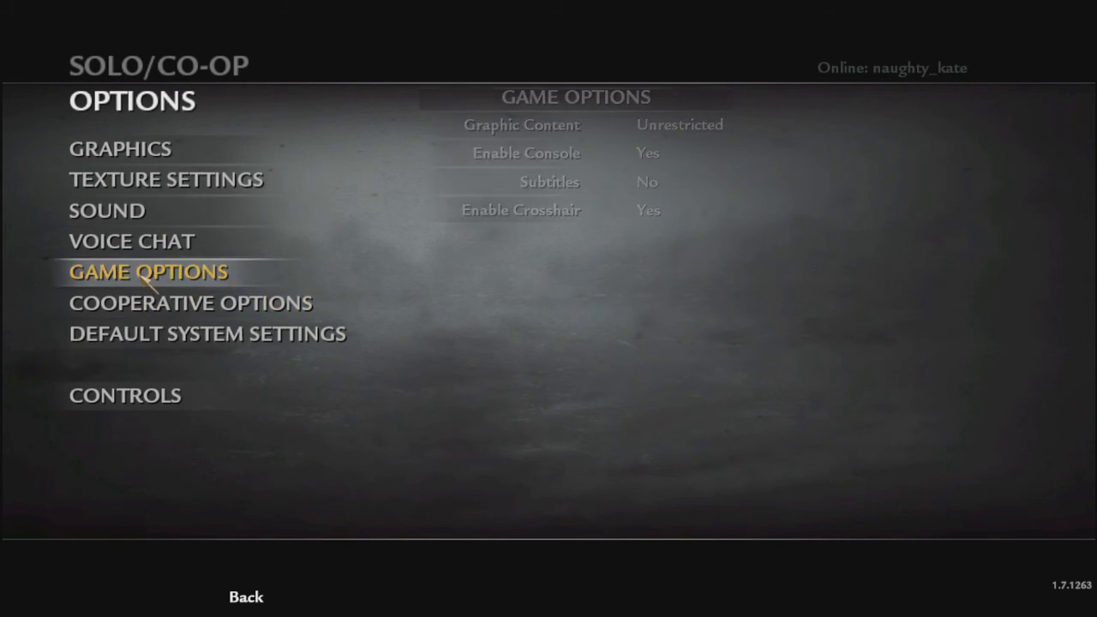
{"action": "key", "text": "grave"}
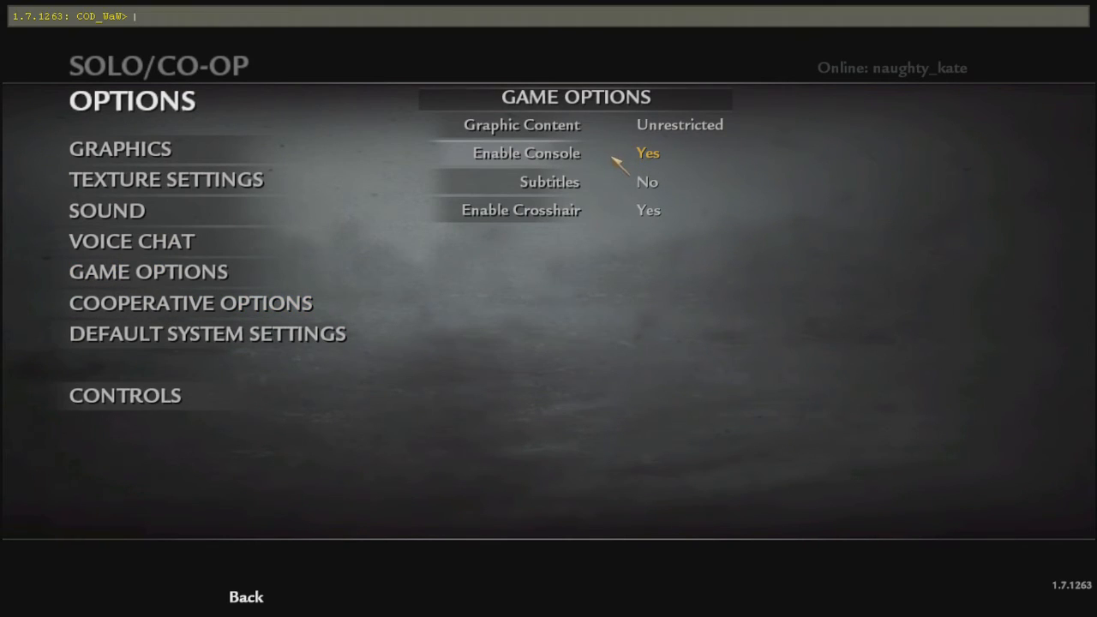
{"action": "key", "text": "grave"}
{"action": "key", "text": "Escape"}
{"action": "key", "text": "Escape"}
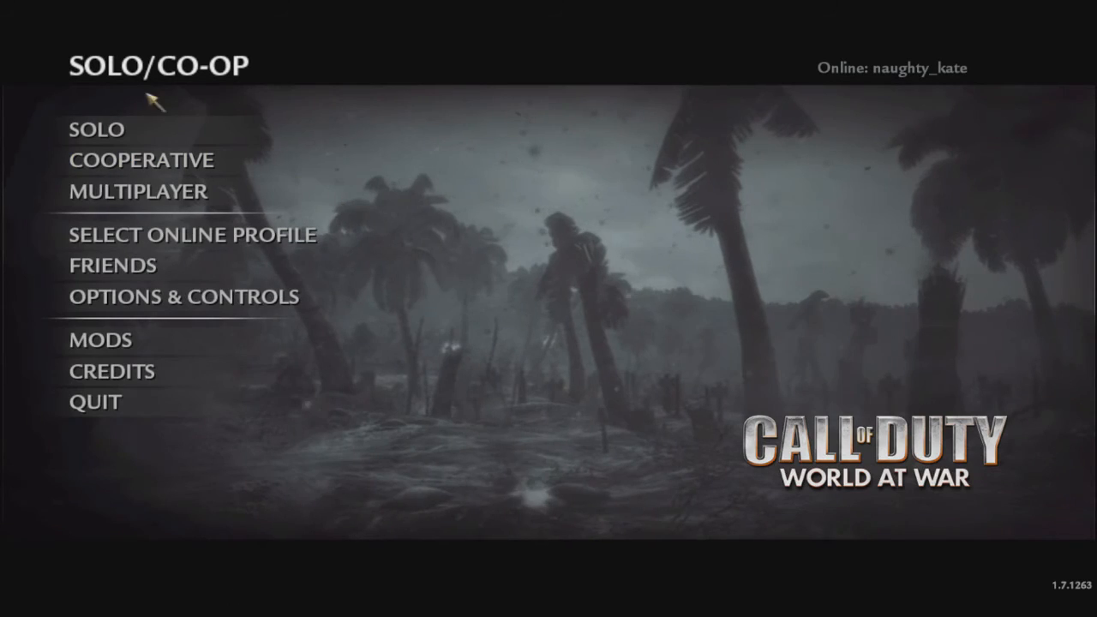
- Load the nazi_zombie_speed map with the devmap console command and start the match
{"action": "left_click", "coordinate": [97, 129]}
{"action": "key", "text": "Escape"}
{"action": "key", "text": "grave"}
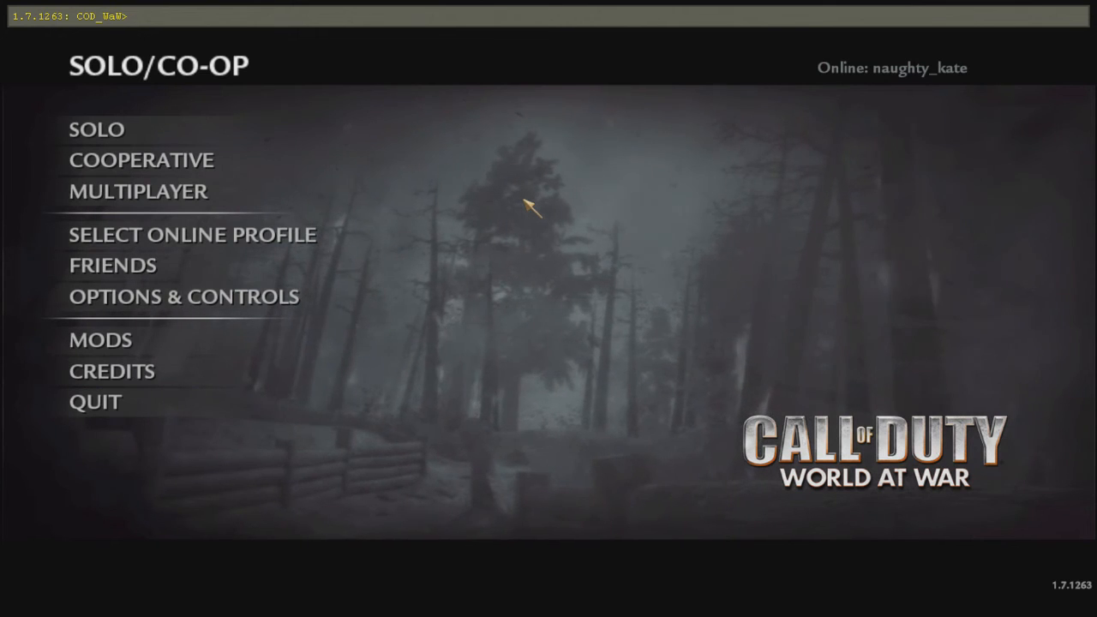
{"action": "type", "text": "devmap"}
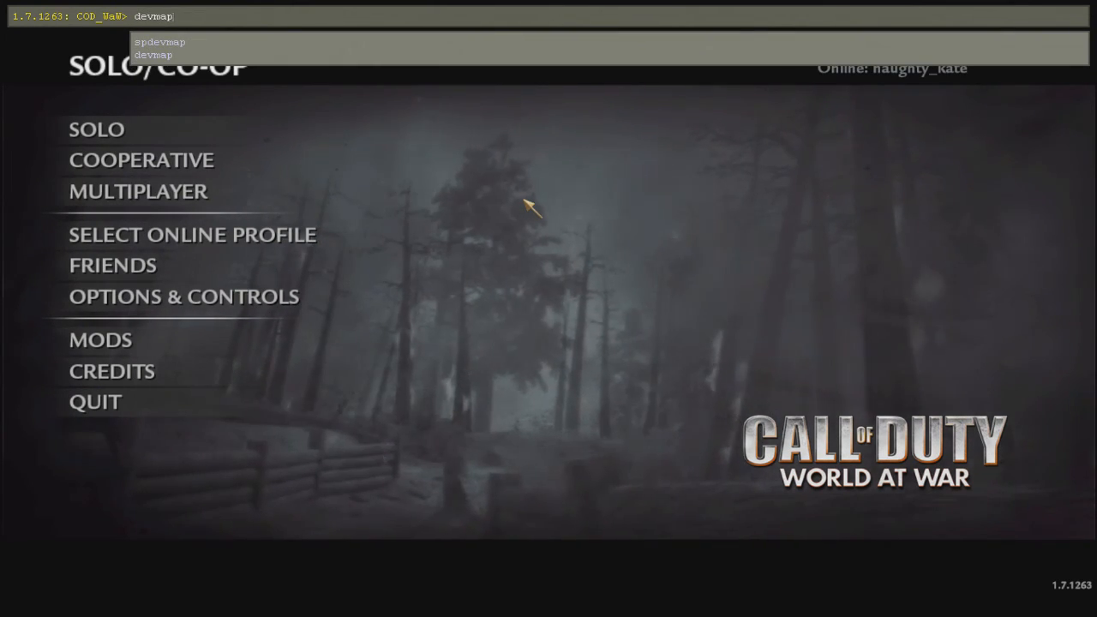
{"action": "type", "text": " nazi_zombi"}
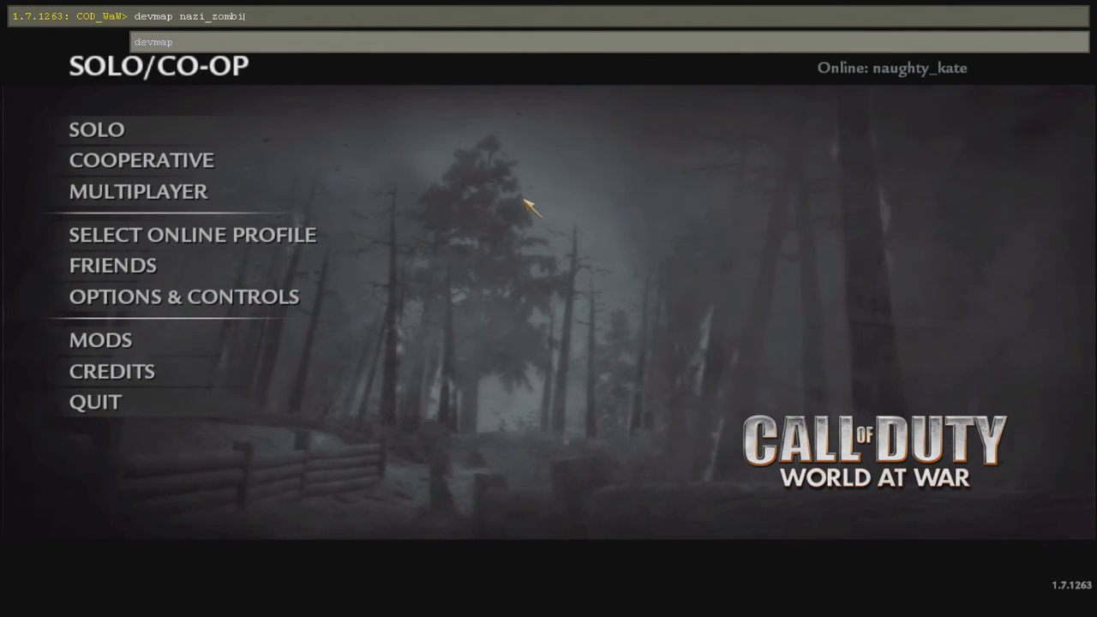
{"action": "type", "text": "e_sumpf"}
{"action": "key", "text": "Return"}
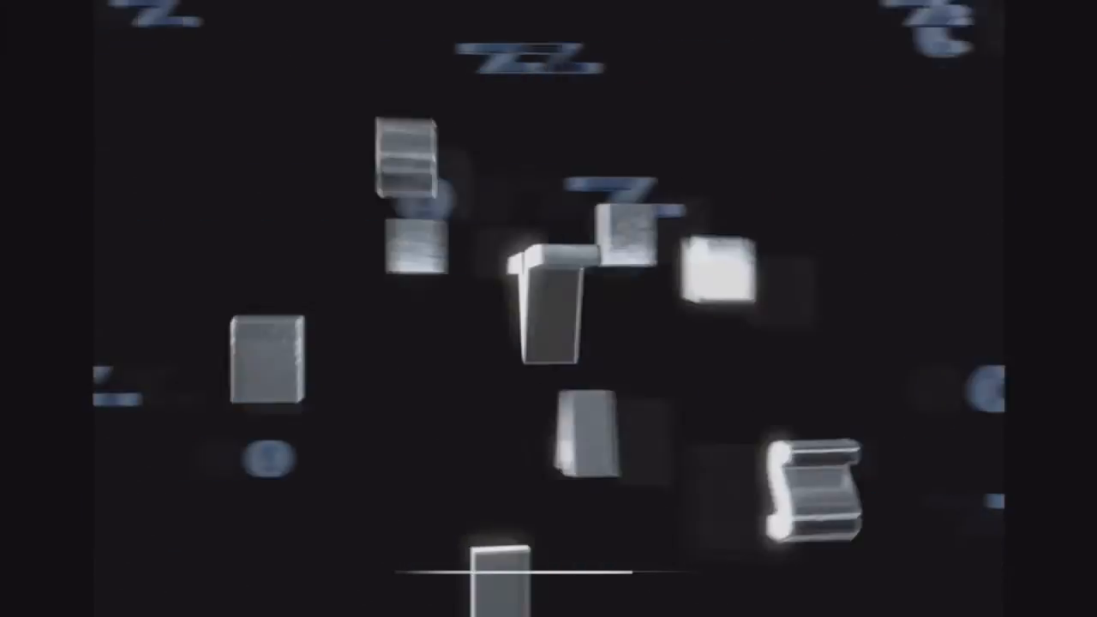
{"action": "left_click", "coordinate": [522, 209]}
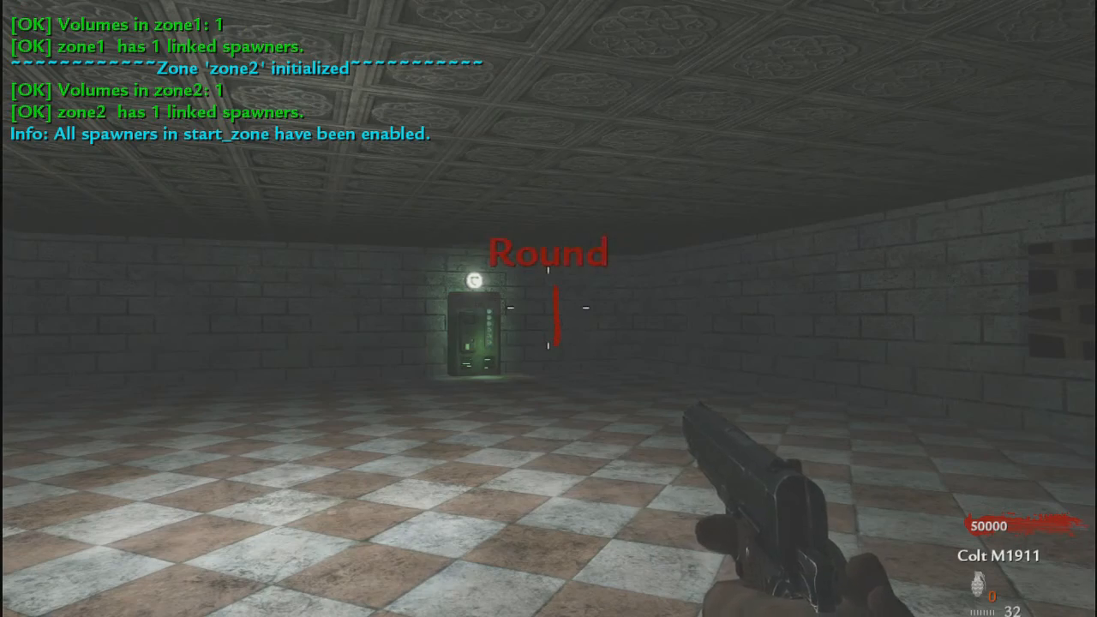
- Buy the PPSh-41 from the wall and shoot the zombie rising near the Speed Cola machine
{"action": "key", "text": "w"}
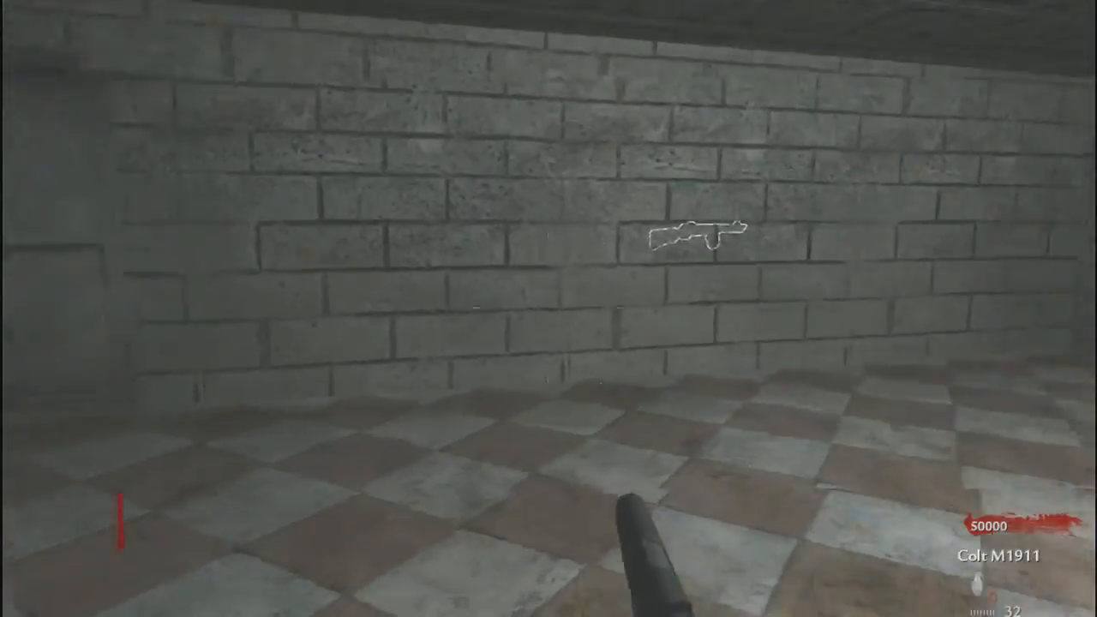
{"action": "key", "text": "f"}
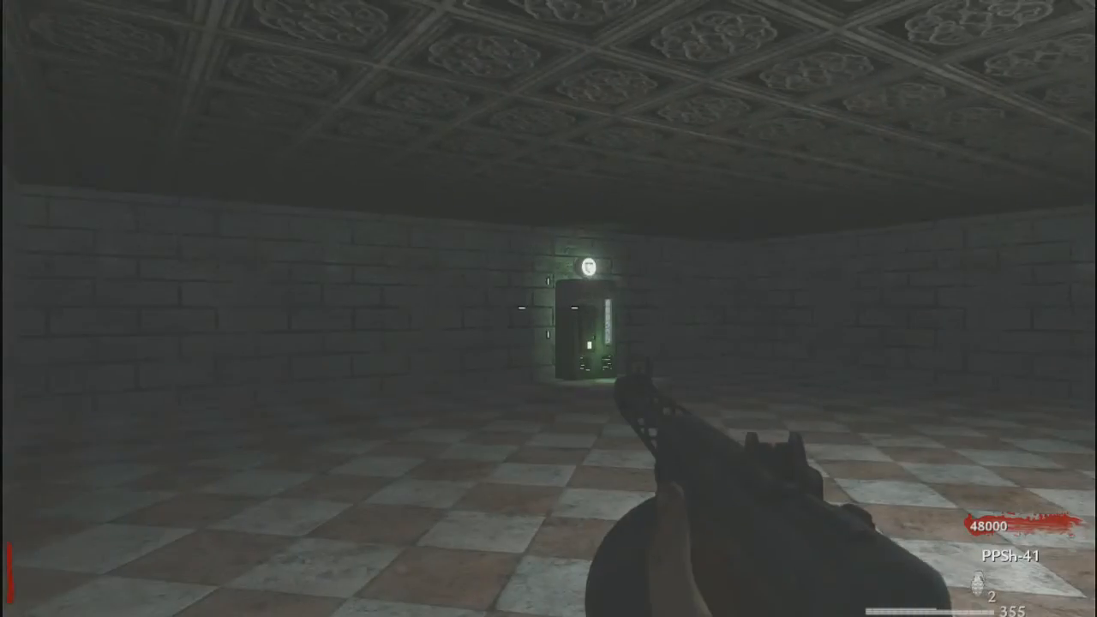
{"action": "left_click", "coordinate": [548, 308]}
{"action": "key", "text": "shift+w"}
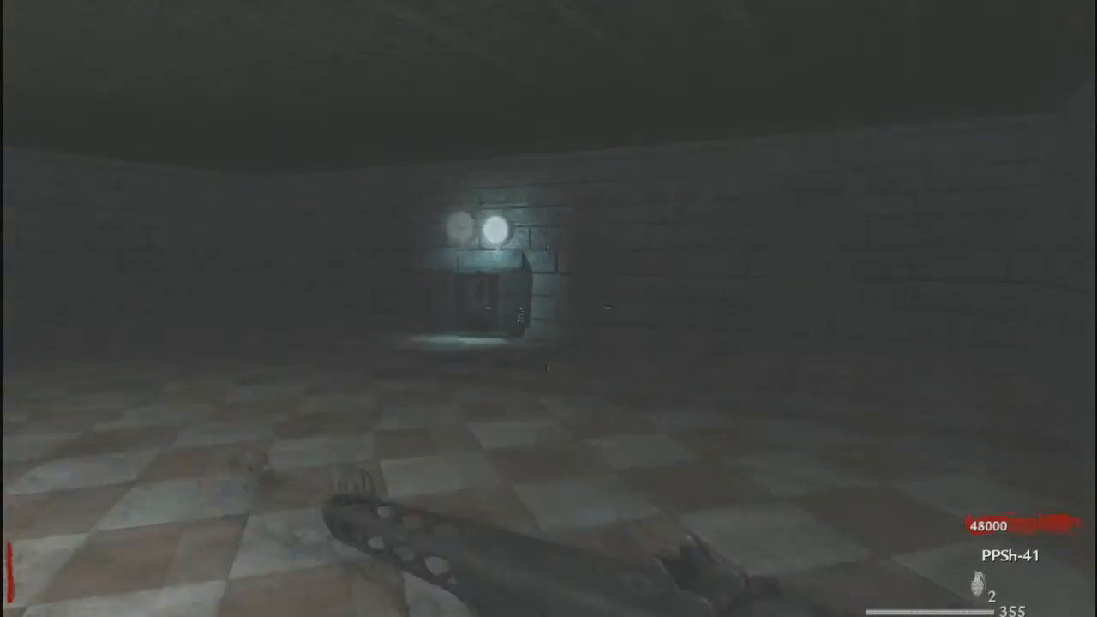
{"action": "key", "text": "w"}
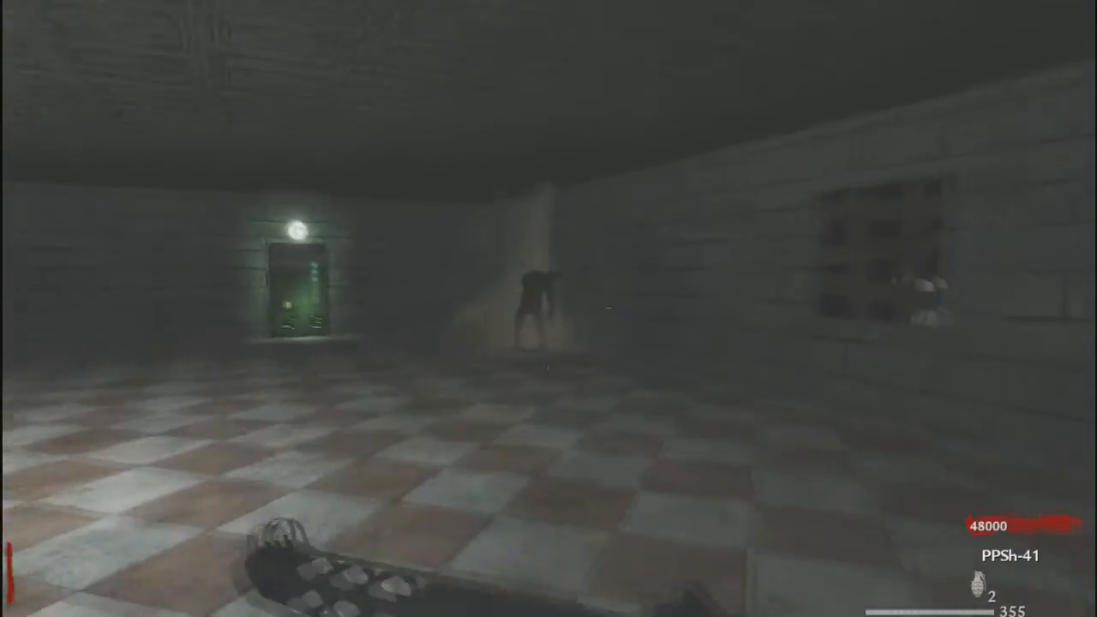
{"action": "right_click", "coordinate": [548, 309]}
{"action": "left_click", "coordinate": [549, 309]}
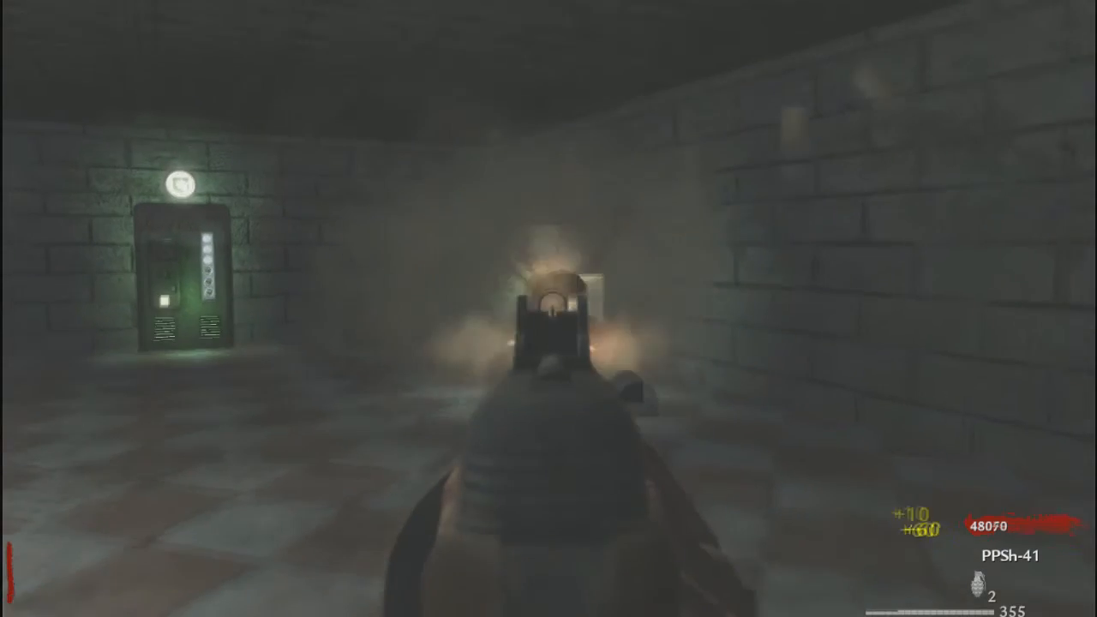
- Test the zombie spawns at the barricaded window by shooting the zombies there, and reload the PPSh-41
{"action": "key", "text": "w"}
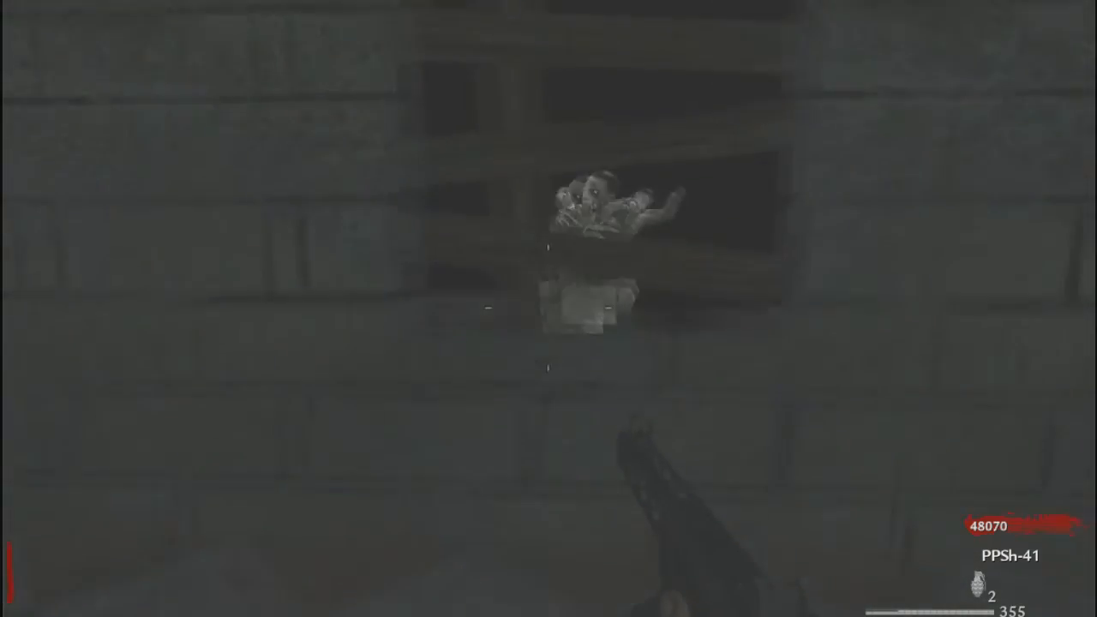
{"action": "key", "text": "w"}
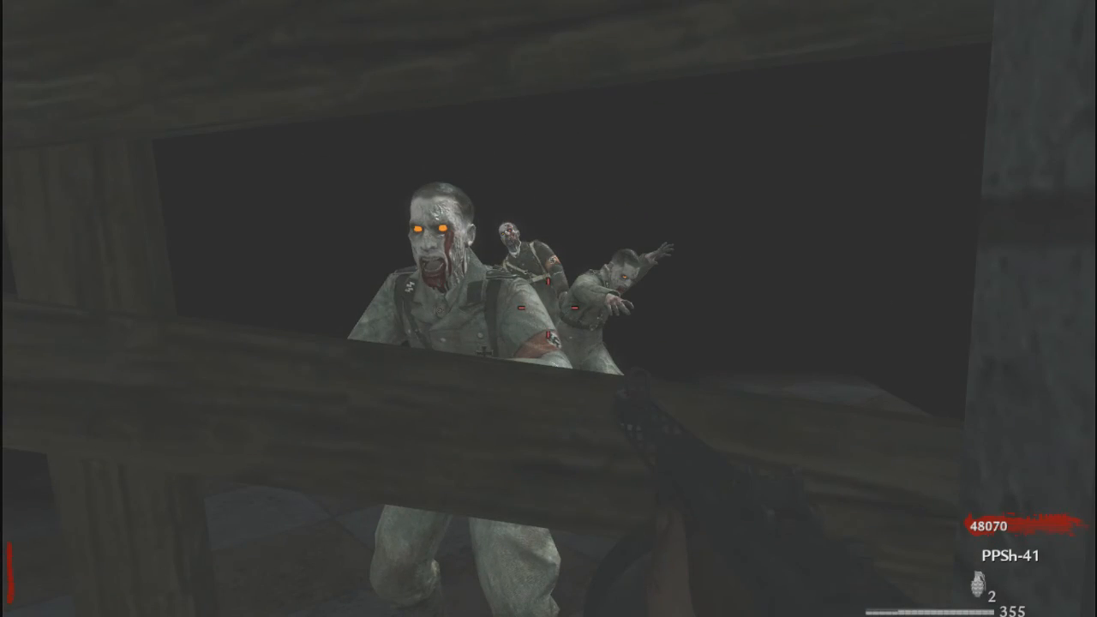
{"action": "key", "text": "s"}
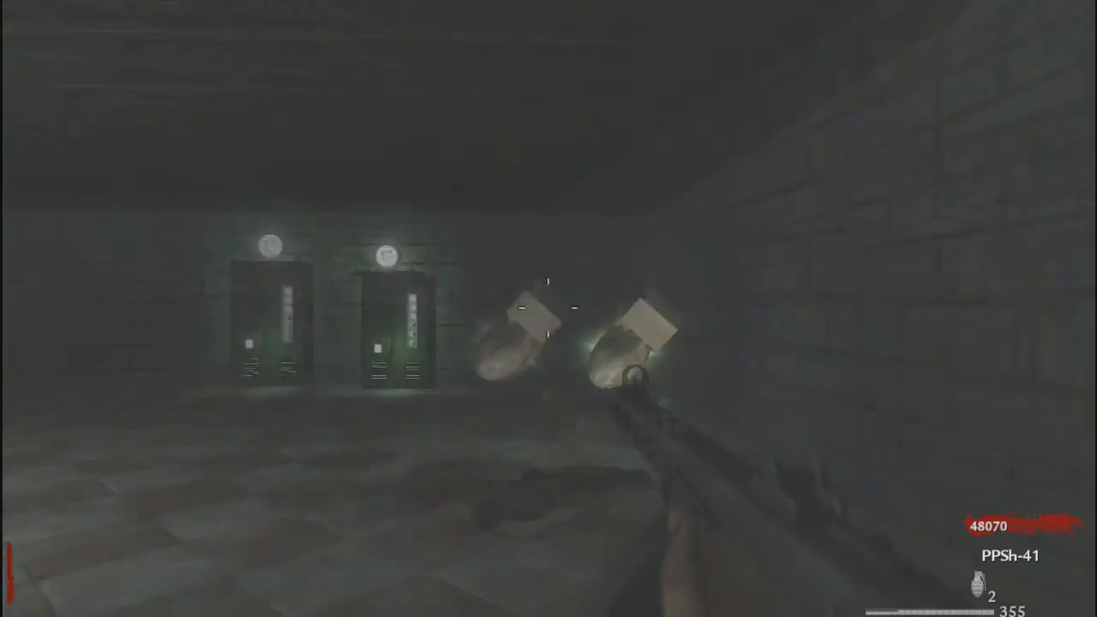
{"action": "left_click", "coordinate": [548, 307]}
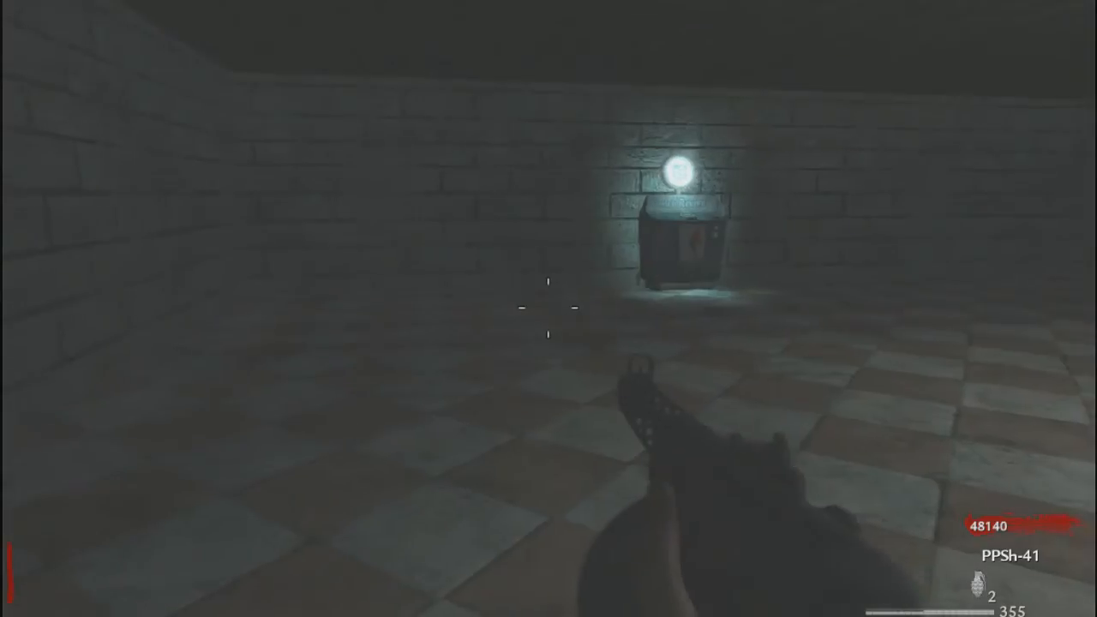
{"action": "left_click", "coordinate": [548, 307]}
{"action": "left_click", "coordinate": [548, 307]}
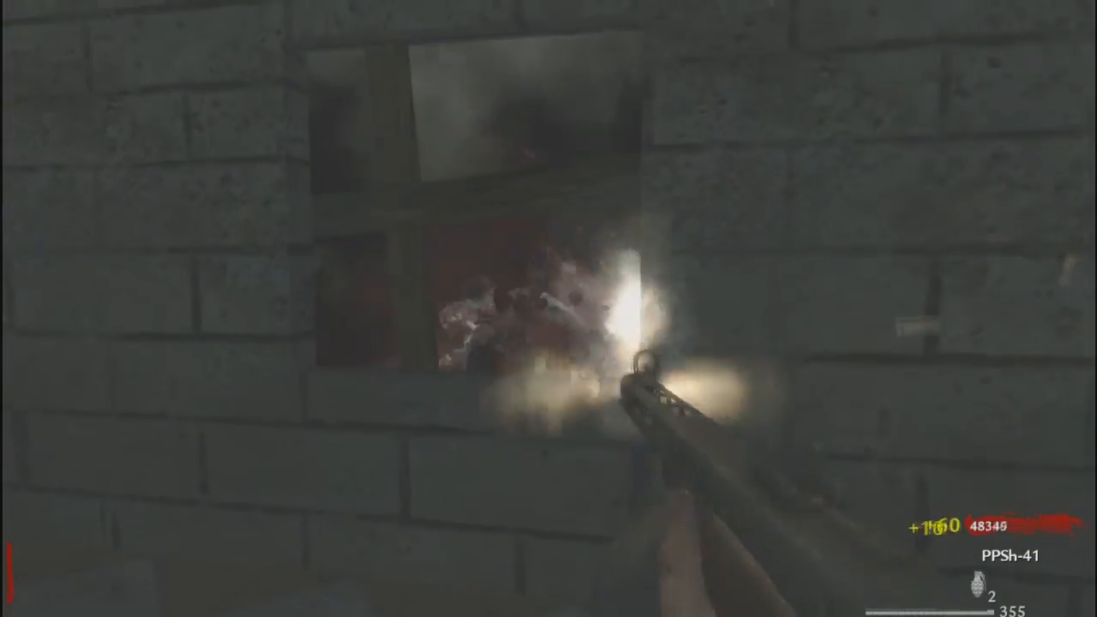
{"action": "key", "text": "r"}
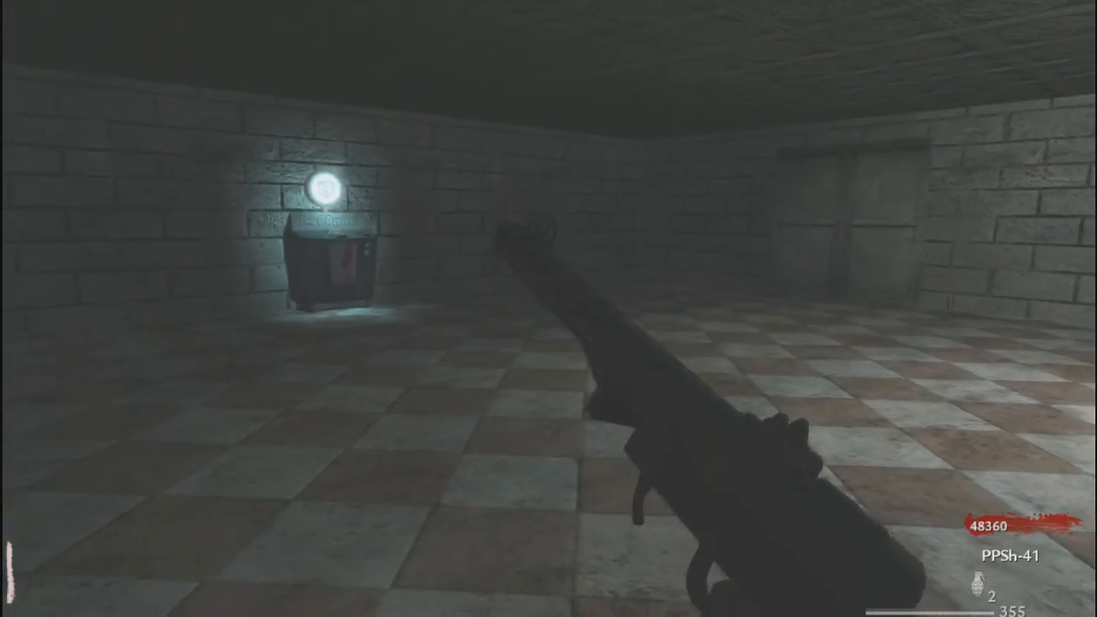
- Buy the Speed Cola and Quick Revive perks from their machines
{"action": "key", "text": "shift+w"}
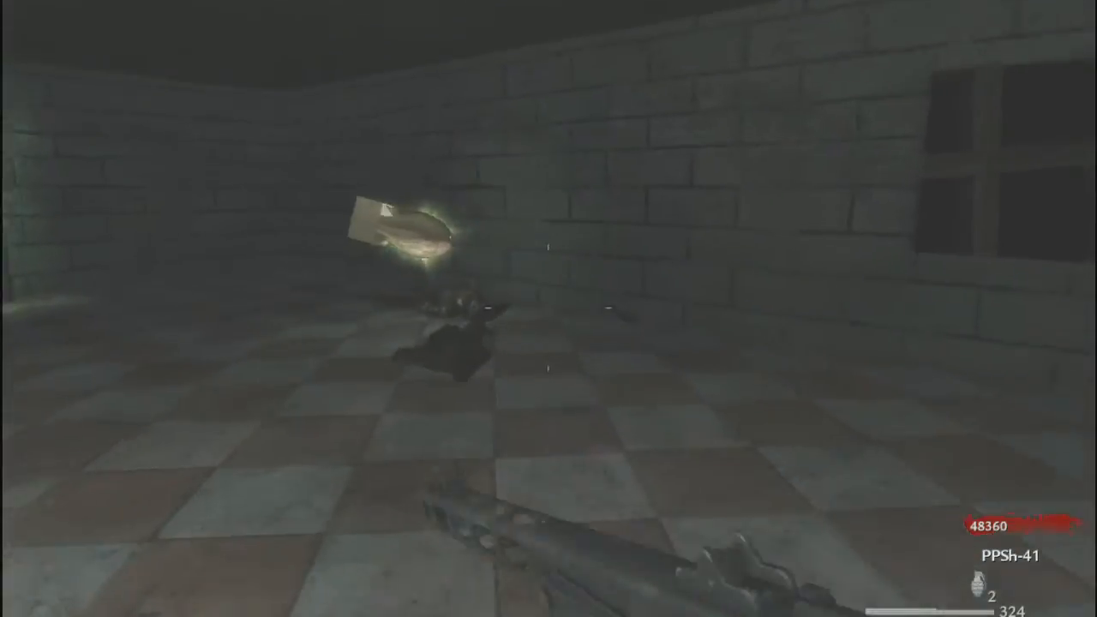
{"action": "key", "text": "w"}
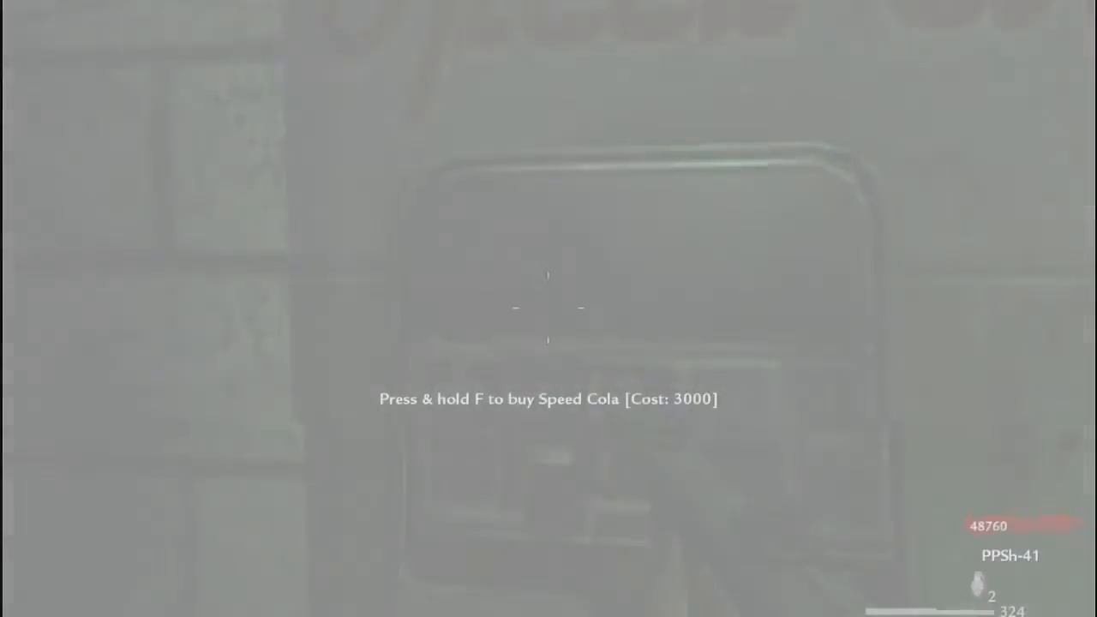
{"action": "key", "text": "f"}
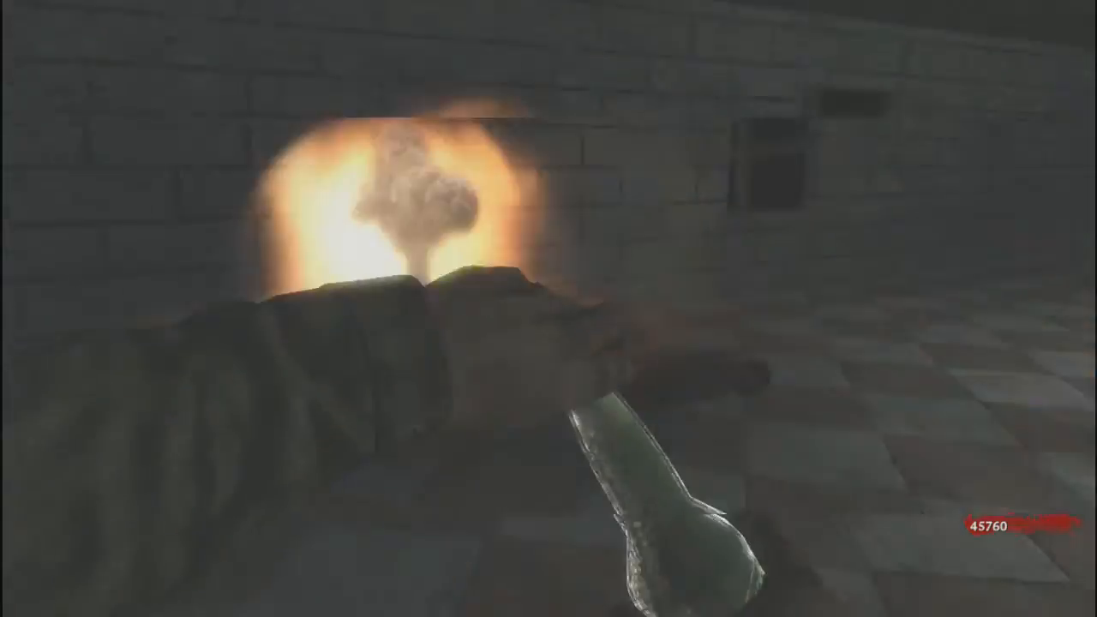
{"action": "key", "text": "w"}
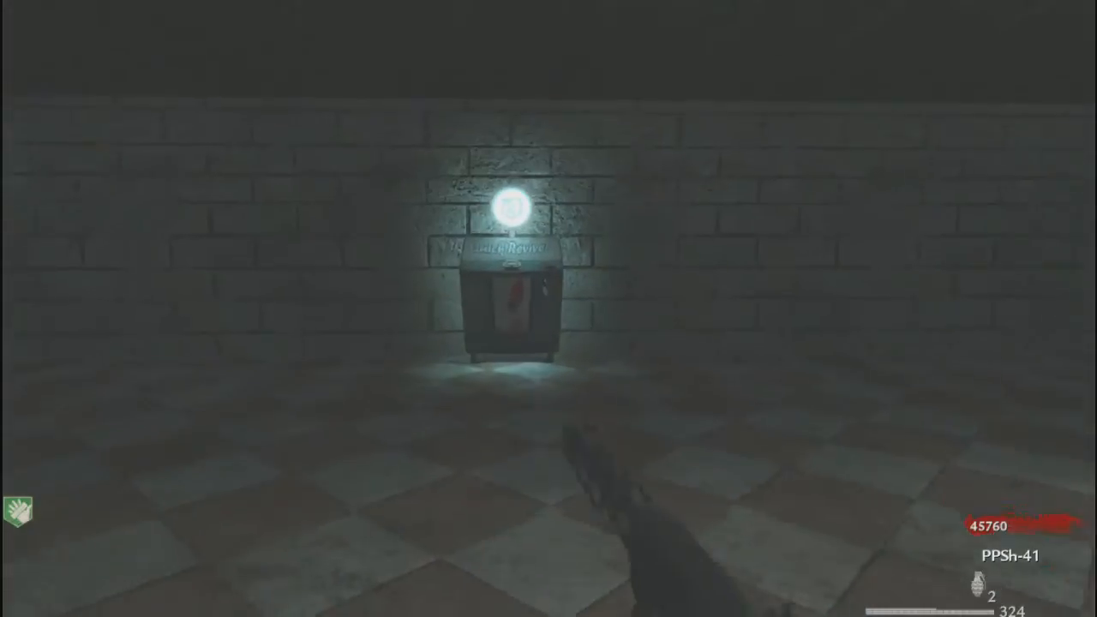
{"action": "key", "text": "f"}
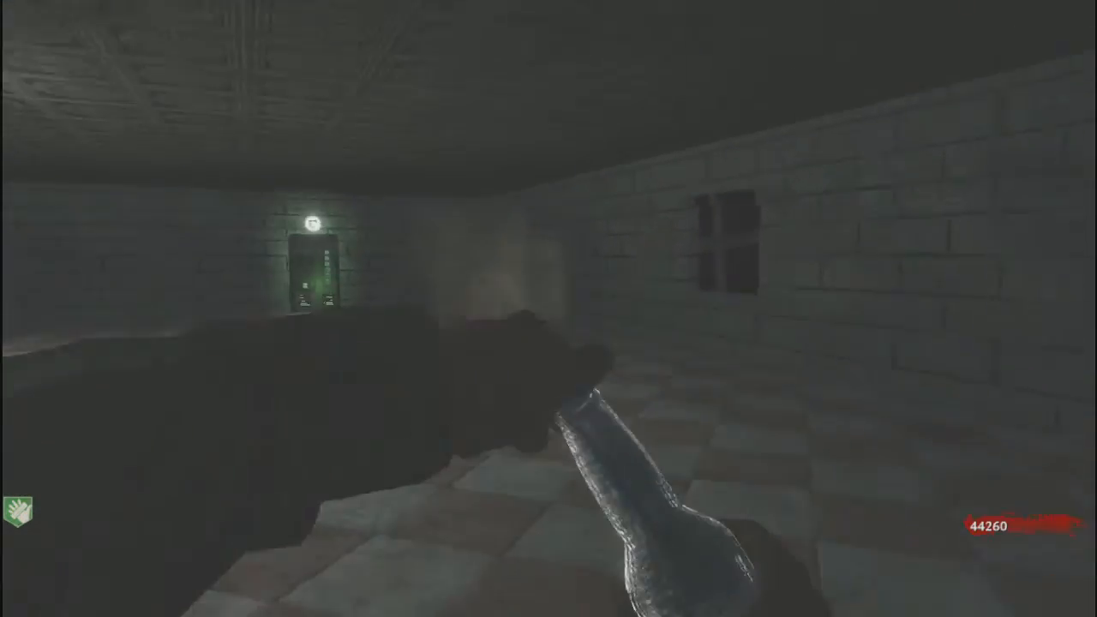
- Shoot the zombie rising beside the Speed Cola machine and the zombies outside the window
{"action": "key", "text": "w"}
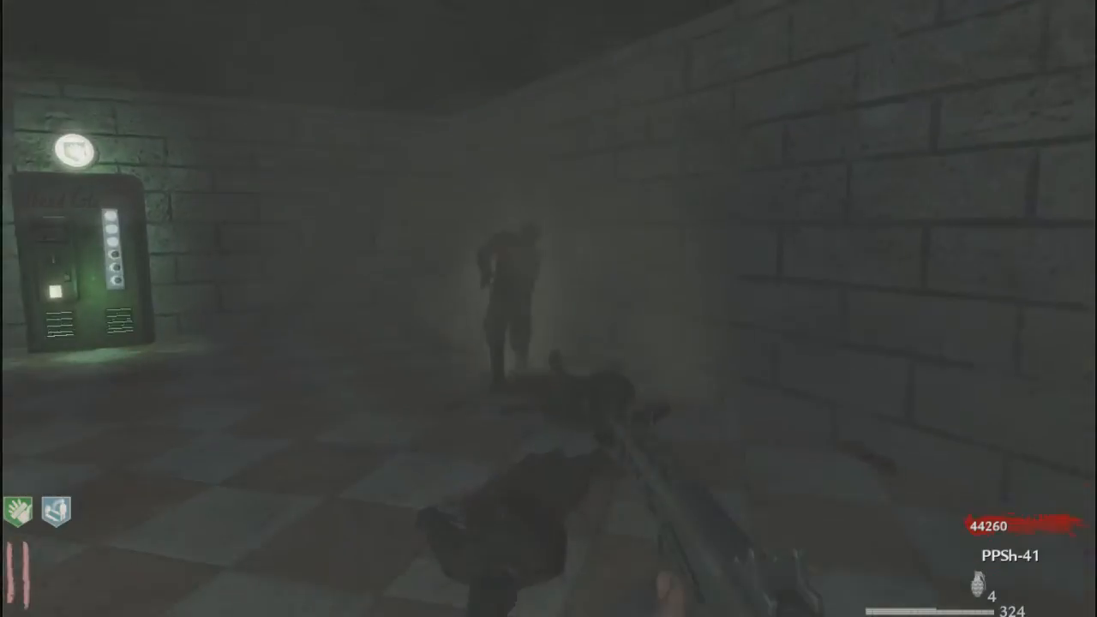
{"action": "left_click", "coordinate": [549, 309]}
{"action": "key", "text": "w"}
{"action": "left_click", "coordinate": [549, 309]}
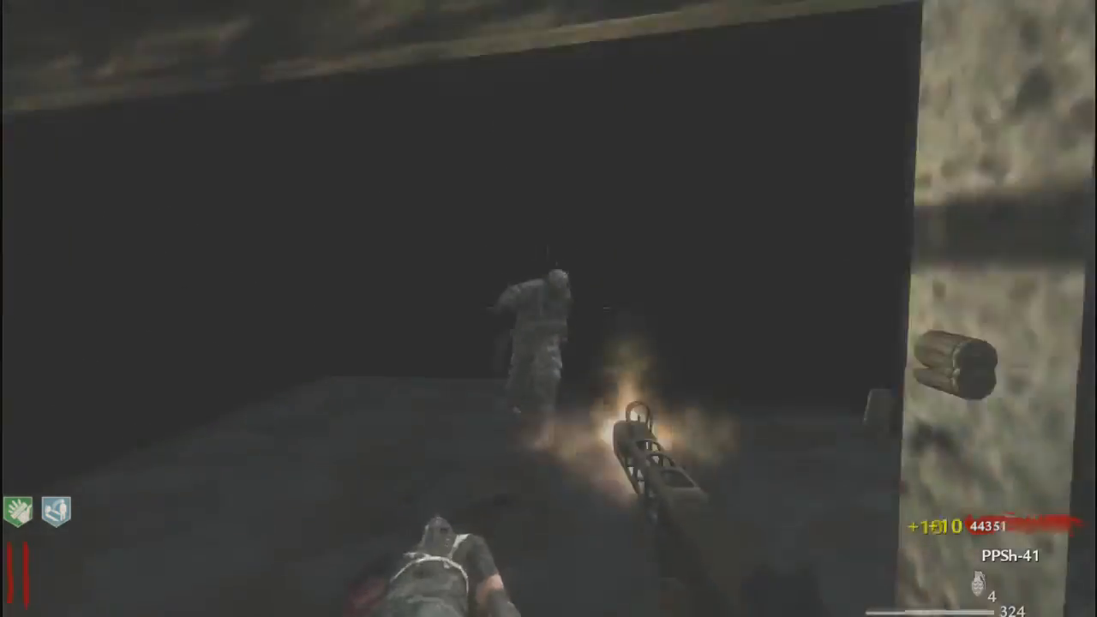
- Shoot the zombies outside the window and the one rising in the room, and run to the closed double door
{"action": "left_click", "coordinate": [548, 308]}
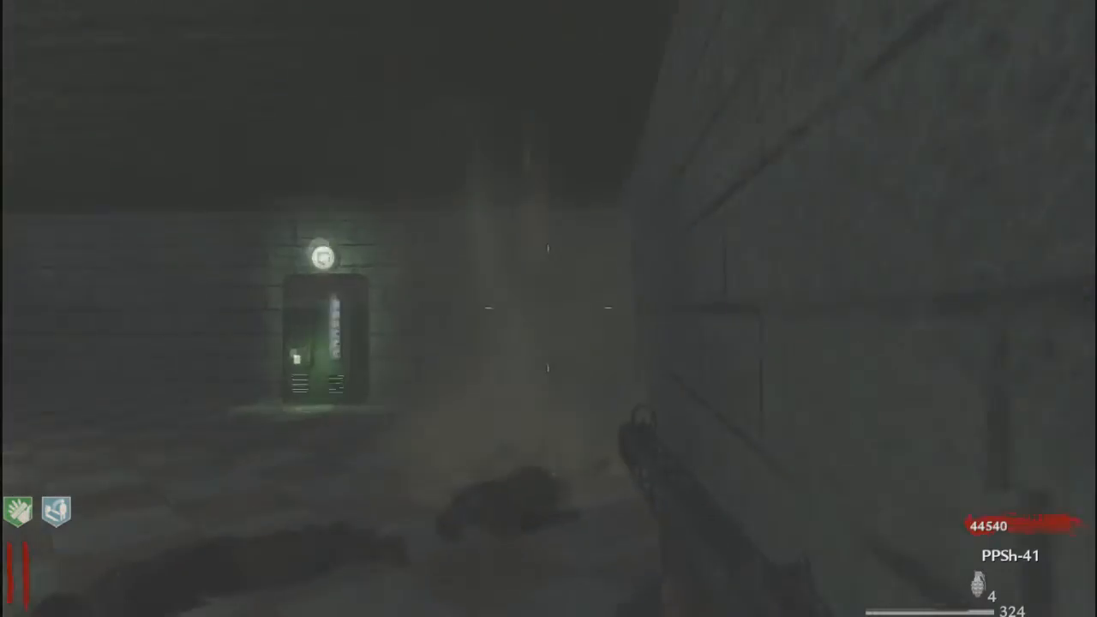
{"action": "key", "text": "w"}
{"action": "left_click", "coordinate": [548, 309]}
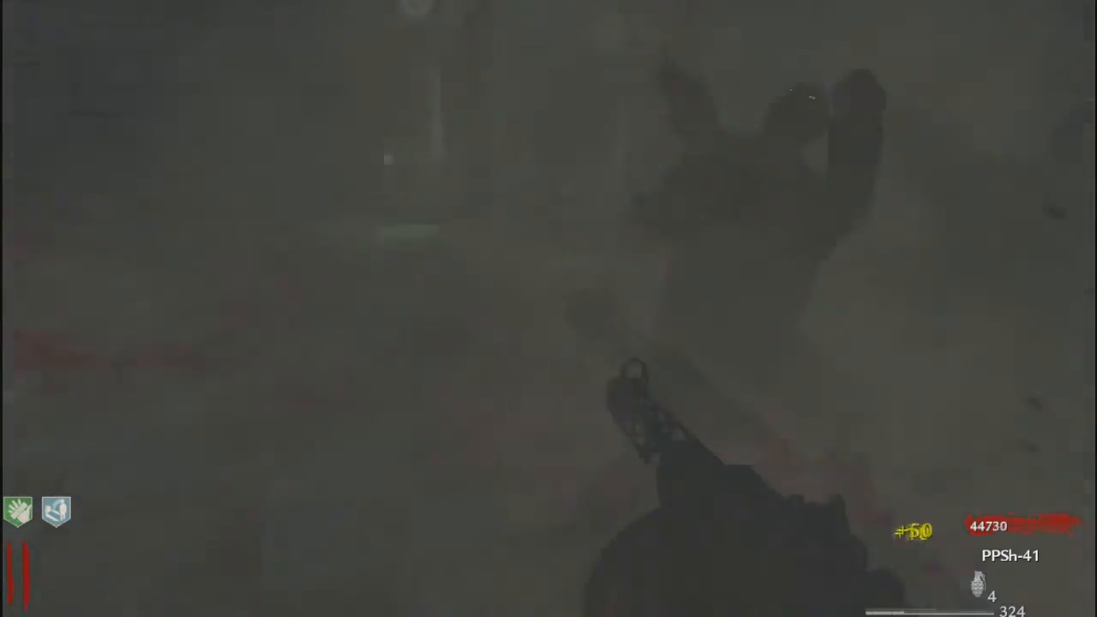
{"action": "key", "text": "shift+w"}
{"action": "key", "text": "w"}
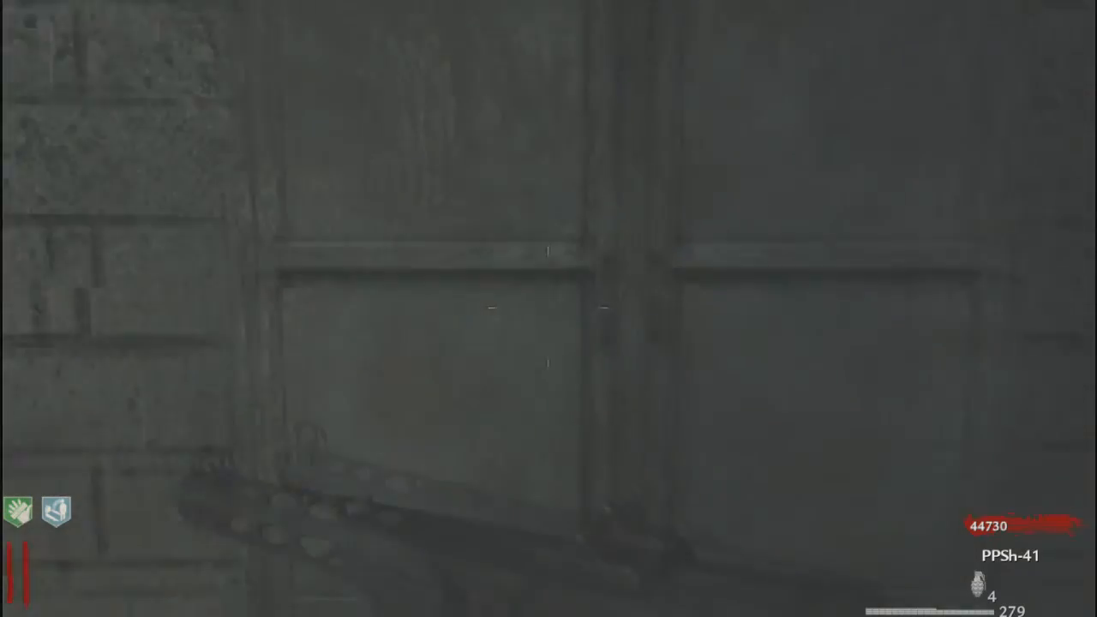
- Shoot the zombie near the Speed Cola machine and pay 1000 points to clear the double door into zone1
{"action": "key", "text": "space"}
{"action": "key", "text": "space"}
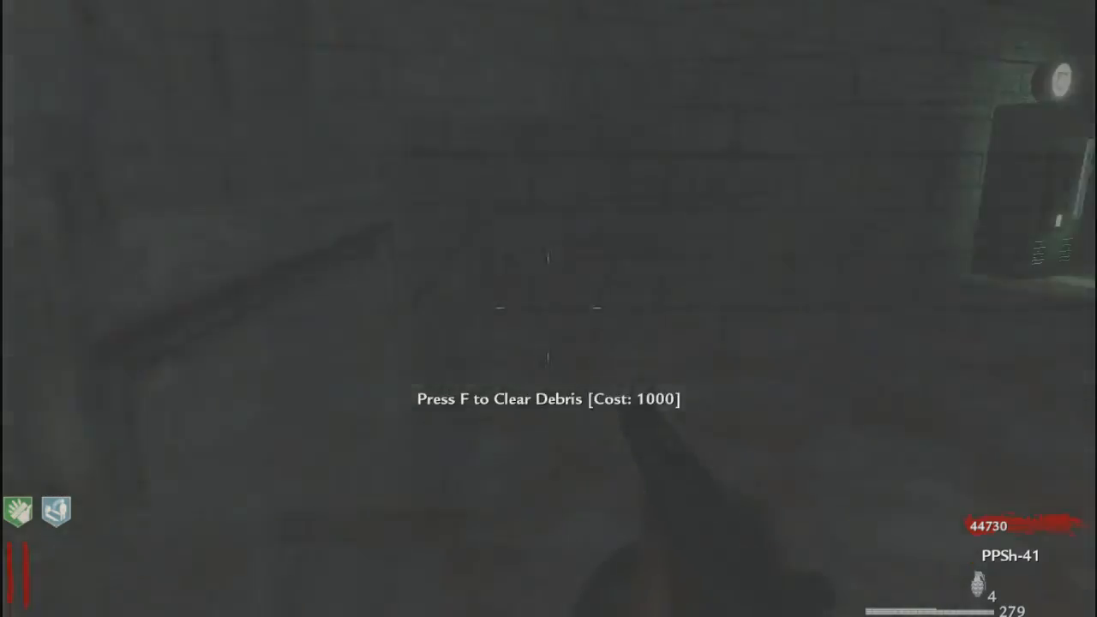
{"action": "left_click", "coordinate": [549, 308]}
{"action": "right_click", "coordinate": [548, 308]}
{"action": "left_click", "coordinate": [548, 308]}
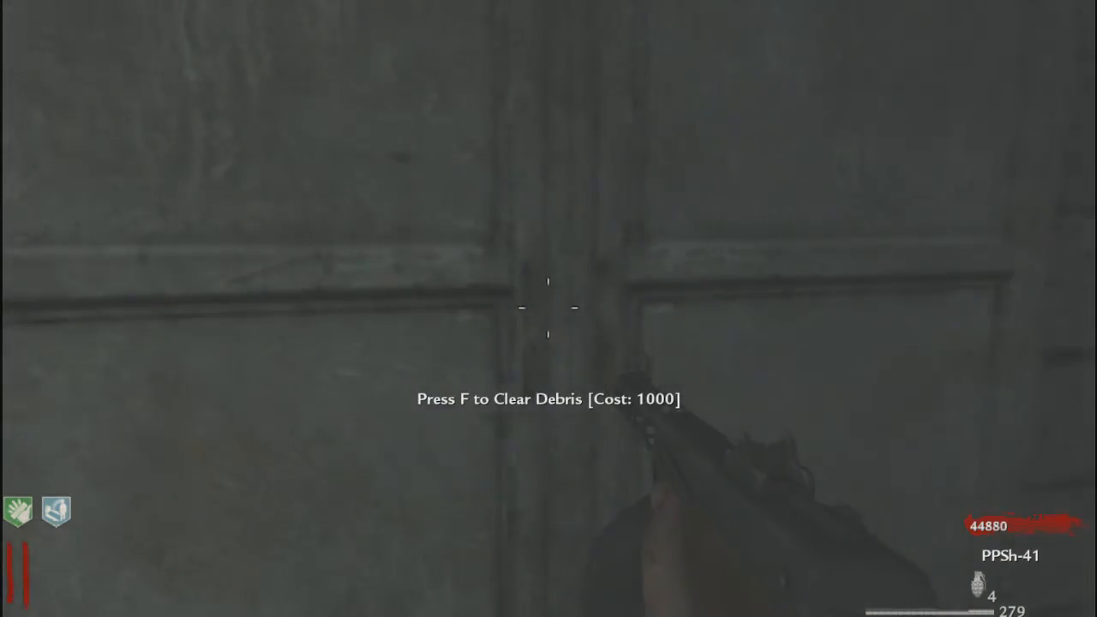
{"action": "key", "text": "f"}
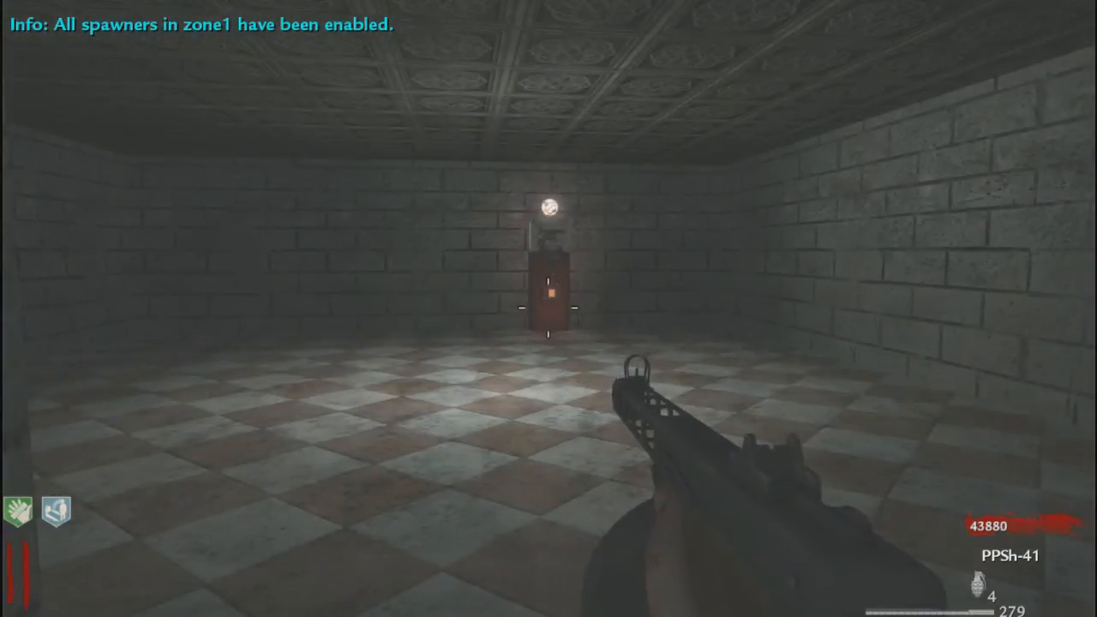
- Shoot the zombies near the zone1 entrance, collect the Double Points and Max Ammo power-ups, and reload the PPSh-41
{"action": "key", "text": "w"}
{"action": "key", "text": "w"}
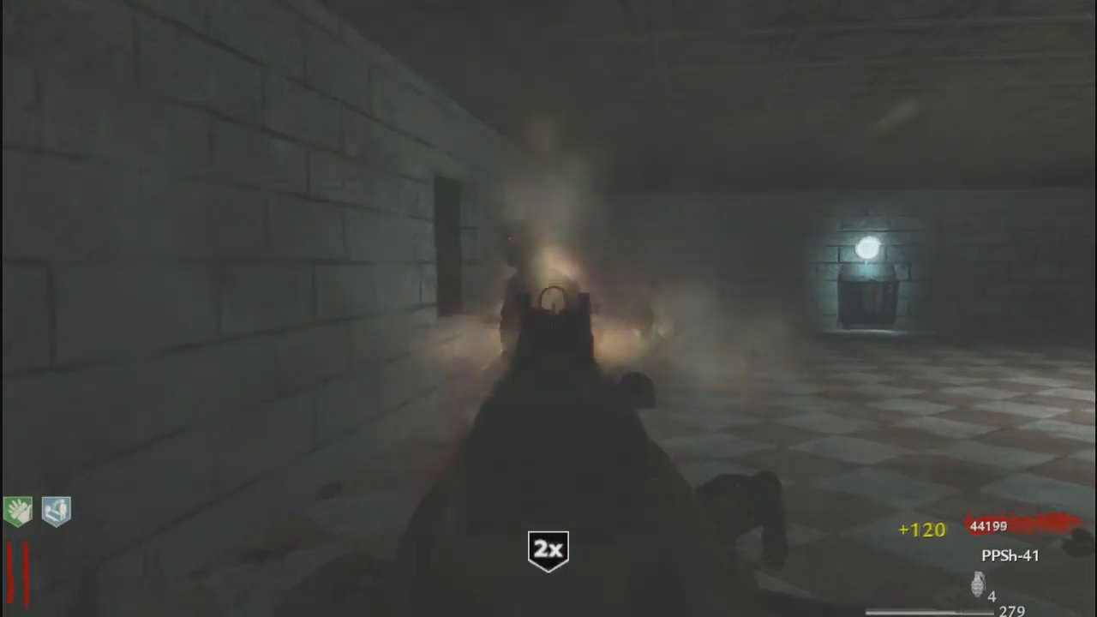
{"action": "key", "text": "w"}
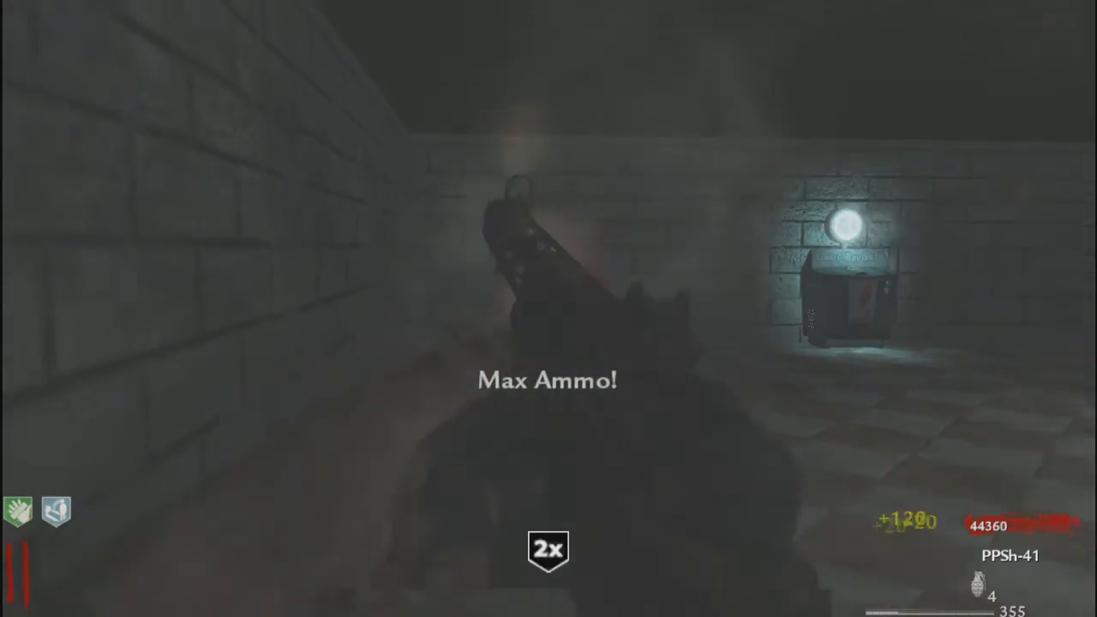
{"action": "key", "text": "r"}
{"action": "key", "text": "w"}
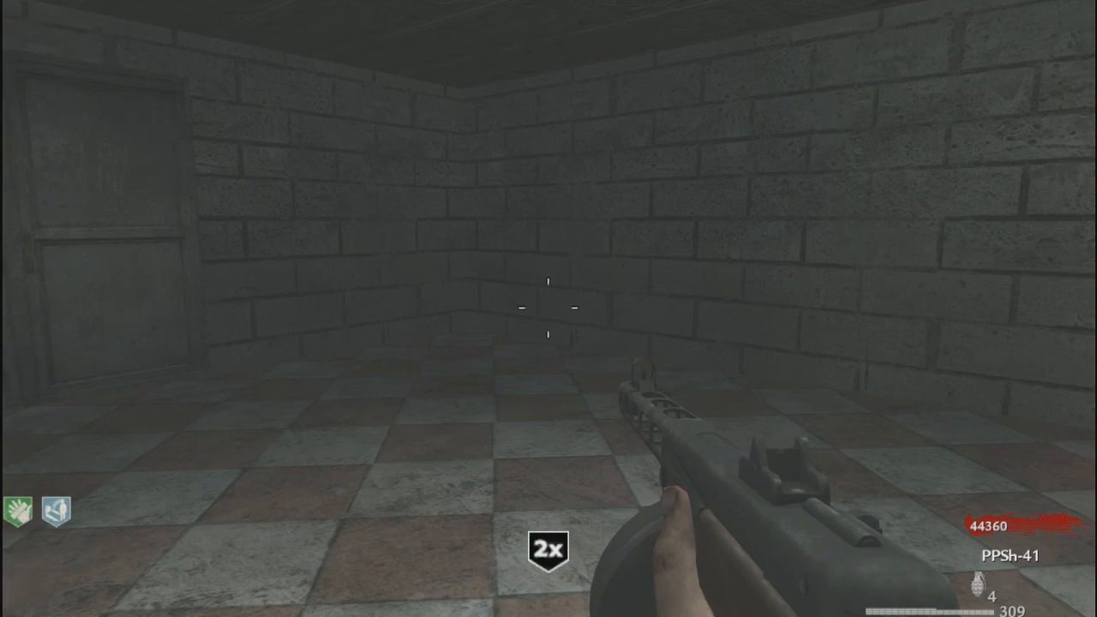
- Buy the Jugger-Nog perk for 2500 points and open the double door into zone2 with the Colt M1911 in hand
{"action": "key", "text": "w"}
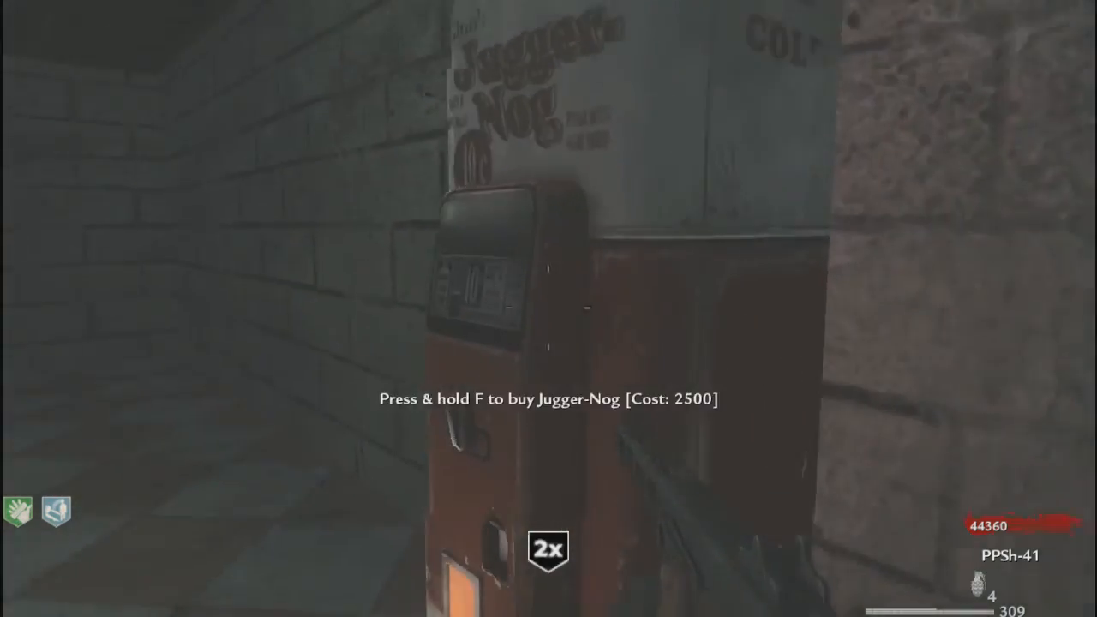
{"action": "key", "text": "f"}
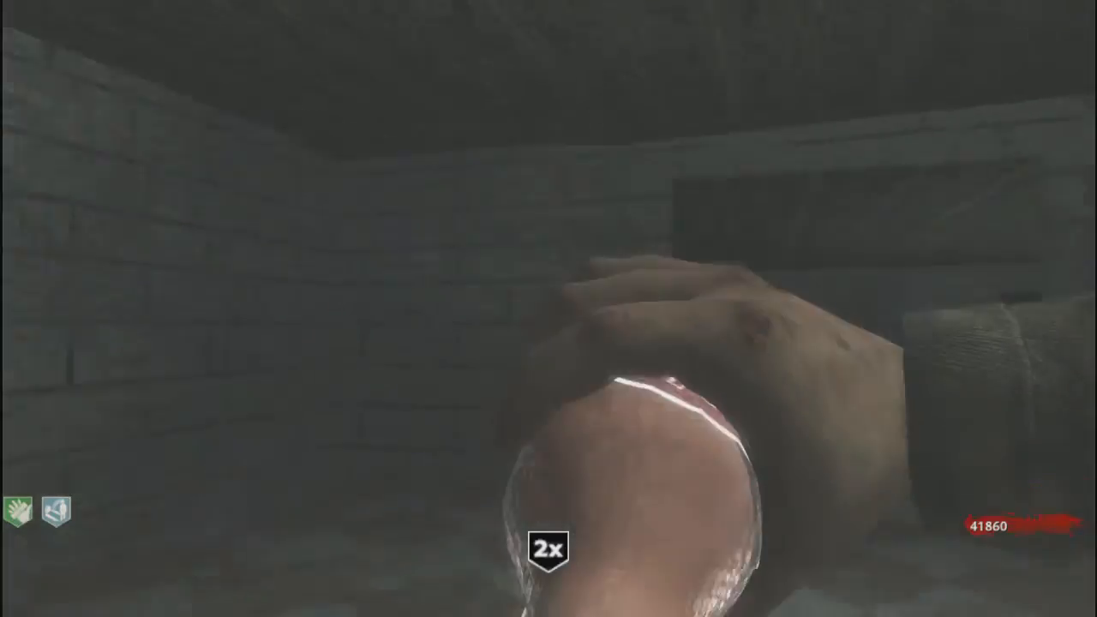
{"action": "key", "text": "w"}
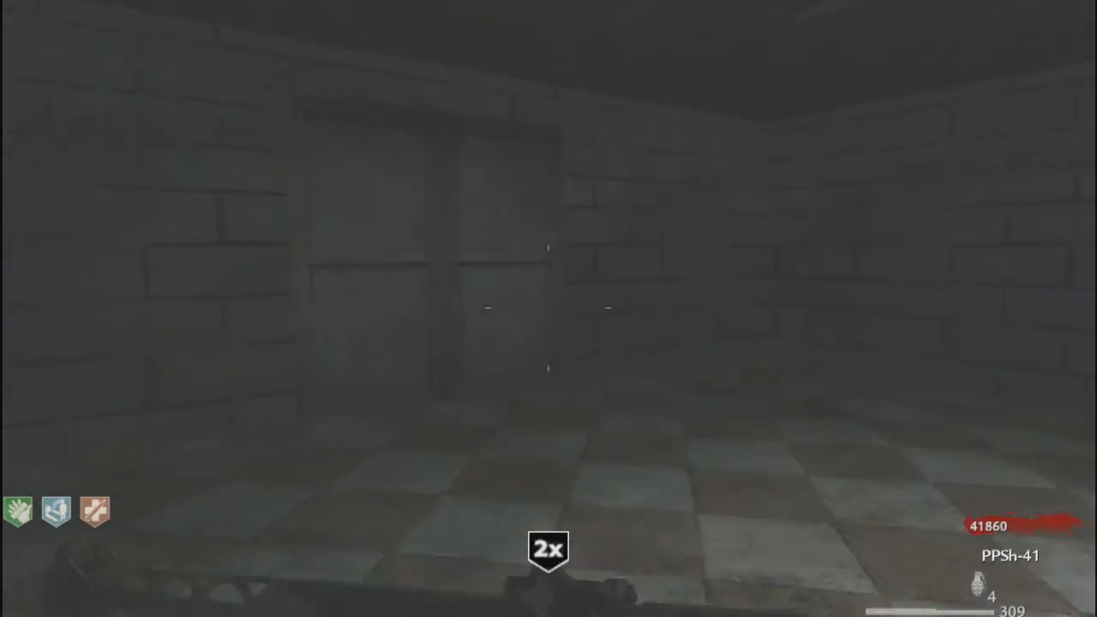
{"action": "key", "text": "w"}
{"action": "key", "text": "1"}
{"action": "key", "text": "f"}
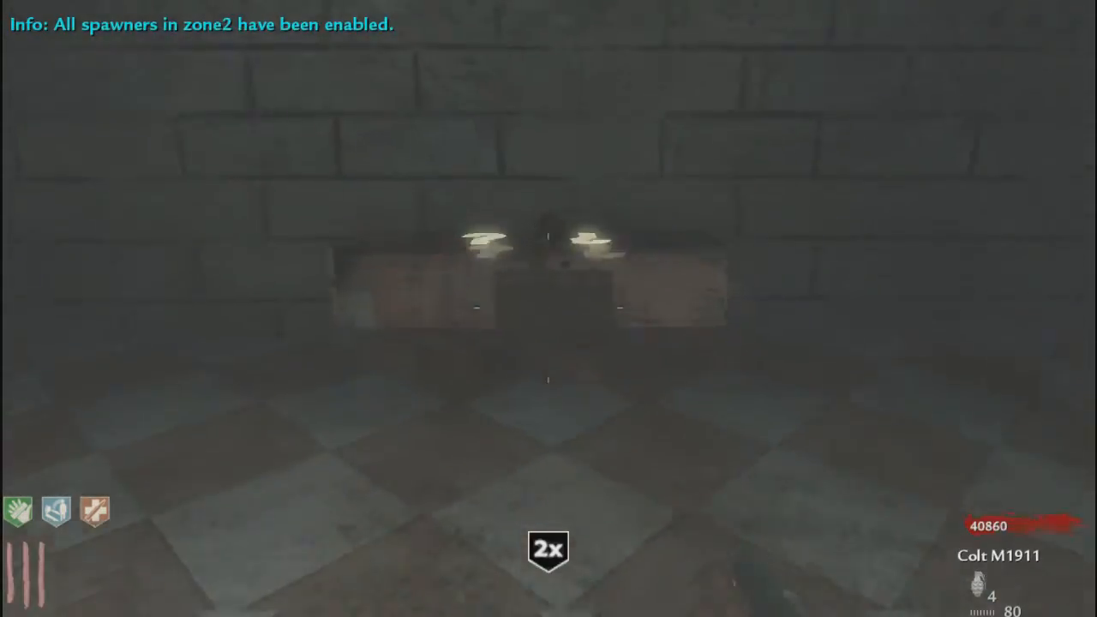
- Open the mystery box, buy the Double Tap perk, and take the item from the box
{"action": "key", "text": "w"}
{"action": "key", "text": "f"}
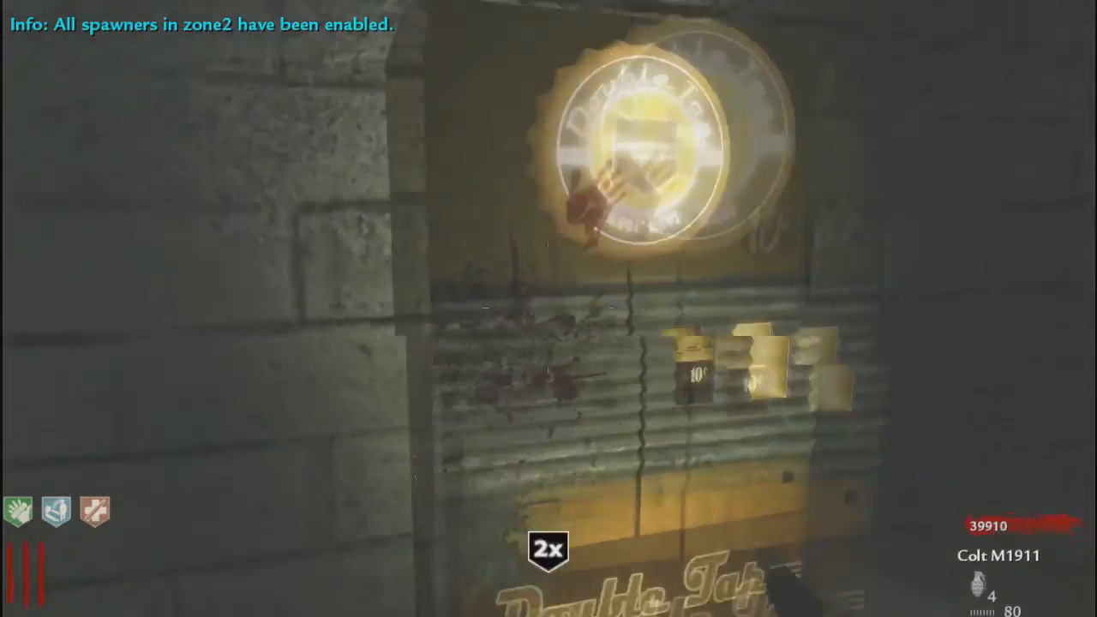
{"action": "key", "text": "f"}
{"action": "key", "text": "w"}
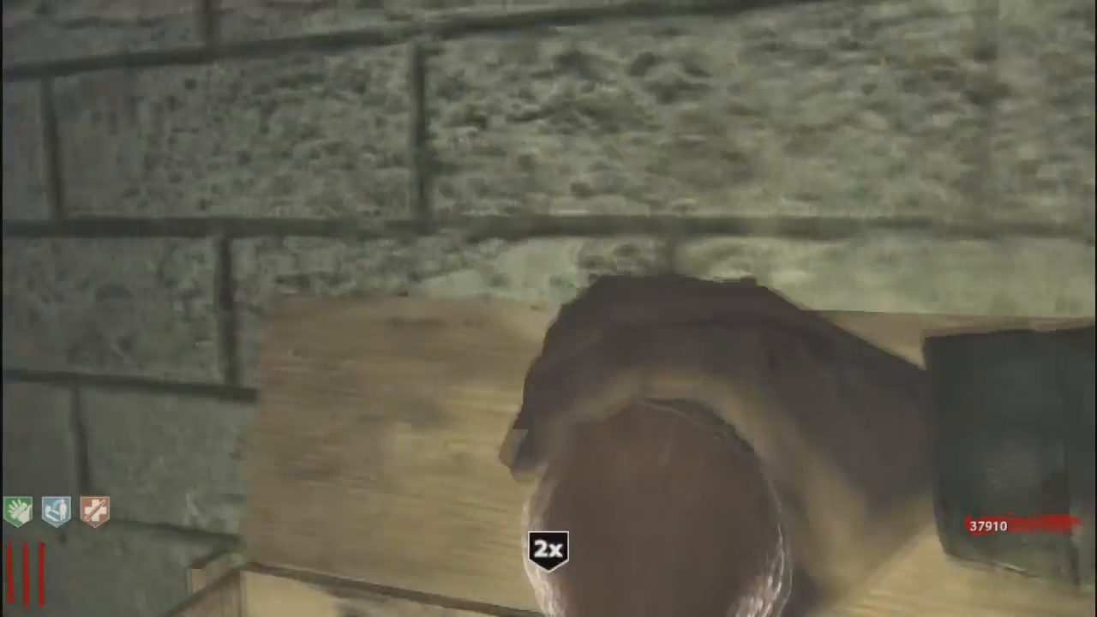
{"action": "key", "text": "s"}
{"action": "key", "text": "w"}
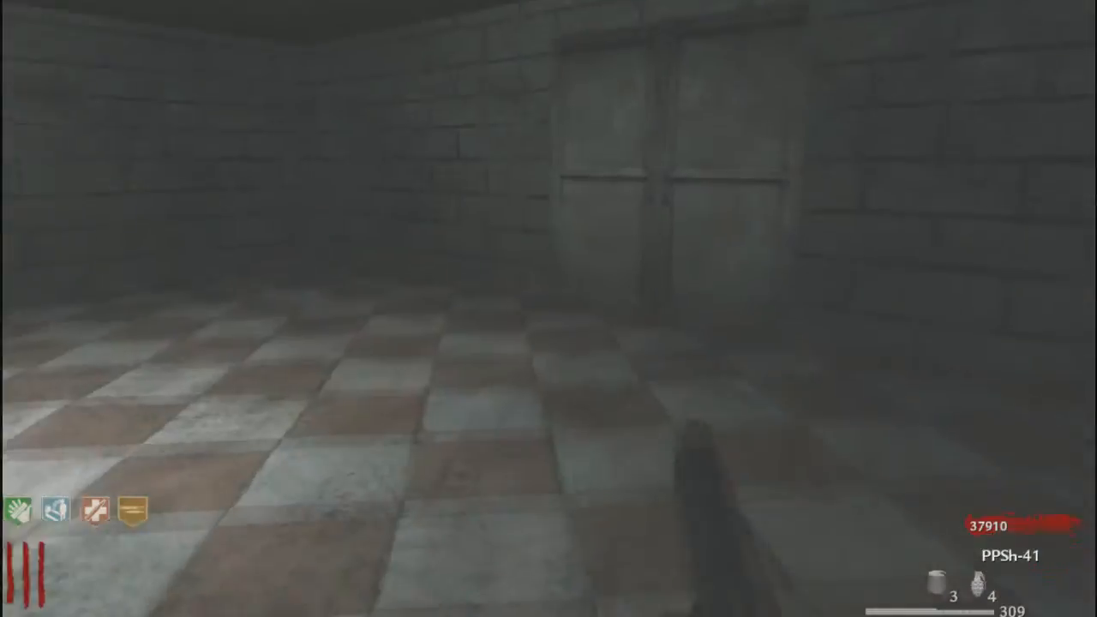
- Shoot the zombies beyond the doorway, clear the remaining double door, and collect the Insta-Kill power-up
{"action": "key", "text": "w"}
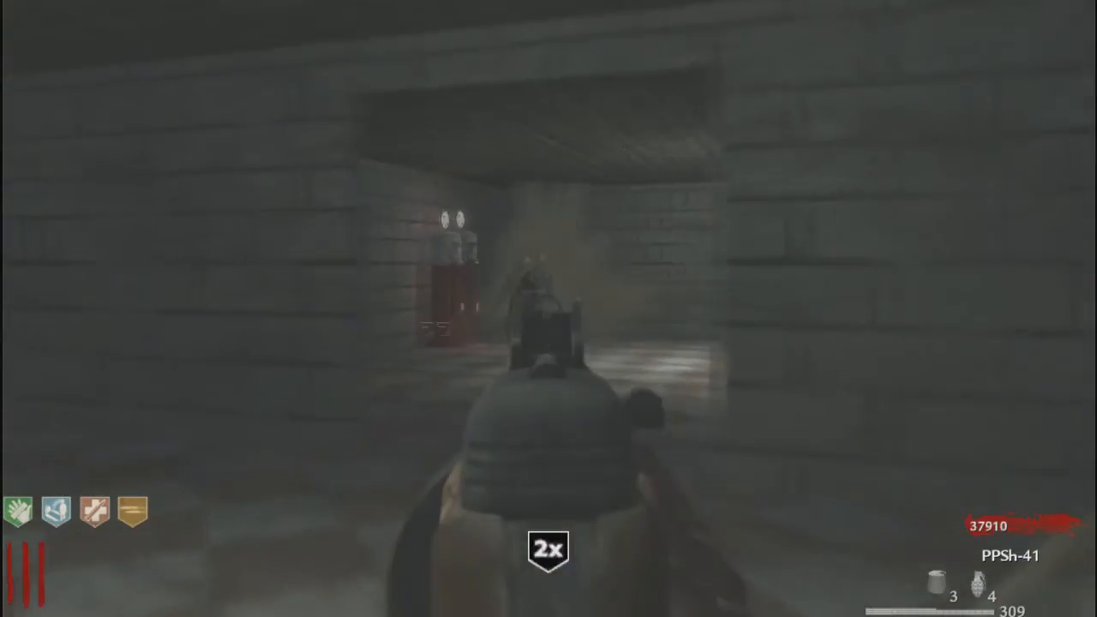
{"action": "key", "text": "w"}
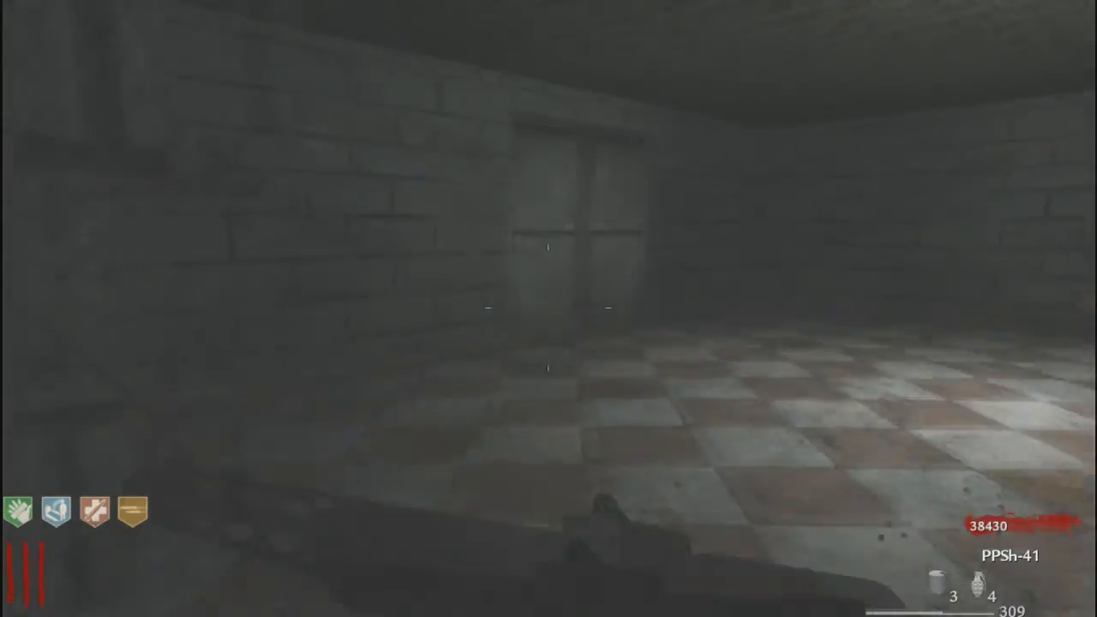
{"action": "key", "text": "w"}
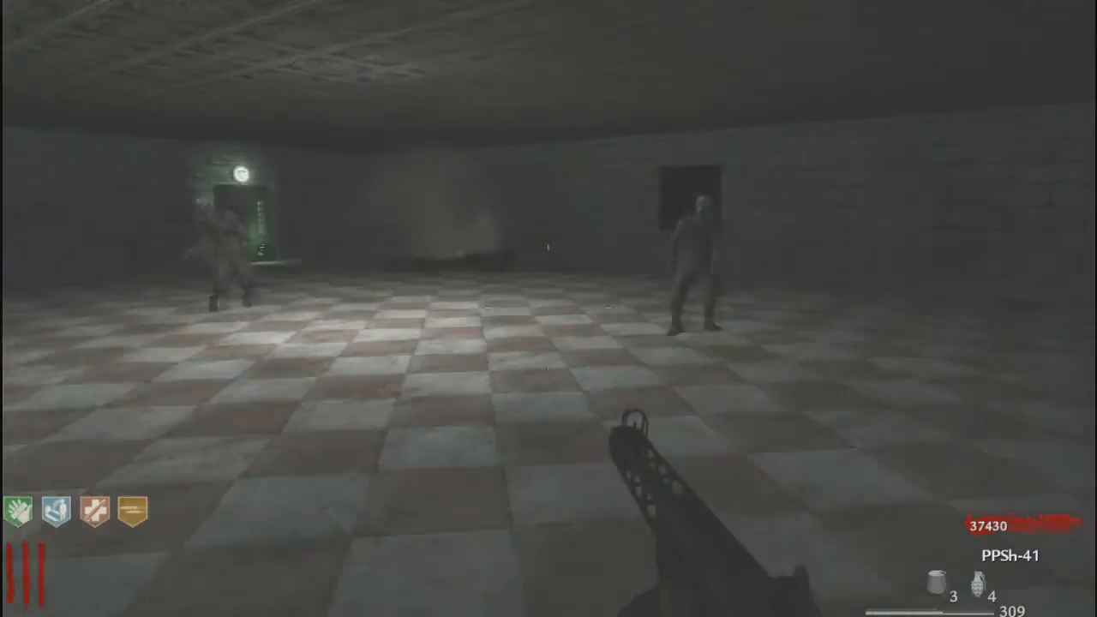
{"action": "left_click", "coordinate": [547, 306]}
{"action": "key", "text": "w"}
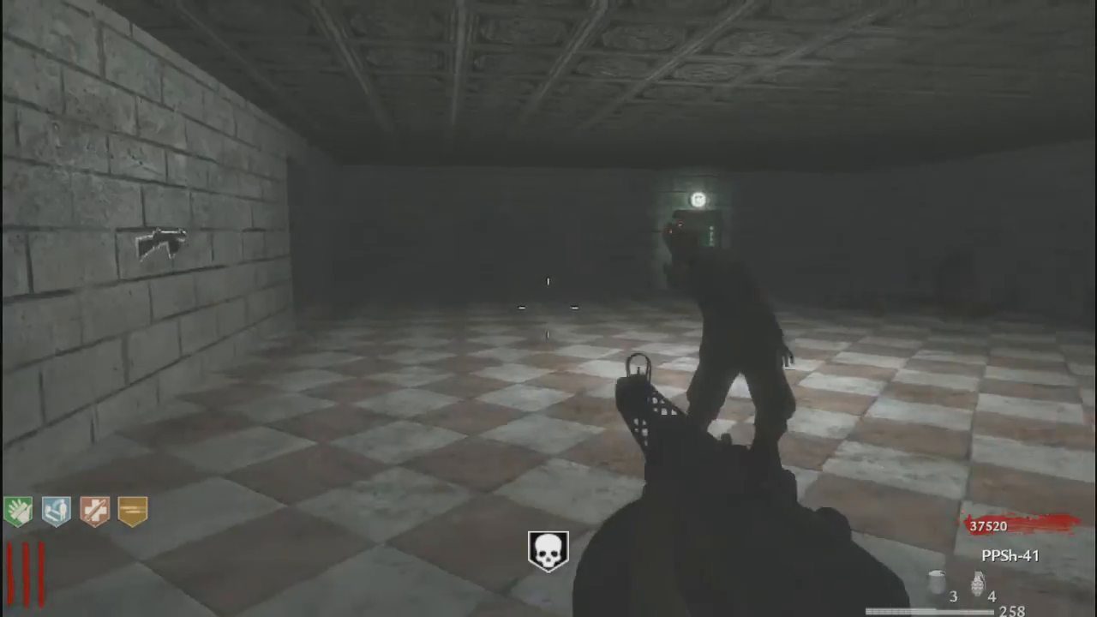
- Knife the approaching zombies during Insta-Kill and reload the Colt M1911
{"action": "key", "text": "v"}
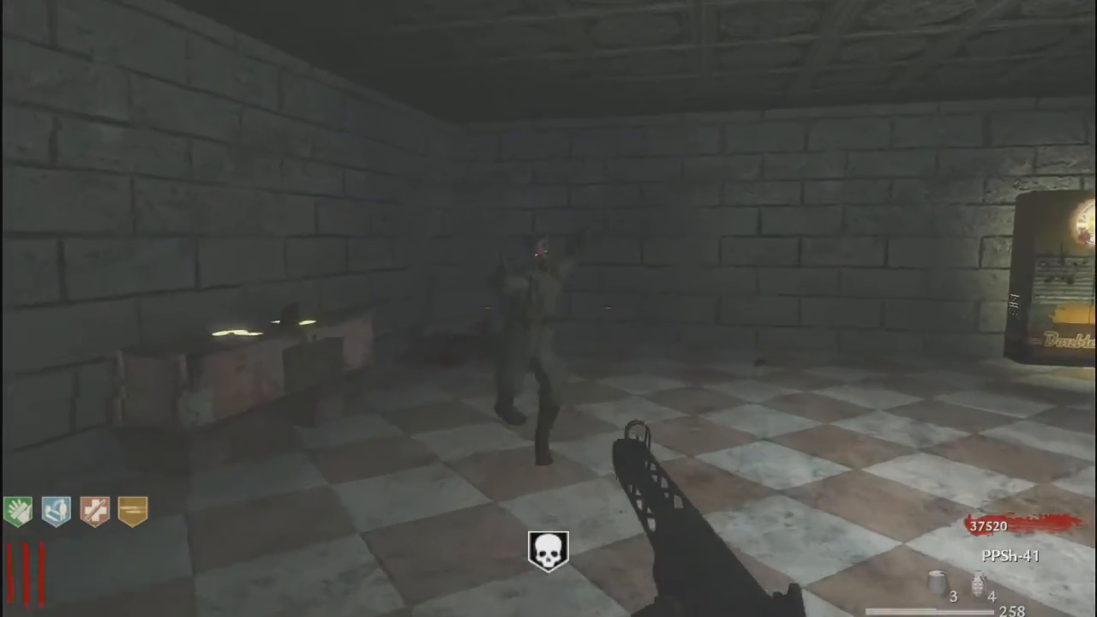
{"action": "key", "text": "v"}
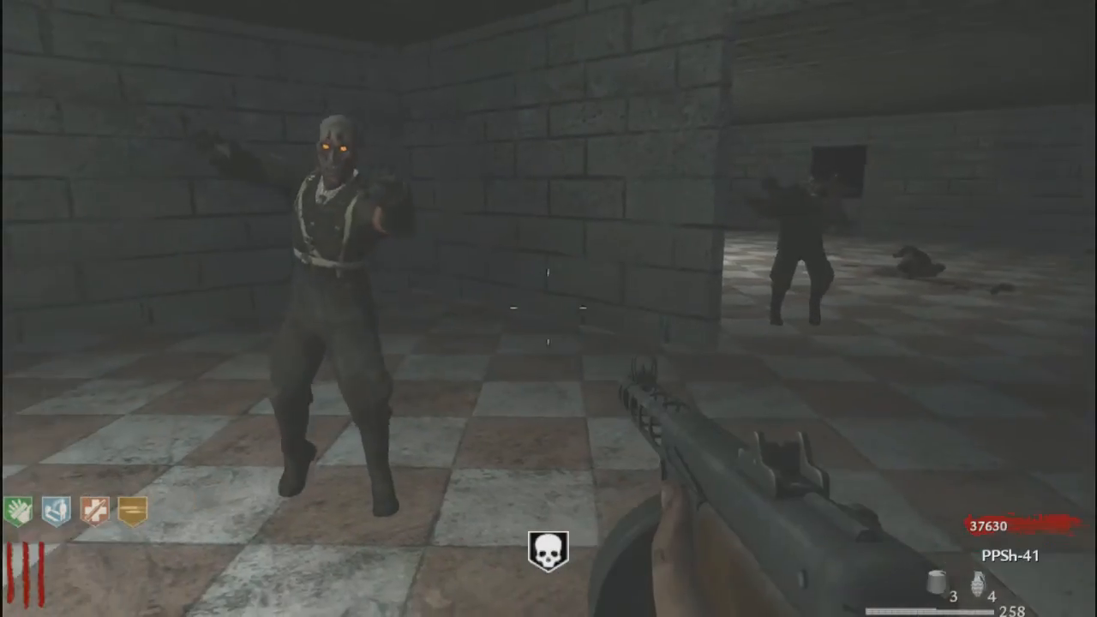
{"action": "key", "text": "v"}
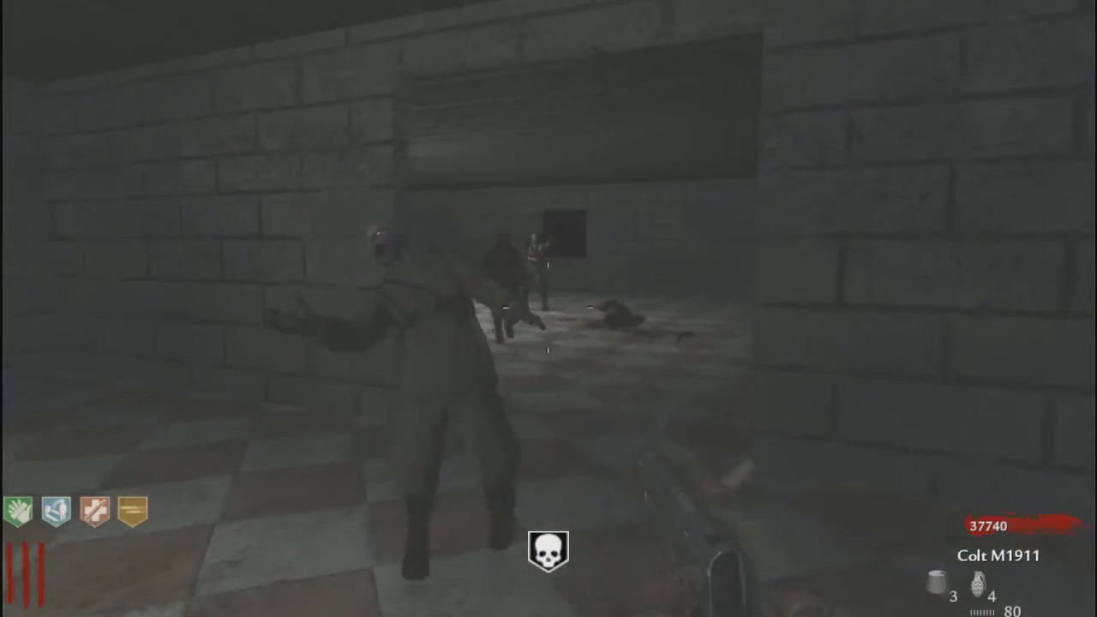
{"action": "key", "text": "r"}
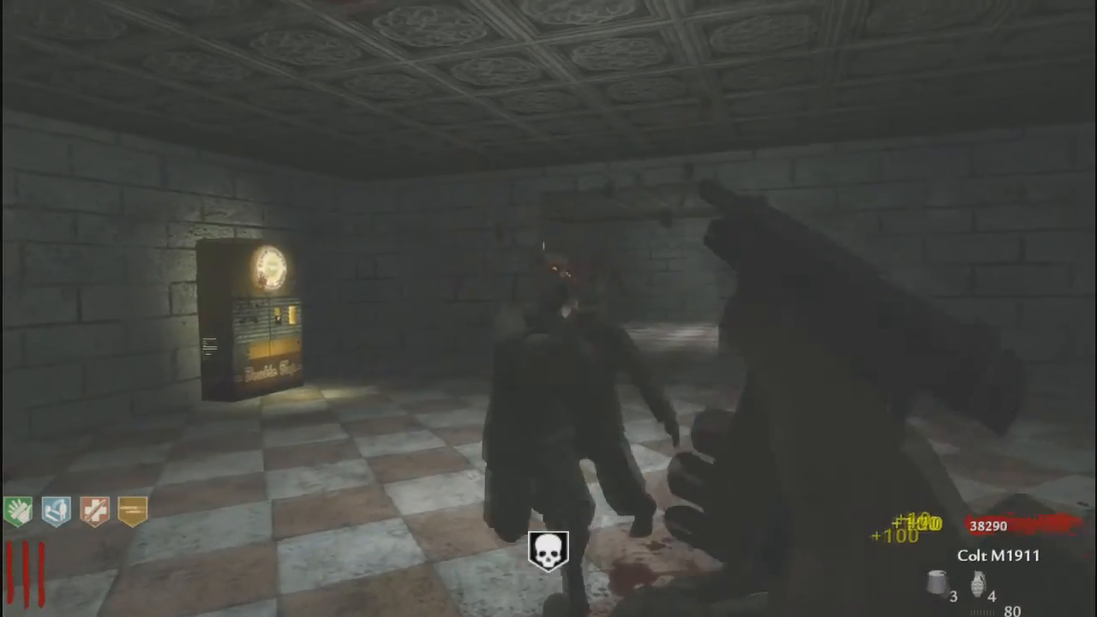
{"action": "key", "text": "v"}
{"action": "key", "text": "w"}
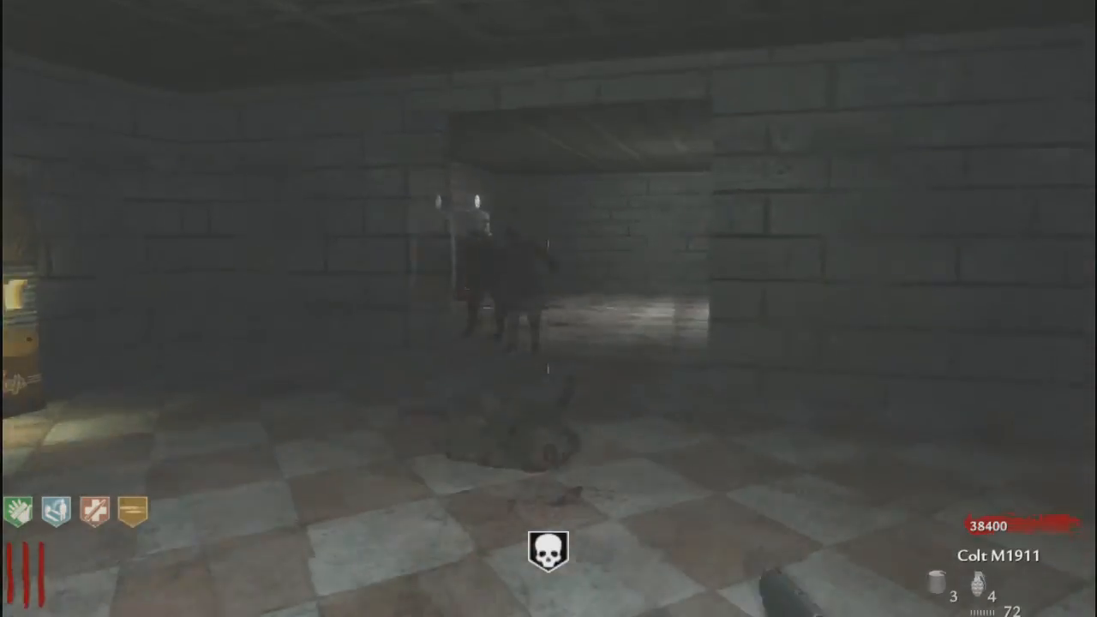
- Shoot the remaining zombies with the Colt M1911 and reload it
{"action": "left_click", "coordinate": [549, 309]}
{"action": "key", "text": "w"}
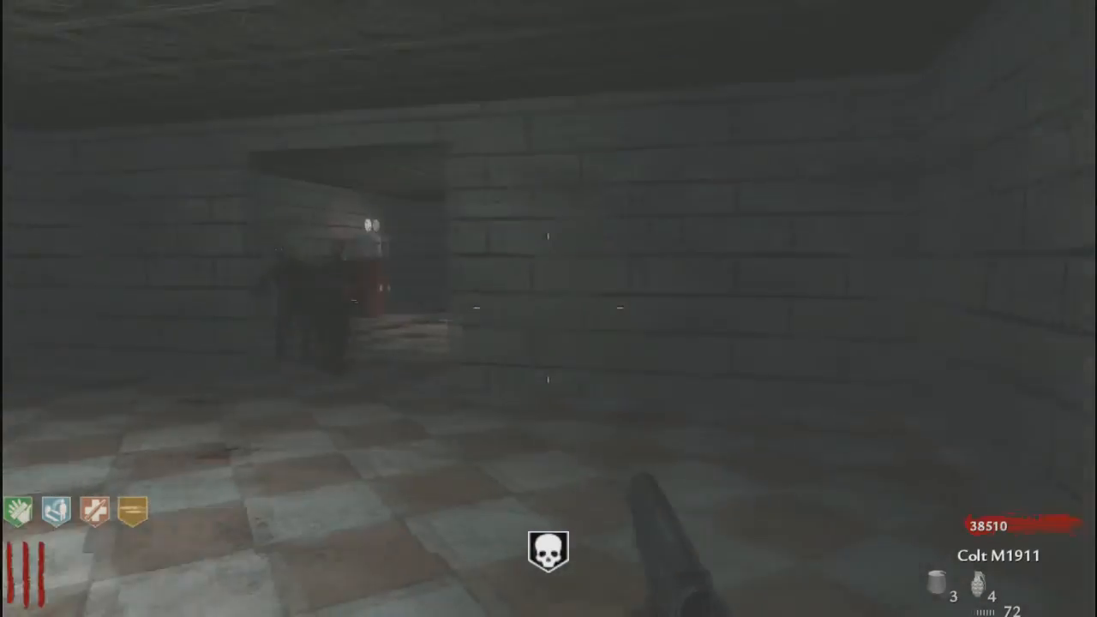
{"action": "right_click", "coordinate": [548, 308]}
{"action": "left_click", "coordinate": [548, 308]}
{"action": "left_click", "coordinate": [548, 309]}
{"action": "key", "text": "w"}
{"action": "key", "text": "r"}
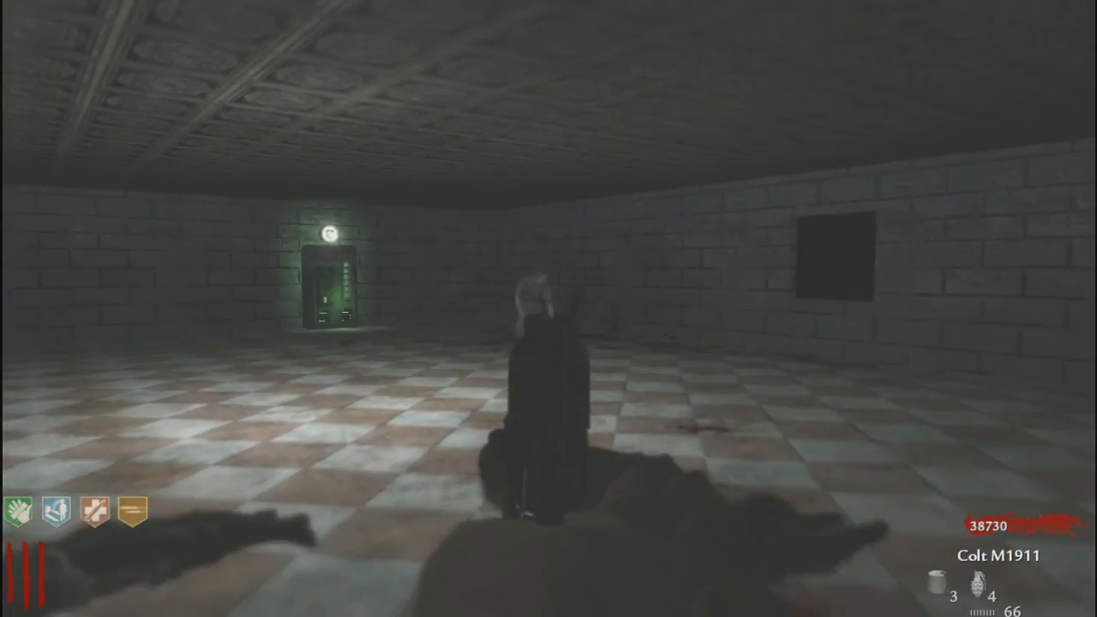
{"action": "left_click", "coordinate": [549, 308]}
{"action": "key", "text": "r"}
- Shoot the zombie rising beside the Speed Cola machine and the one outside the window with the PPSh-41
{"action": "key", "text": "w"}
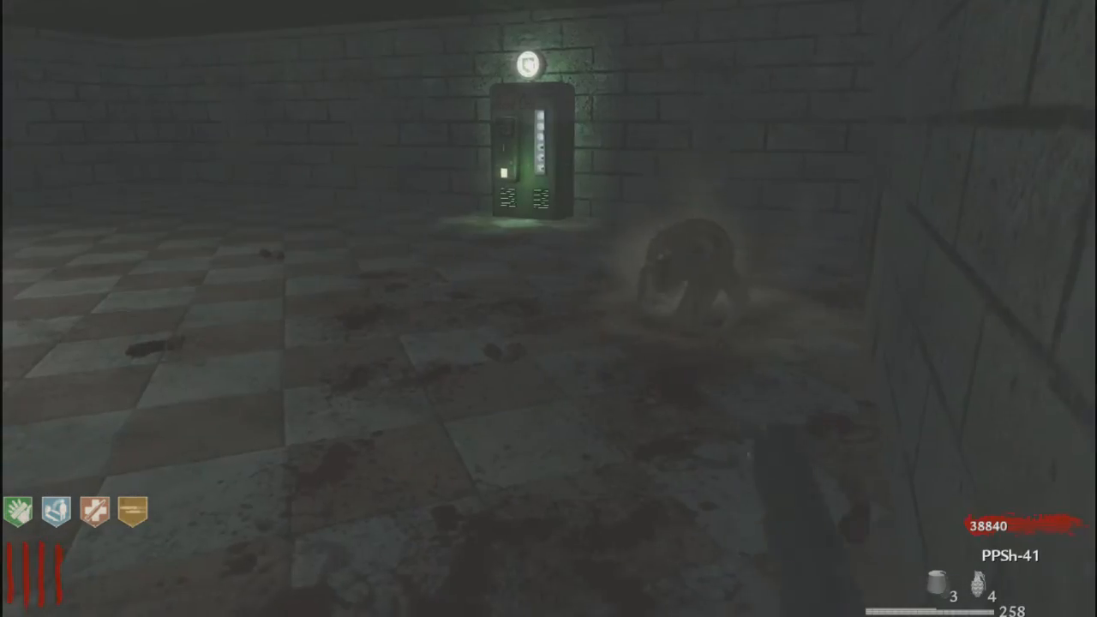
{"action": "left_click", "coordinate": [548, 309]}
{"action": "left_click", "coordinate": [548, 309]}
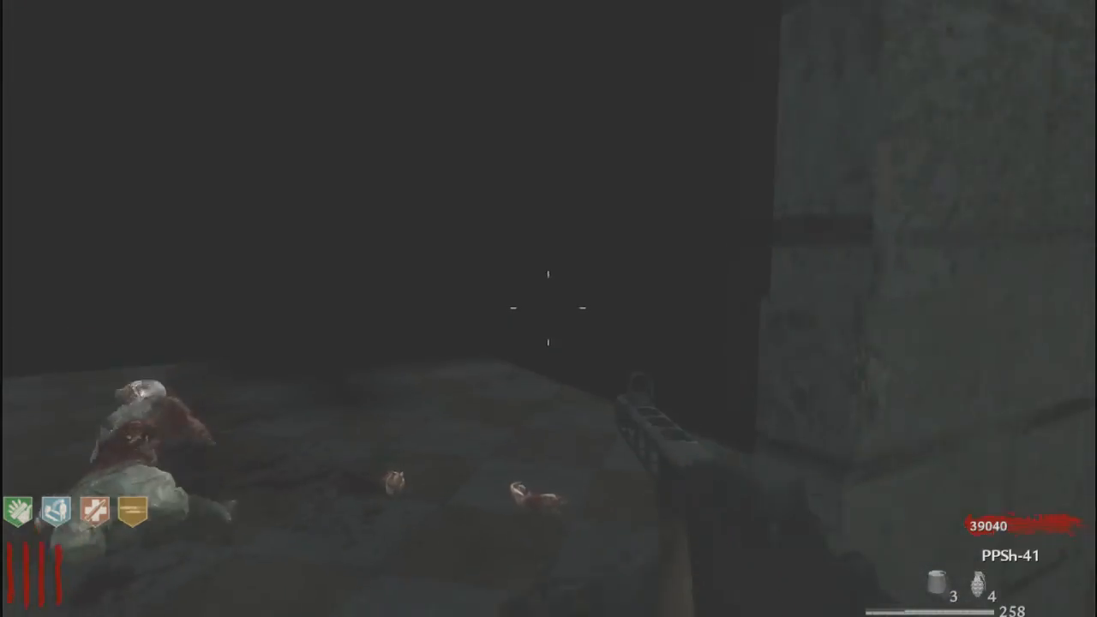
- Enable noclip through the console, fly from the window back across the Speed Cola room, and disable noclip
{"action": "type", "text": "noclip"}
{"action": "key", "text": "Return"}
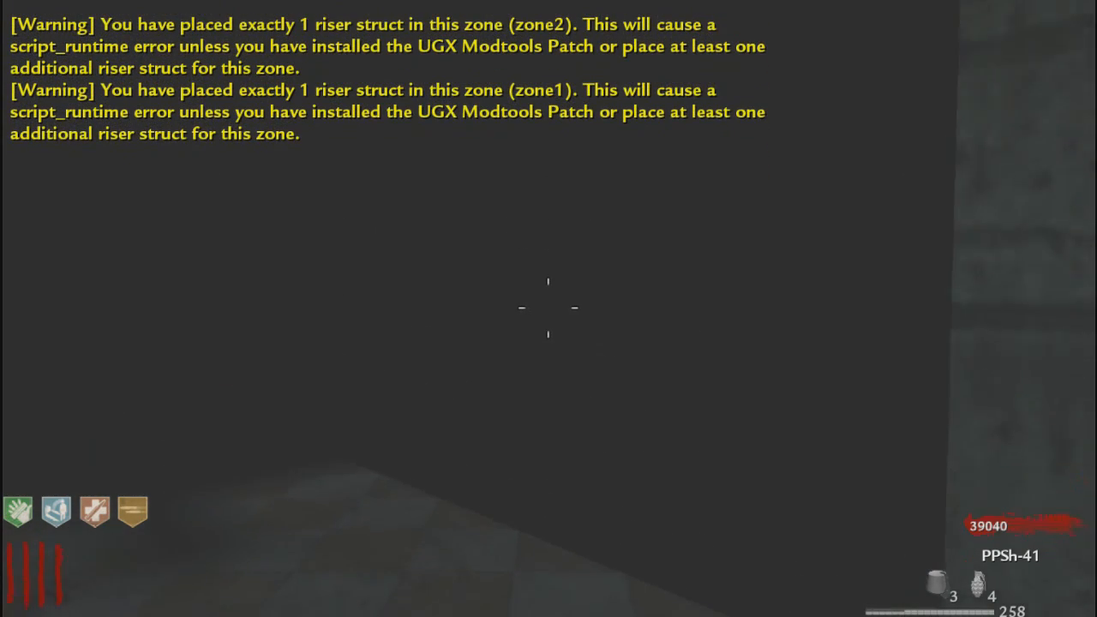
{"action": "key", "text": "w"}
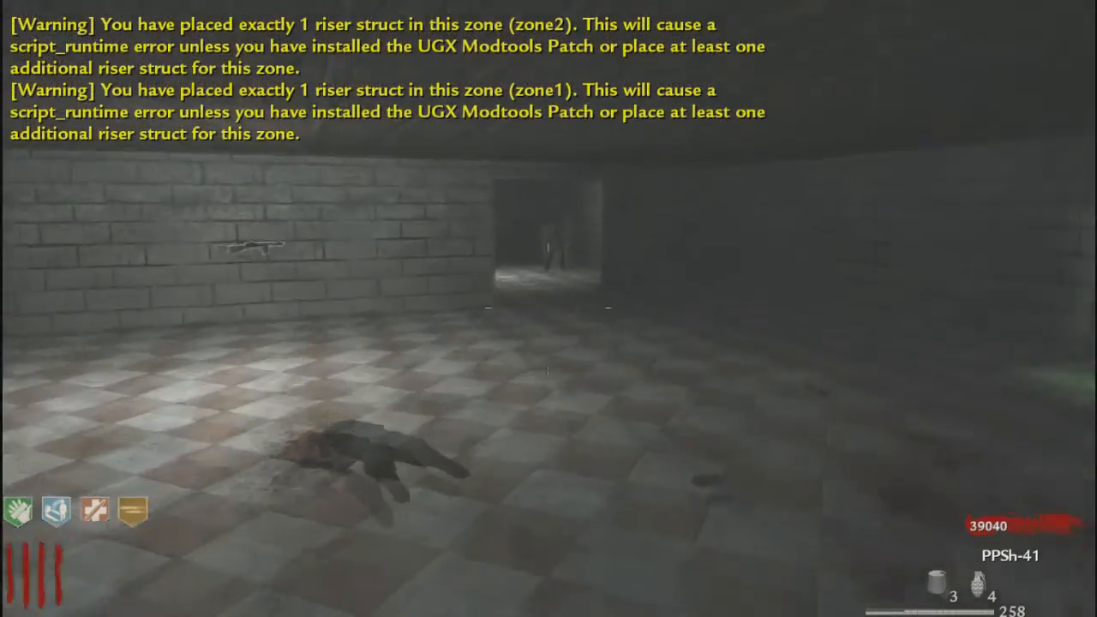
{"action": "key", "text": "grave"}
{"action": "type", "text": "noclip"}
{"action": "key", "text": "Return"}
{"action": "key", "text": "grave"}
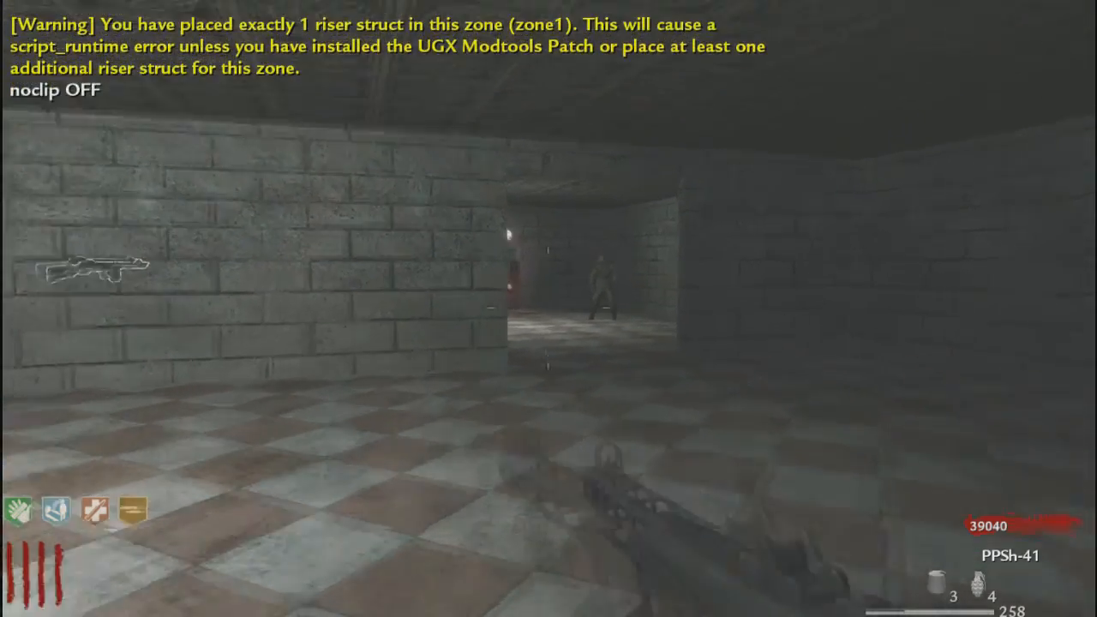